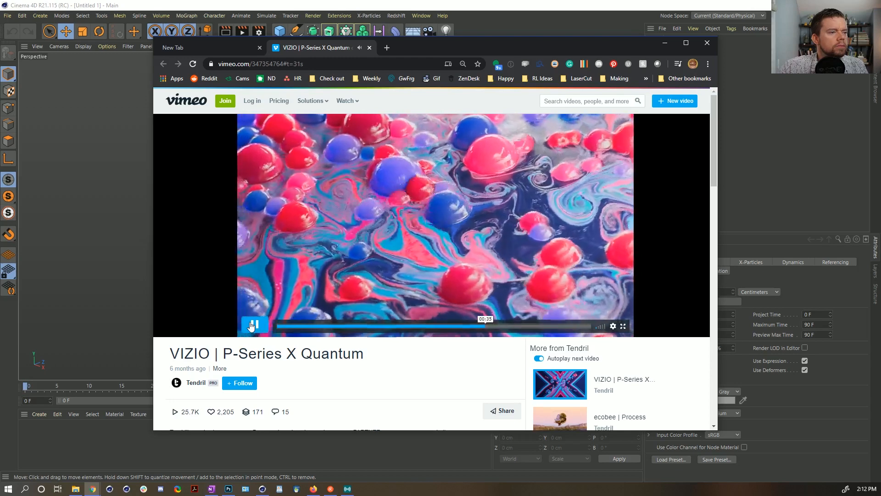
# - Pause the VIZIO P-Series X Quantum video and examine its spheres and swirling paint together with the page details
pyautogui.click(251, 326)
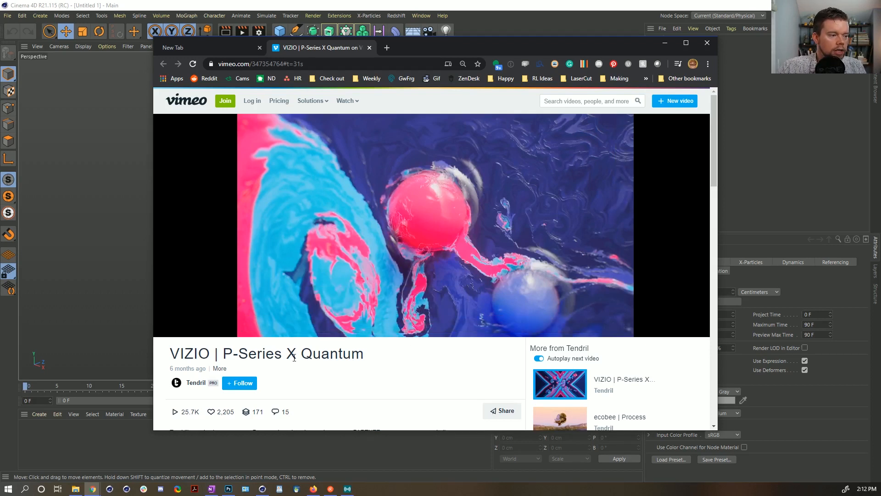
pyautogui.scroll(-3, 354, 367)
pyautogui.scroll(2, 369, 341)
pyautogui.scroll(1, 369, 341)
pyautogui.moveTo(431, 122)
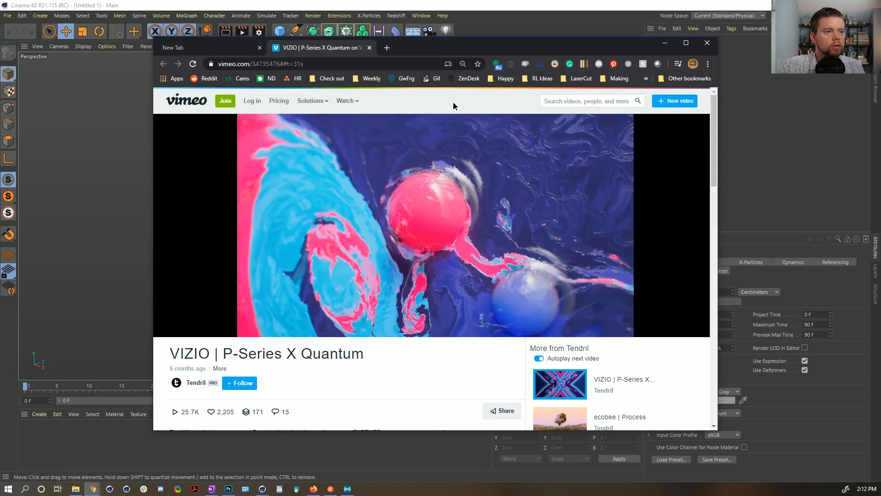
pyautogui.moveTo(462, 198)
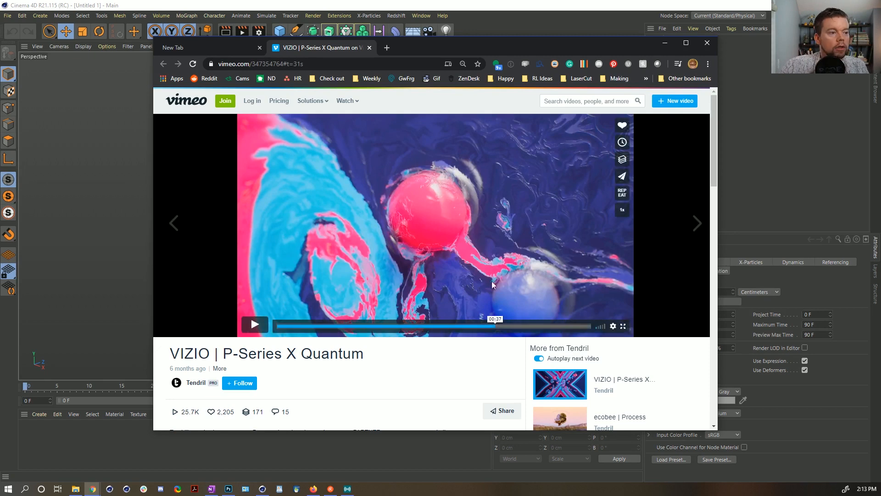
pyautogui.scroll(-2, 377, 320)
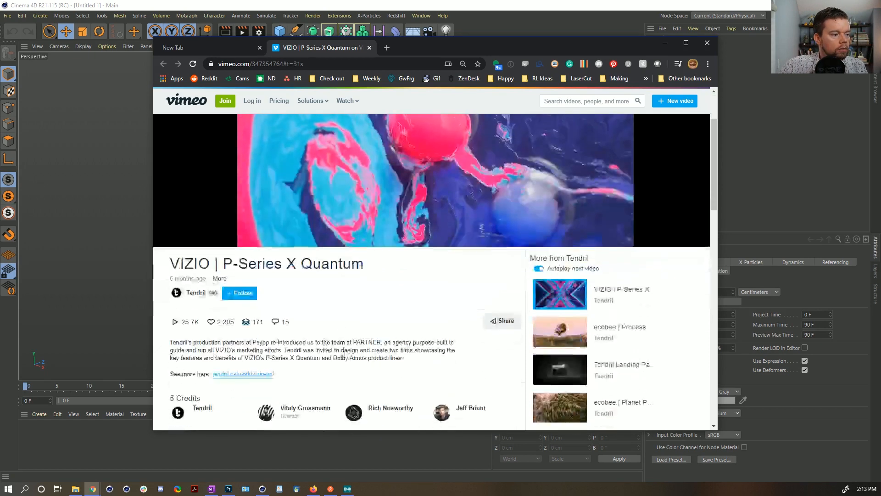
pyautogui.scroll(2, 377, 320)
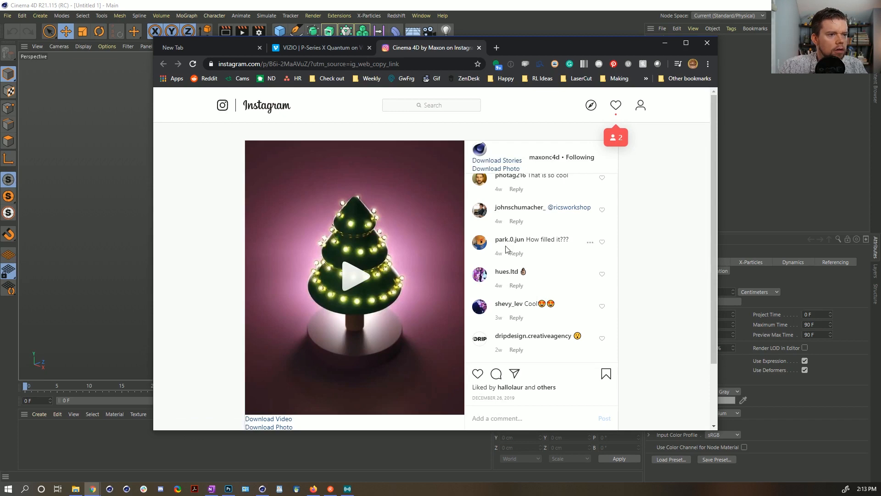
# - Play the maxonc4d Christmas tree animation and examine how the wooden block is turned into the tree shape
pyautogui.scroll(5, 532, 243)
pyautogui.scroll(4, 546, 239)
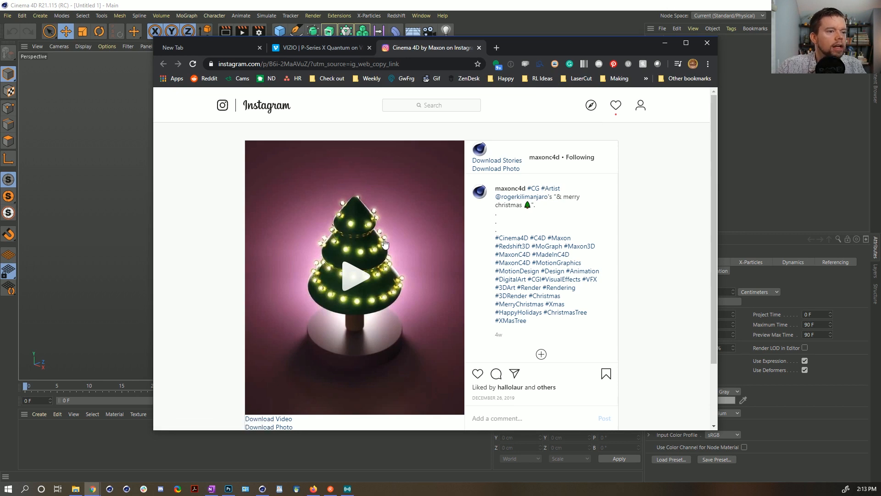
pyautogui.click(362, 275)
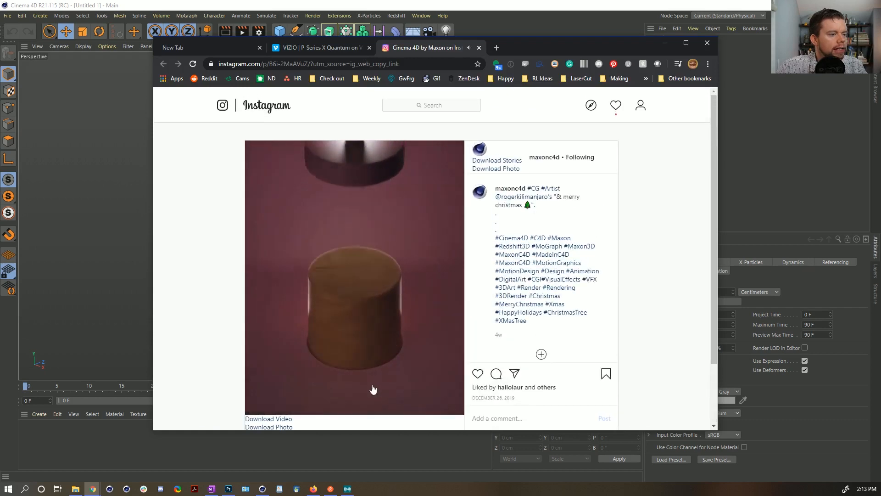
pyautogui.scroll(-2, 377, 270)
pyautogui.scroll(2, 364, 277)
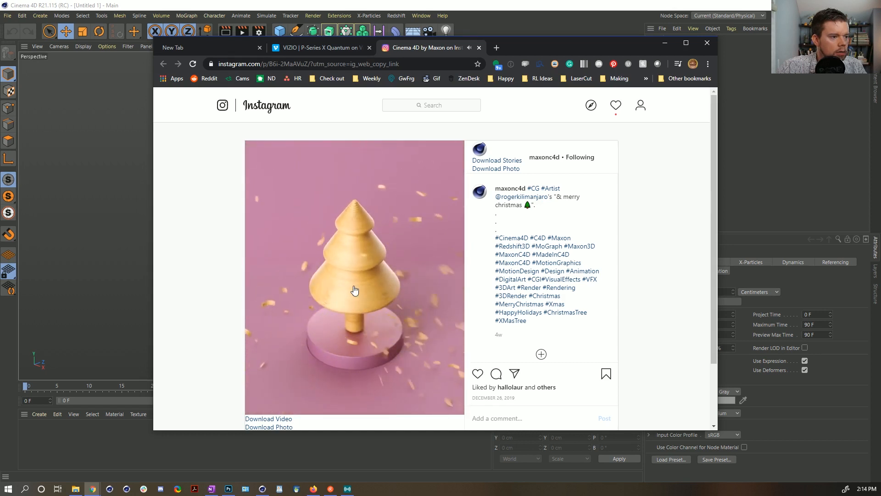
pyautogui.click(355, 291)
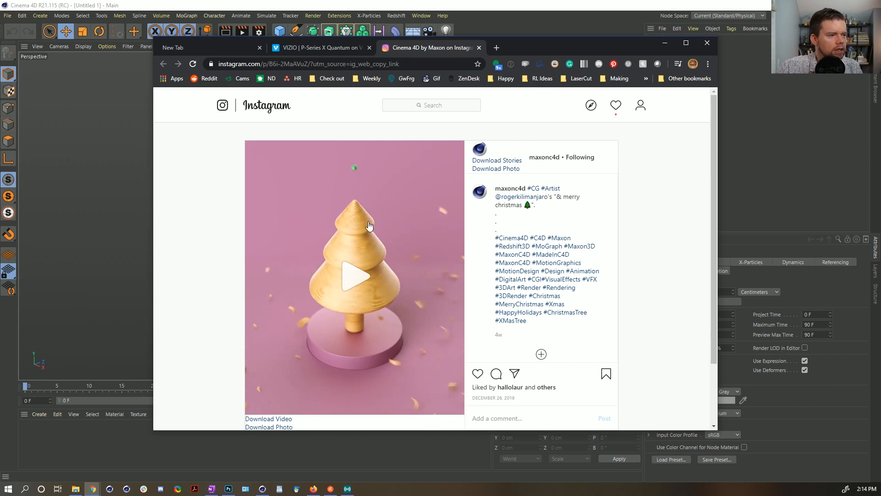
pyautogui.click(357, 284)
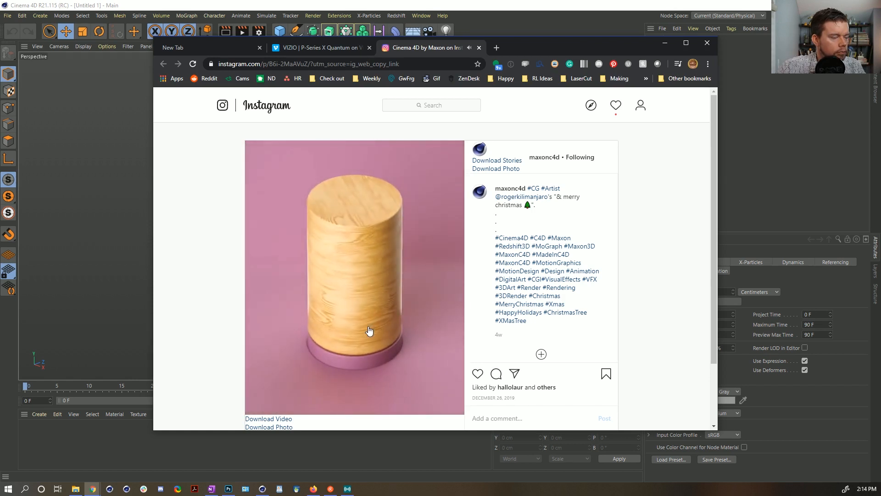
pyautogui.click(367, 273)
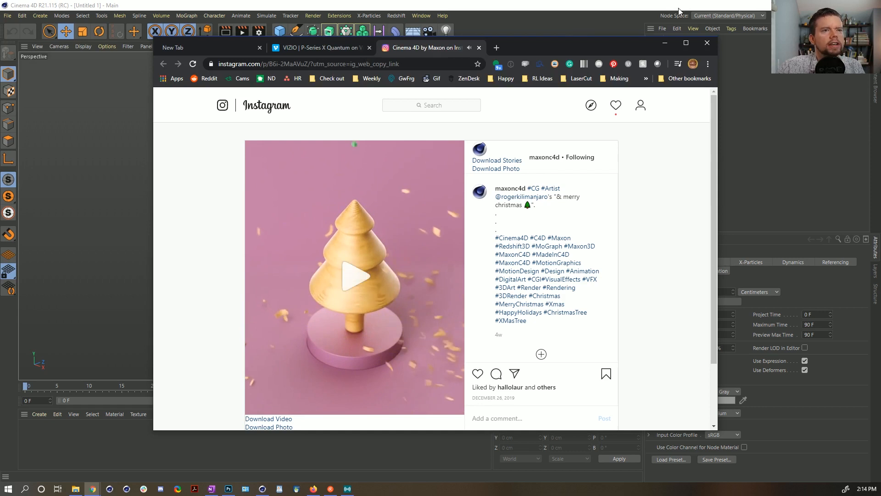
# - Switch to Cinema 4D and maximize the Front view
pyautogui.hotkey('alt', 'Tab')
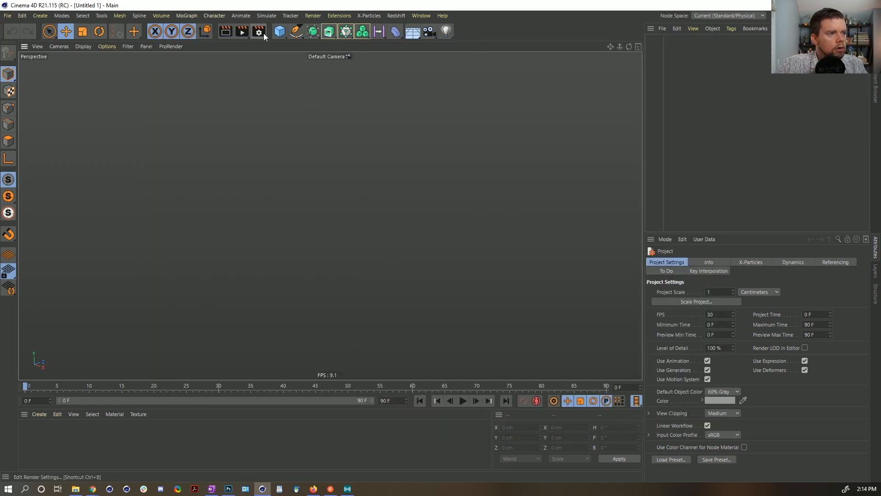
pyautogui.click(295, 36)
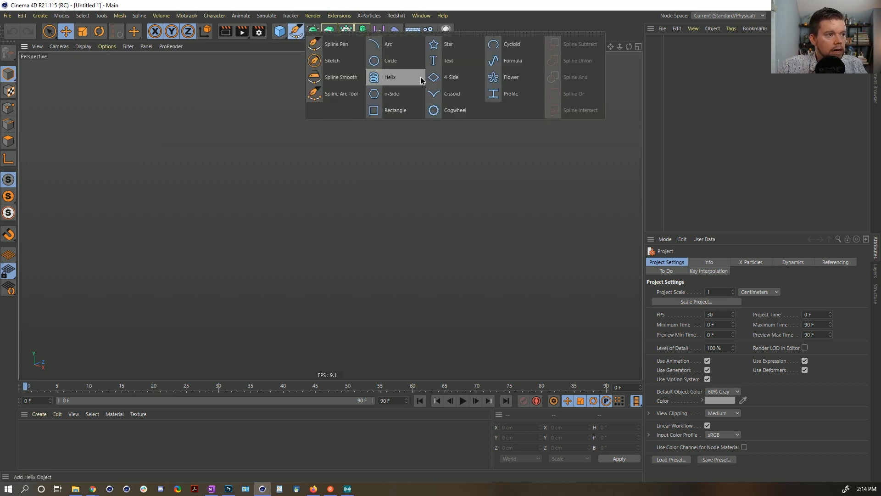
pyautogui.middleClick(383, 217)
pyautogui.middleClick(455, 334)
pyautogui.middleClick(338, 168)
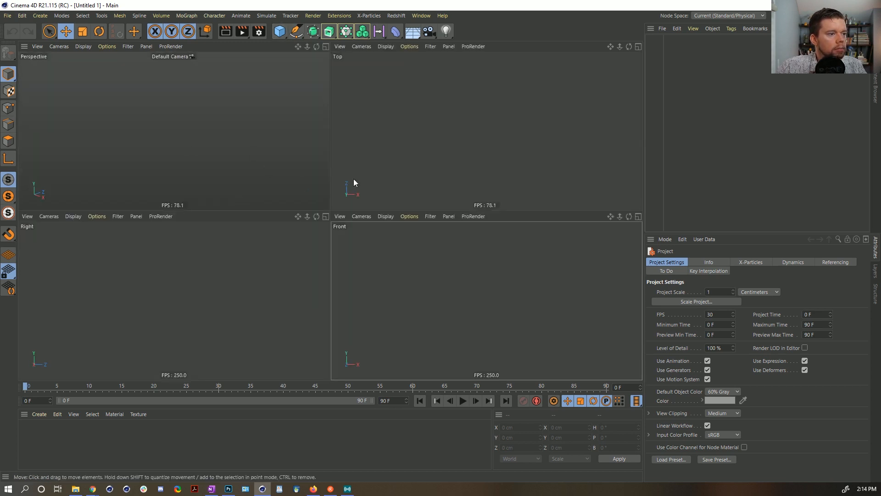
pyautogui.middleClick(403, 256)
# - Draw a bulging three-point Bezier profile downward in the Front view with the Spline Pen, ending at about X 51, Y -176 cm
pyautogui.click(296, 31)
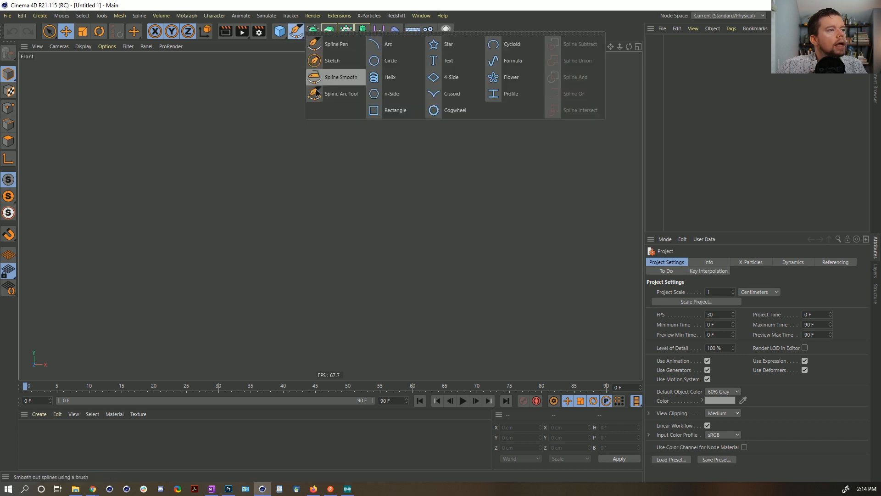
pyautogui.click(337, 49)
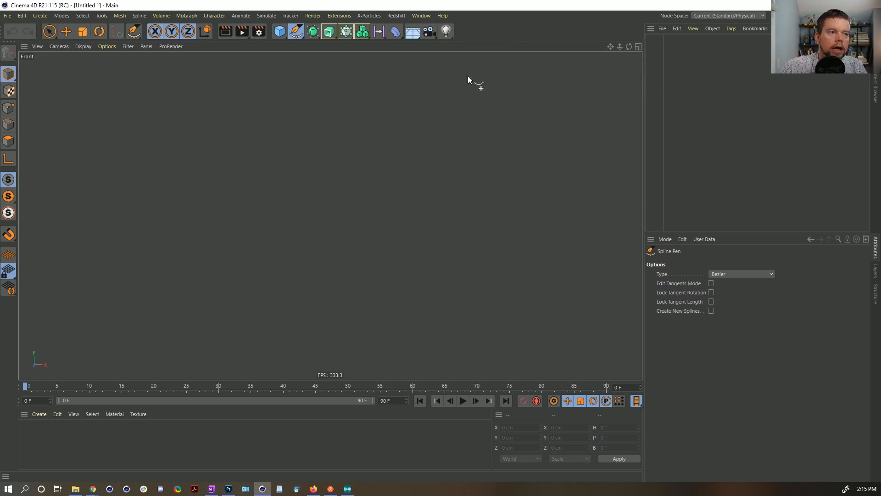
pyautogui.moveTo(341, 76); pyautogui.dragTo(355, 93)
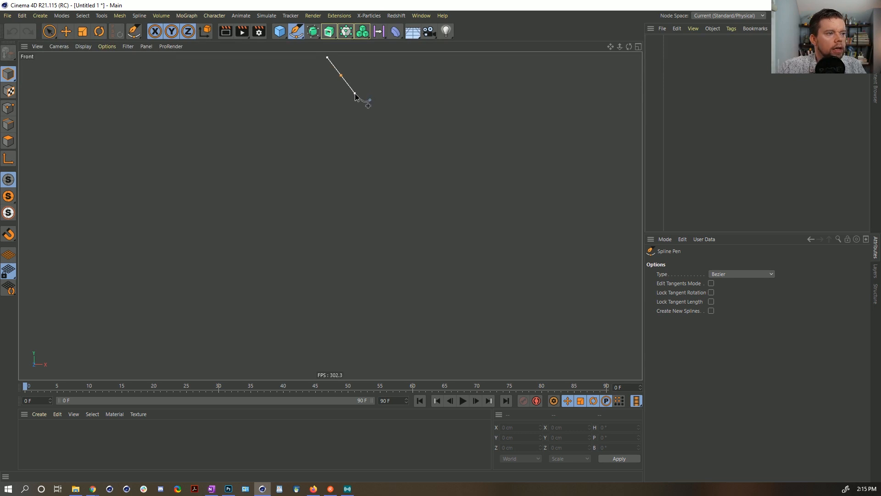
pyautogui.moveTo(373, 194); pyautogui.dragTo(375, 222)
pyautogui.moveTo(359, 316); pyautogui.dragTo(358, 323)
# - Extend the profile's lower end into a flared foot that curls back inward, ending the spline at about X 26, Y -237 cm
pyautogui.middleClick(362, 312)
pyautogui.rightClick(363, 278)
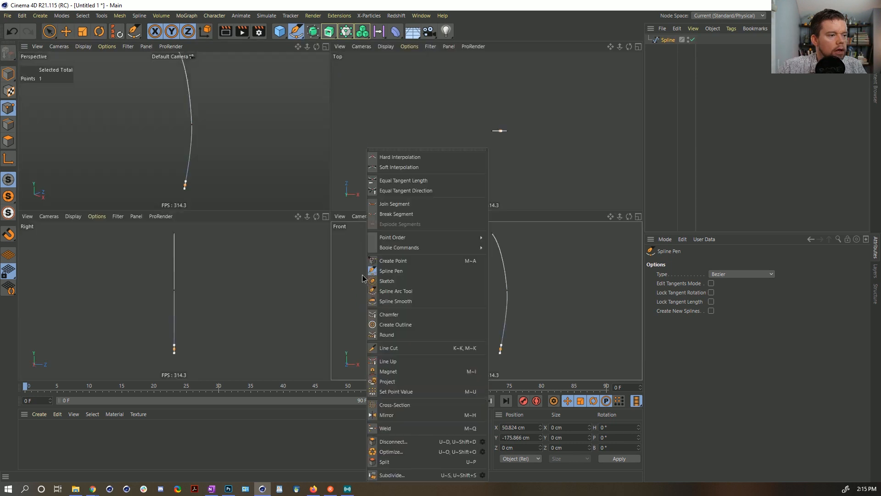
pyautogui.click(223, 169)
pyautogui.middleClick(430, 322)
pyautogui.keyDown('alt'); pyautogui.moveTo(357, 266); pyautogui.dragTo(309, 143, button='middle'); pyautogui.keyUp('alt')
pyautogui.moveTo(321, 210)
pyautogui.mouseDown()
pyautogui.moveTo(324, 218)
pyautogui.moveTo(314, 208)
pyautogui.mouseUp()
pyautogui.moveTo(327, 244)
pyautogui.mouseDown()
pyautogui.moveTo(329, 253)
pyautogui.moveTo(316, 247)
pyautogui.mouseUp()
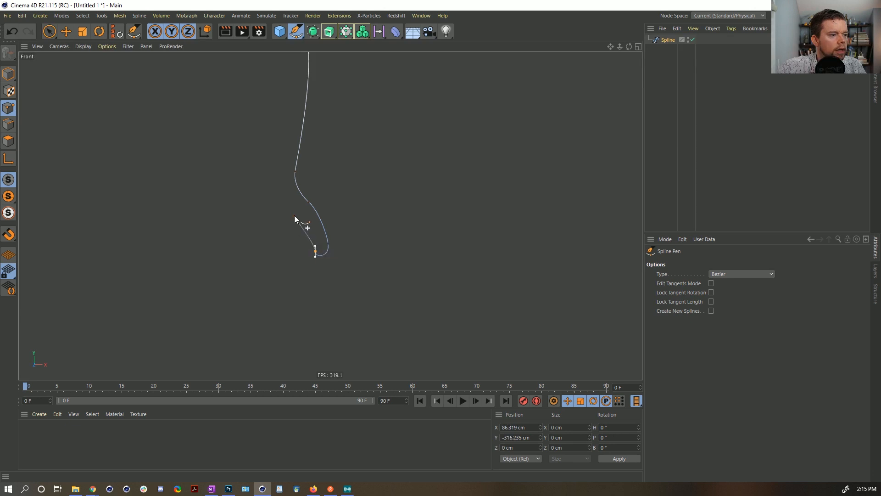
pyautogui.moveTo(281, 206); pyautogui.dragTo(273, 207)
pyautogui.moveTo(273, 210); pyautogui.dragTo(272, 209)
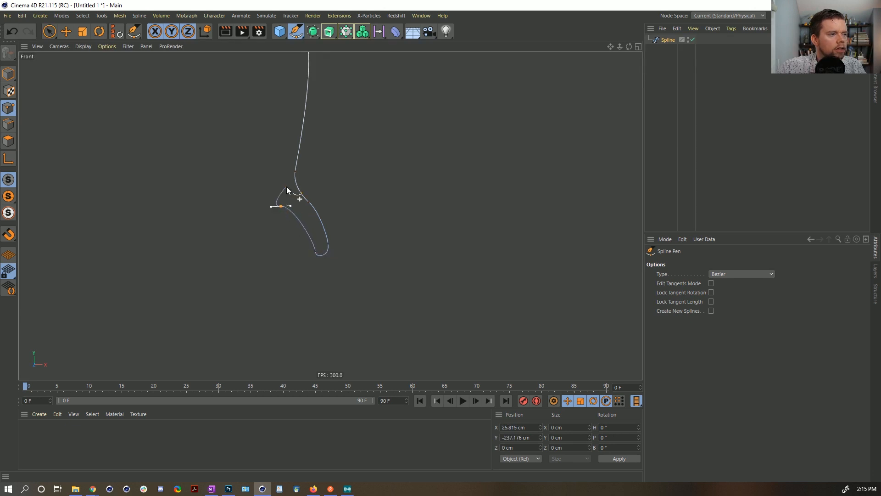
pyautogui.press('Escape')
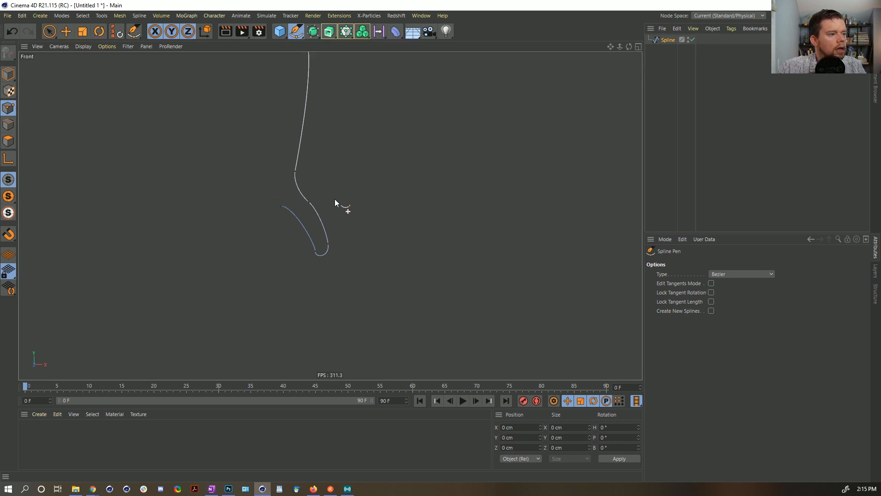
# - Add a Lathe generator, nest the spline under it, and show the revolved shape in the Perspective view
pyautogui.keyDown('alt'); pyautogui.moveTo(340, 188); pyautogui.dragTo(307, 159, button='right'); pyautogui.keyUp('alt')
pyautogui.keyDown('alt'); pyautogui.moveTo(330, 160); pyautogui.dragTo(326, 214, button='middle'); pyautogui.keyUp('alt')
pyautogui.keyDown('alt'); pyautogui.moveTo(326, 215); pyautogui.dragTo(357, 171, button='right'); pyautogui.keyUp('alt')
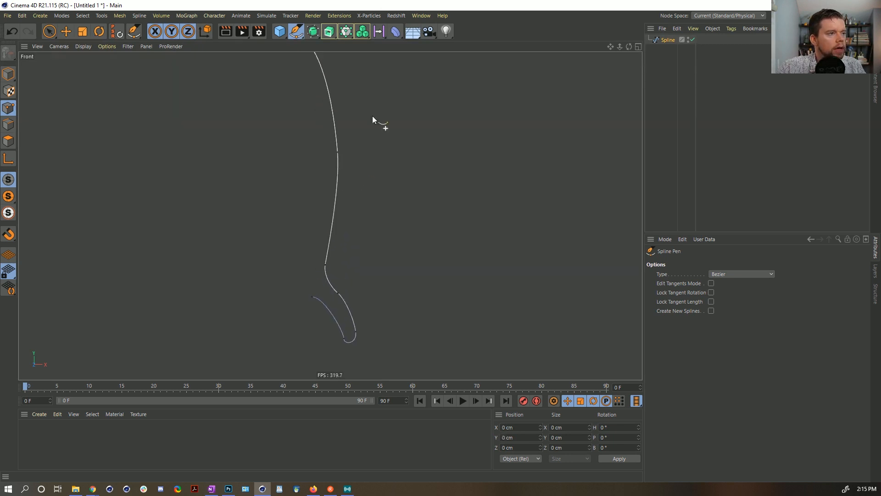
pyautogui.moveTo(317, 31); pyautogui.dragTo(364, 60)
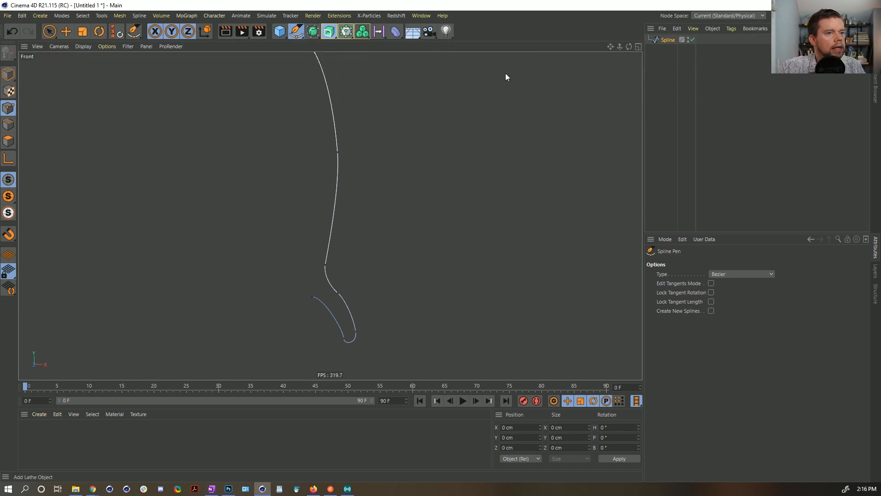
pyautogui.moveTo(671, 42); pyautogui.dragTo(667, 40)
pyautogui.middleClick(372, 178)
pyautogui.middleClick(315, 183)
pyautogui.keyDown('alt'); pyautogui.moveTo(314, 181); pyautogui.dragTo(344, 156, button='right'); pyautogui.keyUp('alt')
pyautogui.keyDown('alt'); pyautogui.moveTo(344, 156); pyautogui.dragTo(337, 183, button='middle'); pyautogui.keyUp('alt')
pyautogui.keyDown('alt'); pyautogui.moveTo(337, 183); pyautogui.dragTo(349, 170, button='right'); pyautogui.keyUp('alt')
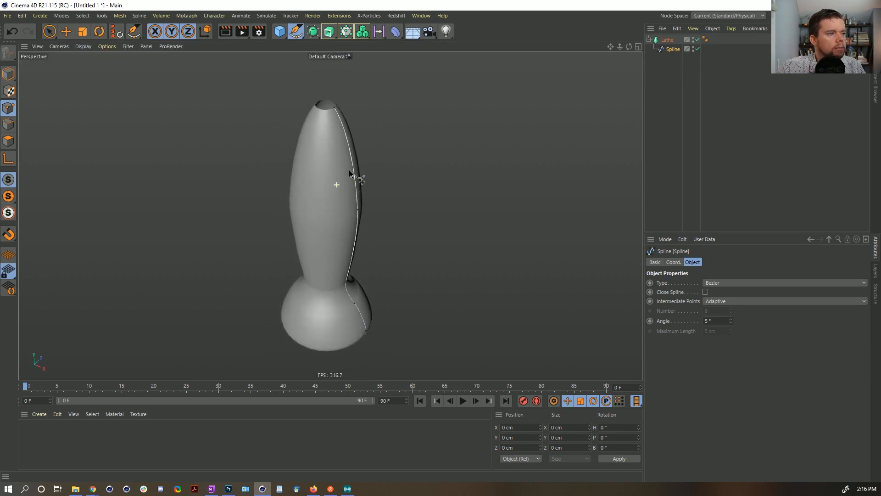
# - Select all the spline's points and move them toward the axis until the revolved shape's tip closes
pyautogui.hotkey('ctrl', 'a')
pyautogui.press('e')
pyautogui.moveTo(408, 256); pyautogui.dragTo(401, 253)
pyautogui.keyDown('alt'); pyautogui.moveTo(314, 319); pyautogui.dragTo(350, 315); pyautogui.keyUp('alt')
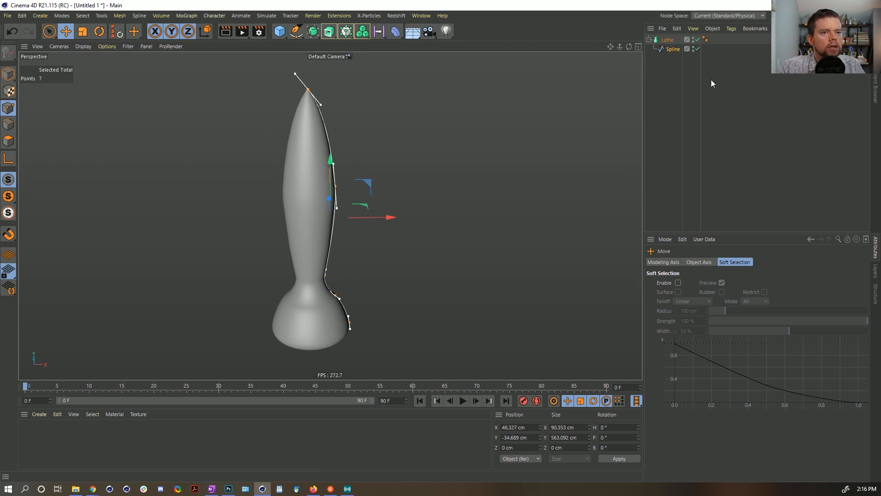
# - Delete the spline from the Lathe, keeping the generator, and maximize the Front view
pyautogui.click(671, 51)
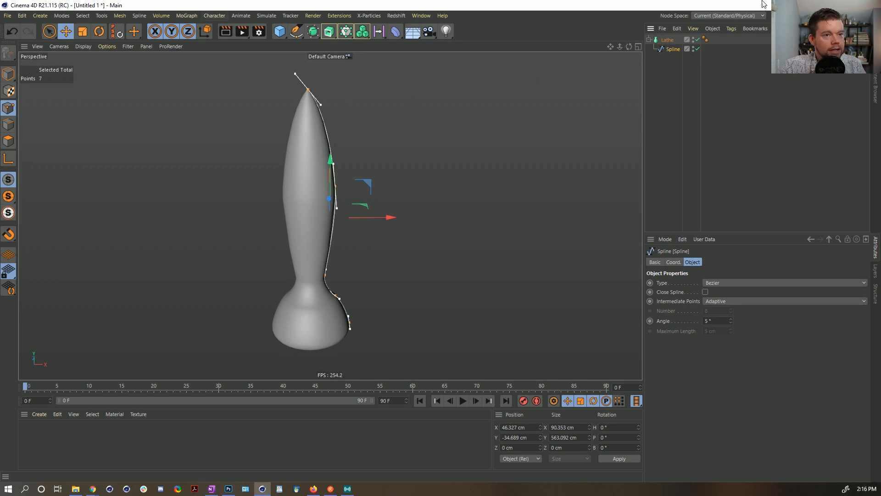
pyautogui.press('Delete')
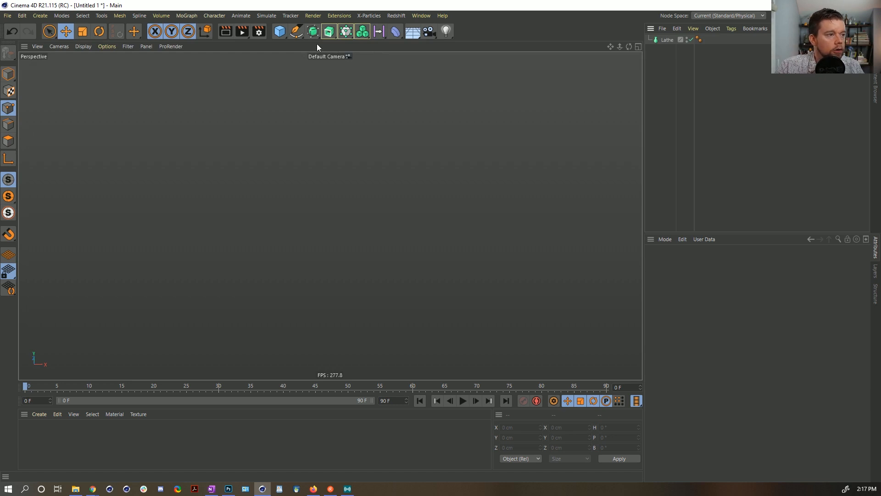
pyautogui.click(296, 32)
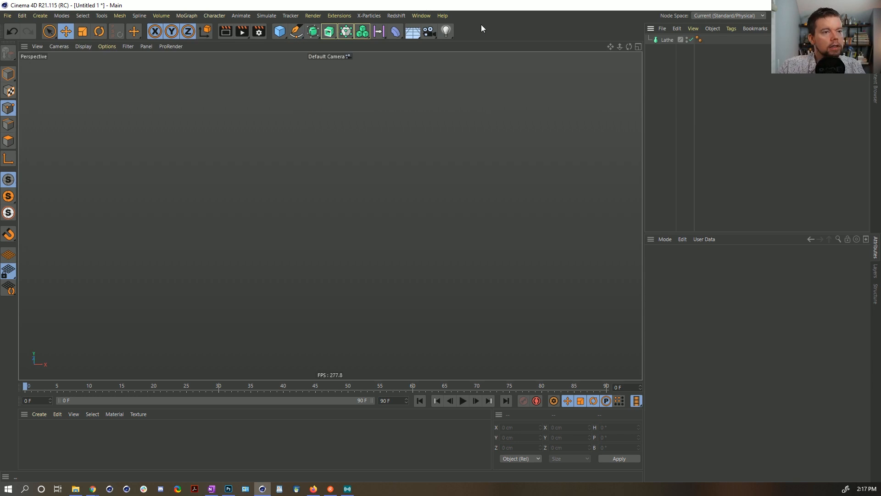
pyautogui.click(296, 31)
pyautogui.click(449, 185)
pyautogui.middleClick(449, 185)
pyautogui.middleClick(431, 301)
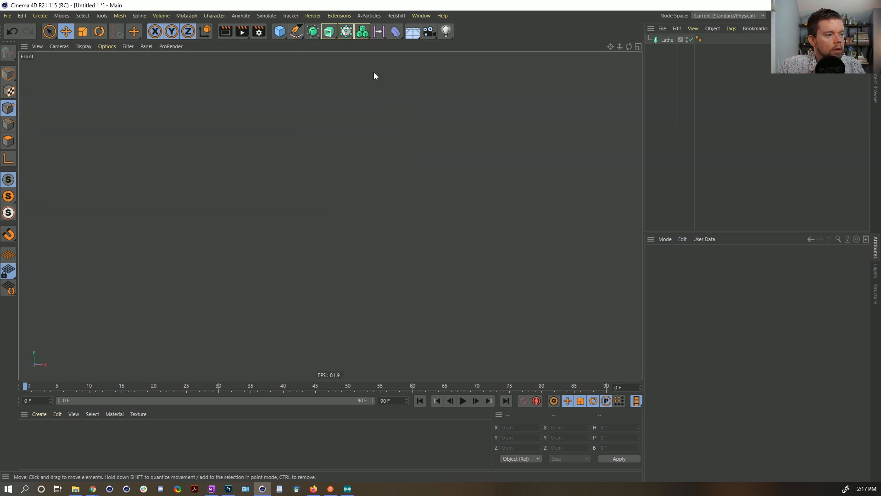
# - Draw a Bezier bowl curve from about X 54, Y -7 cm up to about X 143, Y 158 cm, with a rounded rim
pyautogui.click(295, 31)
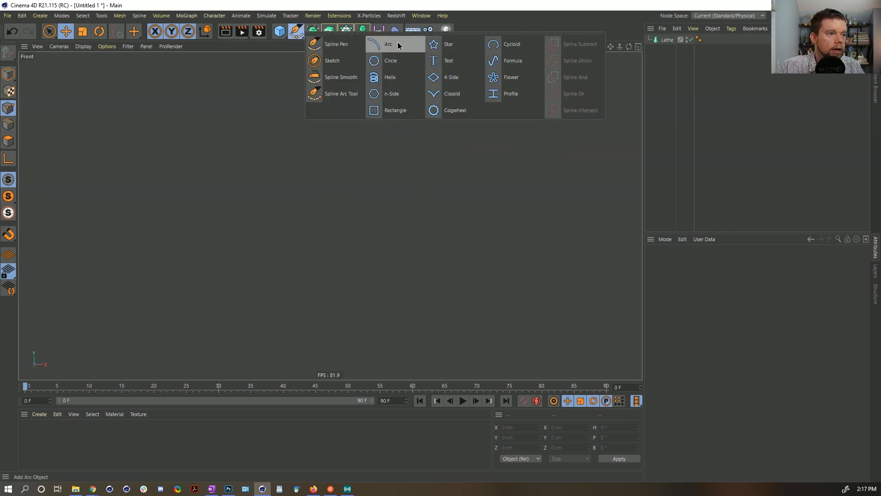
pyautogui.click(337, 46)
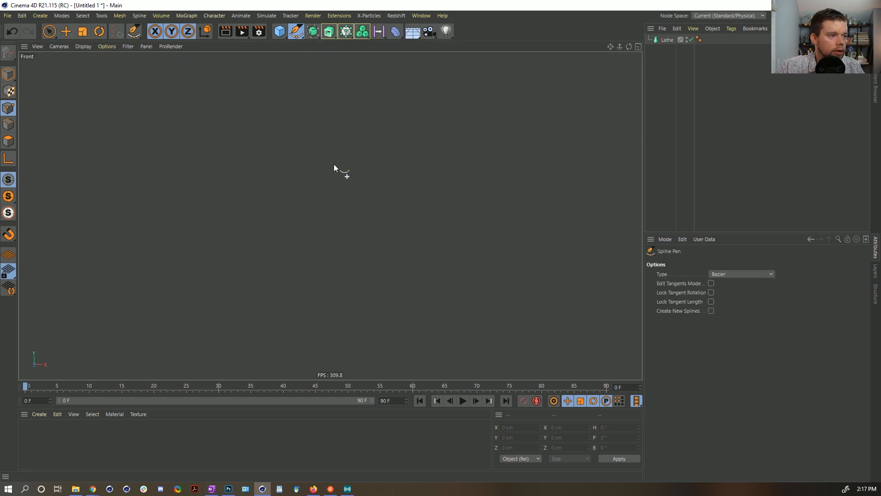
pyautogui.moveTo(338, 175); pyautogui.dragTo(359, 178)
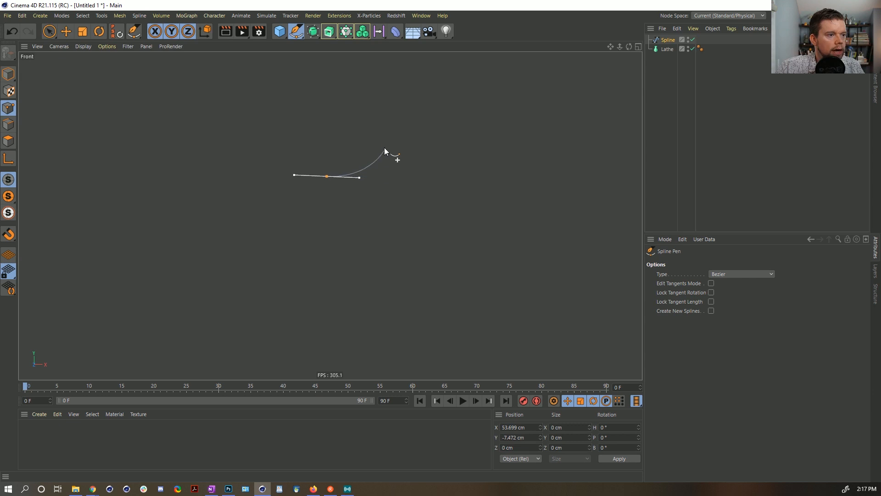
pyautogui.moveTo(374, 89); pyautogui.dragTo(373, 79)
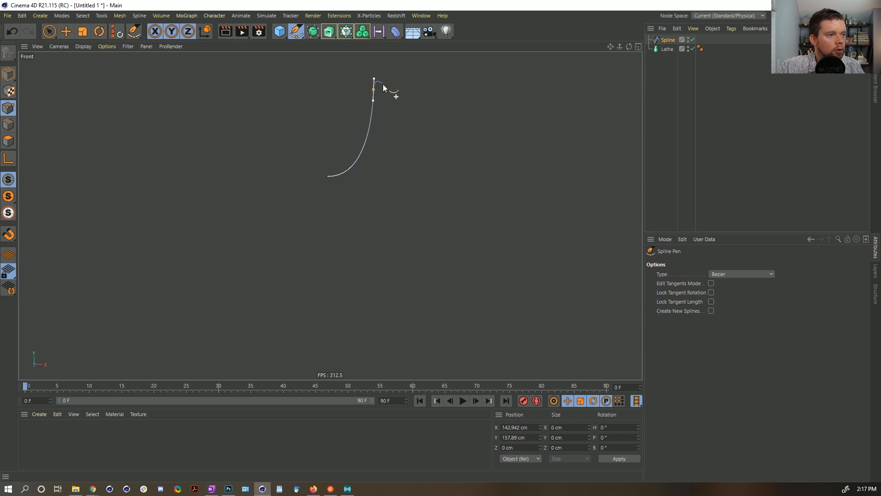
pyautogui.click(381, 81)
pyautogui.click(383, 89)
# - Continue the Bezier spline down the outer bowl, stem and rounded foot, ending under the foot at about X 58, Y -286 cm
pyautogui.moveTo(371, 161); pyautogui.dragTo(337, 206)
pyautogui.click(343, 194)
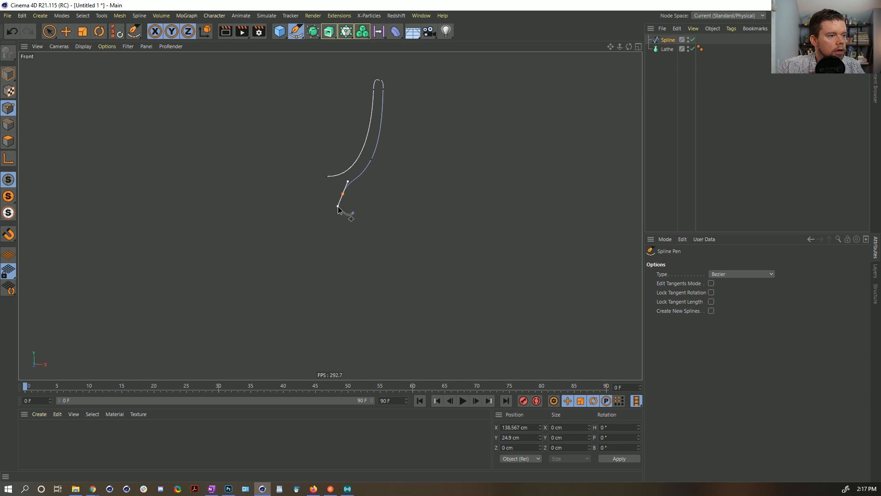
pyautogui.click(334, 255)
pyautogui.moveTo(340, 297); pyautogui.dragTo(350, 312)
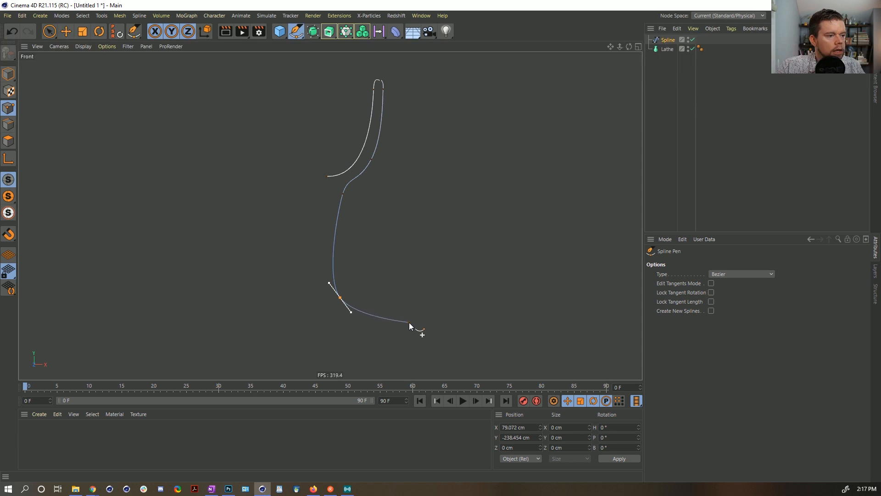
pyautogui.moveTo(413, 320); pyautogui.dragTo(388, 330)
pyautogui.click(329, 322)
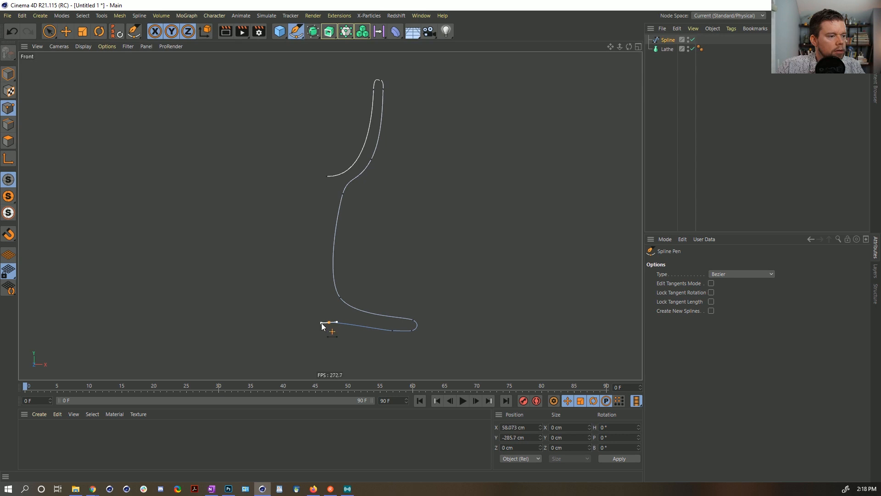
# - Set the X position of the spline's two end points, inner bowl and foot underside, to 0 cm
pyautogui.press('space')
pyautogui.click(326, 176)
pyautogui.moveTo(317, 323); pyautogui.dragTo(336, 317)
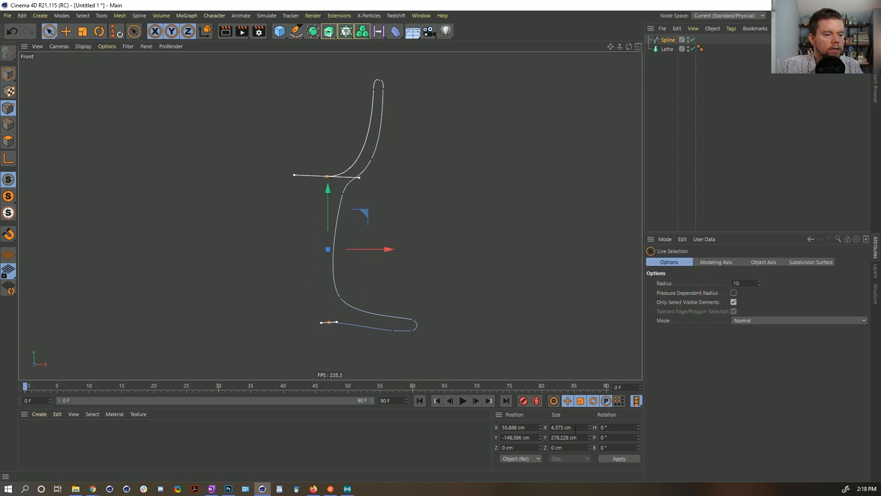
pyautogui.click(326, 176)
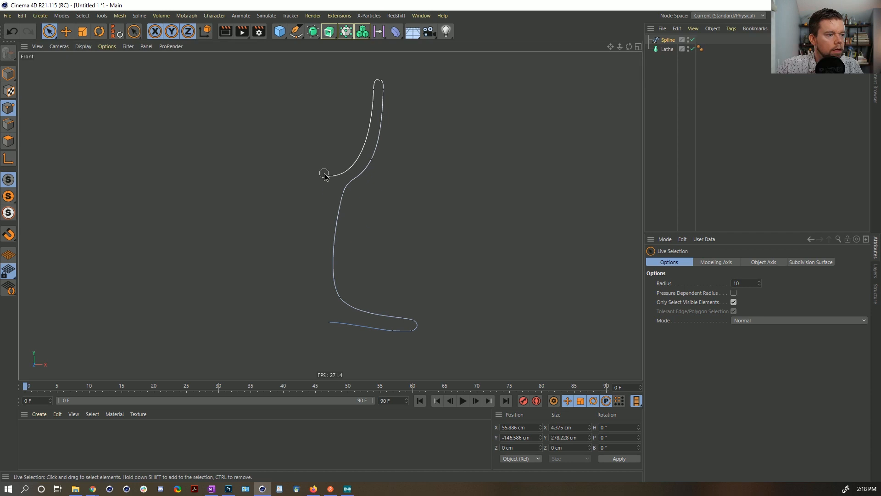
pyautogui.doubleClick(533, 428)
pyautogui.write('0')
pyautogui.press('Return')
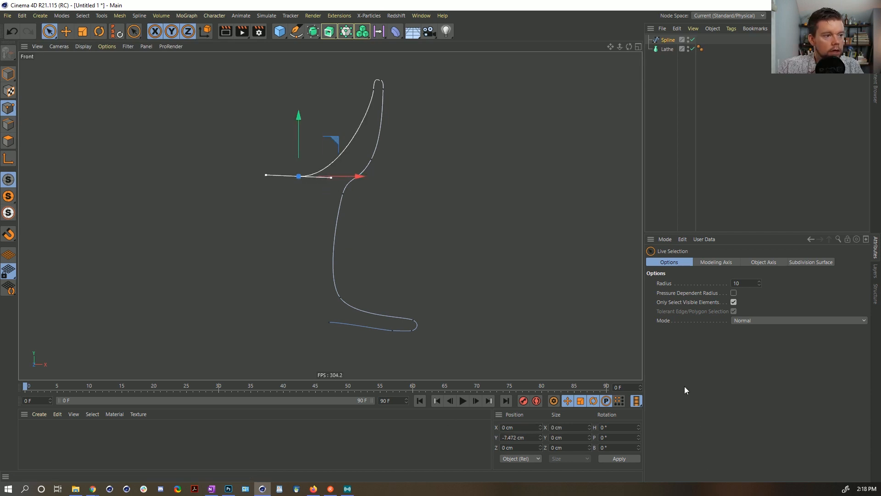
pyautogui.click(328, 322)
pyautogui.doubleClick(532, 426)
pyautogui.write('0')
pyautogui.press('Return')
# - Select every spline point except the two end points and move them toward the axis to slim the profile
pyautogui.keyDown('shift'); pyautogui.click(300, 177); pyautogui.keyUp('shift')
pyautogui.press('u')
pyautogui.press('i')
pyautogui.moveTo(436, 209); pyautogui.dragTo(405, 208)
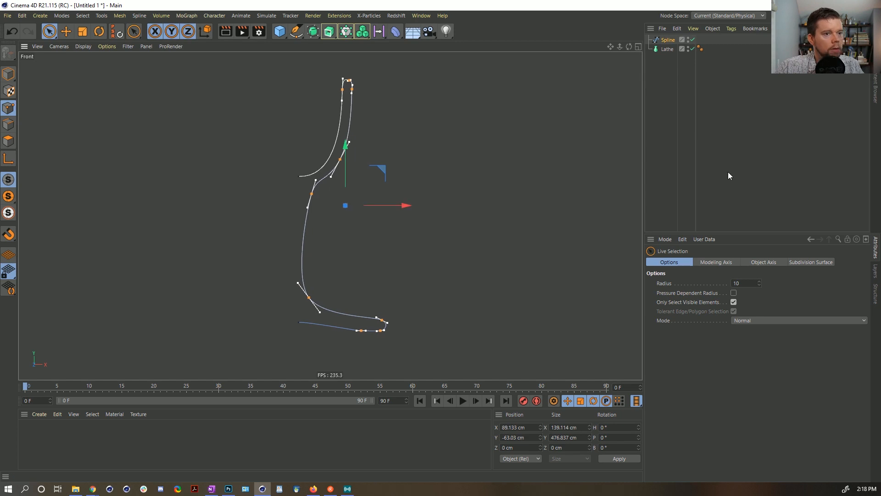
# - Nest the spline under the Lathe generator and maximize the Perspective view
pyautogui.moveTo(667, 40); pyautogui.dragTo(667, 49)
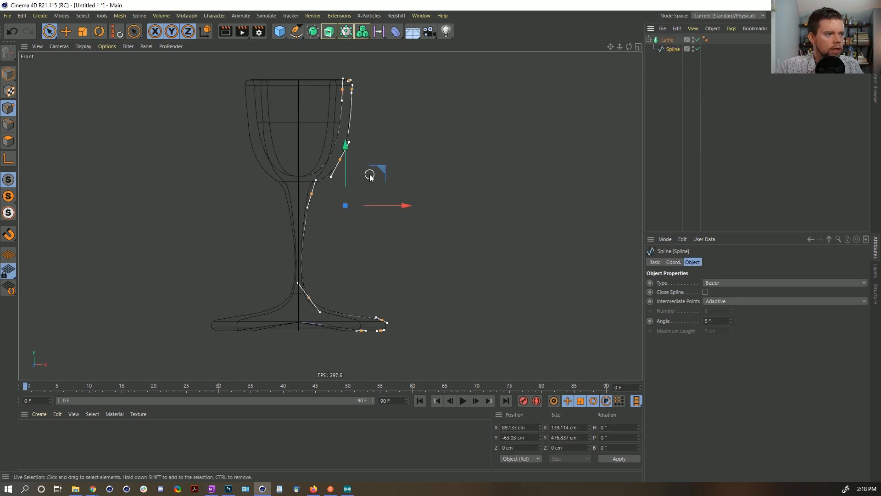
pyautogui.middleClick(369, 176)
pyautogui.middleClick(241, 165)
# - Narrow the foot by moving its outer edge points inward, and move the stem's lower point outward to about X 26 cm
pyautogui.click(379, 315)
pyautogui.keyDown('alt'); pyautogui.moveTo(387, 331); pyautogui.dragTo(334, 230); pyautogui.keyUp('alt')
pyautogui.keyDown('shift'); pyautogui.click(366, 329); pyautogui.keyUp('shift')
pyautogui.keyDown('alt'); pyautogui.moveTo(393, 321); pyautogui.dragTo(400, 370); pyautogui.keyUp('alt')
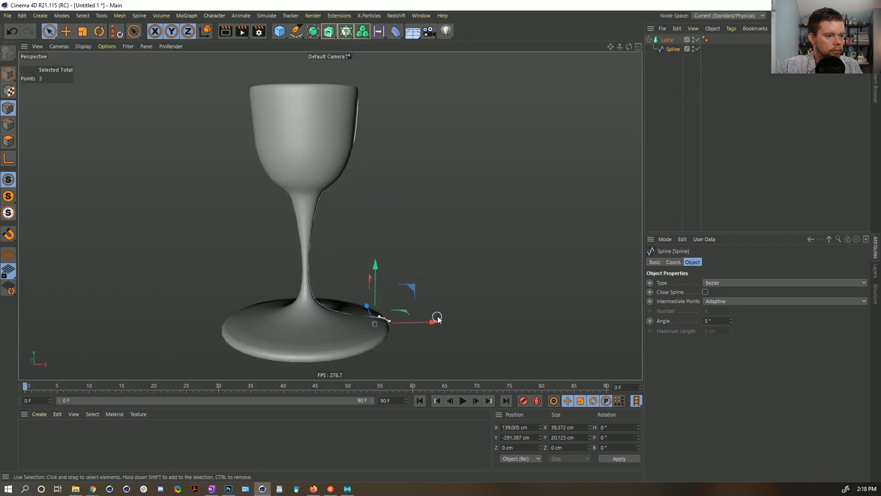
pyautogui.moveTo(436, 320); pyautogui.dragTo(377, 299)
pyautogui.click(316, 299)
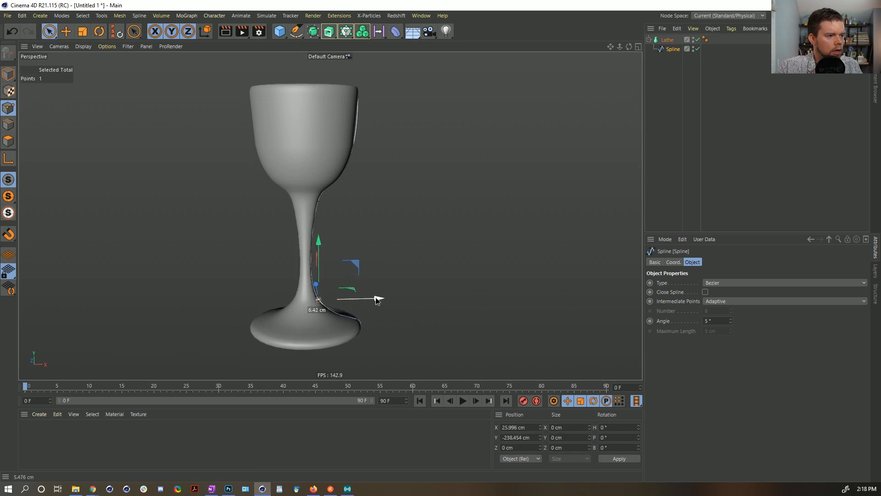
# - Widen the bowl by moving its four rim and outer-wall points about 34 cm outward in the Front view
pyautogui.keyDown('alt'); pyautogui.moveTo(370, 167); pyautogui.dragTo(370, 176); pyautogui.keyUp('alt')
pyautogui.moveTo(366, 95); pyautogui.dragTo(346, 91)
pyautogui.keyDown('shift'); pyautogui.click(343, 176); pyautogui.keyUp('shift')
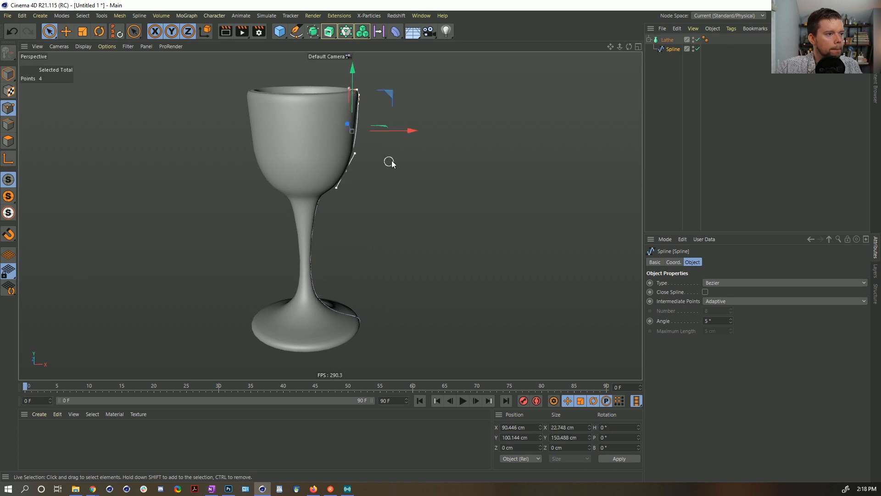
pyautogui.middleClick(456, 170)
pyautogui.middleClick(504, 267)
pyautogui.moveTo(405, 118); pyautogui.dragTo(427, 127)
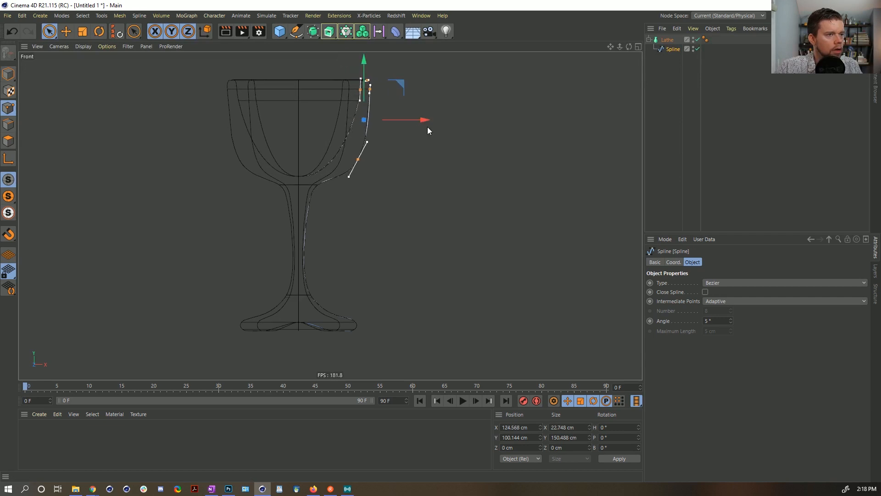
# - Disable the Lathe and cut an extra point into the lower part of the inner bowl curve with Line Cut
pyautogui.click(697, 40)
pyautogui.press('k')
pyautogui.press('k')
pyautogui.click(333, 137)
pyautogui.click(353, 153)
pyautogui.press('Escape')
pyautogui.press('space')
# - Move the added inner bowl point outward to about X 99, Y 38 cm and maximize the Perspective view
pyautogui.click(342, 143)
pyautogui.moveTo(378, 112)
pyautogui.mouseDown()
pyautogui.moveTo(426, 128)
pyautogui.moveTo(403, 137)
pyautogui.moveTo(390, 118)
pyautogui.mouseUp()
pyautogui.press('t')
pyautogui.press('e')
pyautogui.middleClick(389, 119)
pyautogui.middleClick(185, 112)
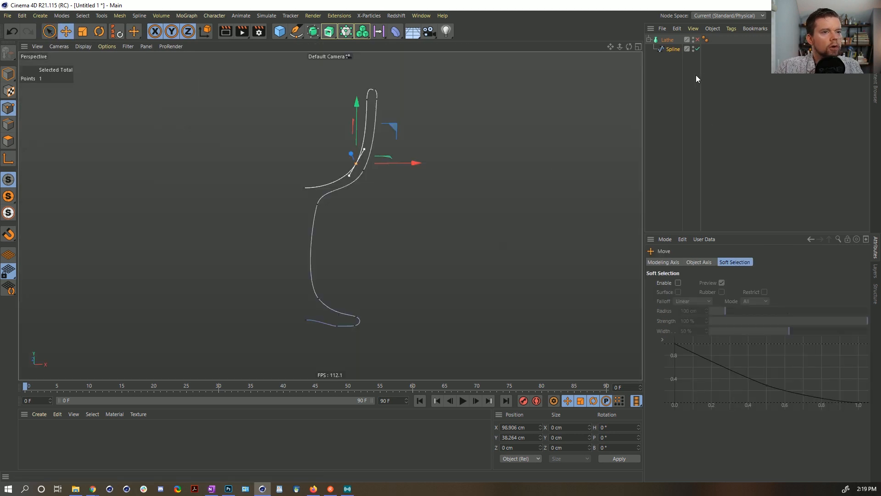
# - Re-enable the Lathe, switch to Model mode, and examine the goblet's rim up close
pyautogui.click(696, 40)
pyautogui.click(8, 74)
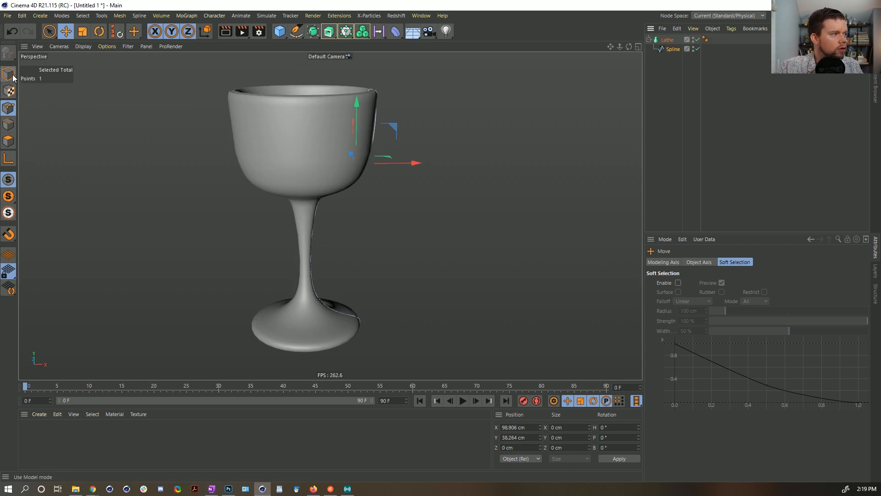
pyautogui.keyDown('alt'); pyautogui.moveTo(312, 164); pyautogui.dragTo(314, 201); pyautogui.keyUp('alt')
pyautogui.keyDown('alt'); pyautogui.moveTo(314, 198); pyautogui.dragTo(352, 178, button='right'); pyautogui.keyUp('alt')
pyautogui.keyDown('alt'); pyautogui.moveTo(351, 178); pyautogui.dragTo(326, 200); pyautogui.keyUp('alt')
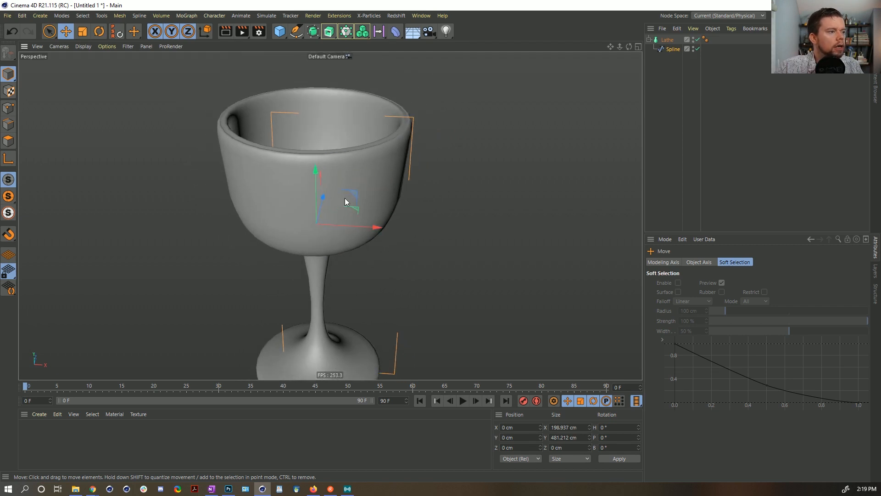
pyautogui.keyDown('alt'); pyautogui.moveTo(370, 145); pyautogui.dragTo(446, 133, button='right'); pyautogui.keyUp('alt')
pyautogui.keyDown('alt'); pyautogui.moveTo(446, 134); pyautogui.dragTo(427, 149); pyautogui.keyUp('alt')
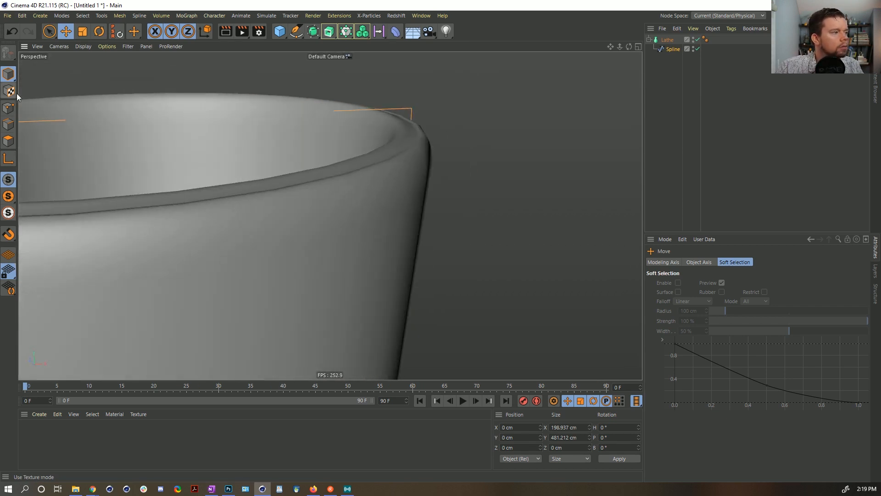
# - Disable the Lathe, level the rim's top point tangent, and raise that point to about X 128, Y 182 cm
pyautogui.click(697, 40)
pyautogui.click(400, 116)
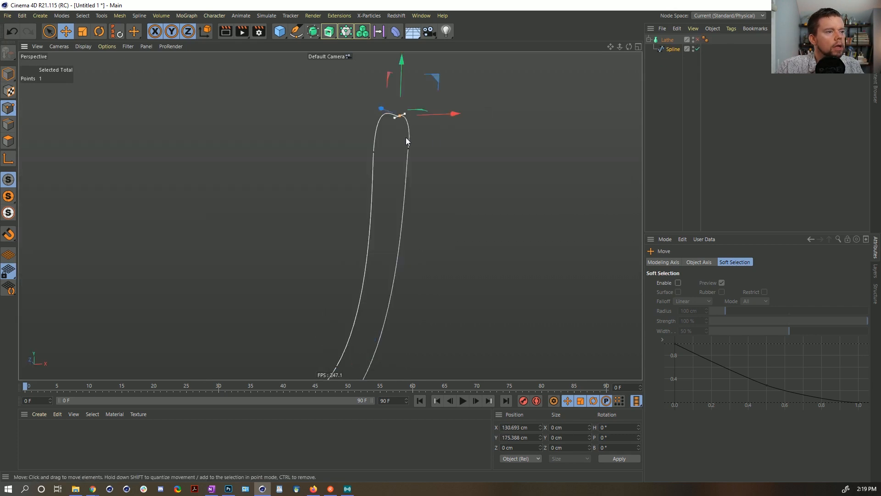
pyautogui.rightClick(395, 128)
pyautogui.click(422, 161)
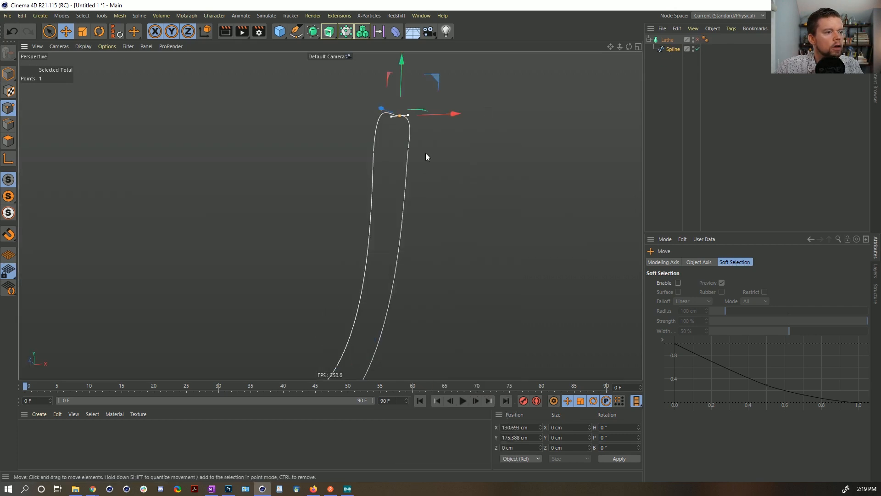
pyautogui.moveTo(402, 64); pyautogui.dragTo(402, 52)
pyautogui.moveTo(454, 102); pyautogui.dragTo(450, 102)
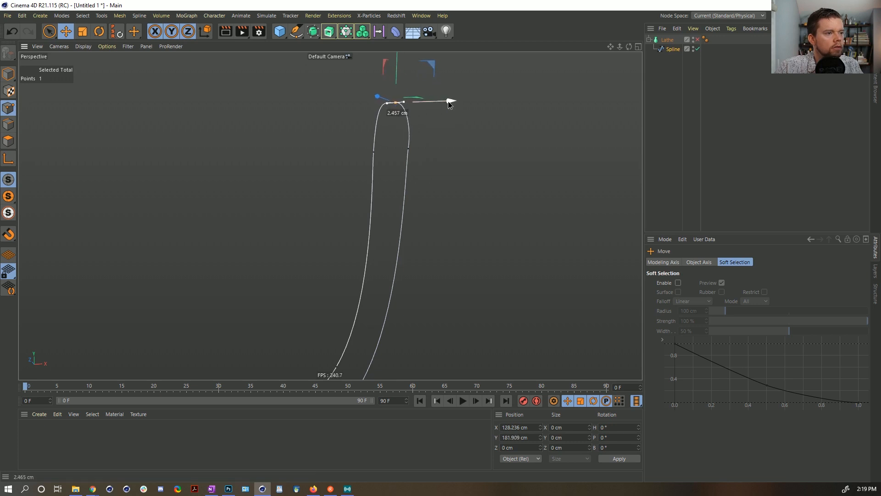
# - Re-enable the Lathe, examine the whole goblet with its reshaped rim, and return to Model mode
pyautogui.click(698, 39)
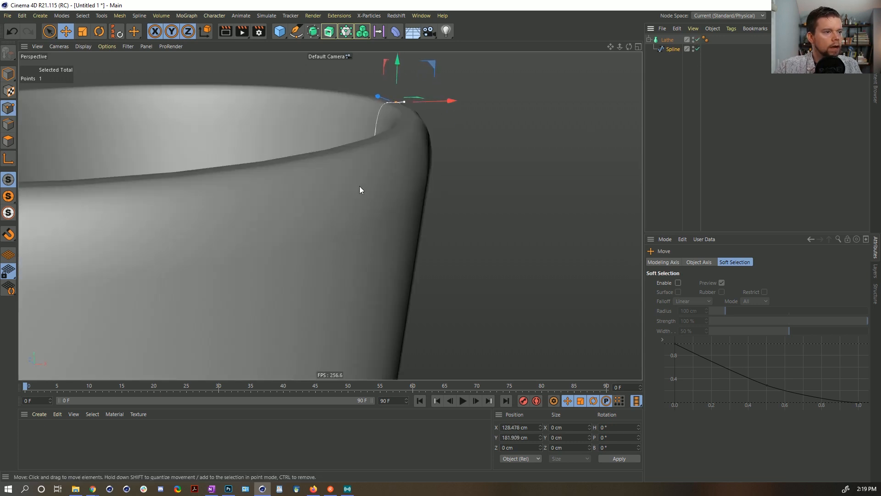
pyautogui.scroll(-2, 321, 206)
pyautogui.keyDown('alt'); pyautogui.moveTo(290, 219); pyautogui.dragTo(282, 244, button='right'); pyautogui.keyUp('alt')
pyautogui.keyDown('alt'); pyautogui.moveTo(274, 250); pyautogui.dragTo(313, 172, button='middle'); pyautogui.keyUp('alt')
pyautogui.keyDown('alt'); pyautogui.moveTo(332, 193); pyautogui.dragTo(348, 202); pyautogui.keyUp('alt')
pyautogui.keyDown('alt'); pyautogui.moveTo(372, 161); pyautogui.dragTo(350, 226, button='middle'); pyautogui.keyUp('alt')
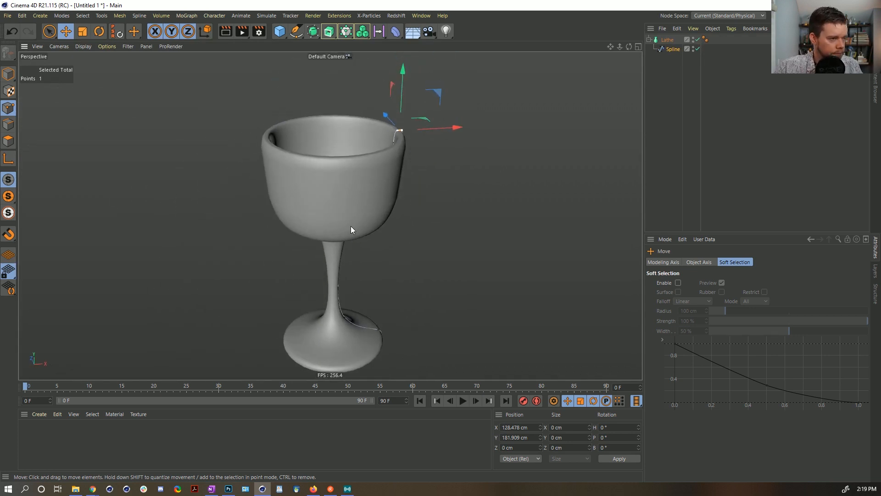
pyautogui.click(8, 74)
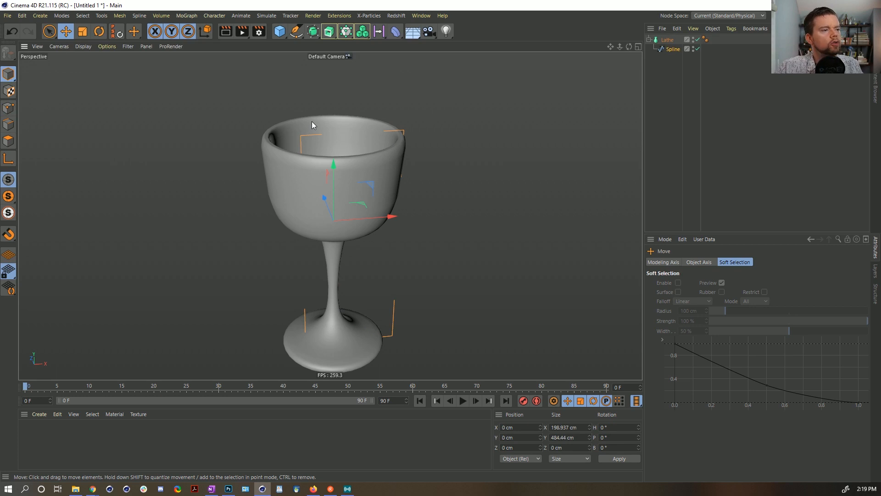
# - Add a Pose Morph rigging tag to the spline and enable Points mixing
pyautogui.rightClick(667, 47)
pyautogui.click(664, 48)
pyautogui.rightClick(664, 47)
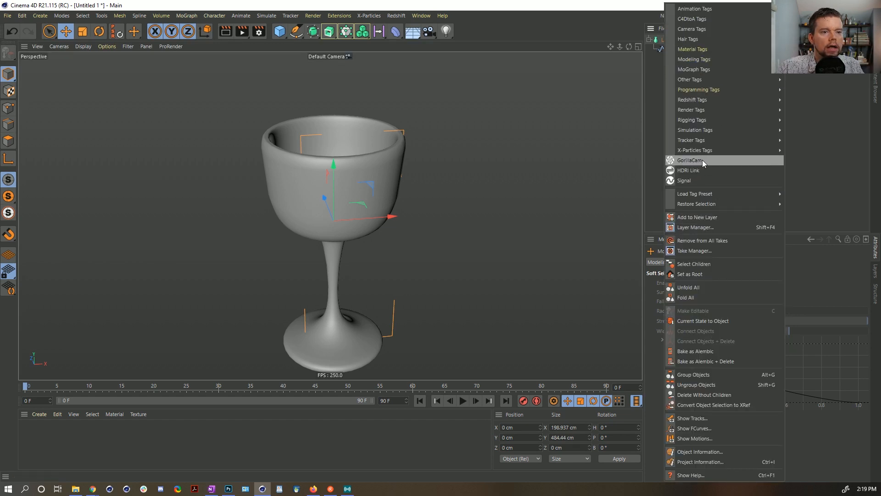
pyautogui.moveTo(695, 121)
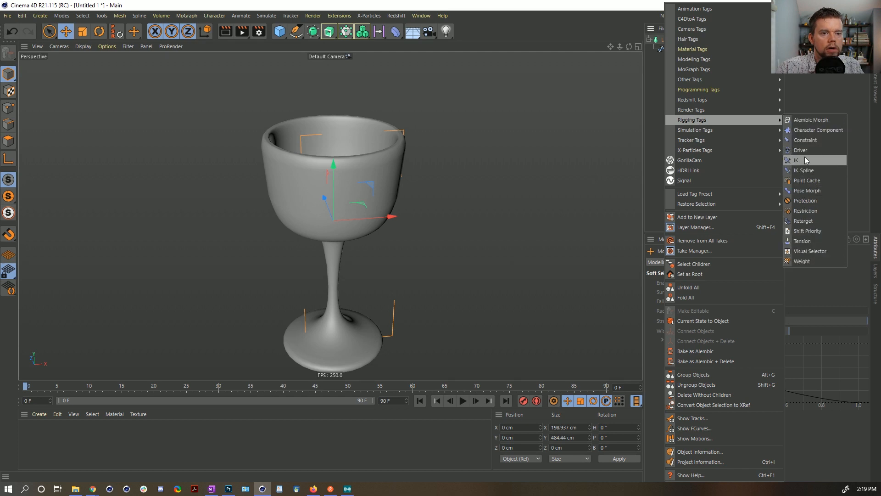
pyautogui.click(814, 190)
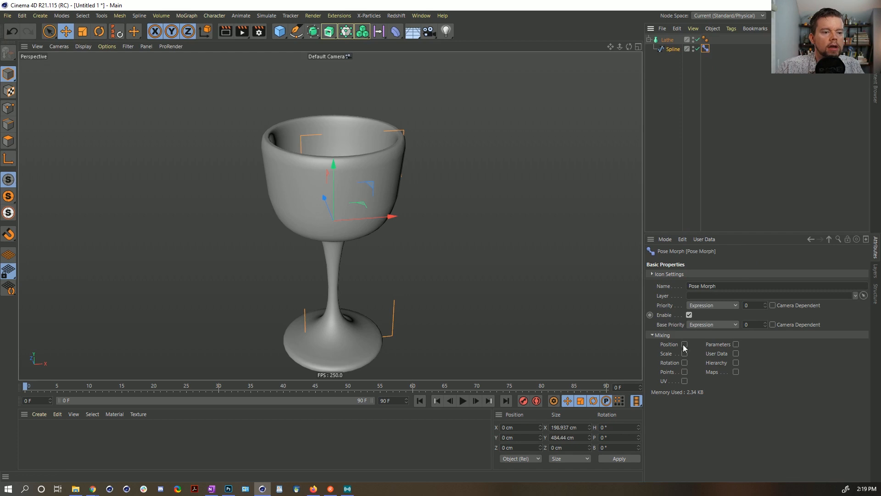
pyautogui.click(684, 372)
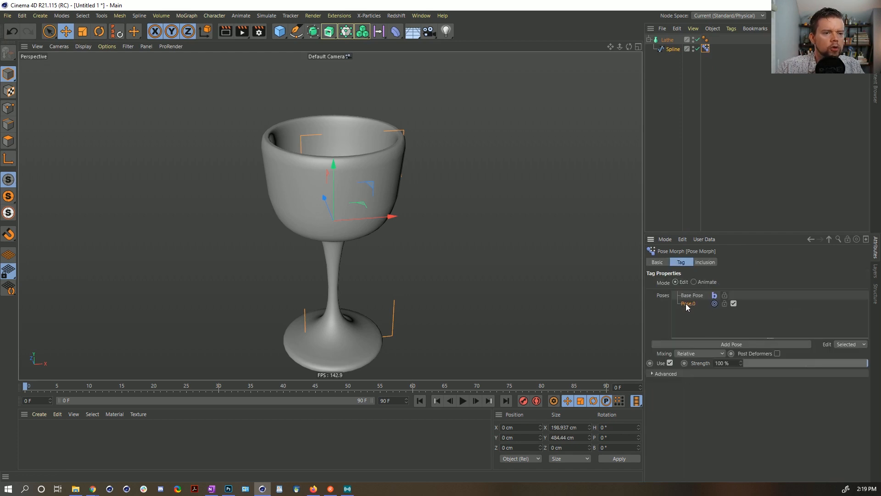
# - Disable the Lathe, scale the five inner bowl and rim points flat to 0 cm in Y, and raise them to about Y 214 cm
pyautogui.click(697, 40)
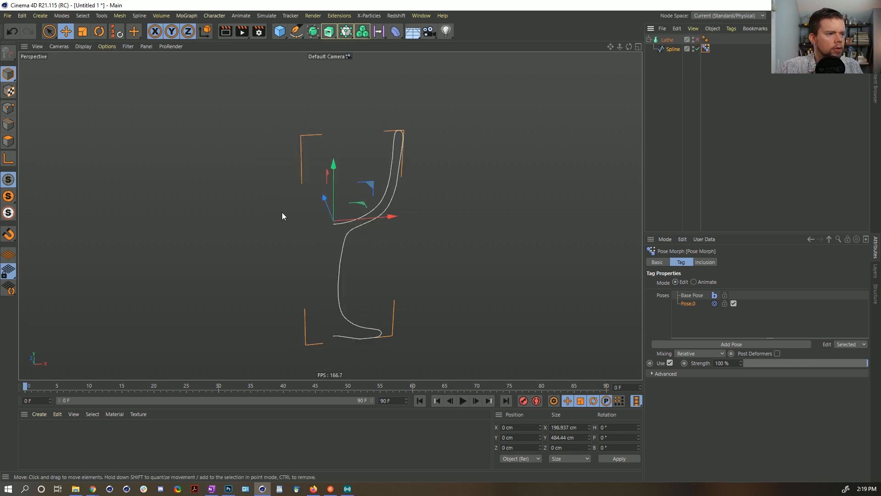
pyautogui.click(8, 108)
pyautogui.click(49, 32)
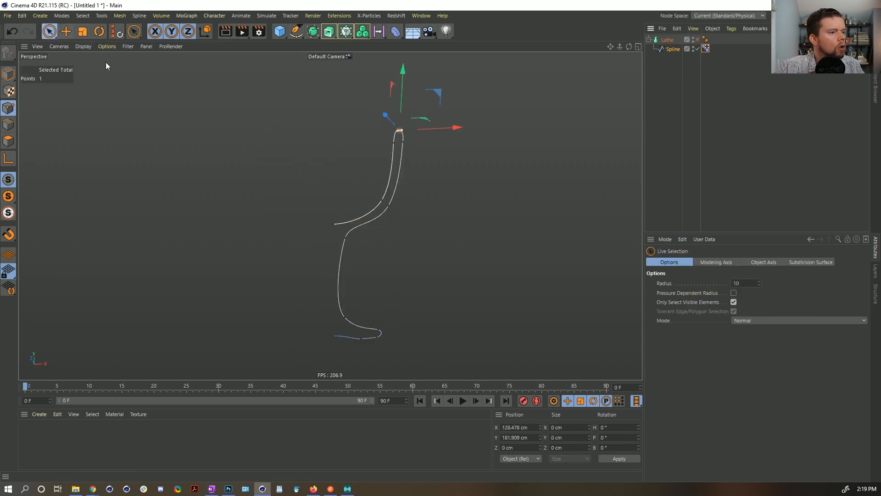
pyautogui.click(335, 224)
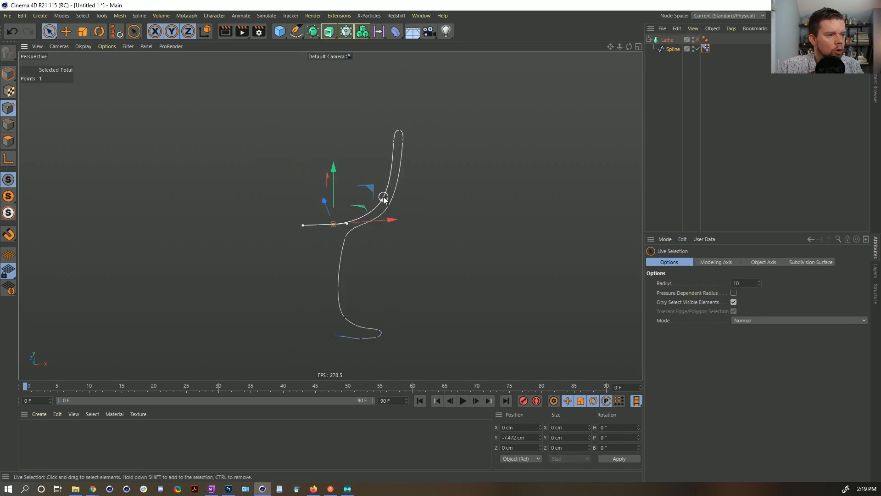
pyautogui.keyDown('shift'); pyautogui.click(382, 198); pyautogui.keyUp('shift')
pyautogui.keyDown('shift'); pyautogui.click(394, 146); pyautogui.keyUp('shift')
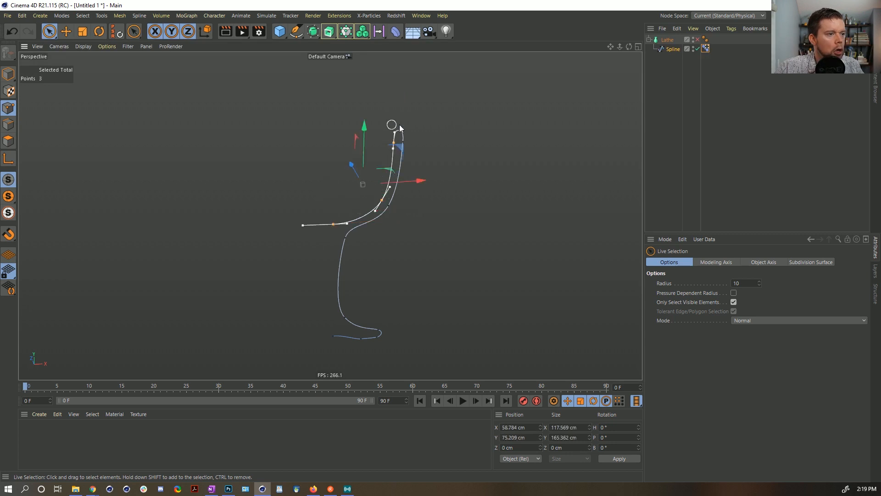
pyautogui.keyDown('shift'); pyautogui.click(403, 130); pyautogui.keyUp('shift')
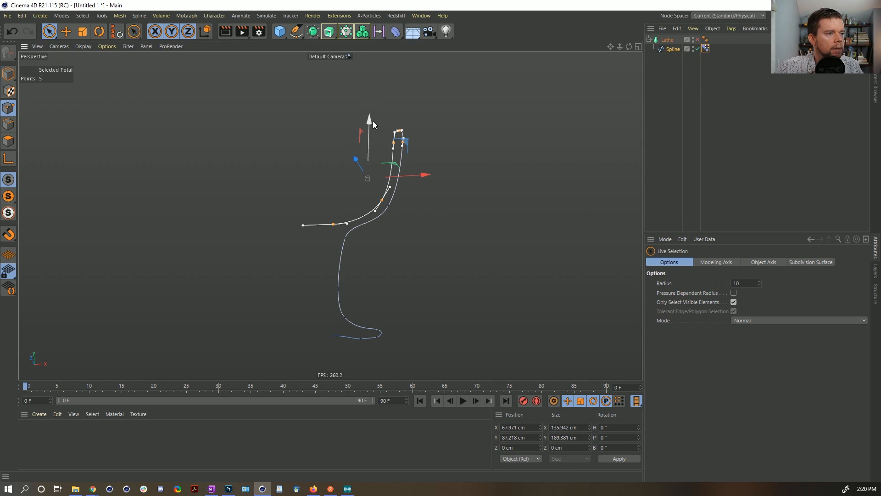
pyautogui.press('t')
pyautogui.moveTo(371, 120); pyautogui.dragTo(354, 176)
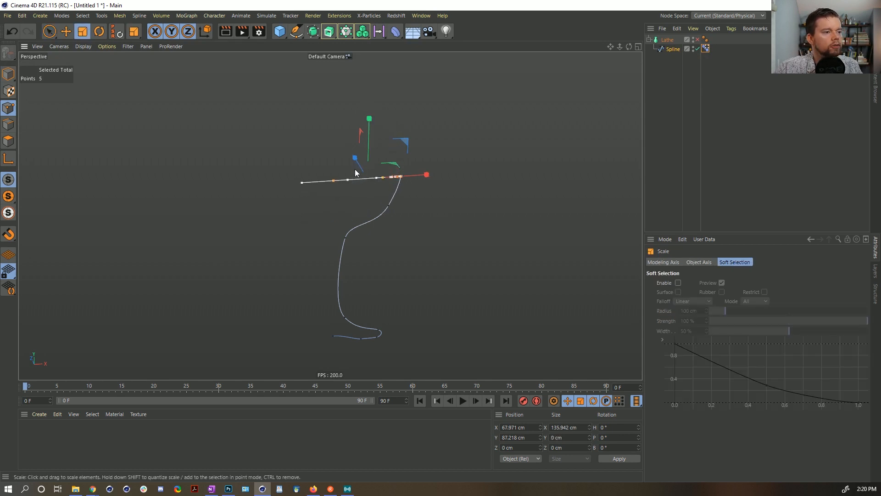
pyautogui.press('e')
pyautogui.moveTo(370, 123); pyautogui.dragTo(368, 58)
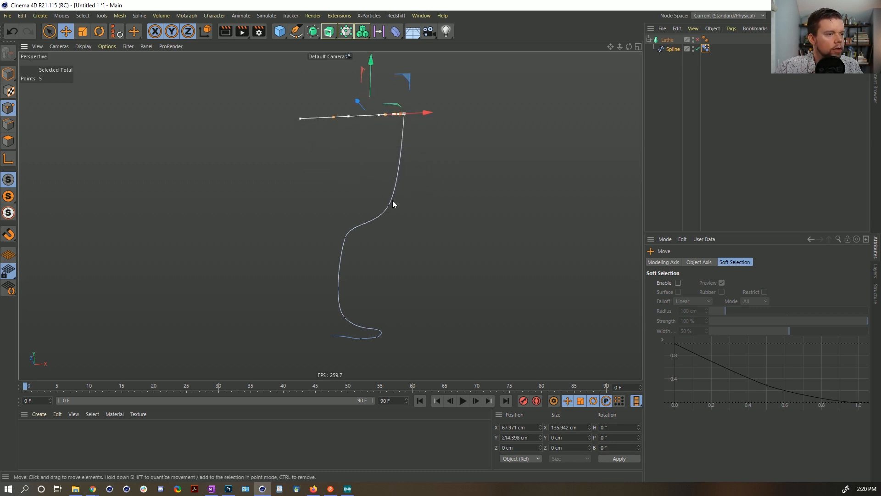
# - Select the six points along the outer profile, scale them flat to 0 cm in X, and position them at about X 139 cm
pyautogui.press('9')
pyautogui.click(344, 237)
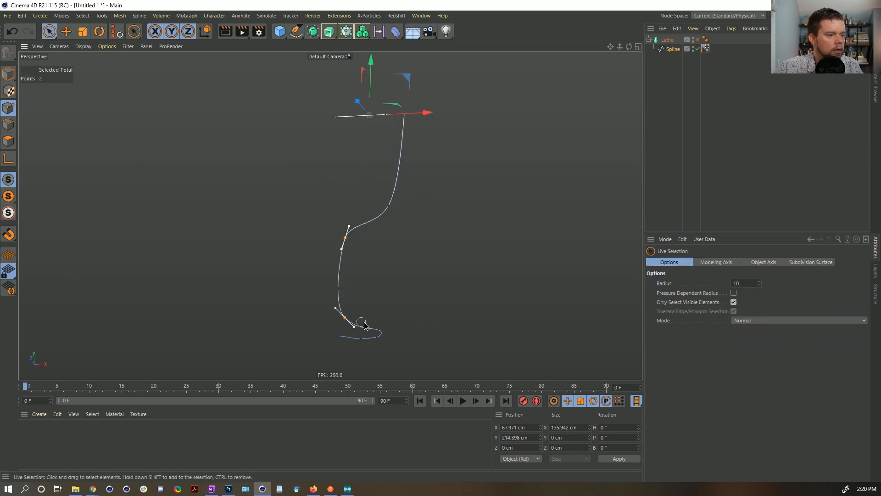
pyautogui.keyDown('shift'); pyautogui.click(388, 203); pyautogui.keyUp('shift')
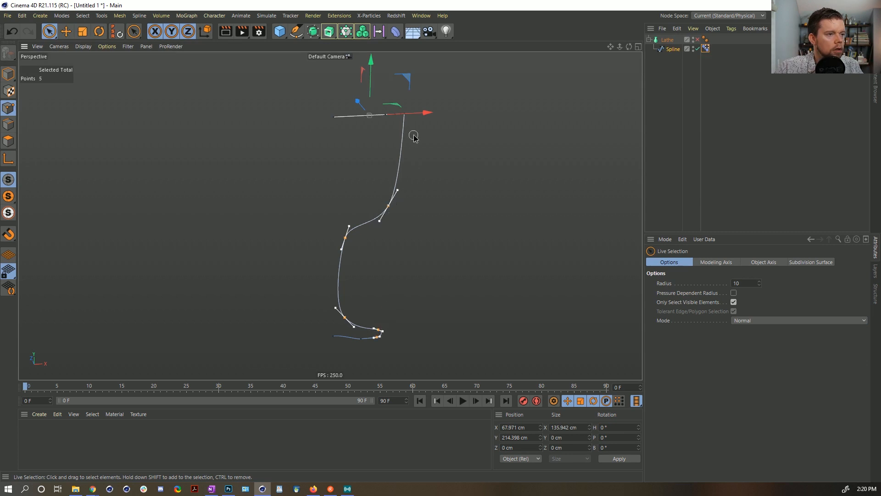
pyautogui.press('t')
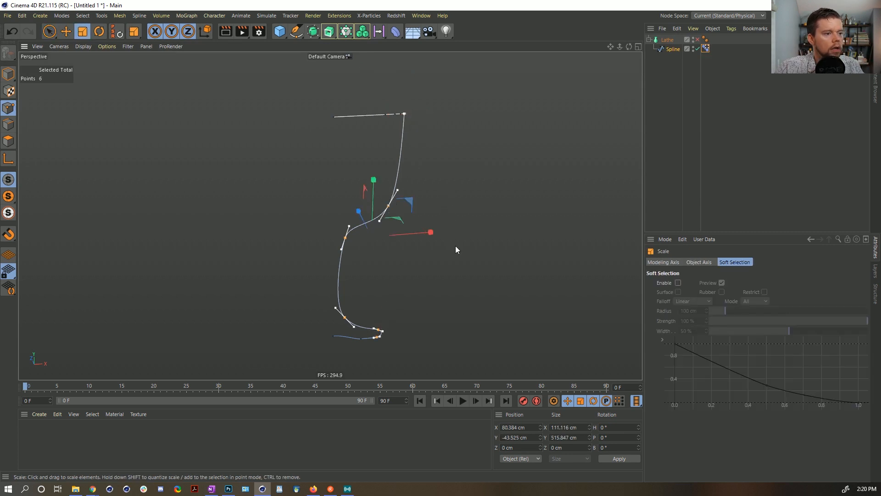
pyautogui.moveTo(430, 232); pyautogui.dragTo(458, 232)
pyautogui.press('e')
# - Flatten the three bottom points of the base to 0 cm in Y and lower them to about Y -302 cm
pyautogui.press('9')
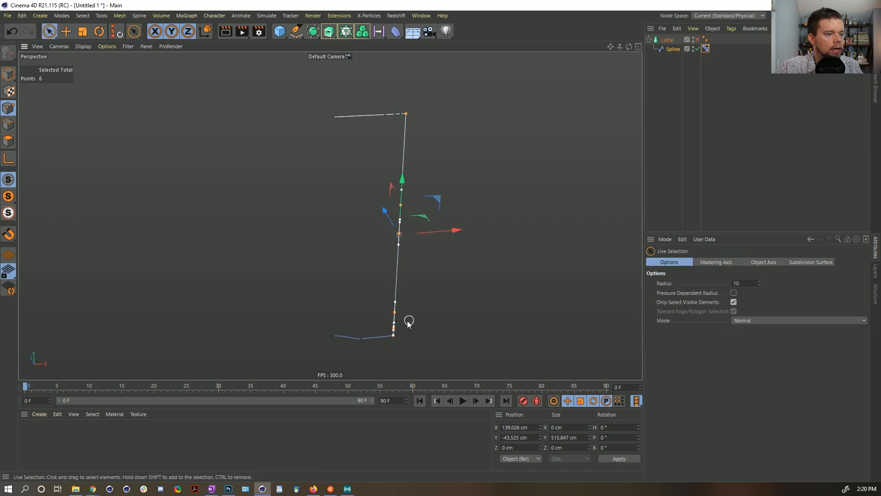
pyautogui.click(392, 342)
pyautogui.click(392, 337)
pyautogui.keyDown('shift'); pyautogui.click(345, 338); pyautogui.keyUp('shift')
pyautogui.press('t')
pyautogui.moveTo(363, 282); pyautogui.dragTo(366, 329)
pyautogui.press('e')
pyautogui.moveTo(363, 282); pyautogui.dragTo(363, 287)
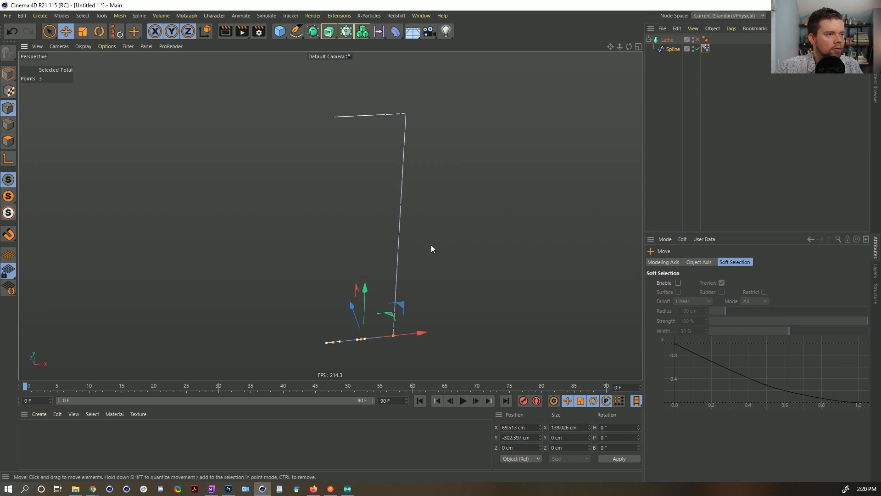
# - Spread the points along the flat top edge in X, placing the outer ones at about X 118 cm and X 128 cm
pyautogui.press('9')
pyautogui.click(385, 114)
pyautogui.moveTo(440, 114); pyautogui.dragTo(418, 115)
pyautogui.click(387, 125)
pyautogui.click(393, 116)
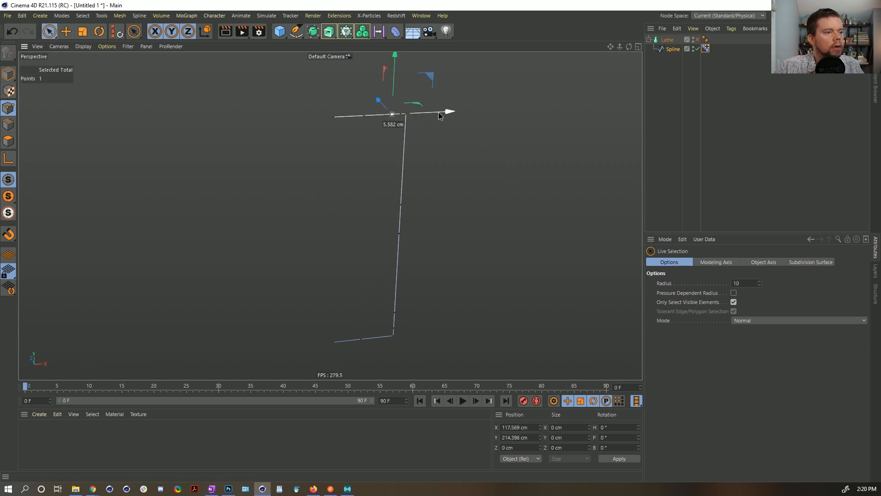
pyautogui.click(397, 120)
pyautogui.click(396, 118)
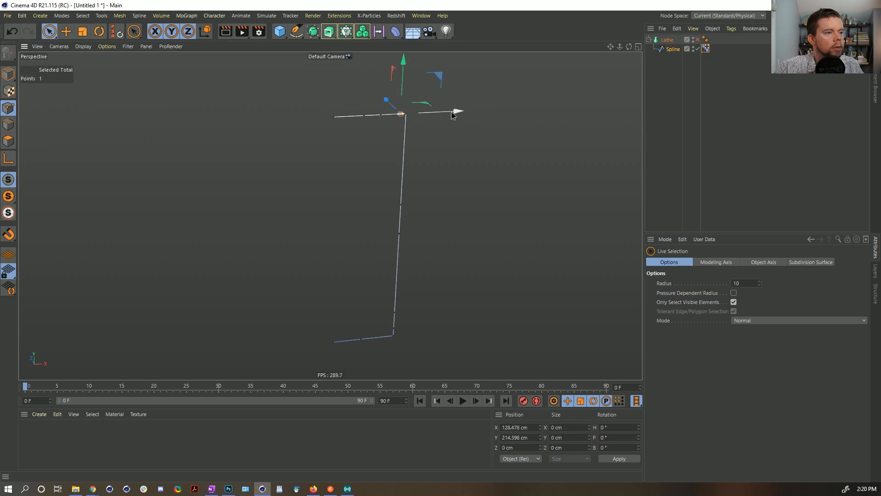
# - Space the points along the vertical side more evenly in Y, raising the lowest one to about Y -185 cm, and deselect the spline
pyautogui.click(400, 232)
pyautogui.moveTo(402, 177); pyautogui.dragTo(401, 197)
pyautogui.click(393, 310)
pyautogui.moveTo(397, 258); pyautogui.dragTo(399, 231)
pyautogui.click(435, 293)
pyautogui.click(394, 327)
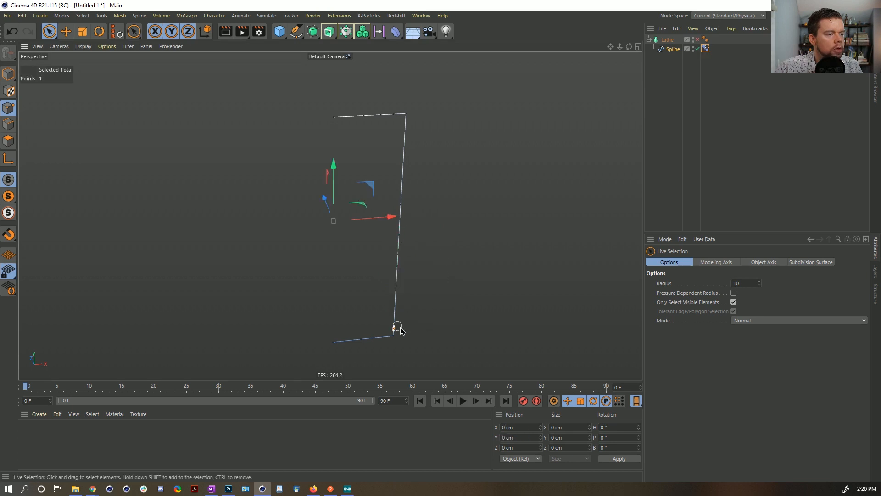
pyautogui.moveTo(399, 280); pyautogui.dragTo(401, 244)
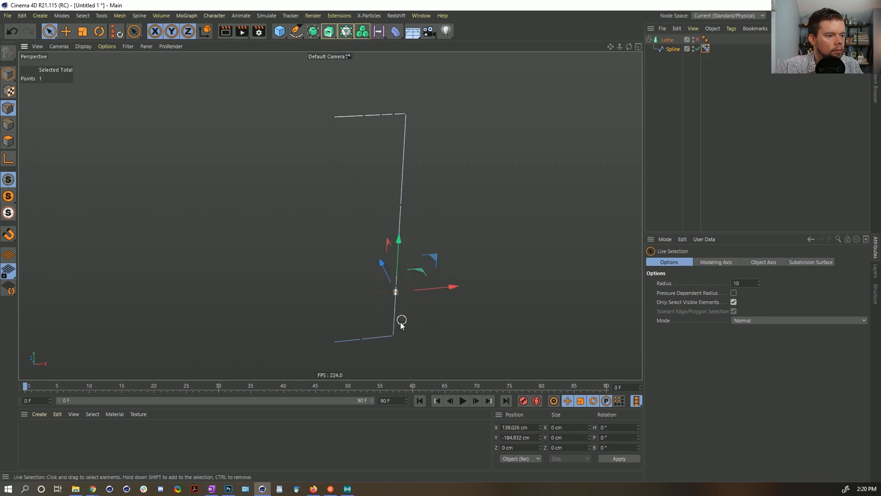
pyautogui.click(663, 95)
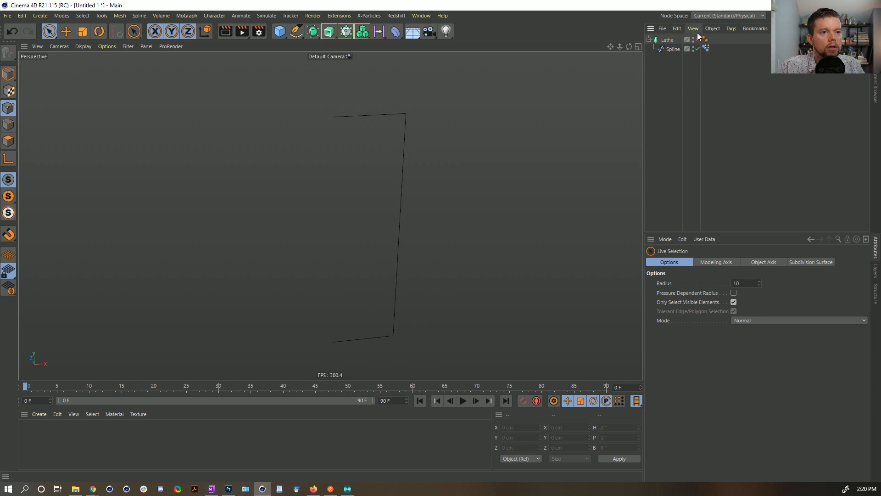
# - Switch the Pose Morph tag to Animate mode, re-enable the Lathe, and set Pose.0 to 81%
pyautogui.click(705, 49)
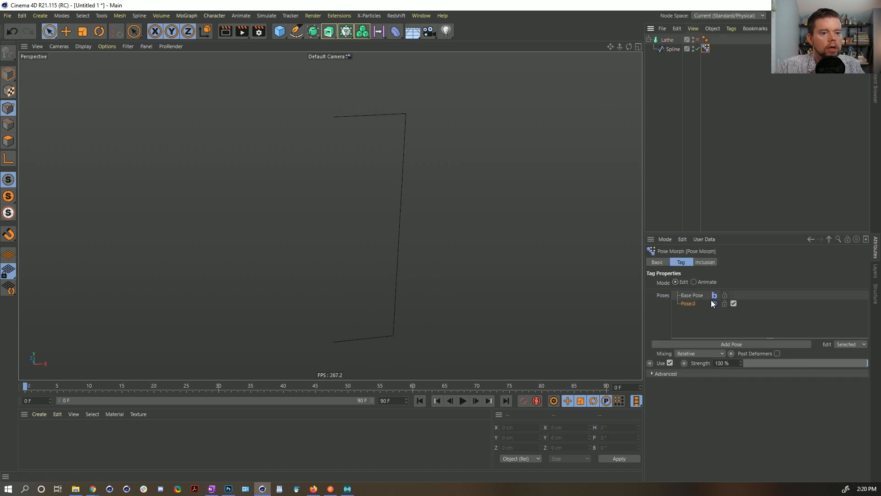
pyautogui.click(693, 282)
pyautogui.moveTo(854, 315)
pyautogui.mouseDown()
pyautogui.moveTo(742, 326)
pyautogui.moveTo(866, 317)
pyautogui.moveTo(718, 326)
pyautogui.moveTo(867, 318)
pyautogui.mouseUp()
pyautogui.click(696, 40)
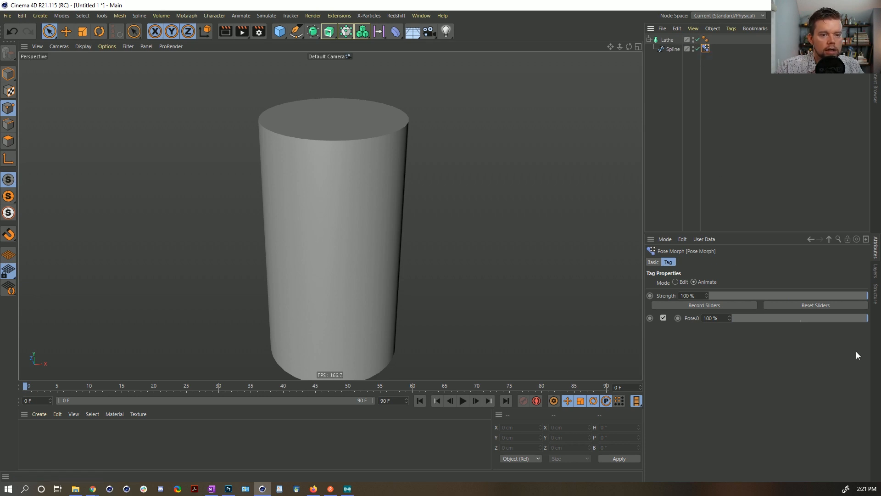
pyautogui.moveTo(866, 318); pyautogui.dragTo(841, 311)
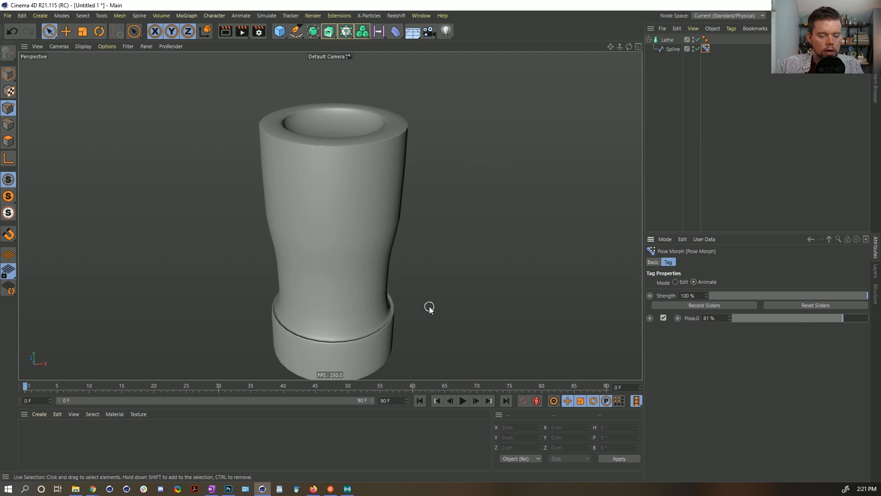
# - Show the mesh lines in the shaded view and set the spline's intermediate point angle to 15°
pyautogui.click(670, 42)
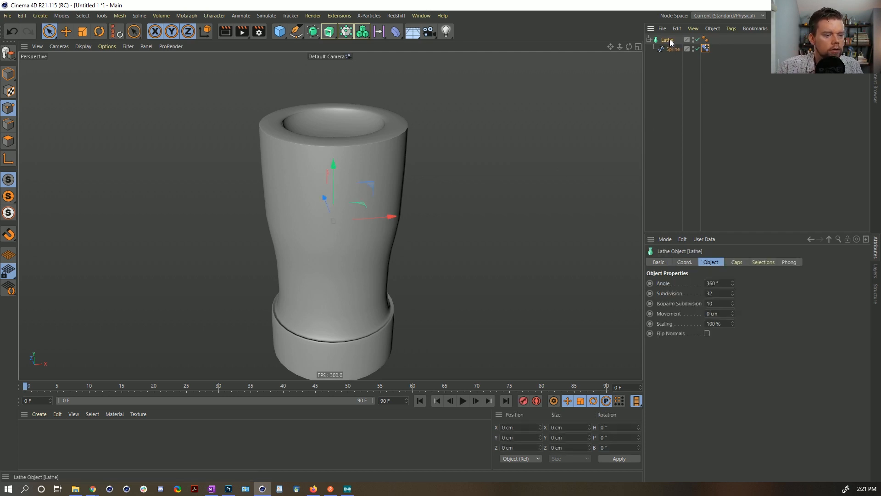
pyautogui.press('n')
pyautogui.press('b')
pyautogui.click(672, 49)
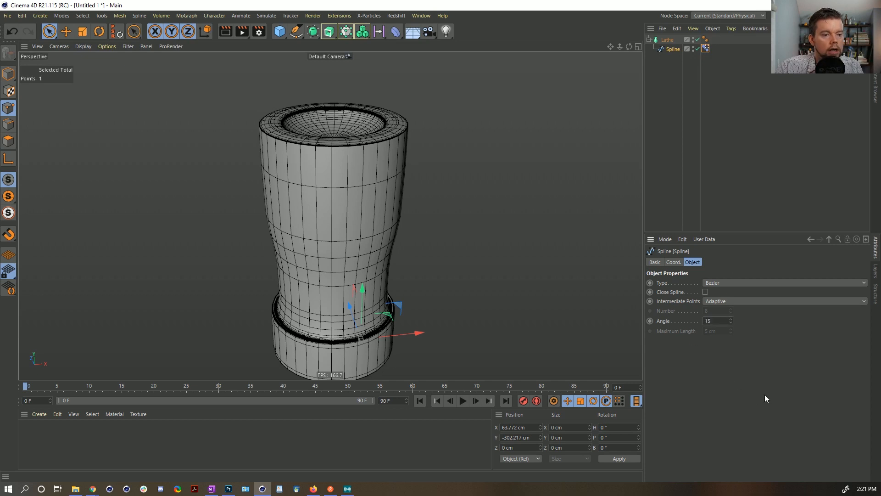
pyautogui.write('15')
pyautogui.press('Return')
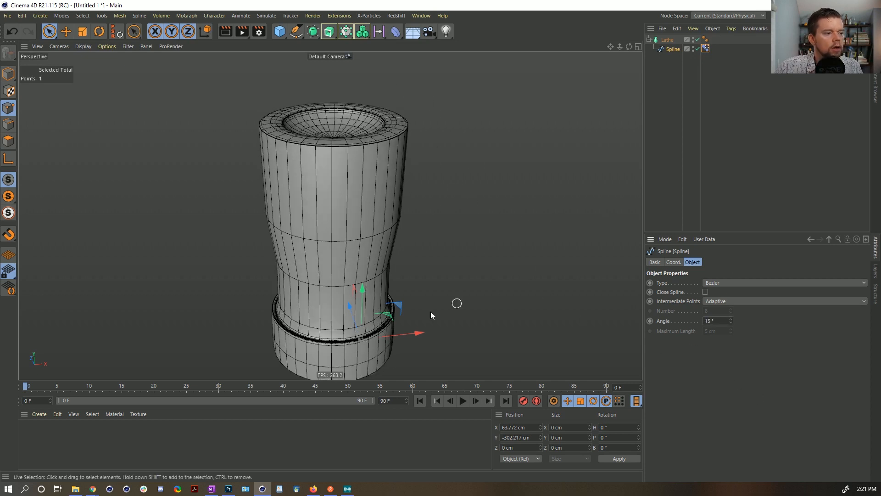
# - Set the Lathe's Subdivision to 16
pyautogui.click(667, 40)
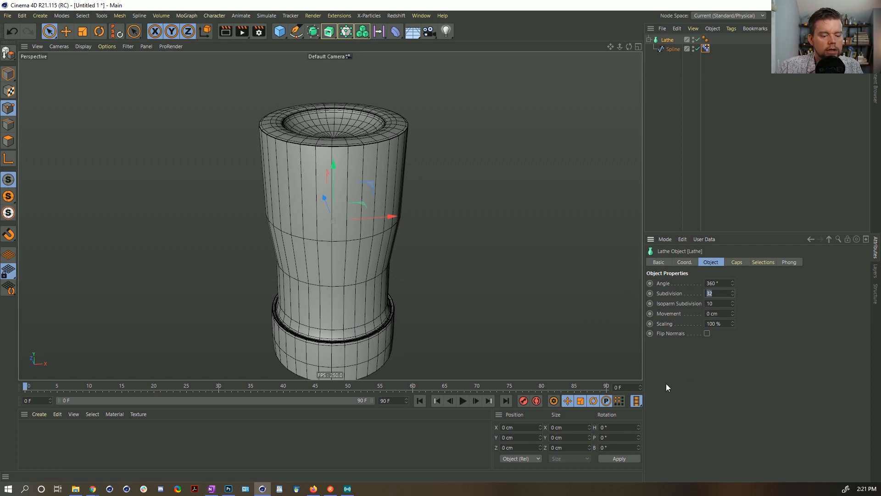
pyautogui.write('1')
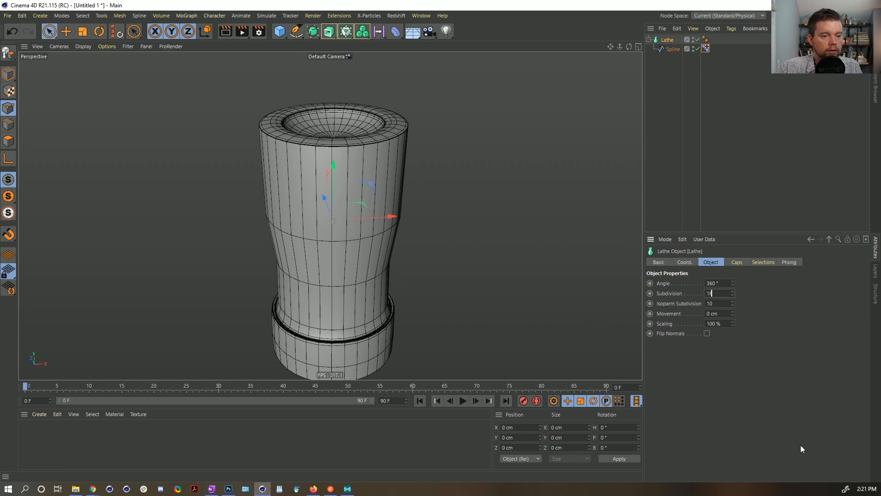
pyautogui.write('6')
pyautogui.press('Return')
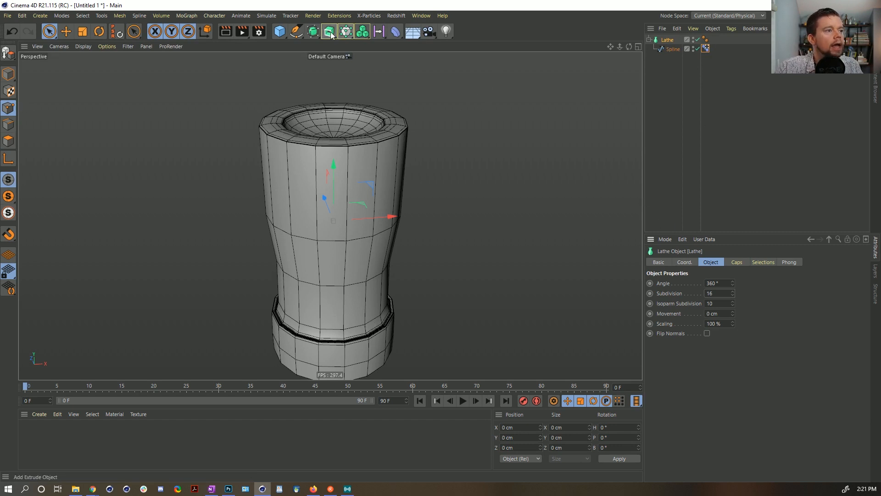
# - Add a Subdivision Surface and make the Lathe its child
pyautogui.click(313, 31)
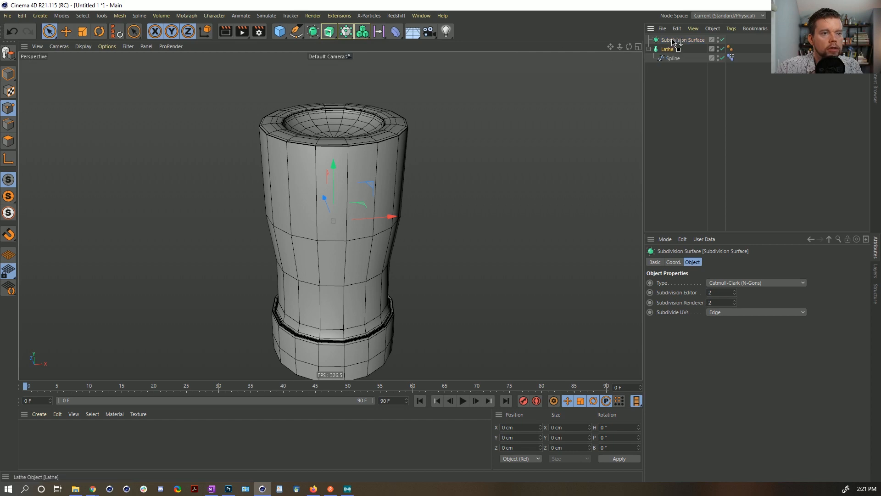
pyautogui.moveTo(673, 42); pyautogui.dragTo(673, 40)
pyautogui.click(674, 101)
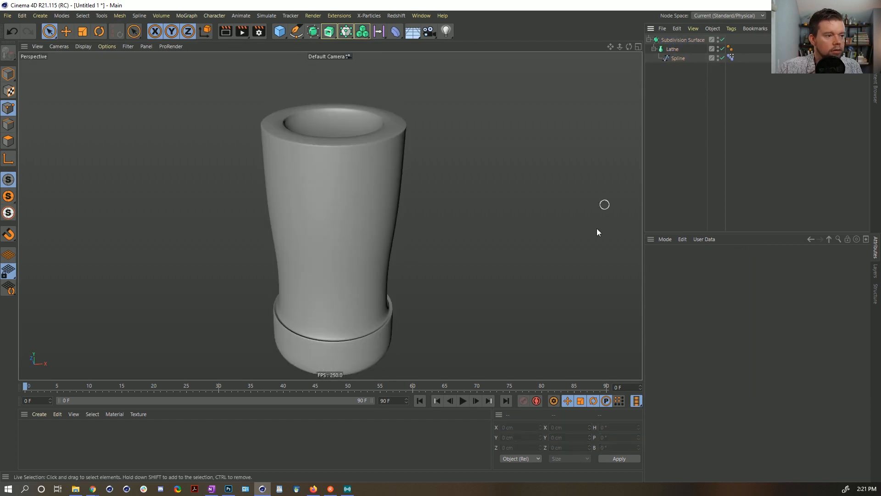
# - Play the timeline, return to the start, and preview the smoothed morph with Pose.0 at 100%
pyautogui.click(462, 400)
pyautogui.click(463, 401)
pyautogui.click(421, 401)
pyautogui.click(730, 58)
pyautogui.moveTo(804, 323); pyautogui.dragTo(877, 325)
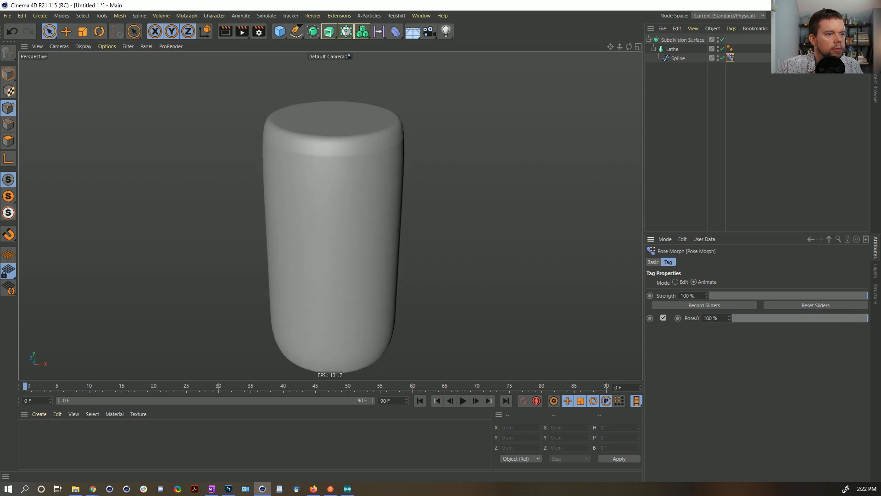
# - Take the Lathe out of the Subdivision Surface and delete the Subdivision Surface
pyautogui.click(672, 39)
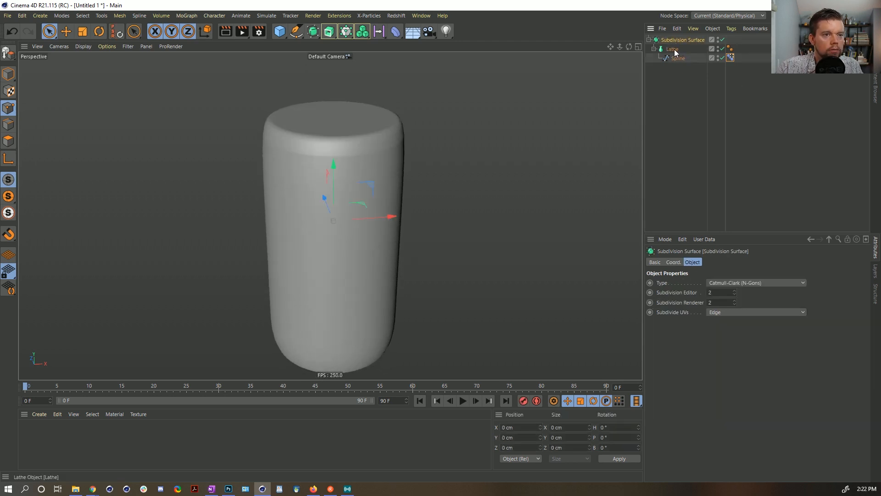
pyautogui.moveTo(674, 53); pyautogui.dragTo(695, 76)
pyautogui.click(668, 40)
pyautogui.press('Delete')
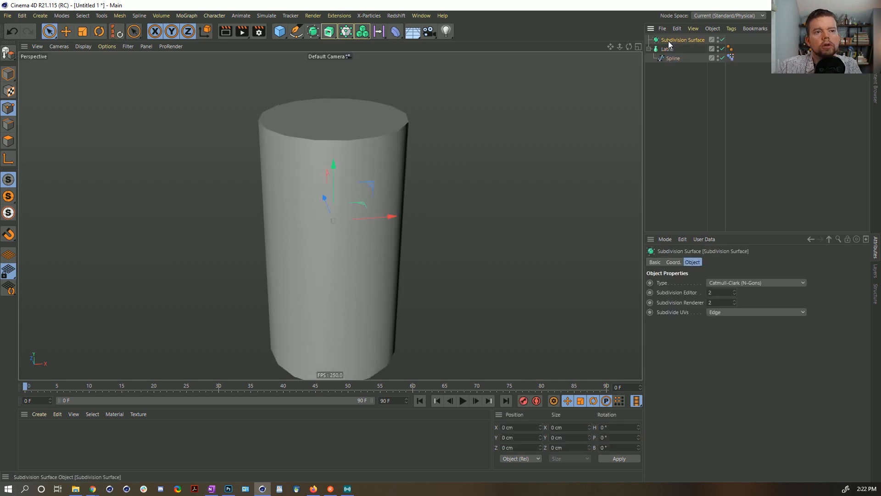
pyautogui.click(668, 40)
# - Set the spline's intermediate point angle back to 5° and the Lathe's Subdivision back to 32
pyautogui.click(671, 49)
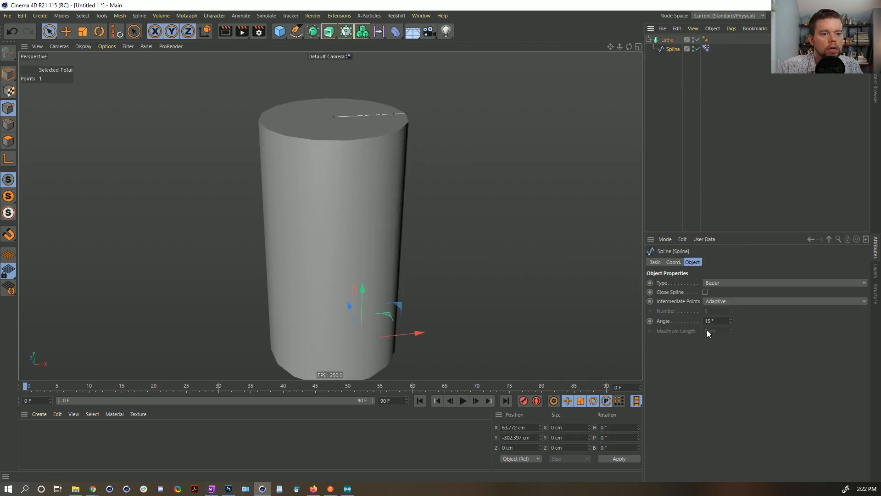
pyautogui.click(666, 40)
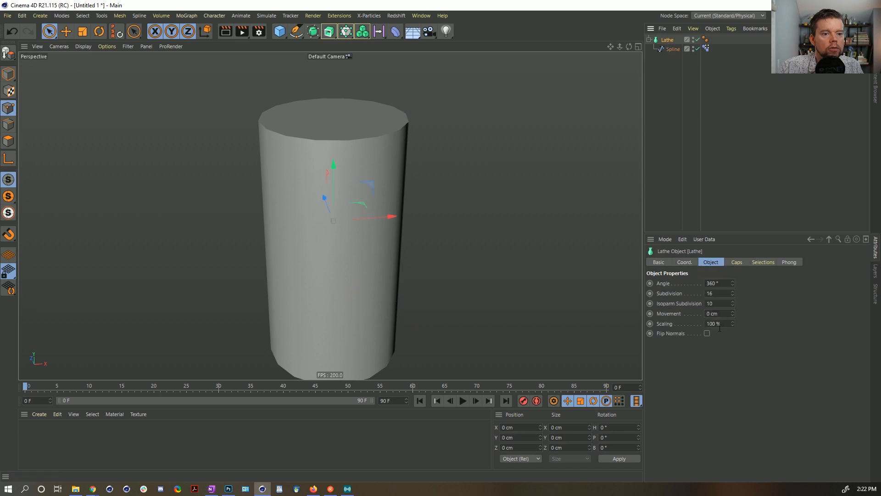
pyautogui.write('32')
pyautogui.press('Return')
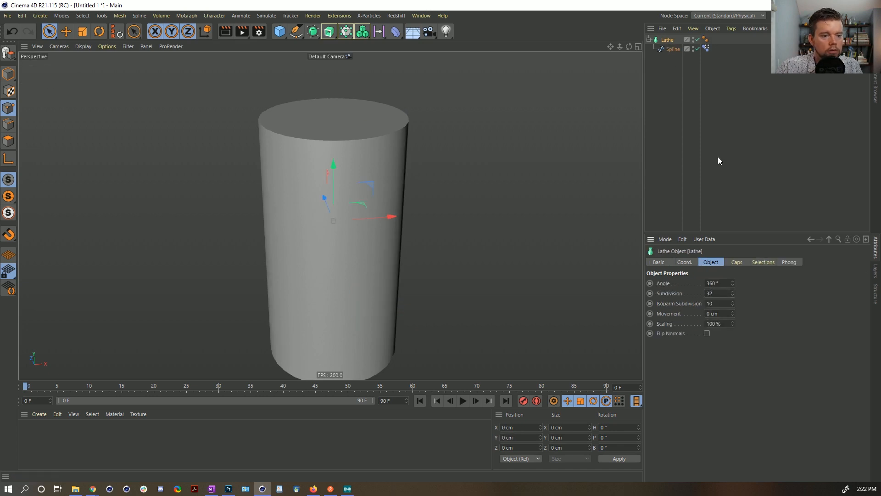
# - Set Pose.0 to 0% in the spline's Pose Morph tag
pyautogui.click(666, 51)
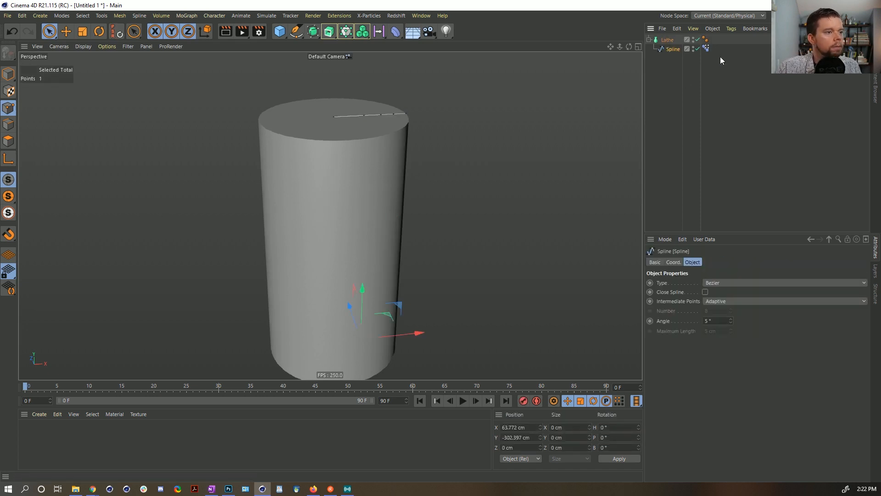
pyautogui.click(705, 48)
pyautogui.moveTo(847, 316); pyautogui.dragTo(666, 313)
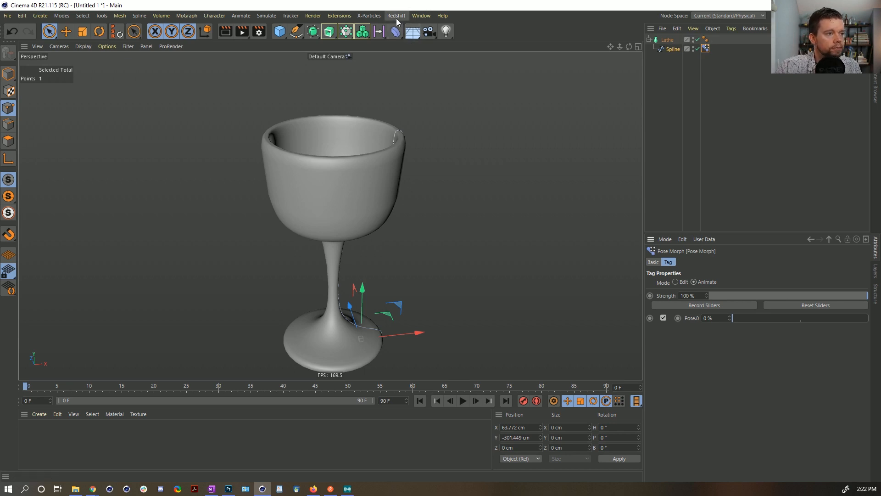
# - Add a Morph deformer as a child of the spline, link it to the Pose Morph tag, and keep its Pose.0 at 0%
pyautogui.click(398, 38)
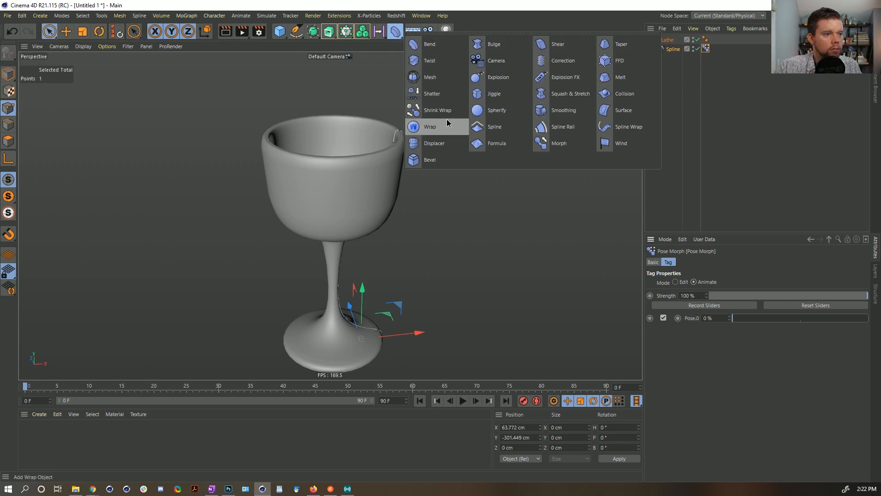
pyautogui.click(558, 143)
pyautogui.moveTo(669, 39); pyautogui.dragTo(673, 59)
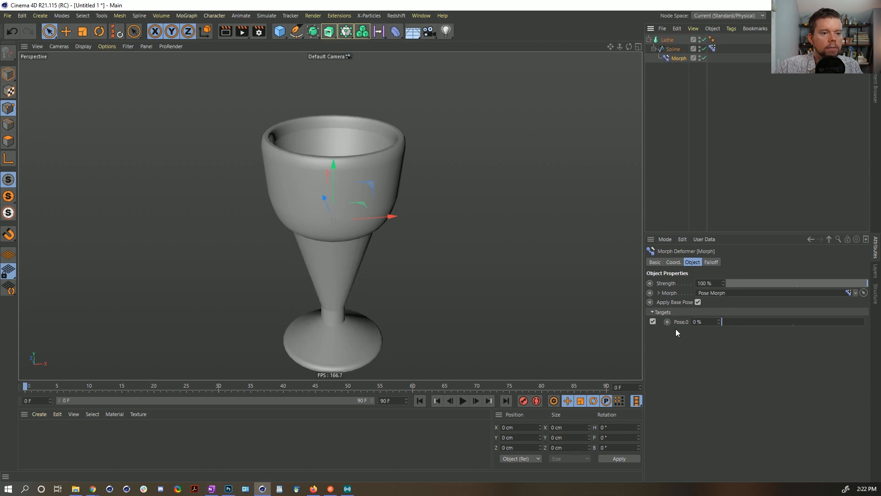
pyautogui.moveTo(713, 319); pyautogui.dragTo(643, 343)
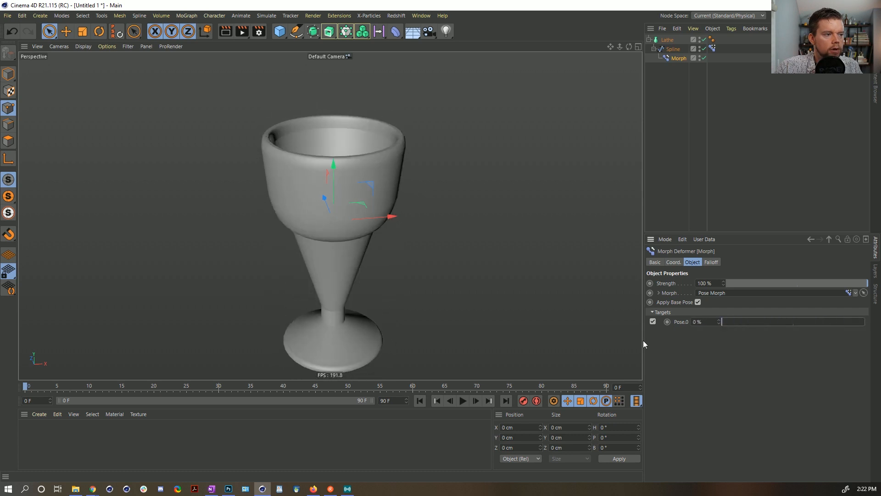
# - Move the spline with its Morph deformer out of the Lathe to inspect the deformed profile
pyautogui.click(703, 75)
pyautogui.moveTo(378, 181)
pyautogui.keyDown('alt'); pyautogui.mouseDown()
pyautogui.moveTo(386, 251)
pyautogui.moveTo(385, 195)
pyautogui.mouseUp(); pyautogui.keyUp('alt')
pyautogui.moveTo(671, 50); pyautogui.dragTo(683, 108)
pyautogui.click(687, 79)
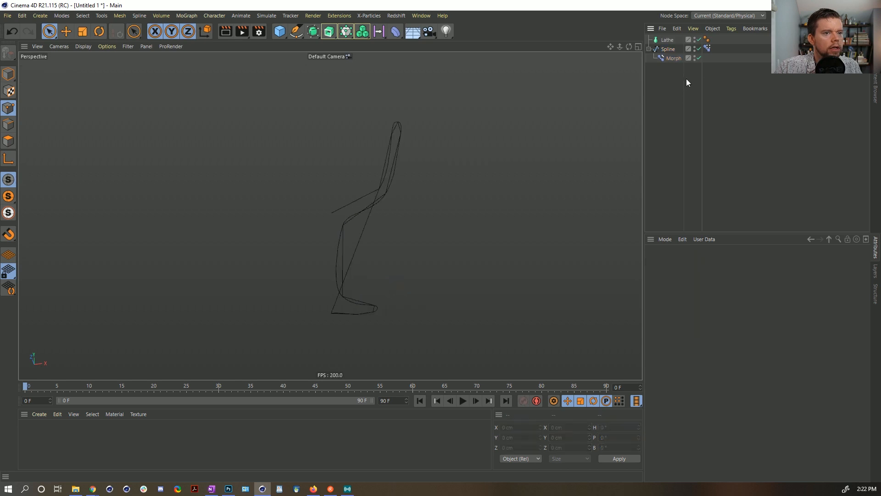
# - Take the Morph deformer out of the spline and select the spline
pyautogui.click(665, 50)
pyautogui.moveTo(678, 59); pyautogui.dragTo(677, 110)
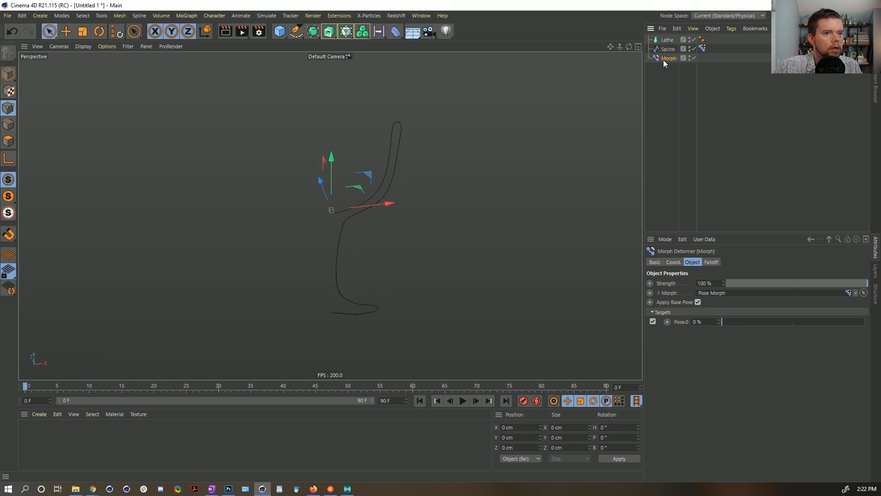
pyautogui.click(668, 49)
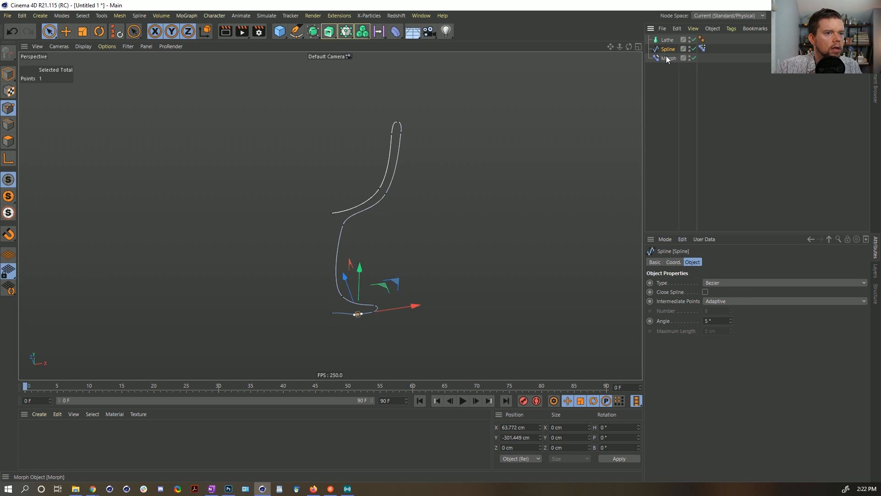
# - Try the Morph deformer as a child of the spline with Apply Base Pose turned off and Pose.0 at 0%
pyautogui.moveTo(668, 53); pyautogui.dragTo(668, 48)
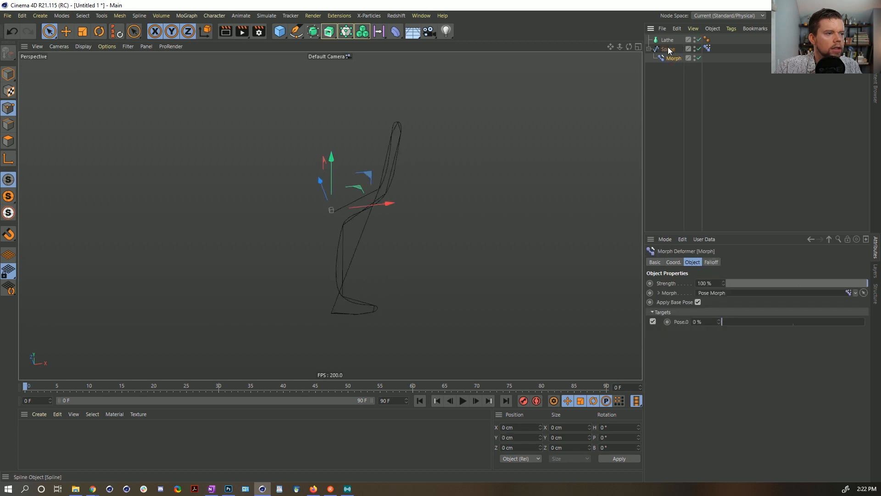
pyautogui.keyDown('alt'); pyautogui.moveTo(374, 207); pyautogui.dragTo(390, 190, button='right'); pyautogui.keyUp('alt')
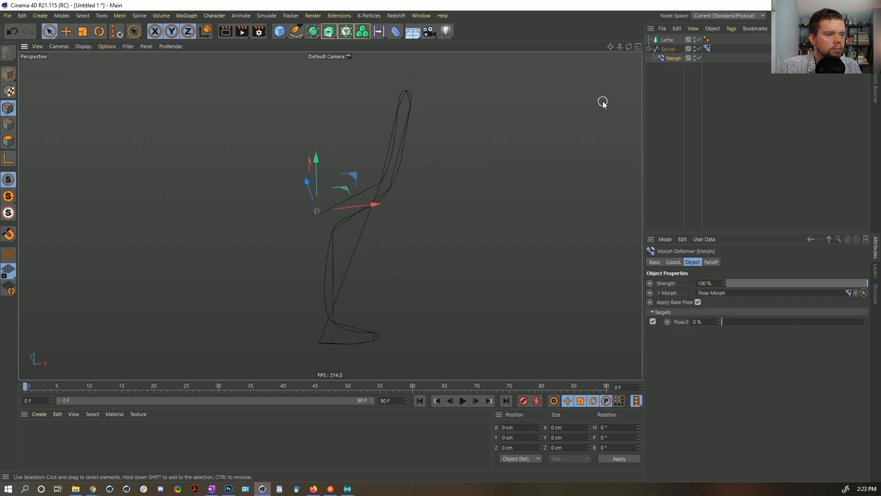
pyautogui.click(698, 302)
pyautogui.moveTo(723, 320)
pyautogui.mouseDown()
pyautogui.moveTo(865, 321)
pyautogui.moveTo(722, 322)
pyautogui.mouseUp()
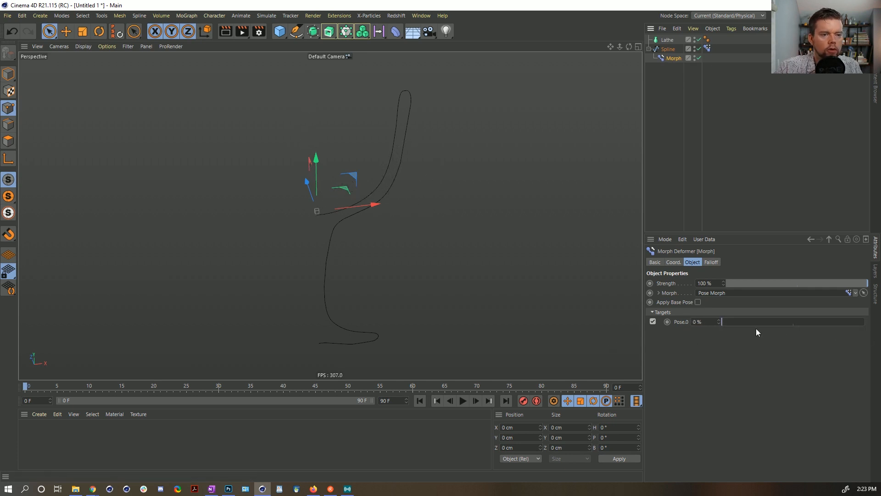
pyautogui.click(668, 49)
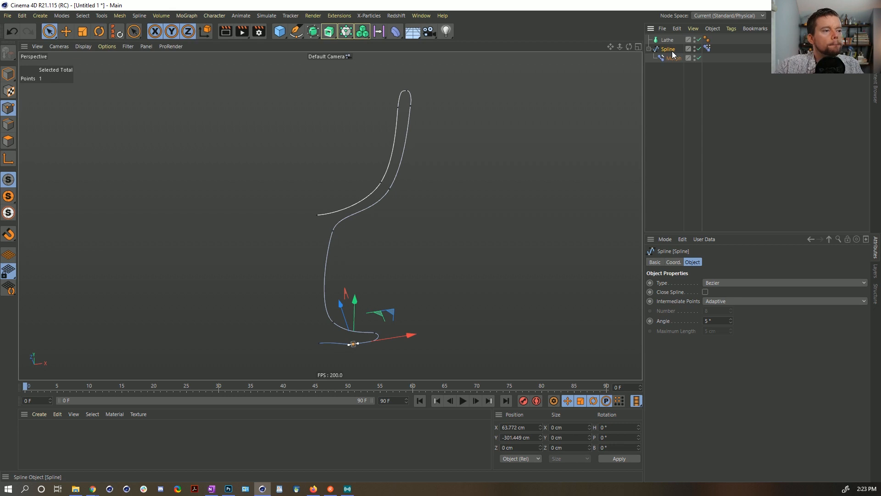
pyautogui.click(673, 59)
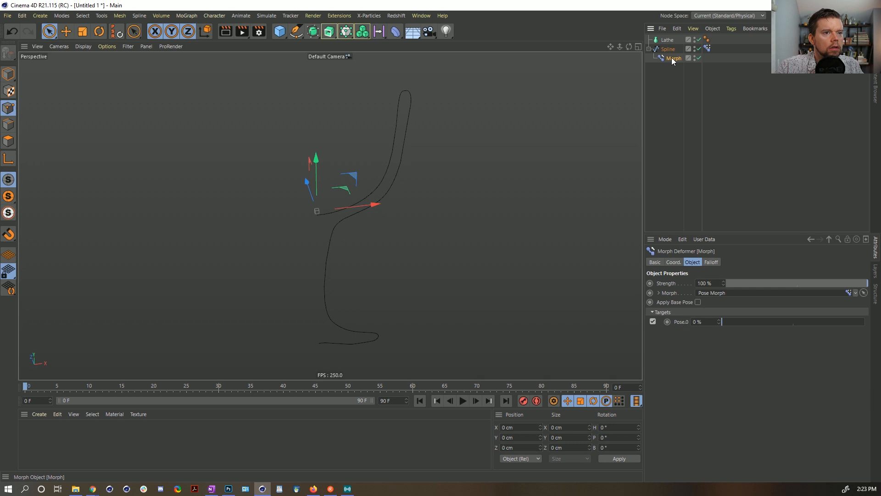
pyautogui.click(666, 50)
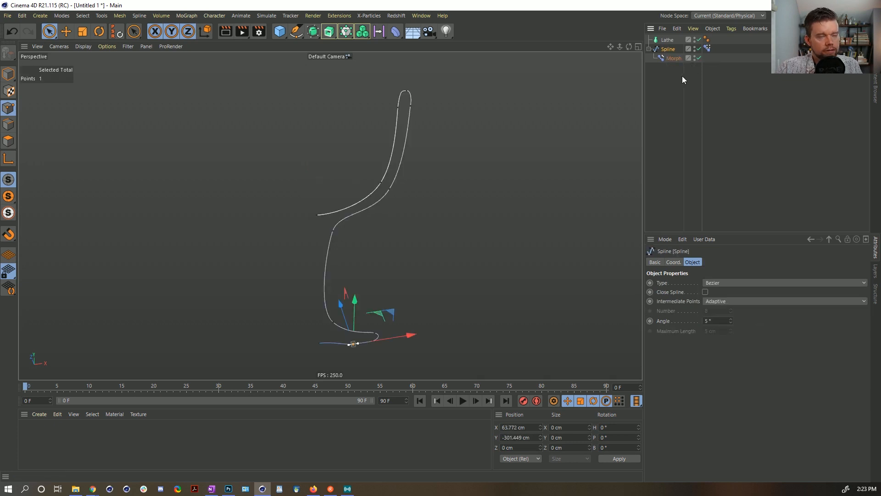
# - Delete the Morph deformer and put the spline back under the Lathe
pyautogui.click(680, 58)
pyautogui.press('Delete')
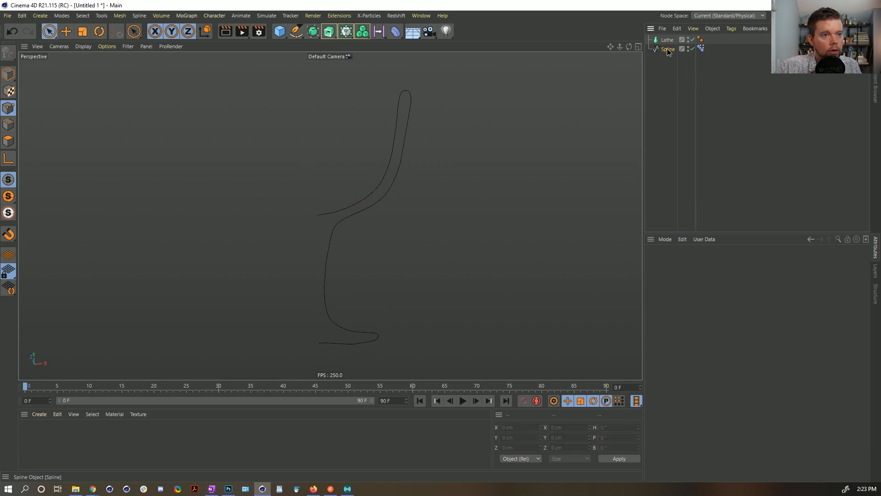
pyautogui.click(666, 50)
pyautogui.middleClick(388, 157)
pyautogui.middleClick(257, 137)
pyautogui.moveTo(668, 49); pyautogui.dragTo(668, 40)
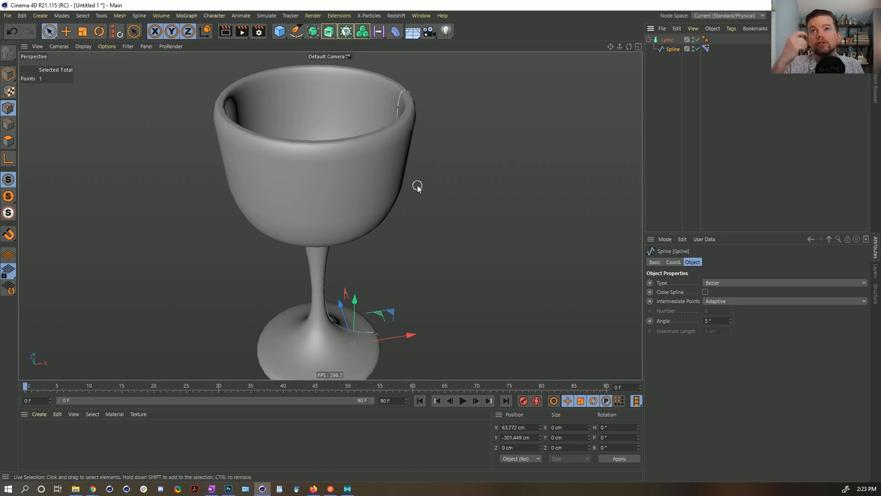
# - Set Pose.0 to 100% in the spline's Pose Morph tag and display the lathed cylinder with shading lines
pyautogui.click(705, 49)
pyautogui.moveTo(732, 318); pyautogui.dragTo(797, 318)
pyautogui.moveTo(800, 356); pyautogui.dragTo(867, 318)
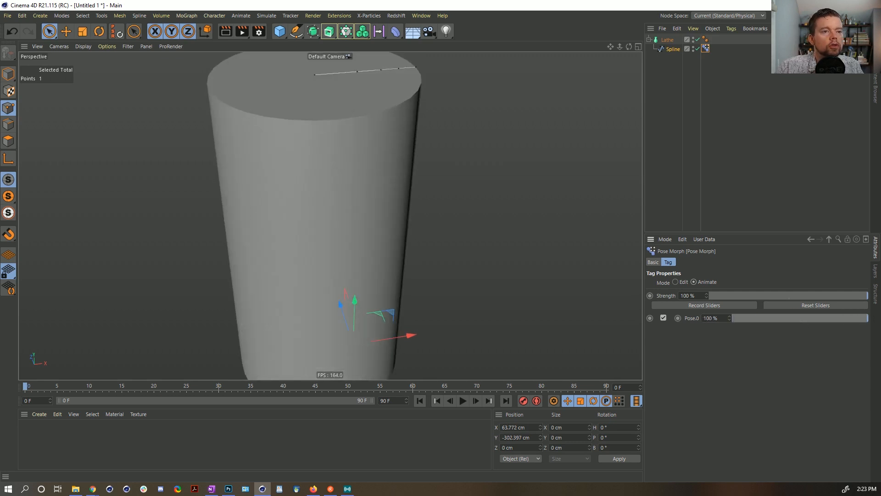
pyautogui.scroll(-3, 278, 159)
pyautogui.scroll(2, 279, 159)
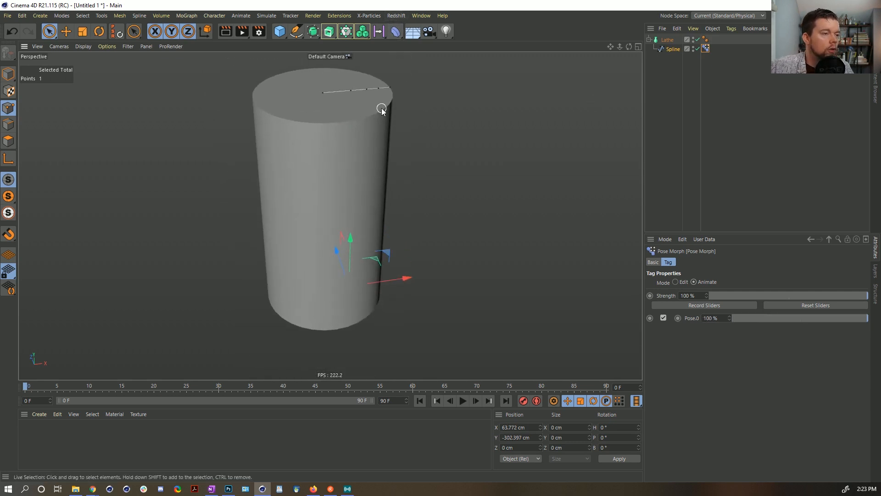
pyautogui.press('n')
pyautogui.press('b')
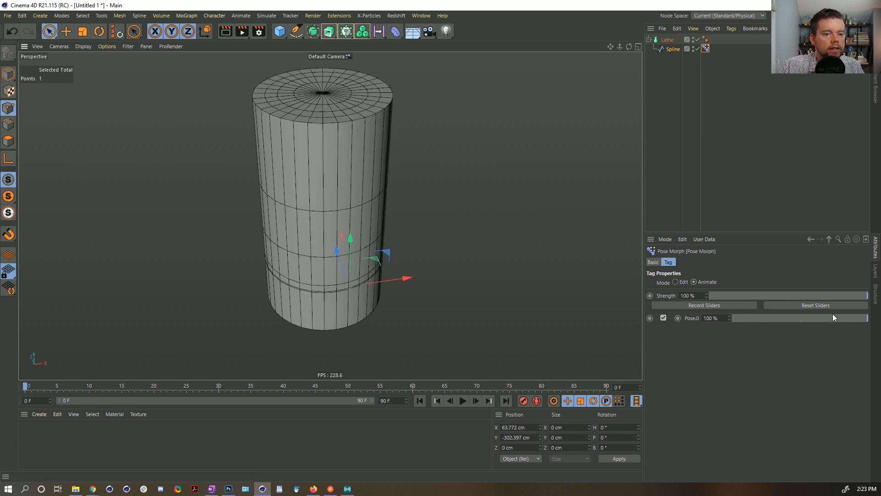
# - Switch the spline's Pose Morph tag to Edit mode and disable the Lathe to expose the profile
pyautogui.click(673, 48)
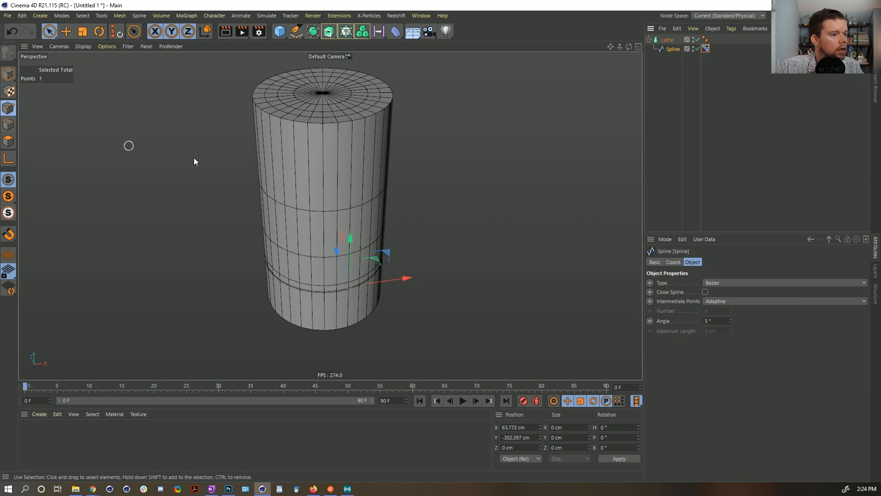
pyautogui.click(705, 49)
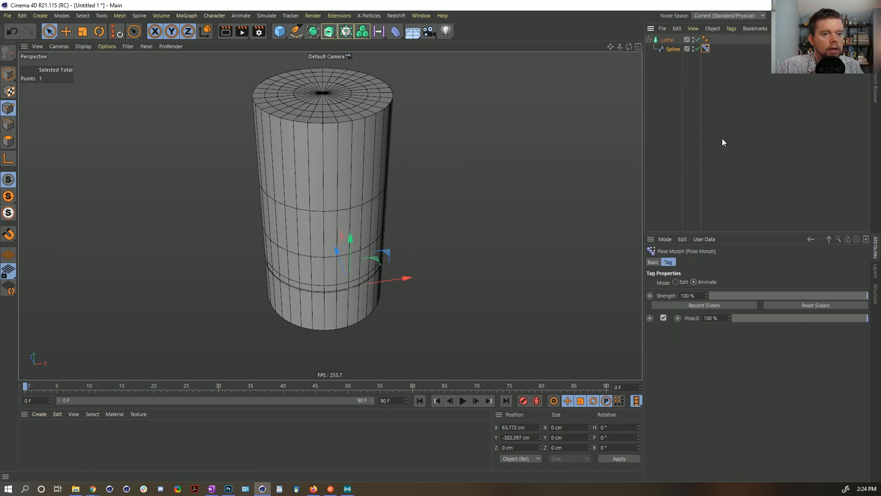
pyautogui.click(675, 282)
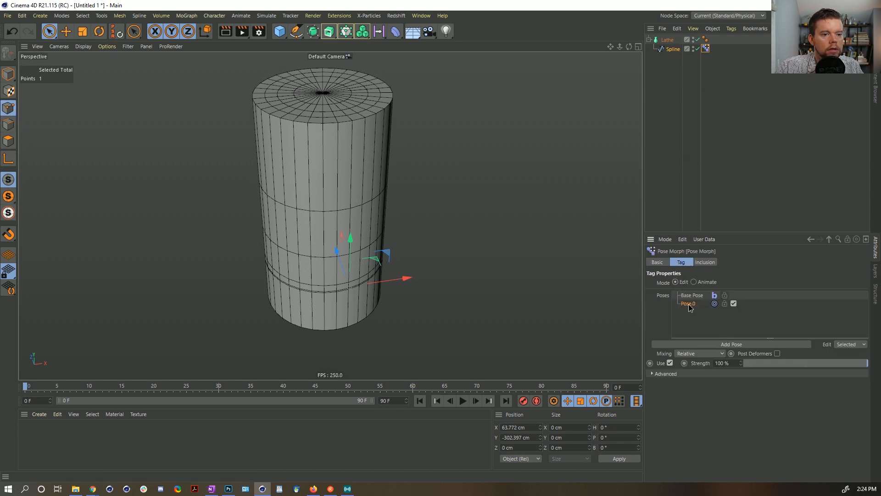
pyautogui.click(705, 40)
pyautogui.click(697, 40)
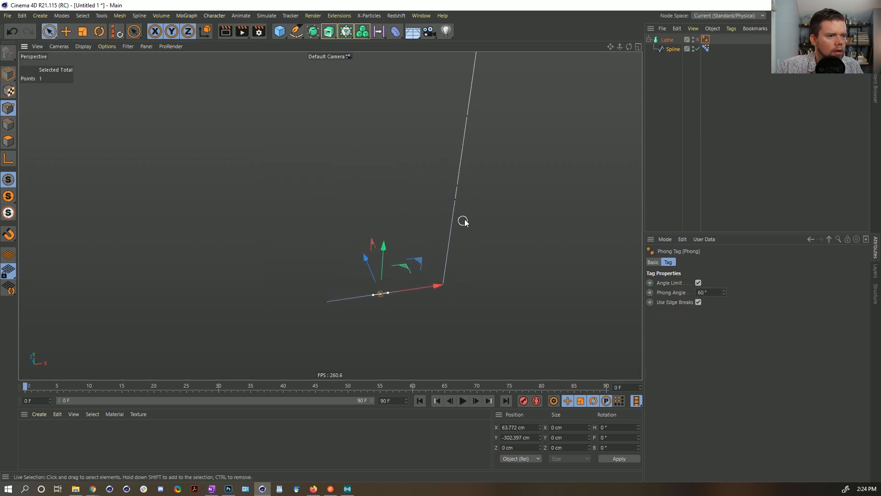
# - Move the two lower points on the profile's straight side apart to space the side points more evenly in Pose.0
pyautogui.click(458, 203)
pyautogui.click(453, 201)
pyautogui.moveTo(462, 153); pyautogui.dragTo(457, 191)
pyautogui.click(492, 166)
pyautogui.click(461, 184)
pyautogui.moveTo(464, 139); pyautogui.dragTo(468, 109)
pyautogui.click(497, 116)
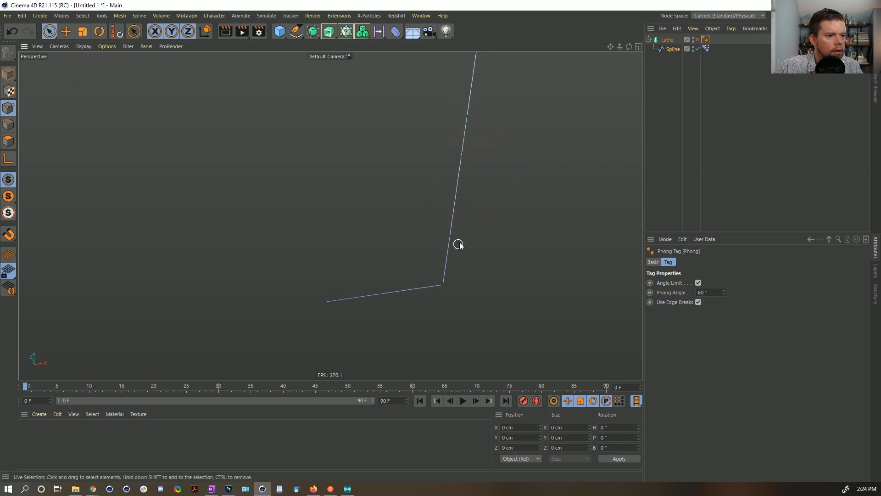
# - Apply Soft Interpolation to the lower point on the profile's straight side and select the upper side point
pyautogui.click(450, 237)
pyautogui.rightClick(457, 250)
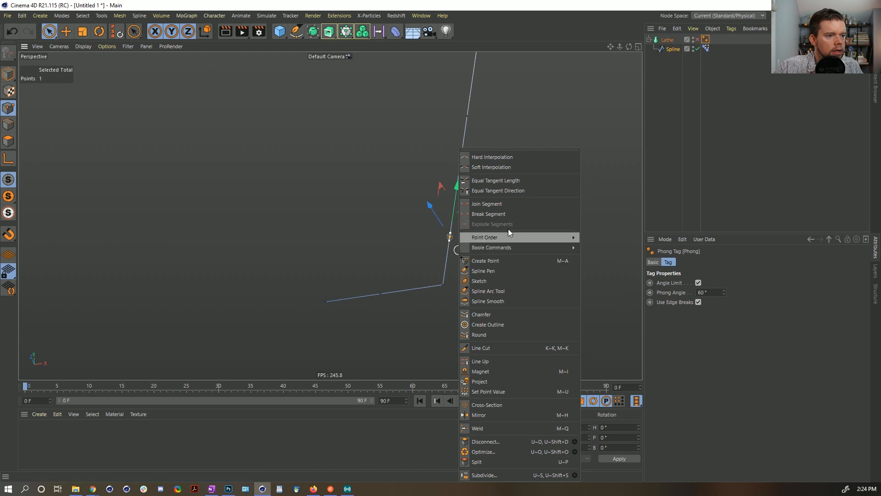
pyautogui.click(488, 168)
pyautogui.moveTo(451, 229); pyautogui.dragTo(472, 118)
# - Return the Pose Morph tag to Animate mode, re-enable the Lathe and preview the Pose.0 morph, keeping it at 100%
pyautogui.click(706, 49)
pyautogui.click(694, 282)
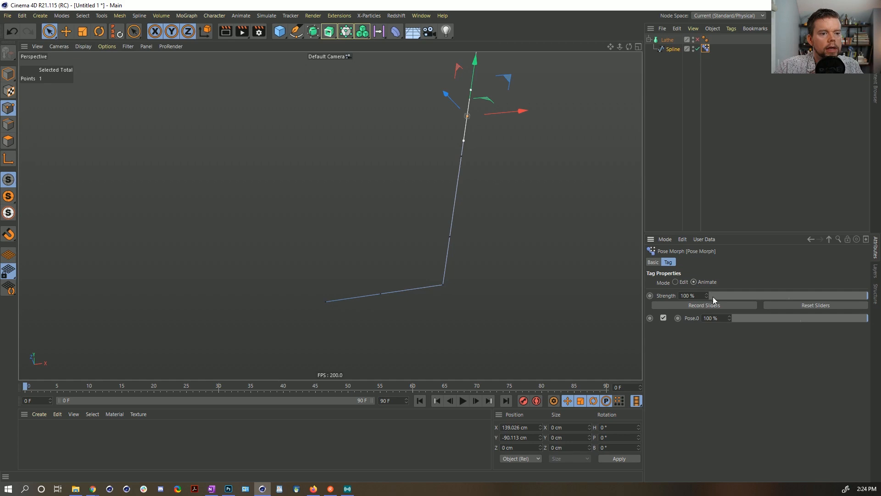
pyautogui.click(697, 40)
pyautogui.moveTo(794, 316); pyautogui.dragTo(679, 332)
pyautogui.hotkey('ctrl', 'z')
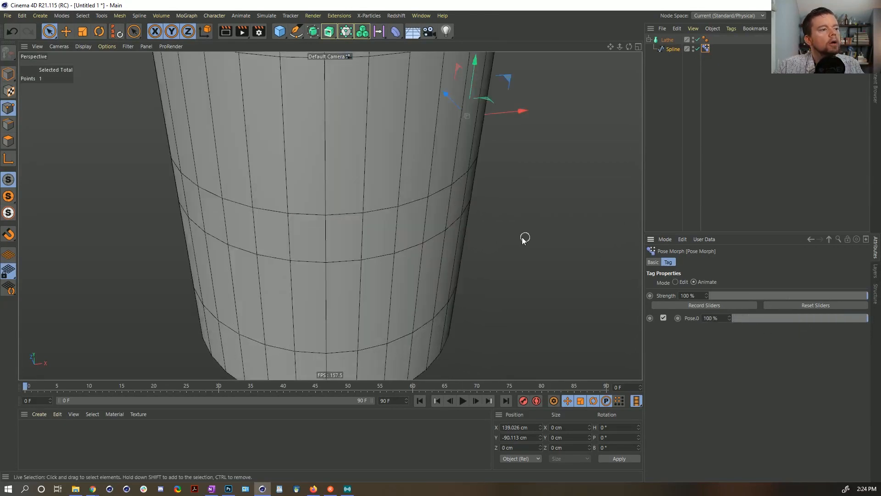
pyautogui.keyDown('alt'); pyautogui.moveTo(478, 241); pyautogui.dragTo(434, 201, button='right'); pyautogui.keyUp('alt')
pyautogui.keyDown('alt'); pyautogui.moveTo(440, 209); pyautogui.dragTo(365, 274, button='middle'); pyautogui.keyUp('alt')
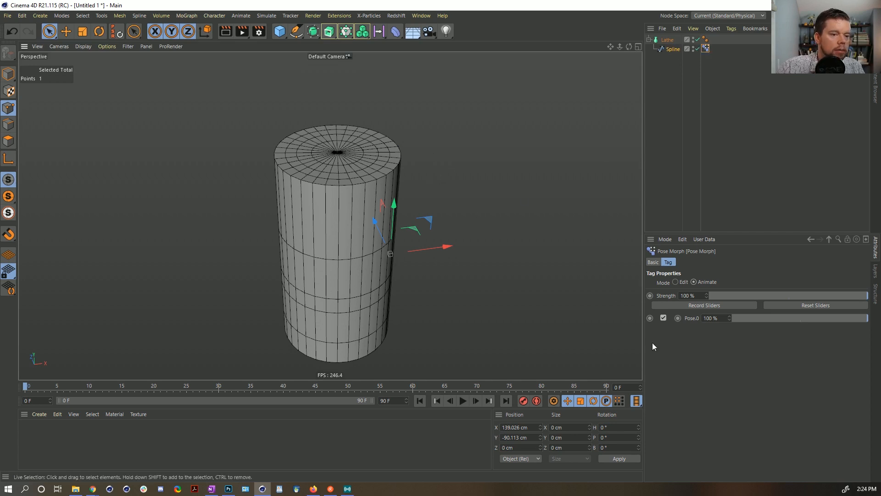
# - Set Pose.0 to 0% and change the spline's Intermediate Points to Uniform
pyautogui.moveTo(787, 320); pyautogui.dragTo(590, 337)
pyautogui.scroll(3, 317, 241)
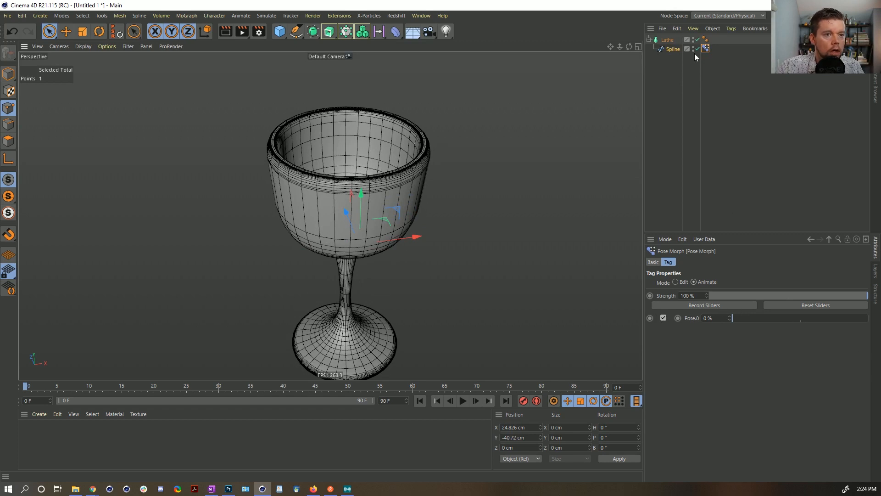
pyautogui.click(671, 49)
pyautogui.click(715, 301)
pyautogui.click(667, 314)
pyautogui.click(722, 303)
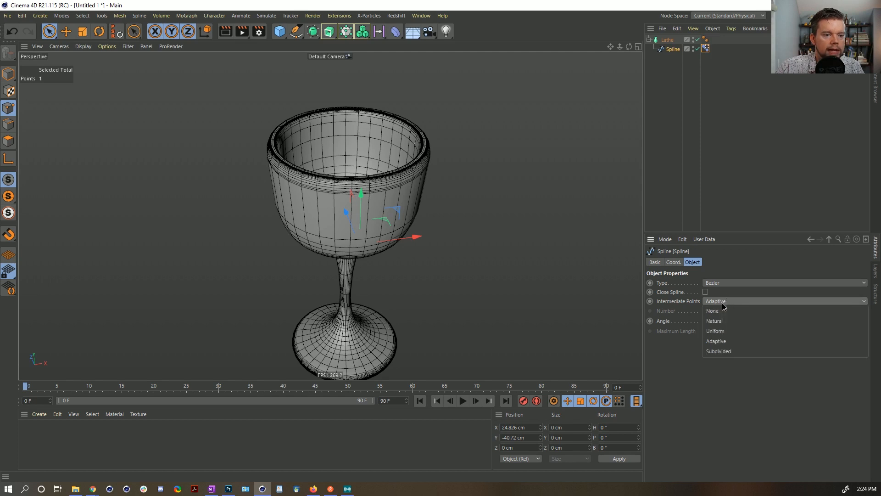
pyautogui.click(727, 330)
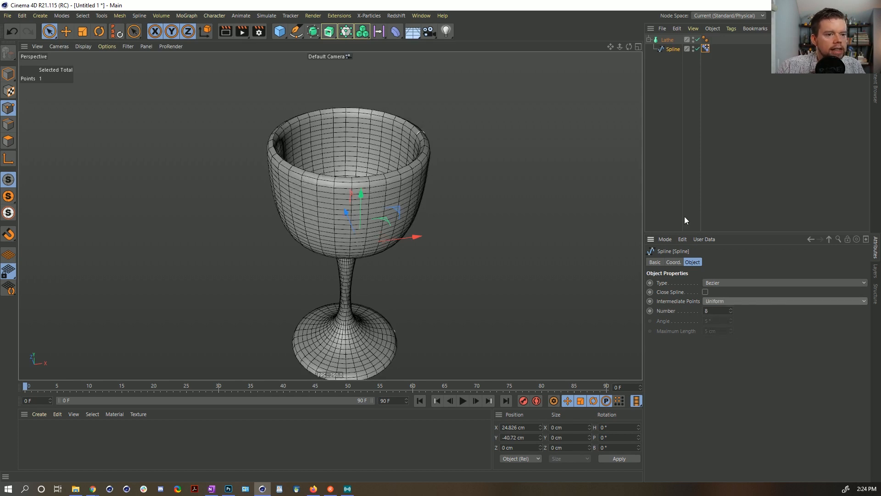
# - Set Pose.0 to 100% and review the spline's Intermediate Points options, leaving Uniform selected
pyautogui.click(703, 49)
pyautogui.moveTo(745, 321); pyautogui.dragTo(868, 318)
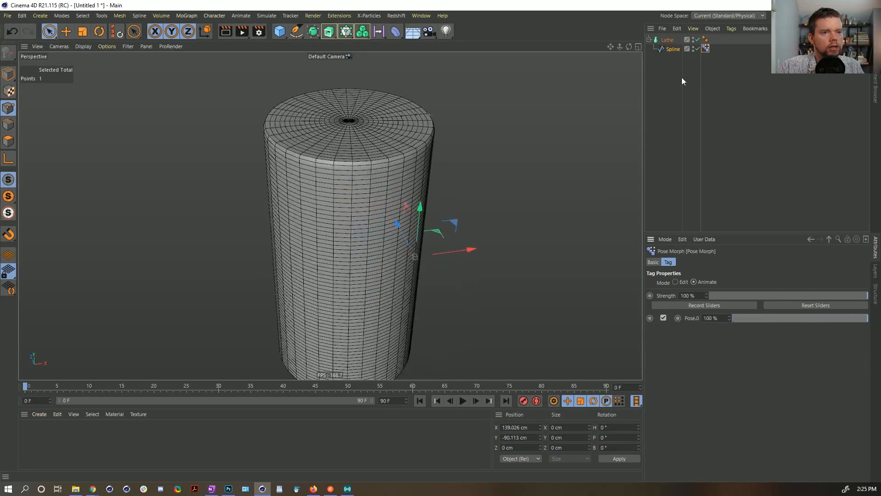
pyautogui.click(671, 49)
pyautogui.click(715, 301)
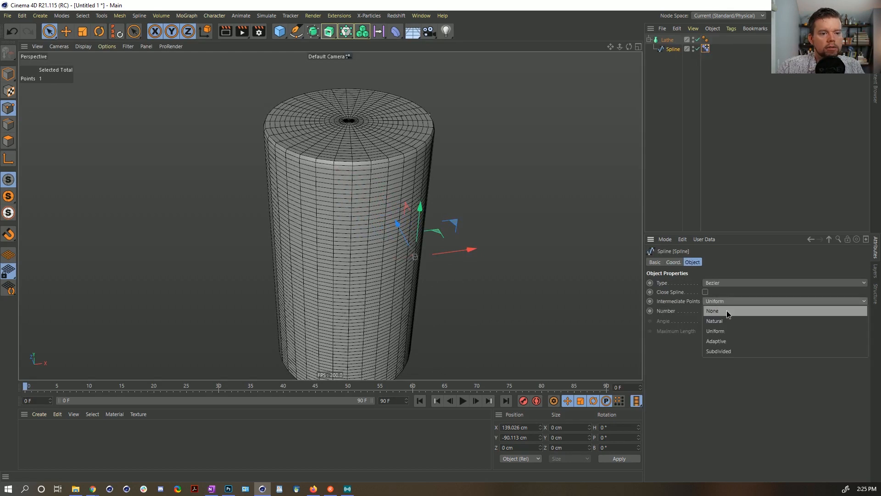
pyautogui.click(698, 337)
# - Duplicate the Lathe with its spline and set the copy's Pose.0 to 0% in its Pose Morph tag
pyautogui.click(665, 41)
pyautogui.keyDown('ctrl'); pyautogui.moveTo(664, 86); pyautogui.dragTo(665, 86); pyautogui.keyUp('ctrl')
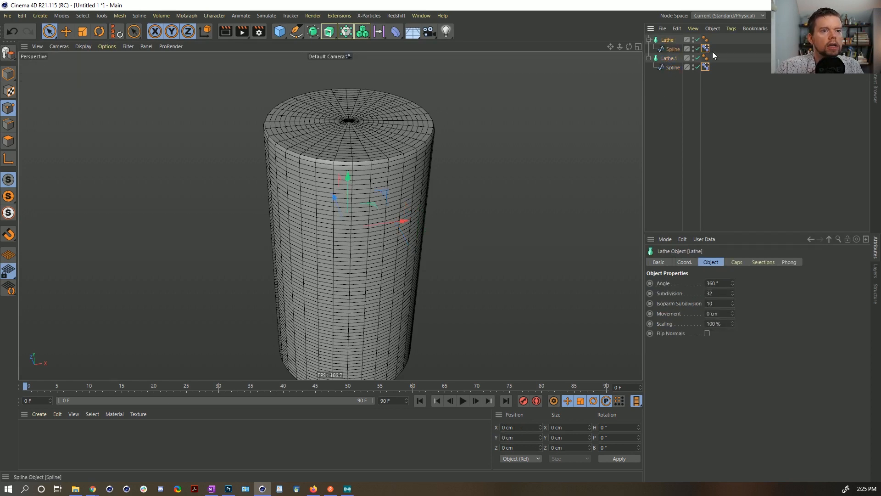
pyautogui.click(706, 67)
pyautogui.moveTo(753, 317); pyautogui.dragTo(591, 192)
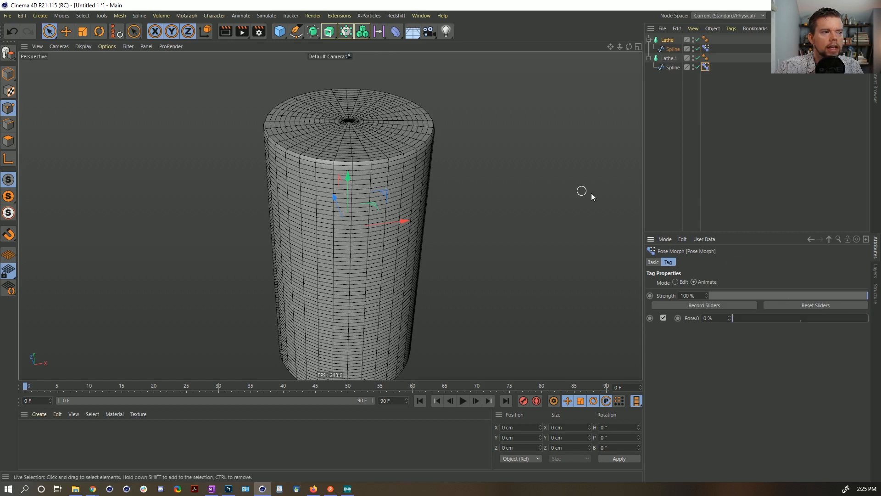
# - Make an editable polygon copy of the cylinder-shaped Lathe and delete the copy's selection tags
pyautogui.click(705, 48)
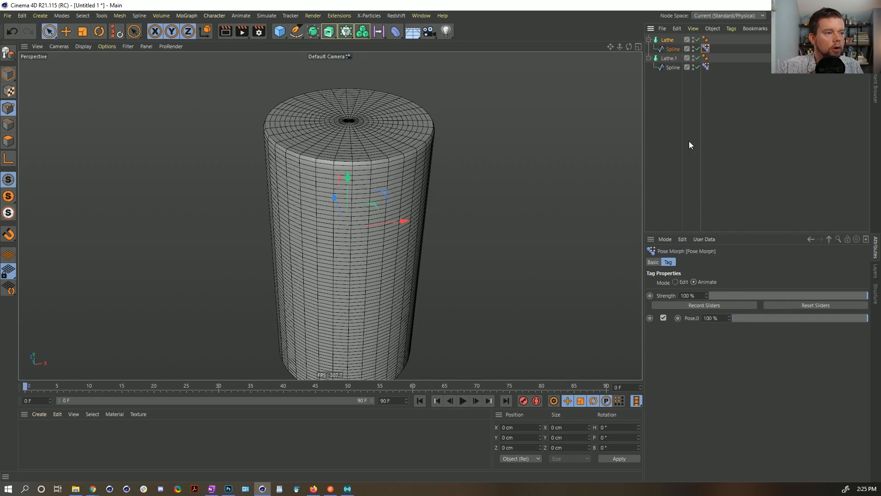
pyautogui.click(662, 41)
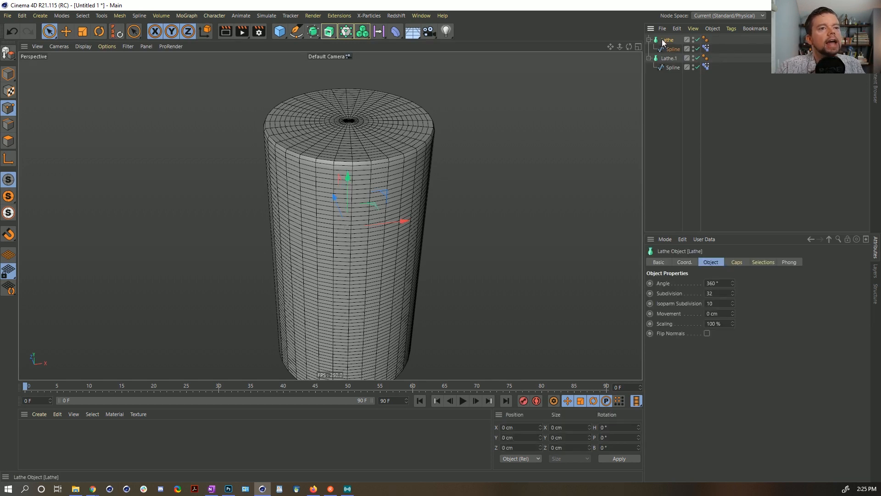
pyautogui.keyDown('ctrl'); pyautogui.moveTo(657, 40); pyautogui.dragTo(678, 35); pyautogui.keyUp('ctrl')
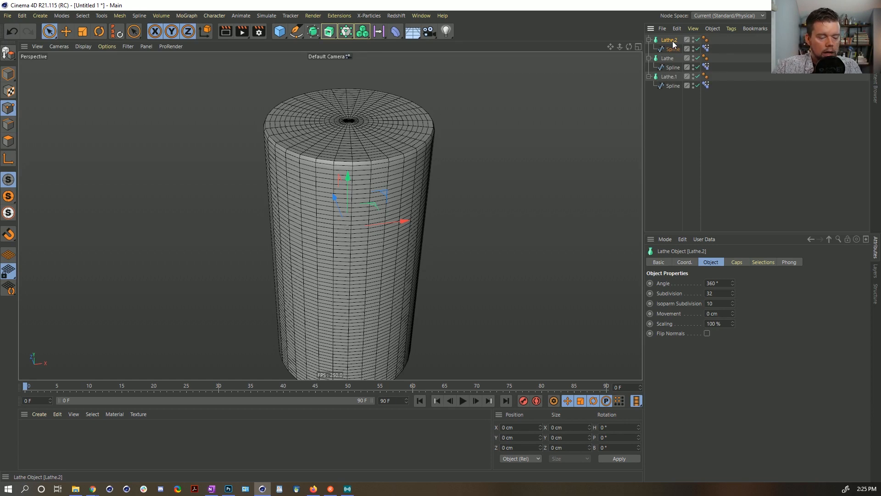
pyautogui.press('c')
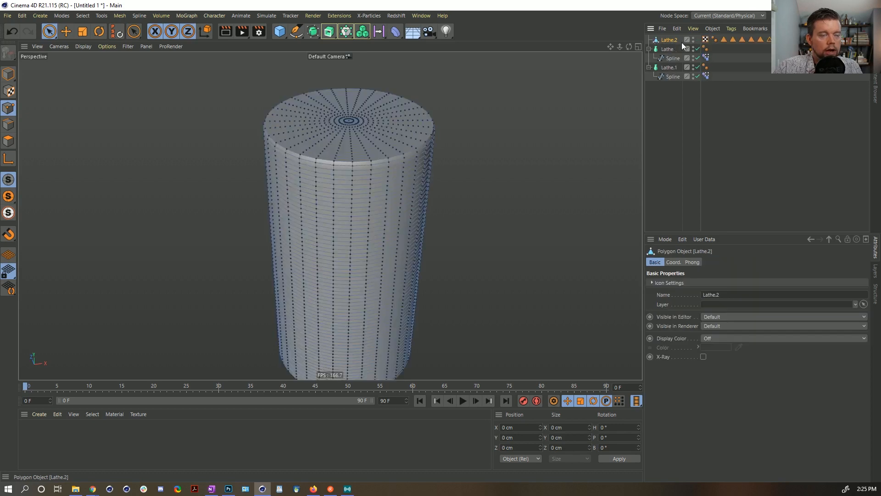
pyautogui.moveTo(819, 36); pyautogui.dragTo(693, 41)
pyautogui.press('Delete')
# - Add a Pose Morph tag to the polygon copy of the cylinder
pyautogui.click(663, 41)
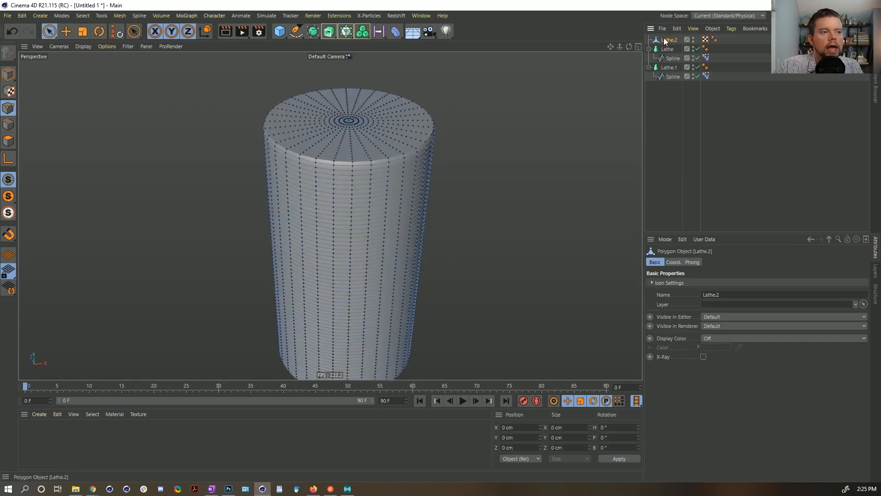
pyautogui.rightClick(665, 40)
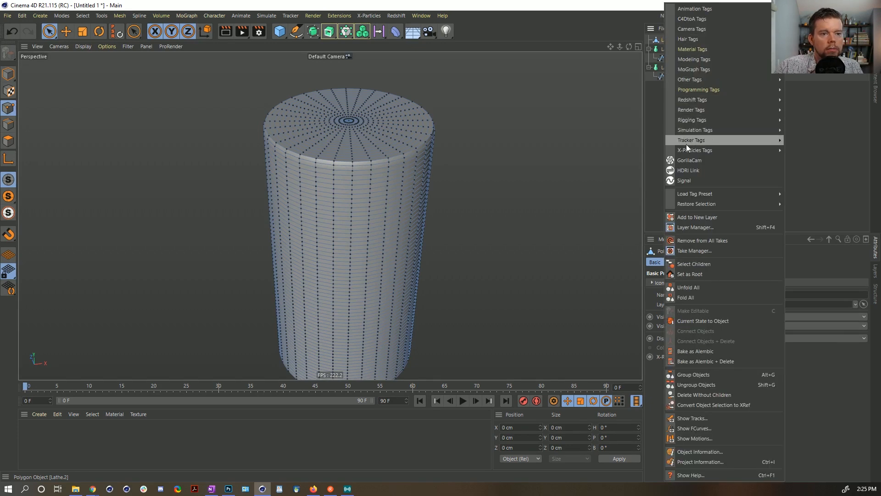
pyautogui.moveTo(697, 119)
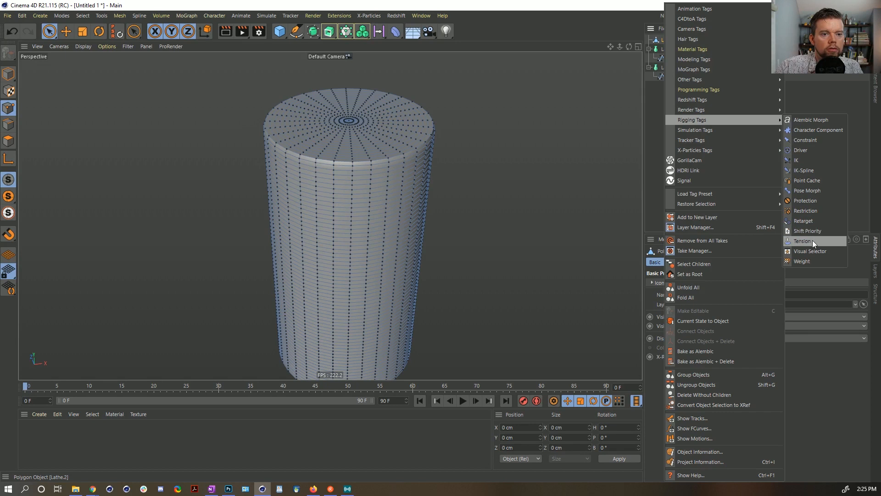
pyautogui.click(809, 191)
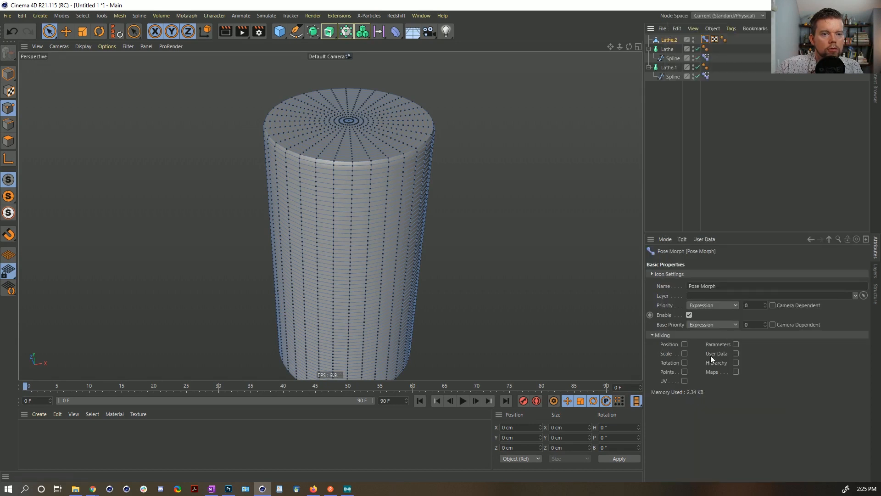
# - Enable Points mixing in the polygon copy's Pose Morph tag and delete Pose.0, keeping only the Base Pose
pyautogui.click(684, 372)
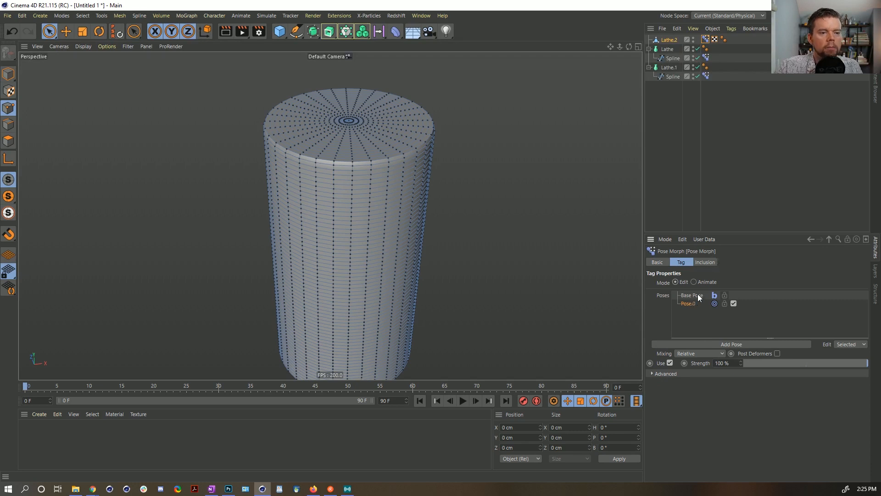
pyautogui.press('Delete')
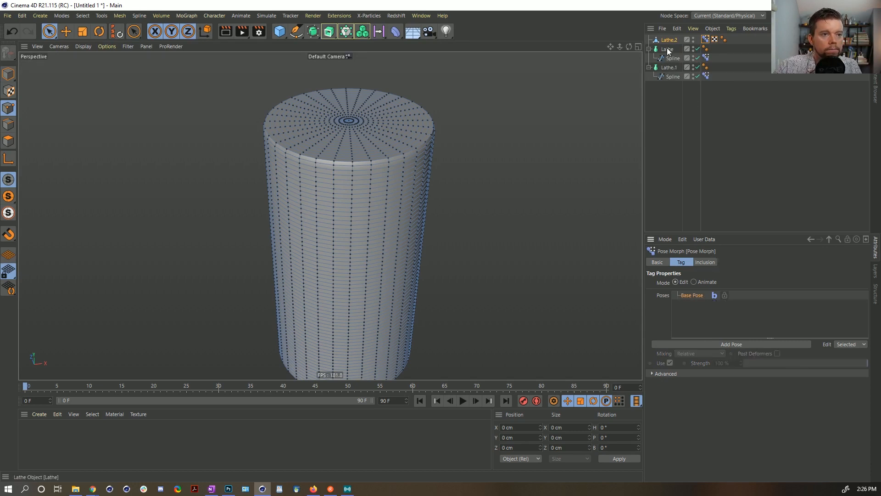
# - Hide the polygon copy and rename the goblet Lathe to Lathe.Final and the cylinder Lathe to Lathe Start
pyautogui.click(693, 37)
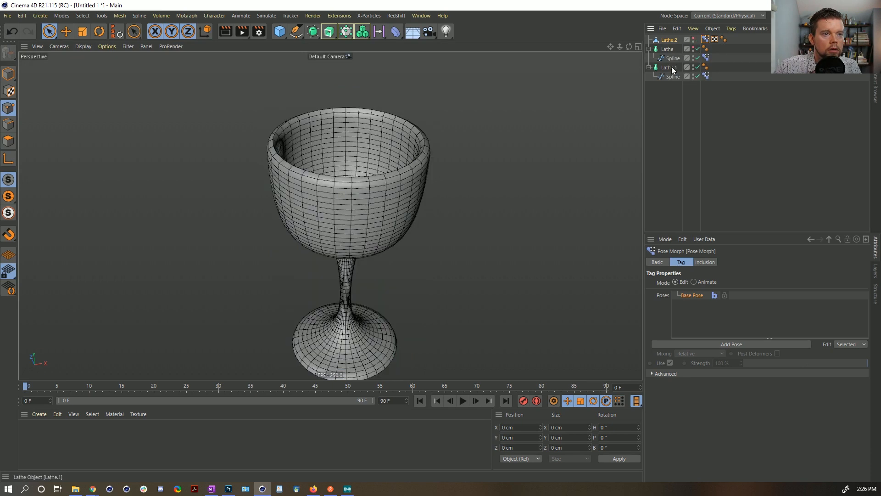
pyautogui.doubleClick(676, 70)
pyautogui.click(687, 69)
pyautogui.press('BackSpace')
pyautogui.press('BackSpace')
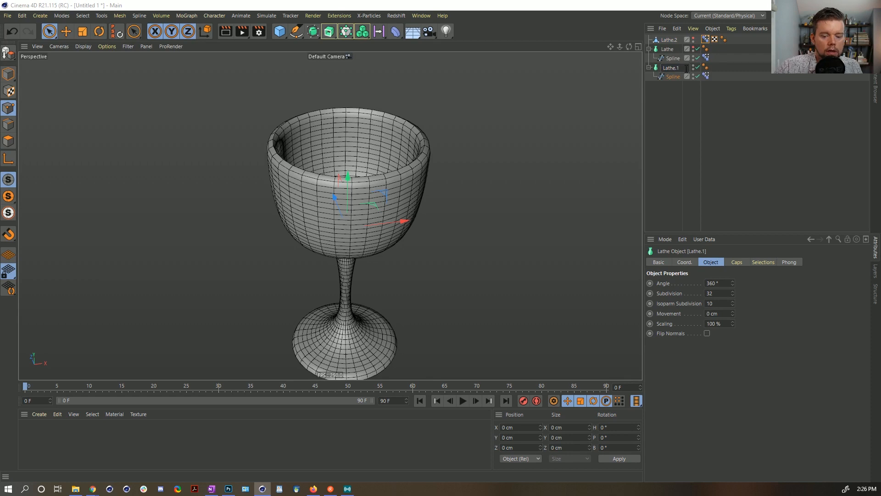
pyautogui.write('.Final')
pyautogui.press('Return')
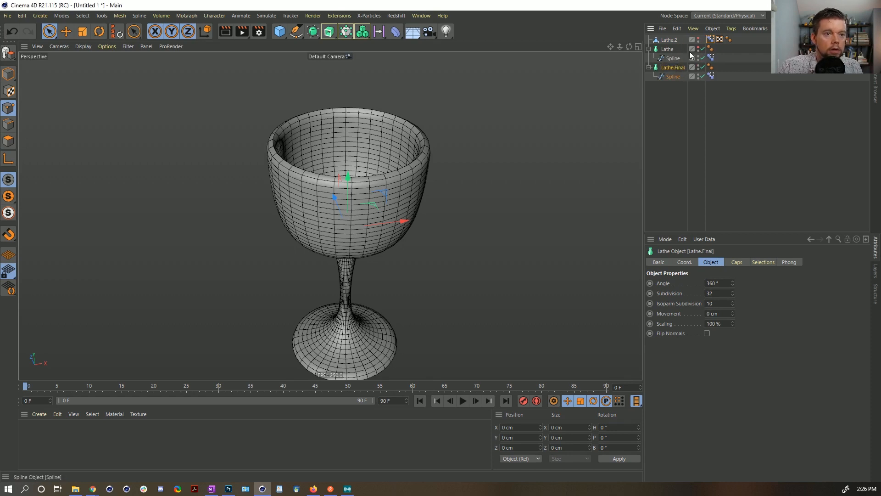
pyautogui.doubleClick(673, 49)
pyautogui.write('Start')
pyautogui.press('Return')
# - Show Lathe.2 again and add Lathe.Final as an absolute morph target in its Pose Morph tag, revealing the advanced settings
pyautogui.click(709, 40)
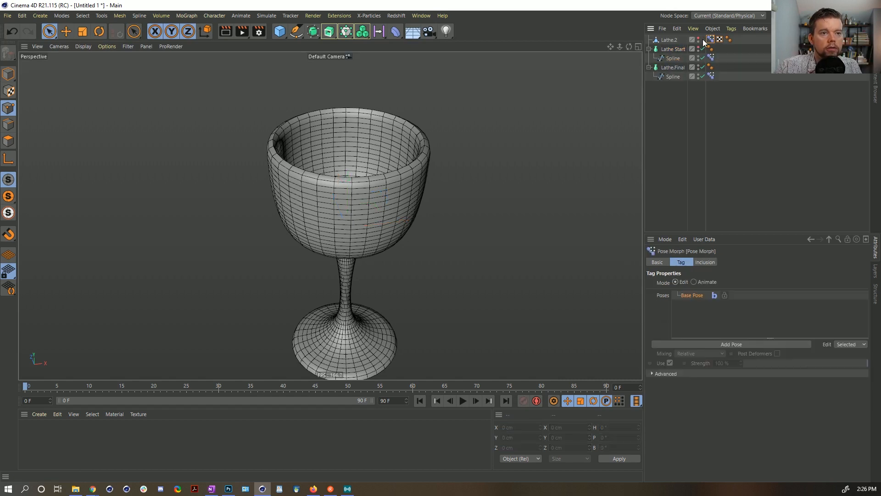
pyautogui.keyDown('alt'); pyautogui.click(698, 40); pyautogui.keyUp('alt')
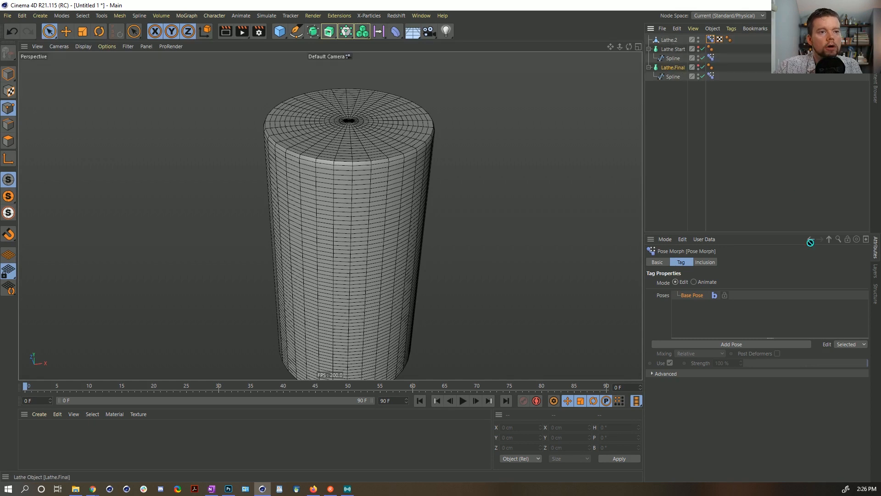
pyautogui.moveTo(687, 315); pyautogui.dragTo(689, 314)
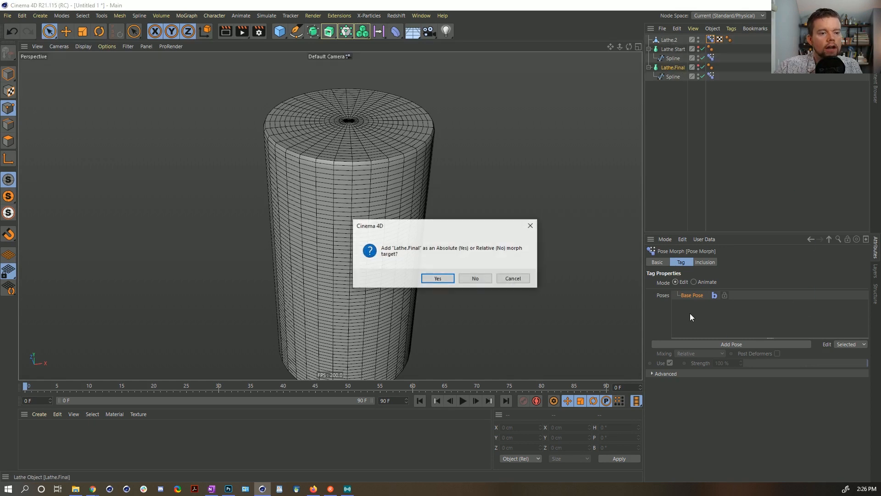
pyautogui.click(437, 278)
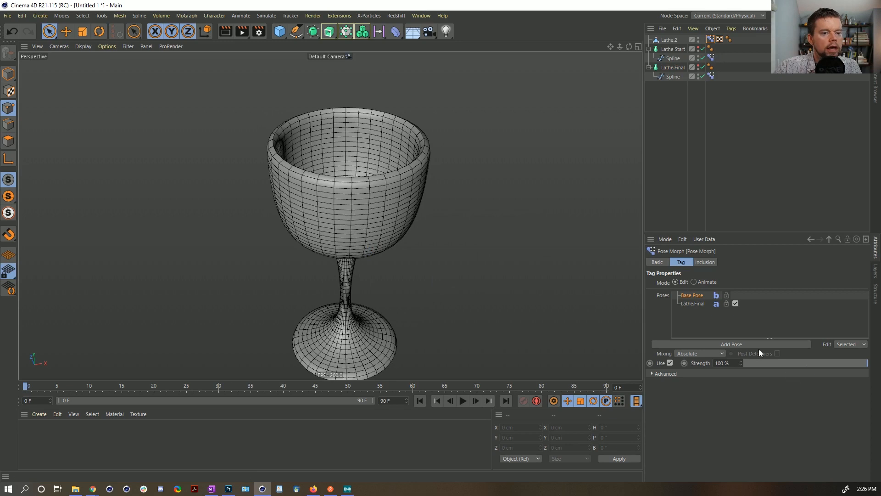
pyautogui.click(664, 373)
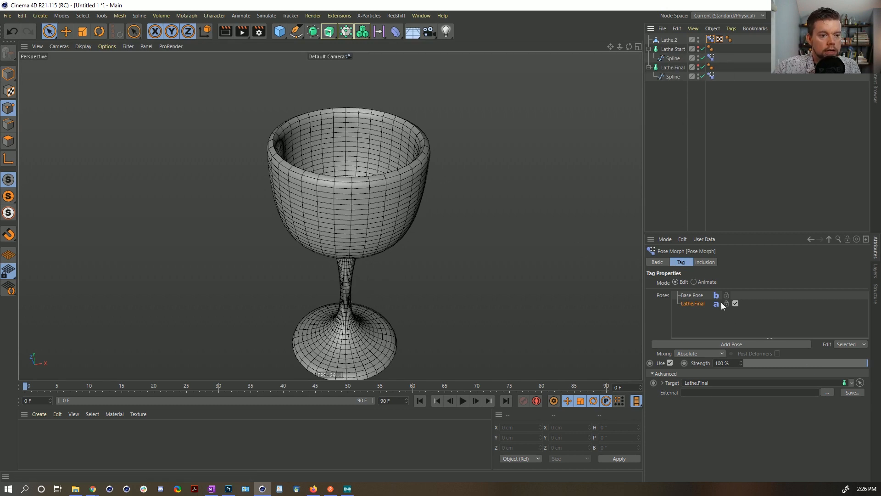
# - Switch the Pose Morph tag to Animate mode and test the Lathe.Final strength across its range, ending at 100%
pyautogui.click(693, 282)
pyautogui.moveTo(860, 321); pyautogui.dragTo(778, 317)
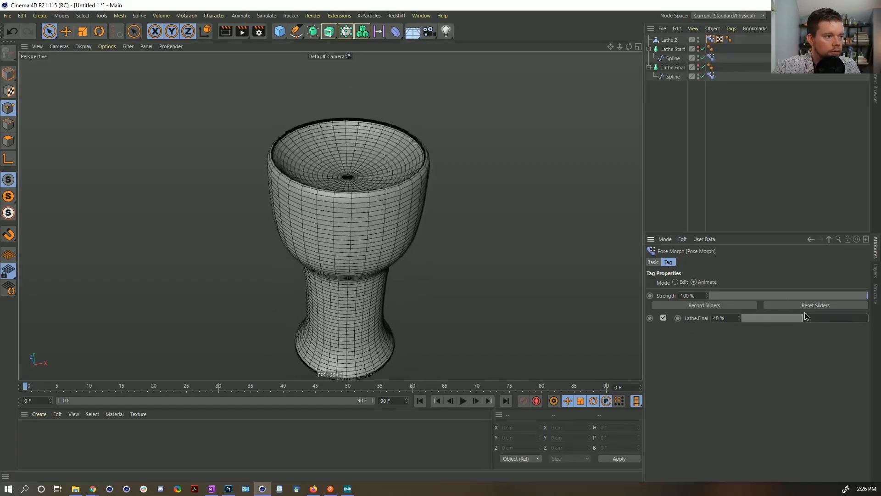
pyautogui.moveTo(832, 315); pyautogui.dragTo(654, 353)
pyautogui.moveTo(751, 325); pyautogui.dragTo(870, 323)
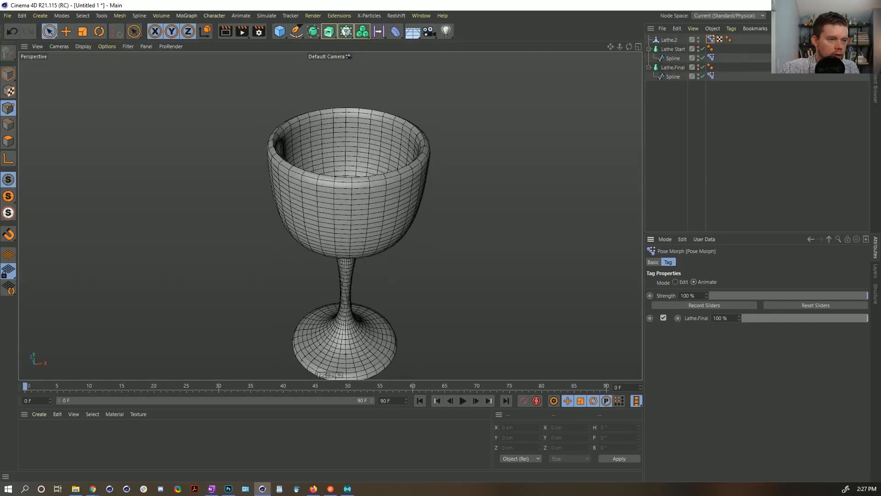
# - Add a Morph deformer as a child of Lathe.2 and test its Lathe.Final target, ending at 100%
pyautogui.click(669, 40)
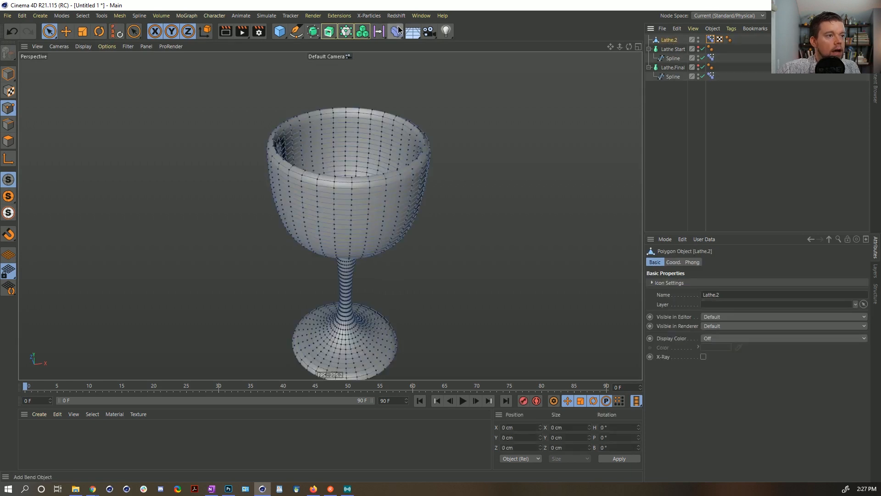
pyautogui.click(395, 31)
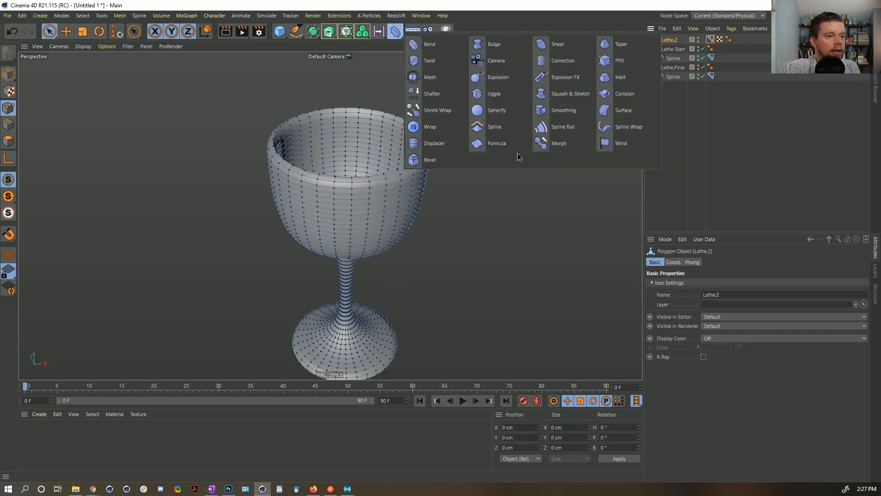
pyautogui.click(565, 144)
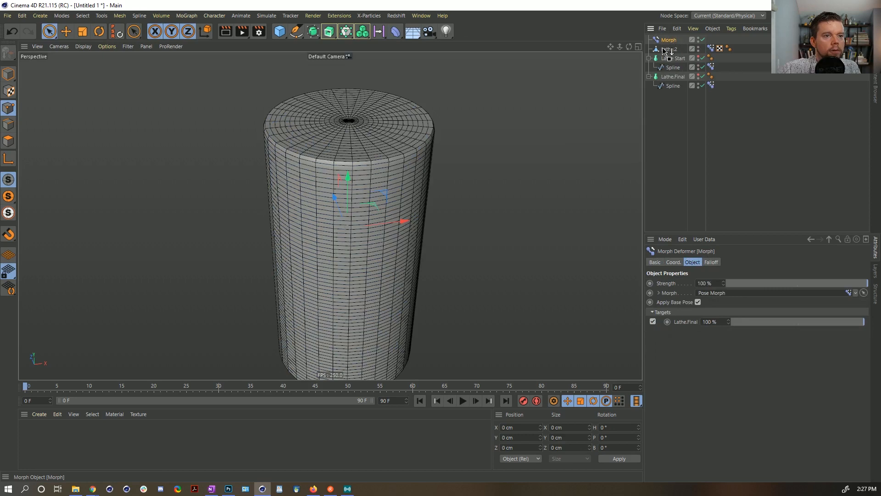
pyautogui.moveTo(665, 50); pyautogui.dragTo(663, 51)
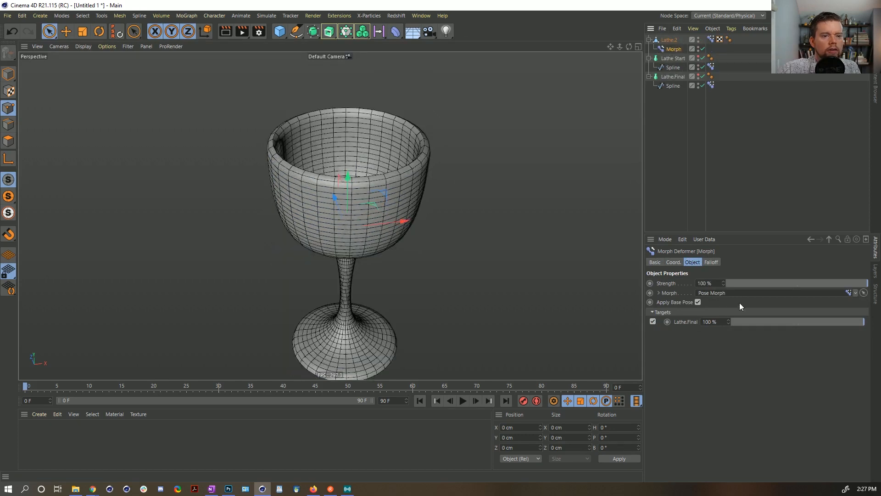
pyautogui.moveTo(847, 326); pyautogui.dragTo(864, 322)
# - Add a Linear Field to the Morph deformer's falloff and set the field's direction to Y+
pyautogui.click(710, 262)
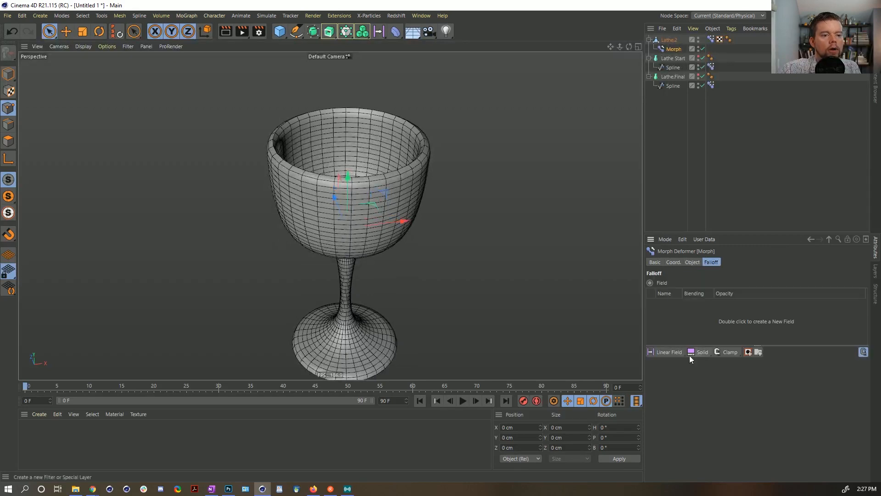
pyautogui.click(668, 351)
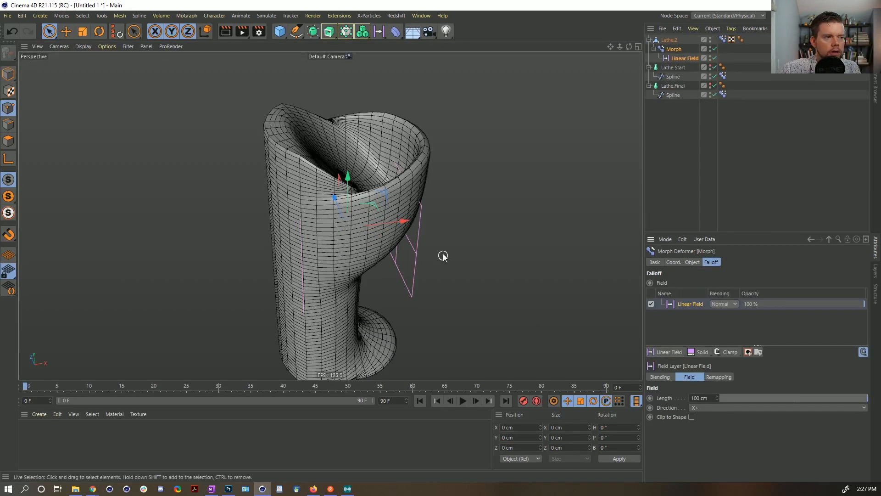
pyautogui.moveTo(399, 221); pyautogui.dragTo(596, 275)
pyautogui.hotkey('ctrl', 'z')
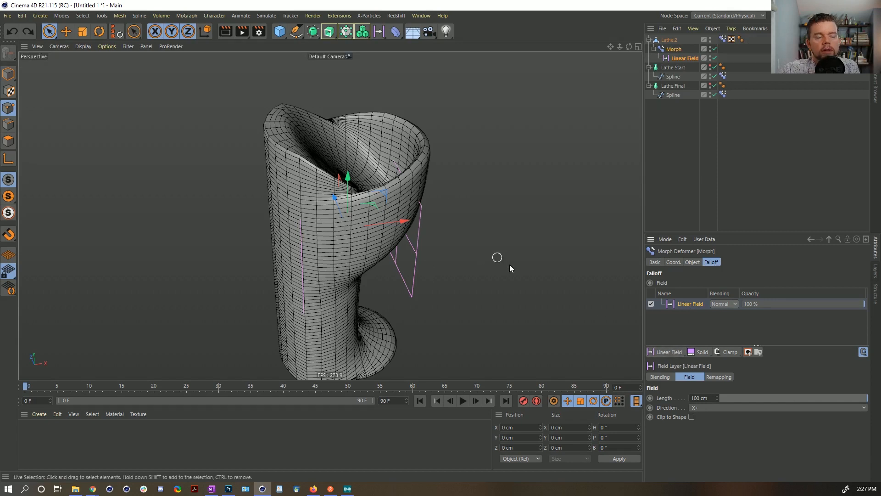
pyautogui.click(722, 407)
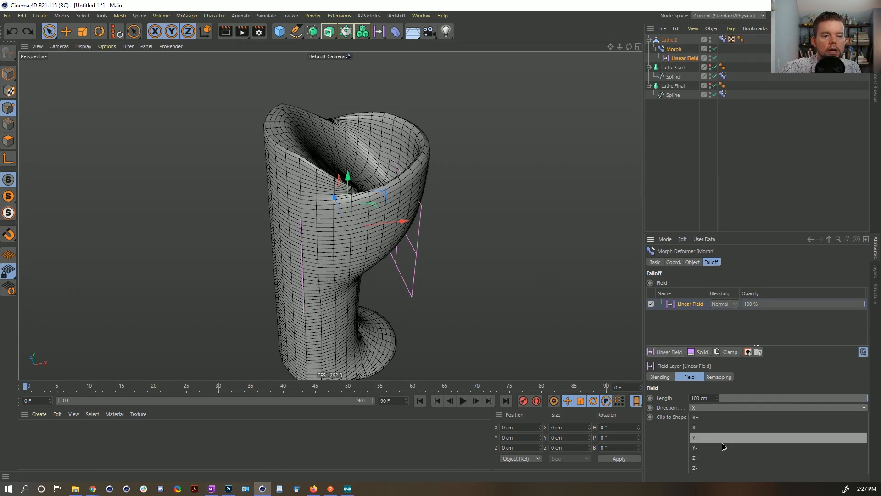
pyautogui.click(723, 447)
pyautogui.click(706, 408)
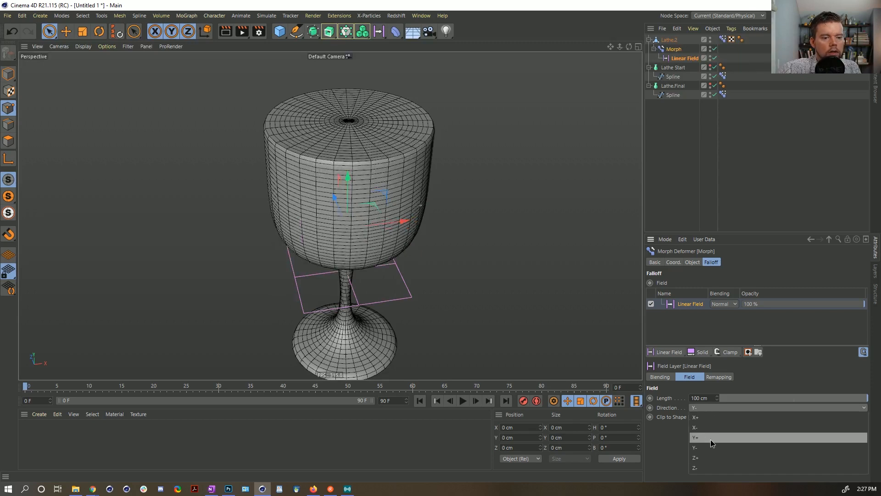
pyautogui.click(710, 440)
# - Lower the Linear Field to about Y -66 cm in model mode and stretch its length to about 274.5 cm
pyautogui.moveTo(349, 186)
pyautogui.mouseDown()
pyautogui.moveTo(356, 79)
pyautogui.moveTo(349, 362)
pyautogui.moveTo(337, 256)
pyautogui.moveTo(342, 69)
pyautogui.moveTo(339, 186)
pyautogui.mouseUp()
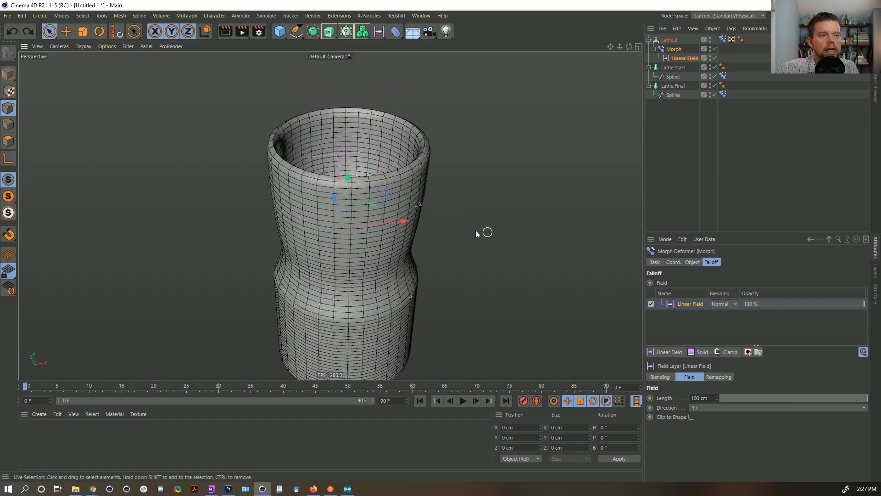
pyautogui.scroll(-5, 398, 236)
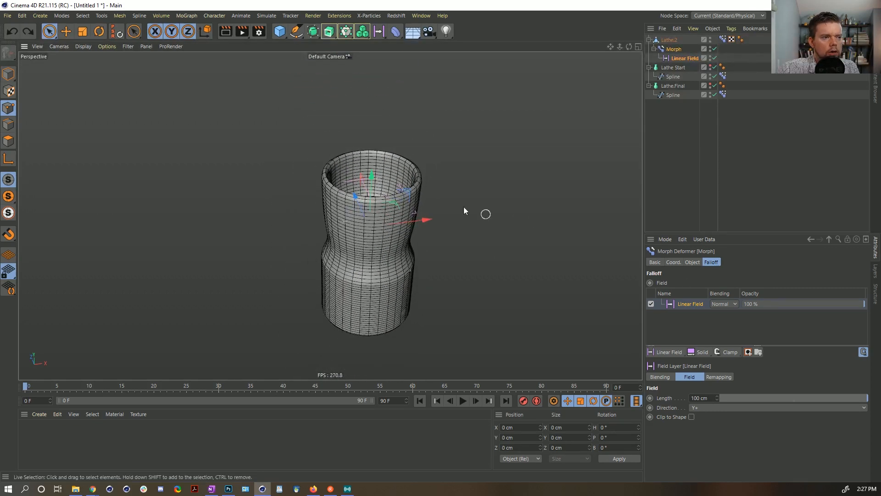
pyautogui.moveTo(373, 180); pyautogui.dragTo(384, 100)
pyautogui.click(51, 32)
pyautogui.click(67, 32)
pyautogui.click(9, 75)
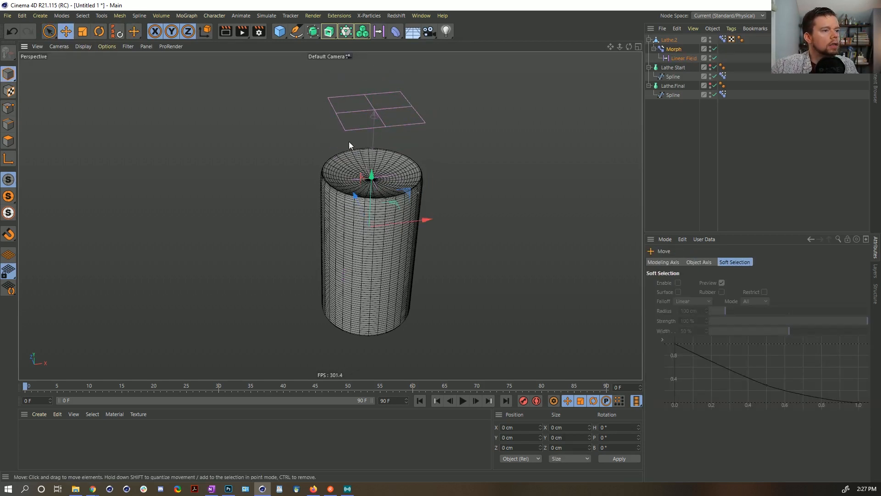
pyautogui.click(682, 58)
pyautogui.moveTo(371, 178); pyautogui.dragTo(370, 230)
pyautogui.moveTo(373, 137); pyautogui.dragTo(381, 221)
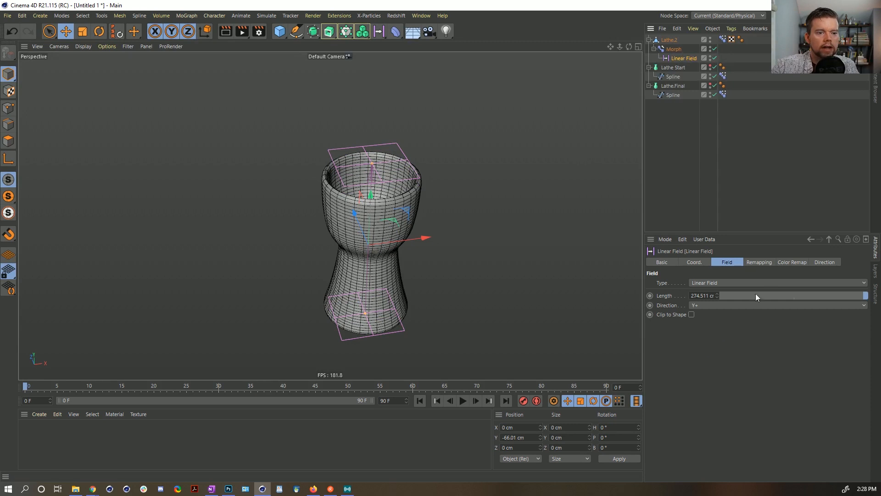
# - Set the Linear Field's remapping contour mode to Curve and shape the spline as a valley, high at both ends
pyautogui.click(759, 262)
pyautogui.click(676, 384)
pyautogui.click(716, 402)
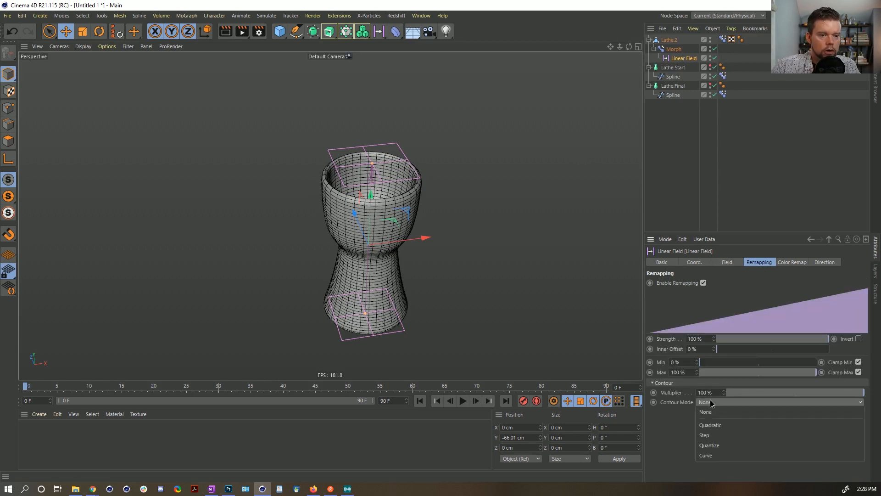
pyautogui.click(725, 455)
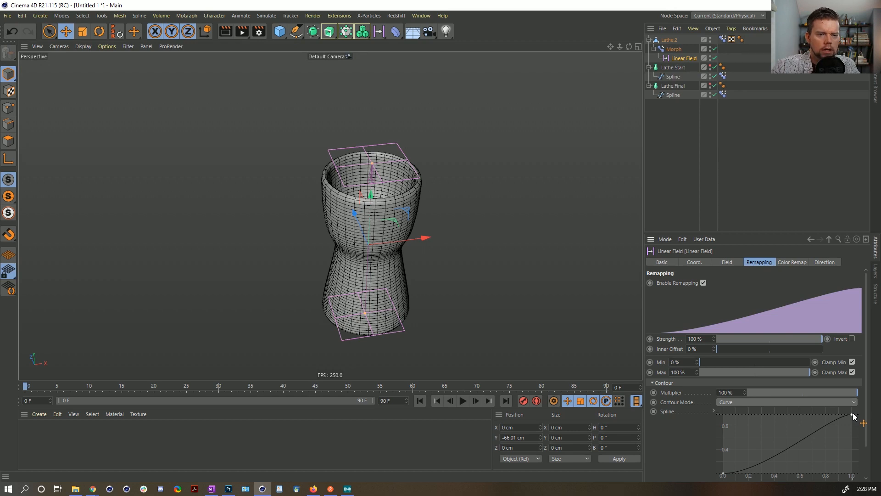
pyautogui.moveTo(723, 474); pyautogui.dragTo(700, 414)
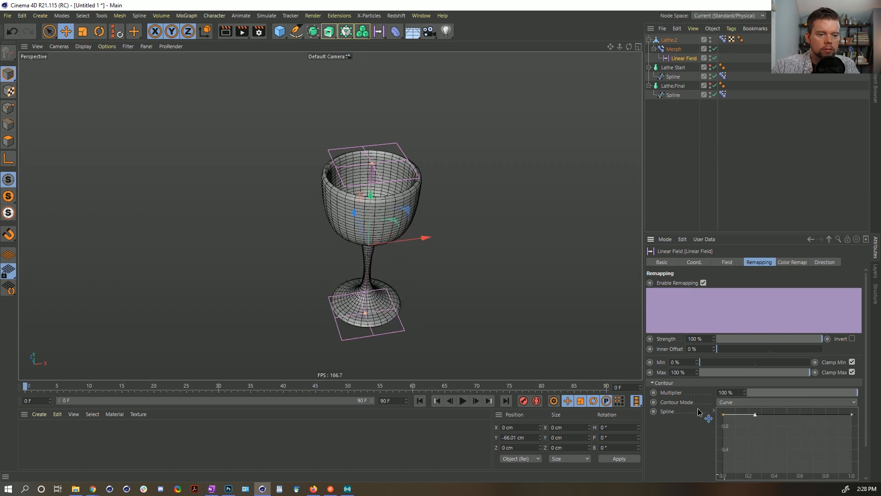
pyautogui.keyDown('ctrl'); pyautogui.moveTo(781, 415); pyautogui.dragTo(822, 475); pyautogui.keyUp('ctrl')
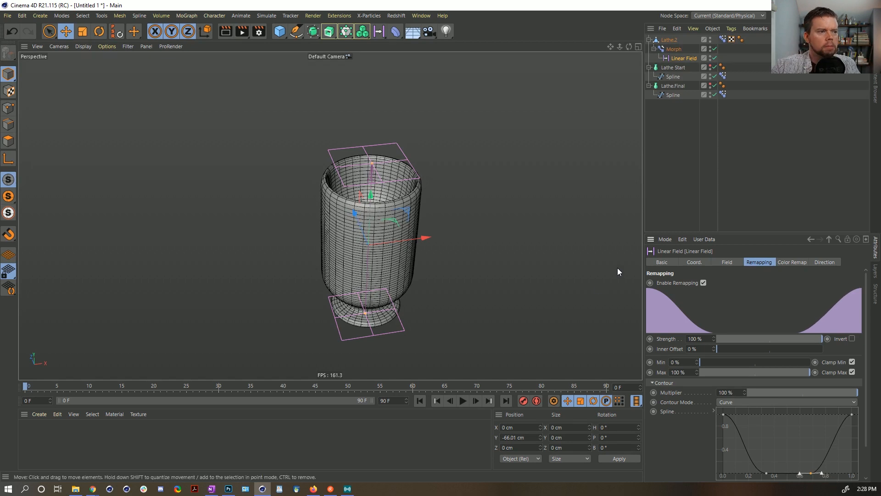
# - Flip the remapping spline vertically and resize the Linear Field so it extends past both ends of the mesh
pyautogui.moveTo(372, 163); pyautogui.dragTo(385, 86)
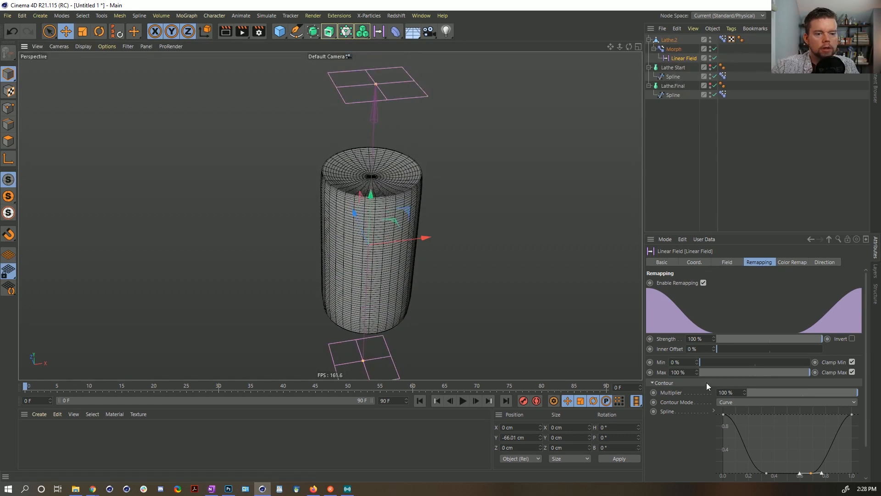
pyautogui.rightClick(780, 440)
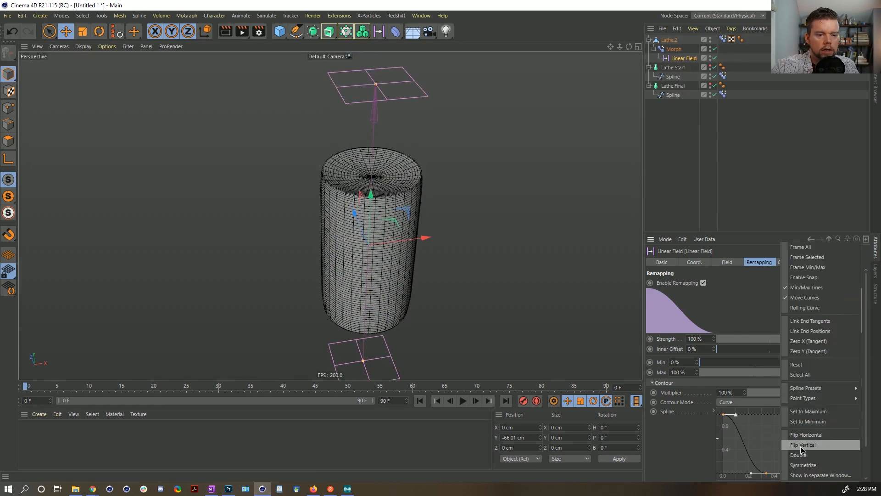
pyautogui.click(800, 445)
pyautogui.moveTo(378, 88); pyautogui.dragTo(379, 120)
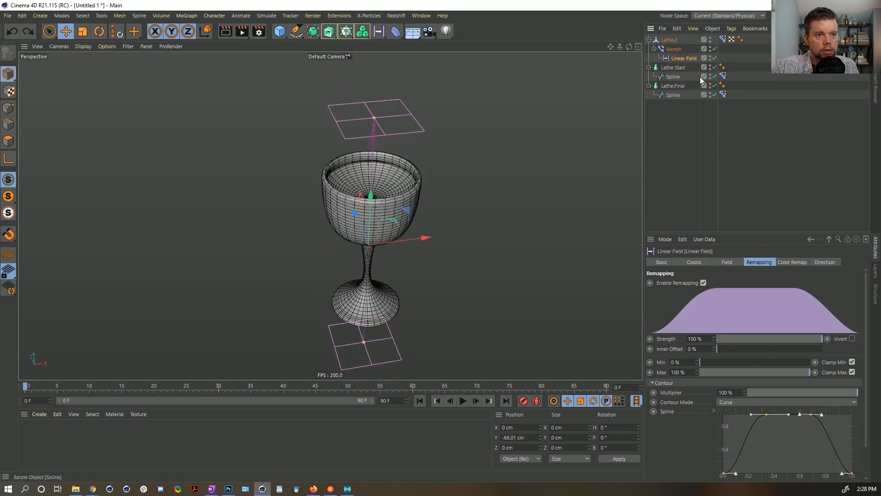
# - Undo the remapping contour and field length changes, back to contour mode None
pyautogui.hotkey('ctrl', 'z')
pyautogui.hotkey('ctrl', 'z')
pyautogui.hotkey('ctrl', 'z')
pyautogui.hotkey('ctrl', 'z')
pyautogui.hotkey('ctrl', 'z')
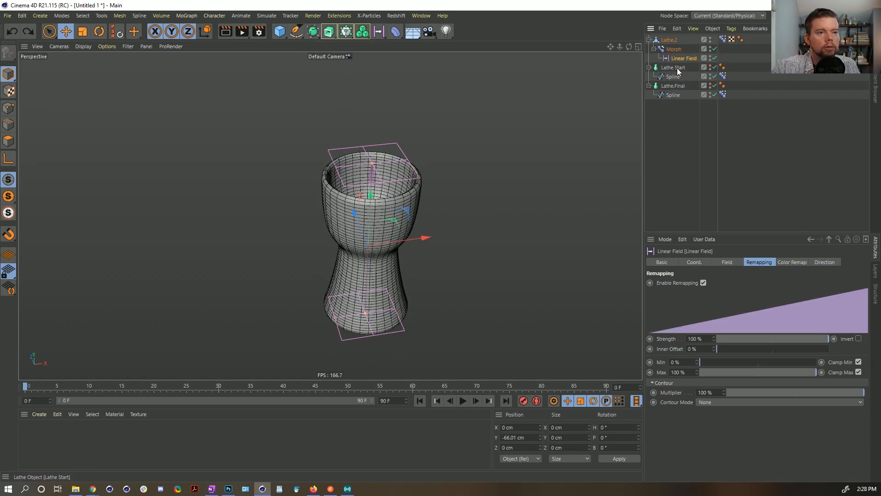
# - Test the morph by sliding the Linear Field along the mesh's height, then place the field at Y 519.734 cm
pyautogui.press('e')
pyautogui.moveTo(373, 208); pyautogui.dragTo(400, 334)
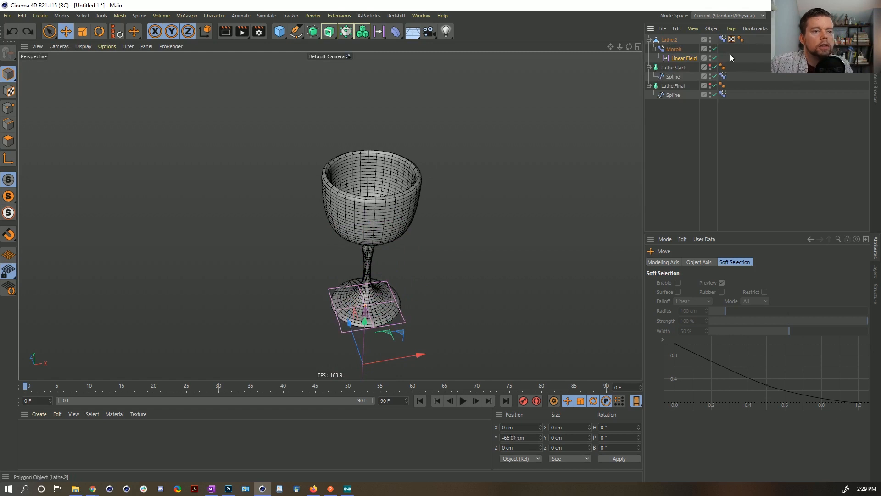
pyautogui.hotkey('ctrl', 'z')
pyautogui.moveTo(369, 166)
pyautogui.mouseDown()
pyautogui.moveTo(370, 236)
pyautogui.moveTo(372, 83)
pyautogui.moveTo(362, 163)
pyautogui.mouseUp()
pyautogui.moveTo(357, 202); pyautogui.dragTo(360, 263)
pyautogui.hotkey('ctrl', 'z')
pyautogui.hotkey('ctrl', 'z')
pyautogui.moveTo(370, 195); pyautogui.dragTo(373, 151)
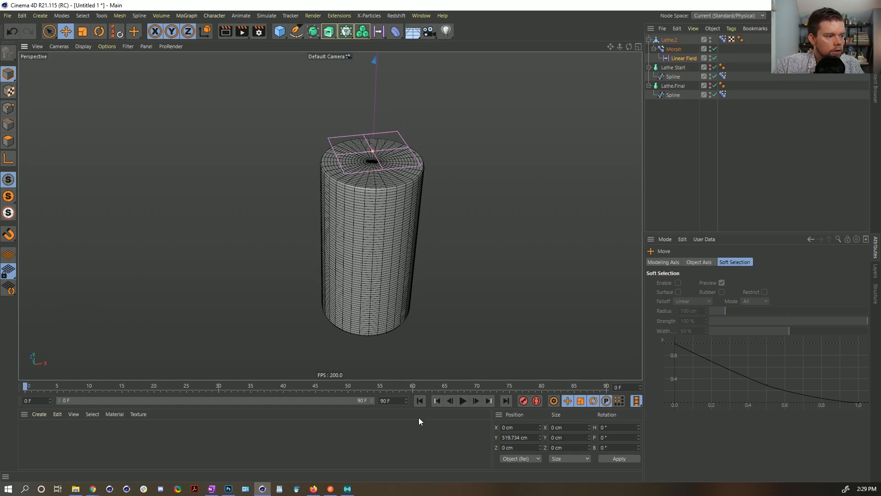
# - Set the project's end frame to 180 and extend the preview range to the full 0 to 180 frames
pyautogui.doubleClick(390, 400)
pyautogui.write('180')
pyautogui.press('Return')
pyautogui.doubleClick(386, 400)
pyautogui.write('180')
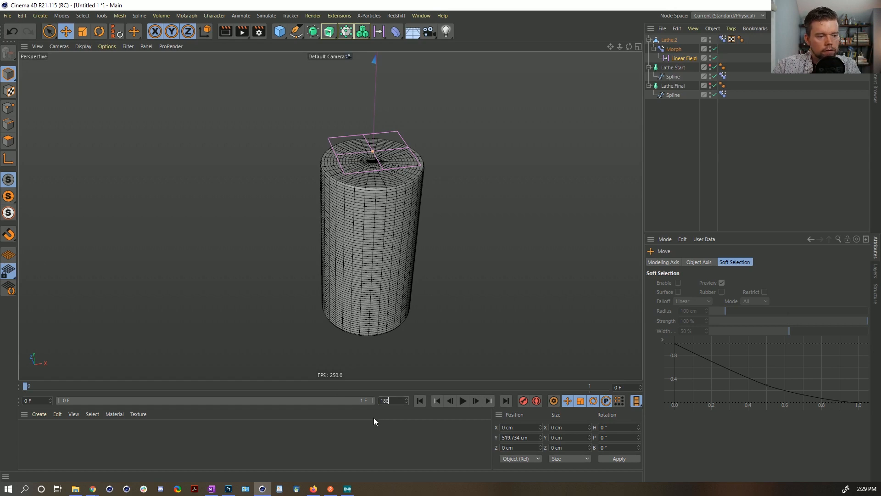
pyautogui.press('Return')
pyautogui.doubleClick(69, 400)
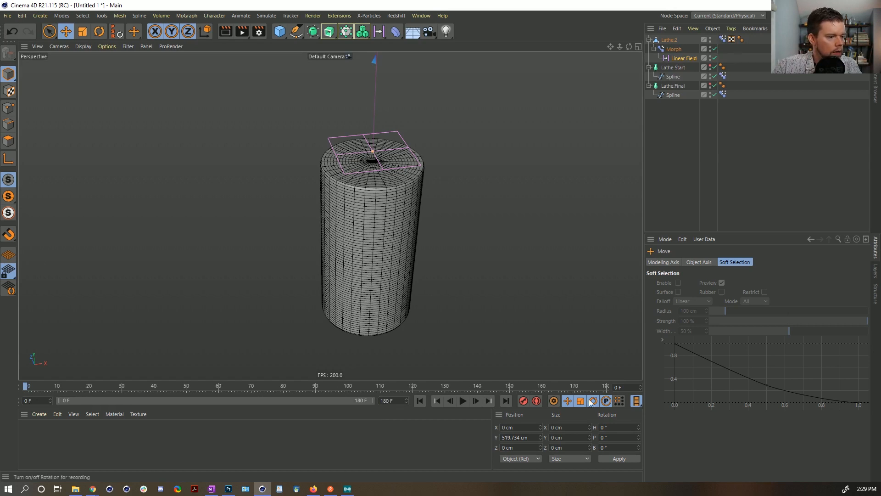
# - Move the Linear Field along Y only to 499.674 cm and keyframe its Y position at frame 0
pyautogui.click(682, 59)
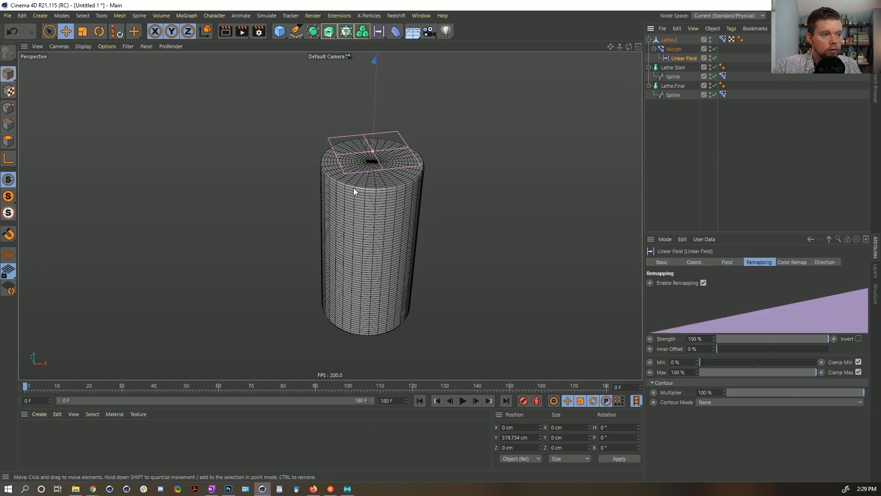
pyautogui.click(376, 176)
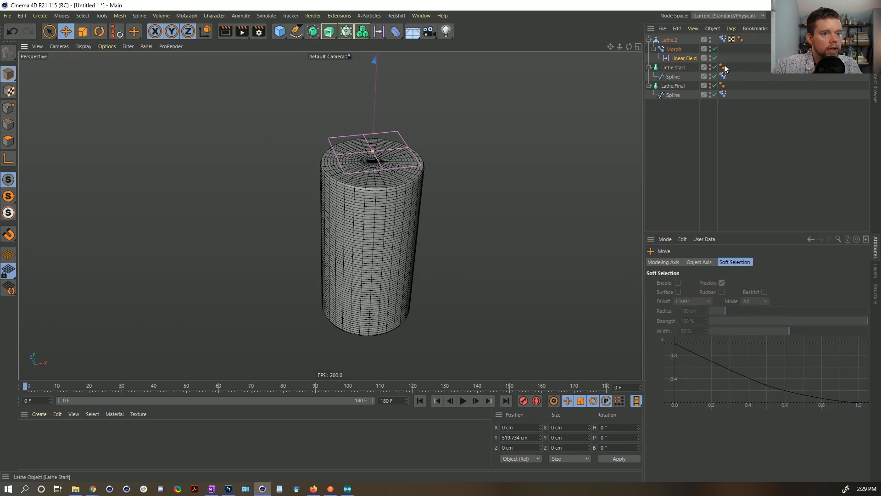
pyautogui.click(685, 59)
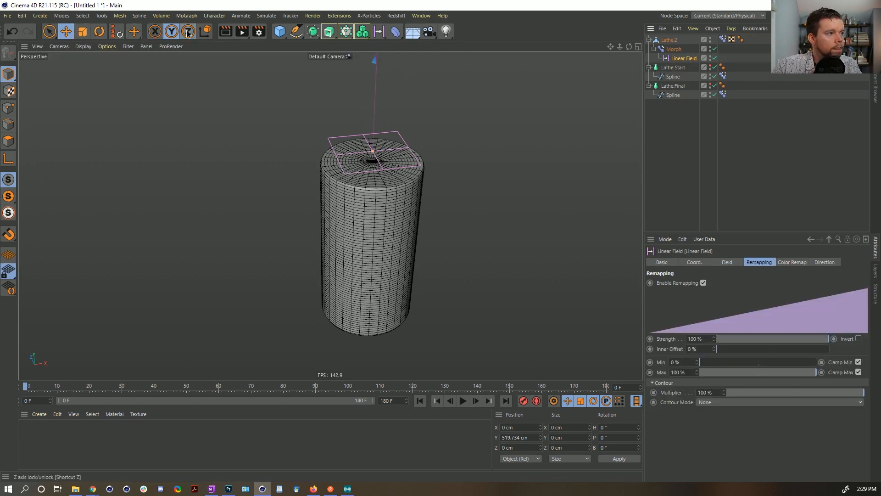
pyautogui.moveTo(517, 156)
pyautogui.mouseDown()
pyautogui.moveTo(499, 190)
pyautogui.moveTo(503, 159)
pyautogui.mouseUp()
pyautogui.click(695, 262)
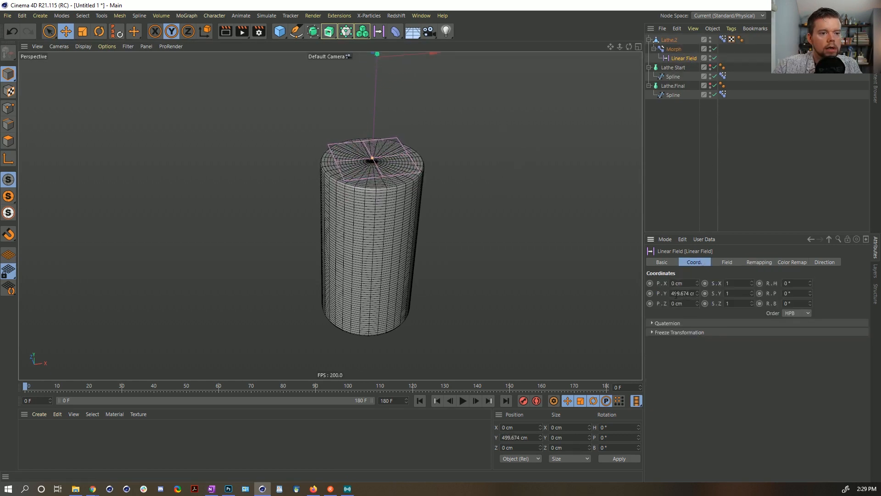
pyautogui.keyDown('ctrl'); pyautogui.click(651, 294); pyautogui.keyUp('ctrl')
# - Lower the Linear Field to Y -589.404 cm at frame 180 and keyframe its Y position there
pyautogui.click(505, 399)
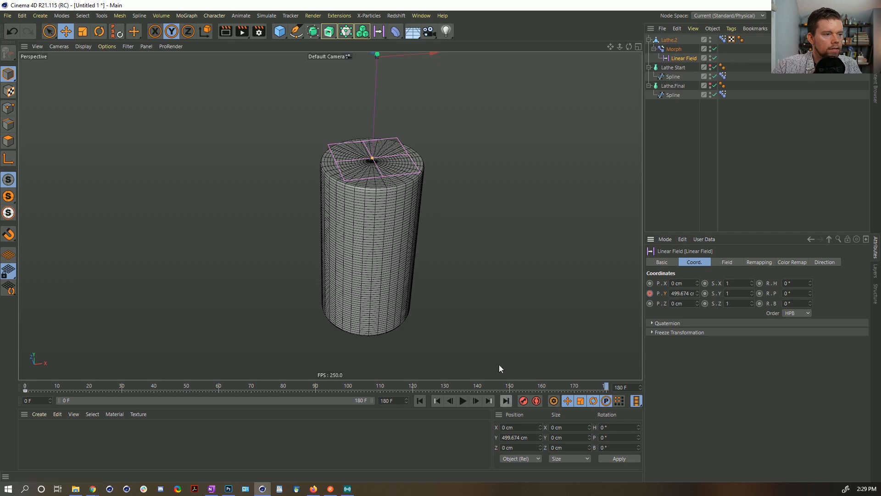
pyautogui.moveTo(461, 106); pyautogui.dragTo(436, 358)
pyautogui.moveTo(364, 326)
pyautogui.mouseDown()
pyautogui.moveTo(364, 314)
pyautogui.moveTo(365, 323)
pyautogui.mouseUp()
pyautogui.keyDown('ctrl'); pyautogui.click(649, 294); pyautogui.keyUp('ctrl')
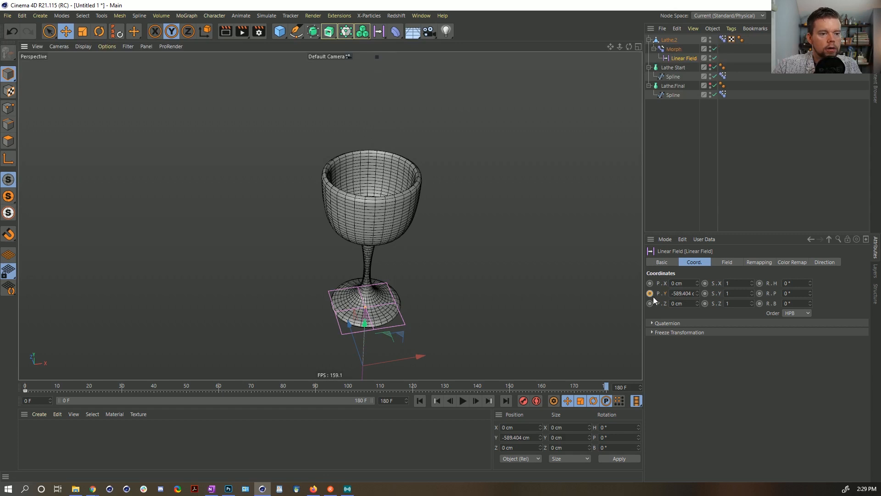
# - Hide the Linear Field in the viewport and switch the display to Gouraud shading without lines
pyautogui.click(665, 164)
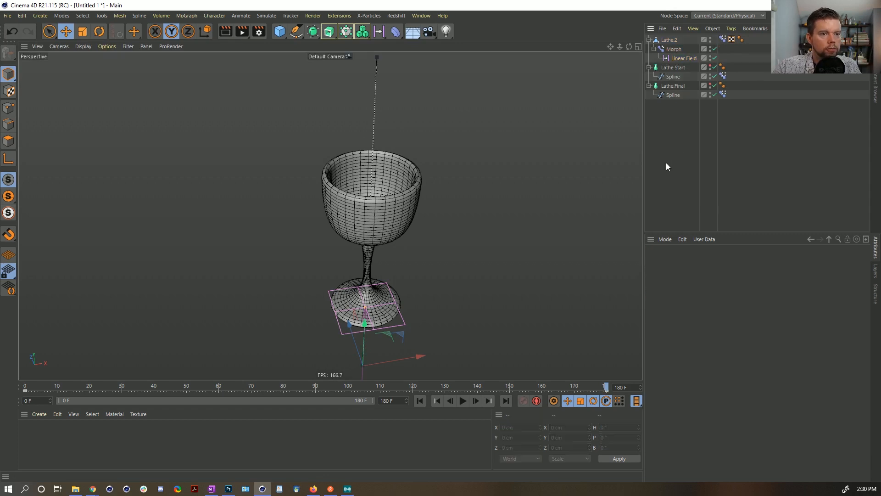
pyautogui.click(710, 57)
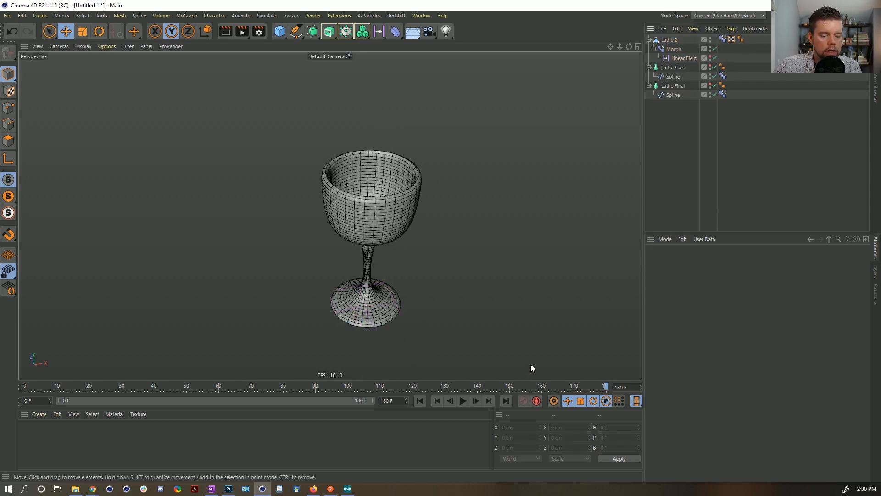
pyautogui.press('n')
pyautogui.press('a')
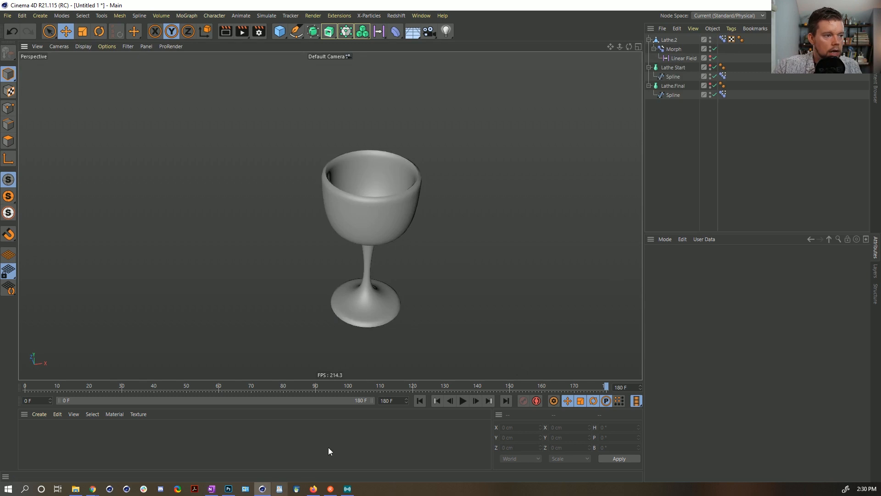
# - Put Lathe.2 inside a Subdivision Surface with editor and renderer subdivision both set to 1
pyautogui.click(666, 40)
pyautogui.moveTo(313, 31); pyautogui.dragTo(352, 45)
pyautogui.moveTo(670, 40); pyautogui.dragTo(666, 69)
pyautogui.click(683, 40)
pyautogui.click(693, 261)
pyautogui.click(714, 283)
pyautogui.click(714, 292)
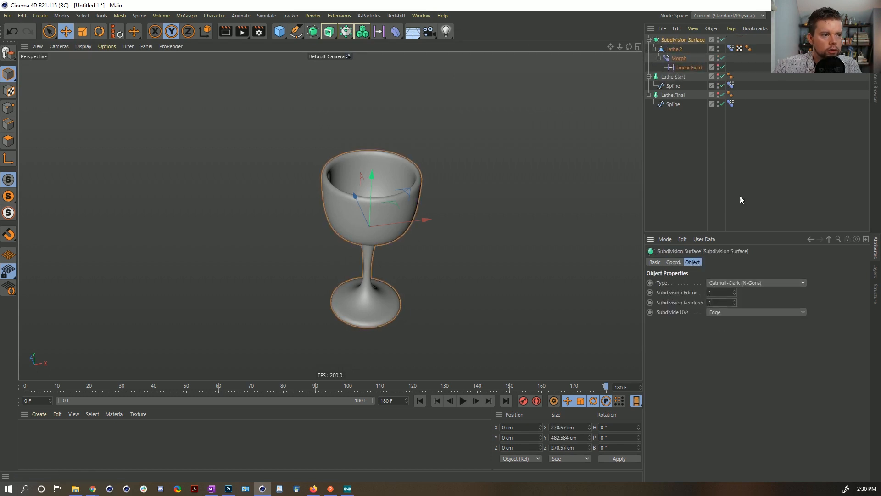
pyautogui.click(750, 161)
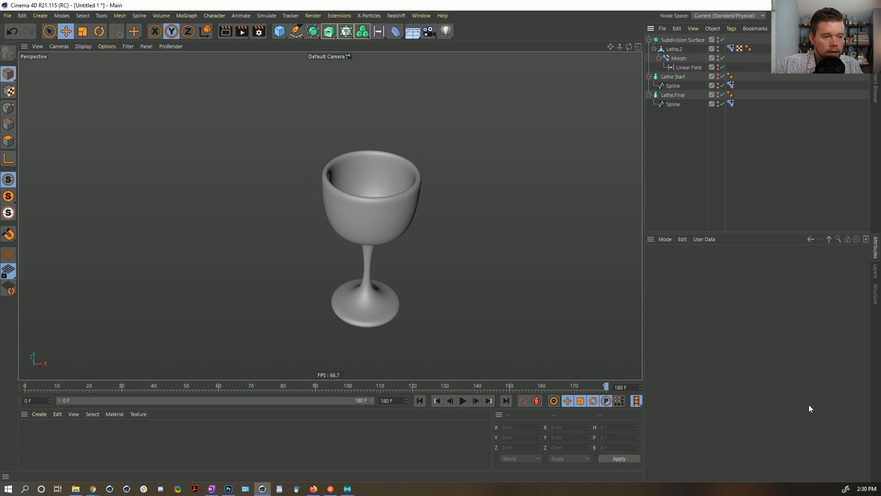
# - Play the animation through, then replay it from frame 0 to check the cylinder-to-goblet morph
pyautogui.click(462, 400)
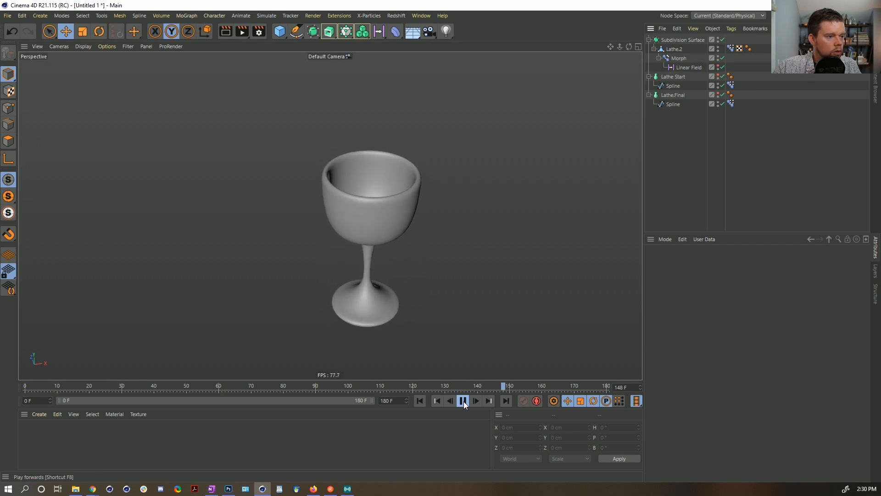
pyautogui.click(463, 401)
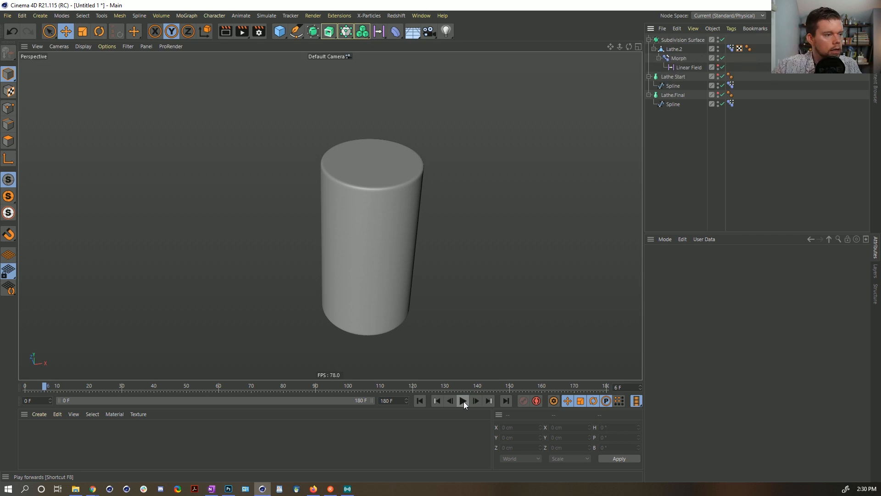
pyautogui.click(418, 400)
pyautogui.click(463, 401)
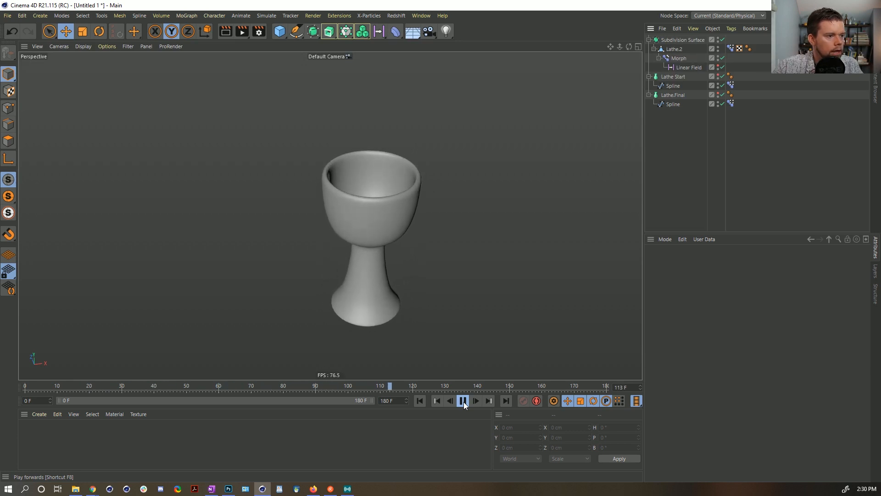
pyautogui.click(464, 401)
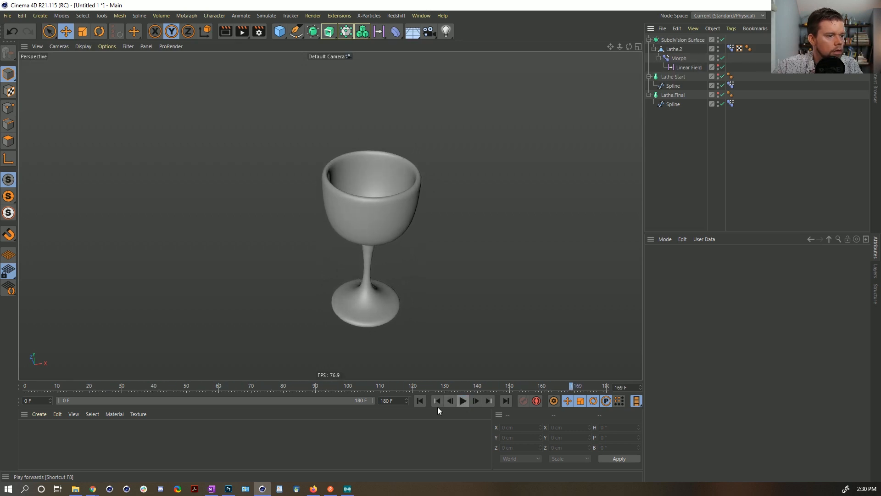
# - Create a new standard material, open it for editing and disable its Reflectance channel
pyautogui.doubleClick(55, 440)
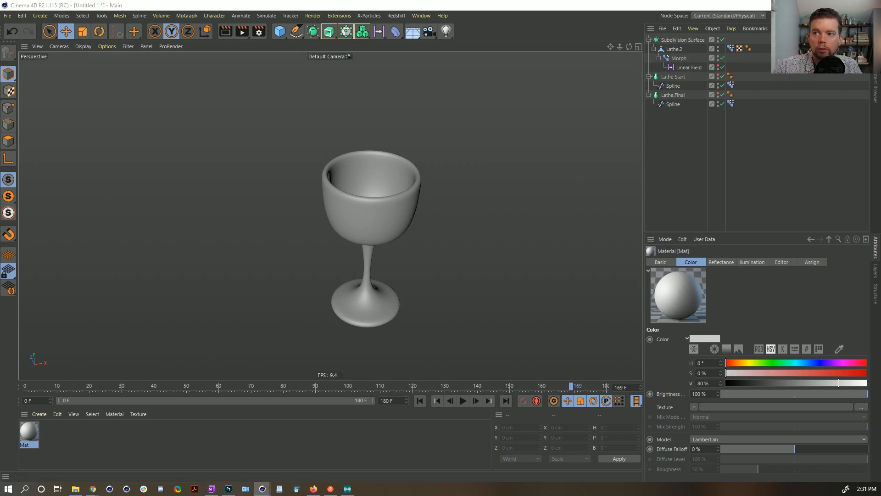
pyautogui.moveTo(880, 73); pyautogui.dragTo(666, 86)
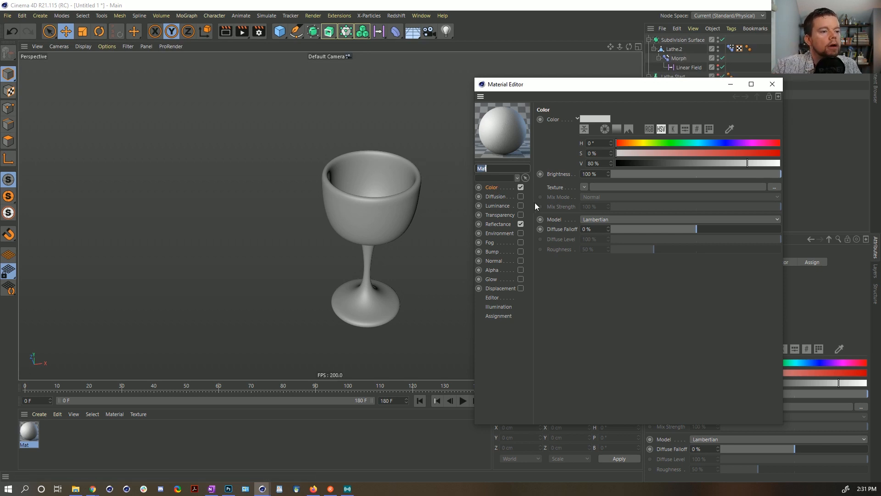
pyautogui.click(519, 224)
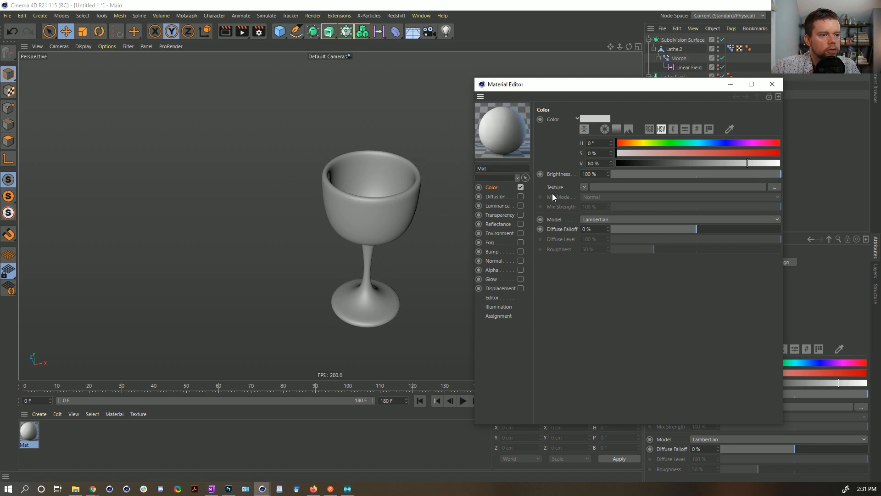
# - Load a Layer shader into the material's Color texture and add a Noise shader as its layer
pyautogui.click(584, 188)
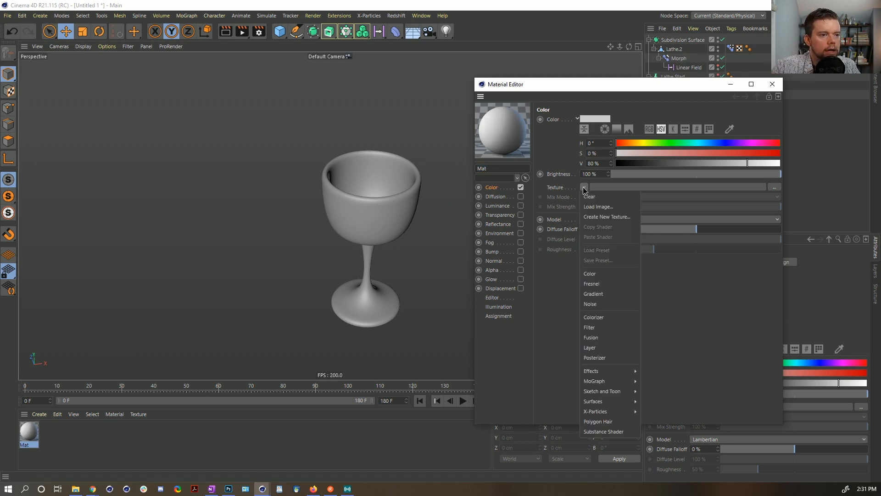
pyautogui.click(607, 347)
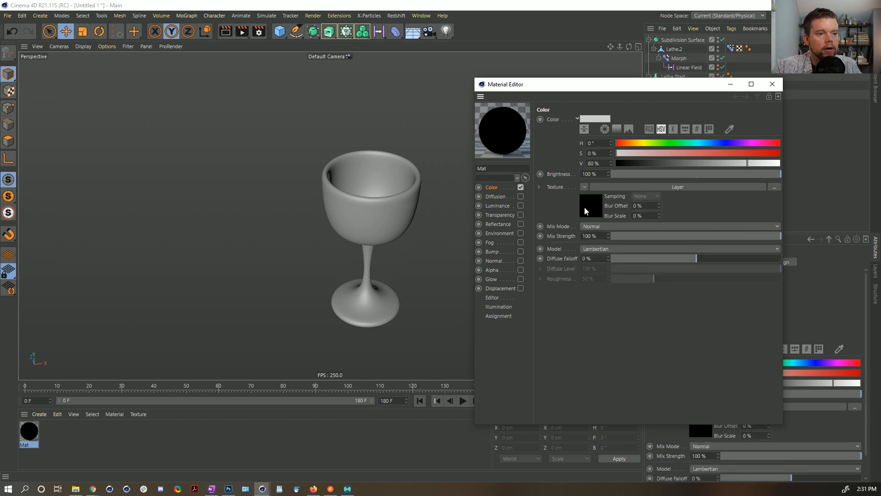
pyautogui.click(586, 211)
pyautogui.click(574, 192)
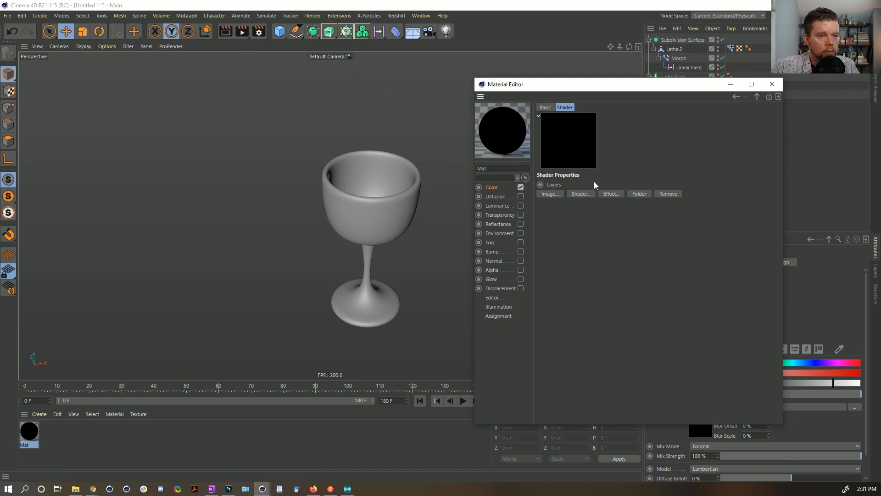
pyautogui.click(583, 196)
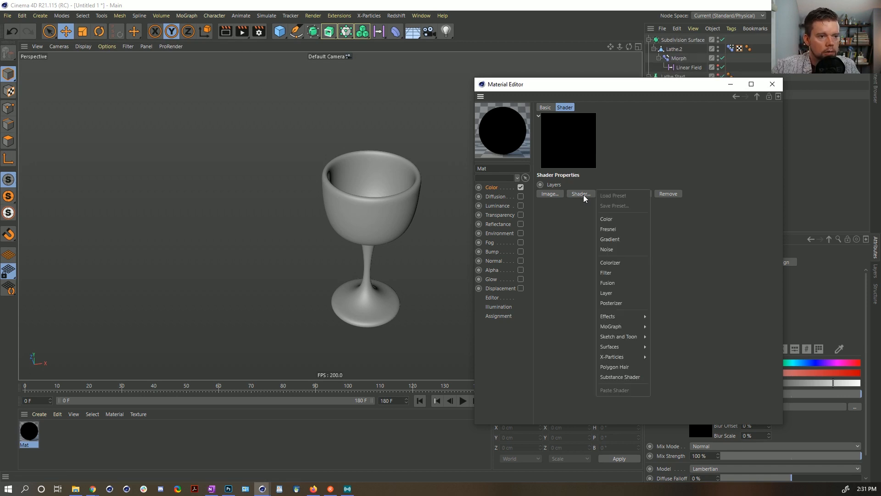
pyautogui.click(618, 252)
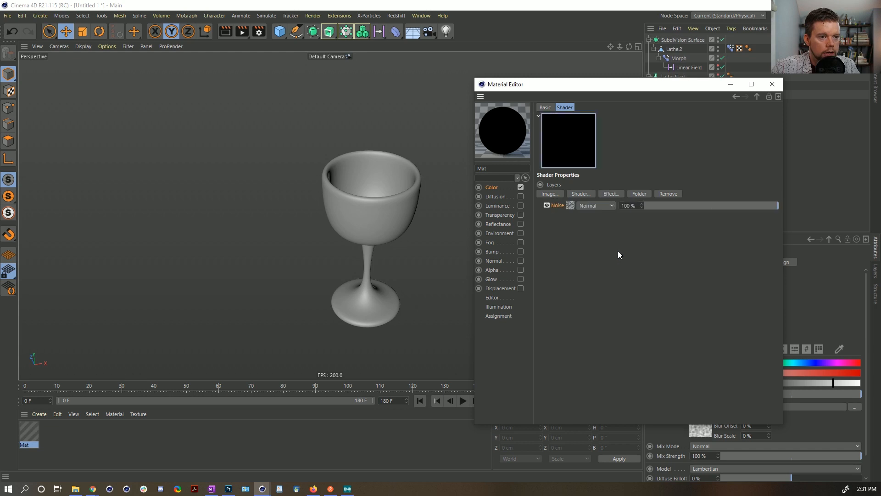
# - Apply the material to Lathe.2 and set the Noise shader's contrast to 64%, keeping its space on Texture
pyautogui.click(571, 205)
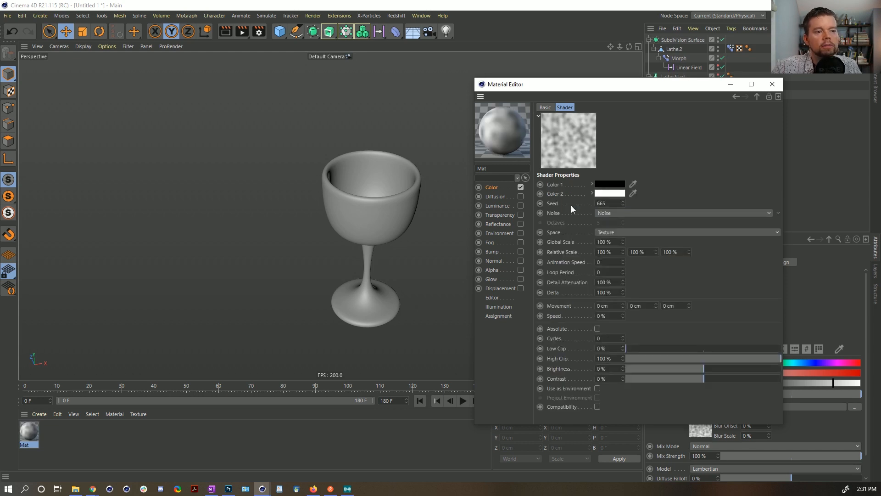
pyautogui.click(611, 232)
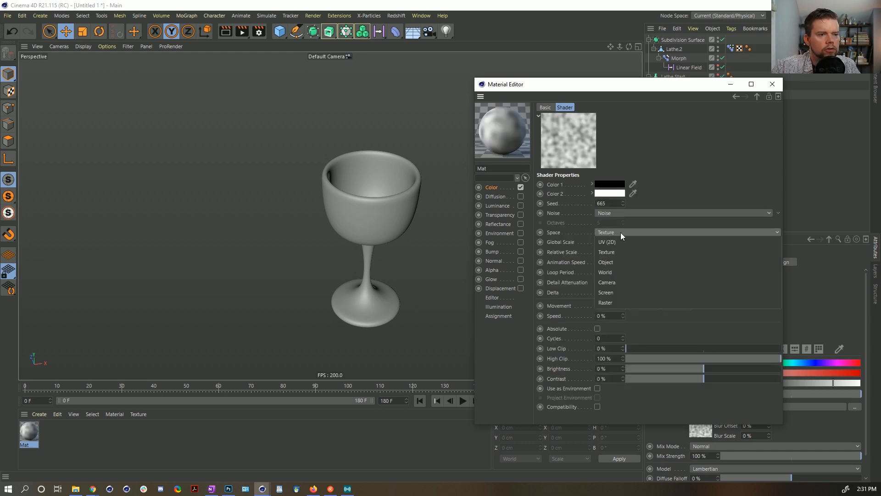
pyautogui.click(580, 241)
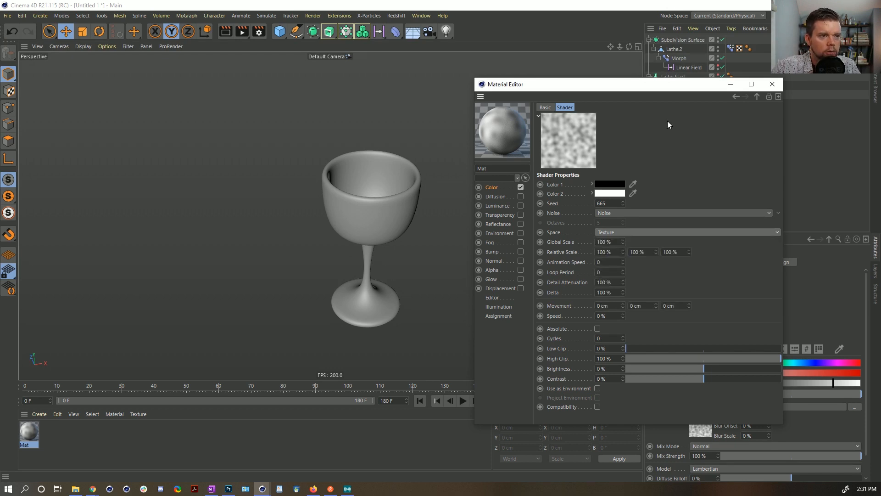
pyautogui.moveTo(29, 431); pyautogui.dragTo(391, 208)
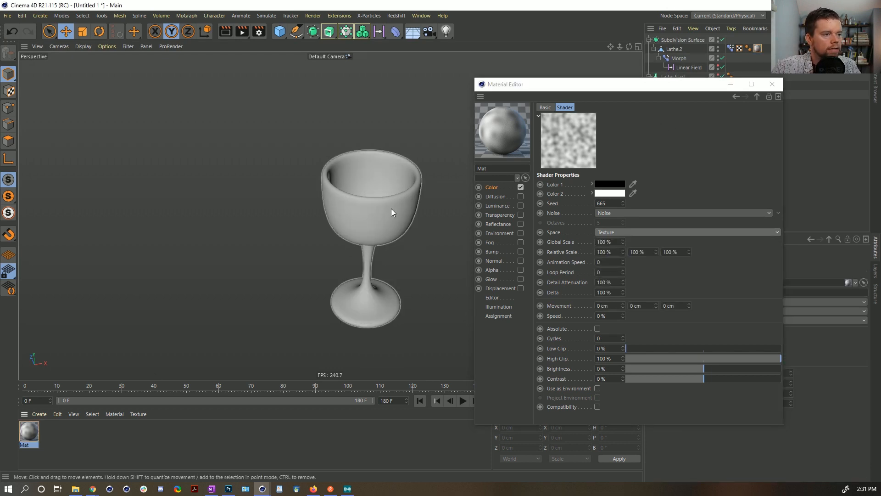
pyautogui.moveTo(747, 381); pyautogui.dragTo(752, 379)
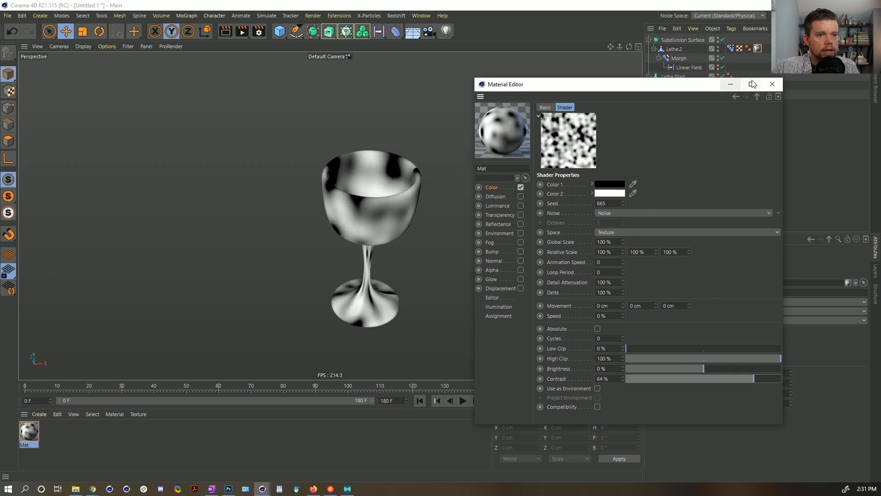
pyautogui.click(772, 84)
# - Play the animation to check how the noise texture follows the morph, then return to frame 0
pyautogui.click(458, 403)
pyautogui.click(464, 403)
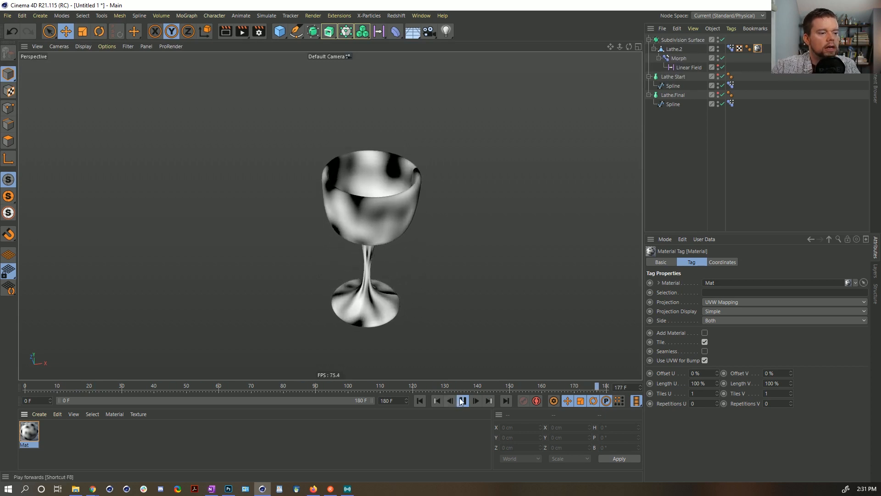
pyautogui.click(420, 401)
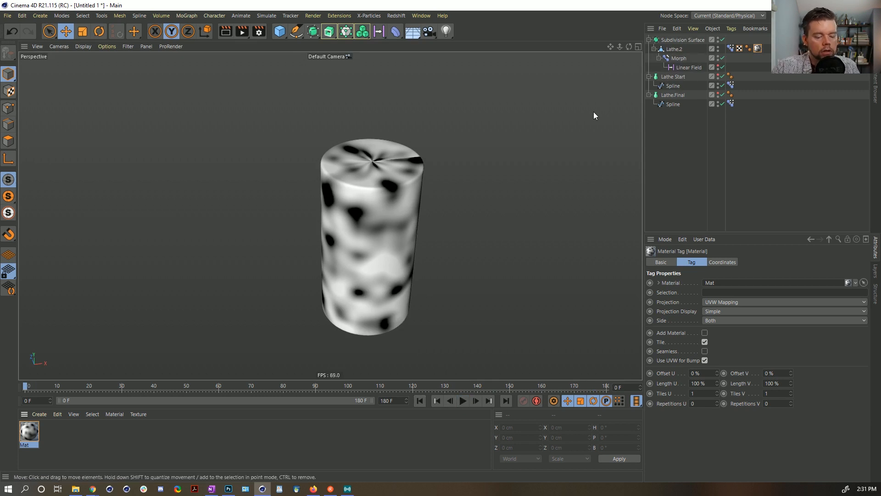
# - Set the output frame range to All Frames in the render settings
pyautogui.hotkey('ctrl', 'b')
pyautogui.click(688, 253)
pyautogui.click(668, 282)
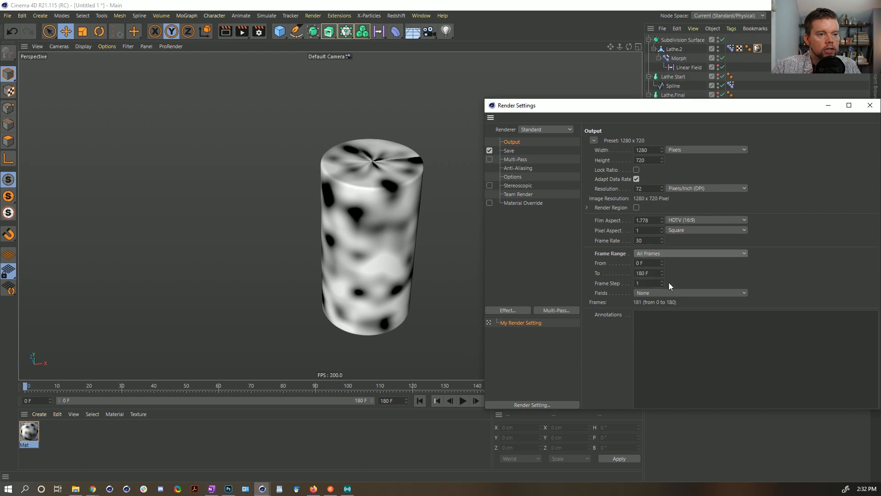
pyautogui.click(490, 150)
pyautogui.moveTo(559, 110); pyautogui.dragTo(270, 85)
pyautogui.click(580, 81)
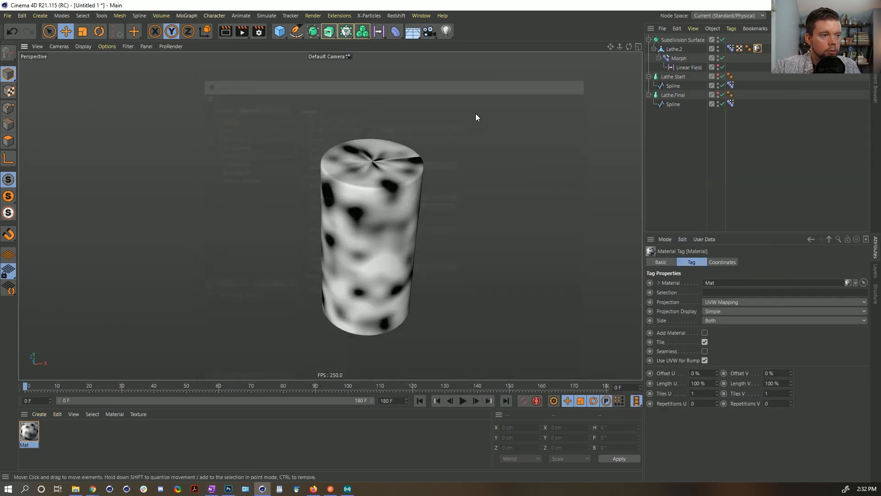
# - Render the animation to the Picture Viewer without saving it to a file
pyautogui.click(241, 34)
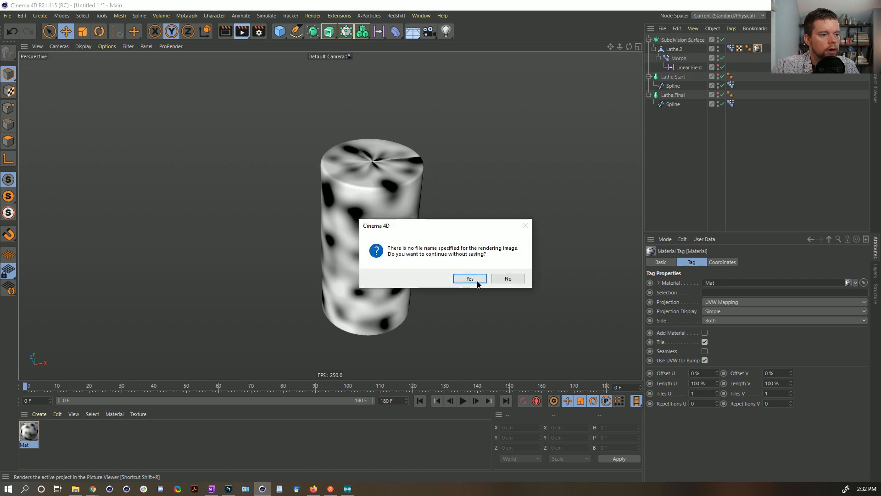
pyautogui.click(475, 278)
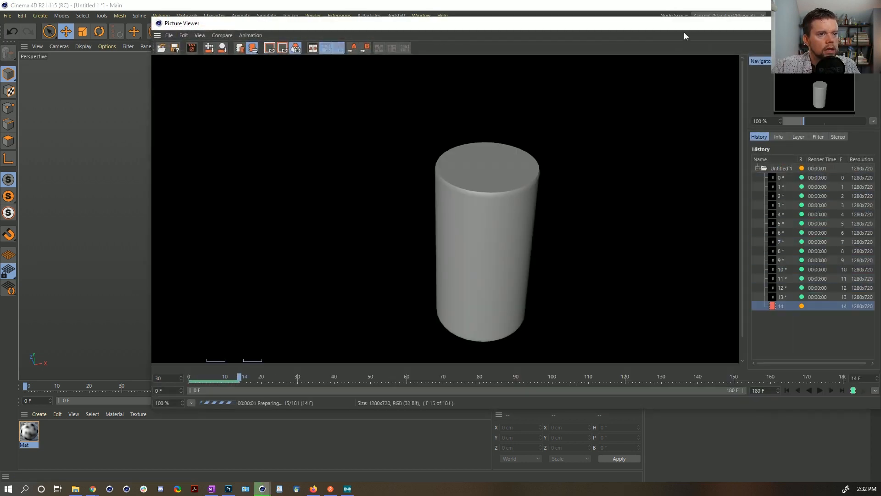
# - Move the material tag from Lathe.2 to the Subdivision Surface and stop the running render
pyautogui.moveTo(676, 28); pyautogui.dragTo(565, 227)
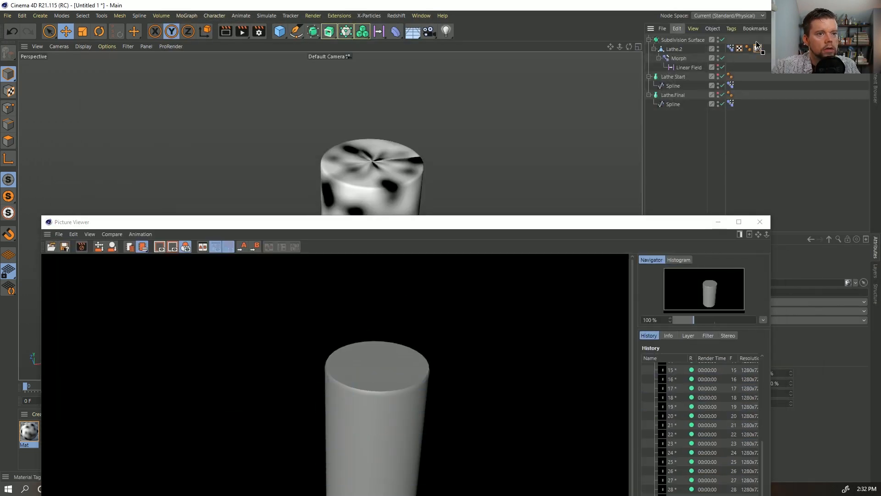
pyautogui.moveTo(698, 228); pyautogui.dragTo(780, 56)
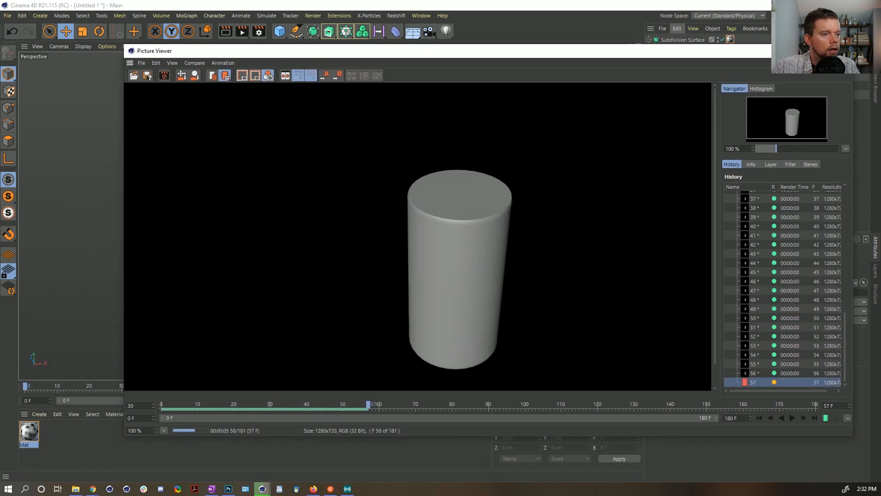
pyautogui.click(842, 51)
pyautogui.click(459, 278)
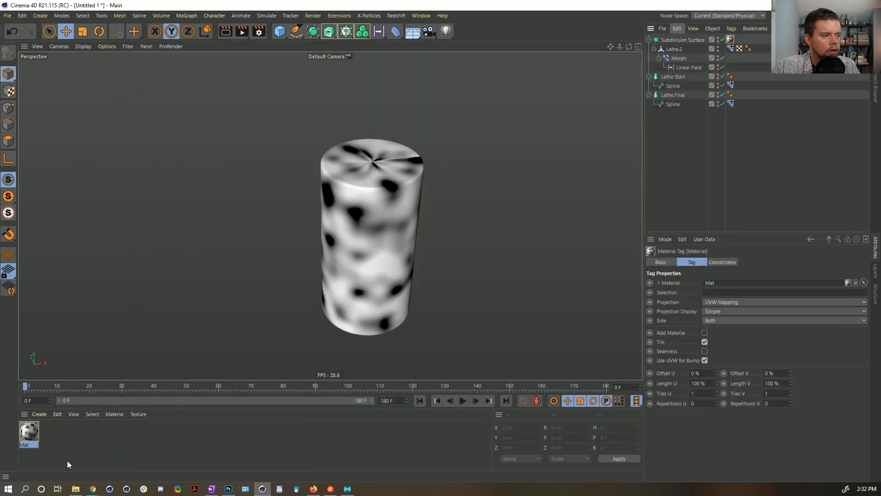
# - Inspect the Noise layer inside the material's Layer shader
pyautogui.doubleClick(29, 431)
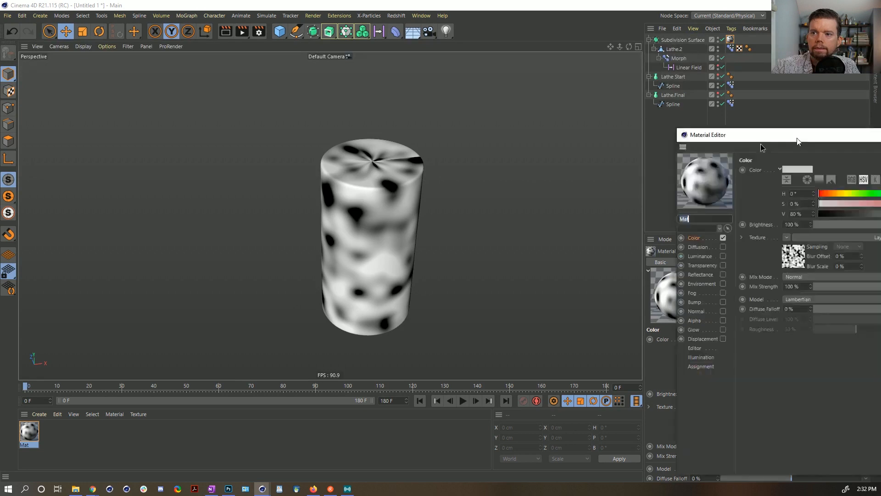
pyautogui.click(414, 219)
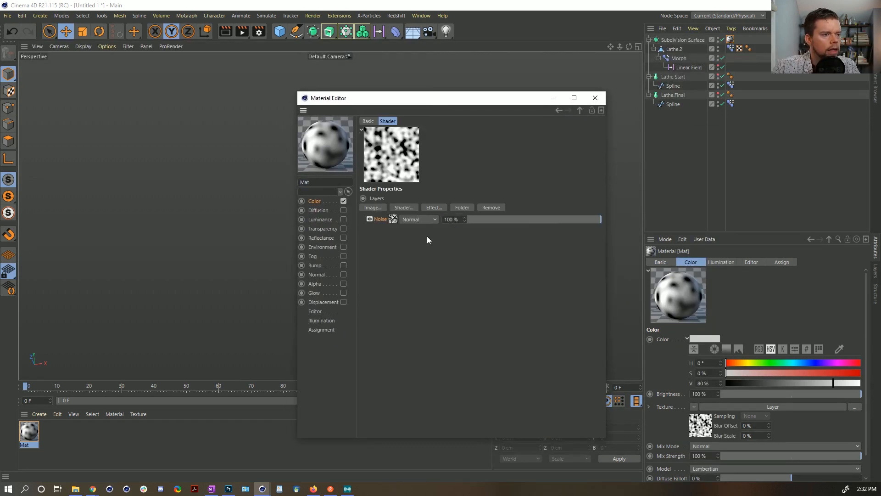
pyautogui.click(595, 98)
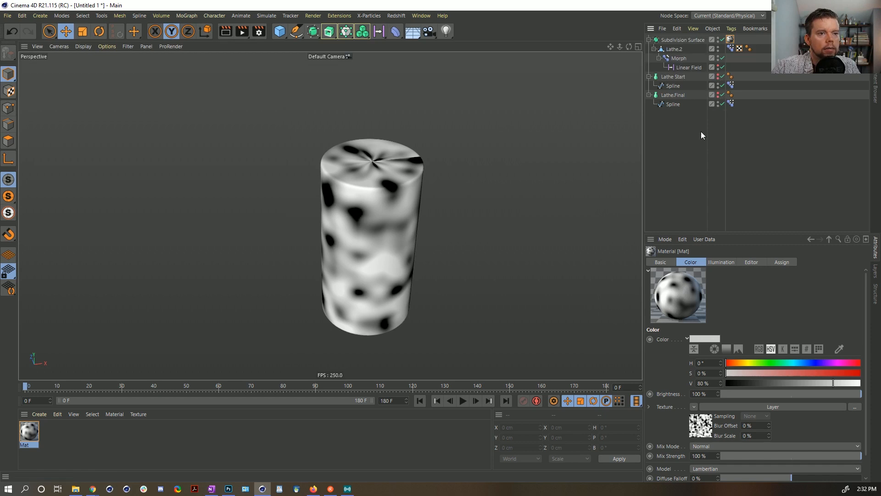
# - Render the animation to the Picture Viewer without saving, review the morph frames around frame 72, and close the render
pyautogui.click(242, 32)
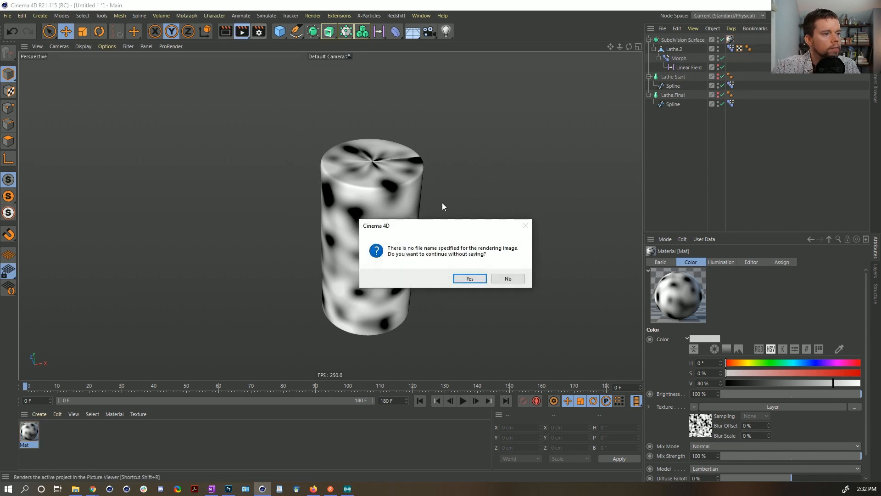
pyautogui.click(470, 278)
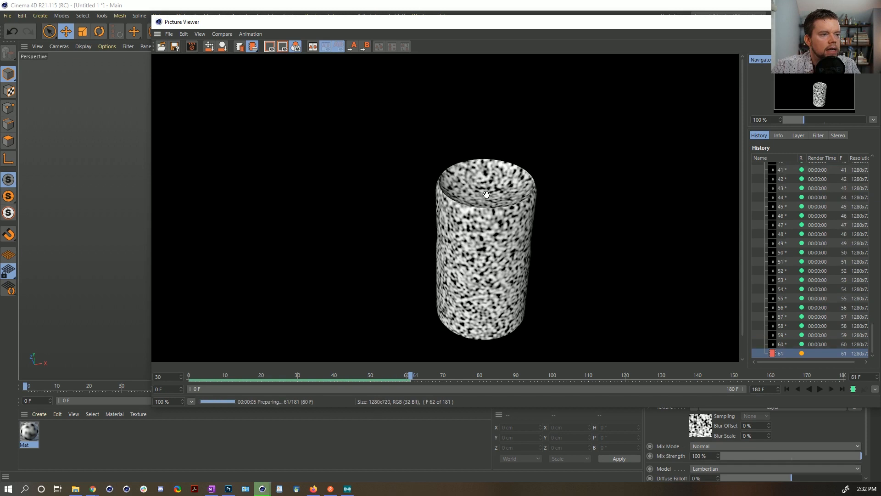
pyautogui.moveTo(439, 376)
pyautogui.mouseDown()
pyautogui.moveTo(194, 381)
pyautogui.moveTo(450, 386)
pyautogui.mouseUp()
pyautogui.press('1')
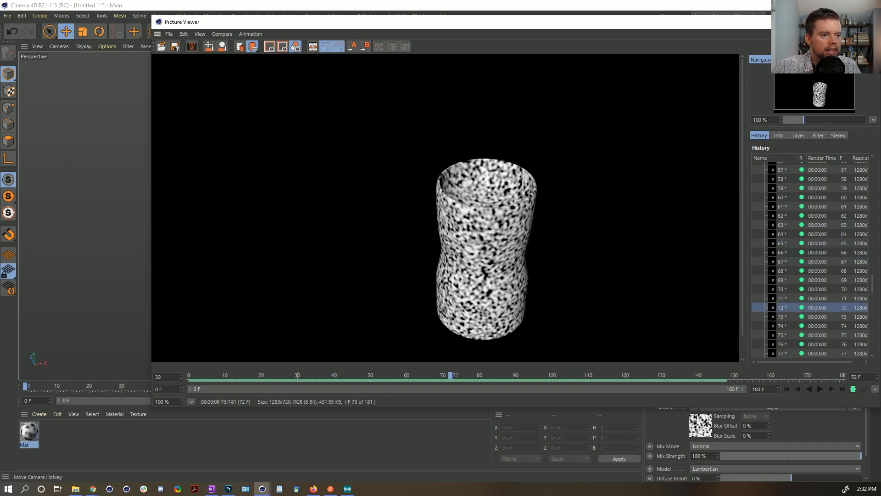
pyautogui.click(871, 21)
pyautogui.click(457, 279)
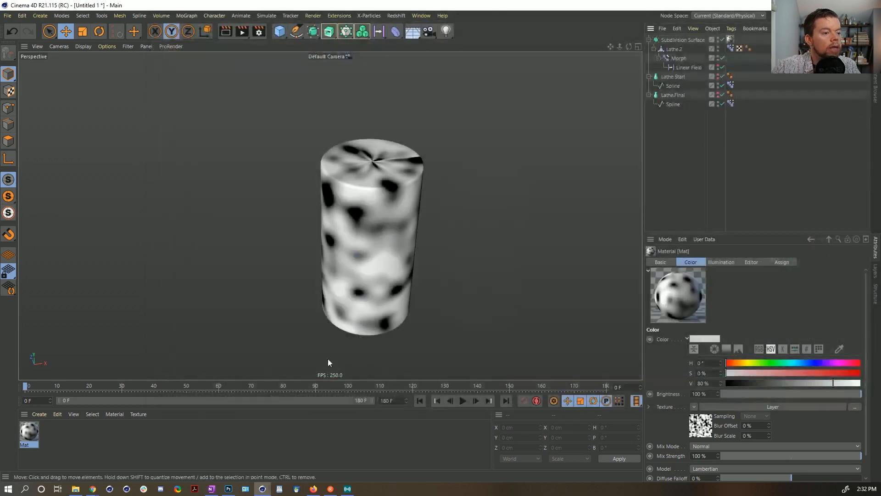
# - Change the material's Noise layer to the Naki noise type and set its contrast to 34%
pyautogui.doubleClick(29, 432)
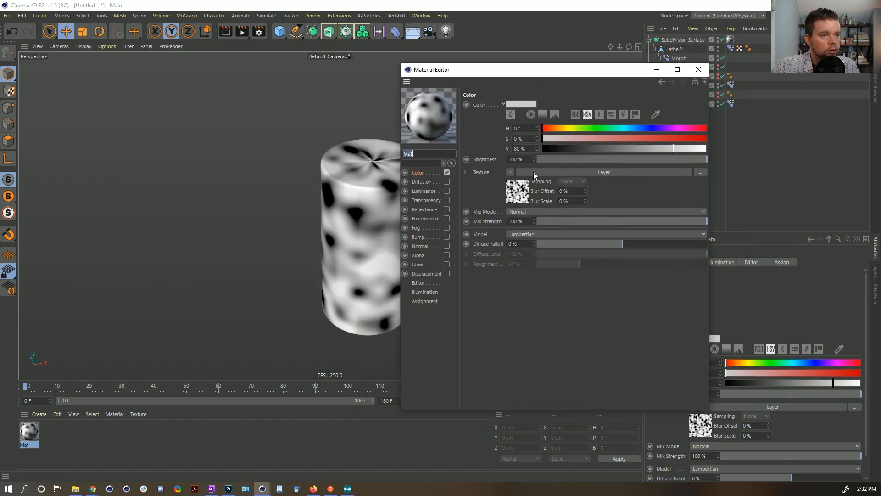
pyautogui.click(528, 172)
pyautogui.click(496, 190)
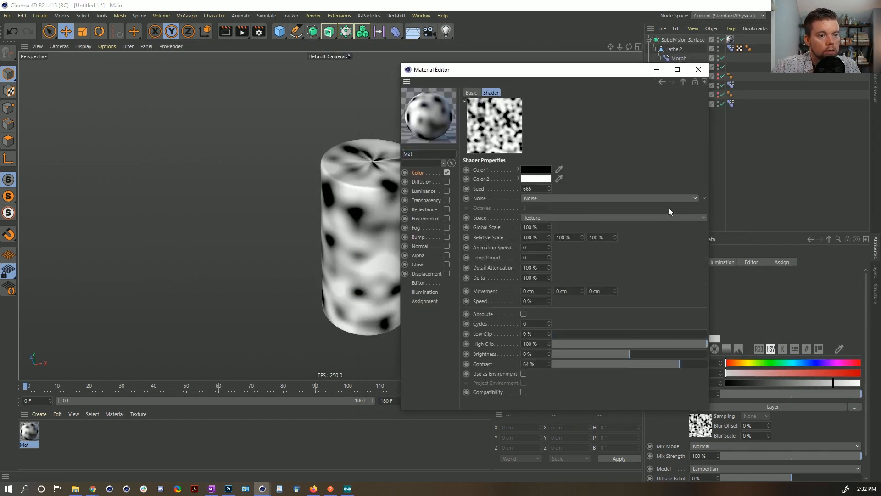
pyautogui.click(705, 197)
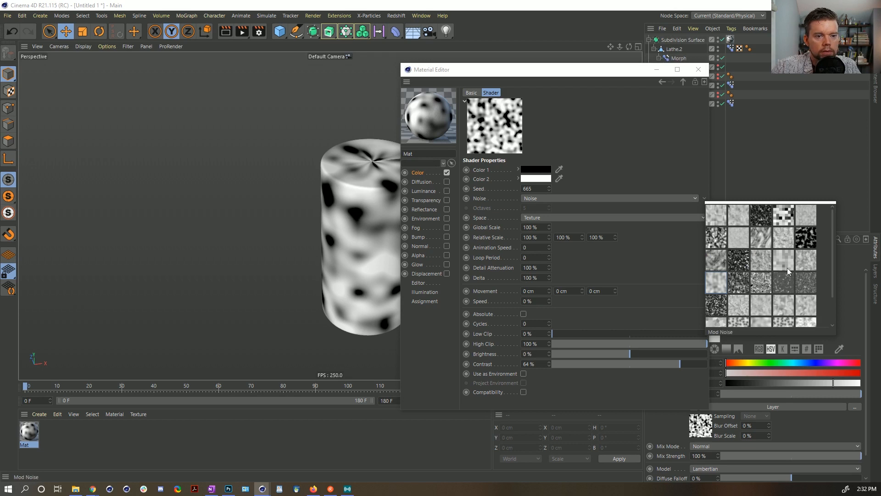
pyautogui.click(809, 264)
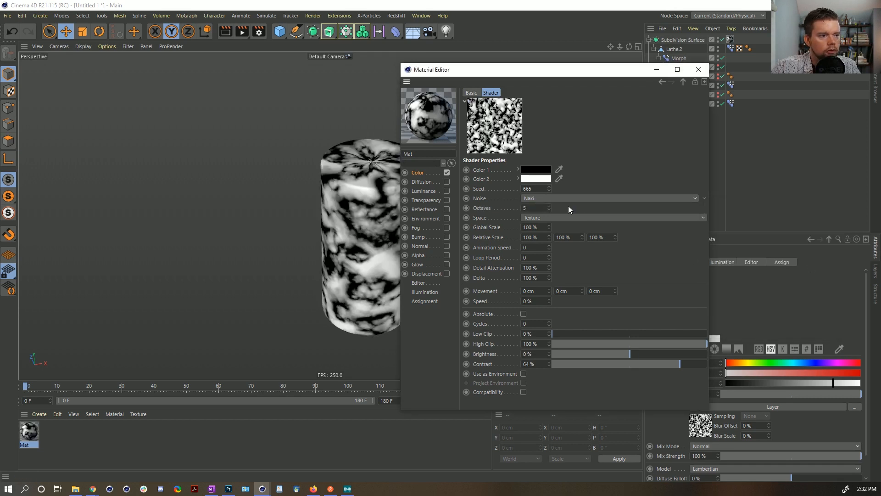
pyautogui.moveTo(643, 364); pyautogui.dragTo(655, 363)
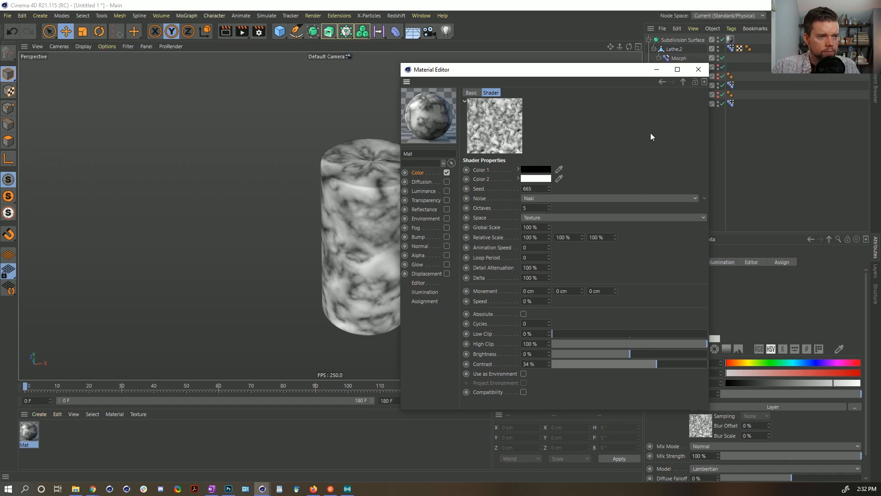
# - Set the Naki noise's Global Scale to 1000% and render the perspective view to check it
pyautogui.click(684, 82)
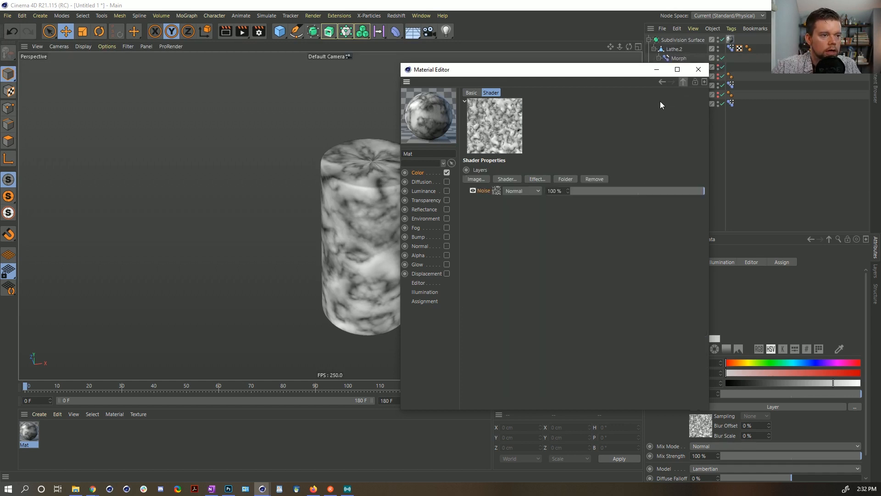
pyautogui.click(497, 190)
pyautogui.click(705, 198)
pyautogui.click(690, 186)
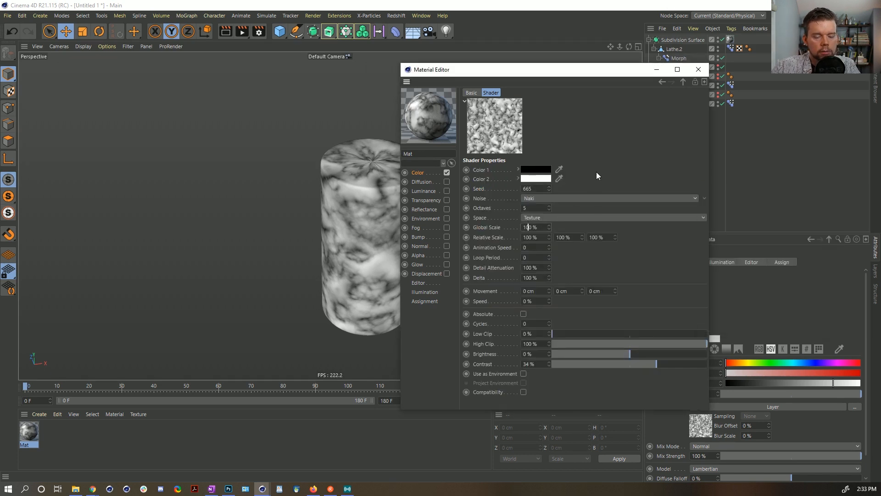
pyautogui.write('0')
pyautogui.press('Return')
pyautogui.hotkey('ctrl', 'r')
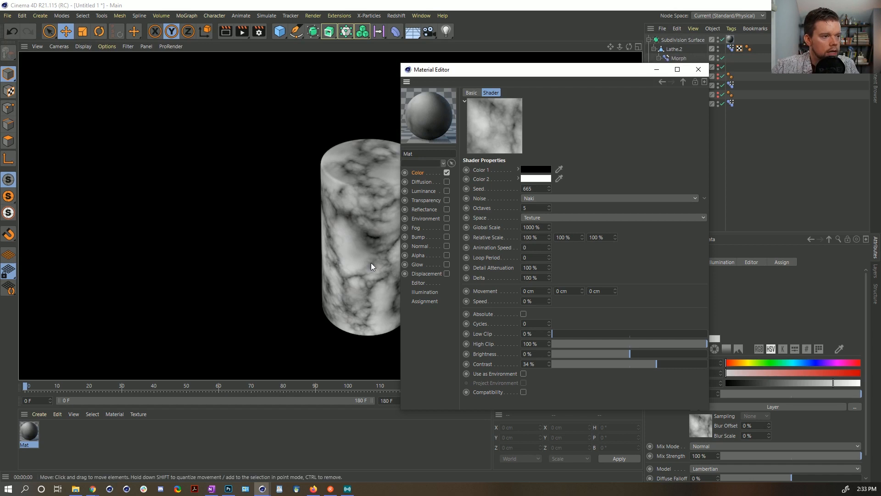
# - Duplicate the Noise layer and set the upper copy to Wavy Turbulence with a Global Scale of 500%
pyautogui.click(682, 82)
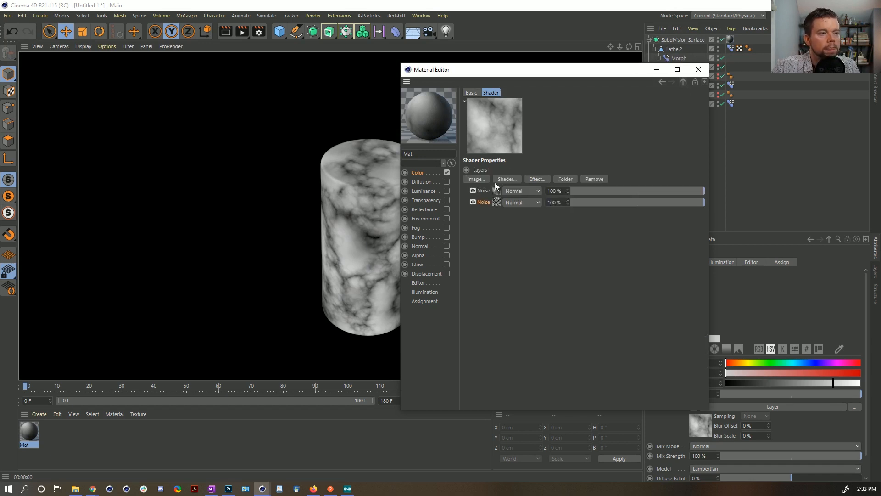
pyautogui.keyDown('ctrl'); pyautogui.moveTo(494, 192); pyautogui.dragTo(500, 194); pyautogui.keyUp('ctrl')
pyautogui.click(495, 191)
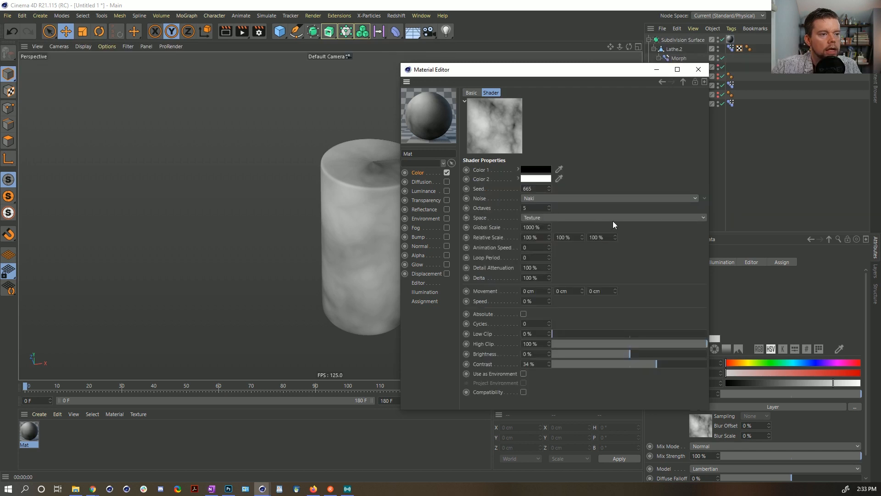
pyautogui.click(703, 198)
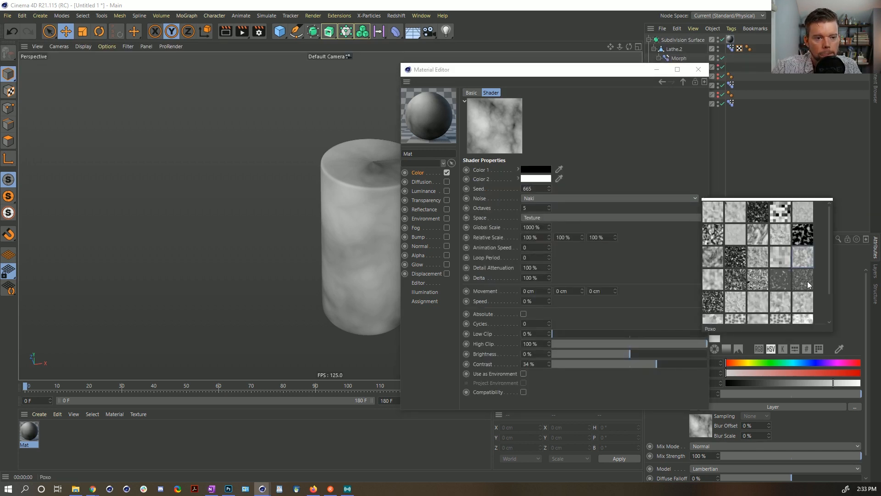
pyautogui.click(797, 302)
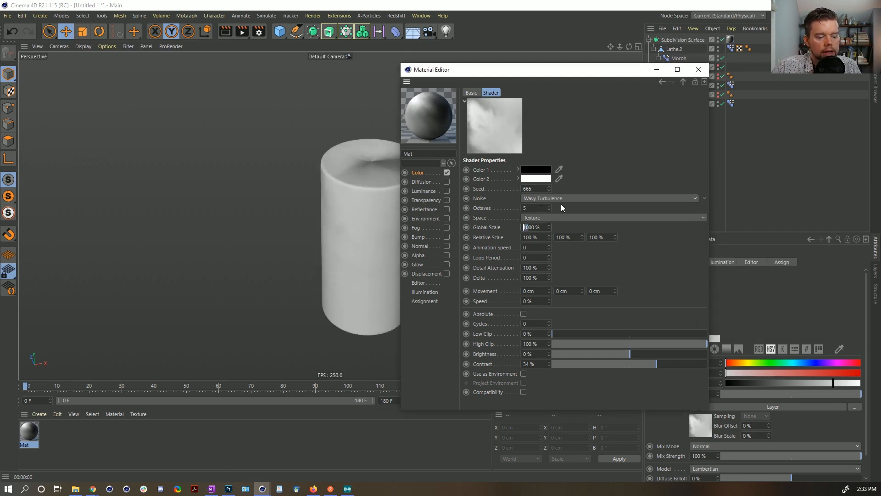
pyautogui.write('500')
pyautogui.press('Return')
# - Set the upper Noise layer's blend mode to Overlay and render the perspective view to check the mix
pyautogui.click(682, 83)
pyautogui.click(521, 191)
pyautogui.click(527, 236)
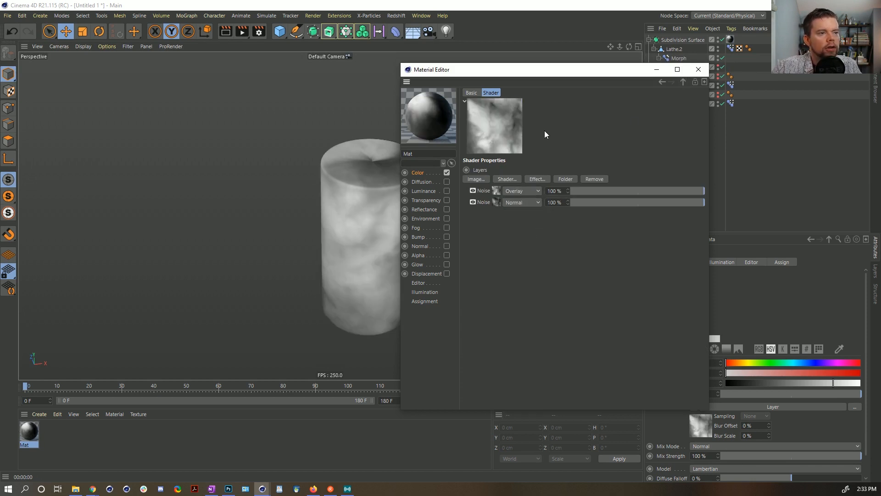
pyautogui.hotkey('ctrl', 'r')
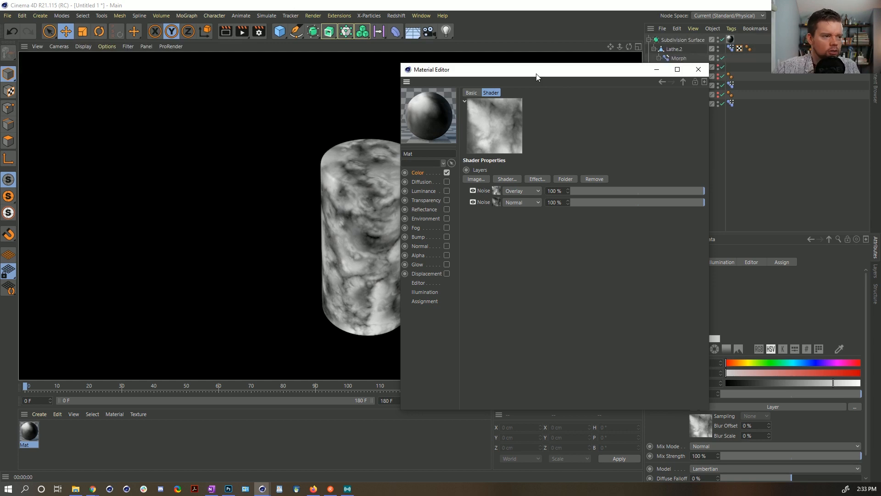
pyautogui.moveTo(536, 77); pyautogui.dragTo(600, 98)
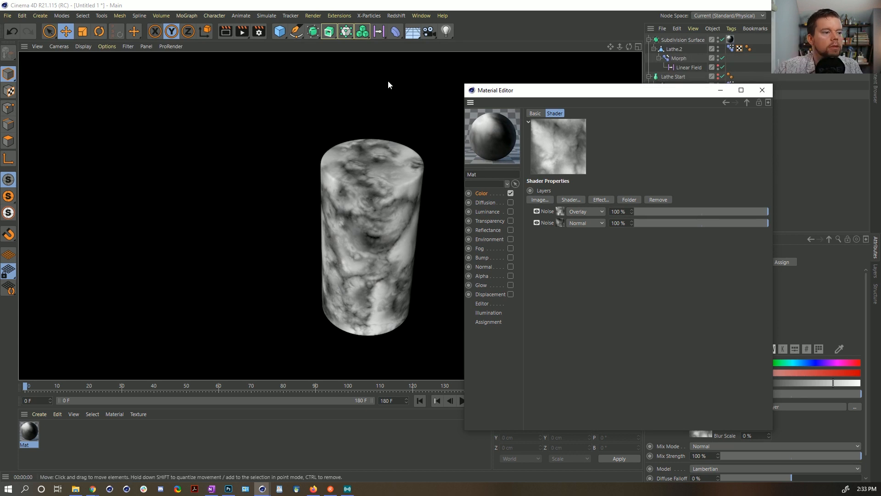
# - Add a Colorize effect to the Layer shader and open the settings of its black gradient knot
pyautogui.click(568, 202)
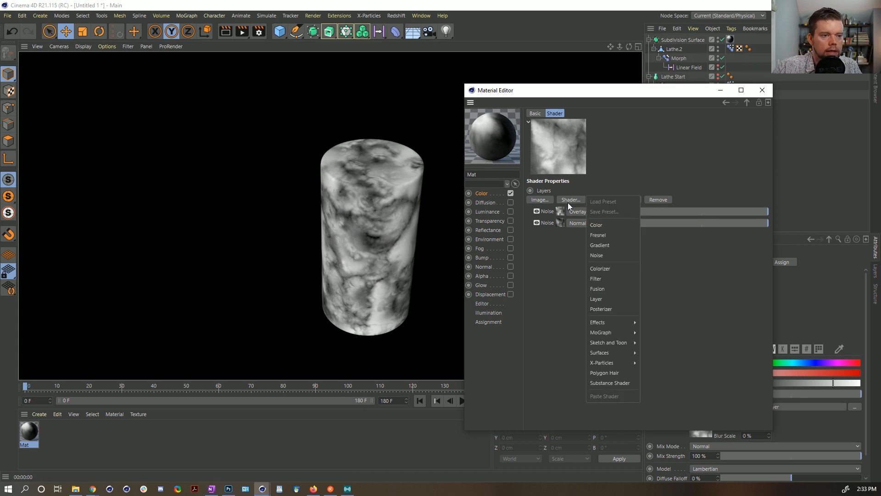
pyautogui.click(602, 140)
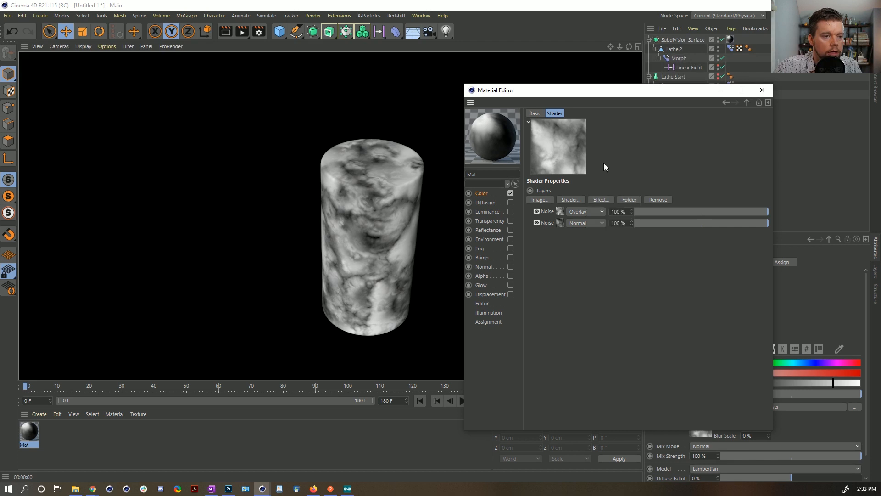
pyautogui.click(597, 200)
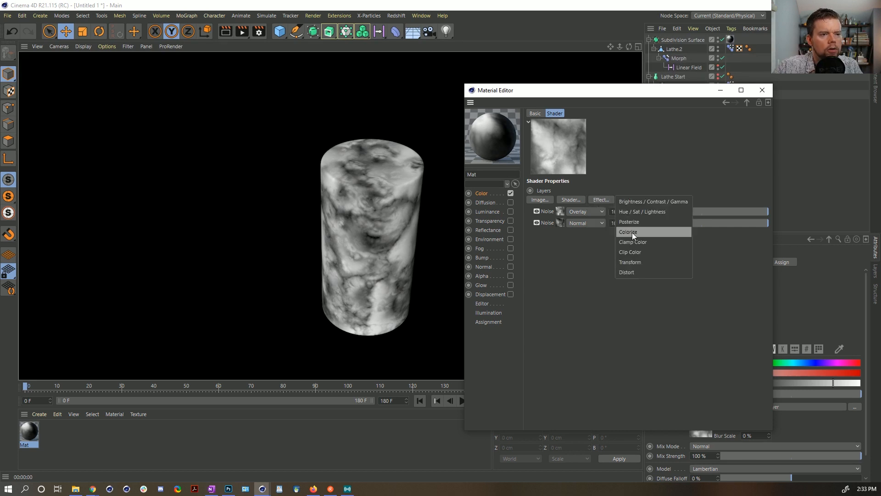
pyautogui.click(632, 232)
pyautogui.doubleClick(585, 237)
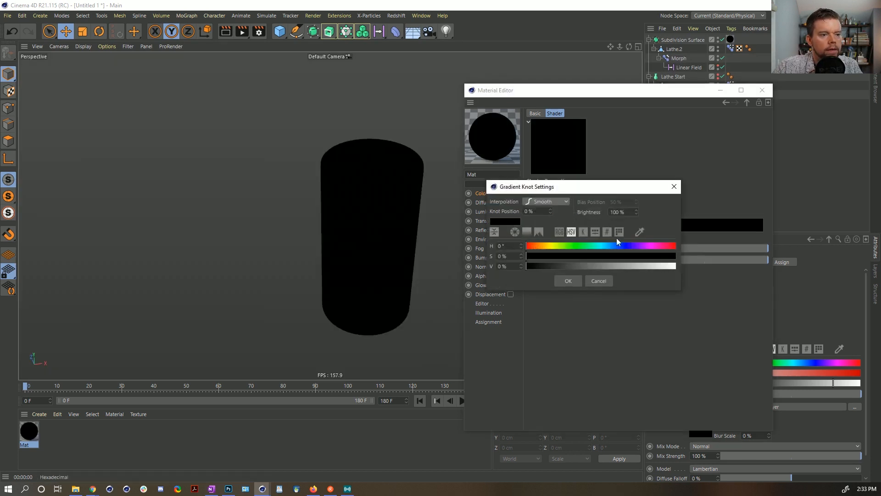
# - Switch to the Chrome browser, search Google Images for "pine wood" and open the Heart Pine Flooring plank image
pyautogui.hotkey('alt', 'Tab')
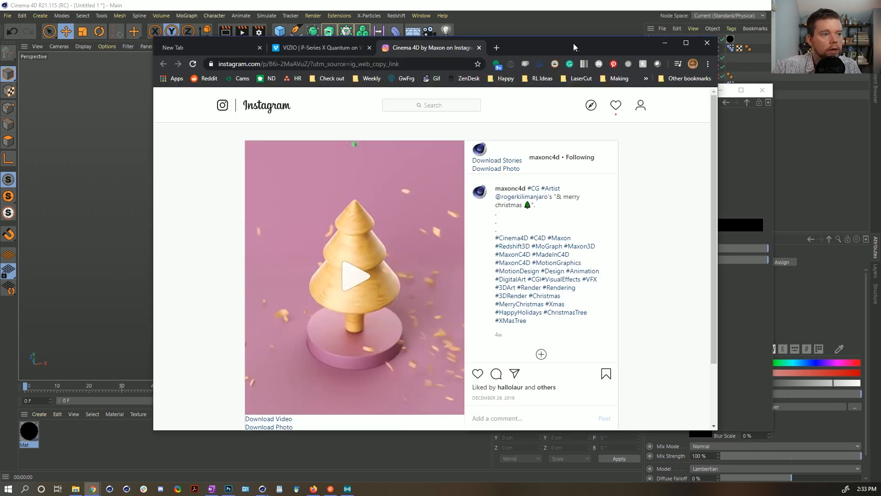
pyautogui.click(495, 48)
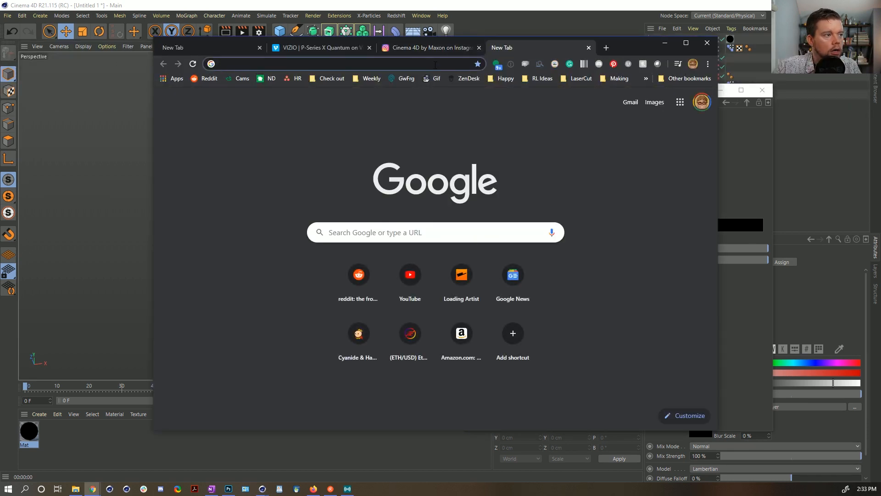
pyautogui.write('pine wood')
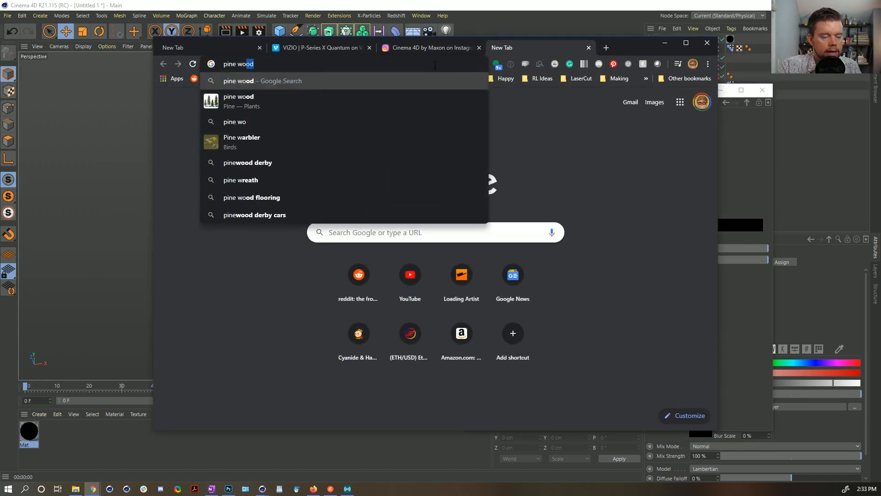
pyautogui.press('Return')
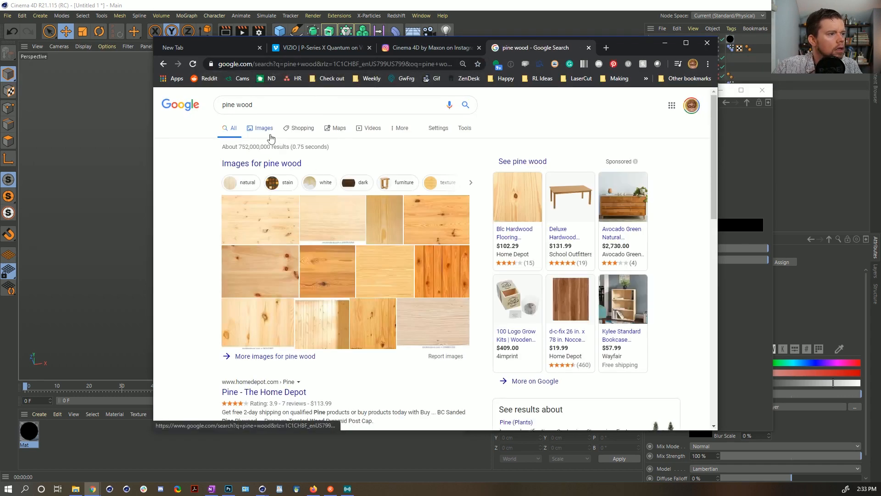
pyautogui.click(272, 135)
pyautogui.scroll(-4, 376, 248)
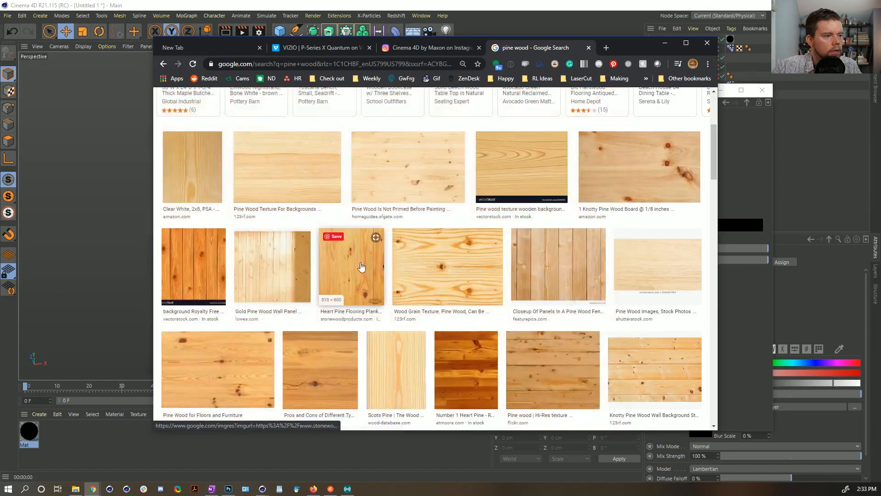
pyautogui.click(360, 272)
# - Place the pine image where it can be sampled and pick its light tan for the Colorize gradient's first knot
pyautogui.moveTo(624, 45); pyautogui.dragTo(880, 107)
pyautogui.click(639, 231)
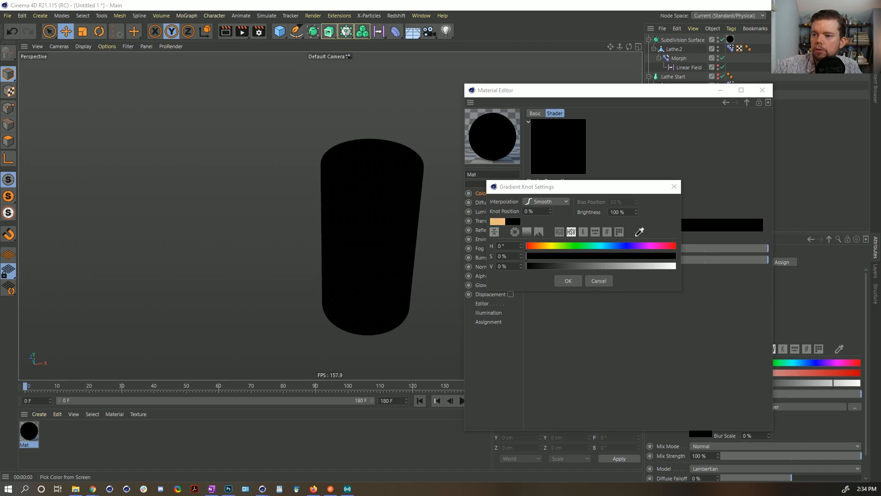
pyautogui.click(602, 263)
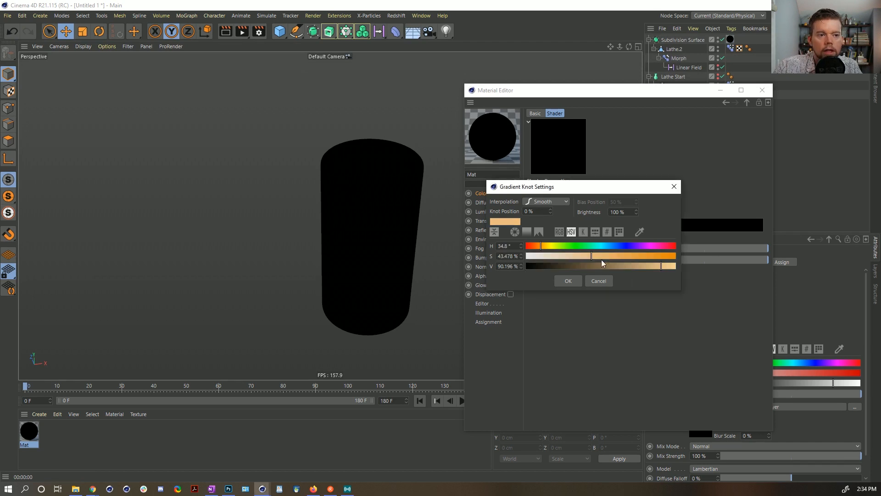
pyautogui.click(569, 280)
# - Add Colorize gradient knots at about 30% and 62%, colored yellowish tan and orange from the pine image
pyautogui.doubleClick(638, 239)
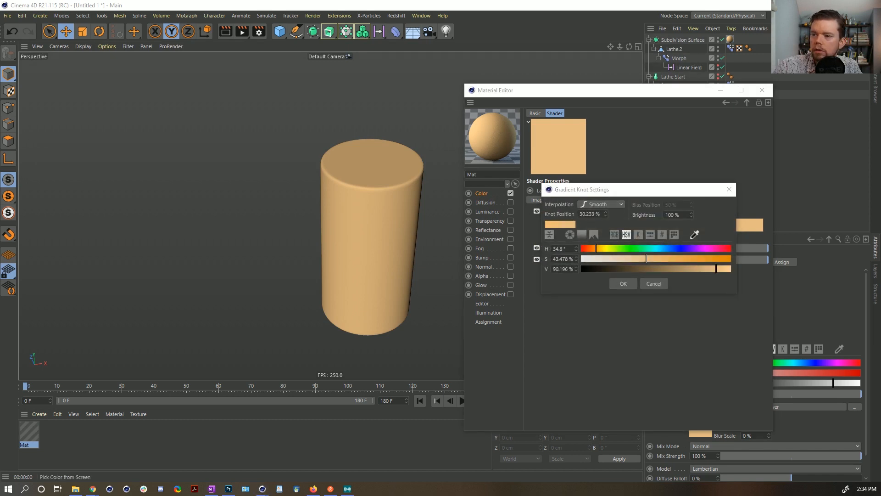
pyautogui.click(625, 282)
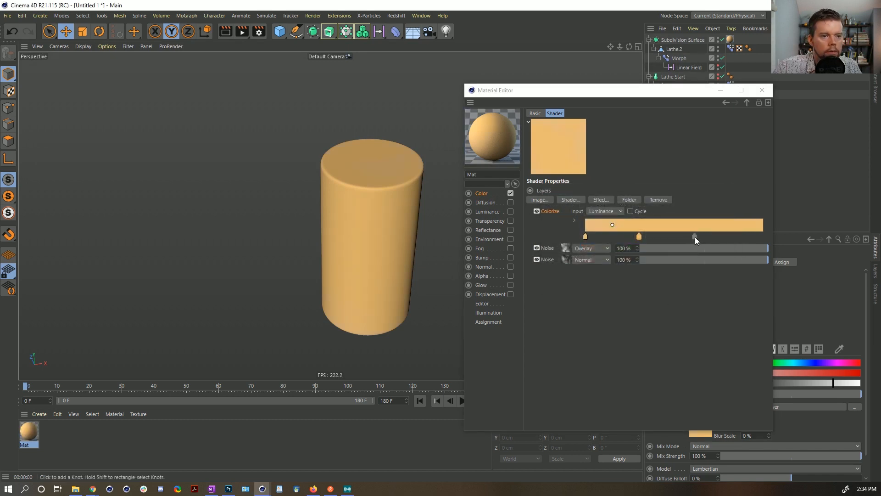
pyautogui.doubleClick(694, 236)
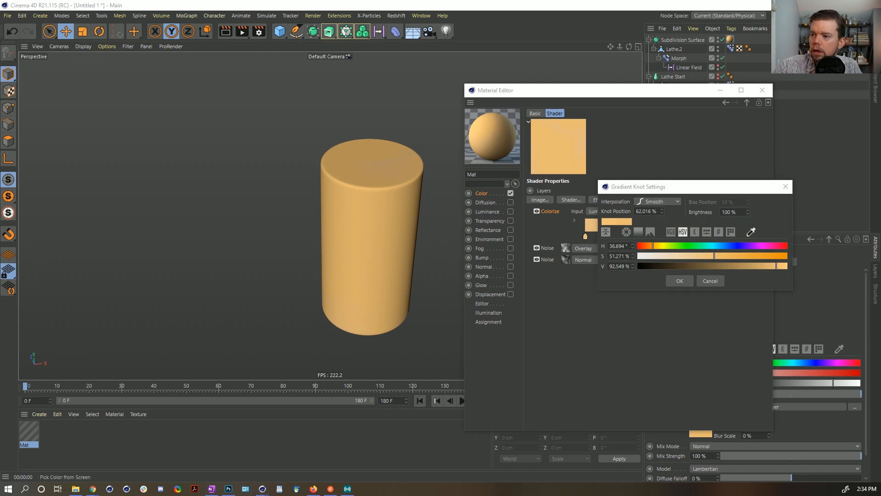
pyautogui.click(599, 309)
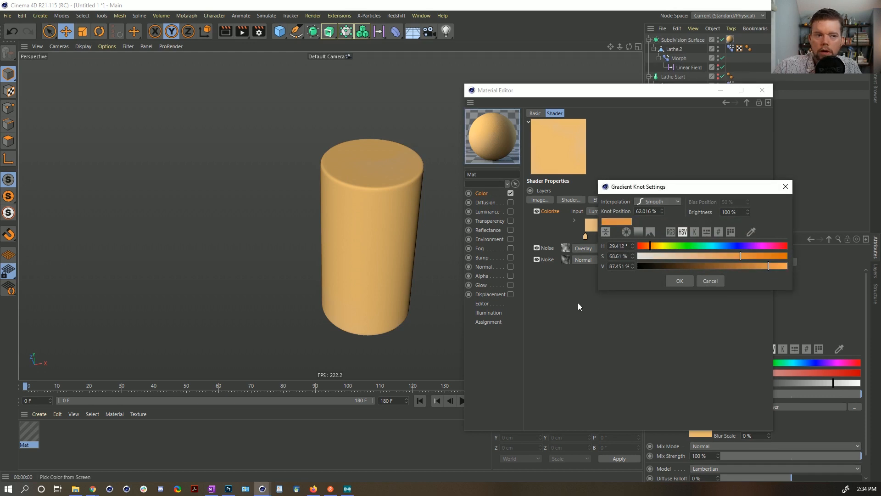
pyautogui.click(680, 281)
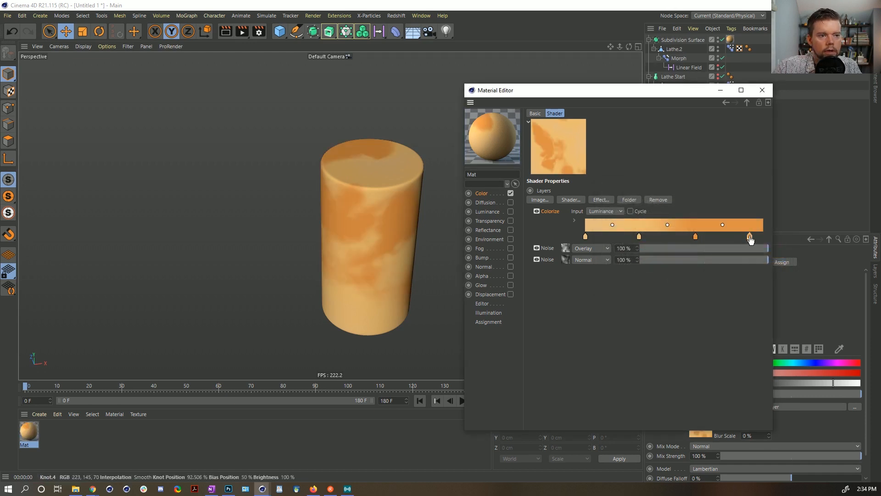
# - Add knots at about 92.5% and 99.5% on the Colorize gradient, sampling reddish brown and dark brown from the wood image
pyautogui.doubleClick(746, 236)
pyautogui.click(805, 232)
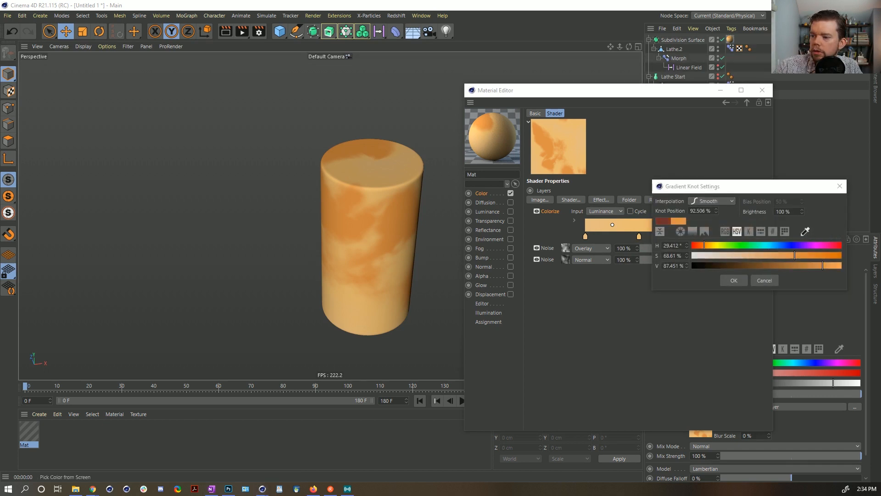
pyautogui.click(764, 305)
pyautogui.click(732, 280)
pyautogui.click(762, 236)
pyautogui.doubleClick(762, 236)
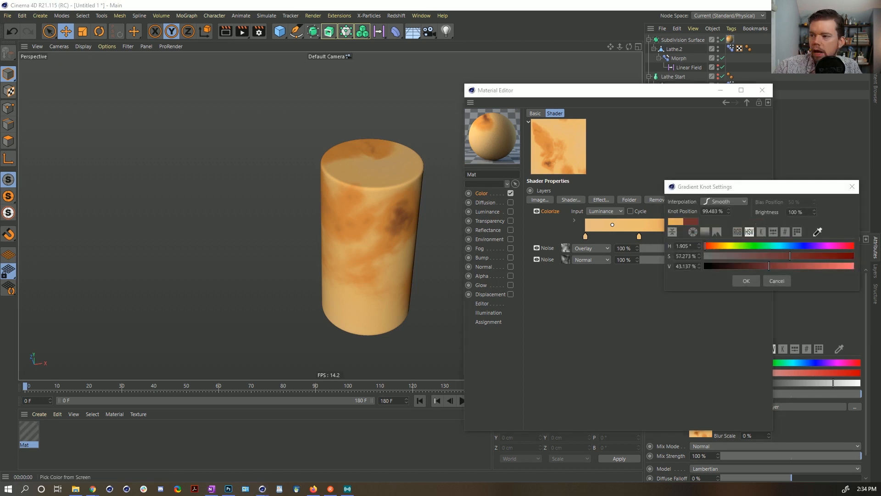
pyautogui.click(647, 272)
pyautogui.click(745, 281)
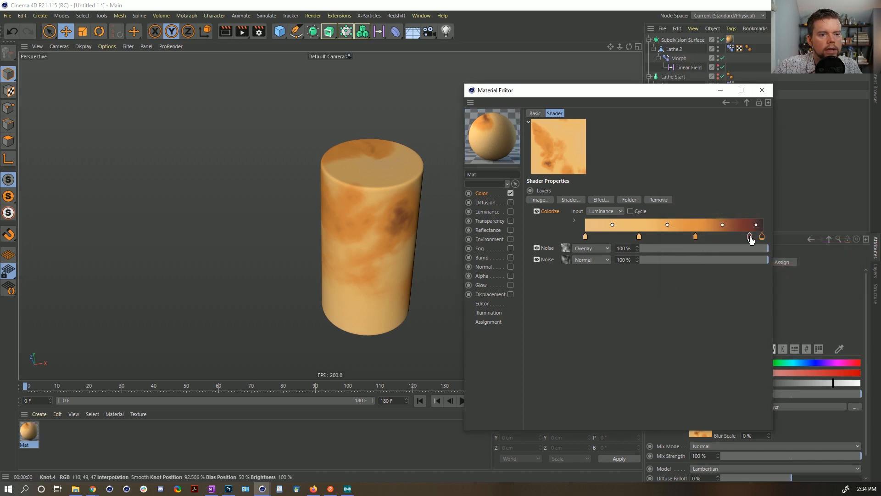
# - Shift the tan, orange and reddish-brown knots toward the light end, and toggle the Colorize effect off and on to compare
pyautogui.moveTo(639, 236); pyautogui.dragTo(614, 236)
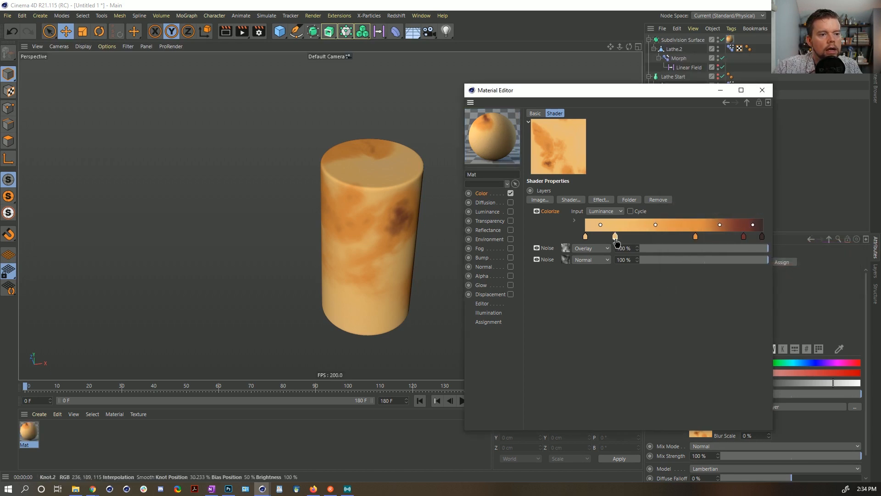
pyautogui.moveTo(696, 237)
pyautogui.mouseDown()
pyautogui.moveTo(652, 238)
pyautogui.moveTo(683, 238)
pyautogui.mouseUp()
pyautogui.moveTo(615, 237); pyautogui.dragTo(664, 237)
pyautogui.moveTo(743, 237); pyautogui.dragTo(737, 236)
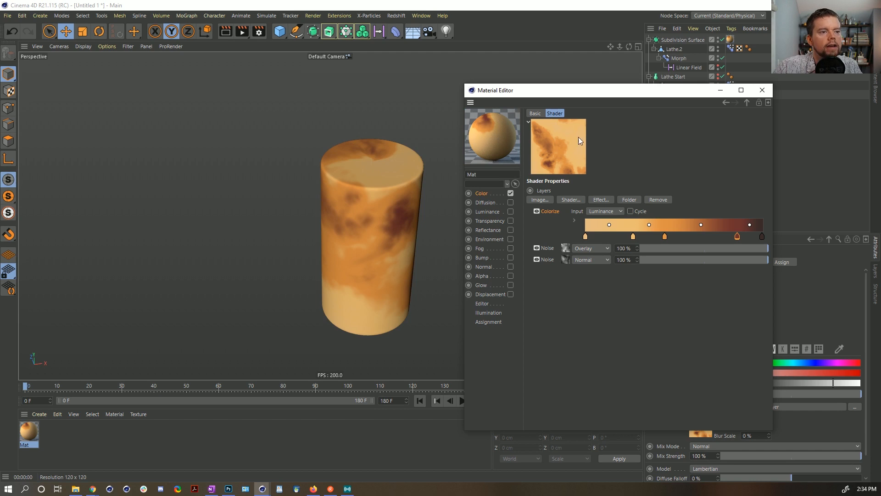
pyautogui.click(536, 211)
pyautogui.click(536, 211)
# - Add a second Colorize effect beneath the wood-colored one and give it a white-to-black gradient
pyautogui.click(601, 200)
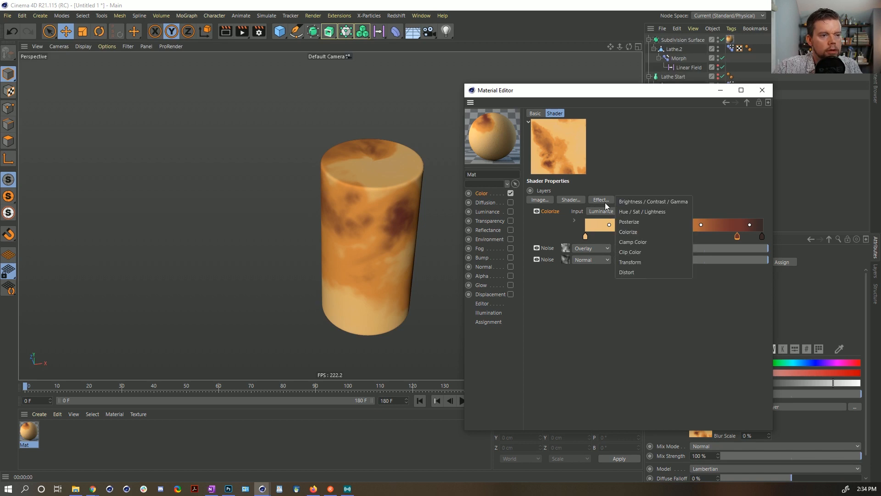
pyautogui.click(652, 231)
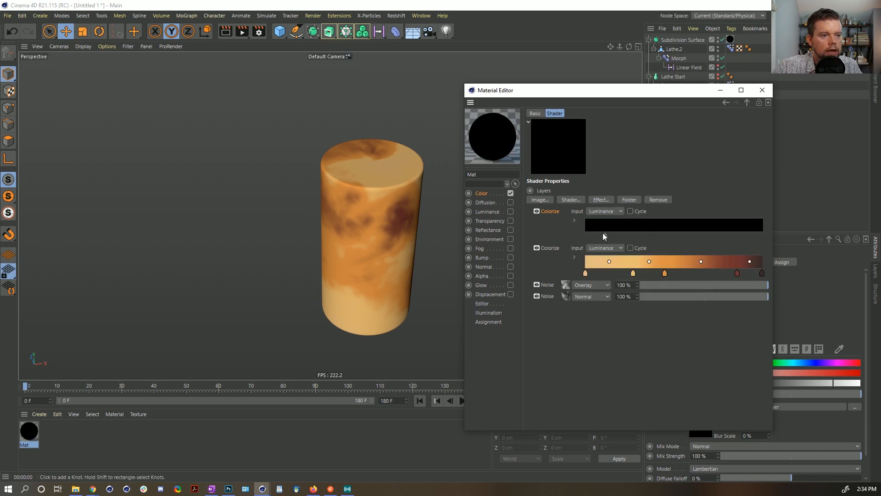
pyautogui.moveTo(612, 271); pyautogui.dragTo(571, 276)
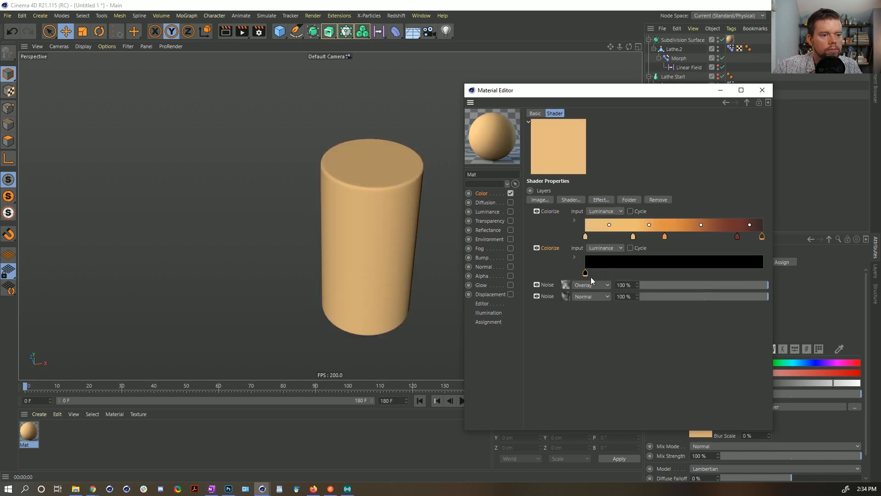
pyautogui.moveTo(651, 274); pyautogui.dragTo(762, 274)
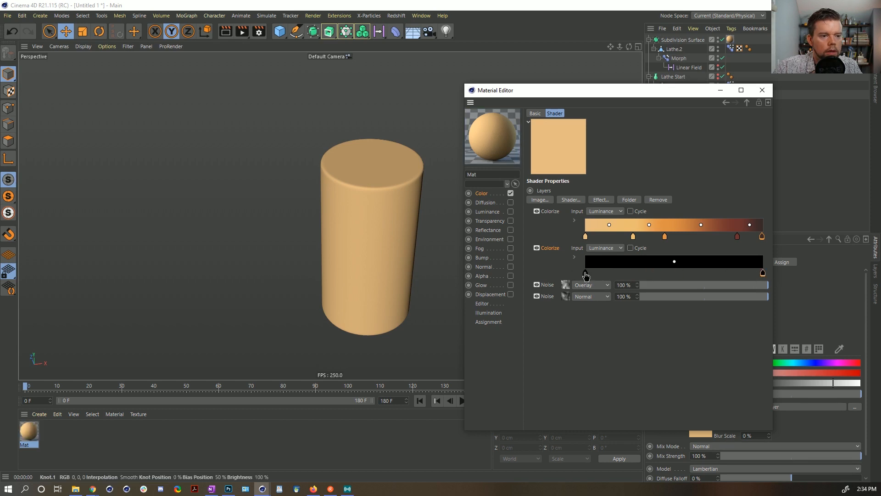
pyautogui.doubleClick(585, 273)
pyautogui.moveTo(632, 302); pyautogui.dragTo(676, 301)
pyautogui.click(570, 316)
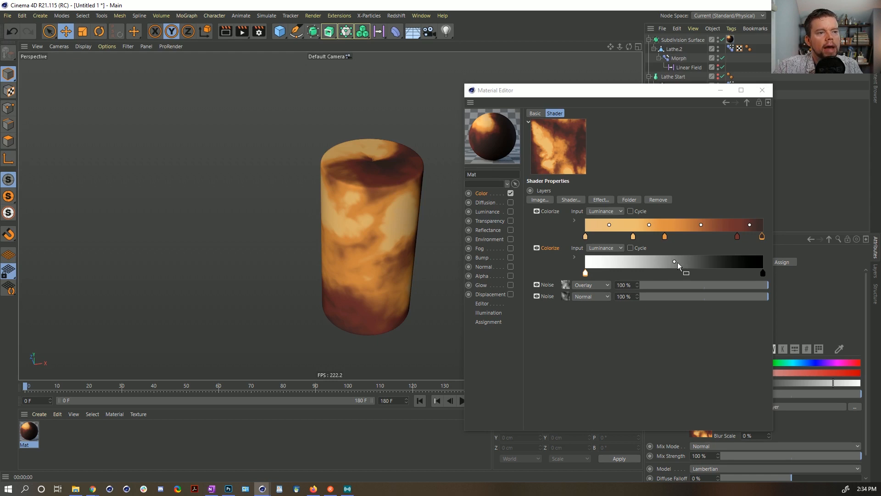
# - Shift the lower gradient's bias toward white and move the upper gradient's orange and reddish-brown knots toward the dark end
pyautogui.moveTo(674, 262)
pyautogui.mouseDown()
pyautogui.moveTo(697, 263)
pyautogui.moveTo(633, 264)
pyautogui.moveTo(708, 266)
pyautogui.moveTo(660, 268)
pyautogui.mouseUp()
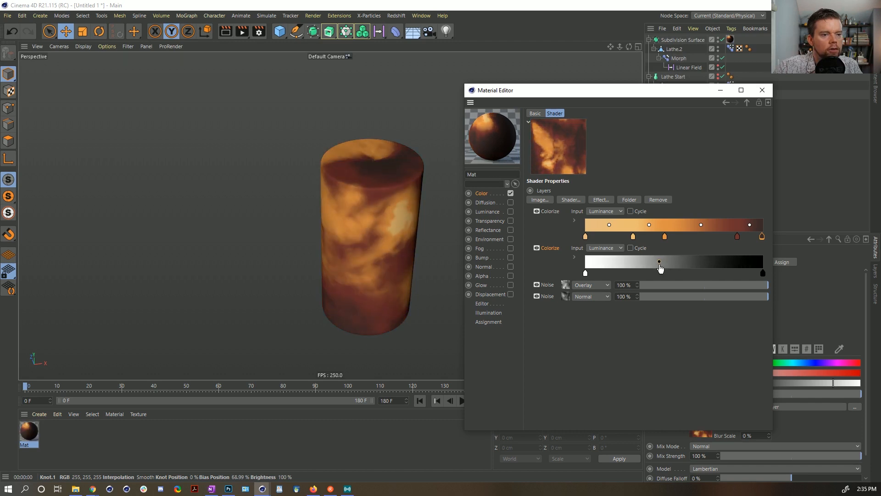
pyautogui.moveTo(664, 236); pyautogui.dragTo(684, 238)
pyautogui.moveTo(737, 237); pyautogui.dragTo(743, 236)
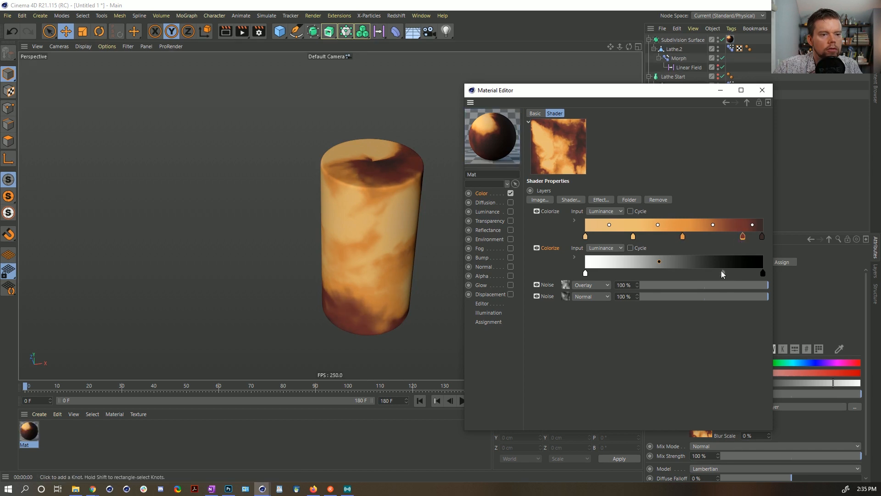
# - Add a gray knot near the black end of the lower Colorize gradient and adjust the bias between white and gray
pyautogui.click(677, 273)
pyautogui.moveTo(679, 274); pyautogui.dragTo(742, 274)
pyautogui.moveTo(651, 264)
pyautogui.mouseDown()
pyautogui.moveTo(615, 264)
pyautogui.moveTo(664, 266)
pyautogui.mouseUp()
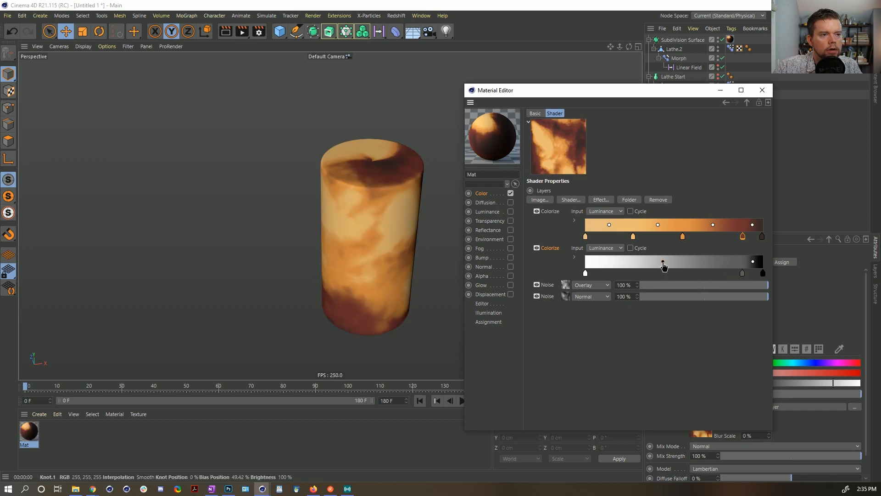
pyautogui.moveTo(741, 274); pyautogui.dragTo(759, 279)
pyautogui.hotkey('ctrl', 'z')
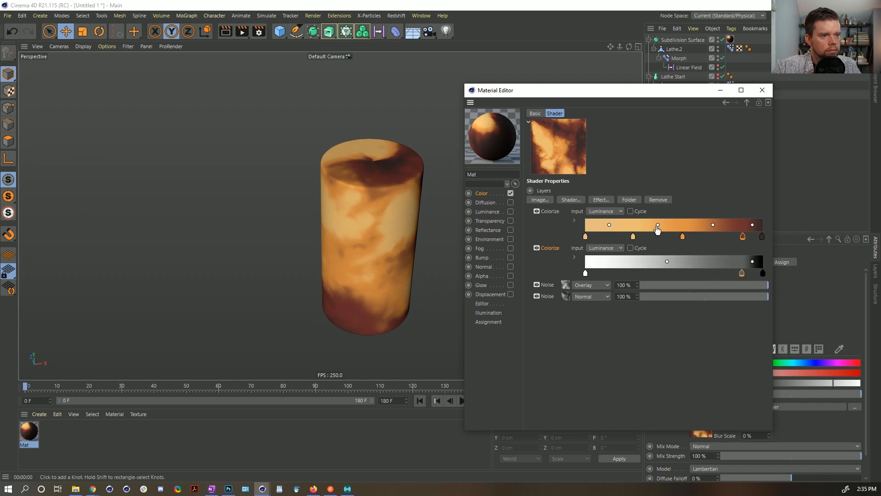
# - Move the upper Colorize gradient's reddish-brown and orange knots further toward its dark end
pyautogui.click(743, 237)
pyautogui.moveTo(743, 237); pyautogui.dragTo(755, 236)
pyautogui.moveTo(682, 236); pyautogui.dragTo(713, 237)
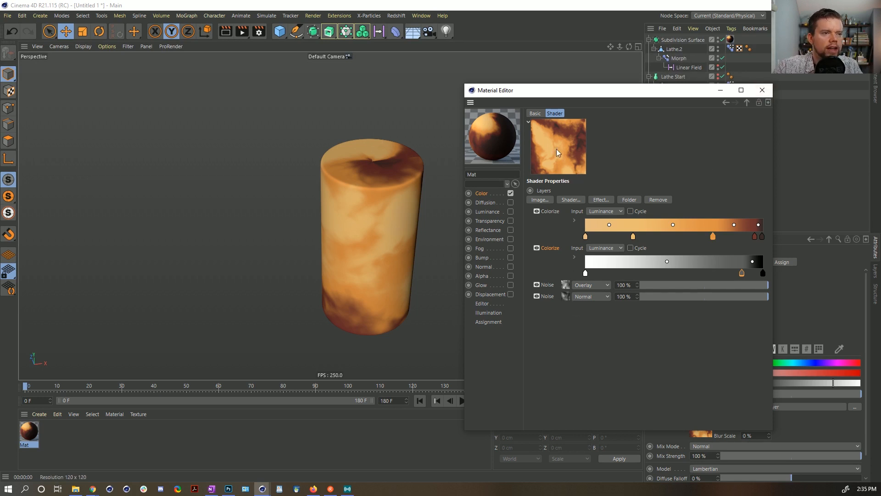
# - Copy the bottom Naki Noise layer to the top of the layer stack and check its shader settings
pyautogui.moveTo(566, 295); pyautogui.dragTo(628, 196)
pyautogui.click(566, 211)
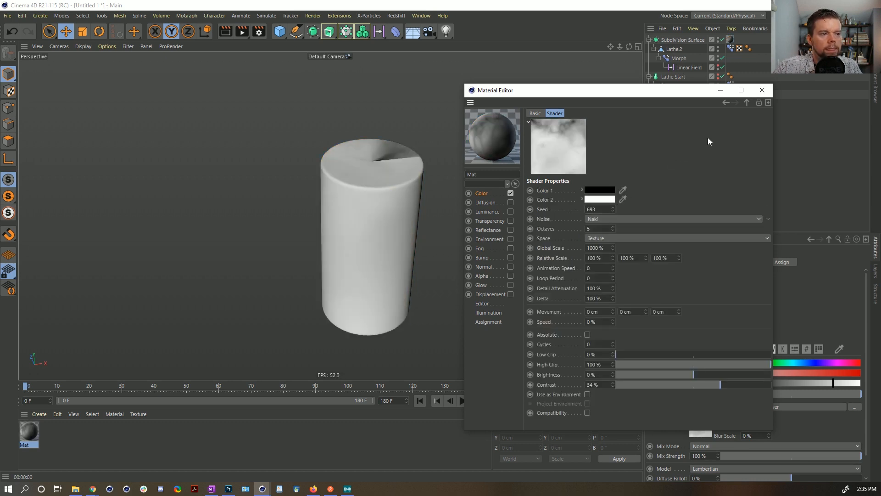
pyautogui.click(746, 103)
# - Set the top Noise layer to Overlay at 50% strength, rendering the perspective view to judge the mix
pyautogui.click(590, 211)
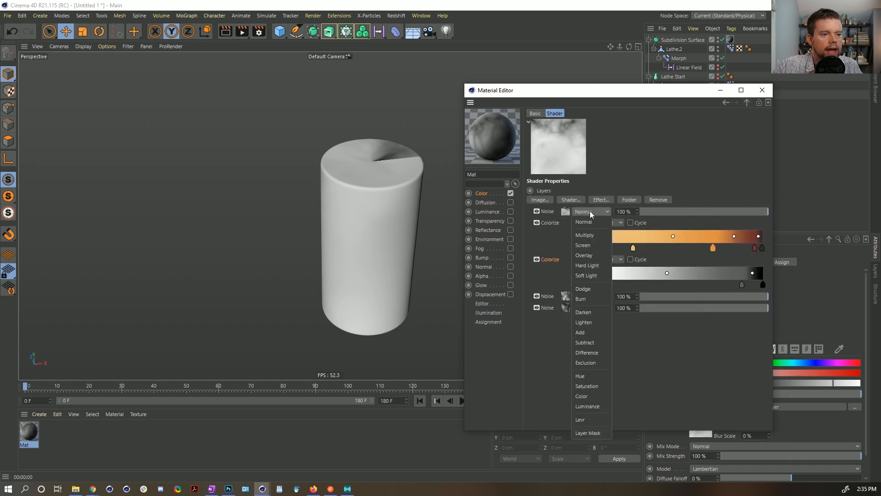
pyautogui.click(590, 248)
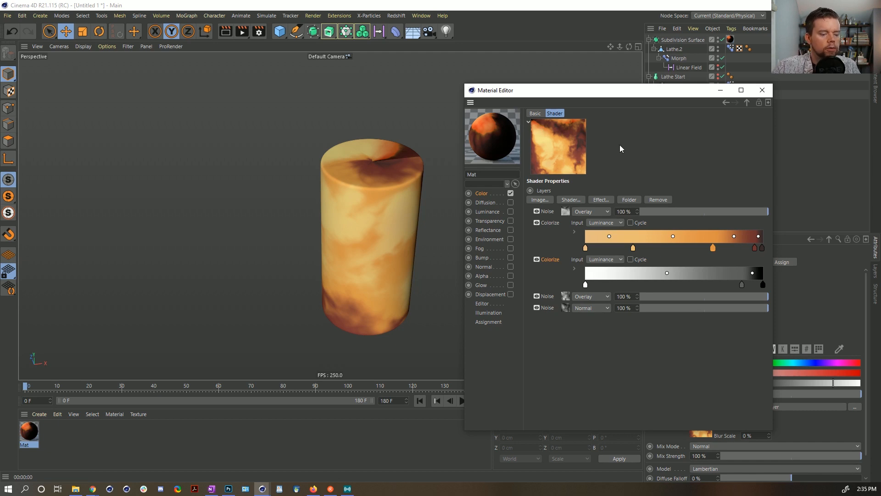
pyautogui.hotkey('ctrl', 'r')
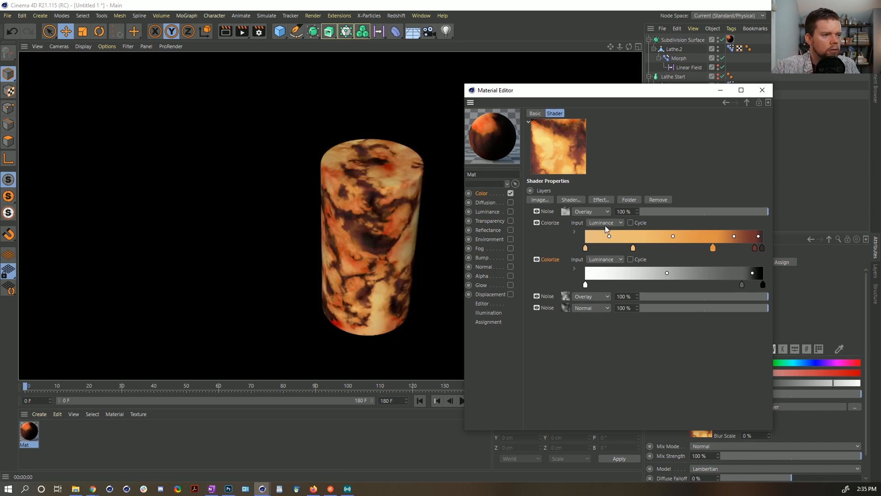
pyautogui.click(704, 212)
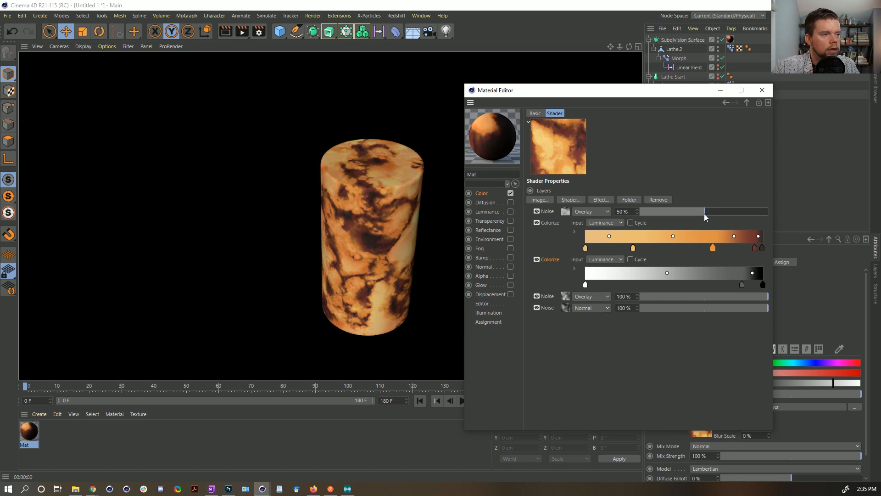
# - Move the lower gradient's gray knot to about 69% and darken the upper gradient's yellowish-tan second knot
pyautogui.moveTo(756, 287)
pyautogui.mouseDown()
pyautogui.moveTo(669, 287)
pyautogui.moveTo(708, 284)
pyautogui.mouseUp()
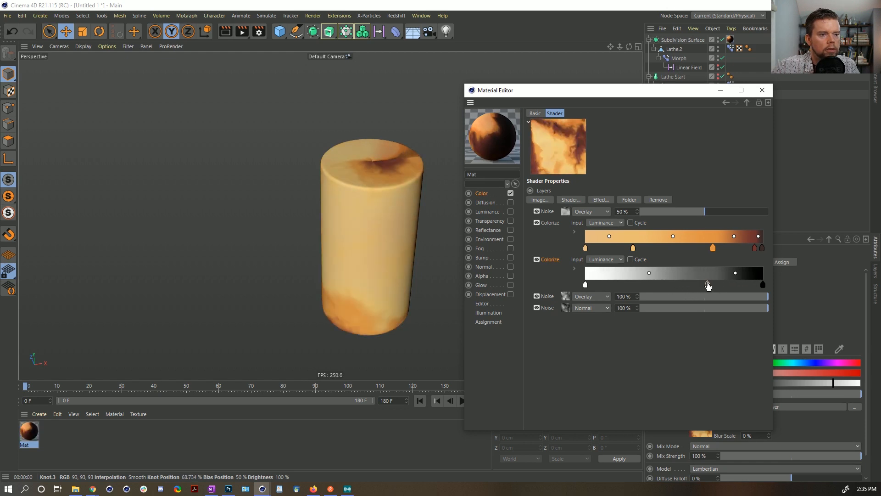
pyautogui.doubleClick(633, 248)
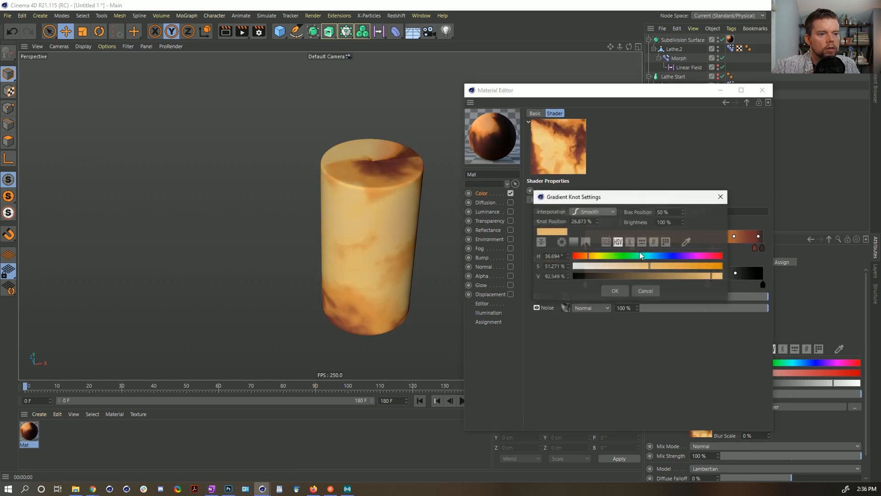
pyautogui.click(691, 275)
pyautogui.click(615, 291)
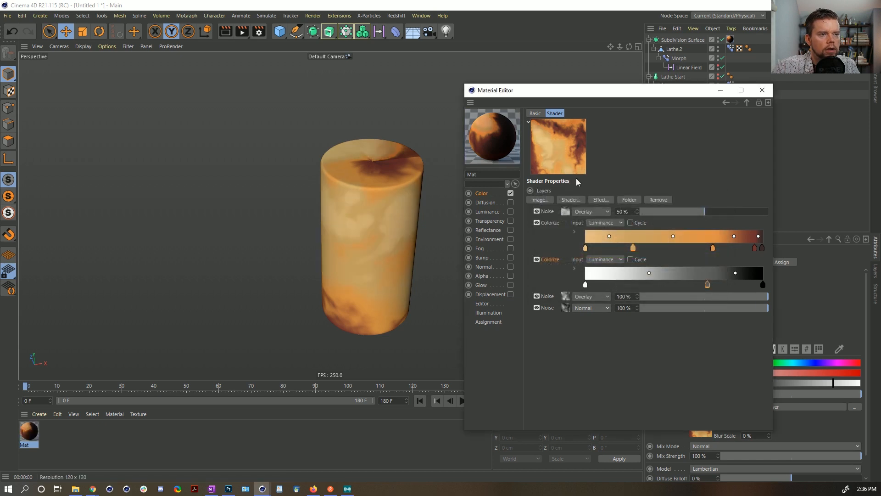
# - Undo the last knot color change and set the upper gradient's yellowish-tan second knot to 49% saturation and 87% value
pyautogui.hotkey('ctrl', 'z')
pyautogui.doubleClick(633, 248)
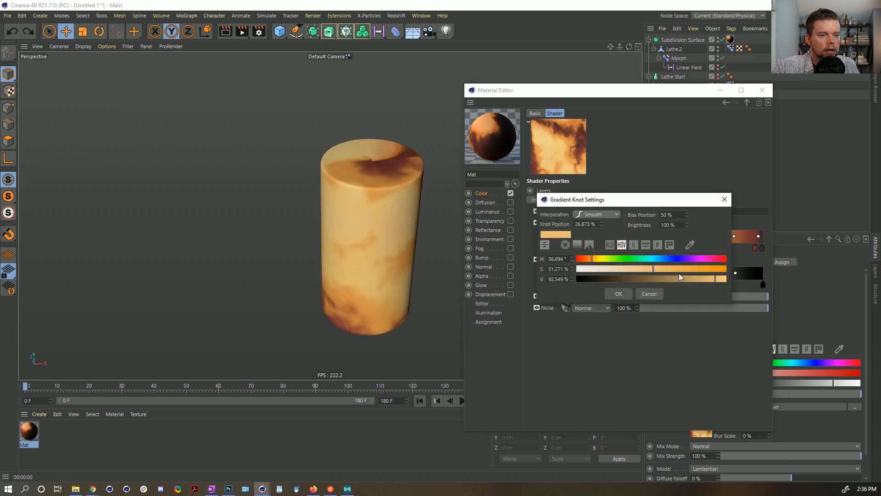
pyautogui.click(650, 269)
pyautogui.click(707, 279)
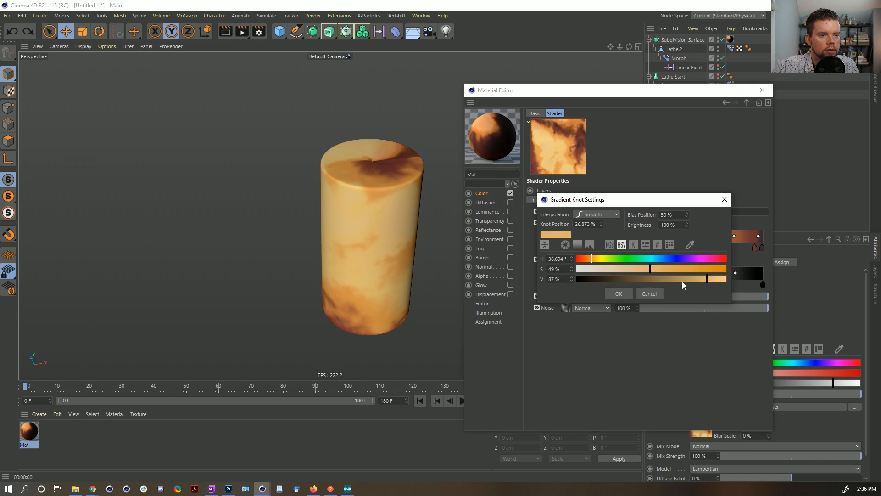
pyautogui.click(619, 293)
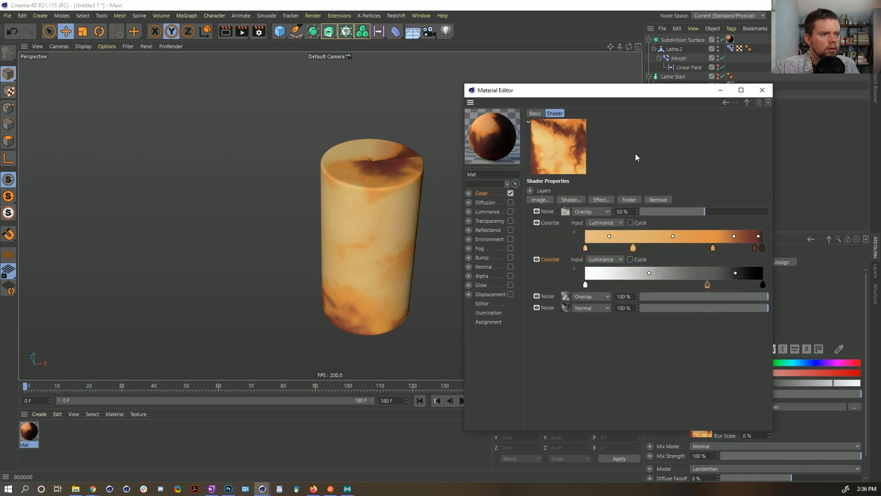
# - Render the perspective view, slide the lower Colorize gradient's gray knot further toward its white end, and close the material settings
pyautogui.hotkey('ctrl', 'r')
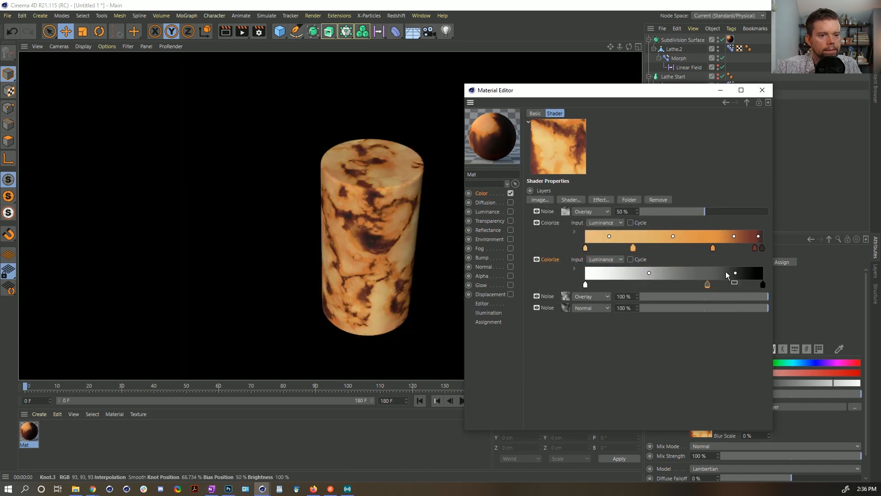
pyautogui.moveTo(708, 286); pyautogui.dragTo(688, 279)
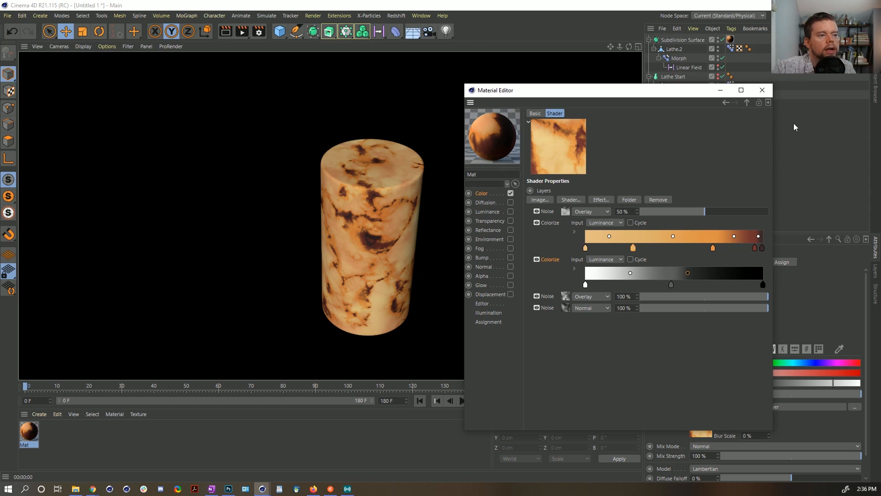
pyautogui.click(762, 89)
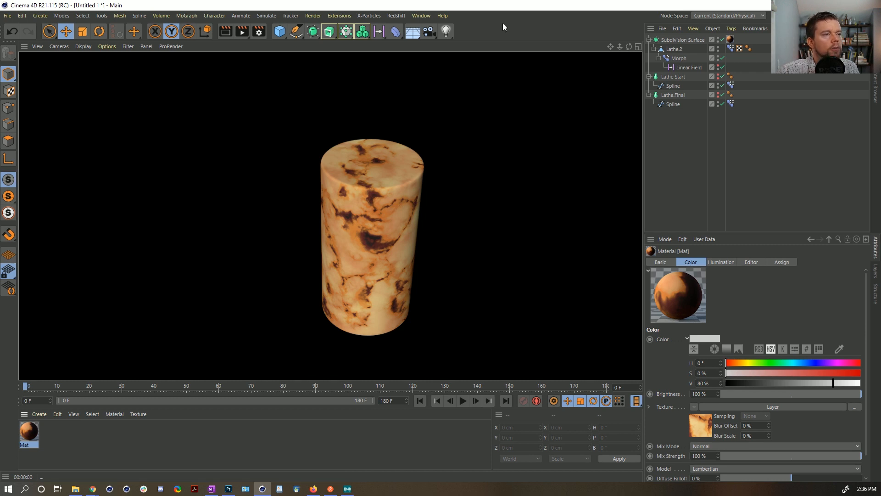
# - Frame the cylinder larger in the perspective view and render the full morph animation to the Picture Viewer
pyautogui.keyDown('alt'); pyautogui.moveTo(401, 203); pyautogui.dragTo(388, 187, button='middle'); pyautogui.keyUp('alt')
pyautogui.keyDown('alt'); pyautogui.moveTo(340, 196); pyautogui.dragTo(377, 186, button='right'); pyautogui.keyUp('alt')
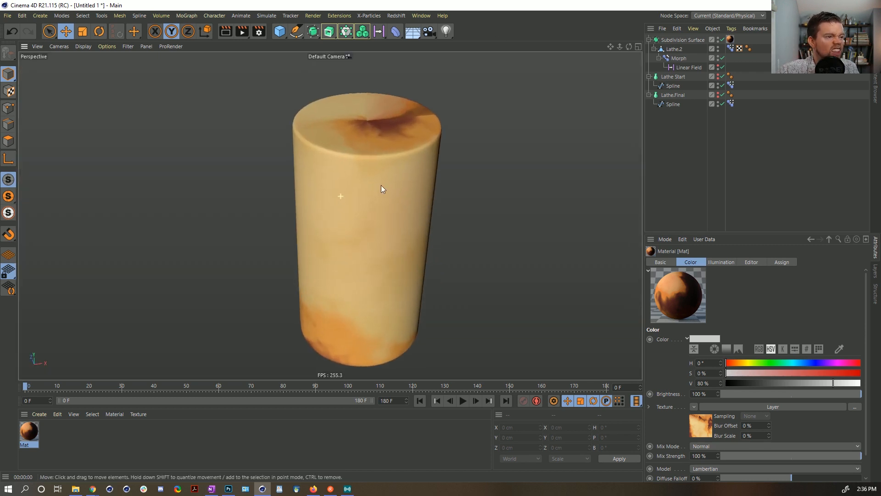
pyautogui.keyDown('alt'); pyautogui.moveTo(376, 184); pyautogui.dragTo(341, 175, button='middle'); pyautogui.keyUp('alt')
pyautogui.keyDown('alt'); pyautogui.moveTo(341, 174); pyautogui.dragTo(343, 172, button='right'); pyautogui.keyUp('alt')
pyautogui.click(242, 31)
pyautogui.click(473, 278)
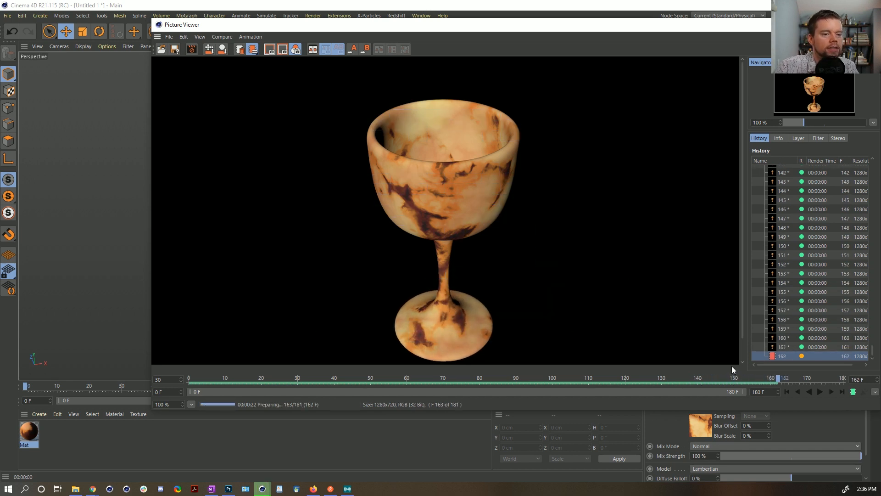
# - Scrub and play the rendered cylinder-to-goblet sequence up to its last frame, then close the Picture Viewer
pyautogui.moveTo(736, 377); pyautogui.dragTo(174, 376)
pyautogui.click(818, 392)
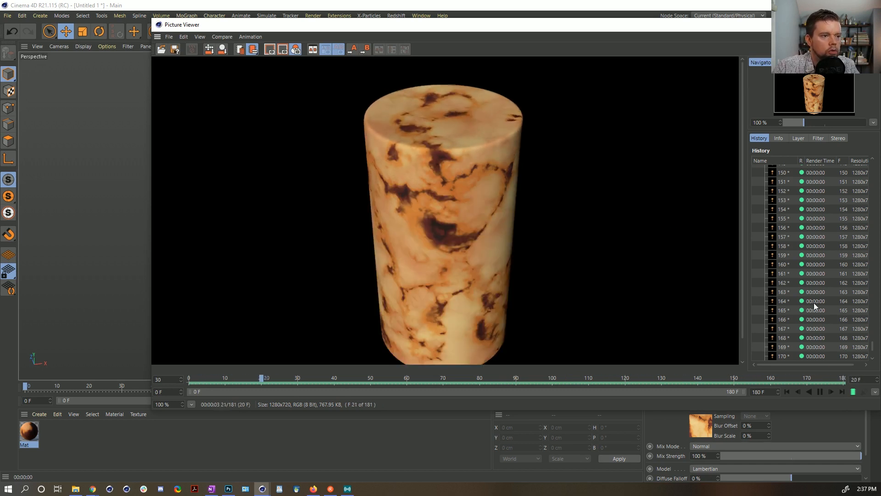
pyautogui.click(819, 392)
pyautogui.moveTo(775, 380)
pyautogui.mouseDown()
pyautogui.moveTo(204, 358)
pyautogui.moveTo(541, 376)
pyautogui.moveTo(846, 376)
pyautogui.mouseUp()
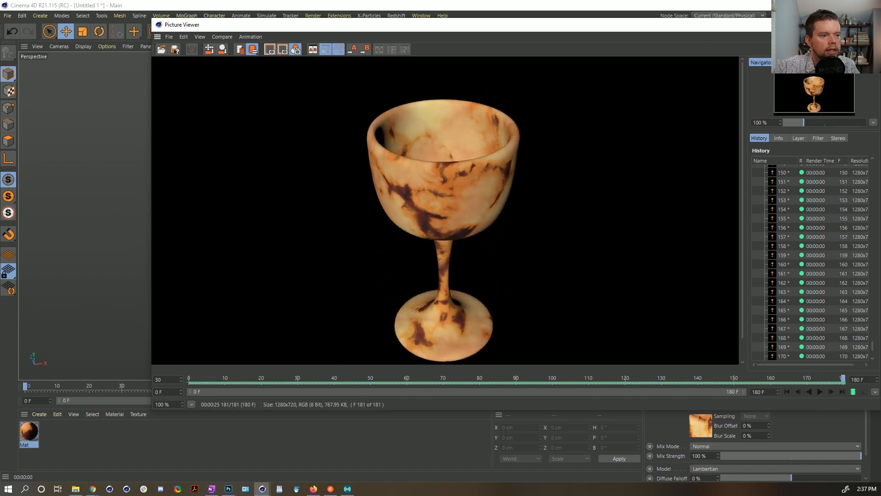
pyautogui.click(870, 25)
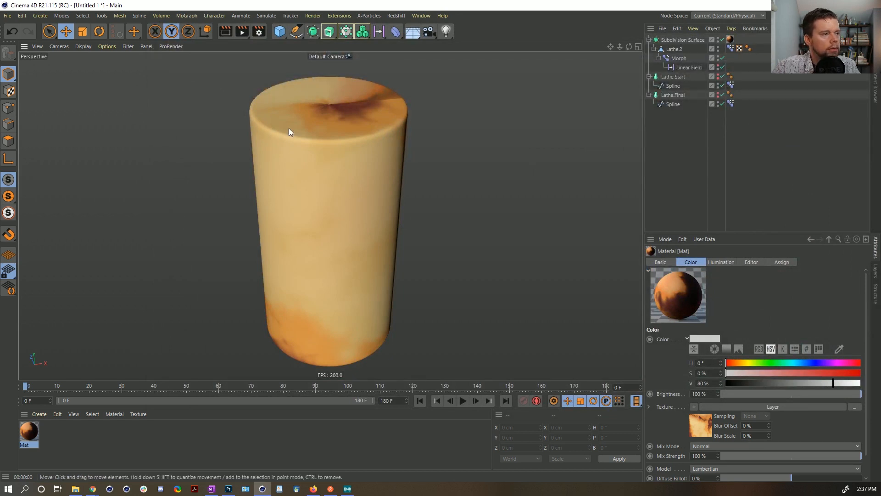
pyautogui.click(680, 41)
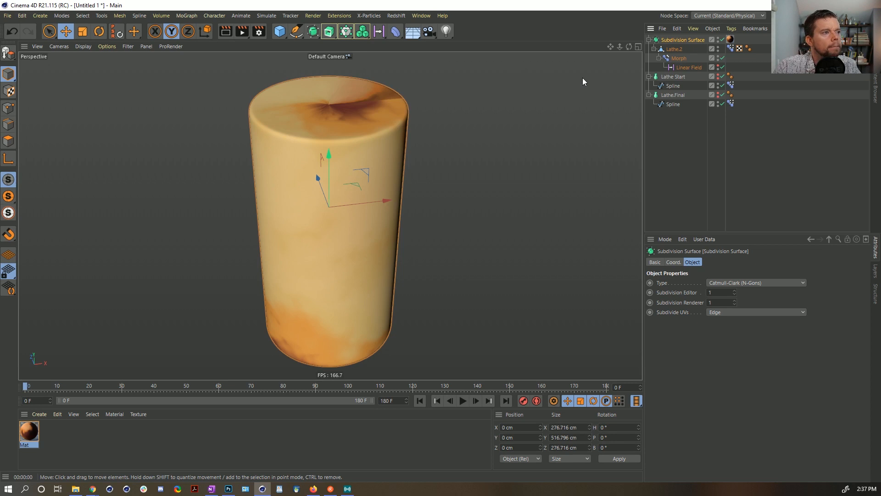
pyautogui.click(312, 16)
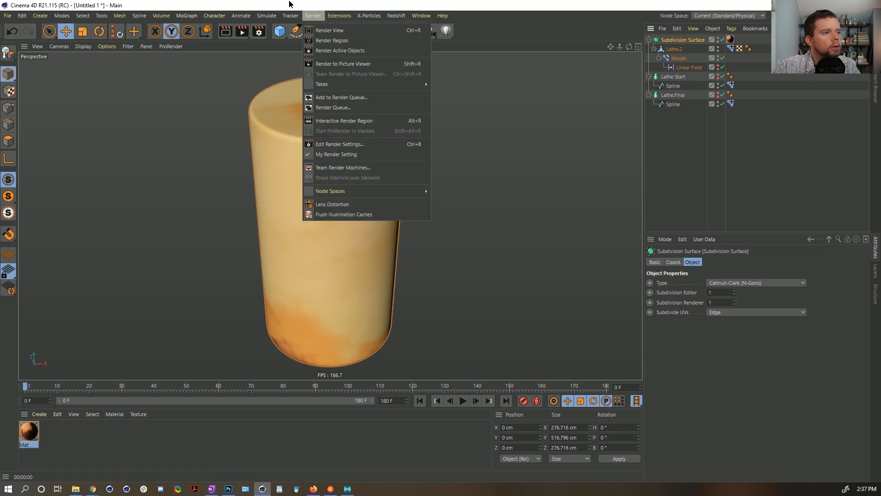
pyautogui.click(317, 30)
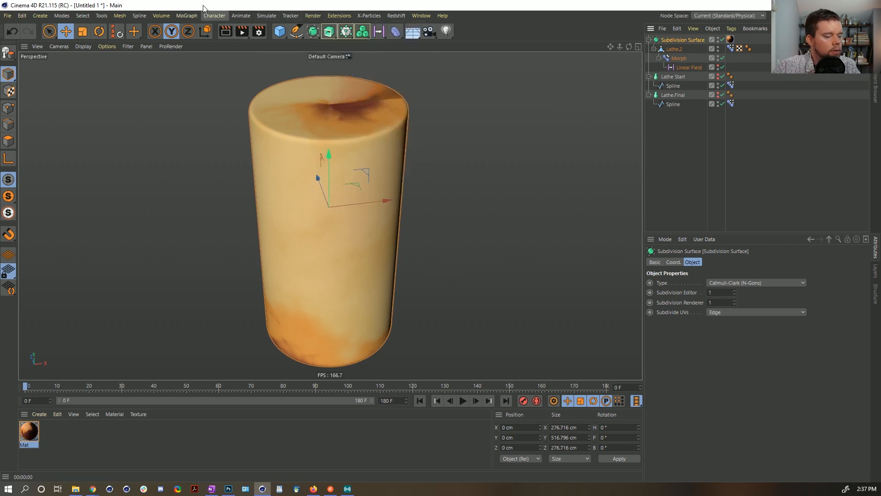
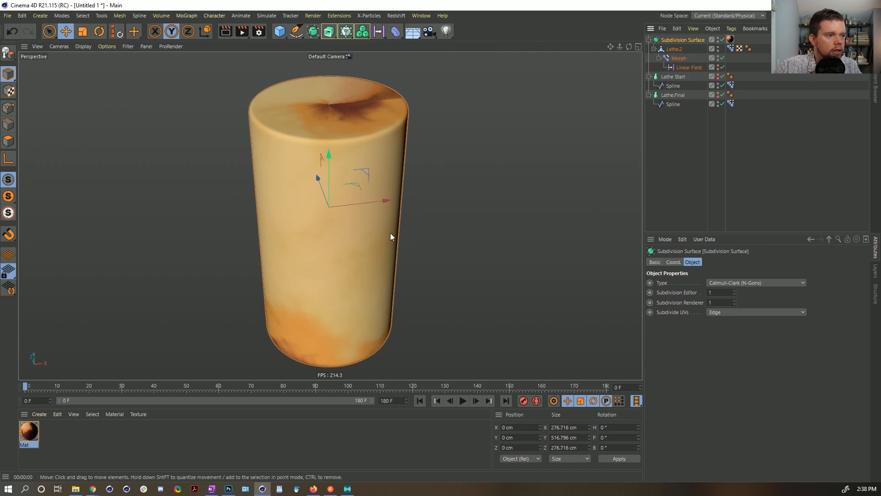
# - Play part of the morph animation in the viewport and return to frame 0
pyautogui.click(463, 401)
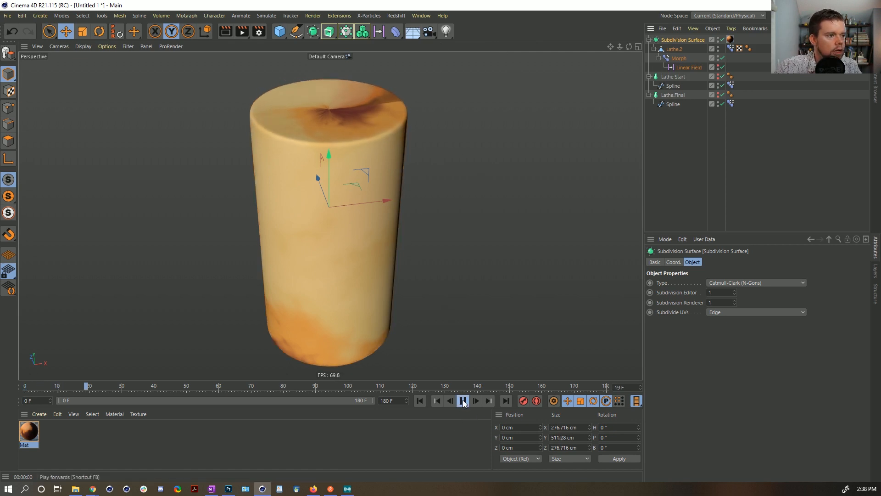
pyautogui.click(462, 401)
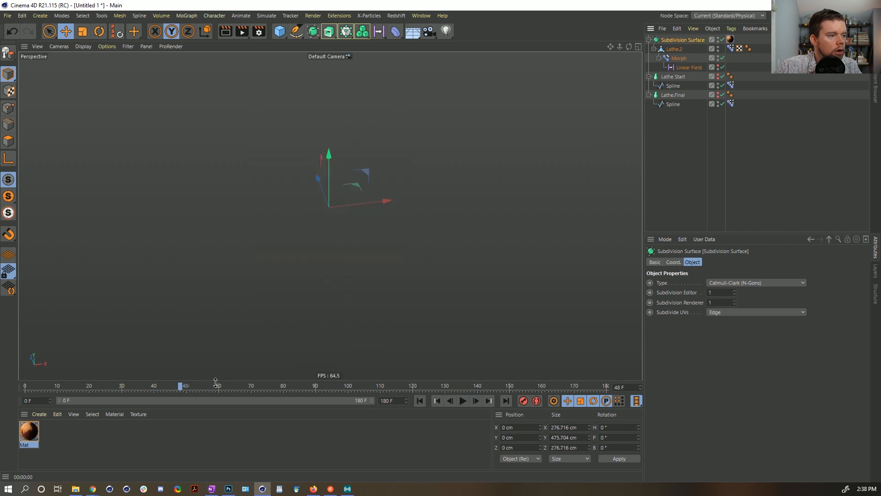
pyautogui.moveTo(194, 384); pyautogui.dragTo(23, 388)
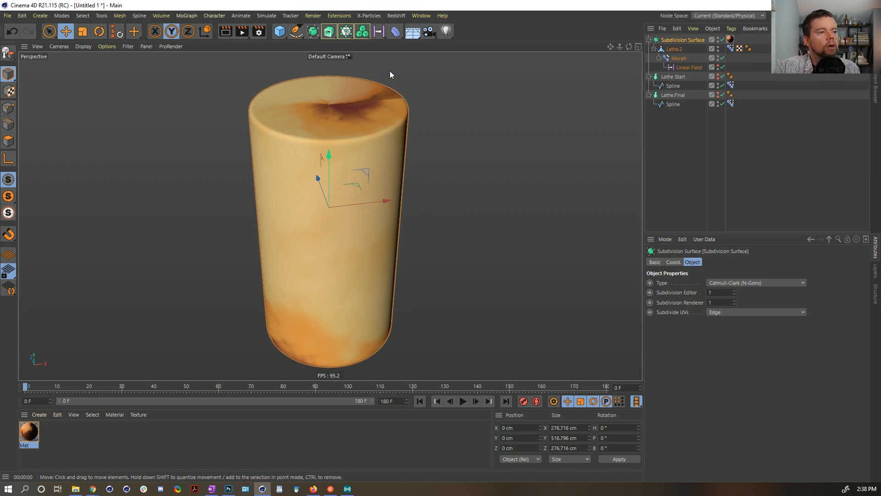
# - Select the Morph deformer's Linear Field and review its Field and Remapping settings with the whole cylinder in view
pyautogui.click(685, 68)
pyautogui.keyDown('alt'); pyautogui.moveTo(406, 102); pyautogui.dragTo(378, 111, button='right'); pyautogui.keyUp('alt')
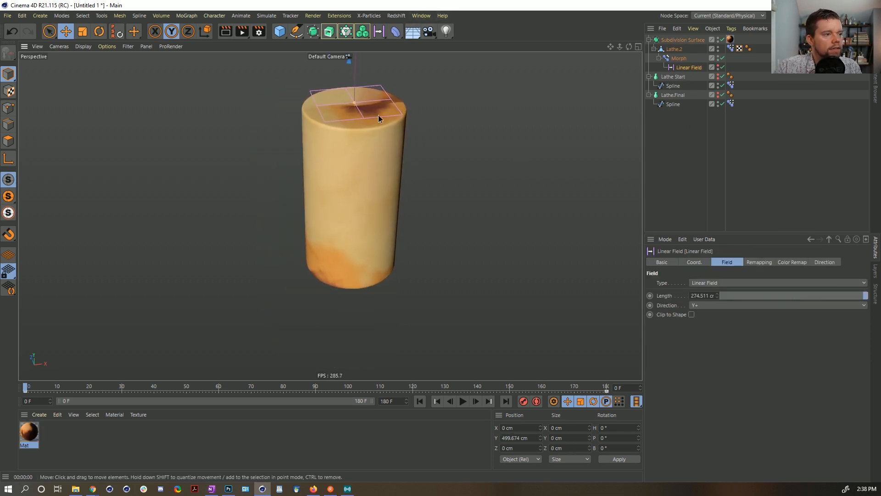
pyautogui.keyDown('alt'); pyautogui.moveTo(385, 112); pyautogui.dragTo(397, 174, button='middle'); pyautogui.keyUp('alt')
pyautogui.keyDown('alt'); pyautogui.moveTo(415, 177); pyautogui.dragTo(398, 182, button='right'); pyautogui.keyUp('alt')
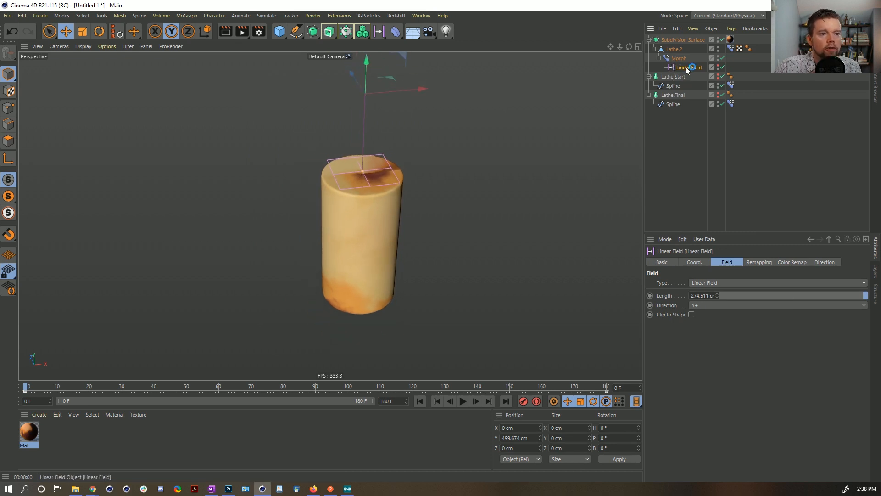
pyautogui.click(761, 262)
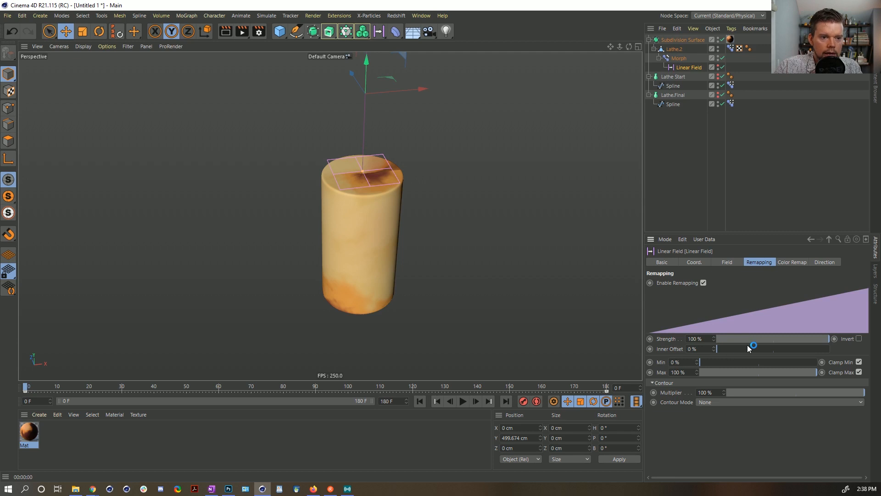
pyautogui.click(694, 338)
pyautogui.click(726, 262)
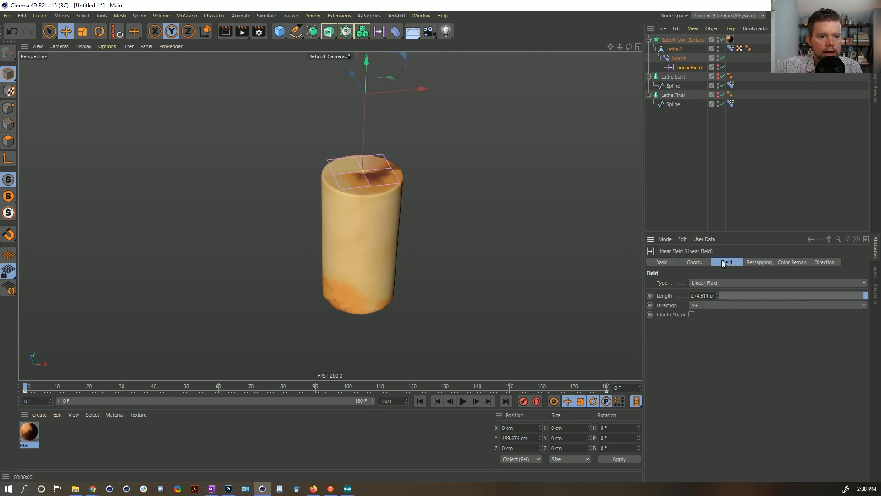
pyautogui.click(706, 263)
pyautogui.click(754, 262)
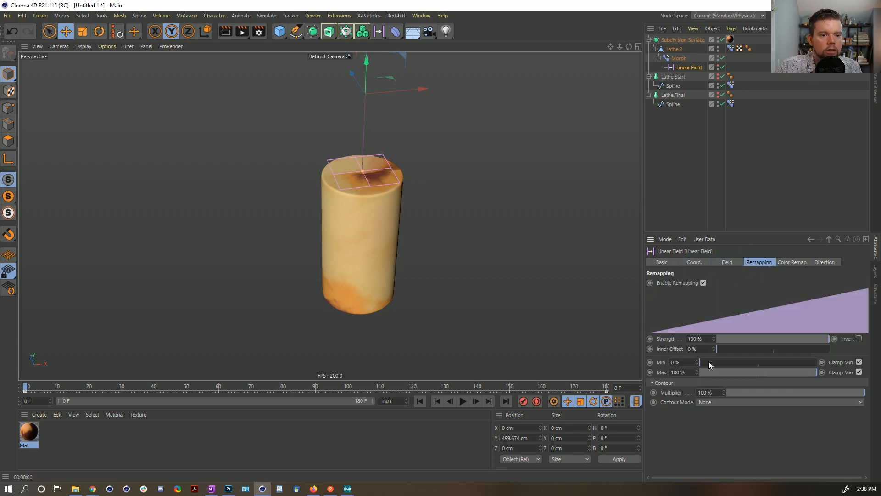
# - Try a 33% remapping strength on the Linear Field and lower the field past the cylinder to test a partial morph
pyautogui.click(708, 341)
pyautogui.write('1')
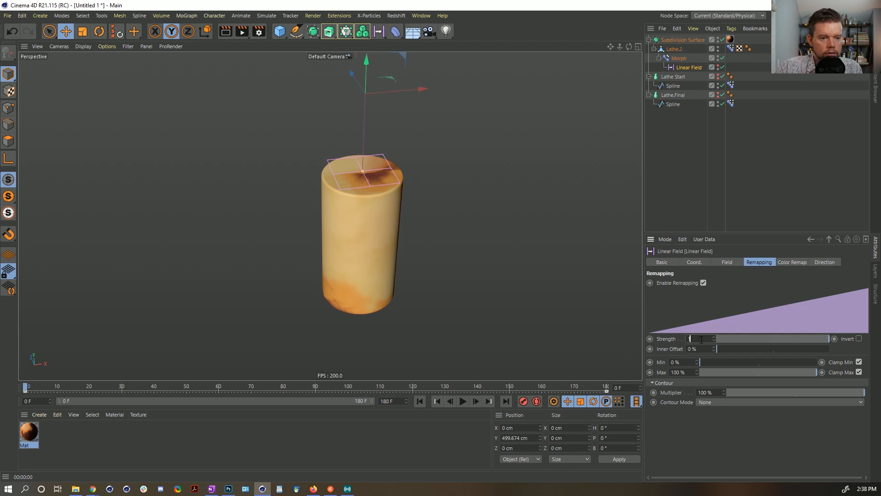
pyautogui.write('33')
pyautogui.press('Return')
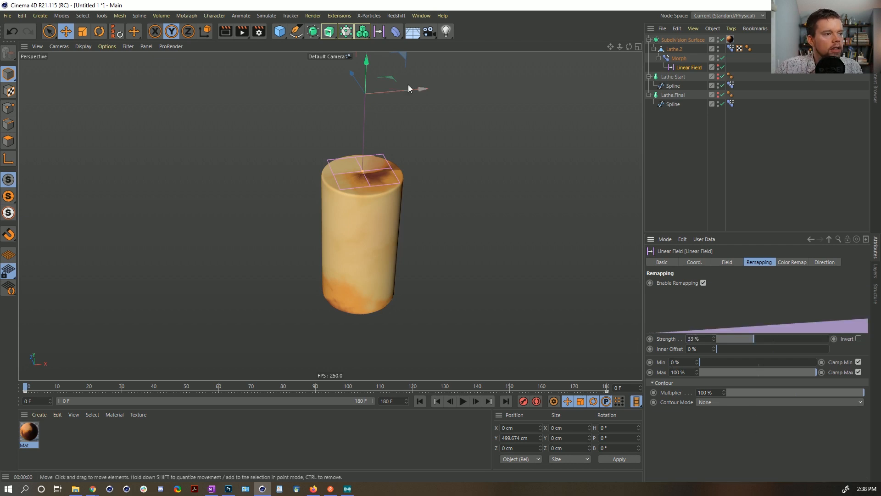
pyautogui.moveTo(366, 65); pyautogui.dragTo(324, 364)
# - Restore the Linear Field's remapping strength to 100%, limit its Max to 33%, and raise the field to the goblet's base to check
pyautogui.moveTo(753, 338); pyautogui.dragTo(877, 351)
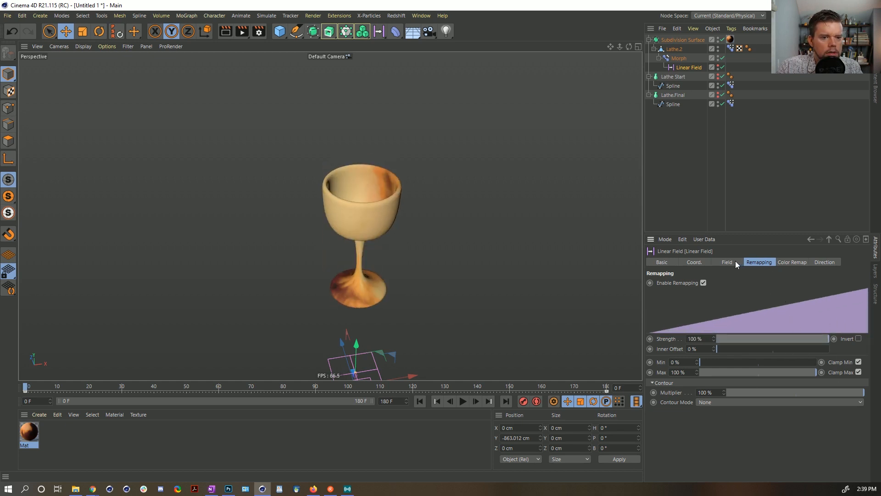
pyautogui.click(688, 362)
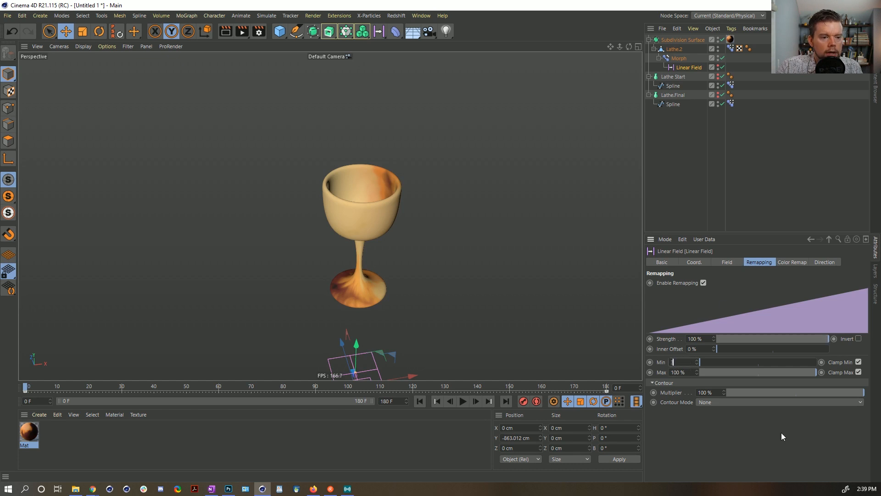
pyautogui.rightClick(696, 362)
pyautogui.moveTo(696, 372); pyautogui.dragTo(712, 384)
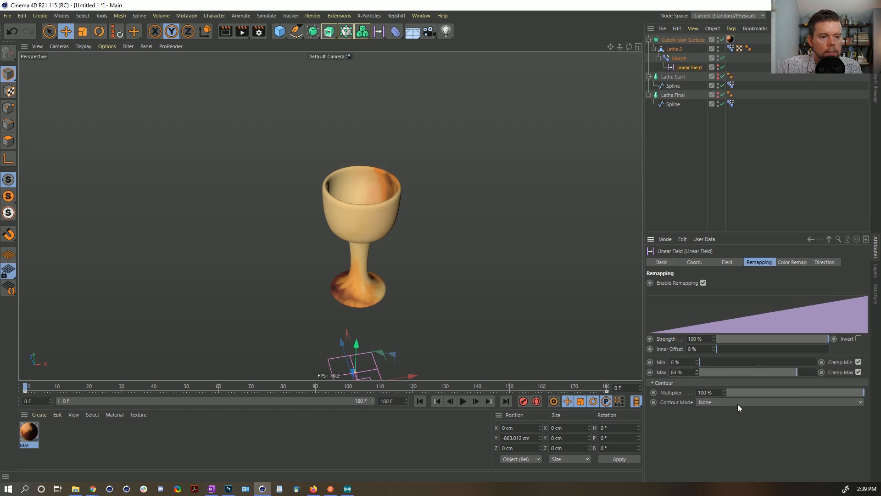
pyautogui.moveTo(365, 345); pyautogui.dragTo(291, 279)
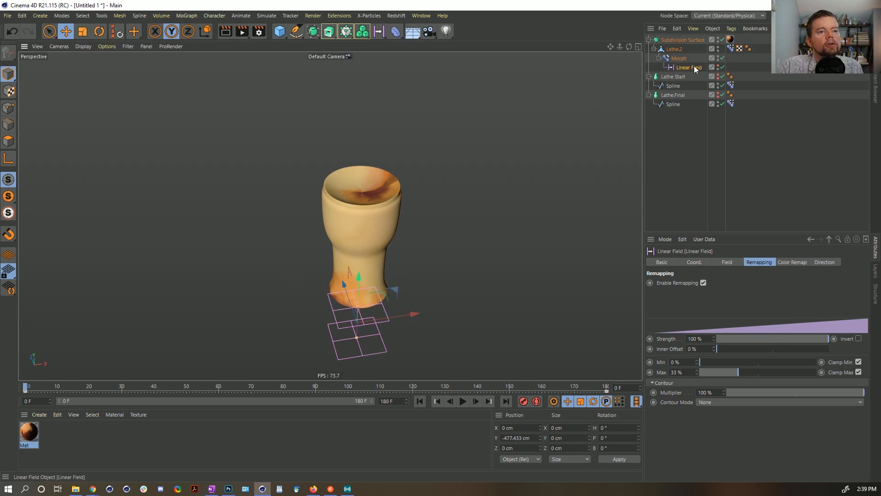
# - Duplicate the Linear Field and add the copy to the Morph deformer's falloff with Add blending
pyautogui.keyDown('ctrl'); pyautogui.moveTo(688, 70); pyautogui.dragTo(690, 72); pyautogui.keyUp('ctrl')
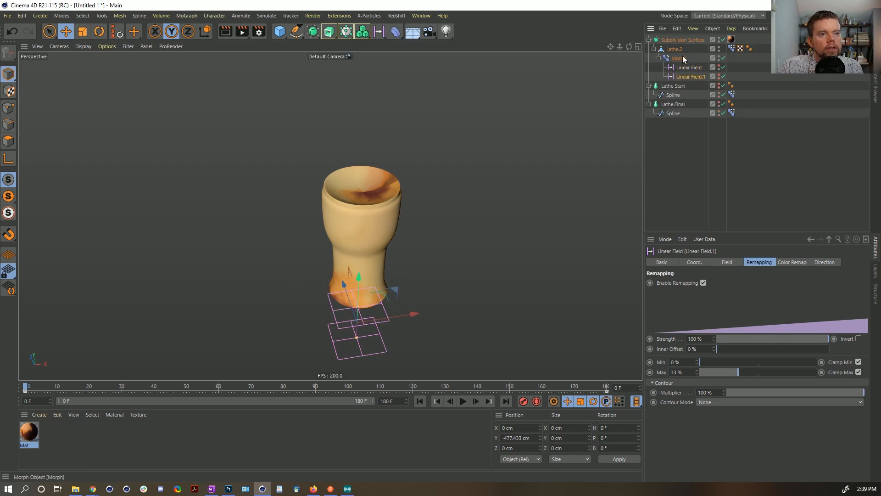
pyautogui.click(680, 60)
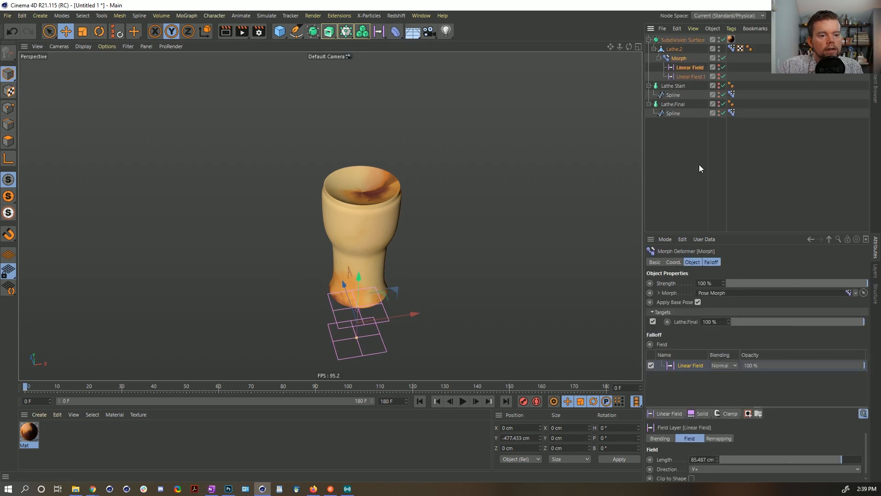
pyautogui.moveTo(680, 365); pyautogui.dragTo(687, 362)
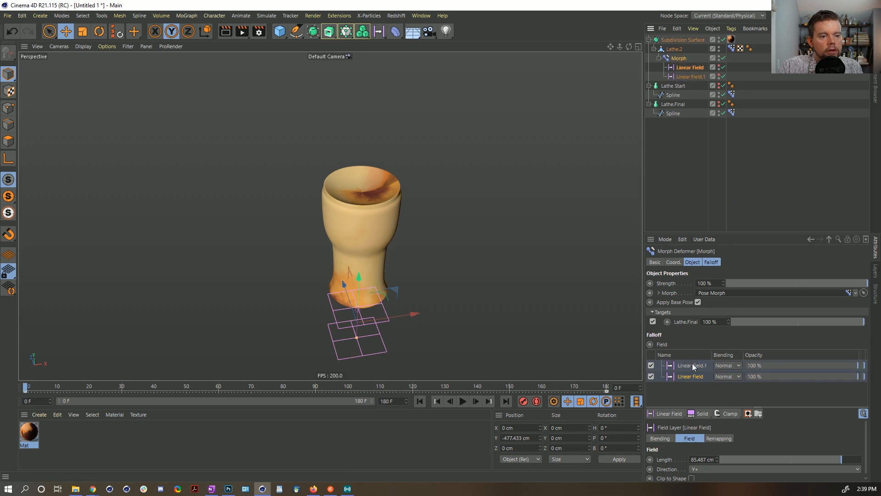
pyautogui.click(728, 366)
pyautogui.click(730, 448)
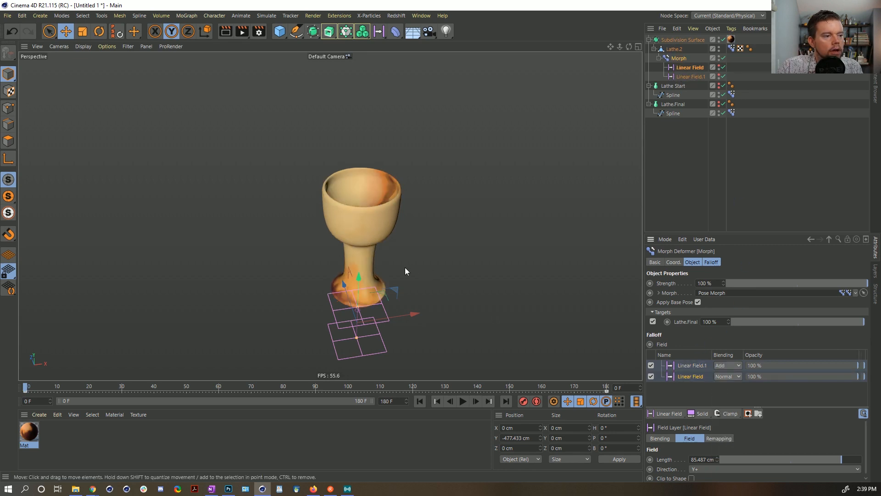
# - Raise the original Linear Field above the cylinder, then select both linear fields and display their coordinates
pyautogui.moveTo(357, 274); pyautogui.dragTo(706, 85)
pyautogui.click(701, 75)
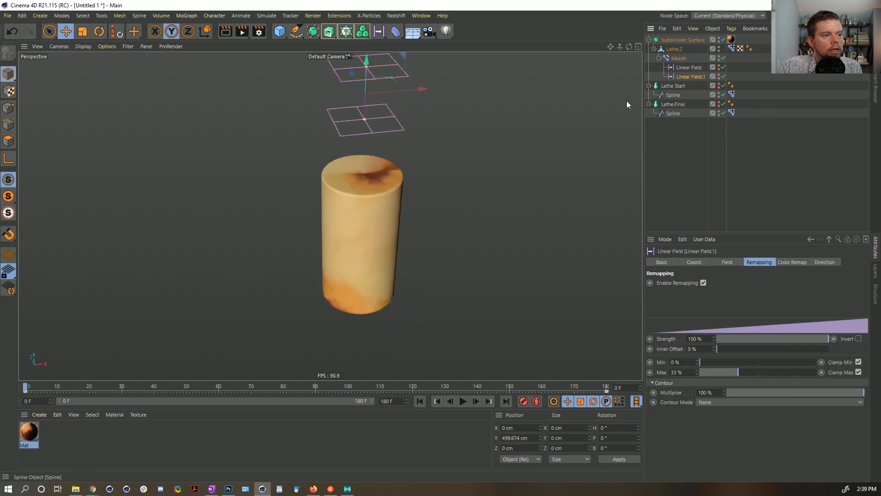
pyautogui.keyDown('ctrl'); pyautogui.click(689, 68); pyautogui.keyUp('ctrl')
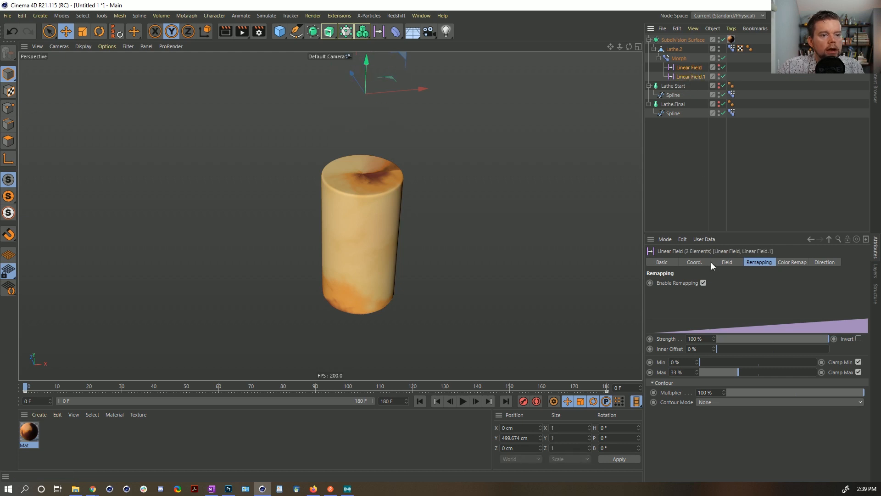
pyautogui.click(695, 261)
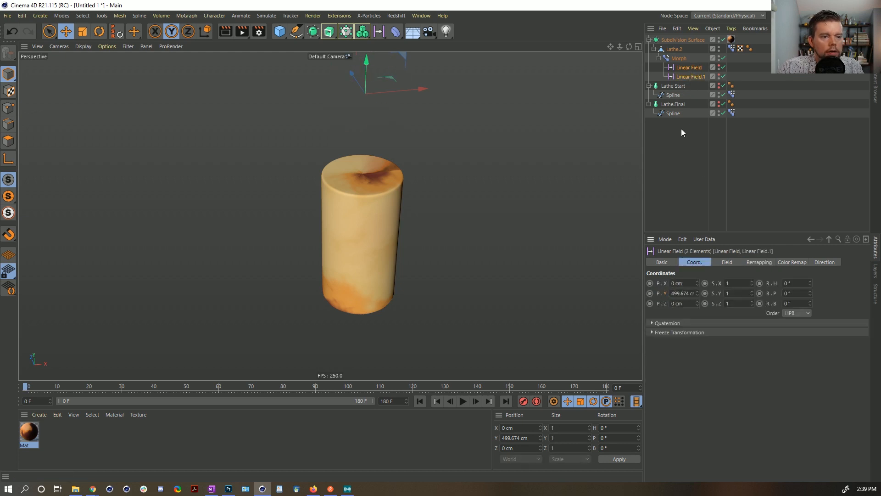
# - Lower the original Linear Field and then Linear Field.1 past the object's base to test the two-stage morph
pyautogui.click(679, 68)
pyautogui.moveTo(362, 62); pyautogui.dragTo(363, 317)
pyautogui.click(693, 77)
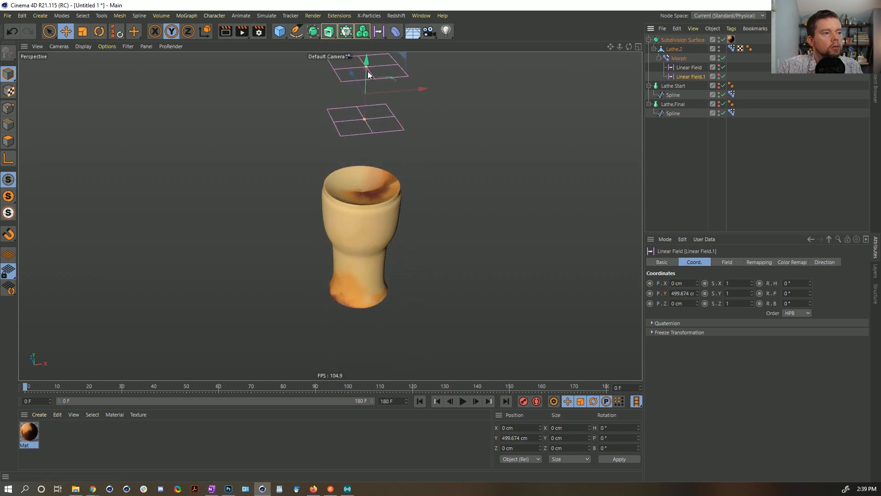
pyautogui.moveTo(363, 69); pyautogui.dragTo(339, 289)
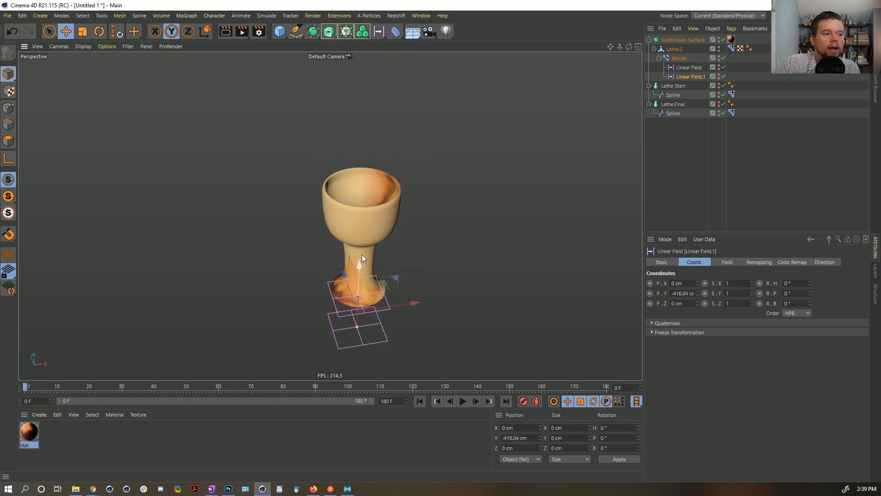
# - Duplicate Linear Field.1 and add the copy to the Morph deformer's falloff with Add blending
pyautogui.keyDown('ctrl'); pyautogui.moveTo(688, 77); pyautogui.dragTo(687, 80); pyautogui.keyUp('ctrl')
pyautogui.click(689, 67)
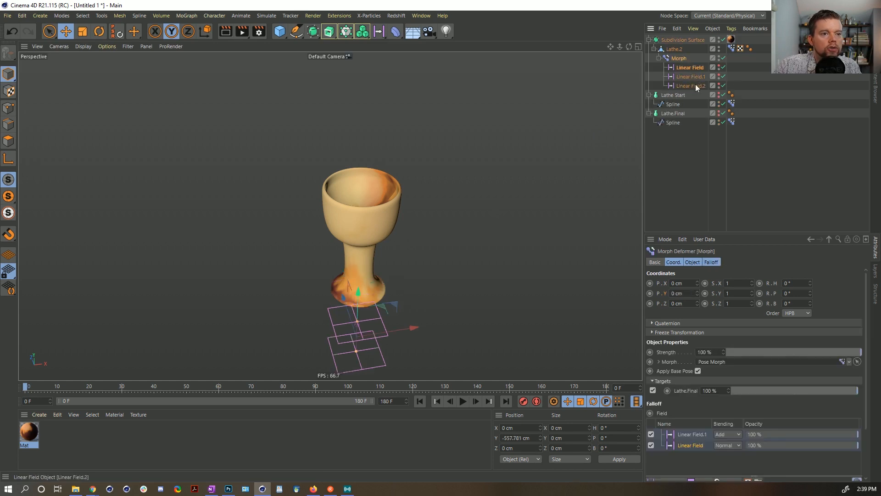
pyautogui.moveTo(704, 428); pyautogui.dragTo(701, 431)
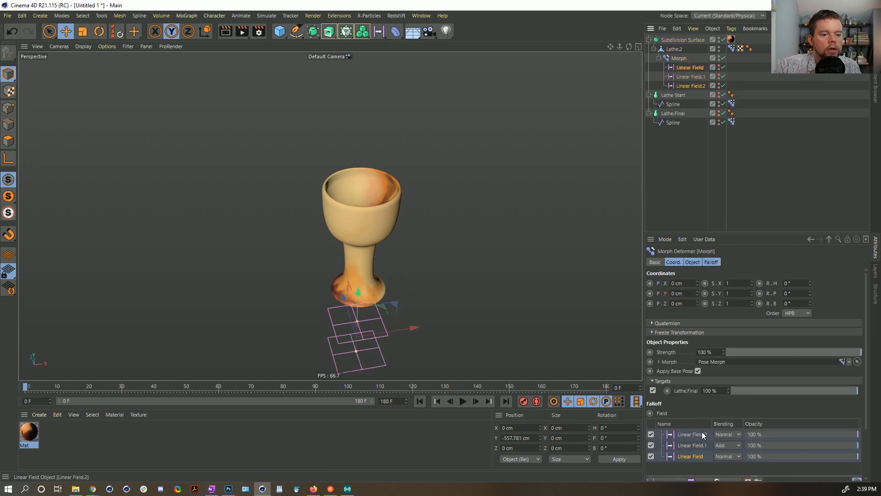
pyautogui.click(731, 435)
pyautogui.click(733, 448)
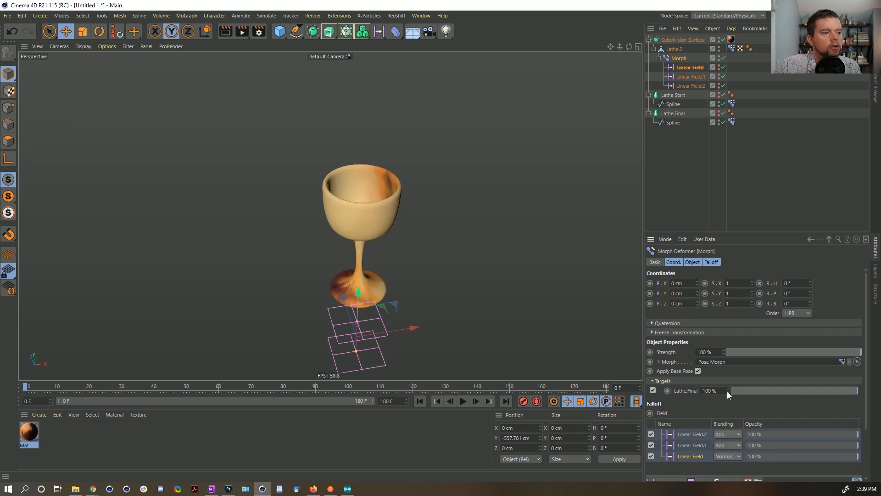
# - Test the three-stage morph by moving Linear Field and Linear Field.2 above and below the goblet, undoing the first two moves
pyautogui.moveTo(358, 294); pyautogui.dragTo(366, 94)
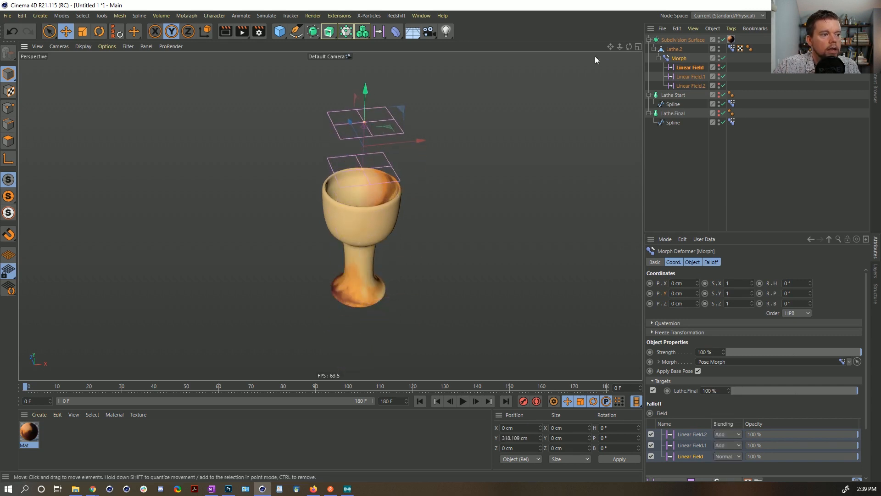
pyautogui.hotkey('ctrl', 'z')
pyautogui.click(691, 85)
pyautogui.moveTo(358, 271); pyautogui.dragTo(347, 58)
pyautogui.hotkey('ctrl', 'z')
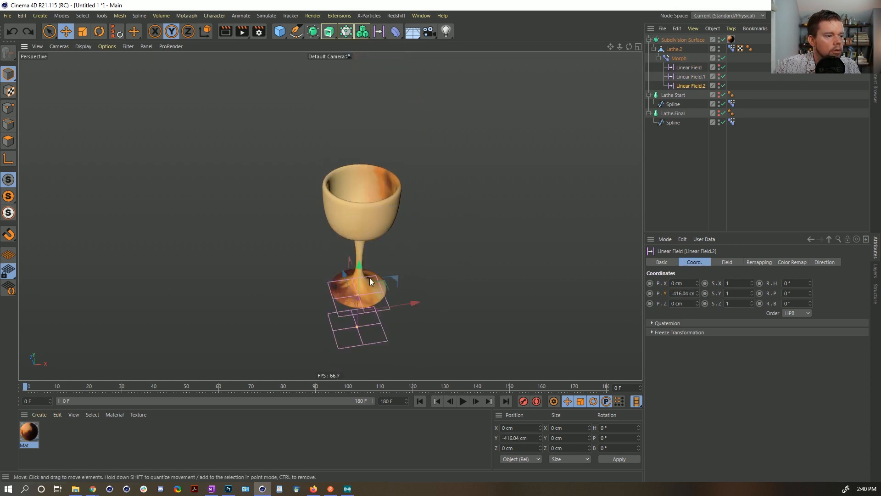
pyautogui.moveTo(360, 268); pyautogui.dragTo(354, 327)
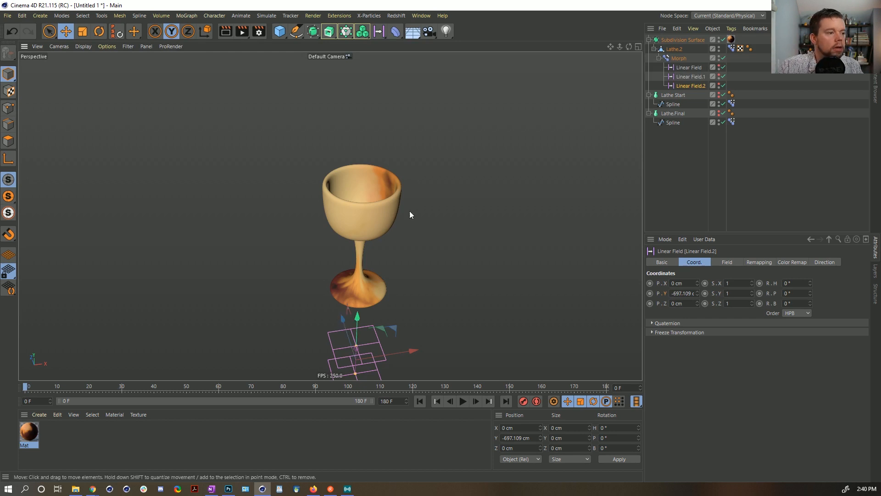
pyautogui.moveTo(357, 345); pyautogui.dragTo(353, 133)
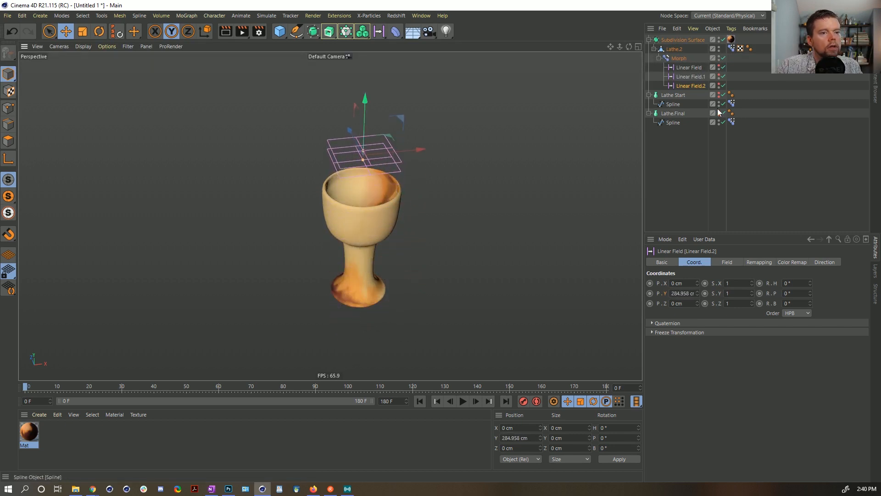
# - Set the length of all three linear fields to 17.15 cm
pyautogui.click(723, 262)
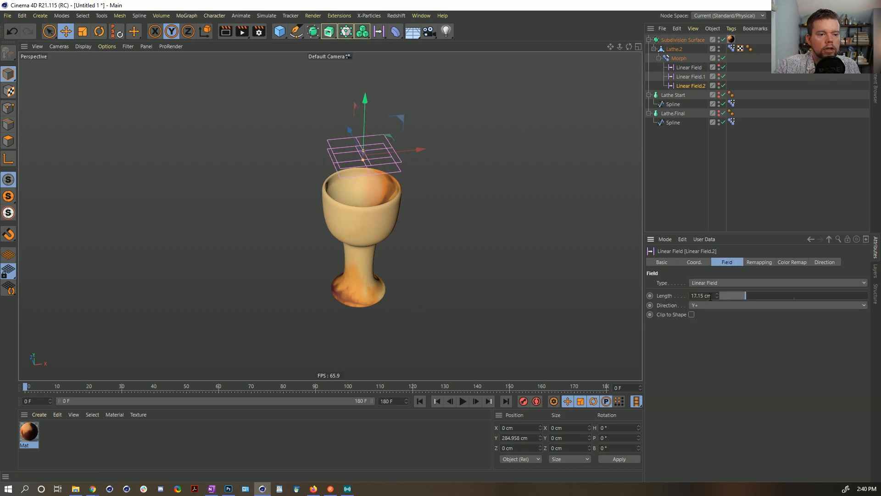
pyautogui.keyDown('shift'); pyautogui.click(688, 67); pyautogui.keyUp('shift')
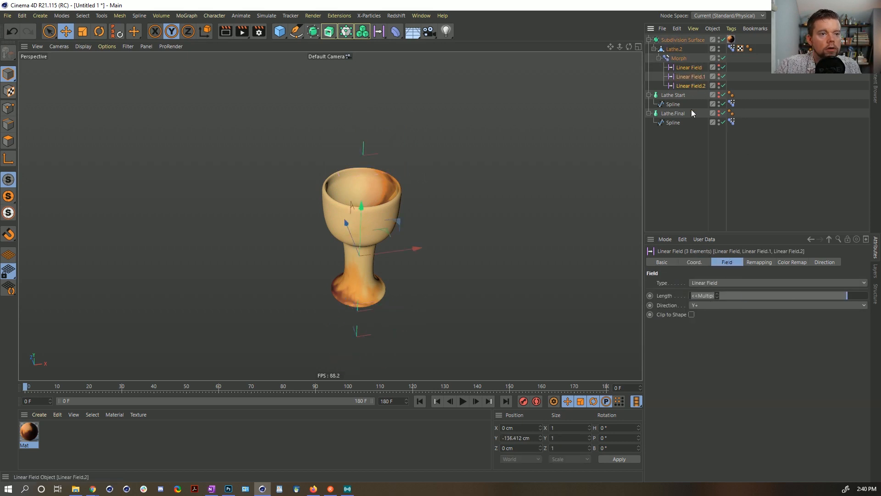
pyautogui.press('Return')
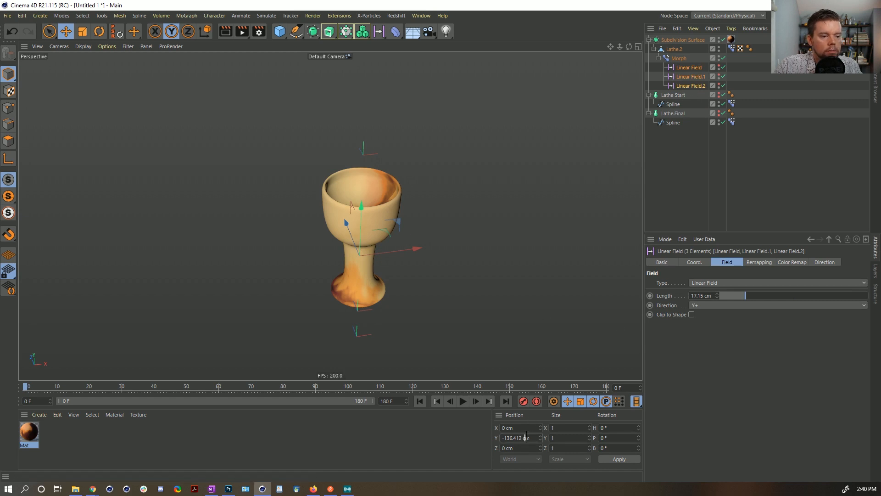
# - Align all three linear fields at Y position 0 cm, then raise them together to about 249.7 cm at the cylinder's top
pyautogui.click(694, 263)
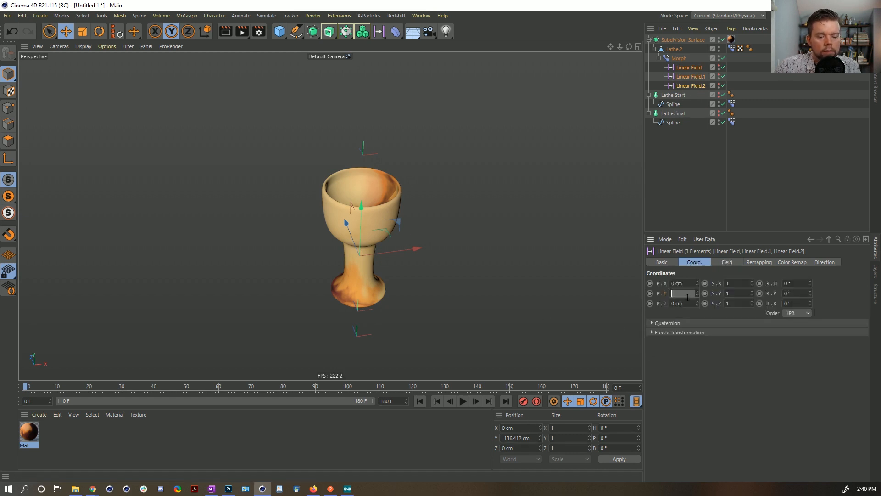
pyautogui.write('0')
pyautogui.press('Return')
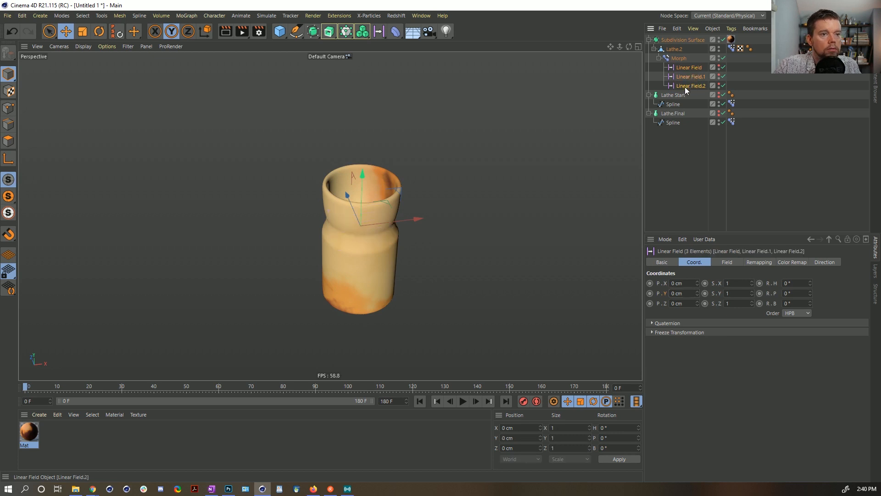
pyautogui.moveTo(362, 176); pyautogui.dragTo(367, 112)
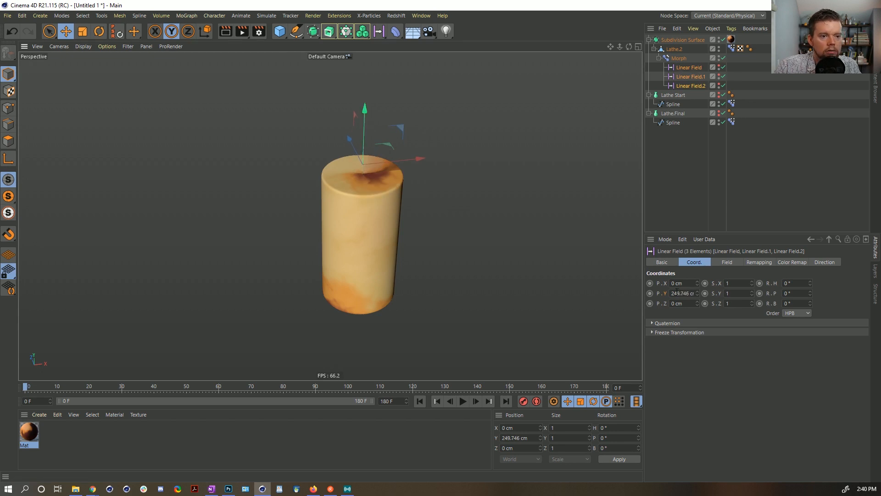
# - Keyframe the original Linear Field's Y position at frame 0, then lower it to about -358.5 cm and keyframe it at frame 40
pyautogui.click(686, 67)
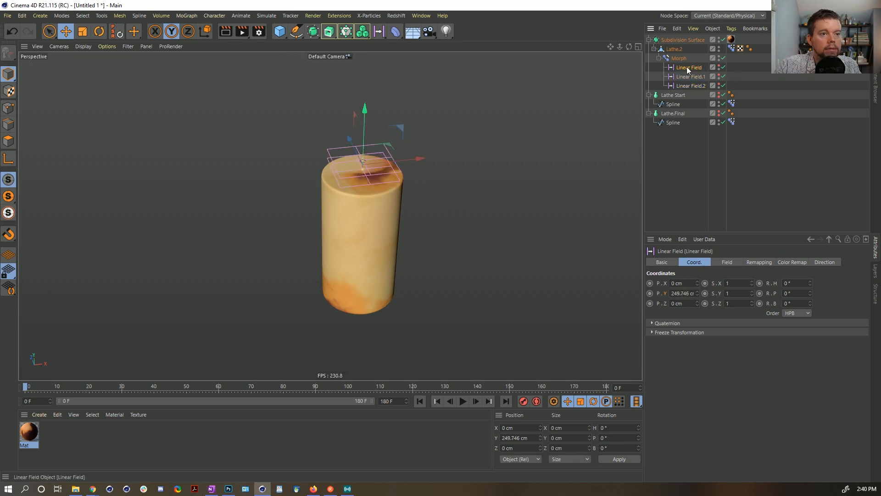
pyautogui.click(650, 293)
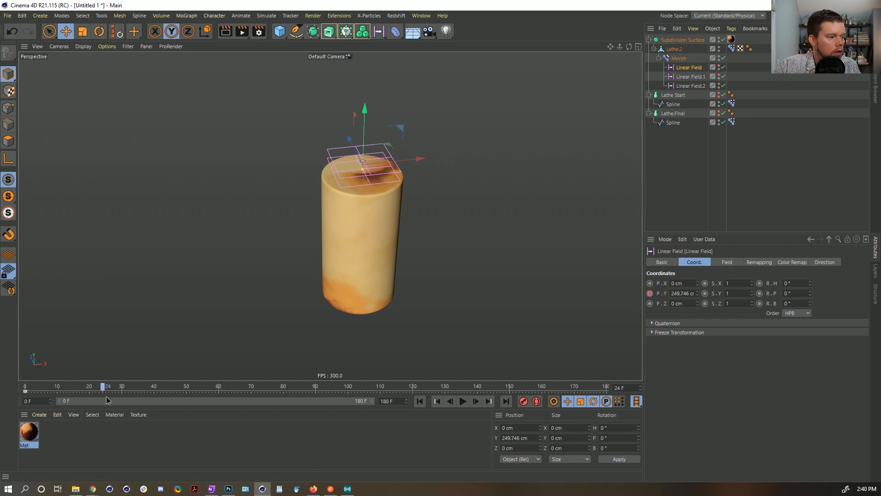
pyautogui.click(156, 395)
pyautogui.moveTo(365, 109); pyautogui.dragTo(352, 259)
pyautogui.click(649, 293)
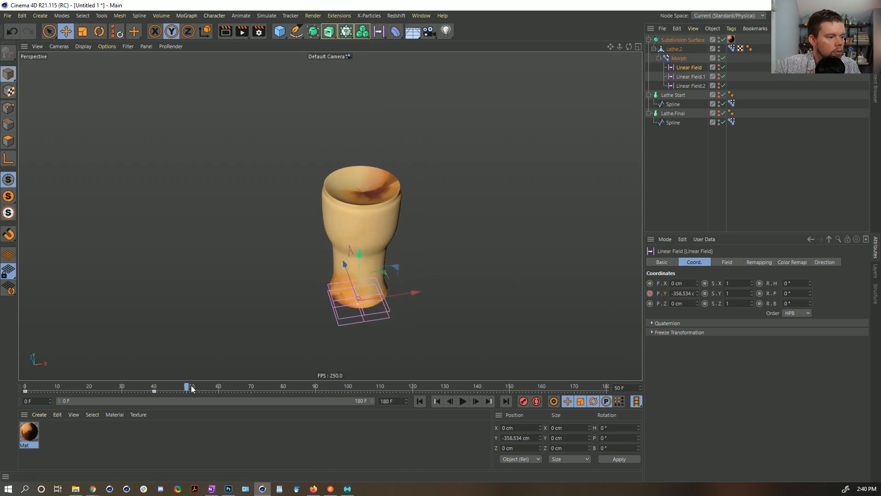
# - Keyframe Linear Field.1's Y position at frame 50, then lower it to about -342.5 cm at frame 90
pyautogui.click(691, 76)
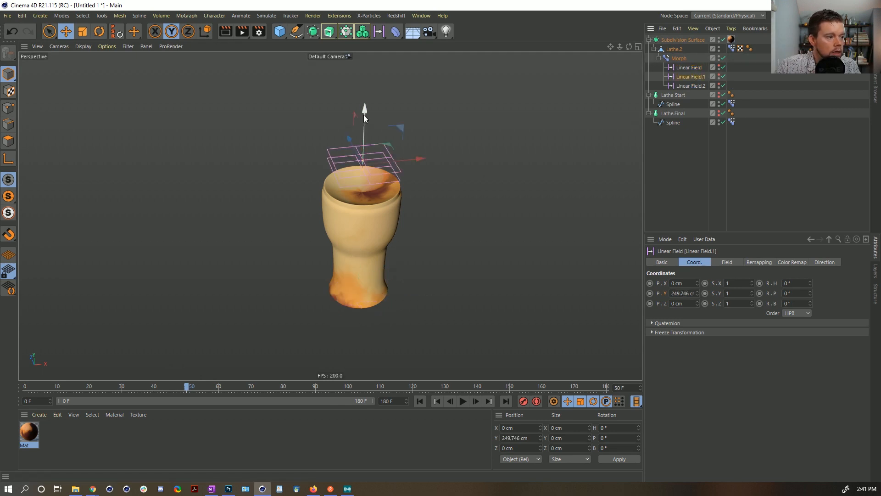
pyautogui.click(650, 293)
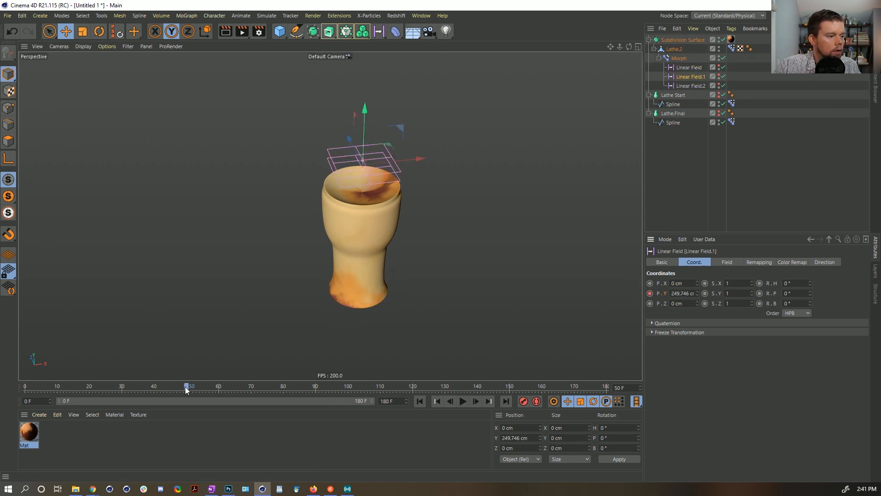
pyautogui.click(317, 388)
pyautogui.moveTo(365, 115); pyautogui.dragTo(354, 255)
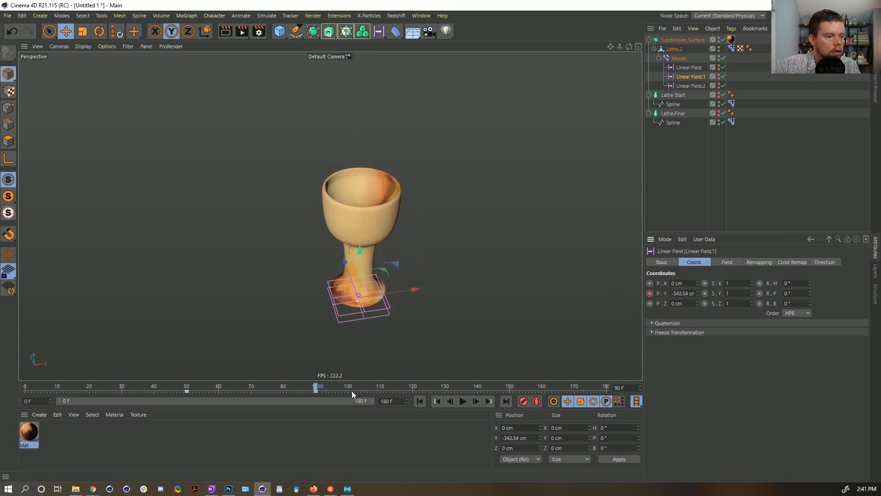
# - Keyframe Linear Field.2 at its starting height at frame 100 and lowered to Y -364.424 cm at frame 140
pyautogui.click(690, 85)
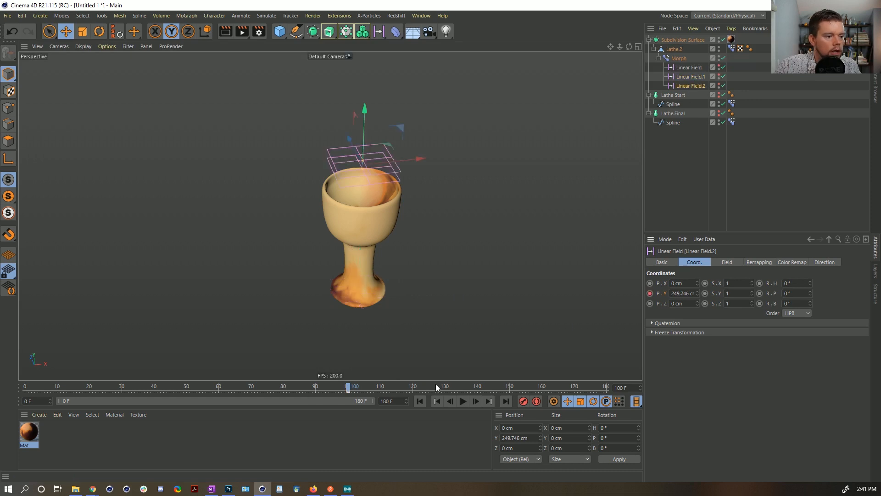
pyautogui.moveTo(364, 118); pyautogui.dragTo(356, 269)
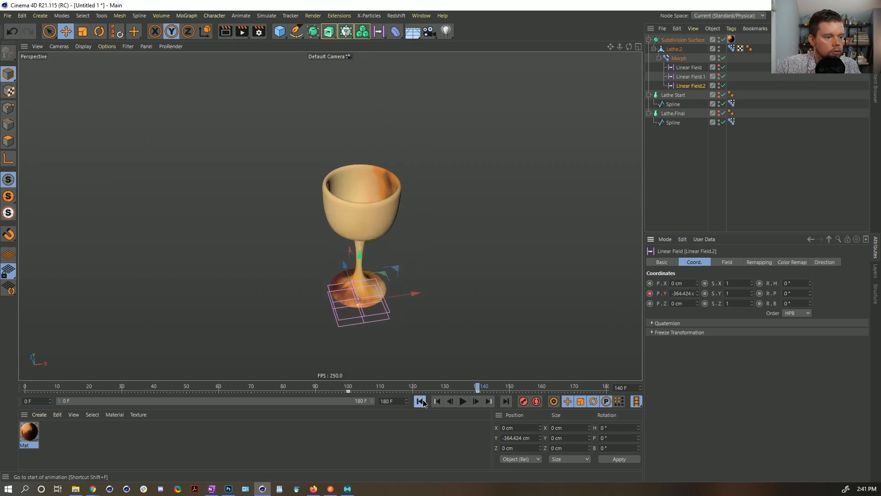
# - Play back the lathe animation with nothing selected, stop it, and rewind to the first frame
pyautogui.click(462, 400)
pyautogui.click(687, 179)
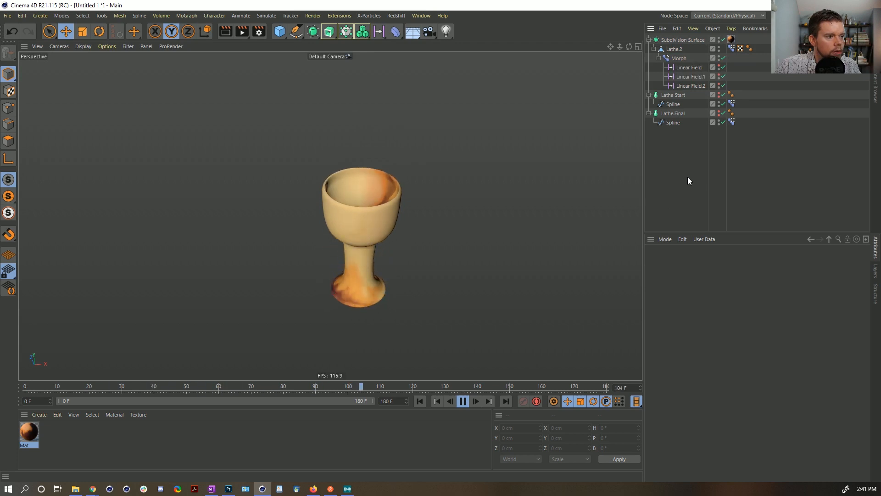
pyautogui.click(466, 405)
pyautogui.click(419, 401)
# - Render the animation to the Picture Viewer without a save path, stop the render early, and play the rendered frames
pyautogui.click(242, 31)
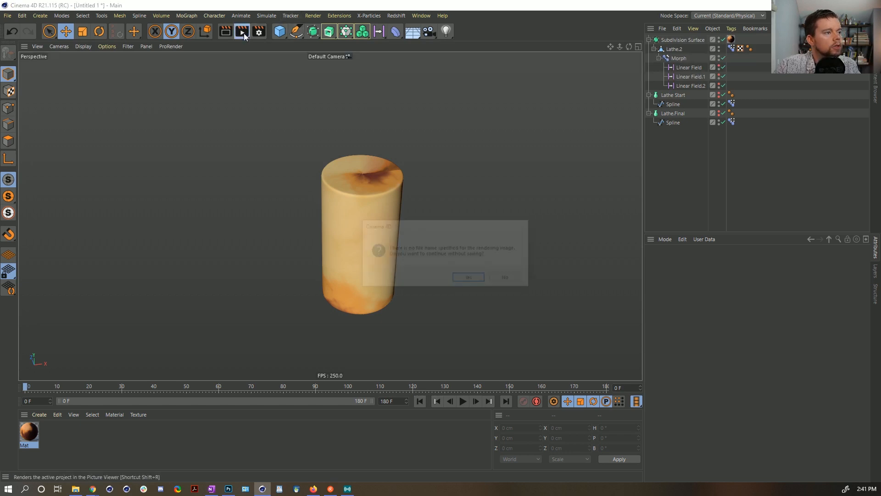
pyautogui.click(468, 277)
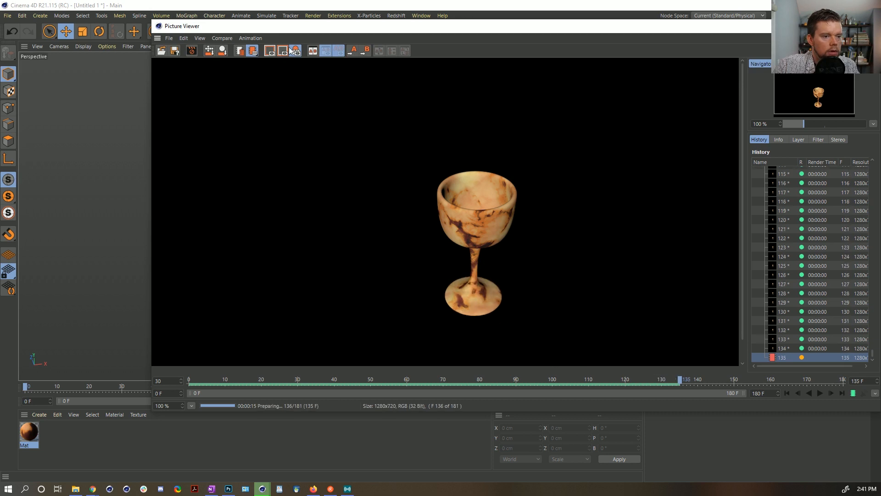
pyautogui.click(191, 51)
pyautogui.click(457, 277)
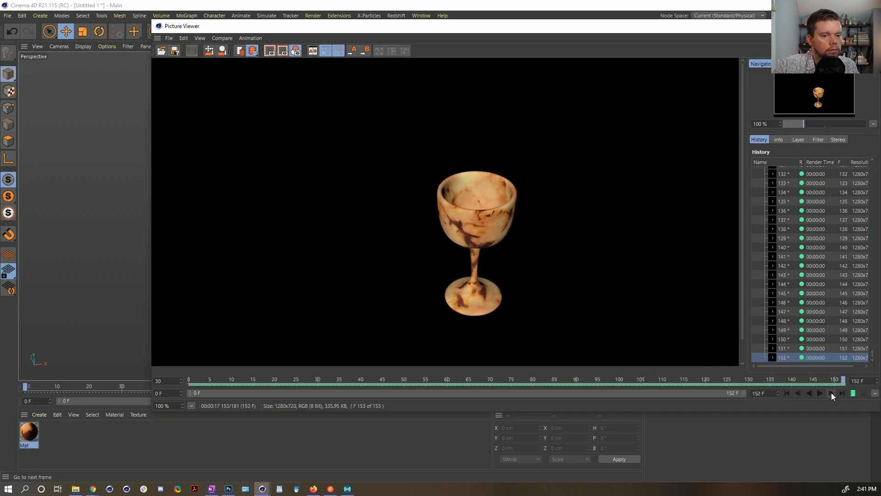
pyautogui.click(821, 393)
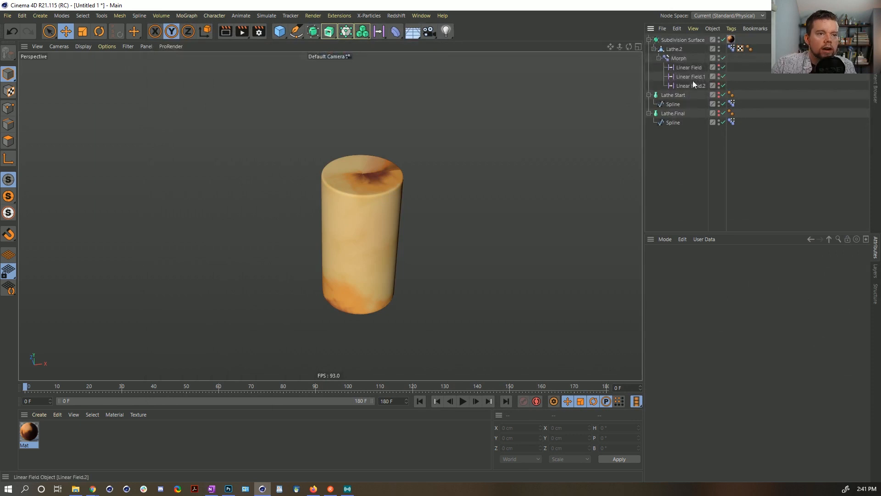
# - Save the scene as [1a]WoodLathe.c4d in the Episode 4 SceneFiles folder
pyautogui.click(683, 59)
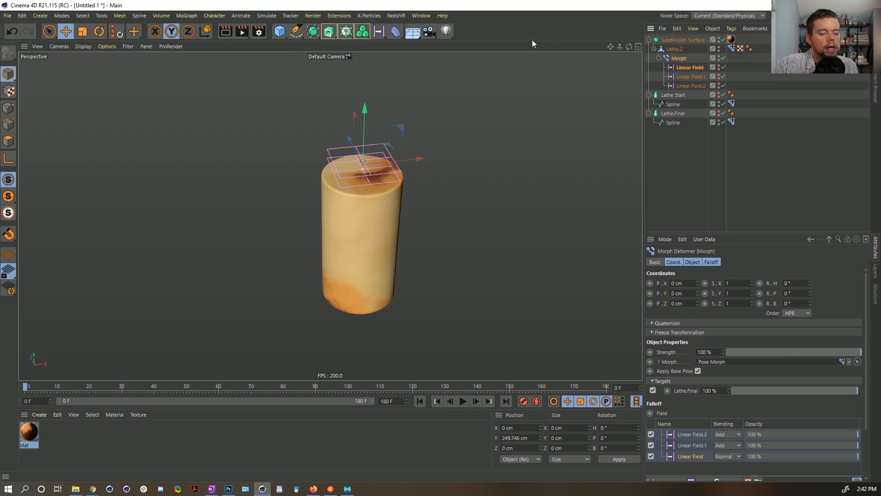
pyautogui.hotkey('ctrl', 's')
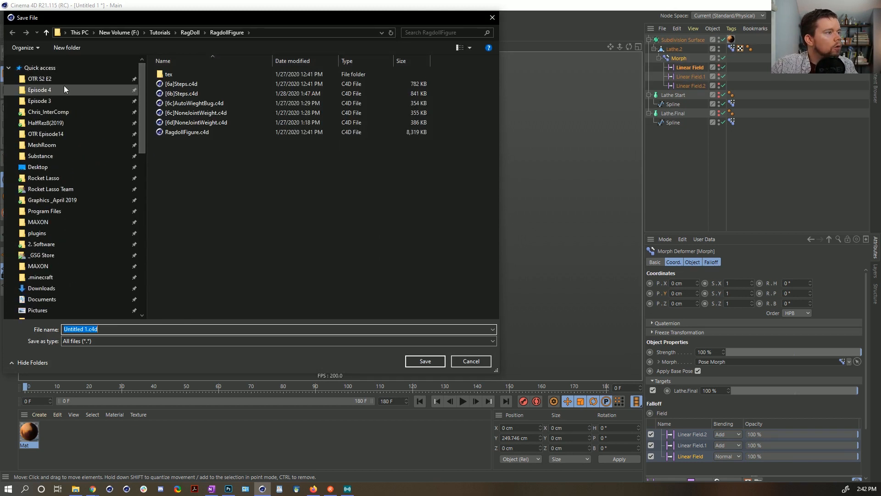
pyautogui.click(65, 89)
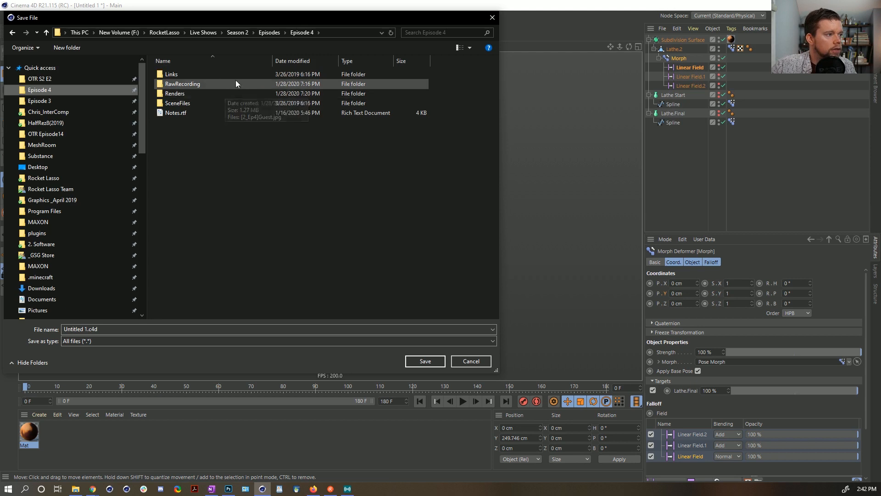
pyautogui.doubleClick(177, 103)
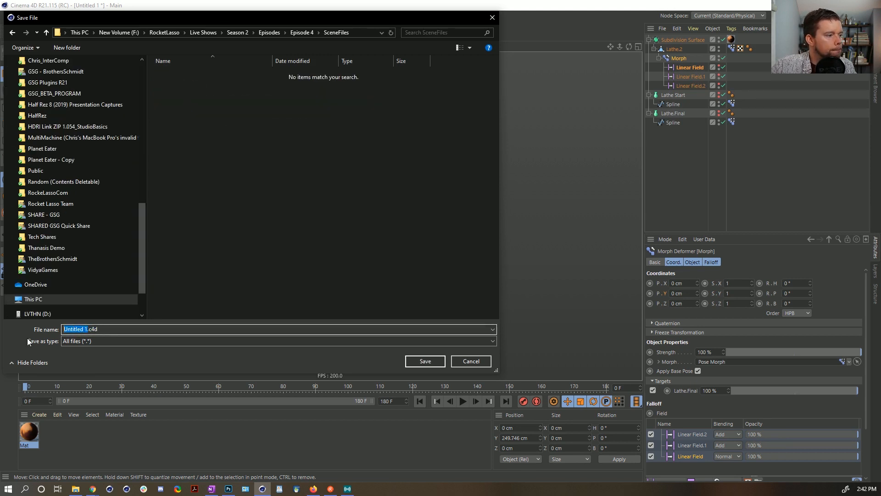
pyautogui.write('[1a]')
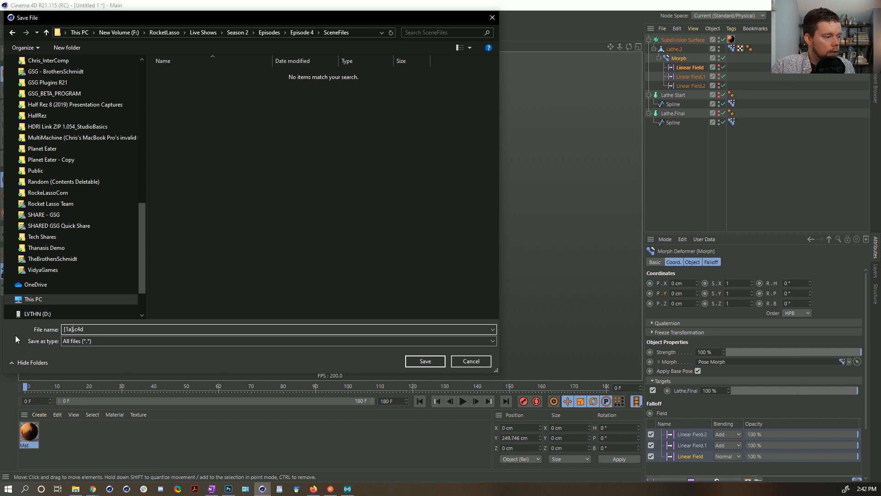
pyautogui.write('oodLathe')
pyautogui.press('Return')
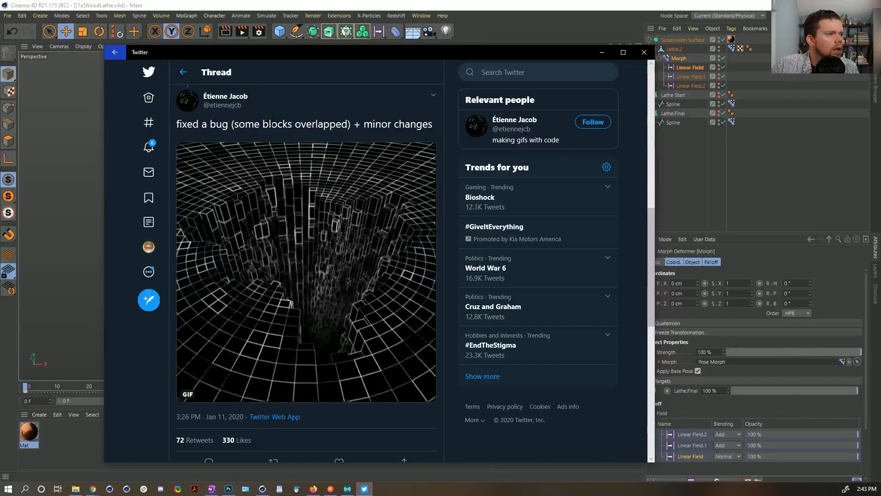
# - Examine the Twitter thread with the collapsing radial block GIF, its Processing source code link and the bug-fixed version
pyautogui.moveTo(208, 105)
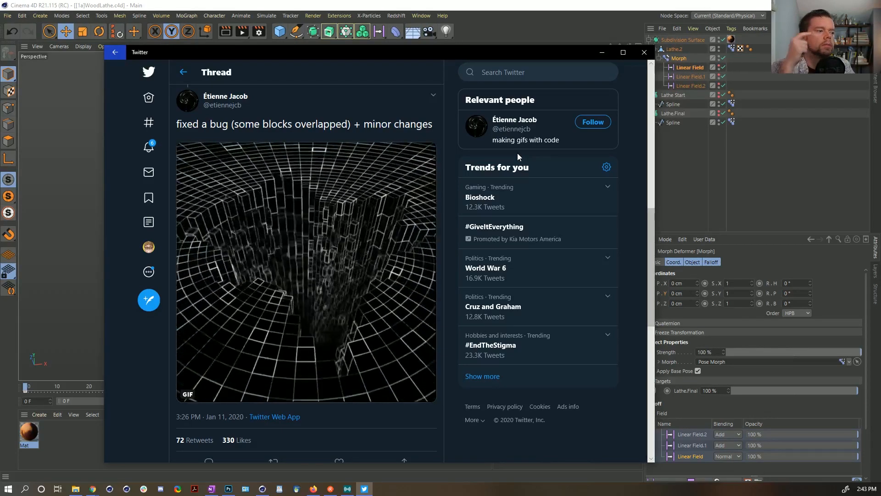
pyautogui.scroll(-8, 299, 306)
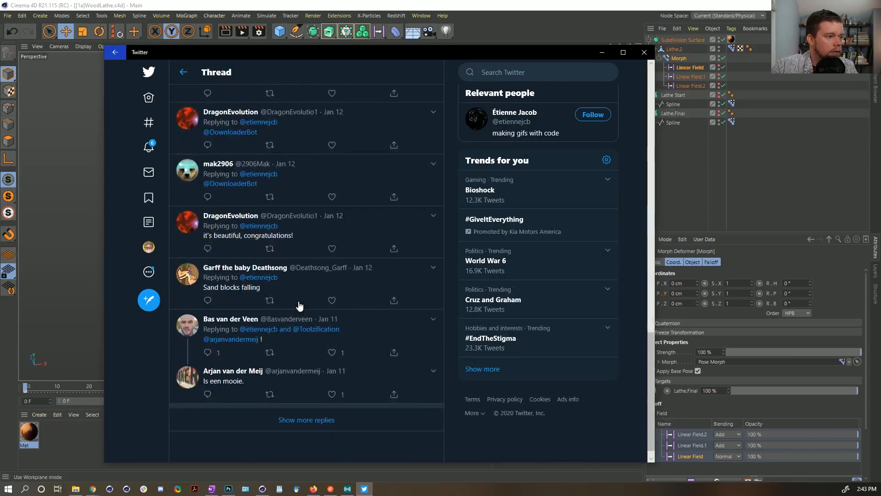
pyautogui.scroll(15, 299, 306)
pyautogui.scroll(4, 299, 306)
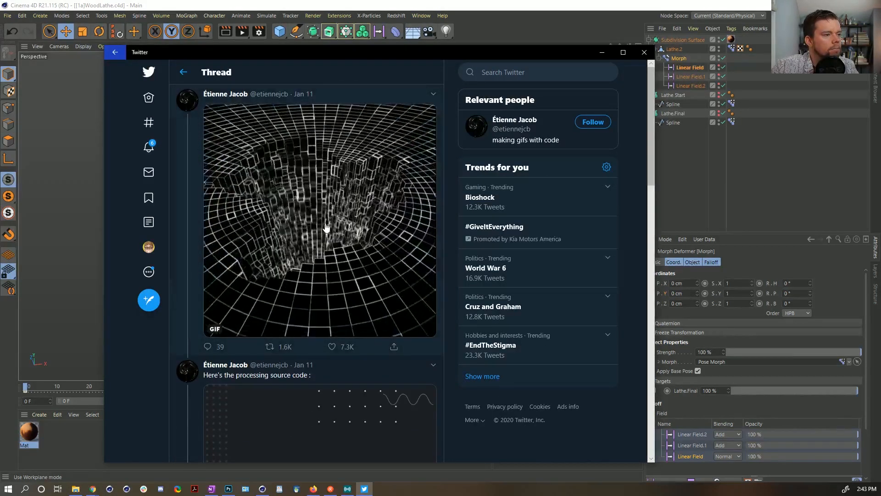
pyautogui.scroll(-3, 326, 227)
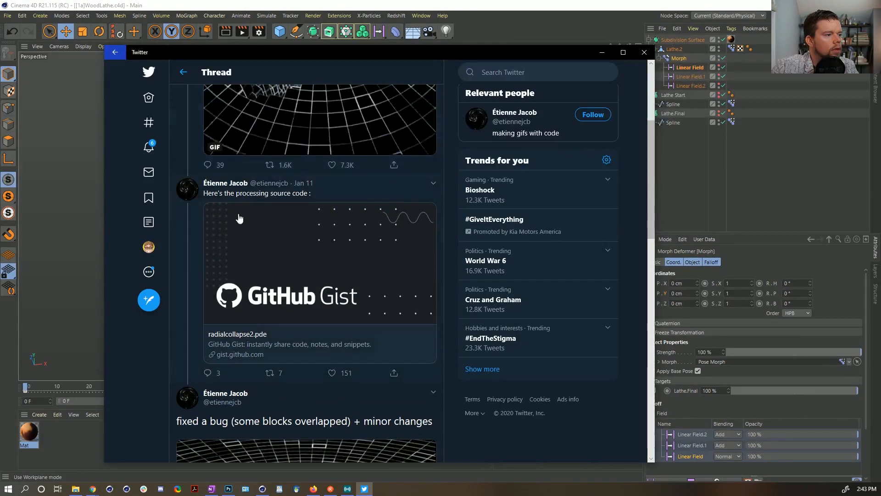
pyautogui.scroll(3, 289, 287)
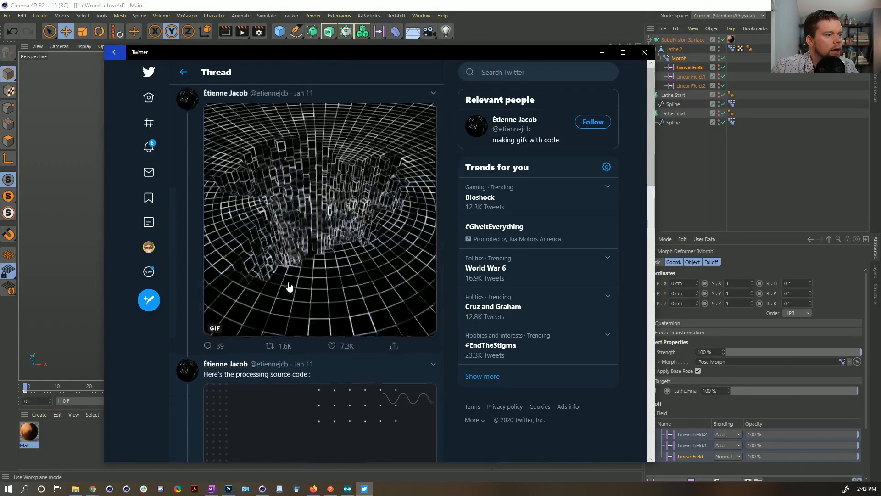
pyautogui.scroll(-2, 280, 284)
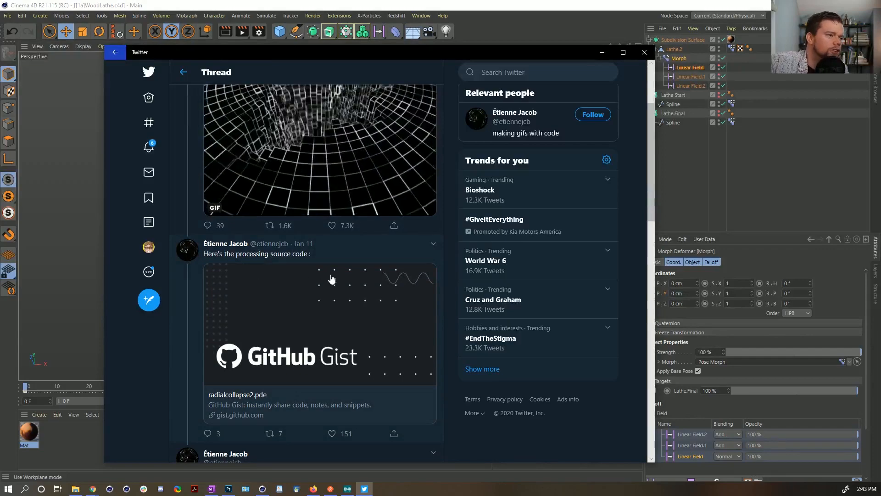
pyautogui.click(361, 213)
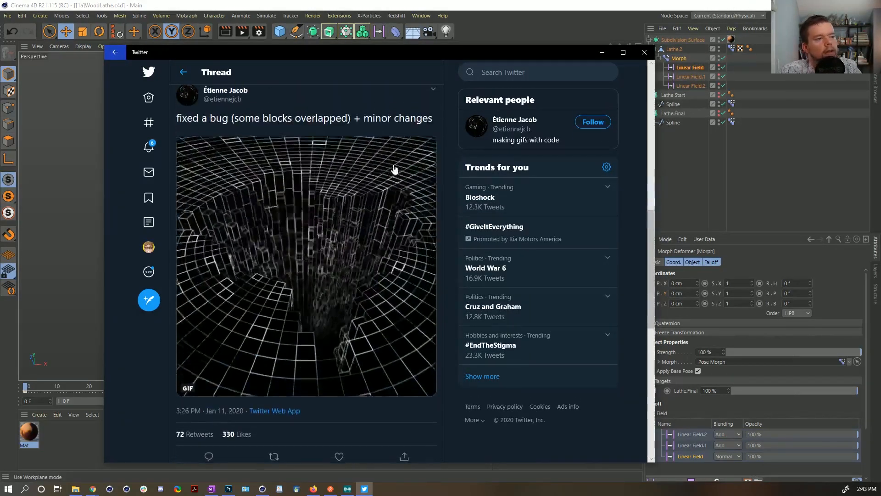
pyautogui.scroll(5, 393, 169)
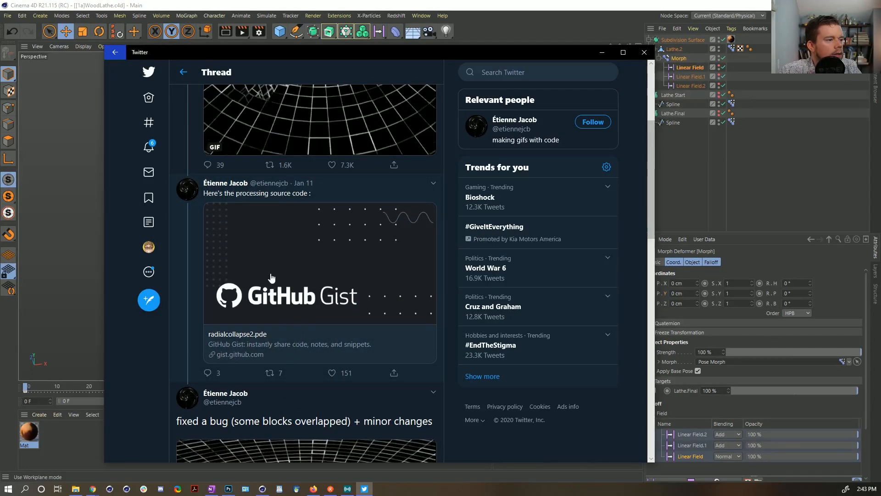
pyautogui.scroll(-4, 313, 209)
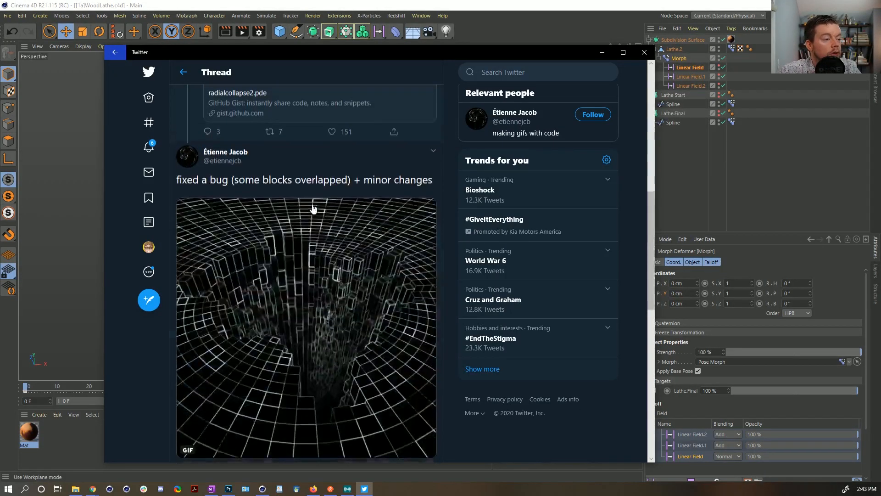
# - Switch back to Cinema 4D and create a new empty project
pyautogui.click(572, 14)
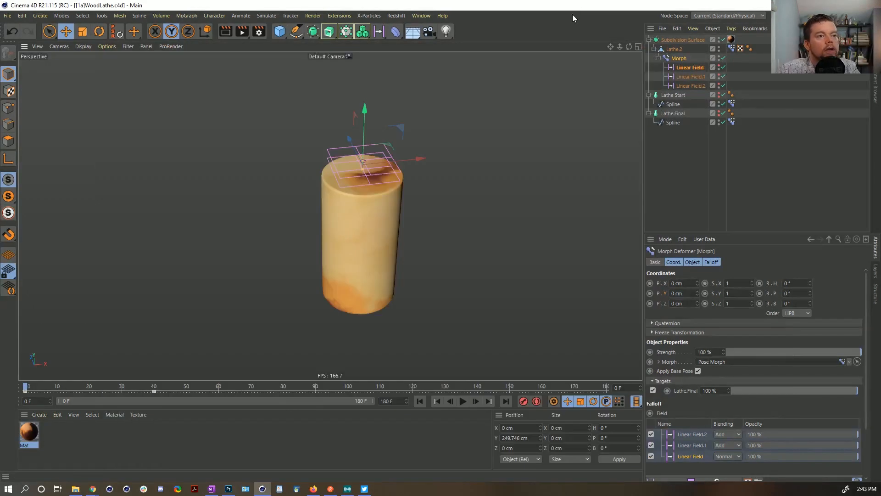
pyautogui.hotkey('ctrl', 'n')
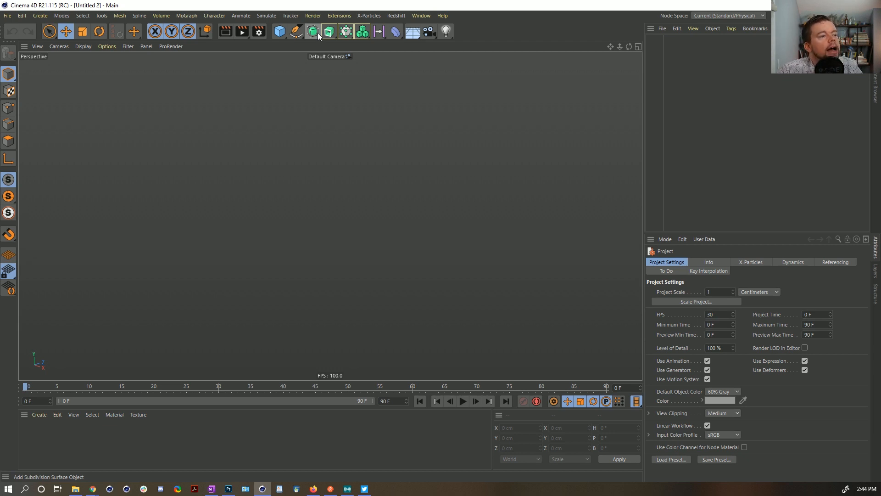
pyautogui.click(280, 31)
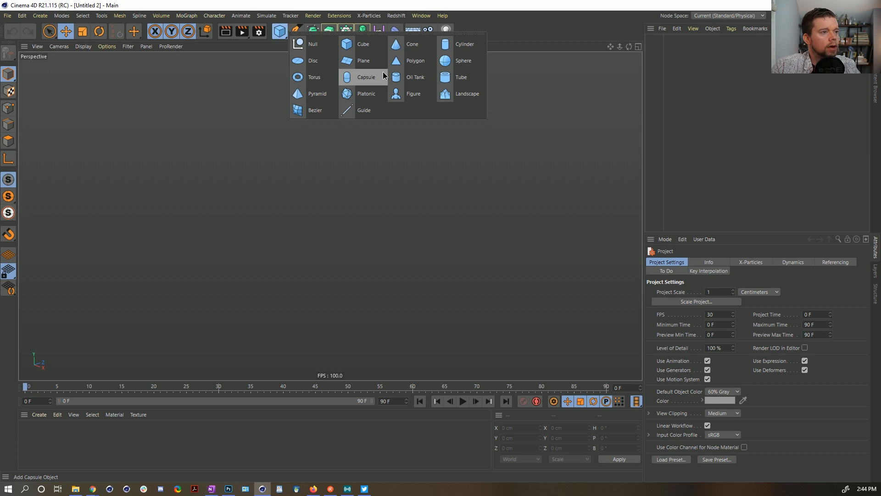
pyautogui.click(322, 81)
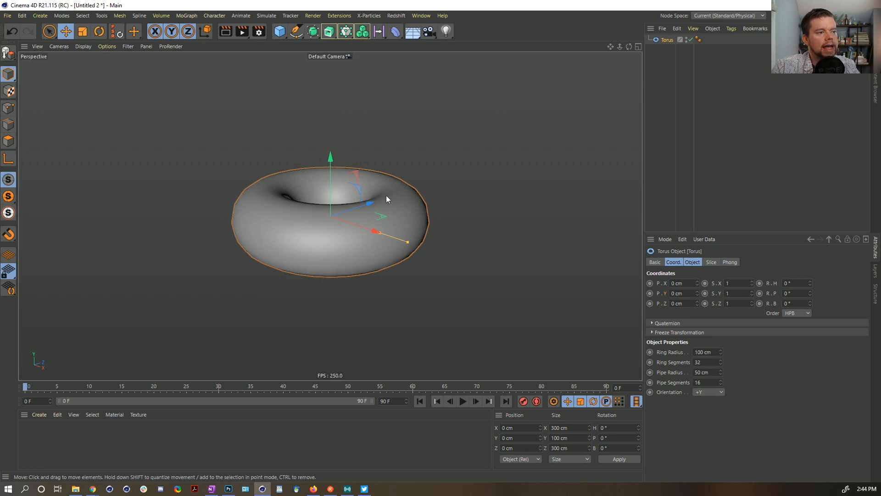
pyautogui.moveTo(385, 198)
pyautogui.keyDown('alt'); pyautogui.mouseDown()
pyautogui.moveTo(407, 246)
pyautogui.moveTo(417, 243)
pyautogui.mouseUp(); pyautogui.keyUp('alt')
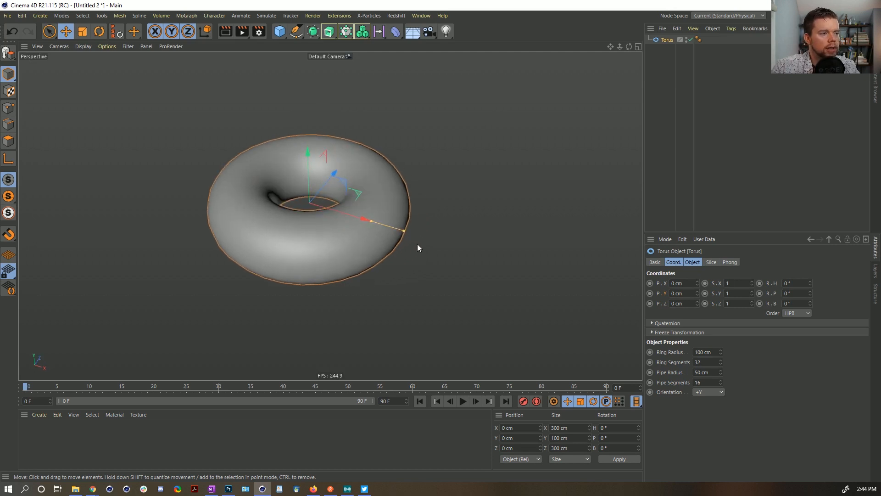
pyautogui.press('n')
pyautogui.press('b')
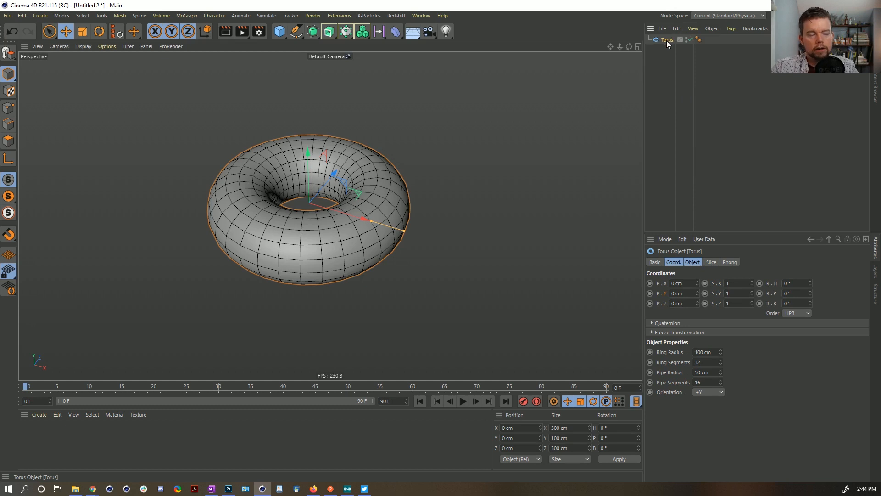
pyautogui.press('Delete')
# - Add an n-Side spline on the XZ plane with 64 sides
pyautogui.click(303, 37)
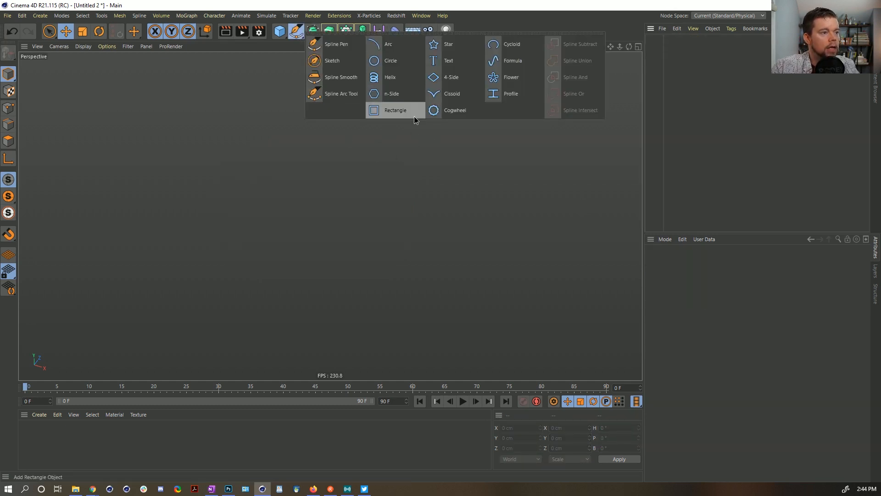
pyautogui.click(392, 96)
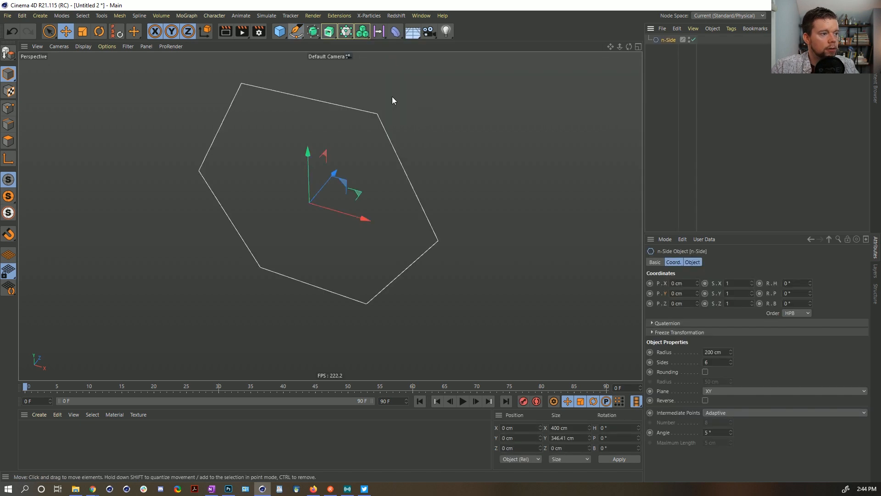
pyautogui.scroll(-1, 726, 387)
pyautogui.scroll(1, 732, 391)
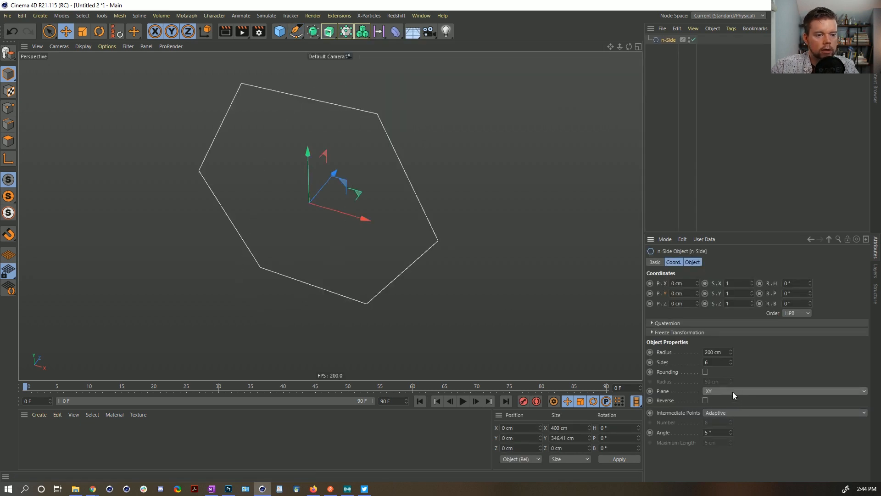
pyautogui.click(733, 392)
pyautogui.click(719, 420)
pyautogui.click(717, 362)
pyautogui.write('64')
pyautogui.press('Return')
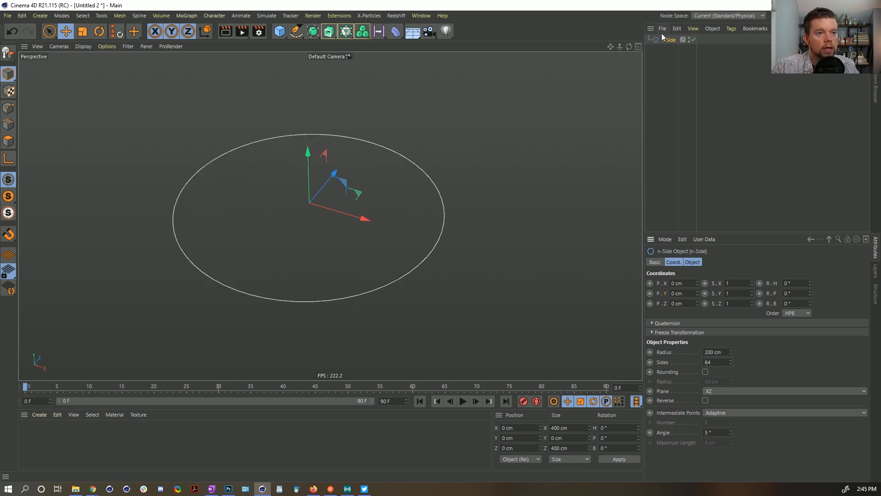
# - Duplicate the n-Side spline and set the copy's plane to XY
pyautogui.keyDown('ctrl'); pyautogui.moveTo(667, 42); pyautogui.dragTo(662, 56); pyautogui.keyUp('ctrl')
pyautogui.click(720, 388)
pyautogui.click(720, 398)
pyautogui.rightClick(676, 392)
pyautogui.click(666, 391)
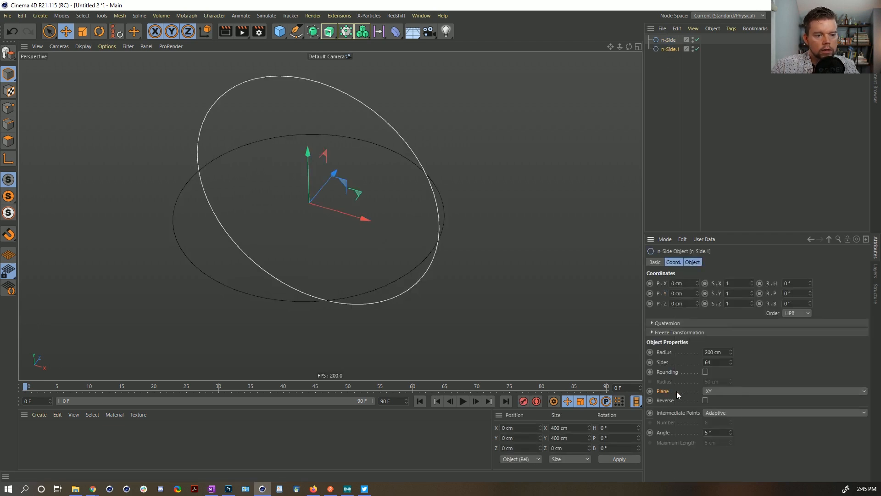
# - Reduce the duplicate n-Side spline's side count, trying 12 and settling on 24
pyautogui.doubleClick(715, 362)
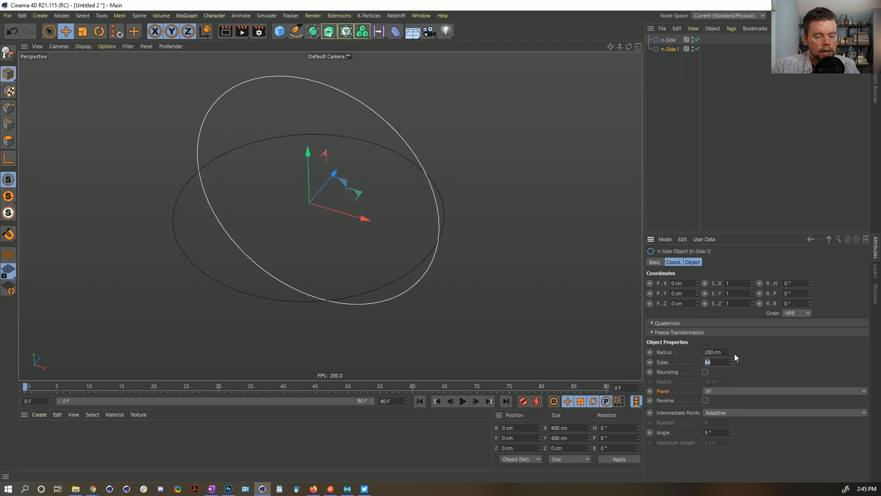
pyautogui.write('12')
pyautogui.press('Return')
pyautogui.moveTo(718, 363); pyautogui.dragTo(636, 370)
pyautogui.write('24')
pyautogui.press('Return')
# - Add a Sweep generator to the scene
pyautogui.moveTo(723, 352); pyautogui.dragTo(679, 353)
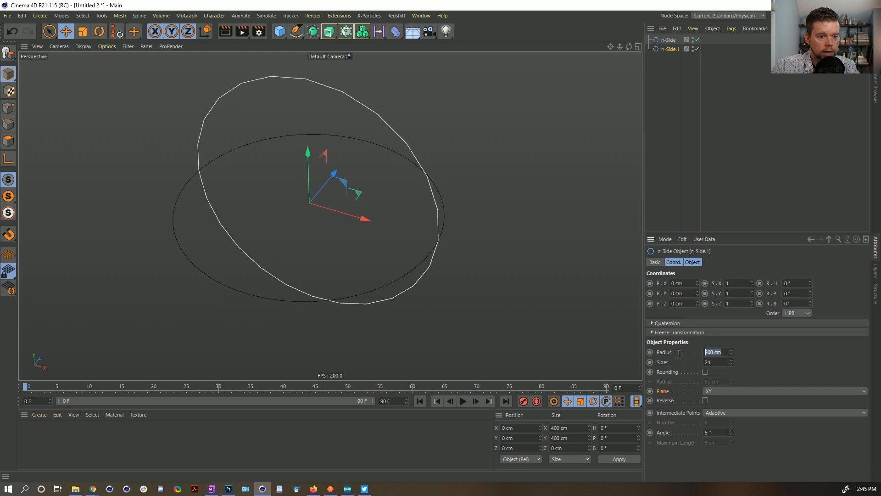
pyautogui.click(312, 31)
pyautogui.click(328, 31)
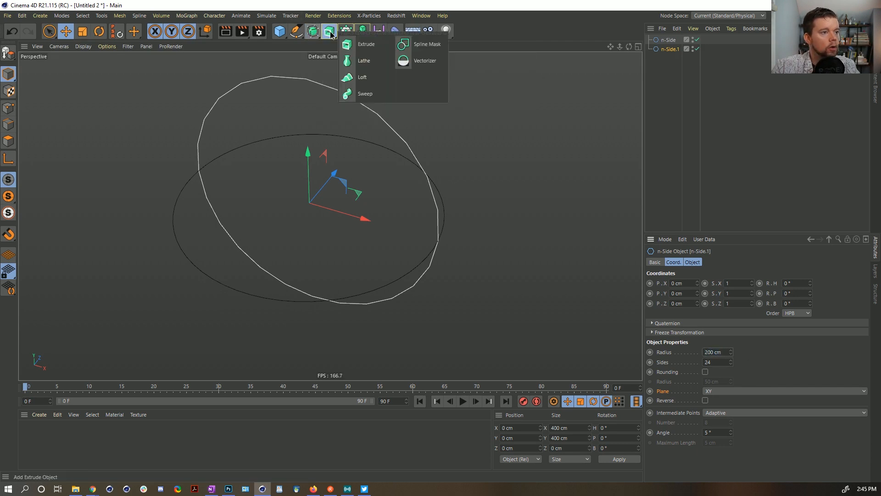
pyautogui.click(354, 94)
# - Nest both n-Side splines under the Sweep, with the 24-sided XY spline first as the profile and the 64-sided XZ spline second
pyautogui.click(673, 58)
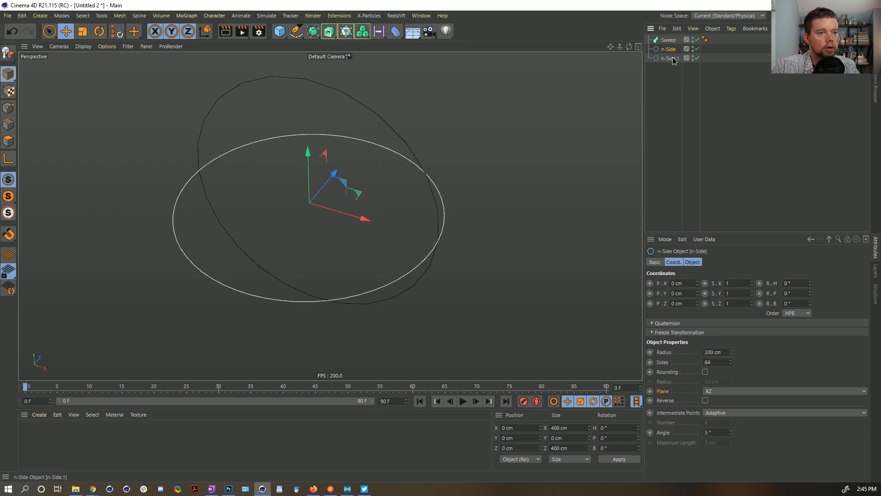
pyautogui.keyDown('shift'); pyautogui.click(669, 50); pyautogui.keyUp('shift')
pyautogui.moveTo(669, 50)
pyautogui.mouseDown()
pyautogui.moveTo(669, 36)
pyautogui.moveTo(666, 60)
pyautogui.mouseUp()
pyautogui.click(673, 48)
pyautogui.keyDown('shift'); pyautogui.click(668, 40); pyautogui.keyUp('shift')
pyautogui.click(666, 49)
pyautogui.press('t')
pyautogui.moveTo(514, 161); pyautogui.dragTo(379, 237)
pyautogui.moveTo(670, 56); pyautogui.dragTo(674, 45)
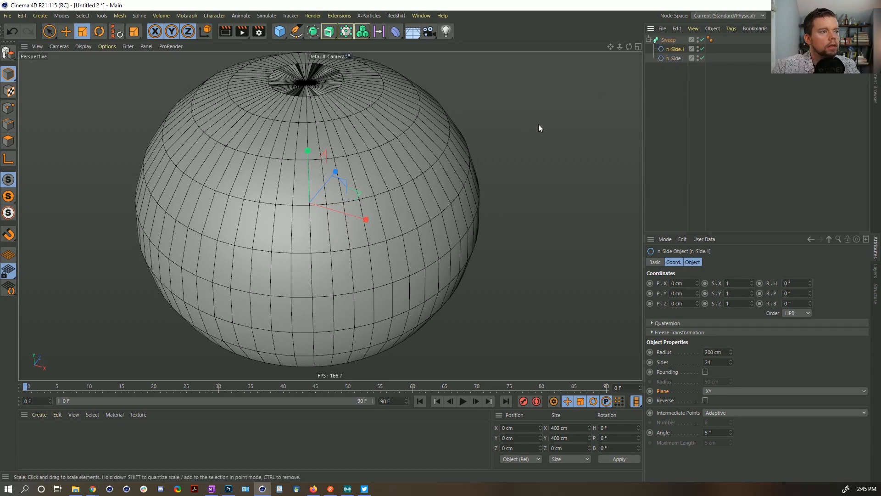
# - Scale down the XY profile spline and scale the XZ path spline to a radius of about 164 cm
pyautogui.moveTo(554, 109); pyautogui.dragTo(356, 244)
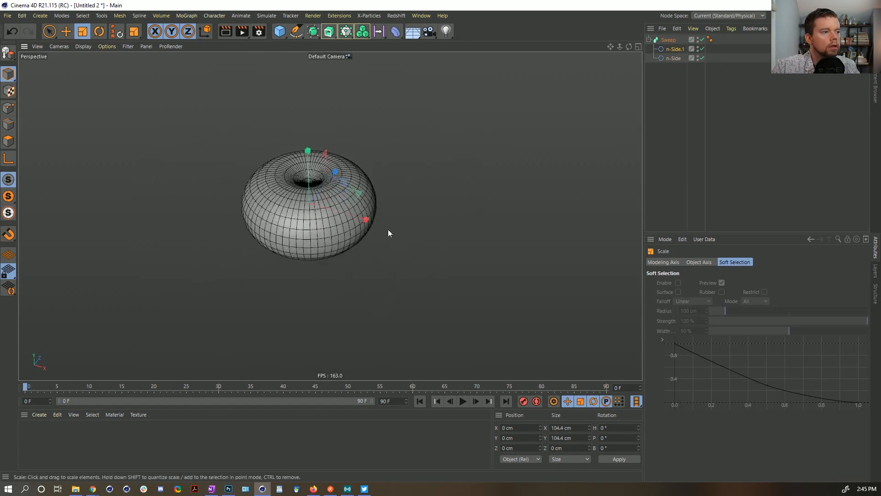
pyautogui.click(674, 59)
pyautogui.moveTo(546, 142); pyautogui.dragTo(798, 27)
pyautogui.moveTo(450, 245); pyautogui.dragTo(370, 218)
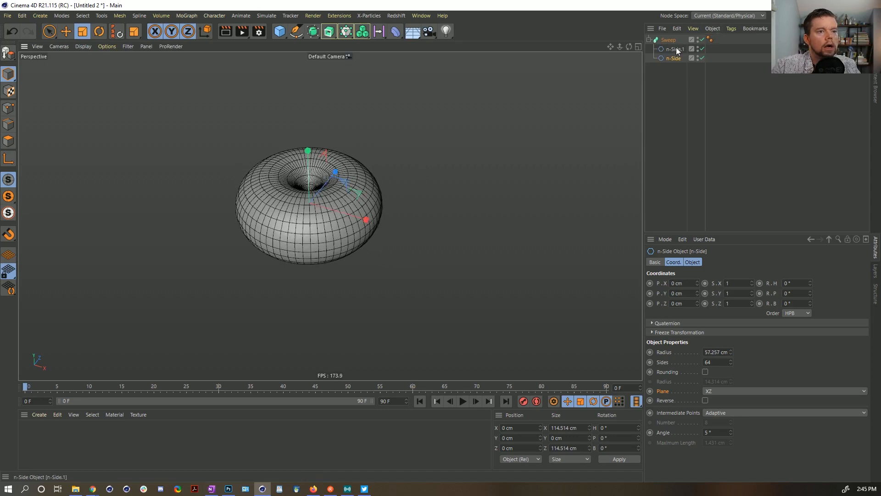
pyautogui.moveTo(470, 227); pyautogui.dragTo(627, 235)
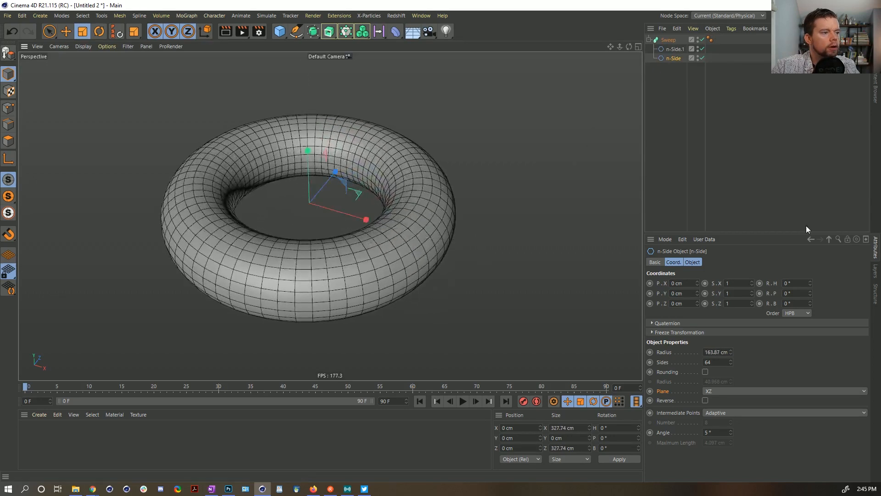
# - Scale up the XY profile spline to a radius of about 160 cm so the torus hole narrows
pyautogui.click(675, 49)
pyautogui.moveTo(462, 169); pyautogui.dragTo(784, 93)
pyautogui.keyDown('alt'); pyautogui.moveTo(321, 197); pyautogui.dragTo(399, 210); pyautogui.keyUp('alt')
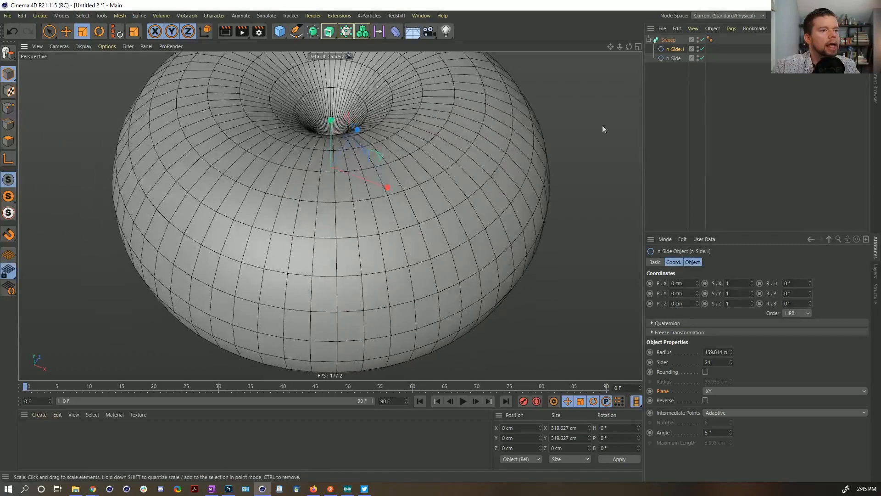
# - Set the XY profile spline to 48 sides
pyautogui.click(729, 362)
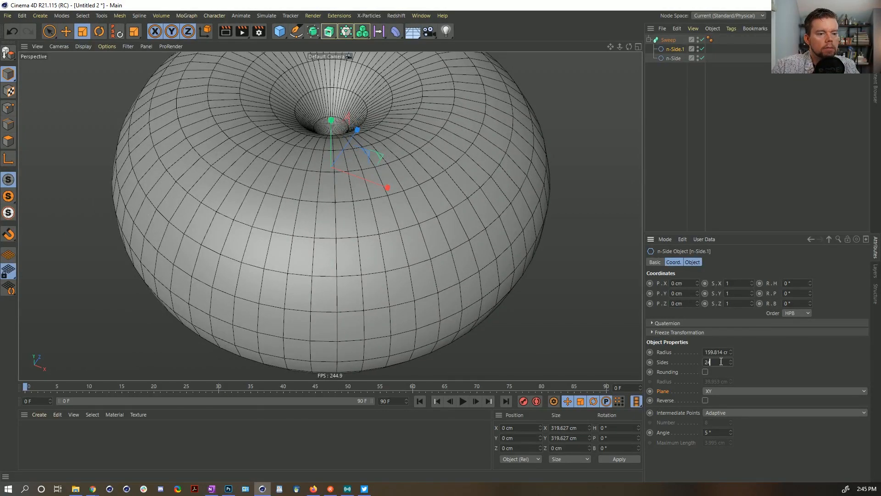
pyautogui.write('48')
pyautogui.press('Return')
pyautogui.keyDown('alt'); pyautogui.moveTo(337, 181); pyautogui.dragTo(392, 170); pyautogui.keyUp('alt')
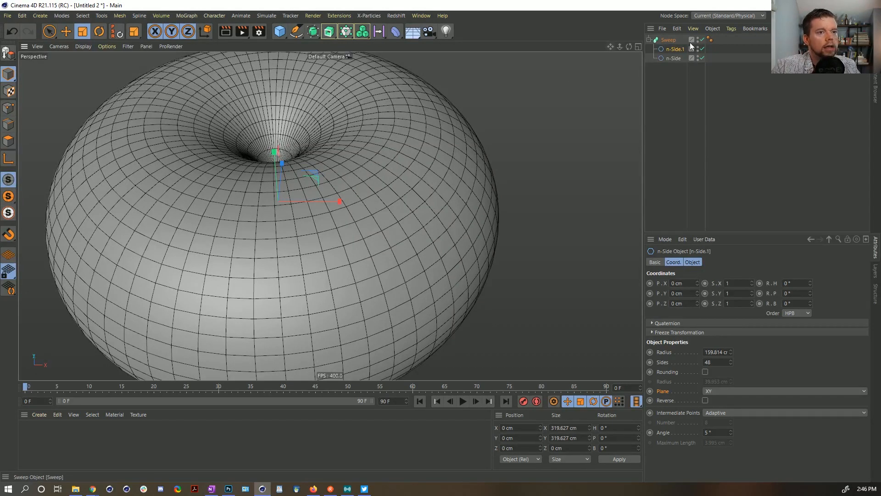
# - Try rotating the profile spline directly inside the Sweep, and undo the rotation
pyautogui.press('r')
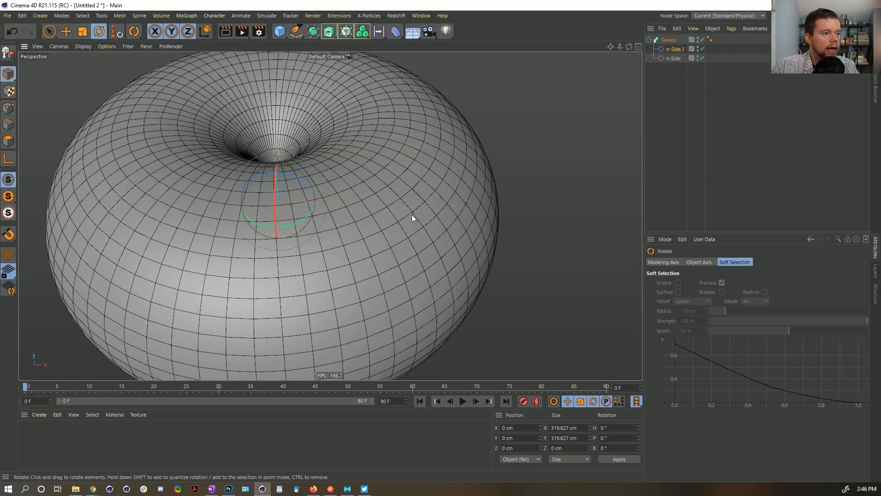
pyautogui.keyDown('alt'); pyautogui.moveTo(259, 220); pyautogui.dragTo(254, 213); pyautogui.keyUp('alt')
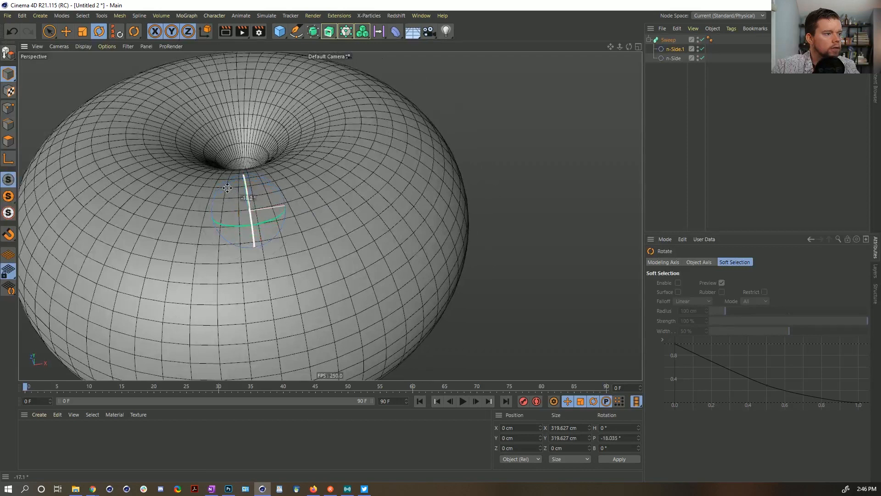
pyautogui.click(673, 58)
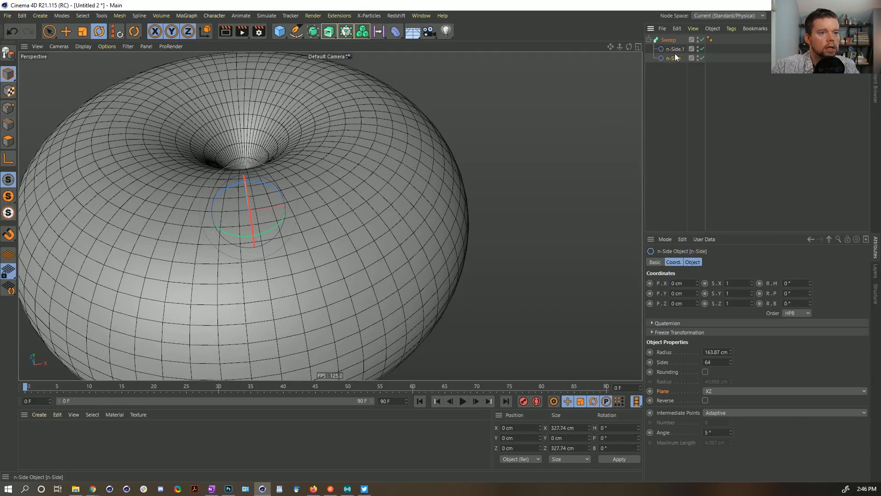
pyautogui.click(674, 48)
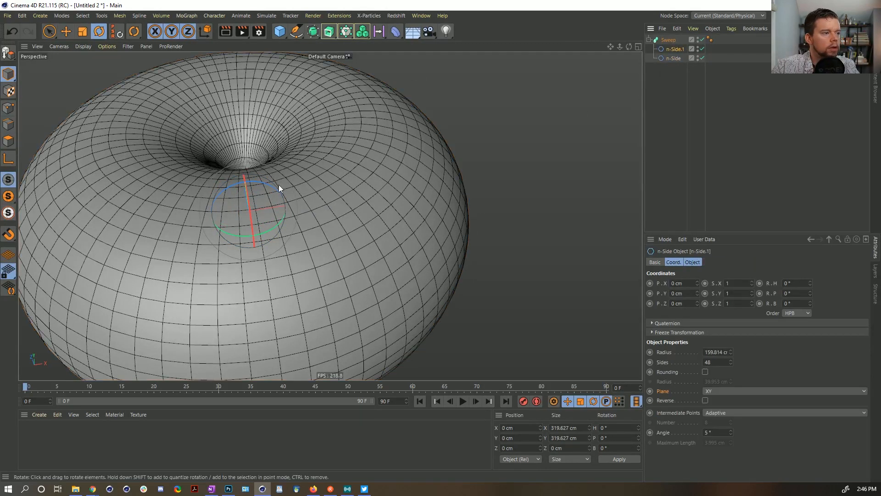
pyautogui.moveTo(256, 183); pyautogui.dragTo(258, 183)
pyautogui.hotkey('ctrl', 'z')
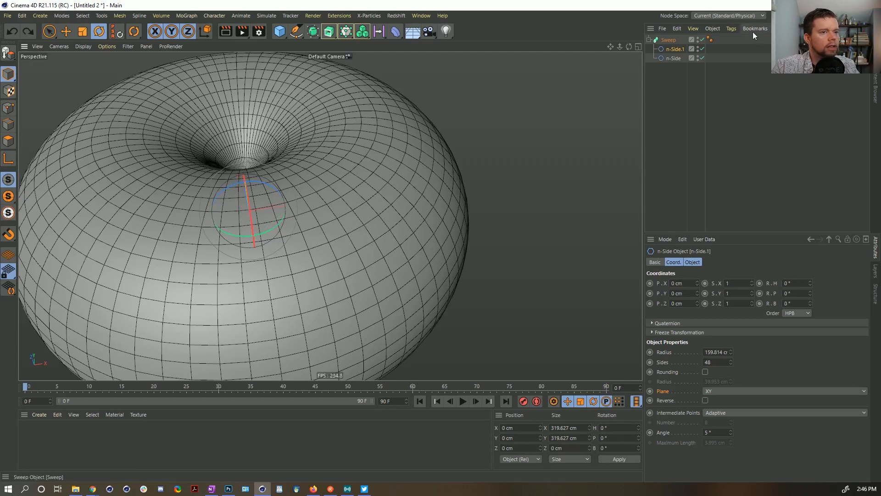
# - Wrap the profile n-Side spline in a Connect object inside the Sweep
pyautogui.click(328, 33)
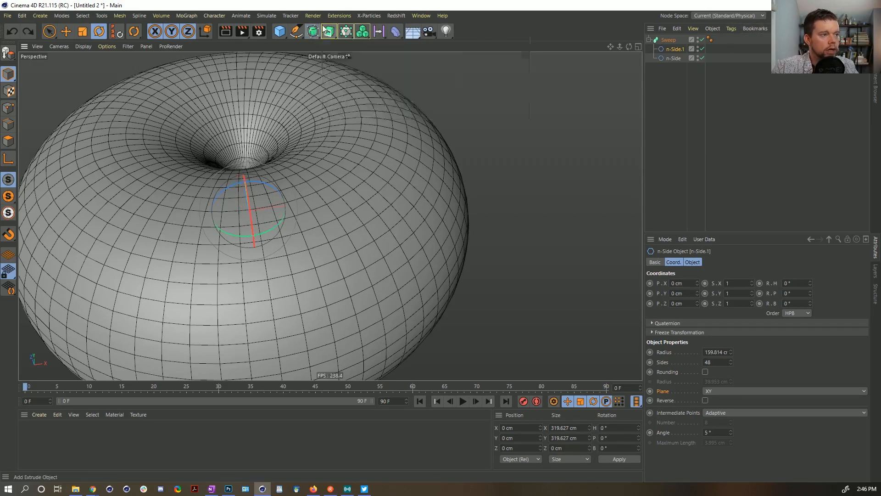
pyautogui.click(313, 31)
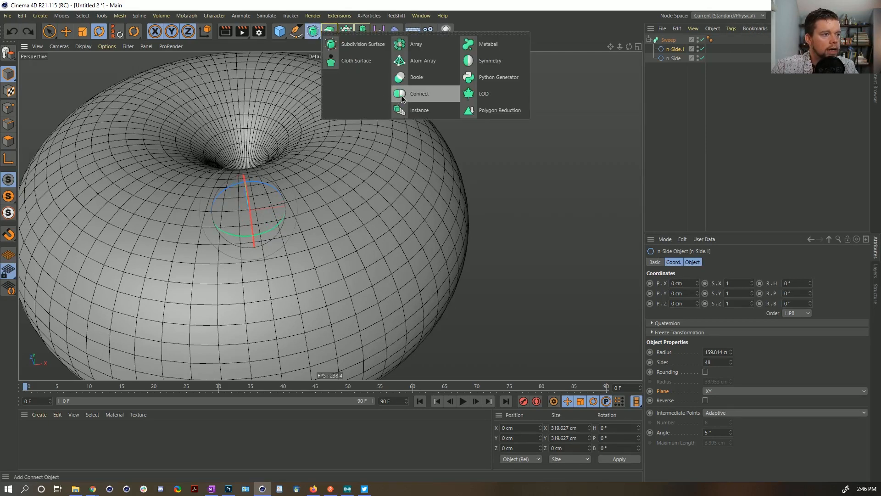
pyautogui.keyDown('alt'); pyautogui.click(414, 93); pyautogui.keyUp('alt')
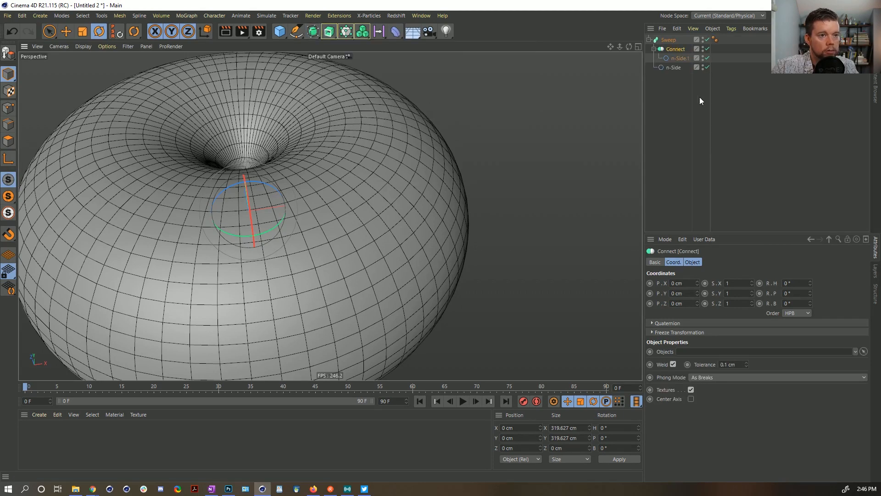
# - Try rotating the profile spline inside the Connect object, and reset its bank rotation to 0°
pyautogui.click(681, 60)
pyautogui.moveTo(251, 216)
pyautogui.mouseDown()
pyautogui.moveTo(249, 181)
pyautogui.moveTo(280, 189)
pyautogui.moveTo(294, 217)
pyautogui.moveTo(246, 193)
pyautogui.moveTo(239, 219)
pyautogui.mouseUp()
pyautogui.hotkey('ctrl', 'z')
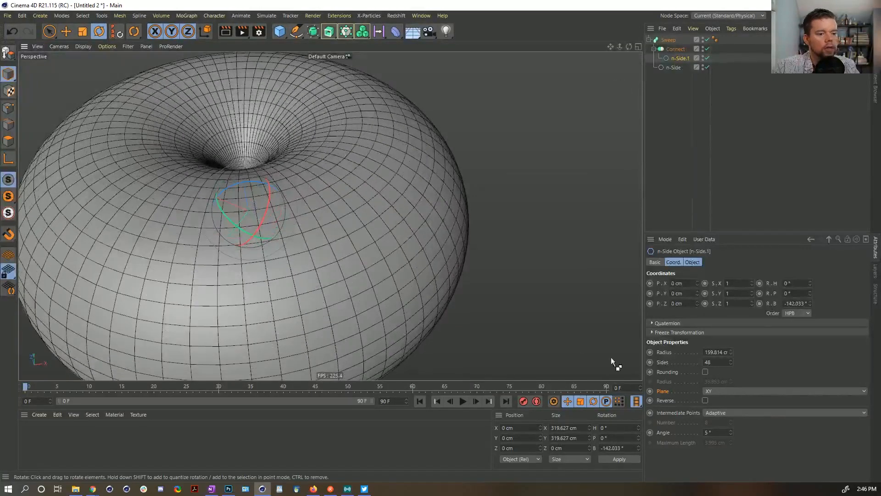
pyautogui.doubleClick(796, 303)
pyautogui.write('0')
pyautogui.press('Return')
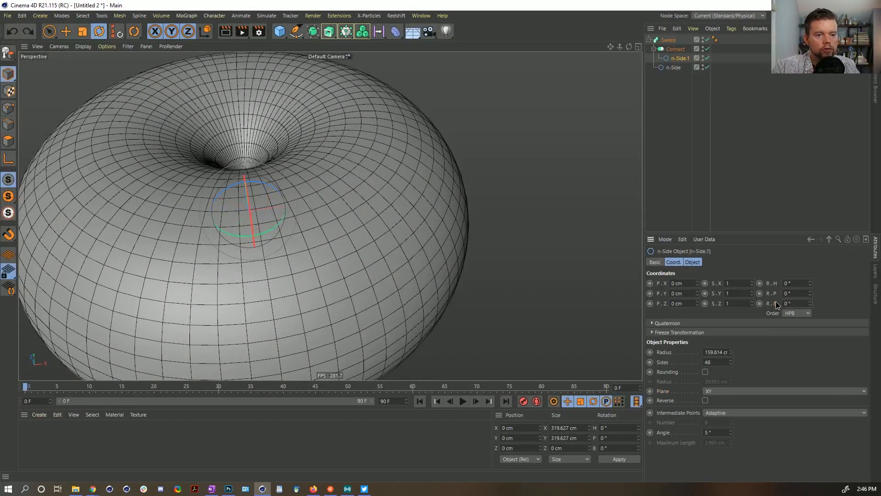
# - Set the project's default key interpolation to Linear
pyautogui.hotkey('ctrl', 'd')
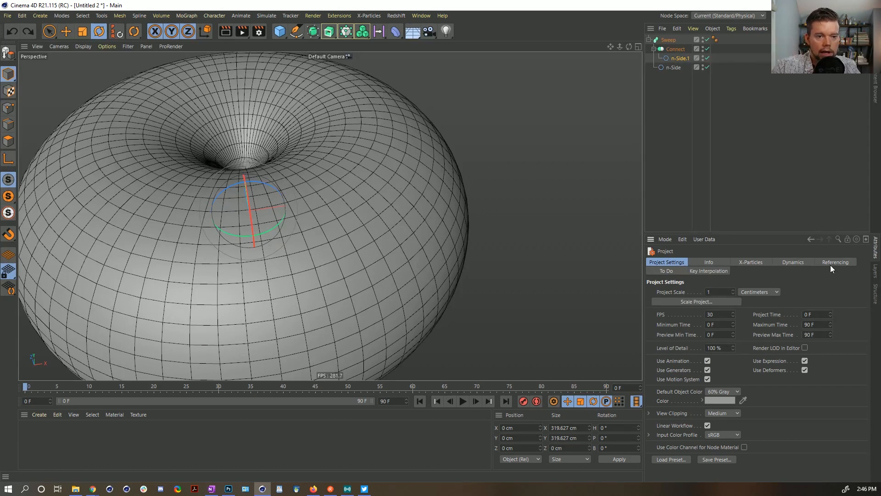
pyautogui.click(715, 270)
pyautogui.click(736, 299)
pyautogui.click(737, 321)
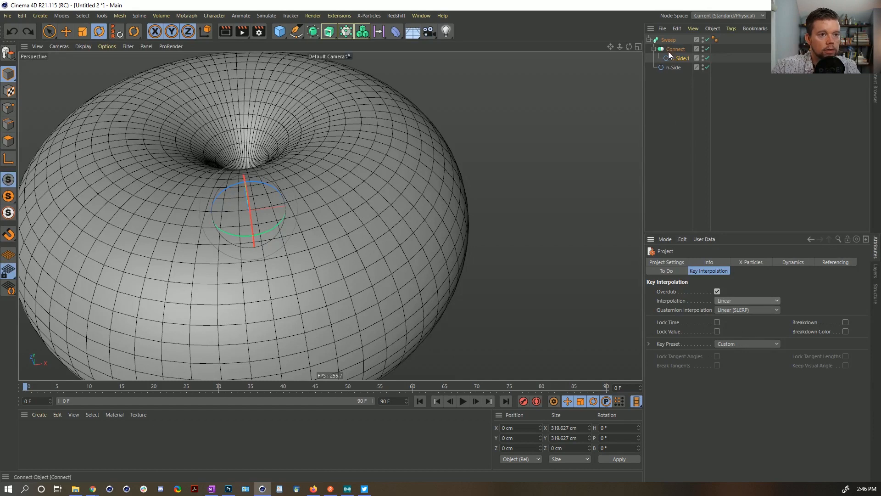
# - Keyframe the profile spline's bank rotation from 0° at frame 0 to -360° at frame 90, and play back the animation
pyautogui.click(678, 58)
pyautogui.keyDown('ctrl'); pyautogui.click(759, 303); pyautogui.keyUp('ctrl')
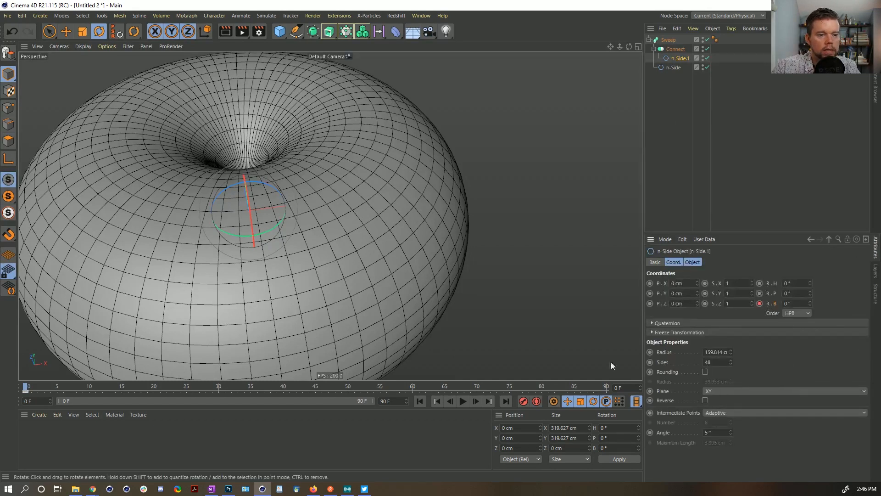
pyautogui.click(505, 402)
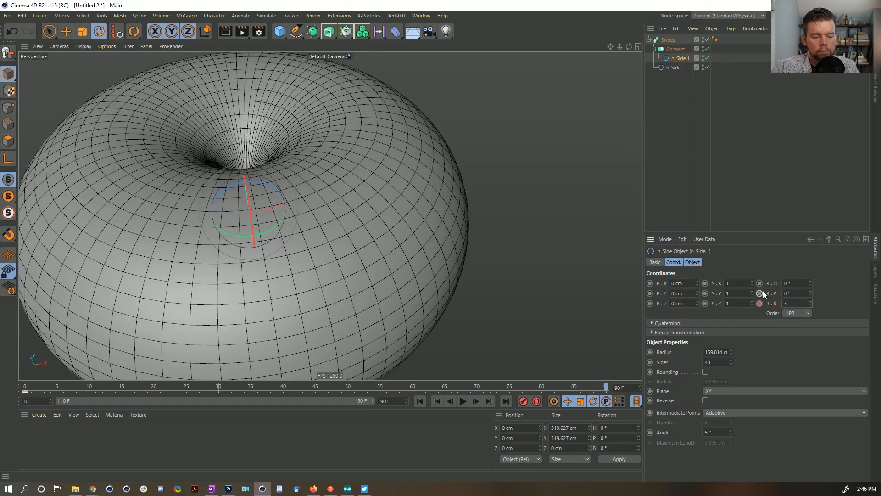
pyautogui.press('Return')
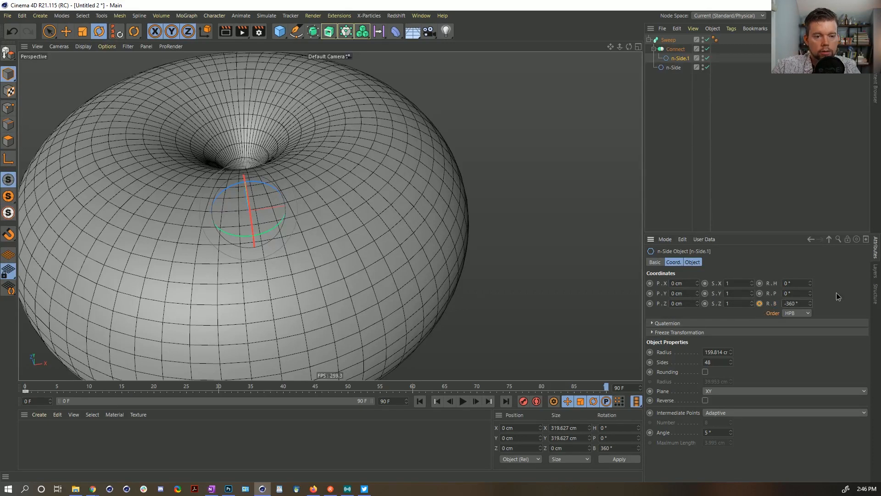
pyautogui.click(437, 401)
pyautogui.click(462, 400)
pyautogui.click(420, 401)
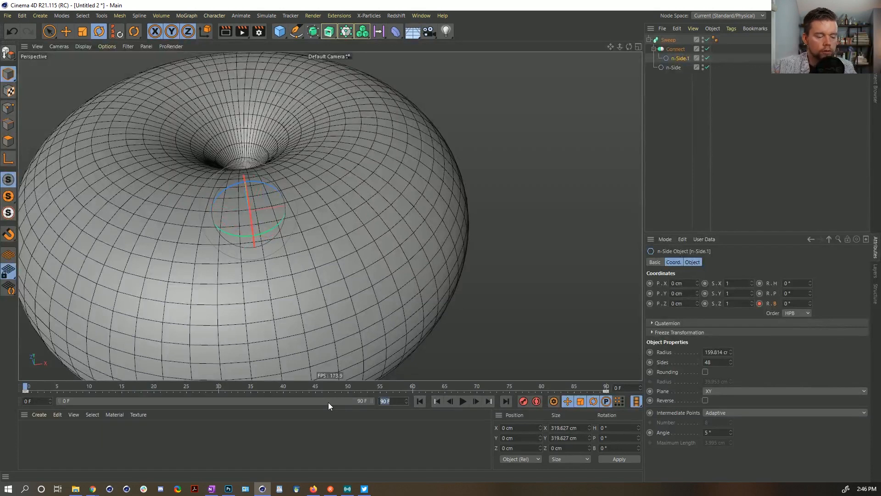
# - Extend the project length and the preview range to 180 frames
pyautogui.write('180')
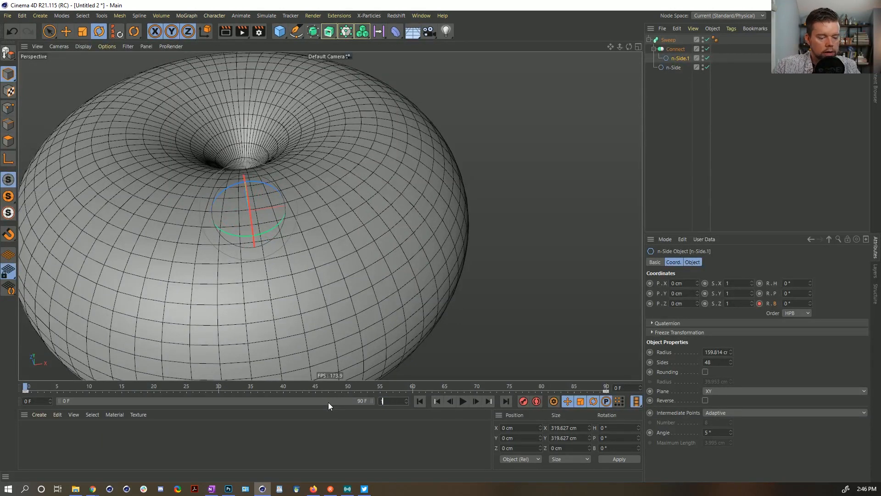
pyautogui.press('Return')
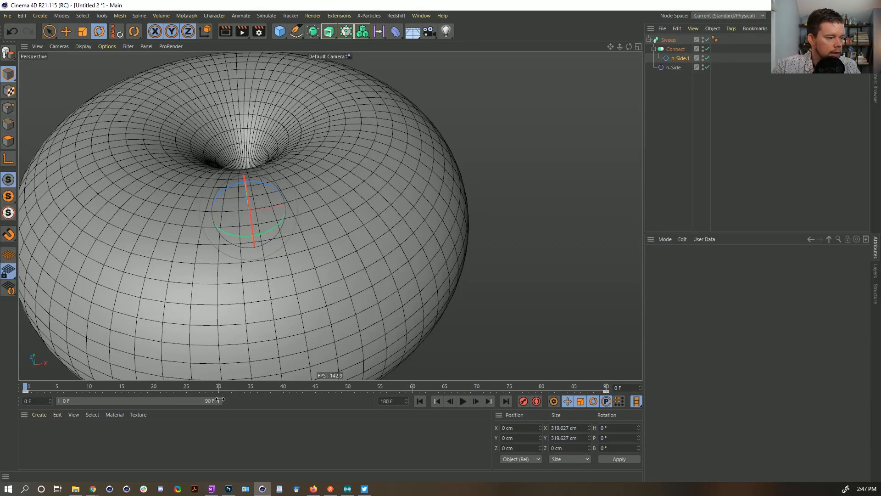
pyautogui.moveTo(220, 399); pyautogui.dragTo(602, 401)
# - Move the profile spline's -360° rotation key to frame 180 and play back the slower animation
pyautogui.click(683, 58)
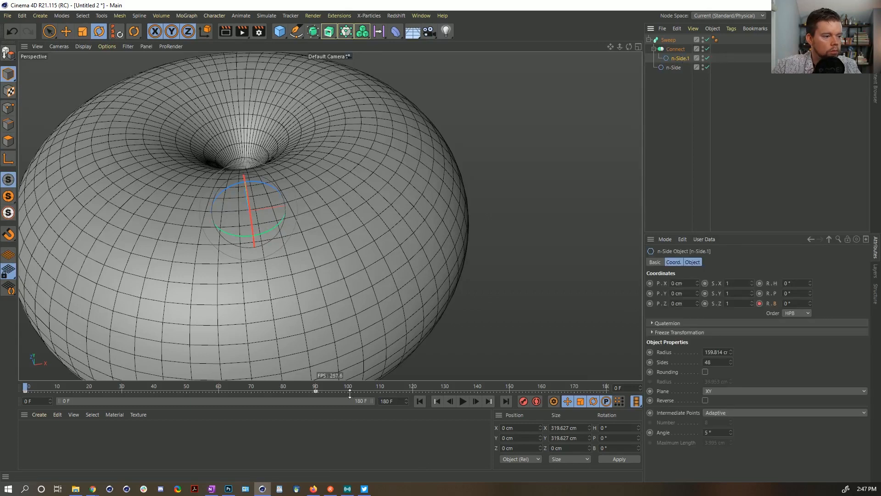
pyautogui.click(318, 389)
pyautogui.moveTo(316, 391); pyautogui.dragTo(607, 400)
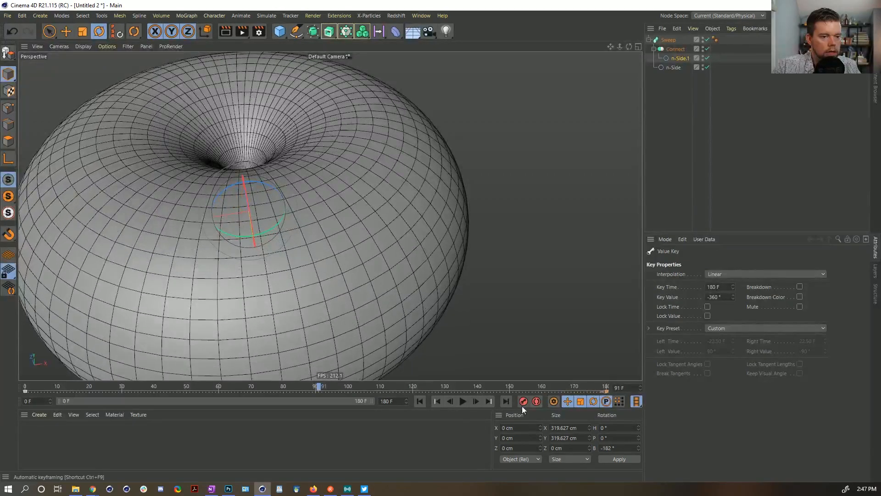
pyautogui.click(420, 401)
pyautogui.click(462, 401)
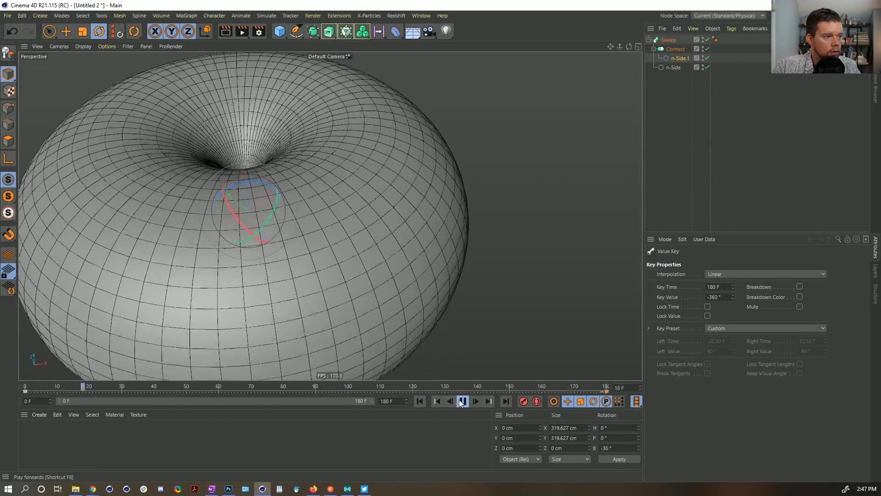
pyautogui.click(462, 401)
pyautogui.click(420, 401)
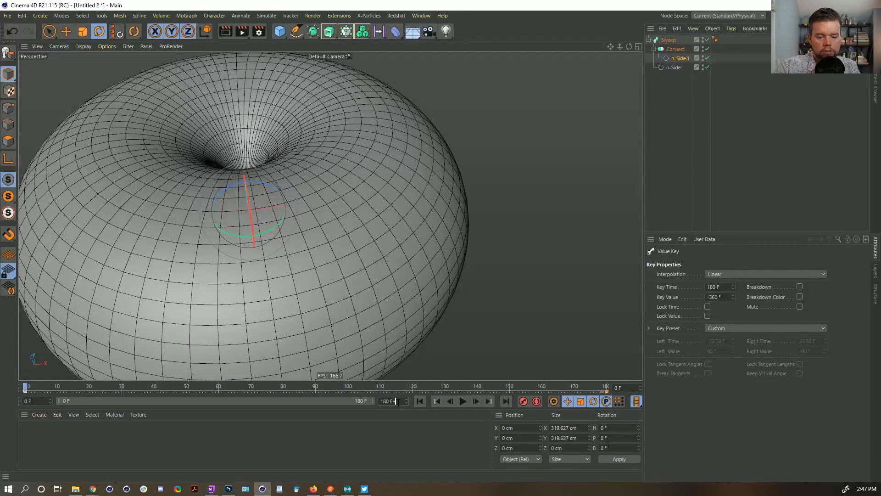
# - Extend the project length and preview range to 270 frames, and move the -360° rotation key to frame 270
pyautogui.press('Return')
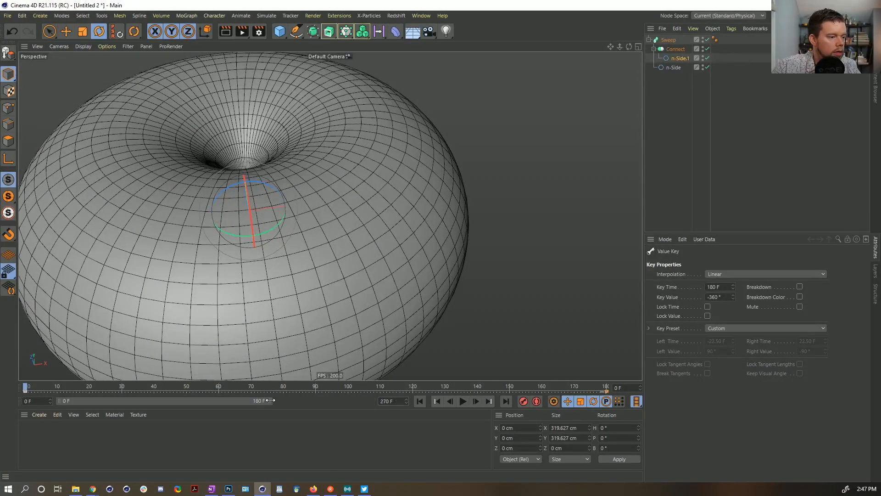
pyautogui.moveTo(271, 400); pyautogui.dragTo(375, 400)
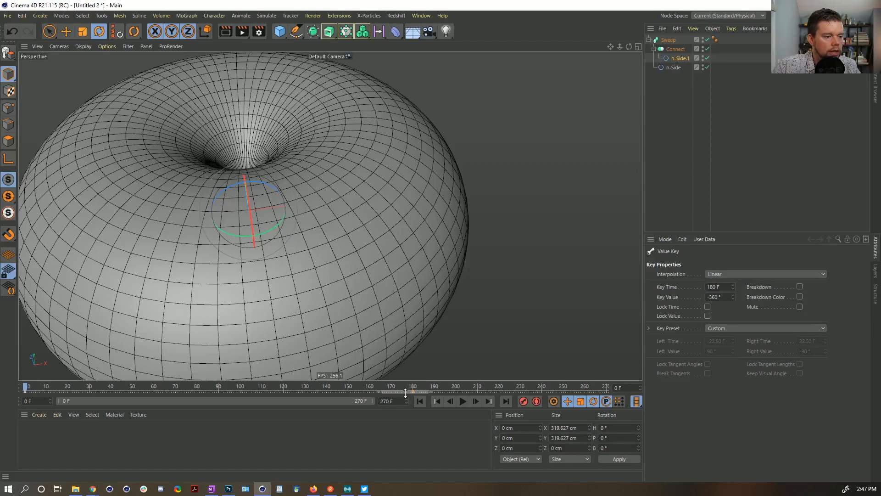
pyautogui.moveTo(724, 287); pyautogui.dragTo(637, 282)
pyautogui.press('Right')
pyautogui.write('+90')
pyautogui.press('Return')
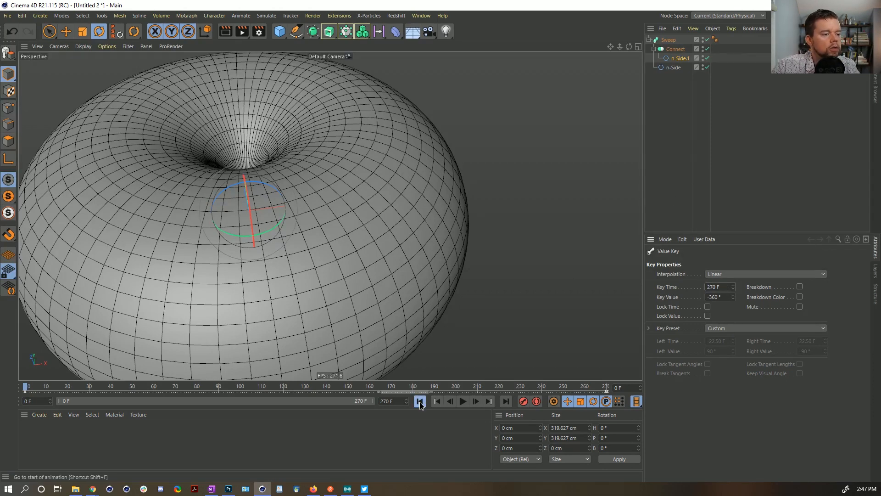
# - Play back the 270-frame rotation animation, and return to the first frame
pyautogui.click(459, 401)
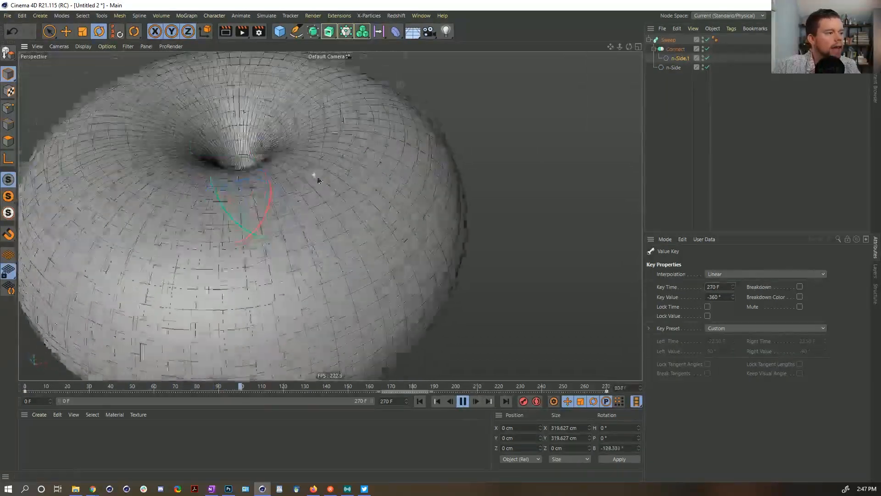
pyautogui.click(463, 401)
pyautogui.click(420, 401)
# - Add an FFD deformer, group the Sweep under a null, and place the FFD inside that null above the Sweep
pyautogui.click(396, 33)
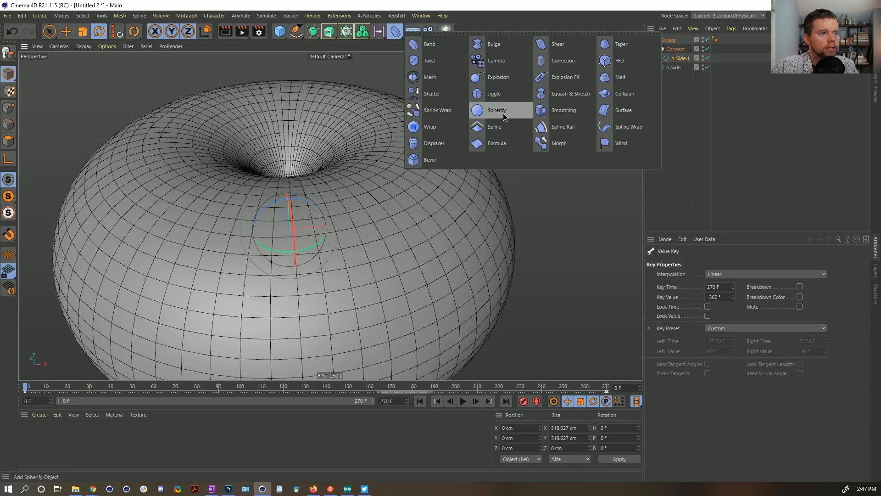
pyautogui.click(607, 60)
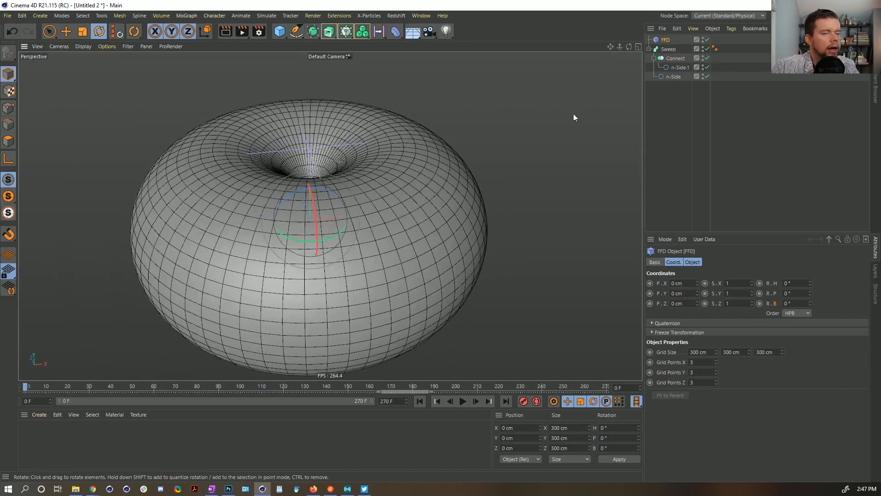
pyautogui.click(668, 49)
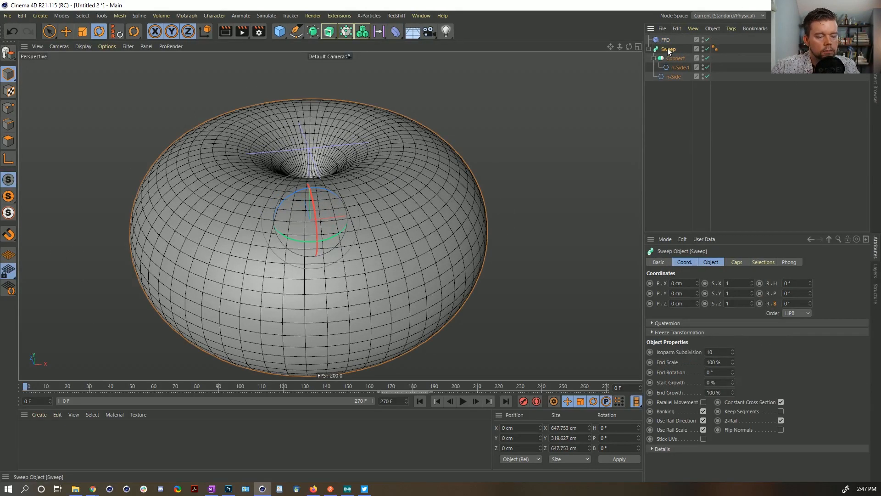
pyautogui.hotkey('alt', 'g')
pyautogui.click(649, 49)
pyautogui.moveTo(664, 41); pyautogui.dragTo(668, 50)
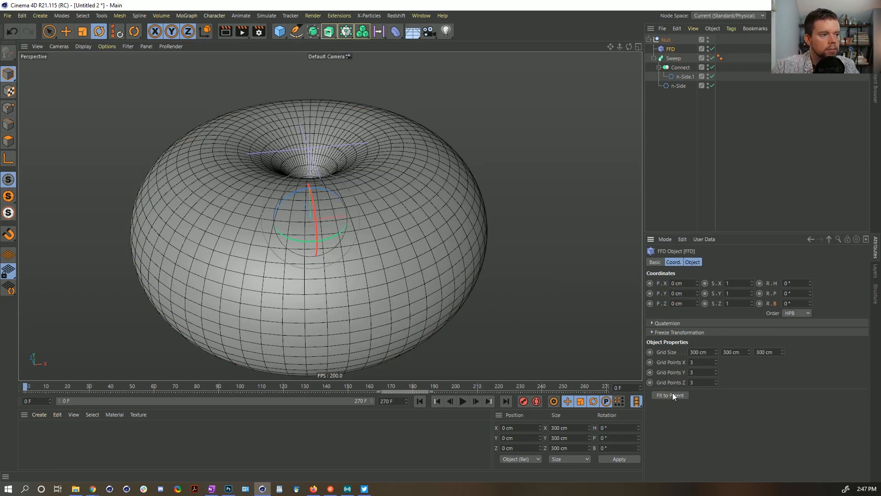
# - Try to convert the Sweep to an editable mesh and fit the FFD lattice to it as its child
pyautogui.press('c')
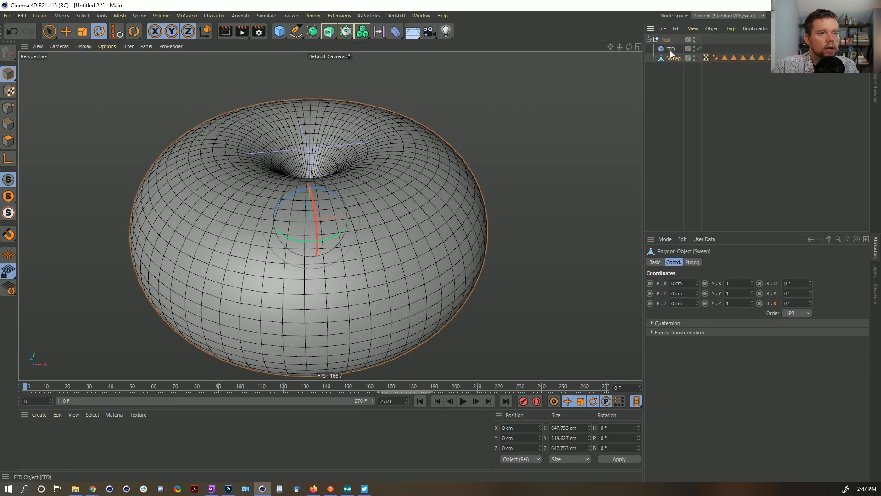
pyautogui.click(677, 398)
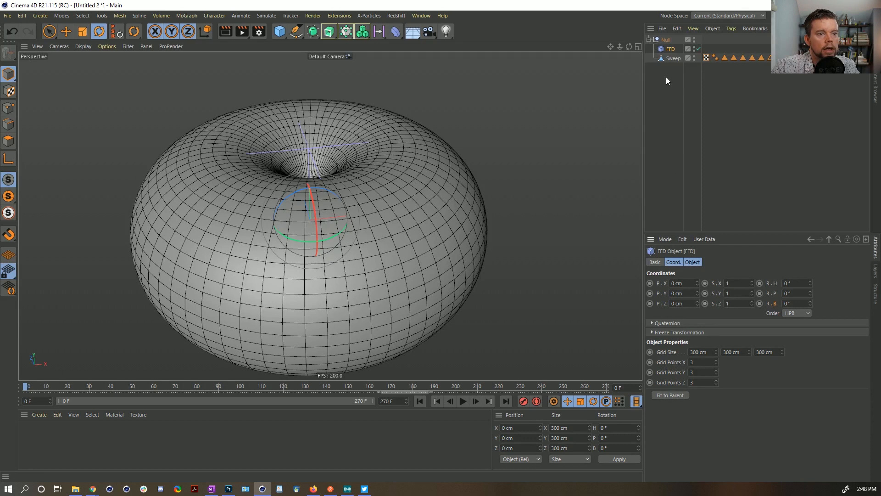
pyautogui.moveTo(671, 57); pyautogui.dragTo(673, 60)
pyautogui.click(679, 395)
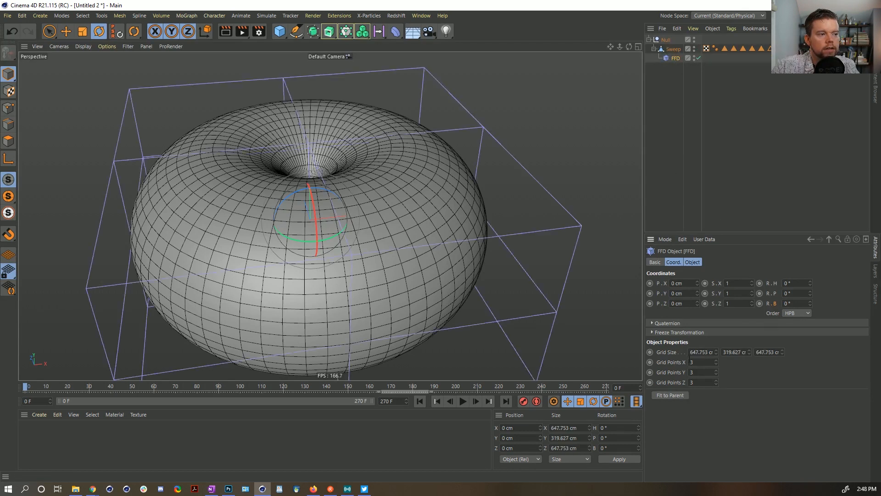
pyautogui.hotkey('ctrl', 'z')
pyautogui.hotkey('ctrl', 'z')
pyautogui.hotkey('ctrl', 'z')
pyautogui.hotkey('ctrl', 'z')
# - Fit the FFD lattice to the torus at 647.753 × 319.627 × 647.753 cm, and keep it inside the null above the Sweep
pyautogui.click(674, 49)
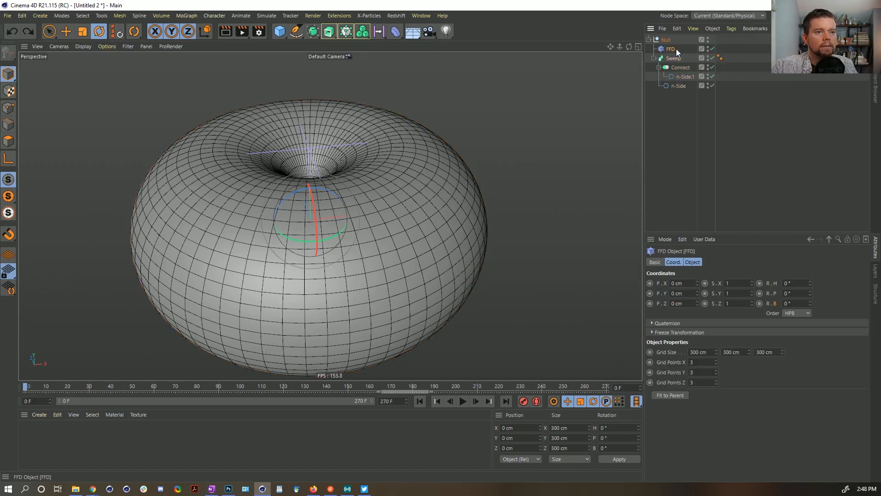
pyautogui.press('Delete')
pyautogui.hotkey('ctrl', 'z')
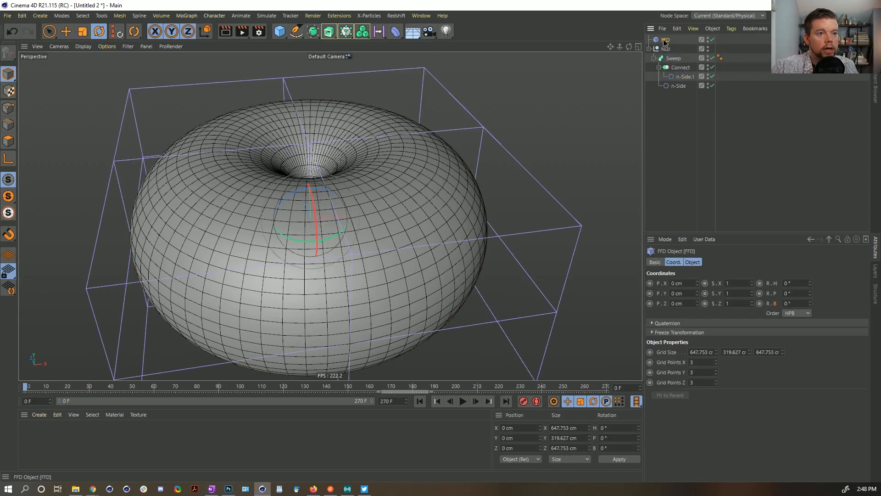
pyautogui.moveTo(669, 49); pyautogui.dragTo(670, 50)
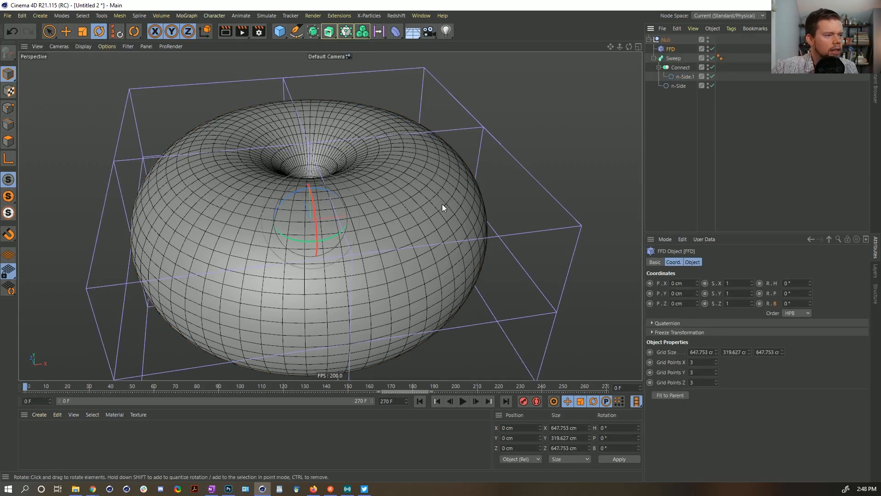
# - Set the FFD's grid points to 2 in X, 6 in Y and 2 in Z
pyautogui.keyDown('alt'); pyautogui.moveTo(426, 257); pyautogui.dragTo(547, 274); pyautogui.keyUp('alt')
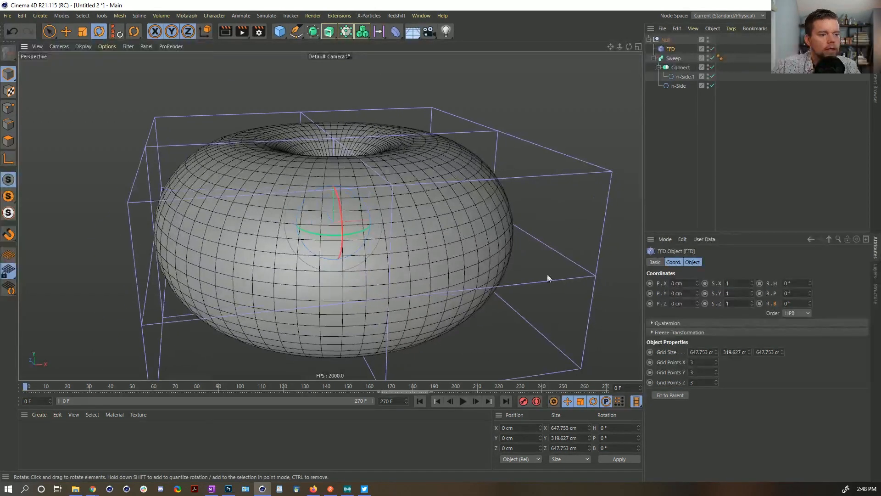
pyautogui.click(716, 365)
pyautogui.click(715, 384)
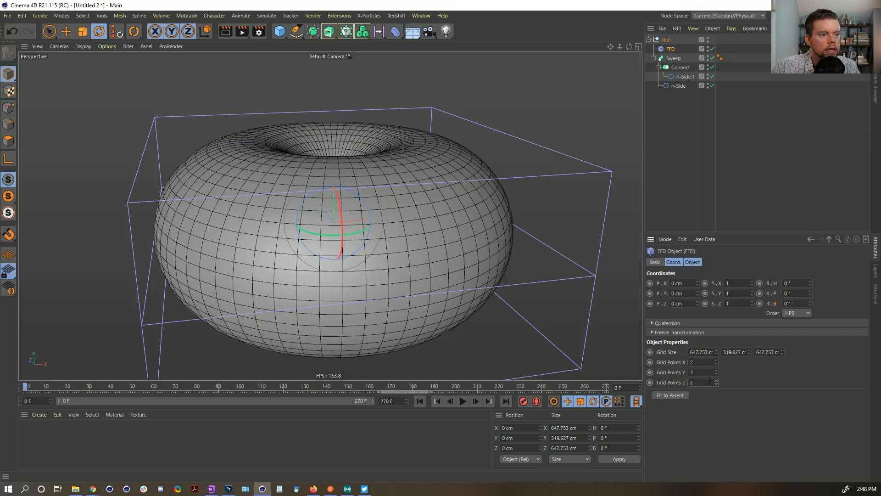
pyautogui.click(716, 369)
pyautogui.click(716, 370)
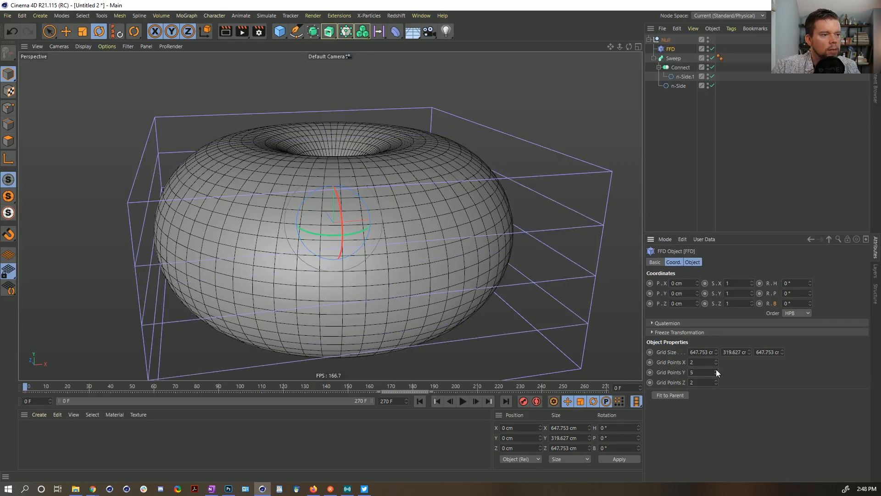
pyautogui.click(716, 369)
# - In point mode, select the upper four rows of FFD lattice points in the front view
pyautogui.keyDown('alt'); pyautogui.moveTo(521, 304); pyautogui.dragTo(487, 257); pyautogui.keyUp('alt')
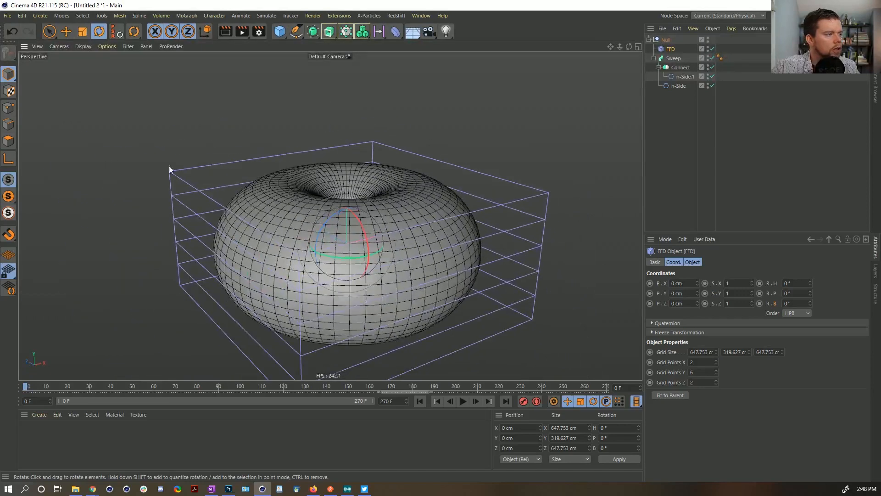
pyautogui.click(8, 108)
pyautogui.keyDown('alt'); pyautogui.moveTo(352, 280); pyautogui.dragTo(348, 250); pyautogui.keyUp('alt')
pyautogui.middleClick(348, 250)
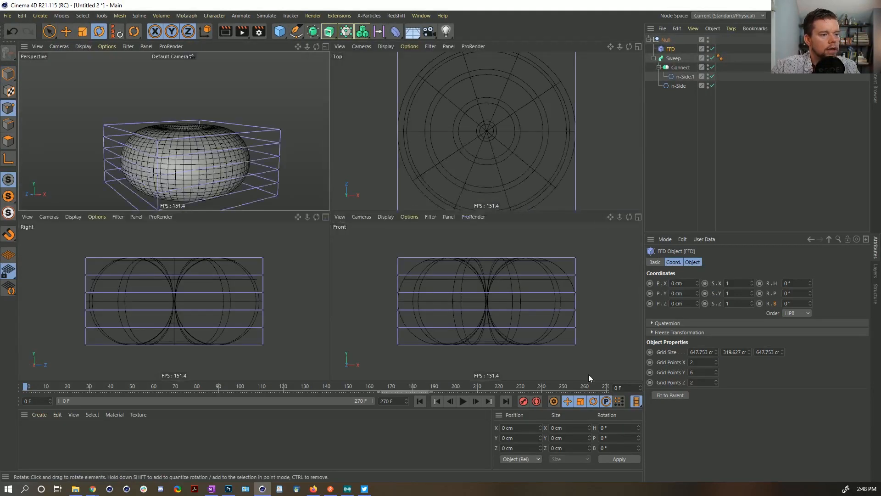
pyautogui.middleClick(440, 298)
pyautogui.moveTo(49, 32); pyautogui.dragTo(590, 241)
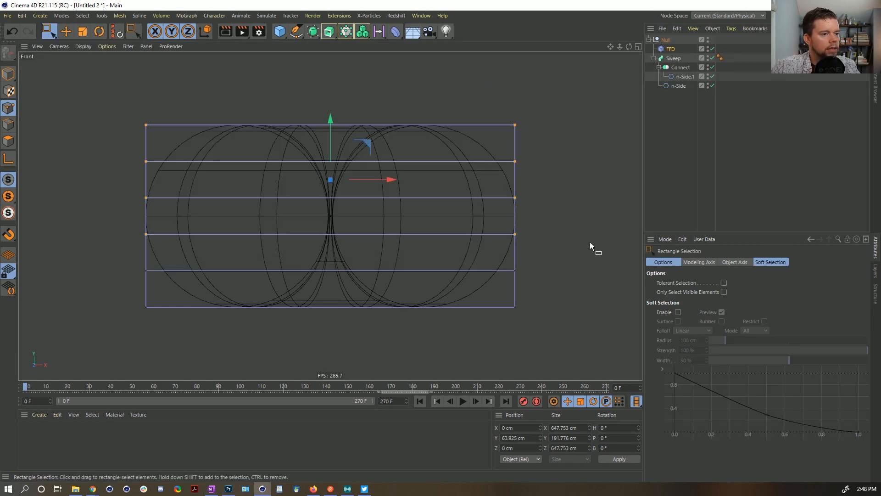
# - Scale the selected FFD points vertically to about 5% to flatten the torus's upper part, and clear the selection
pyautogui.middleClick(325, 151)
pyautogui.middleClick(233, 163)
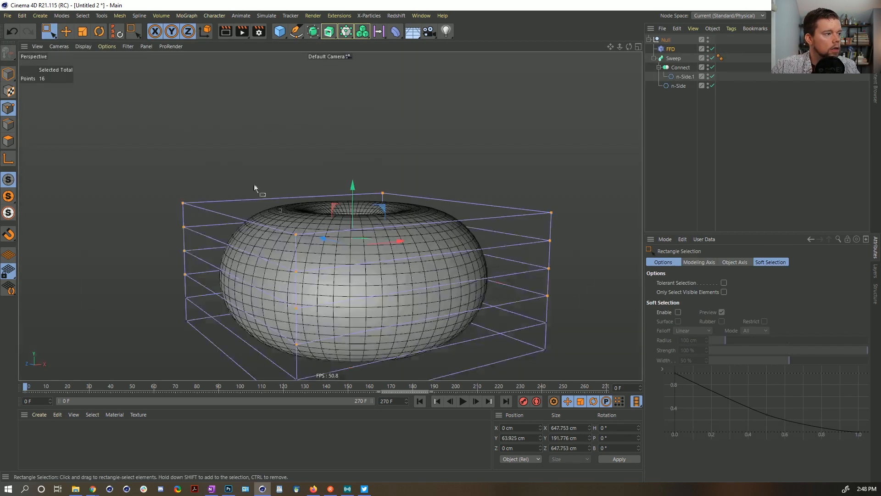
pyautogui.moveTo(338, 237)
pyautogui.keyDown('alt'); pyautogui.mouseDown()
pyautogui.moveTo(352, 206)
pyautogui.moveTo(335, 236)
pyautogui.mouseUp(); pyautogui.keyUp('alt')
pyautogui.press('t')
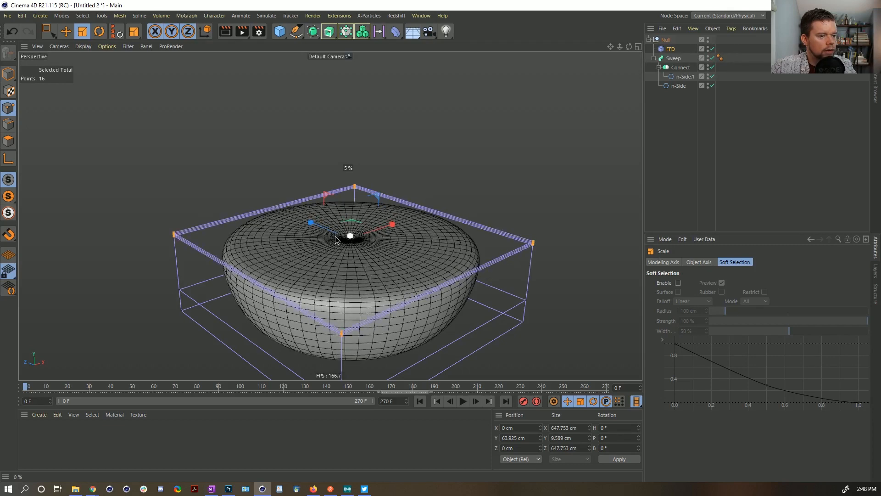
pyautogui.keyDown('alt'); pyautogui.moveTo(406, 288); pyautogui.dragTo(370, 262); pyautogui.keyUp('alt')
pyautogui.keyDown('alt'); pyautogui.moveTo(370, 262); pyautogui.dragTo(428, 224, button='right'); pyautogui.keyUp('alt')
pyautogui.click(670, 207)
# - Play back the animation on the flattened torus, examine it from several angles, and return to the first frame
pyautogui.keyDown('alt'); pyautogui.moveTo(505, 275); pyautogui.dragTo(502, 255); pyautogui.keyUp('alt')
pyautogui.keyDown('alt'); pyautogui.moveTo(503, 255); pyautogui.dragTo(496, 230, button='middle'); pyautogui.keyUp('alt')
pyautogui.keyDown('alt'); pyautogui.moveTo(494, 257); pyautogui.dragTo(508, 294); pyautogui.keyUp('alt')
pyautogui.click(464, 402)
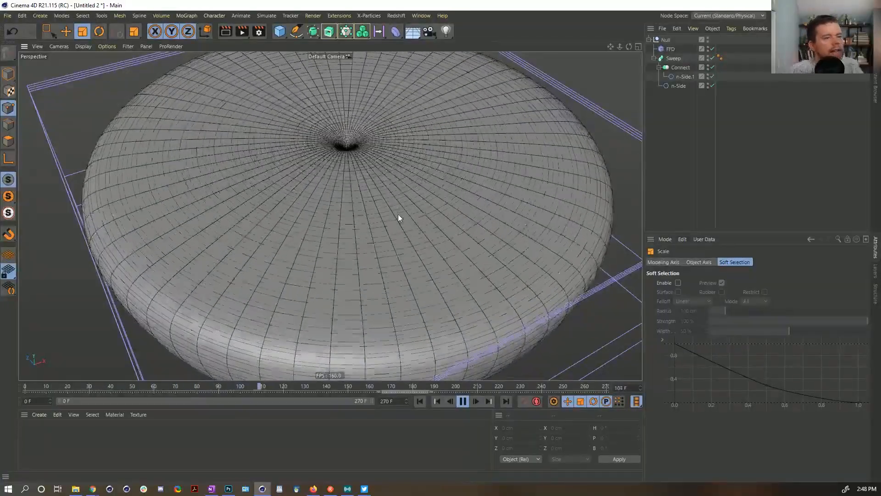
pyautogui.keyDown('alt'); pyautogui.moveTo(398, 180); pyautogui.dragTo(439, 194); pyautogui.keyUp('alt')
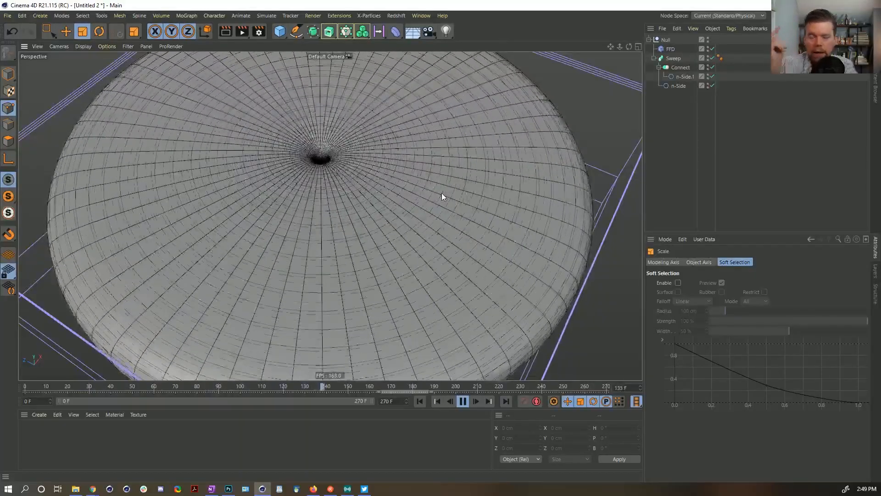
pyautogui.moveTo(468, 180)
pyautogui.keyDown('alt'); pyautogui.mouseDown()
pyautogui.moveTo(466, 168)
pyautogui.moveTo(539, 246)
pyautogui.moveTo(558, 220)
pyautogui.moveTo(497, 198)
pyautogui.moveTo(478, 181)
pyautogui.mouseUp(); pyautogui.keyUp('alt')
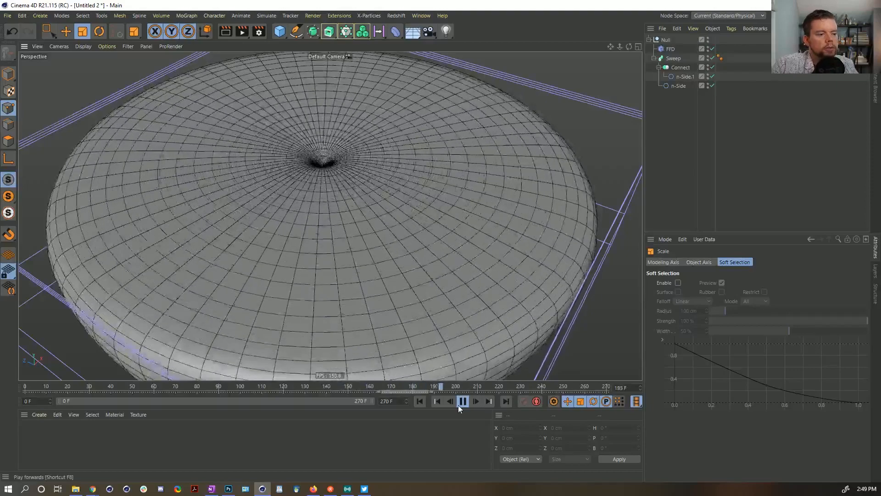
pyautogui.click(462, 401)
pyautogui.click(420, 401)
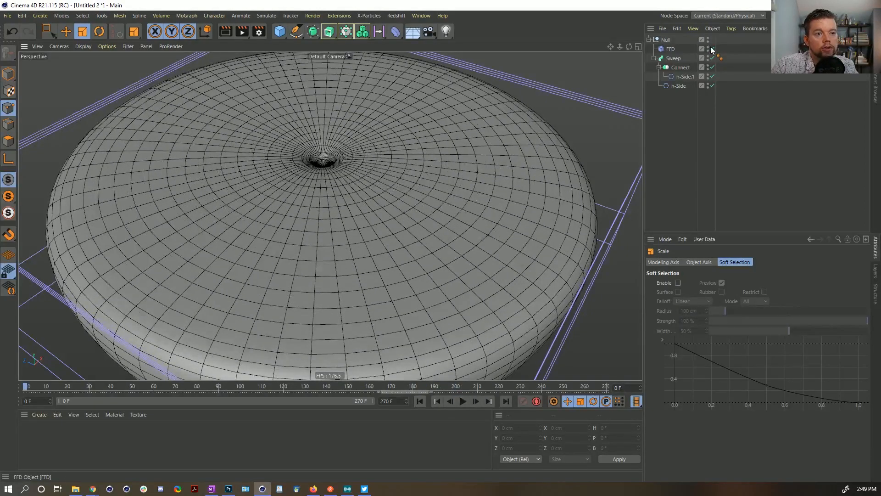
# - Disable the FFD deformer to restore the full torus shape
pyautogui.click(712, 48)
pyautogui.scroll(5, 431, 157)
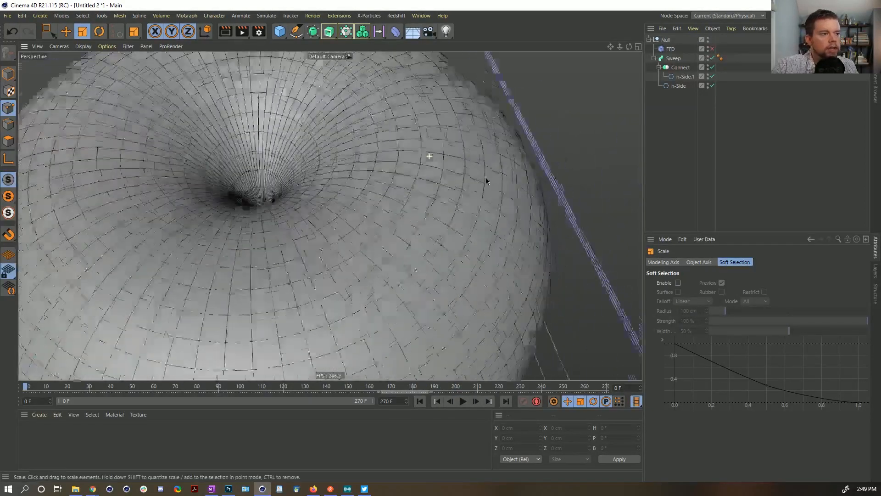
pyautogui.keyDown('alt'); pyautogui.moveTo(485, 180); pyautogui.dragTo(438, 126); pyautogui.keyUp('alt')
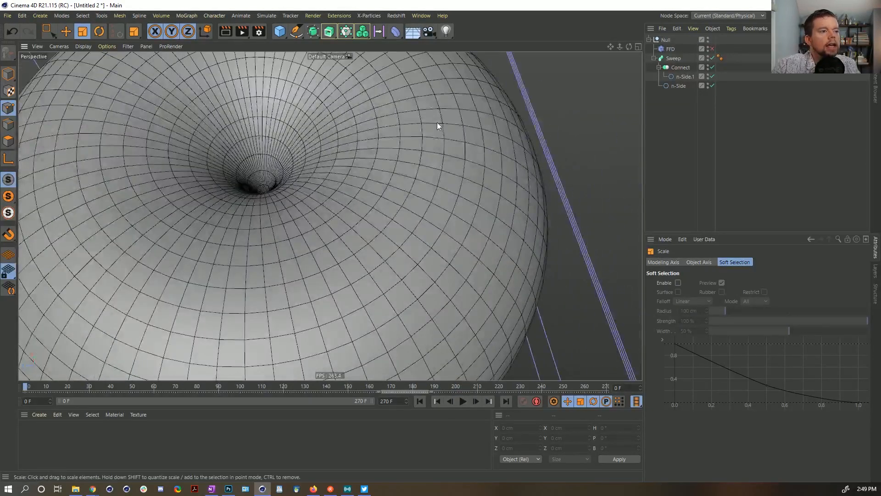
# - Maximize the top view, and display it with Gouraud Shading (Lines) and Wireframe
pyautogui.middleClick(405, 146)
pyautogui.middleClick(246, 125)
pyautogui.middleClick(247, 125)
pyautogui.middleClick(510, 187)
pyautogui.press('n')
pyautogui.press('a')
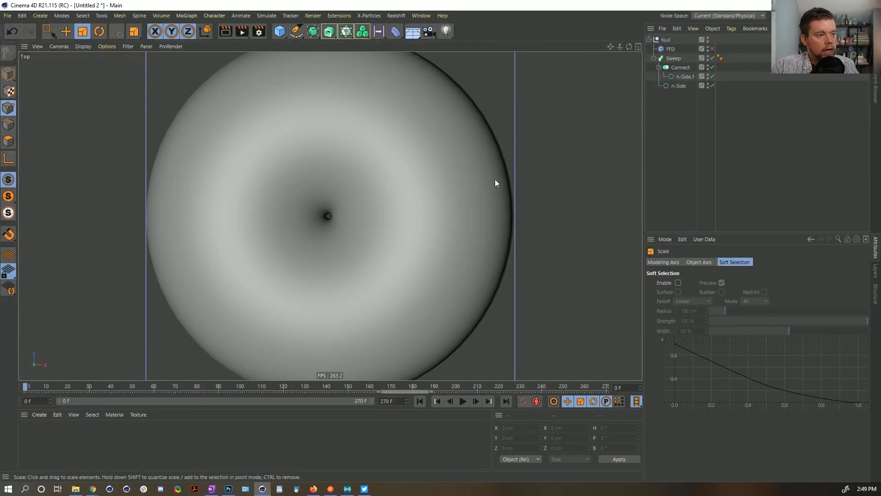
pyautogui.press('n')
pyautogui.press('b')
pyautogui.click(88, 46)
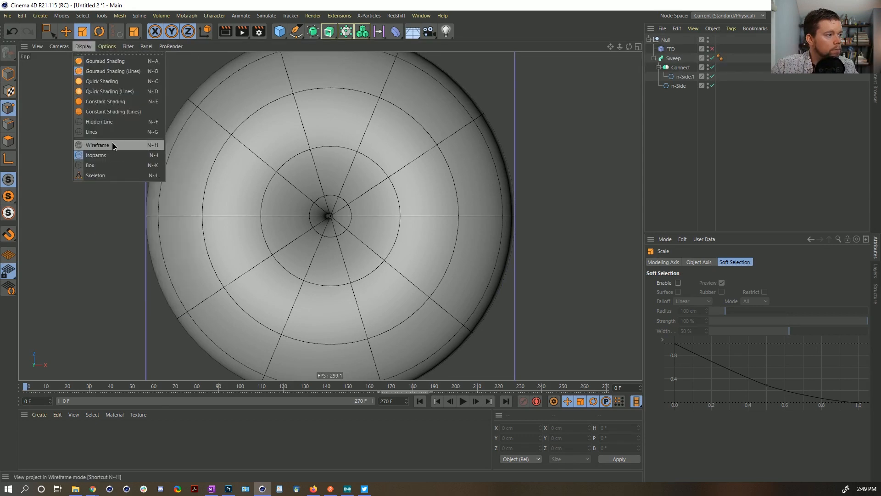
pyautogui.click(117, 144)
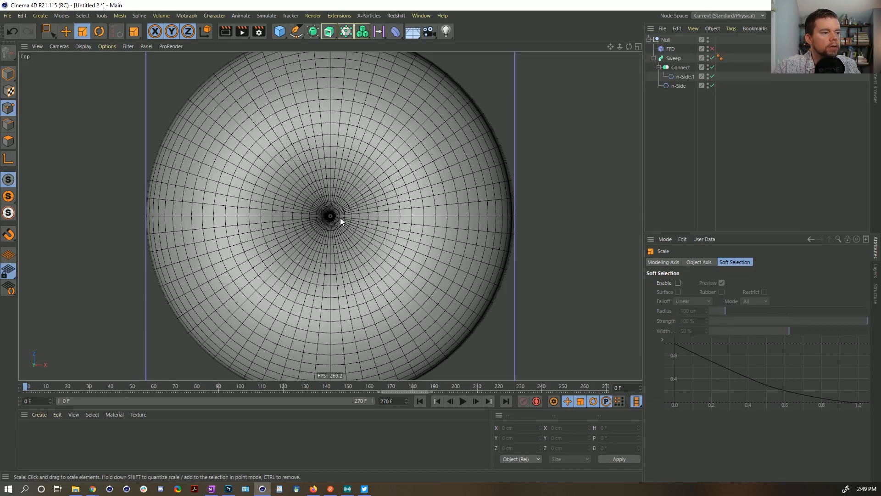
# - Return to the perspective view of the torus, and switch from point mode to model mode
pyautogui.middleClick(246, 153)
pyautogui.middleClick(213, 147)
pyautogui.keyDown('alt'); pyautogui.moveTo(332, 267); pyautogui.dragTo(301, 153); pyautogui.keyUp('alt')
pyautogui.keyDown('alt'); pyautogui.moveTo(302, 152); pyautogui.dragTo(334, 250, button='right'); pyautogui.keyUp('alt')
pyautogui.keyDown('alt'); pyautogui.moveTo(334, 249); pyautogui.dragTo(352, 263, button='middle'); pyautogui.keyUp('alt')
pyautogui.keyDown('alt'); pyautogui.moveTo(352, 263); pyautogui.dragTo(354, 223); pyautogui.keyUp('alt')
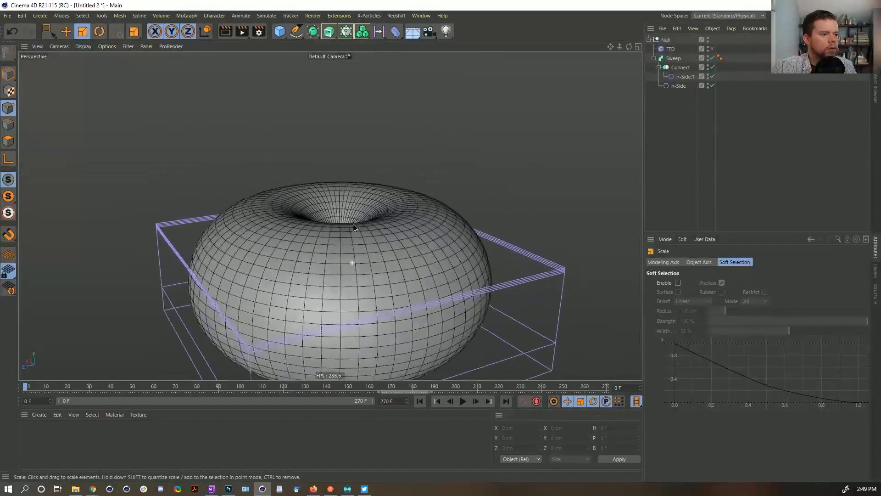
pyautogui.click(9, 73)
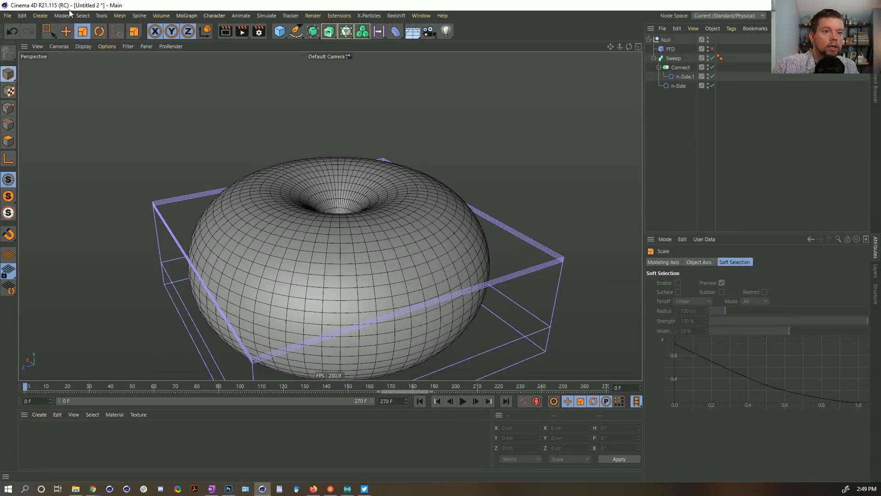
# - Put the Connect object inside a linear Cloner with a count of 1 and a clone Y scale of 0
pyautogui.click(674, 67)
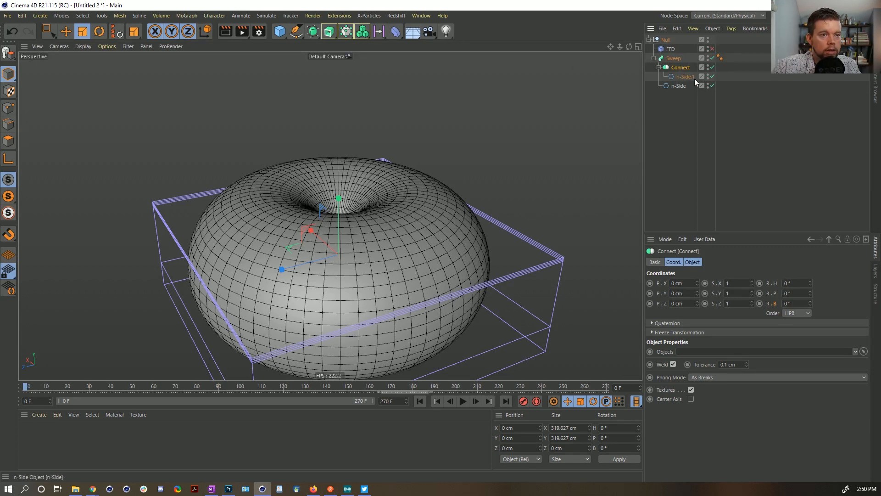
pyautogui.keyDown('alt'); pyautogui.click(346, 31); pyautogui.keyUp('alt')
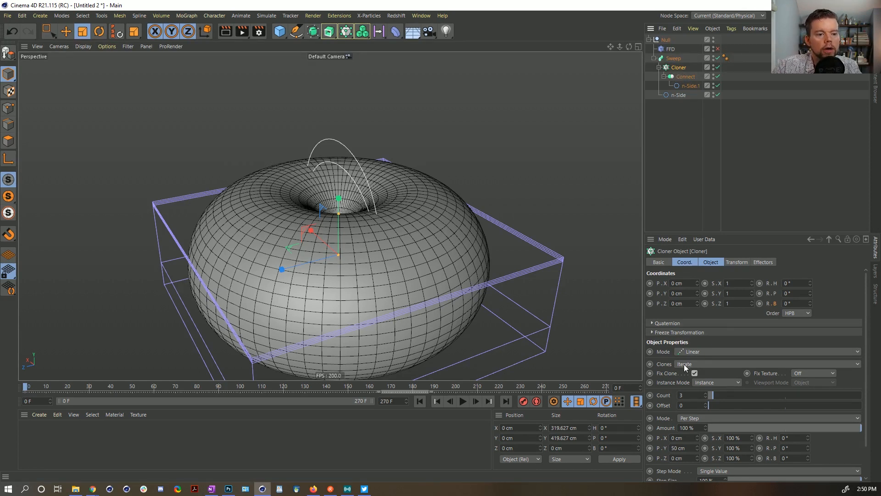
pyautogui.moveTo(706, 398); pyautogui.dragTo(705, 404)
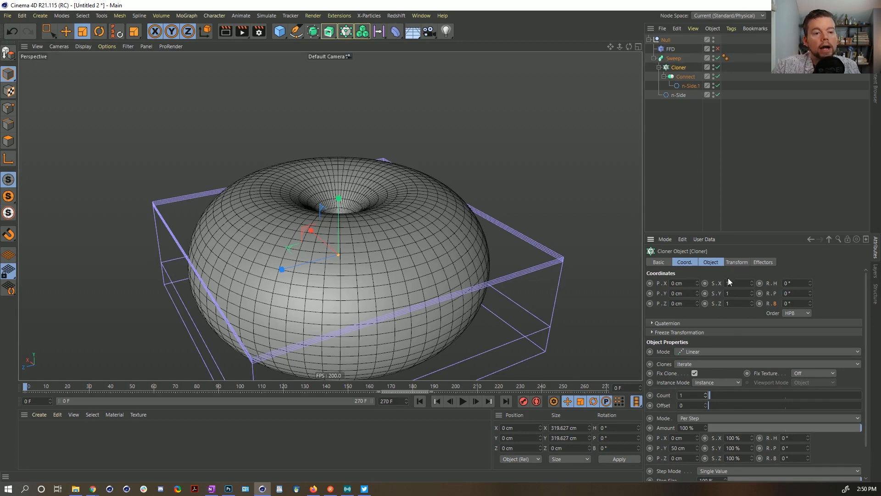
pyautogui.click(734, 262)
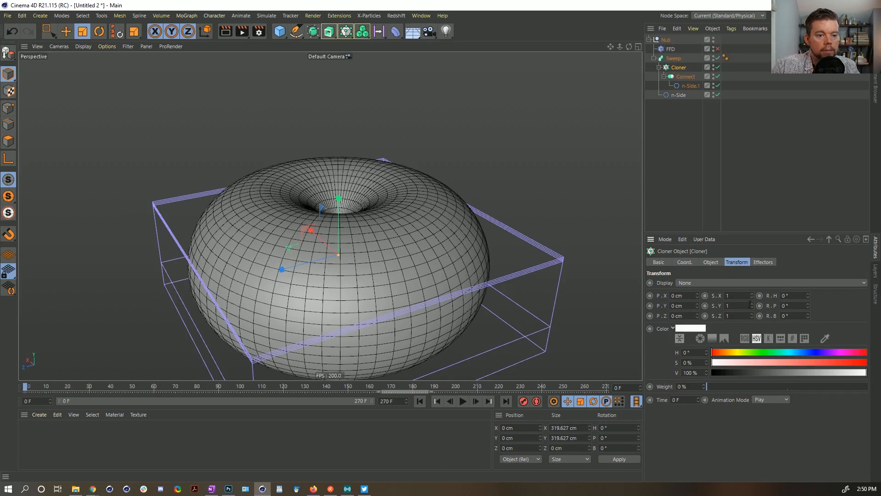
pyautogui.moveTo(752, 305); pyautogui.dragTo(751, 328)
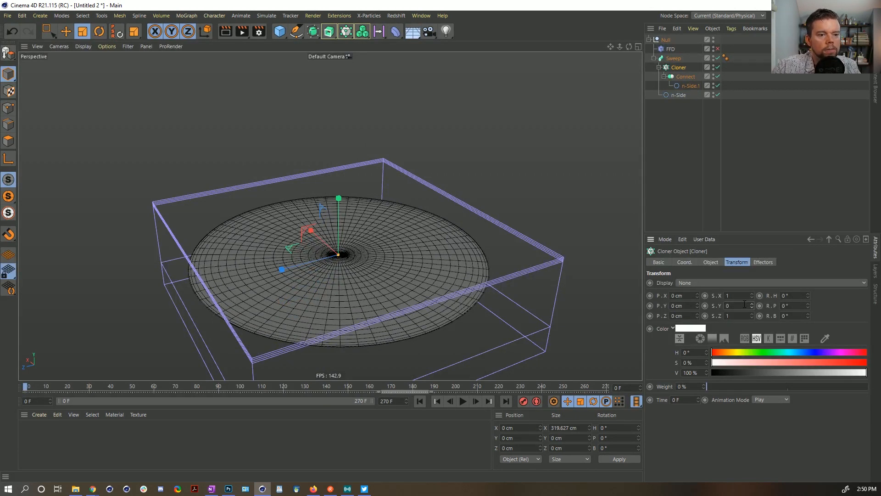
# - Set the Cloner's clone Y scale to 0.1 to try a slightly thicker flattened torus
pyautogui.click(739, 306)
pyautogui.write('1')
pyautogui.press('Return')
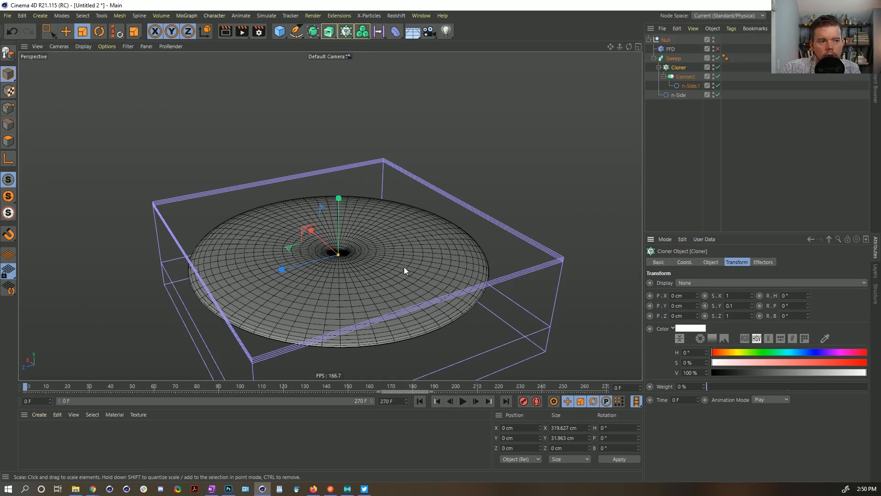
pyautogui.keyDown('alt'); pyautogui.moveTo(415, 244); pyautogui.dragTo(404, 255); pyautogui.keyUp('alt')
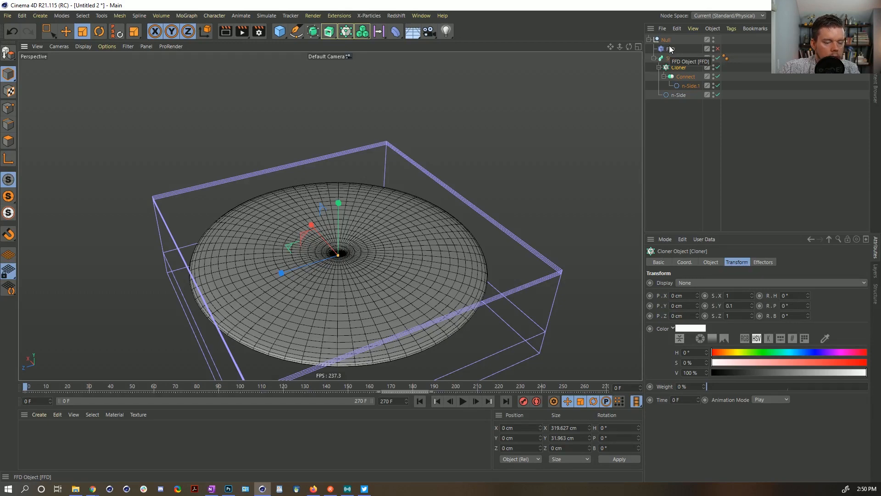
pyautogui.moveTo(411, 225)
pyautogui.keyDown('alt'); pyautogui.mouseDown()
pyautogui.moveTo(409, 280)
pyautogui.moveTo(414, 226)
pyautogui.mouseUp(); pyautogui.keyUp('alt')
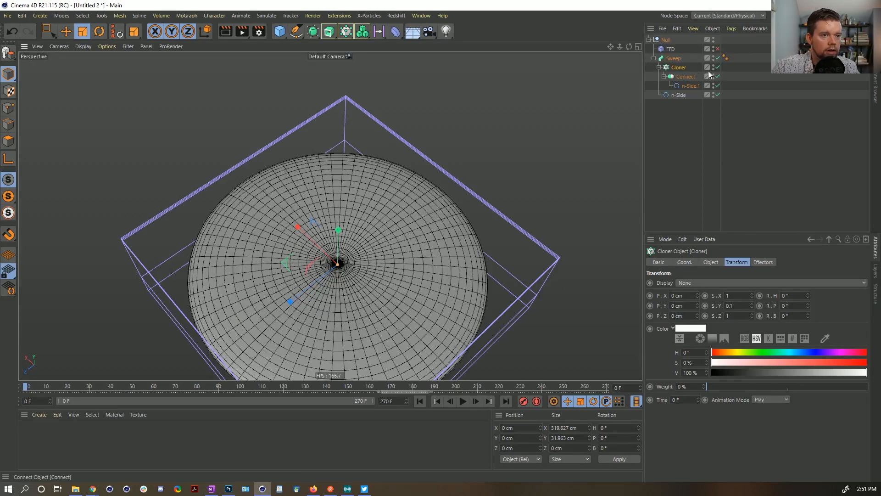
# - Set the Cloner's clone Y scale to 1 and enable the FFD deformer
pyautogui.doubleClick(733, 306)
pyautogui.write('1')
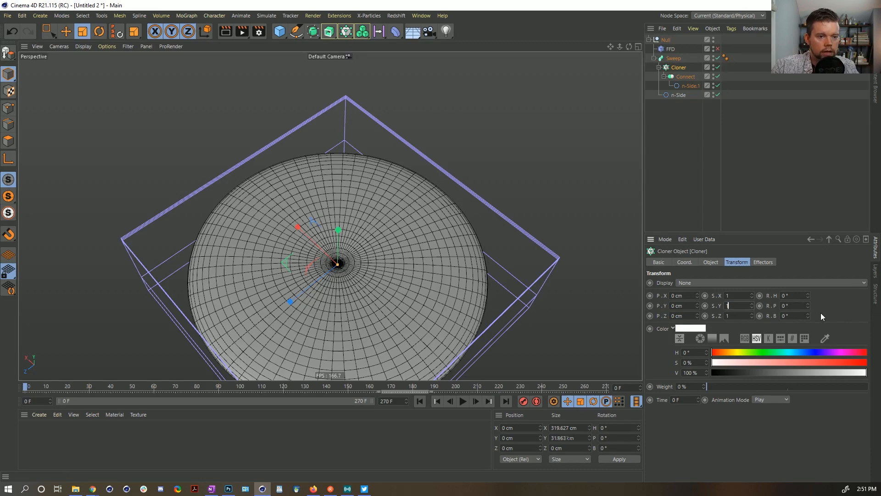
pyautogui.press('Return')
pyautogui.click(718, 49)
# - Play the animation with the funnel opening close up, and compare it with the reference GIF in the Twitter app
pyautogui.keyDown('alt'); pyautogui.moveTo(350, 276); pyautogui.dragTo(421, 224); pyautogui.keyUp('alt')
pyautogui.keyDown('alt'); pyautogui.moveTo(406, 173); pyautogui.dragTo(419, 171, button='right'); pyautogui.keyUp('alt')
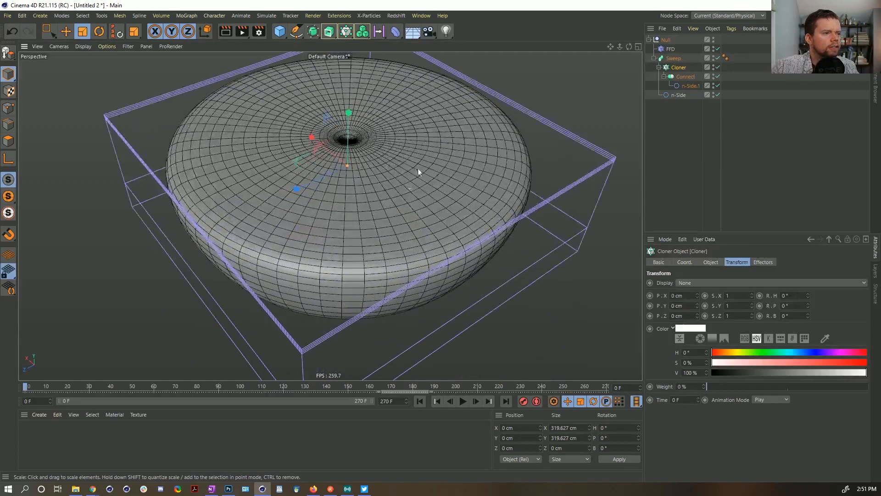
pyautogui.keyDown('alt'); pyautogui.moveTo(390, 173); pyautogui.dragTo(411, 272, button='middle'); pyautogui.keyUp('alt')
pyautogui.keyDown('alt'); pyautogui.moveTo(394, 256); pyautogui.dragTo(467, 237, button='right'); pyautogui.keyUp('alt')
pyautogui.keyDown('alt'); pyautogui.moveTo(464, 251); pyautogui.dragTo(467, 249); pyautogui.keyUp('alt')
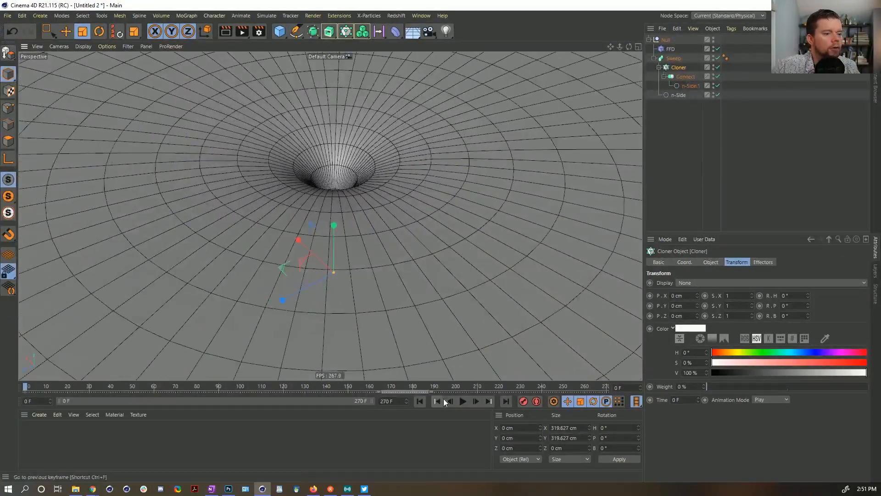
pyautogui.click(462, 401)
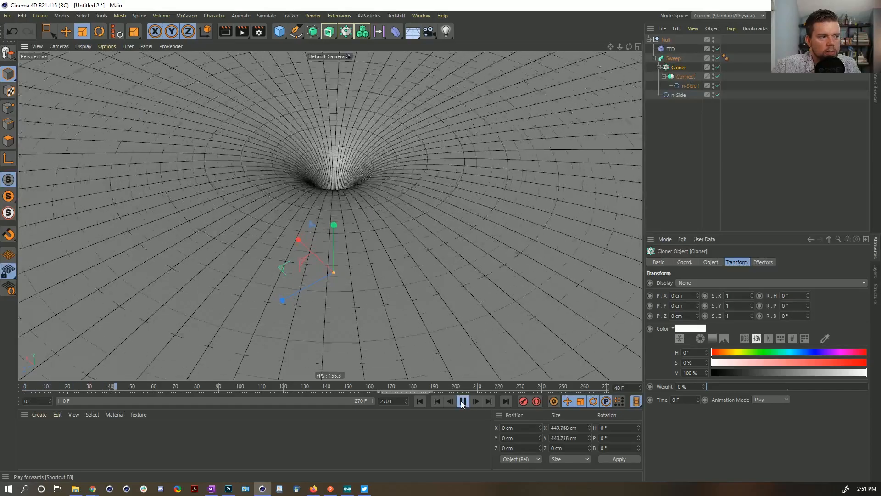
pyautogui.keyDown('alt'); pyautogui.moveTo(402, 245); pyautogui.dragTo(358, 225); pyautogui.keyUp('alt')
pyautogui.keyDown('alt'); pyautogui.moveTo(379, 219); pyautogui.dragTo(395, 201, button='middle'); pyautogui.keyUp('alt')
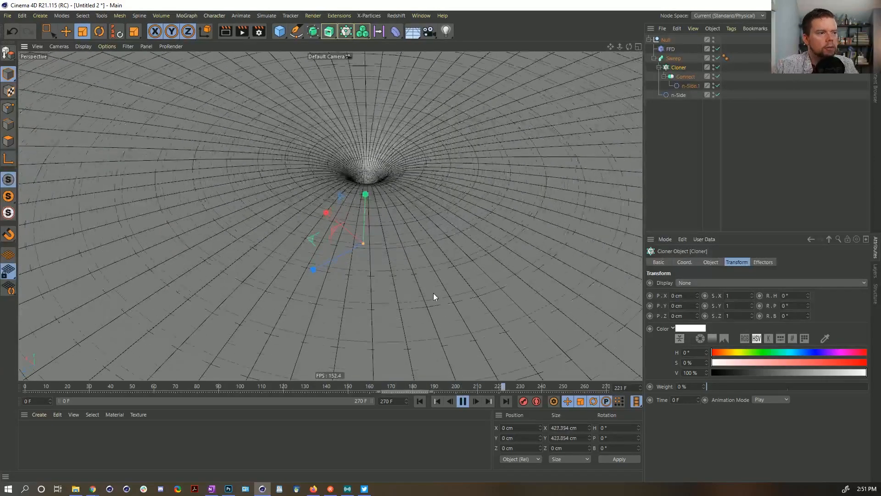
pyautogui.click(463, 401)
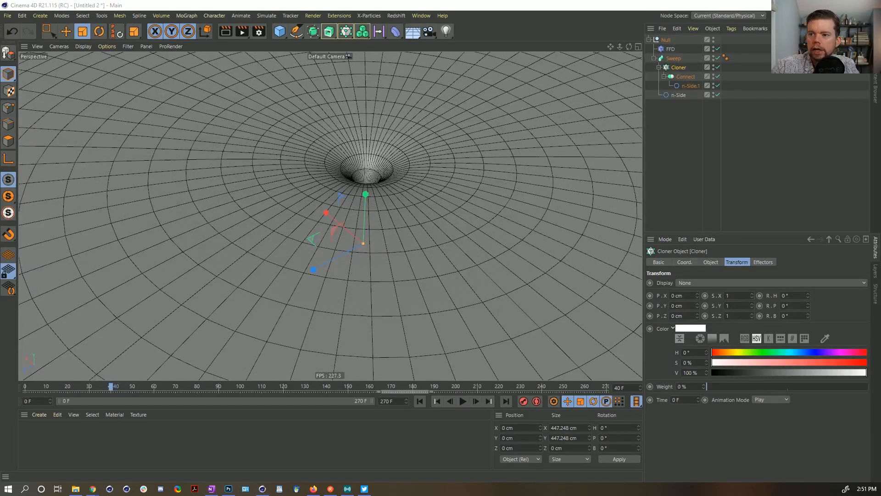
pyautogui.click(365, 488)
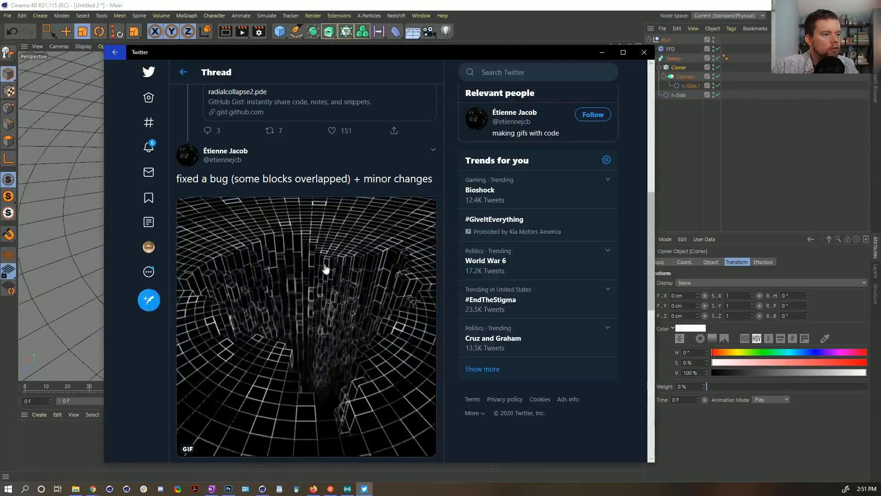
pyautogui.hotkey('alt', 'Tab')
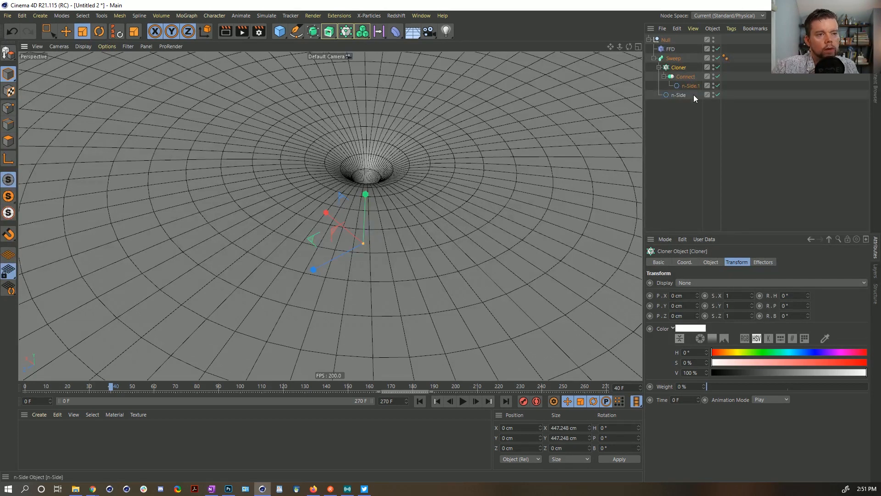
pyautogui.click(653, 58)
pyautogui.click(671, 59)
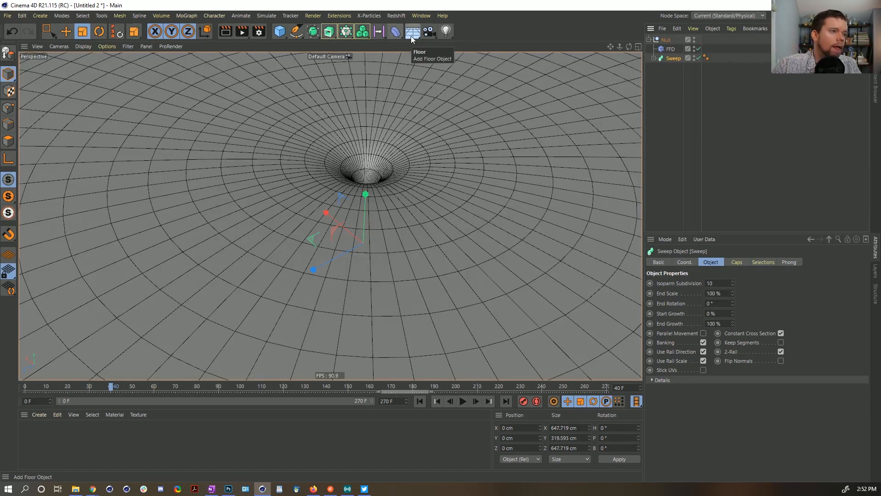
pyautogui.keyDown('alt'); pyautogui.moveTo(377, 182); pyautogui.dragTo(291, 180, button='right'); pyautogui.keyUp('alt')
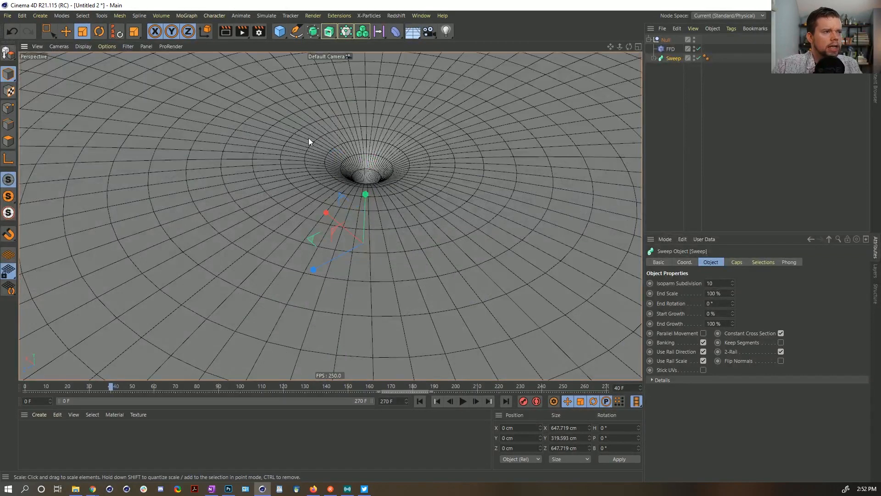
pyautogui.click(301, 35)
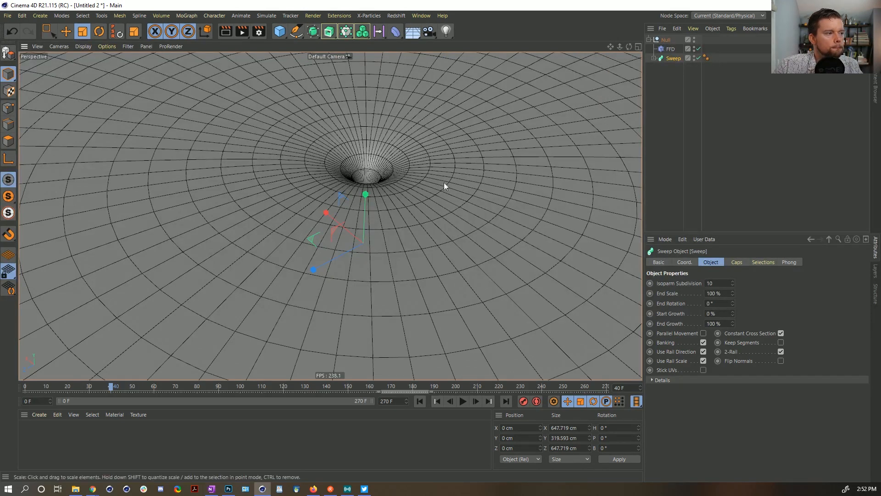
# - Set the Sweep's path n-Side to 48 sides and its profile n-Side.1 to 64 sides
pyautogui.click(654, 59)
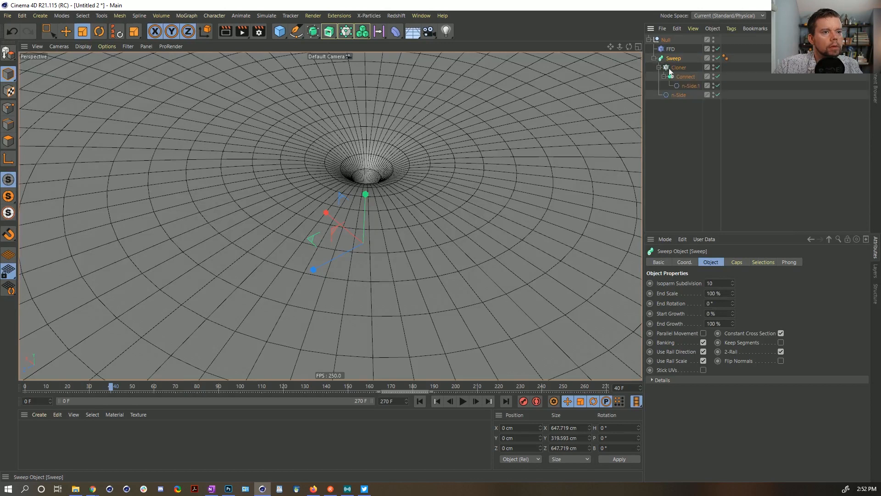
pyautogui.click(680, 82)
pyautogui.click(718, 295)
pyautogui.write('48')
pyautogui.press('Return')
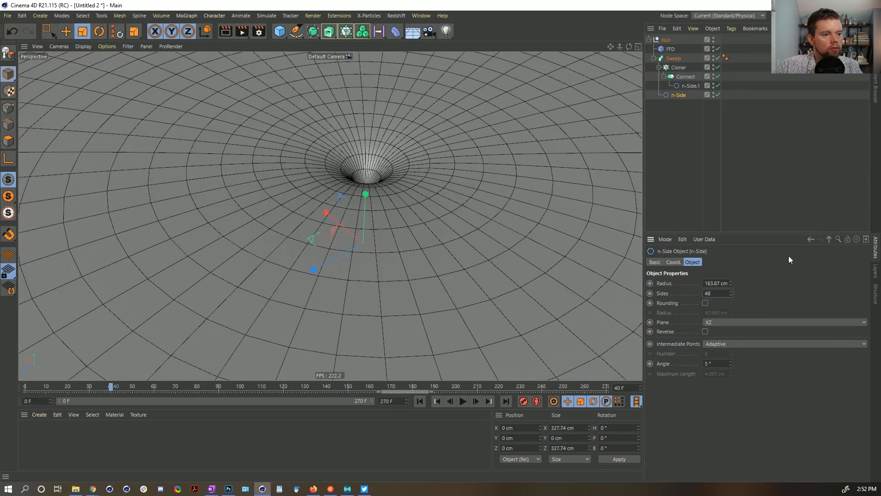
pyautogui.click(690, 85)
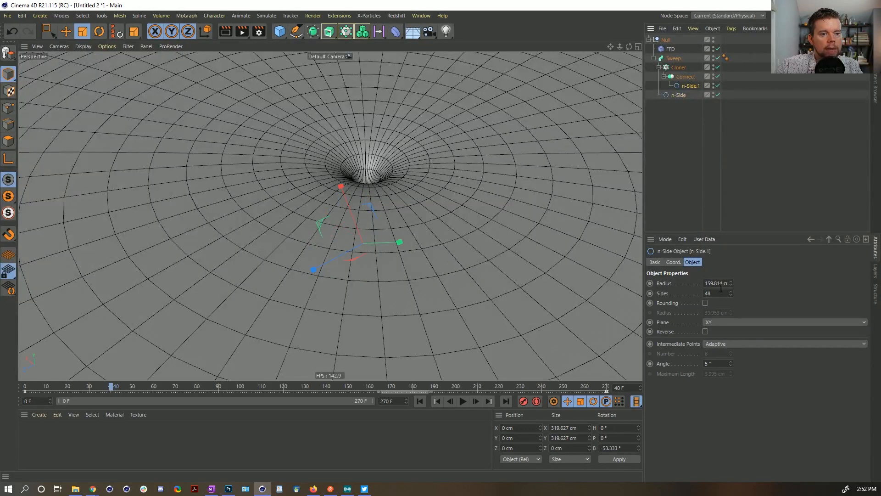
pyautogui.write('64')
pyautogui.press('Return')
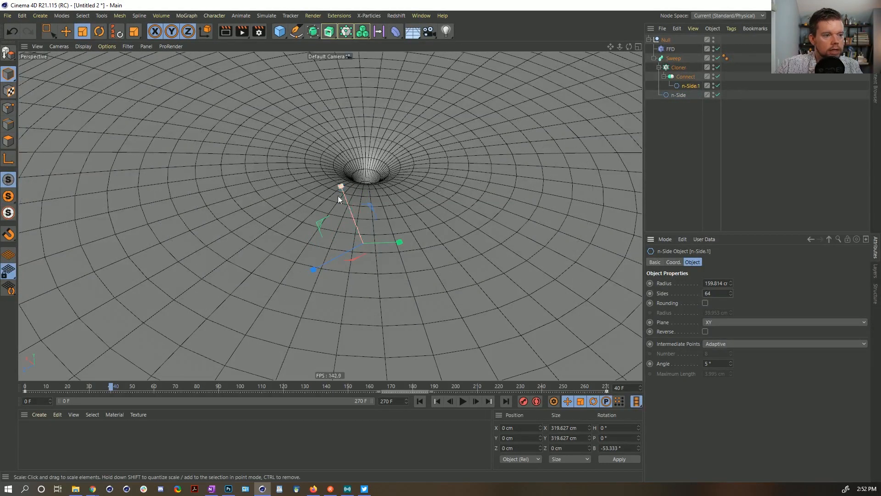
# - Play back the animation of the changed grid, stop it and return to frame 0
pyautogui.click(462, 401)
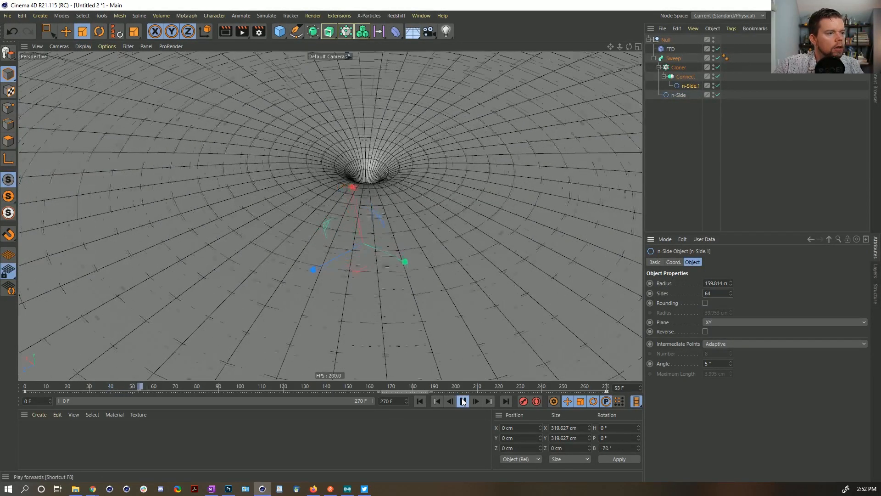
pyautogui.click(462, 401)
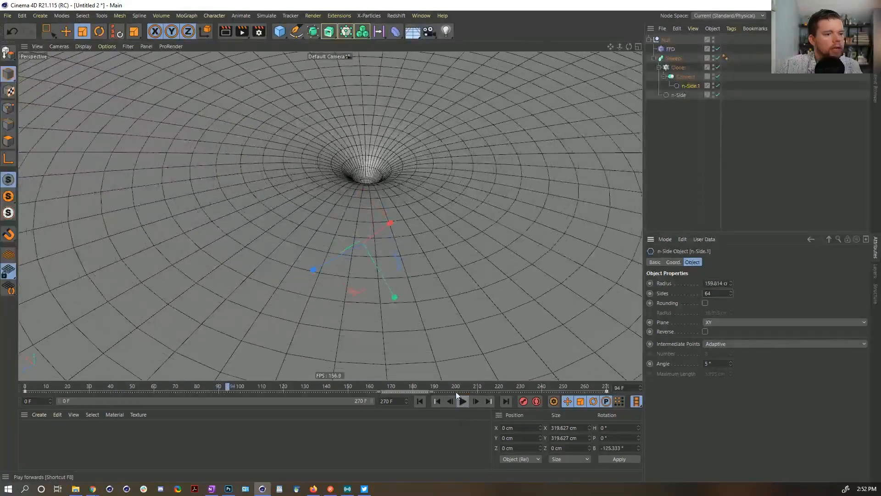
pyautogui.click(419, 401)
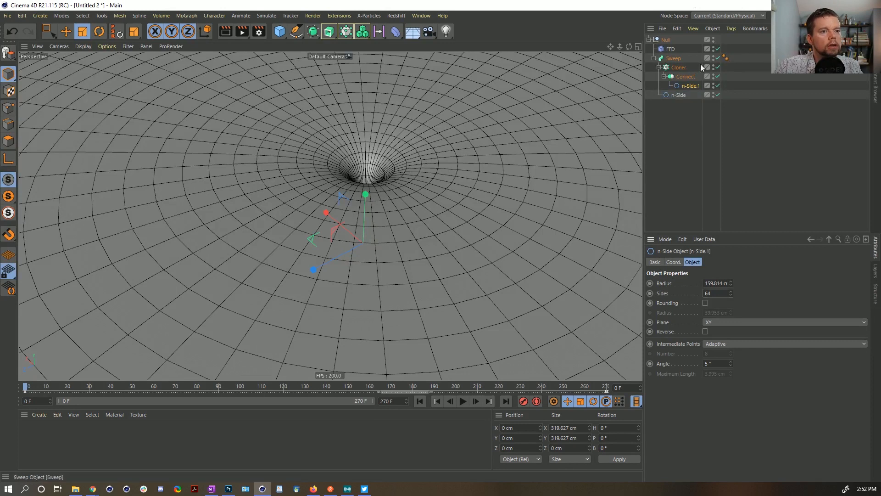
# - Add a MoGraph PolyFX object and place it inside the Null between the FFD and the Sweep
pyautogui.click(655, 58)
pyautogui.click(671, 58)
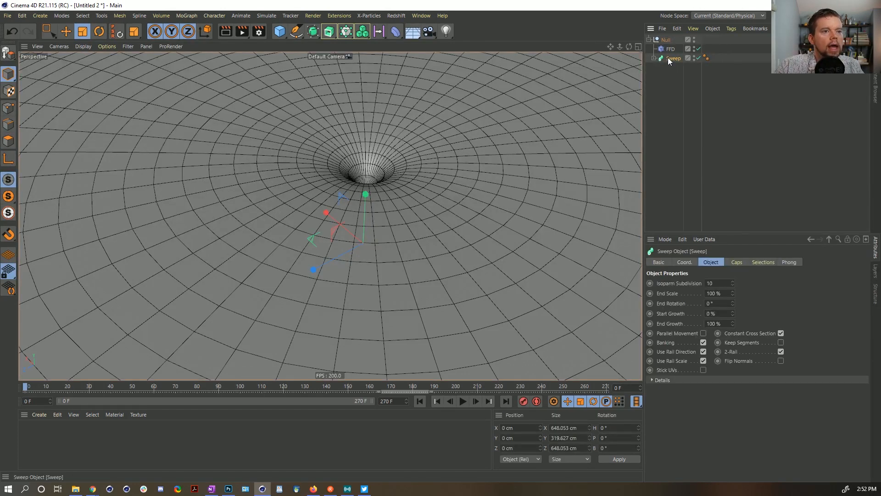
pyautogui.click(398, 30)
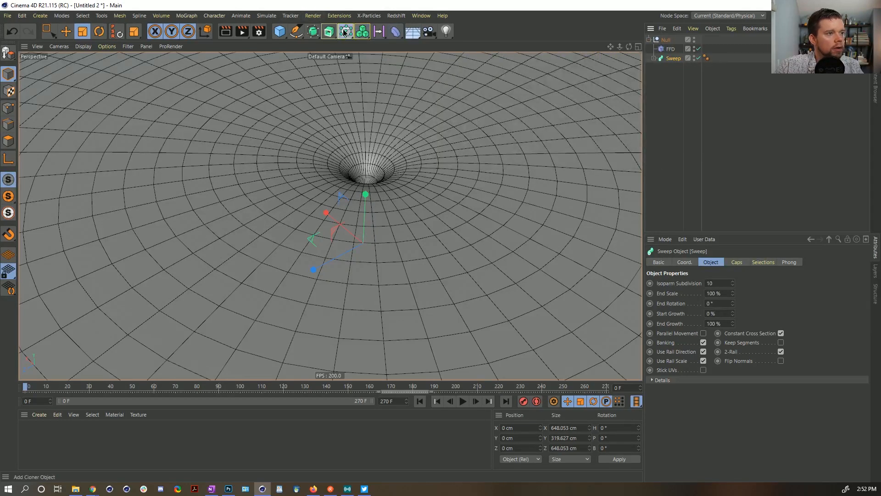
pyautogui.click(362, 30)
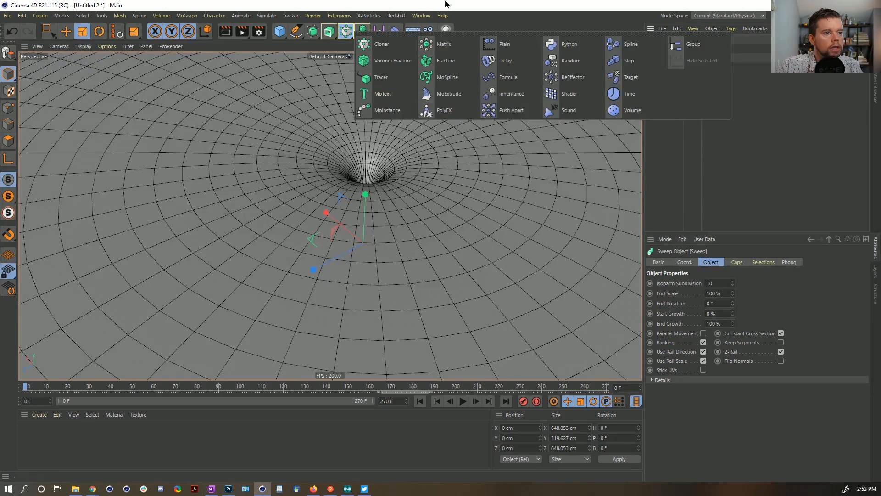
pyautogui.click(449, 108)
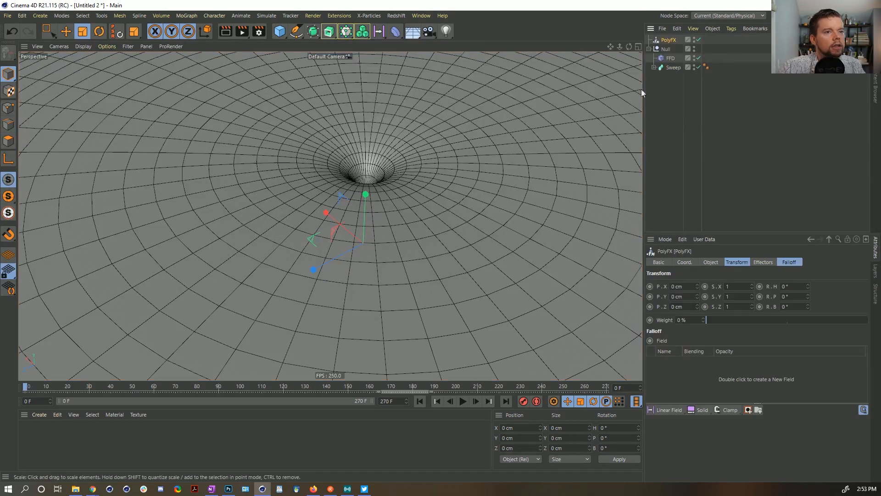
pyautogui.moveTo(667, 41); pyautogui.dragTo(671, 65)
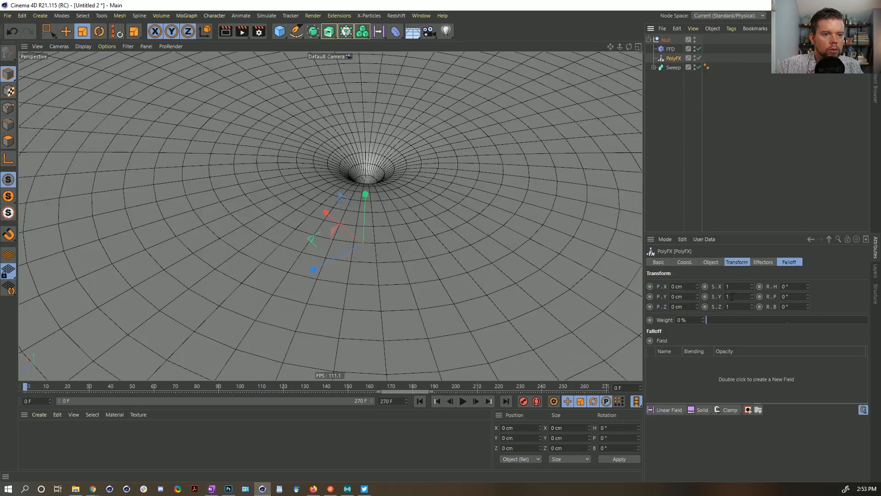
# - Try scaling the PolyFX polygons to X 0.87, Y 0.72 and Z 0.48, and undo the scale changes
pyautogui.click(736, 261)
pyautogui.moveTo(751, 287); pyautogui.dragTo(751, 330)
pyautogui.moveTo(751, 297); pyautogui.dragTo(751, 312)
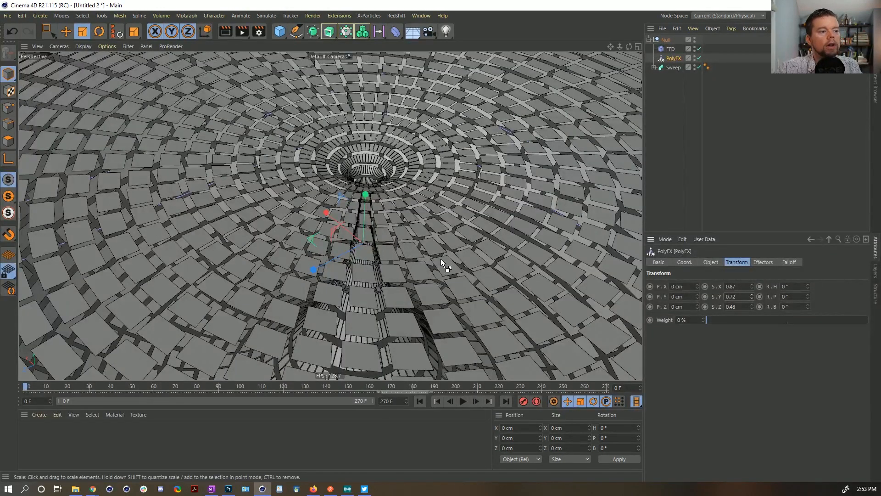
pyautogui.hotkey('ctrl', 'z')
pyautogui.hotkey('ctrl', 'z')
pyautogui.hotkey('ctrl', 'z')
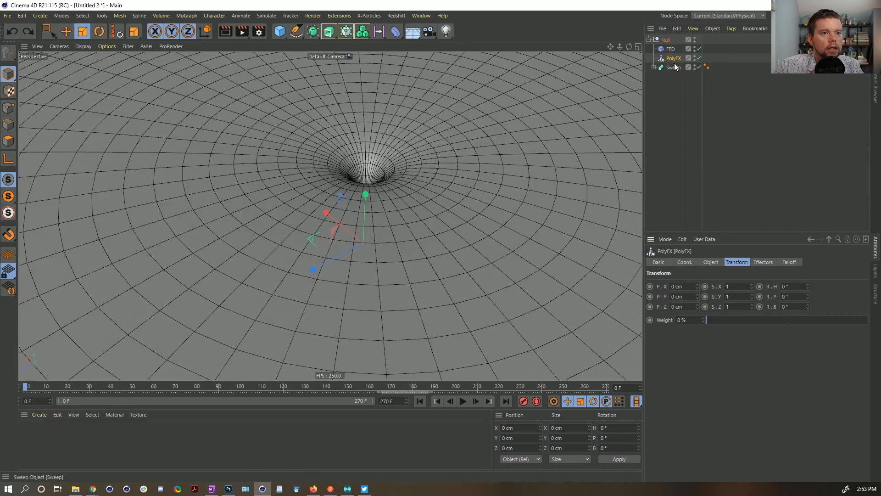
# - Add a MoGraph Plain effector while the PolyFX object is selected
pyautogui.click(772, 263)
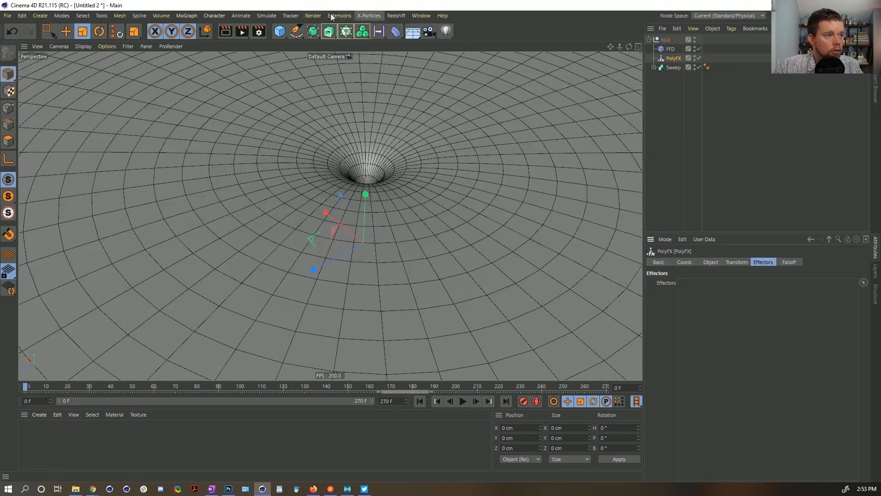
pyautogui.click(313, 16)
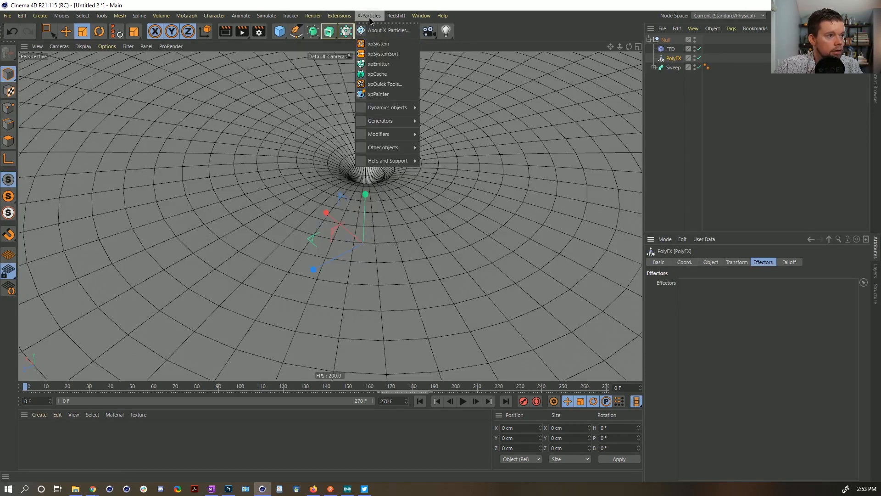
pyautogui.moveTo(340, 18)
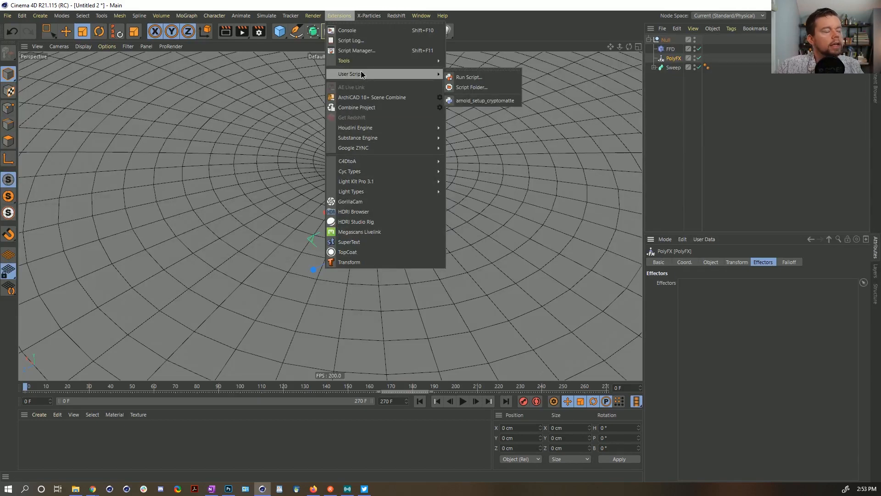
pyautogui.moveTo(364, 65)
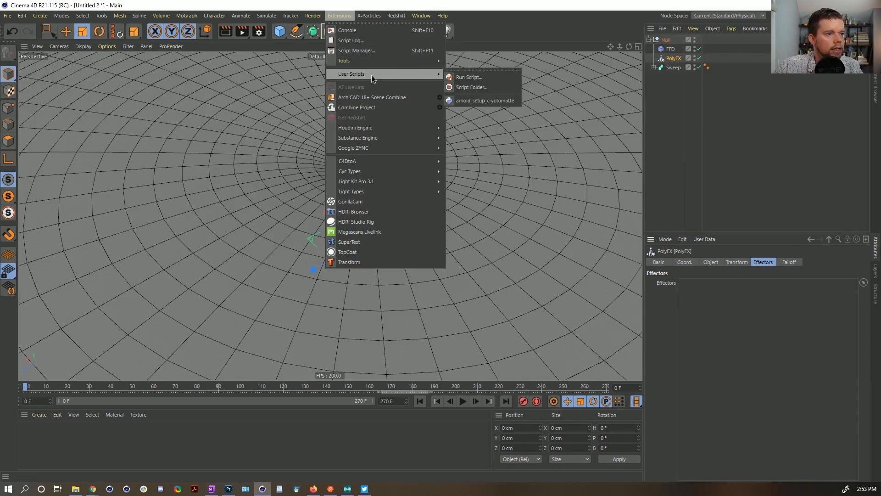
pyautogui.click(295, 3)
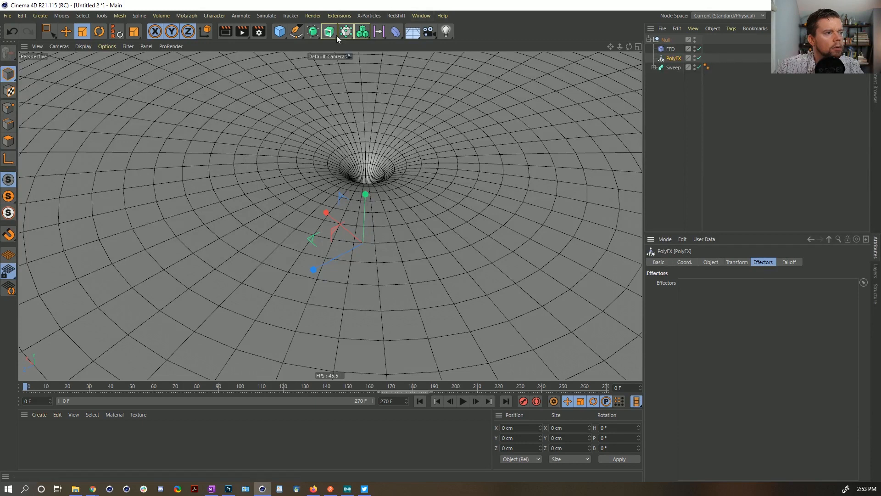
pyautogui.click(362, 31)
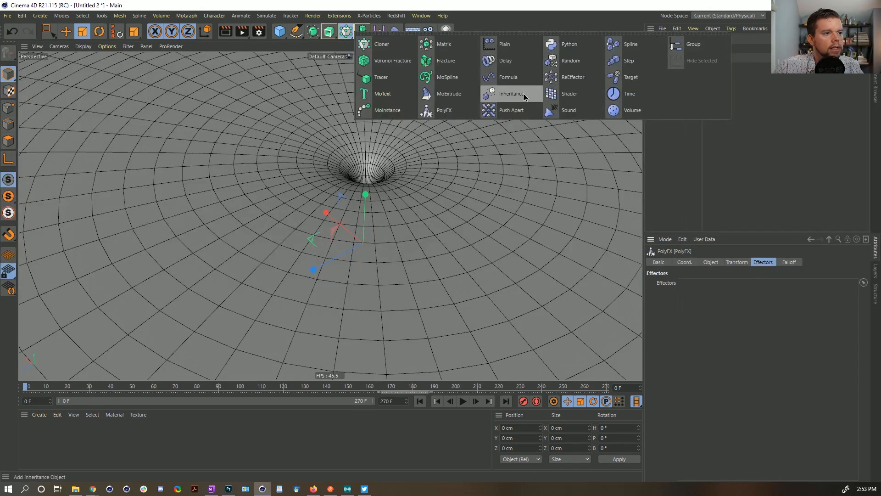
pyautogui.click(504, 44)
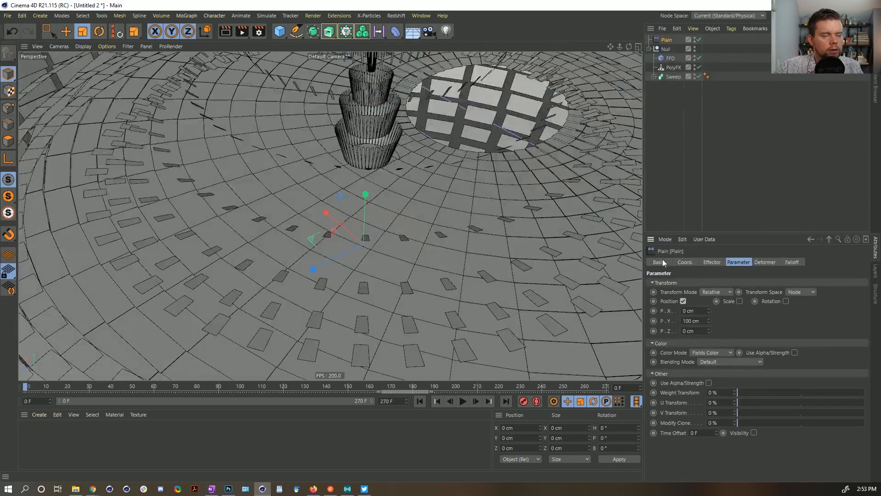
# - Set the Plain effector's transform space to Effector and its Y position offset to -100 cm
pyautogui.click(697, 320)
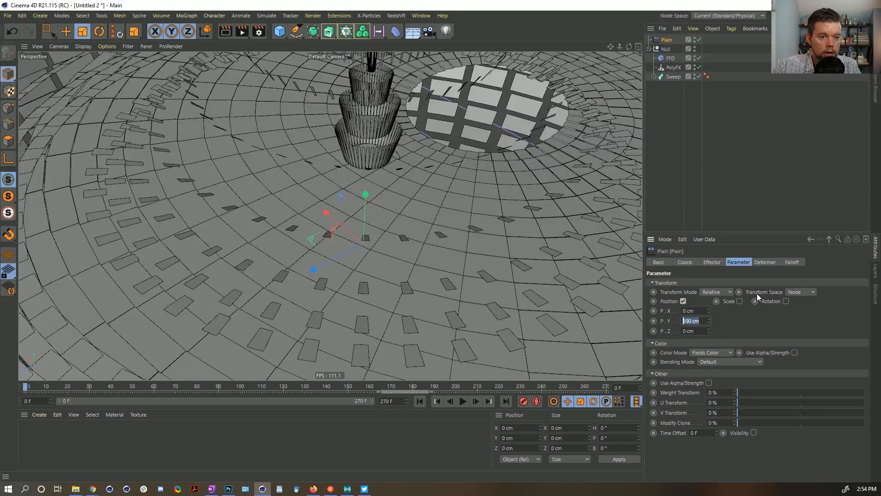
pyautogui.click(799, 292)
pyautogui.click(798, 309)
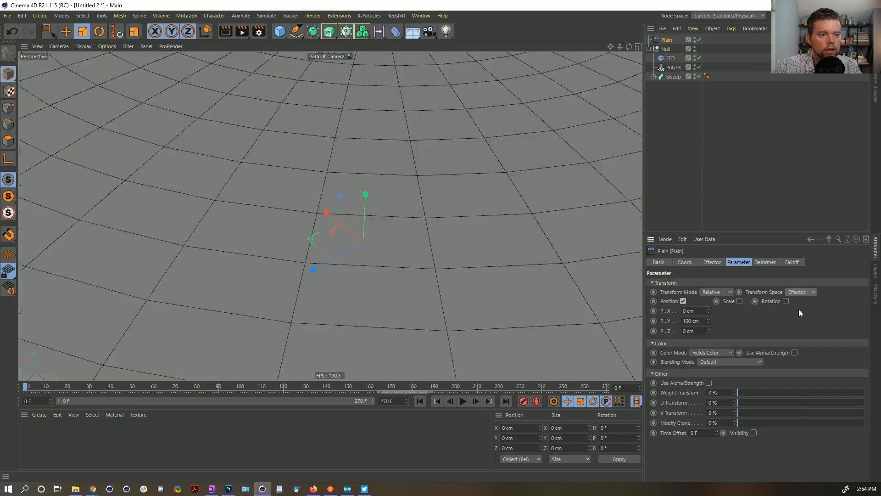
pyautogui.click(703, 320)
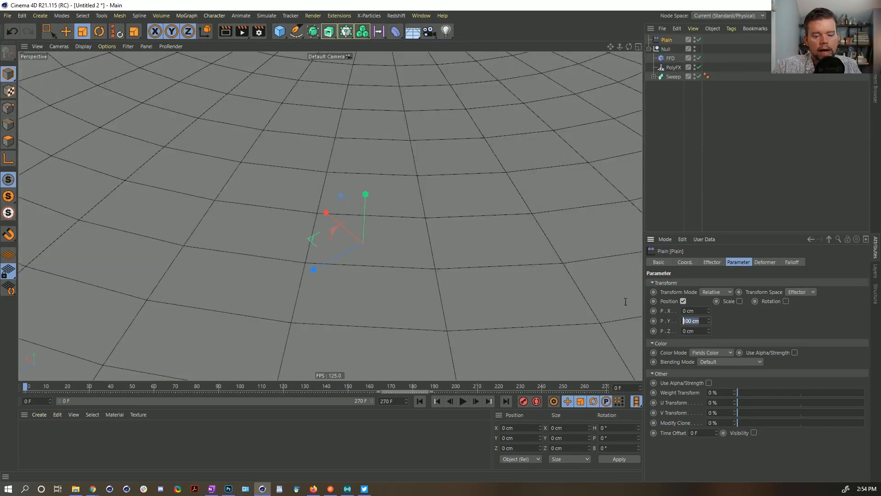
pyautogui.write('-100')
pyautogui.press('Return')
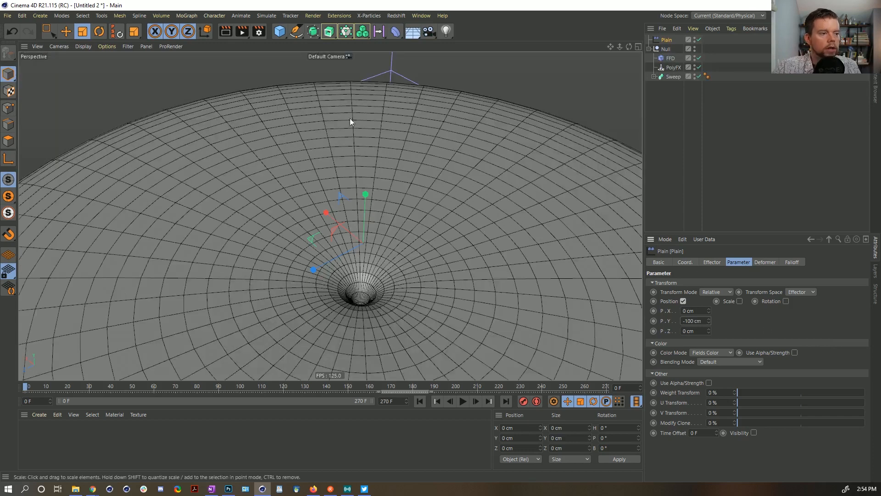
# - Add a Cylinder Field to the Plain effector's falloff and shrink its radius to about 66 cm
pyautogui.click(791, 262)
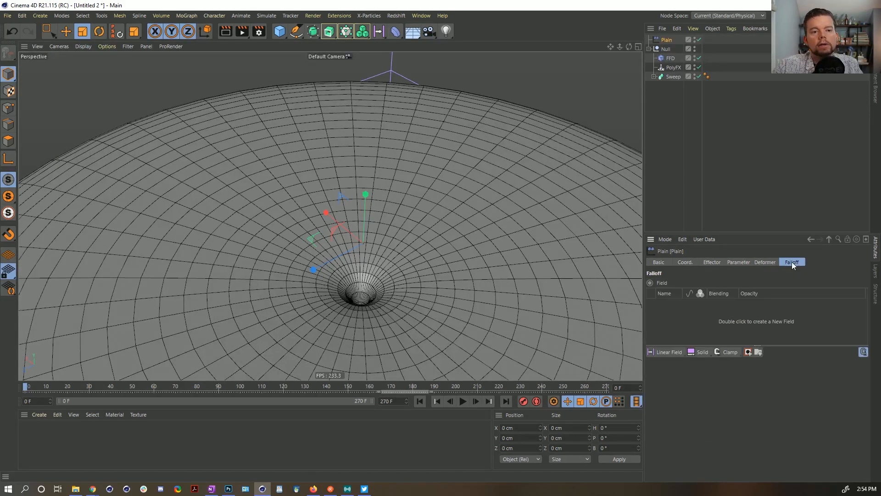
pyautogui.click(677, 352)
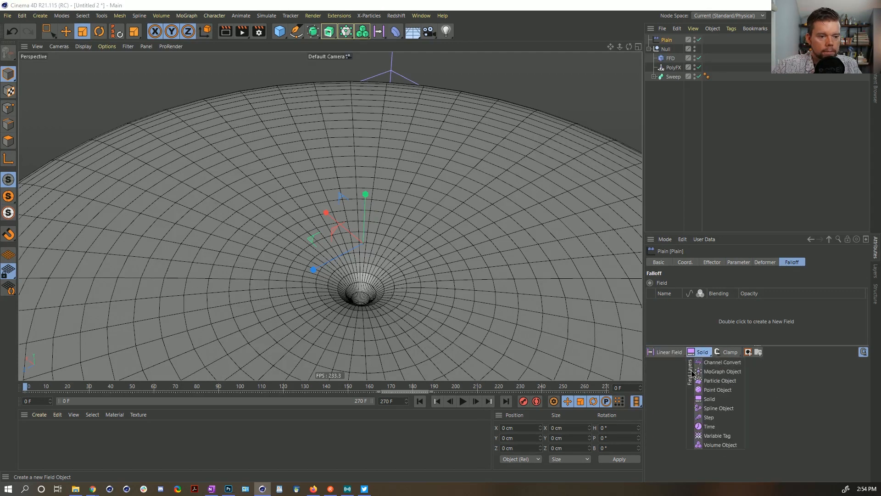
pyautogui.click(670, 355)
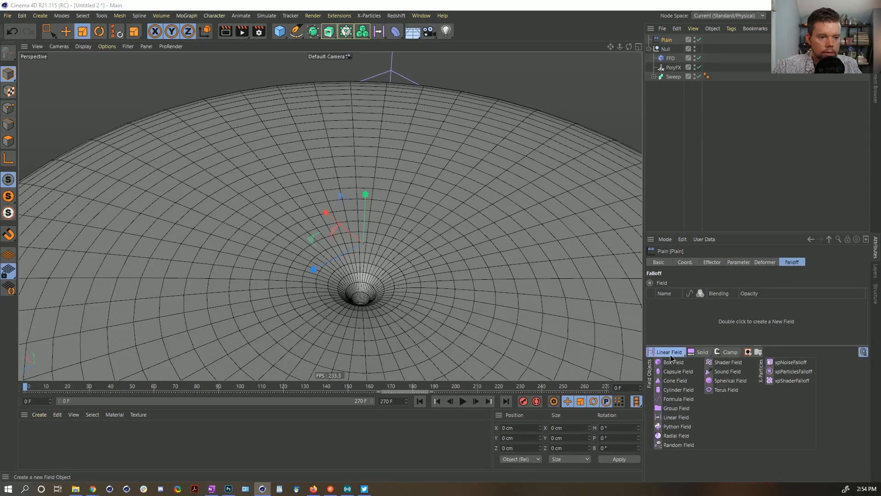
pyautogui.click(683, 389)
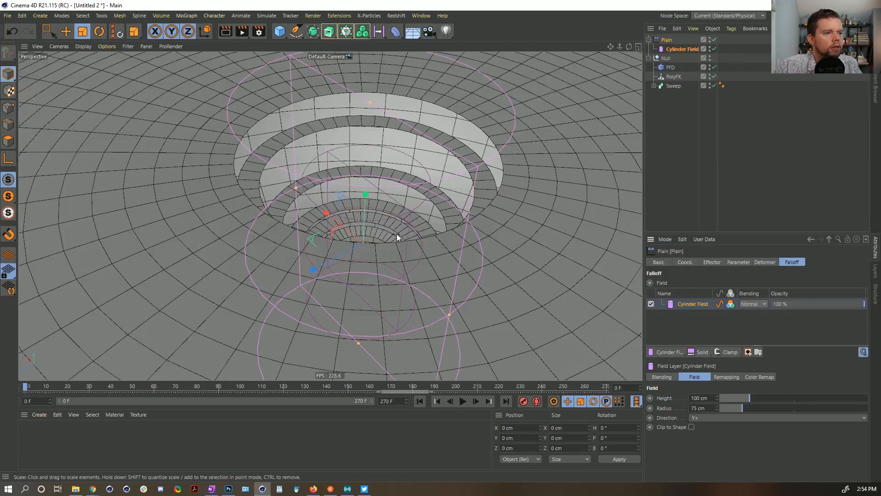
pyautogui.moveTo(449, 306)
pyautogui.mouseDown()
pyautogui.moveTo(440, 314)
pyautogui.moveTo(399, 301)
pyautogui.moveTo(453, 303)
pyautogui.moveTo(448, 296)
pyautogui.mouseUp()
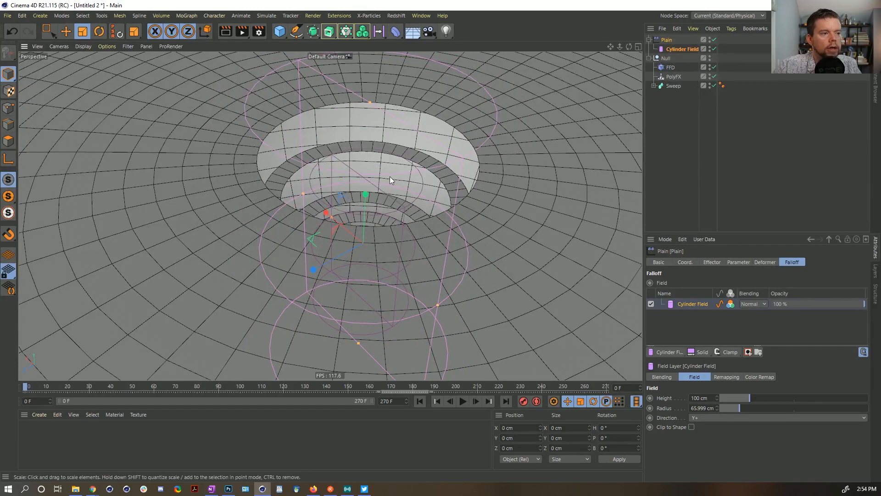
# - Set the Plain effector's Y position offset to -200 cm
pyautogui.click(667, 41)
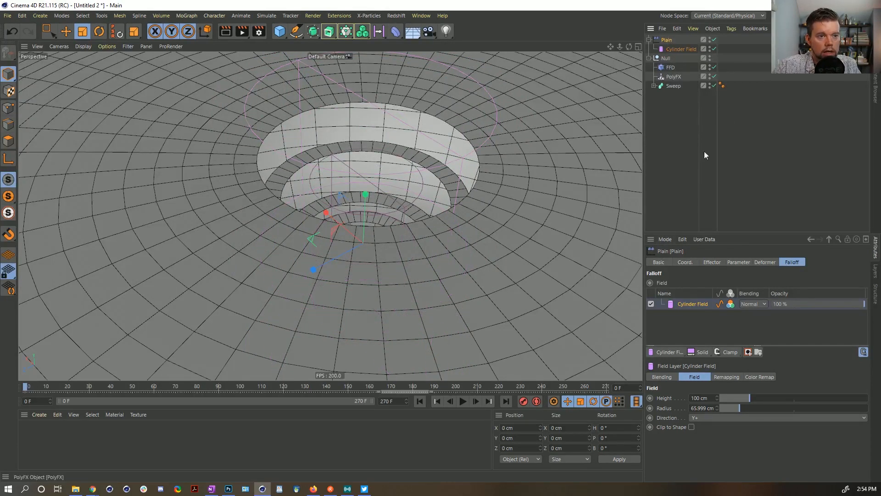
pyautogui.click(712, 262)
pyautogui.click(737, 262)
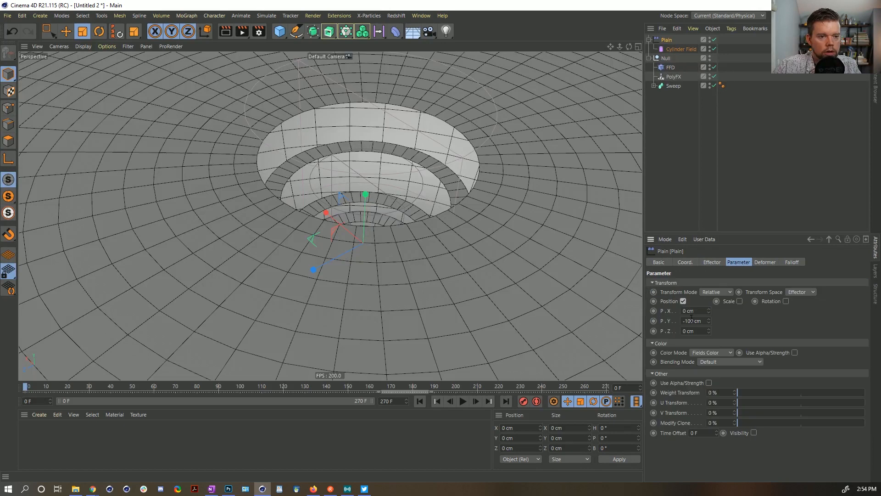
pyautogui.moveTo(685, 321); pyautogui.dragTo(688, 320)
pyautogui.write('2')
pyautogui.press('Return')
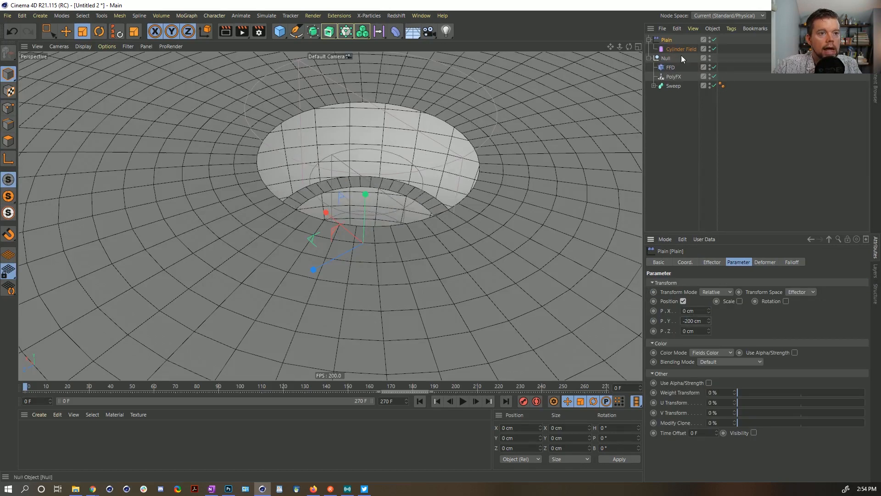
# - Set the Cylinder Field's remapping inner offset to 0%
pyautogui.click(681, 55)
pyautogui.click(680, 49)
pyautogui.click(724, 262)
pyautogui.click(749, 263)
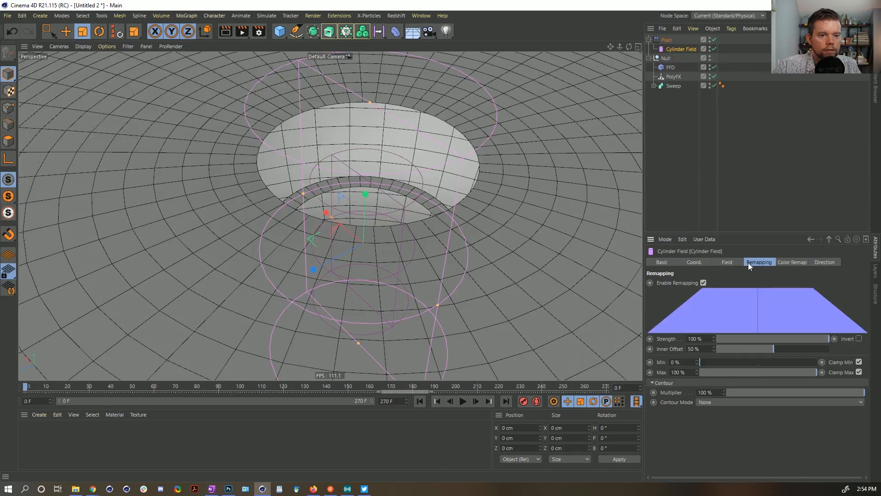
pyautogui.moveTo(765, 347); pyautogui.dragTo(666, 351)
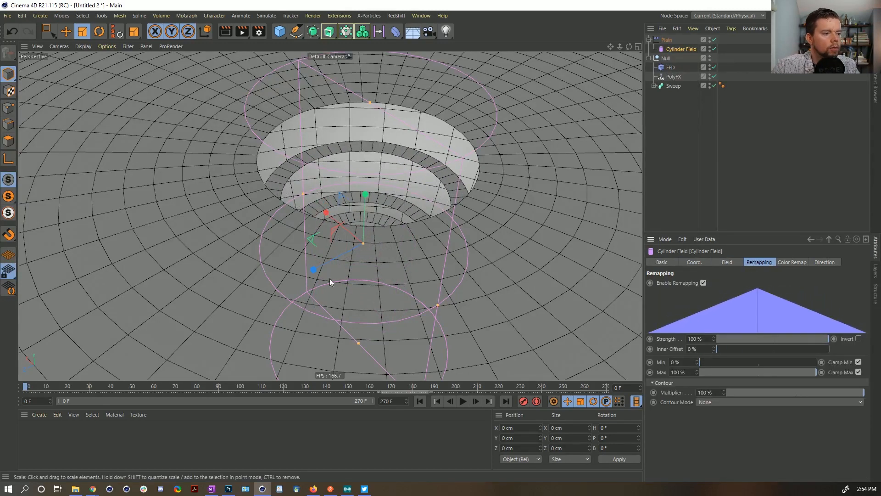
pyautogui.click(730, 262)
pyautogui.click(760, 262)
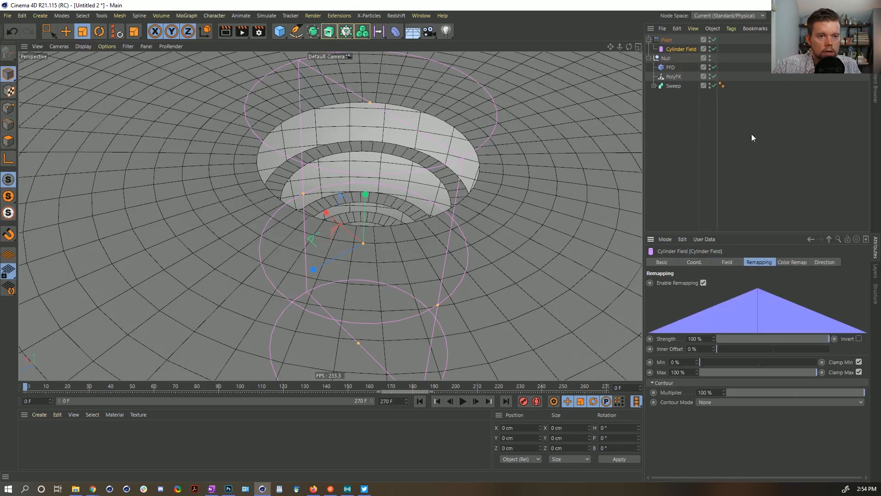
# - Try a Random Field with Overlay blending above the Cylinder Field in the Plain effector's falloff, and remove its layer
pyautogui.click(666, 40)
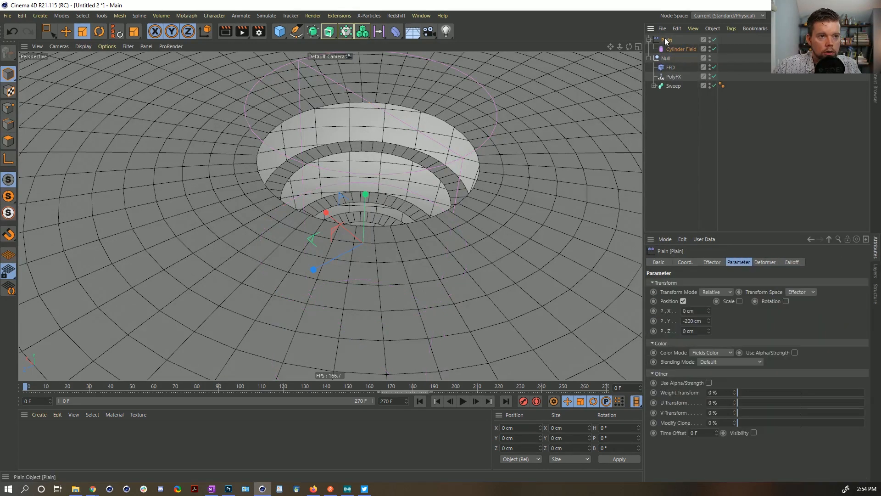
pyautogui.click(787, 262)
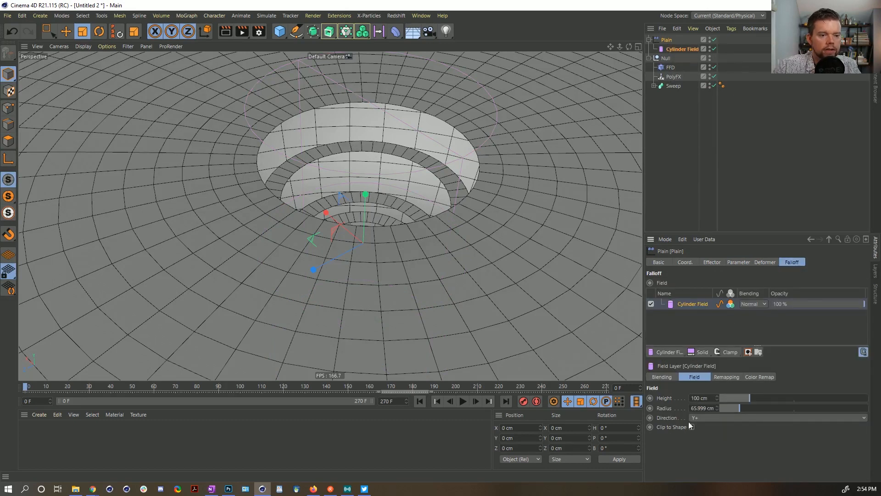
pyautogui.click(683, 355)
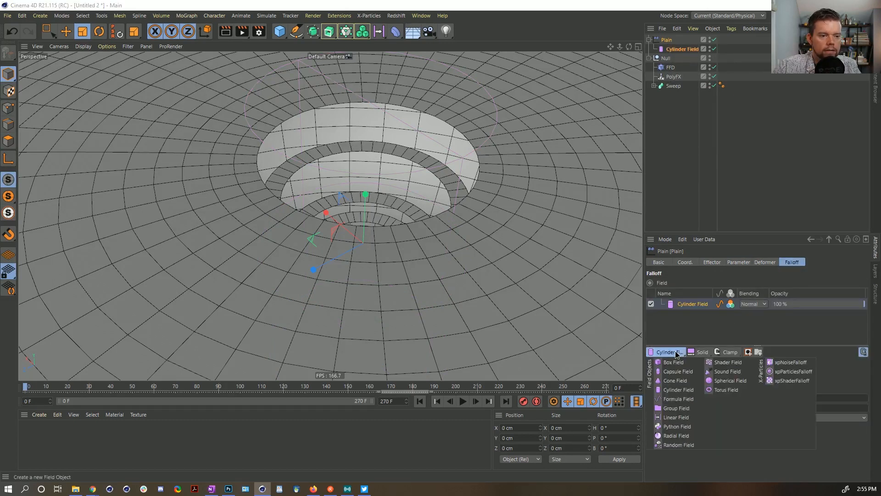
pyautogui.click(691, 445)
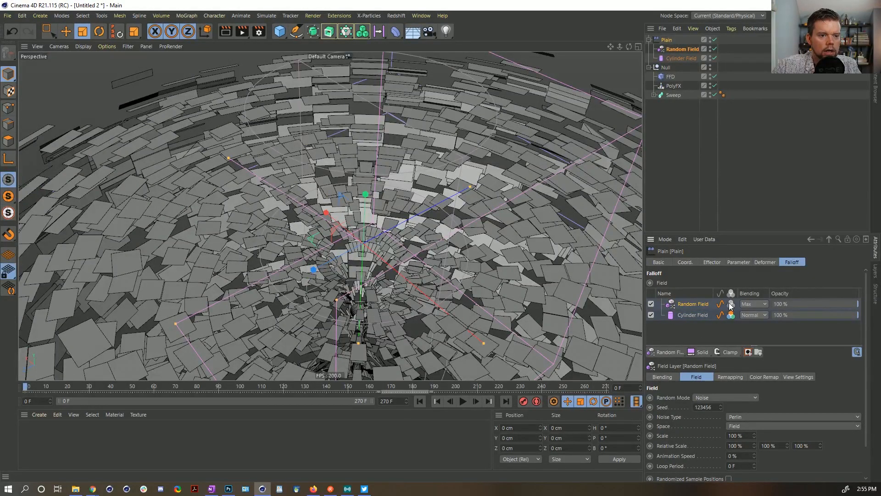
pyautogui.click(752, 304)
pyautogui.click(758, 362)
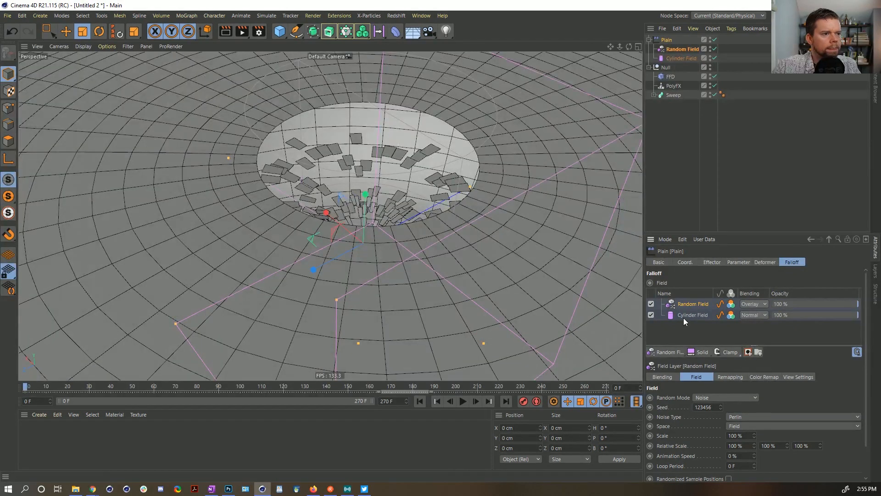
pyautogui.click(699, 301)
pyautogui.press('Delete')
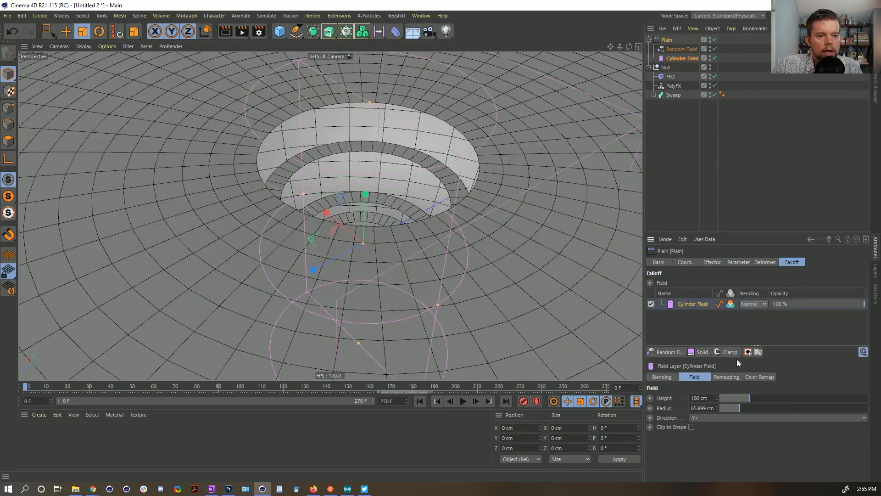
# - Add a mask to the Cylinder Field and place a new Random Field inside it with Normal blending
pyautogui.click(748, 352)
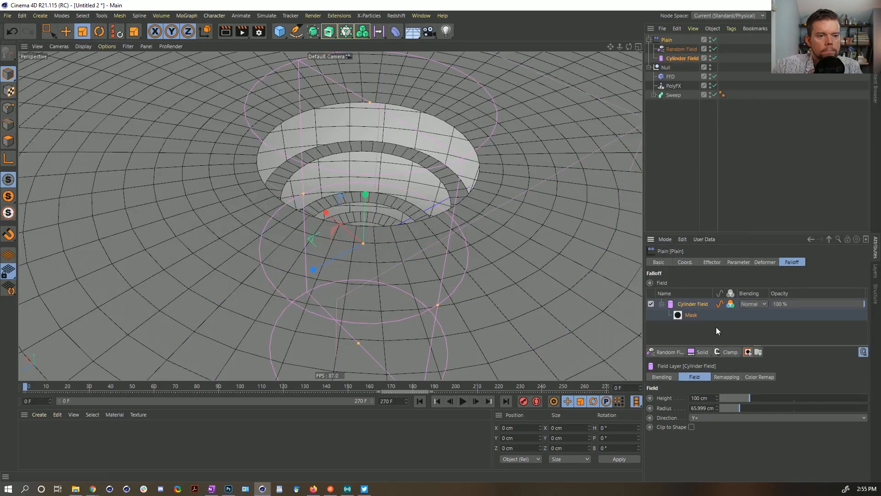
pyautogui.click(673, 351)
pyautogui.moveTo(675, 304); pyautogui.dragTo(693, 325)
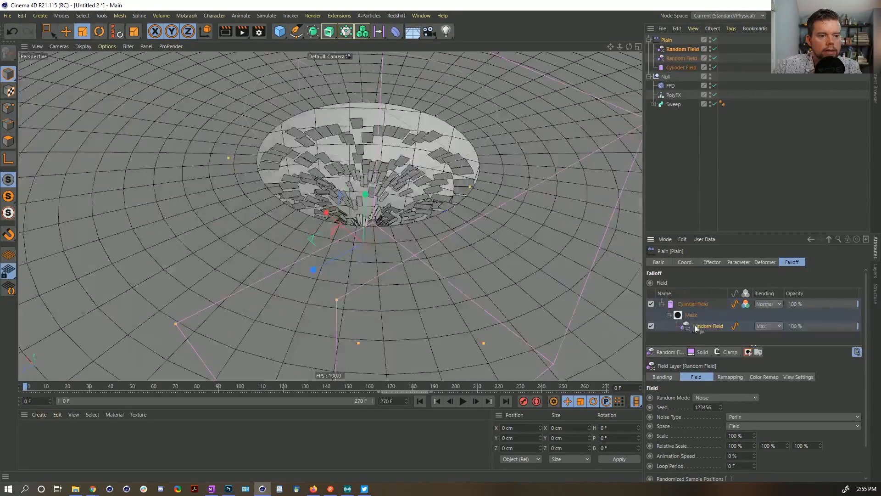
pyautogui.click(767, 326)
pyautogui.click(762, 334)
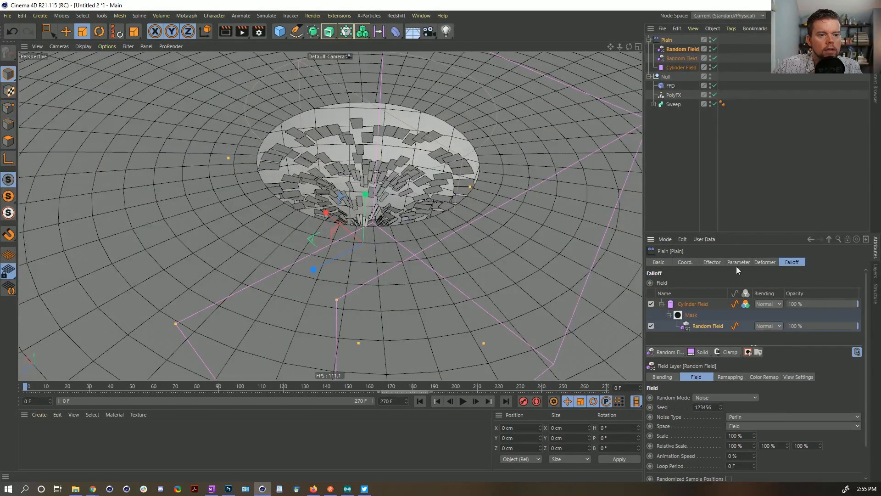
# - Set the masking Random Field's seed to 123480 and its noise scale to 130%
pyautogui.moveTo(728, 234); pyautogui.dragTo(730, 145)
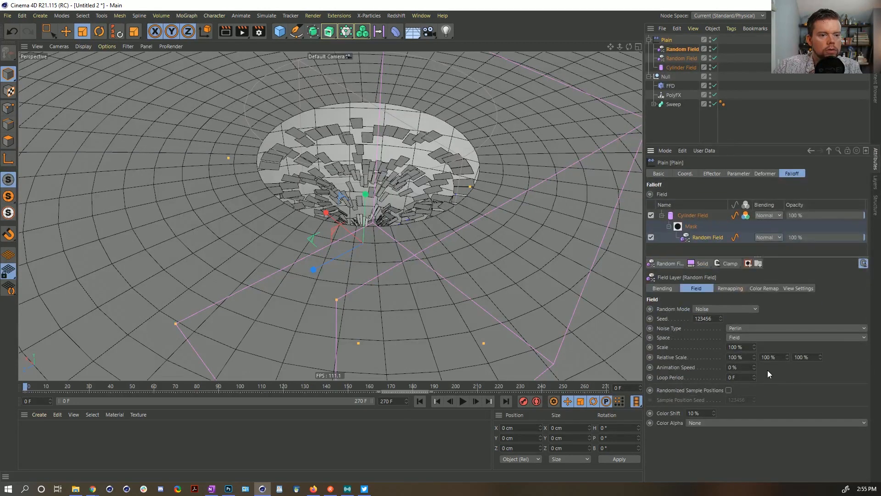
pyautogui.moveTo(720, 319); pyautogui.dragTo(757, 351)
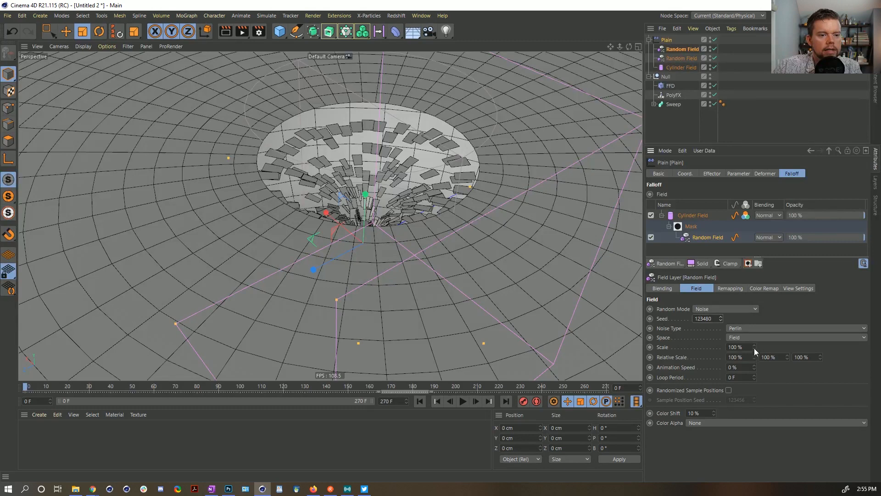
pyautogui.moveTo(754, 347)
pyautogui.mouseDown()
pyautogui.moveTo(753, 312)
pyautogui.moveTo(754, 337)
pyautogui.mouseUp()
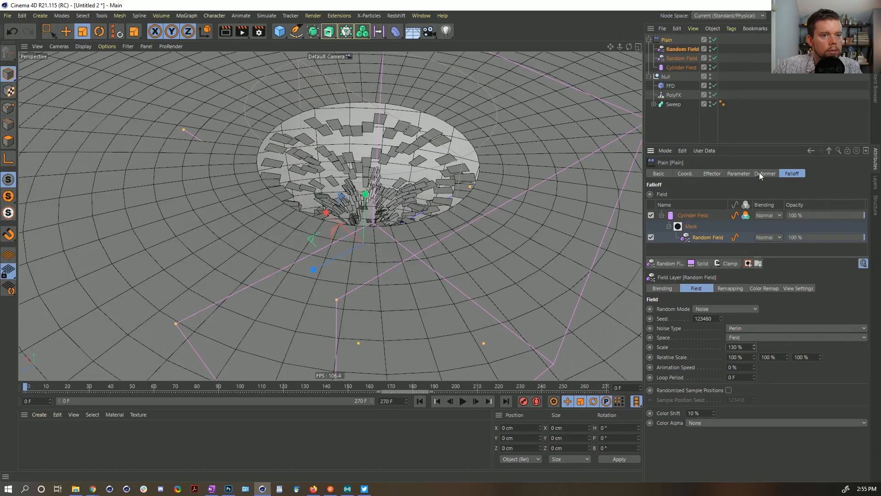
# - Set the Cylinder Field's remapping inner offset to 60% and enlarge its radius to widen the hole
pyautogui.click(681, 68)
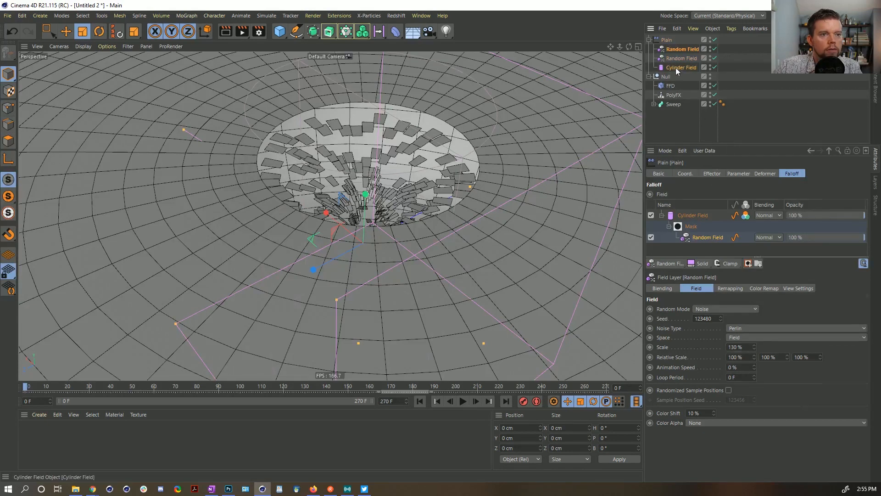
pyautogui.moveTo(732, 257); pyautogui.dragTo(784, 264)
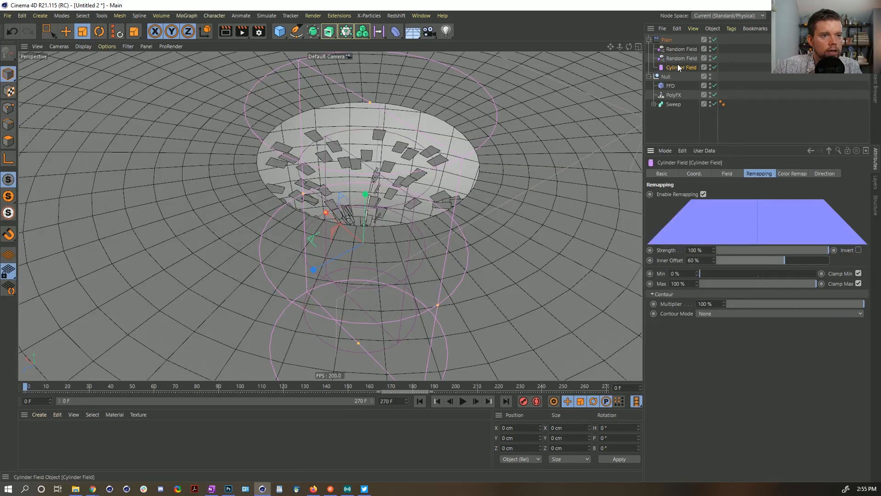
pyautogui.scroll(5, 300, 197)
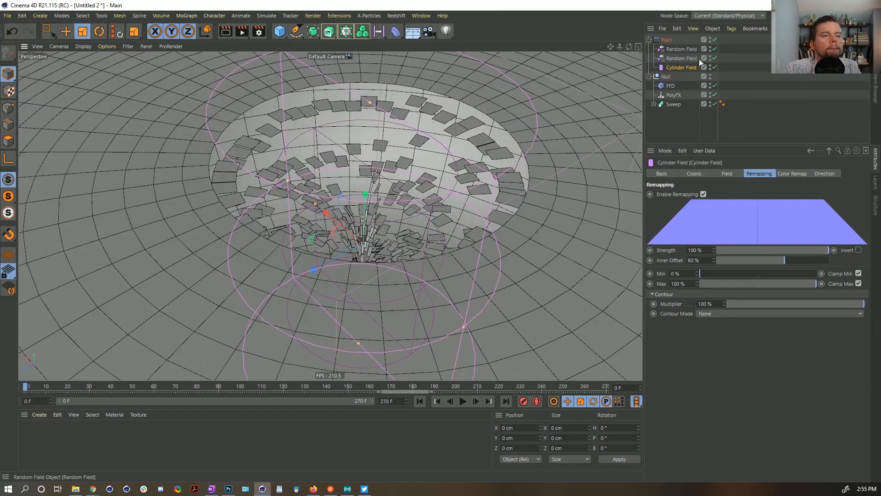
# - Delete the unused duplicate Random Field object under the Plain effector
pyautogui.click(684, 49)
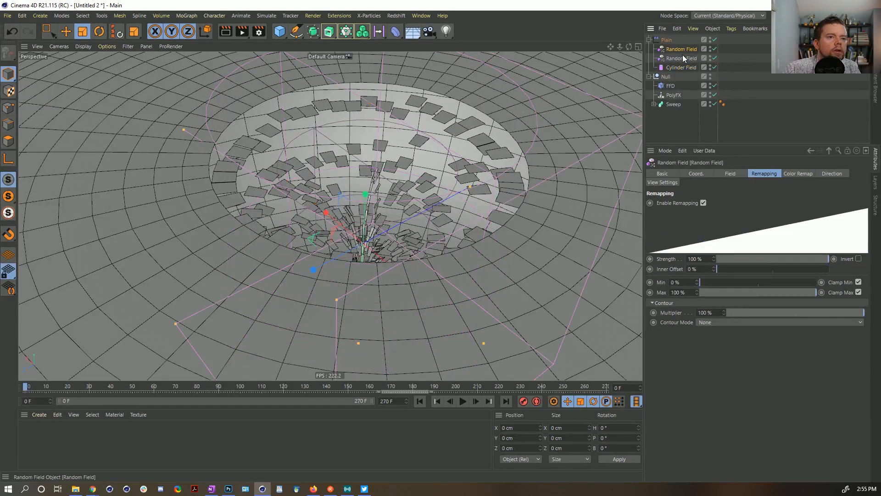
pyautogui.hotkey('ctrl', 'z')
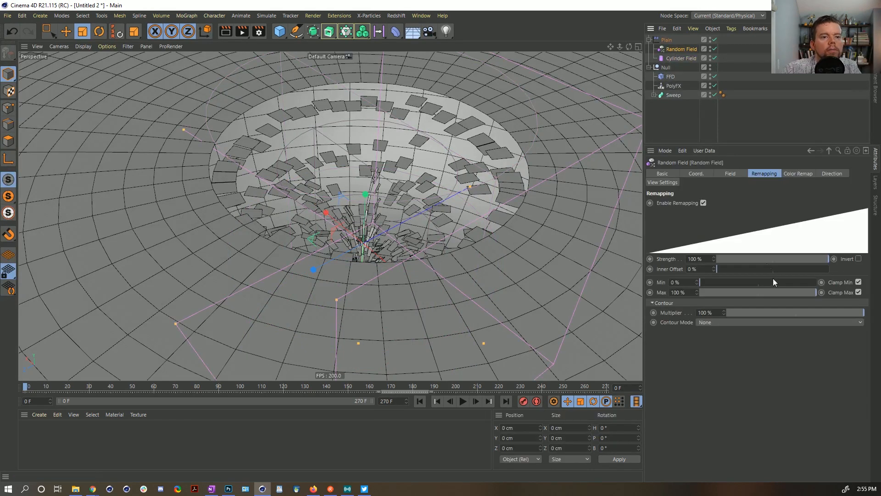
# - Move the Random Field out of the mask to above the Cylinder Field in the Plain effector's falloff and set its blending to Subtract
pyautogui.click(660, 40)
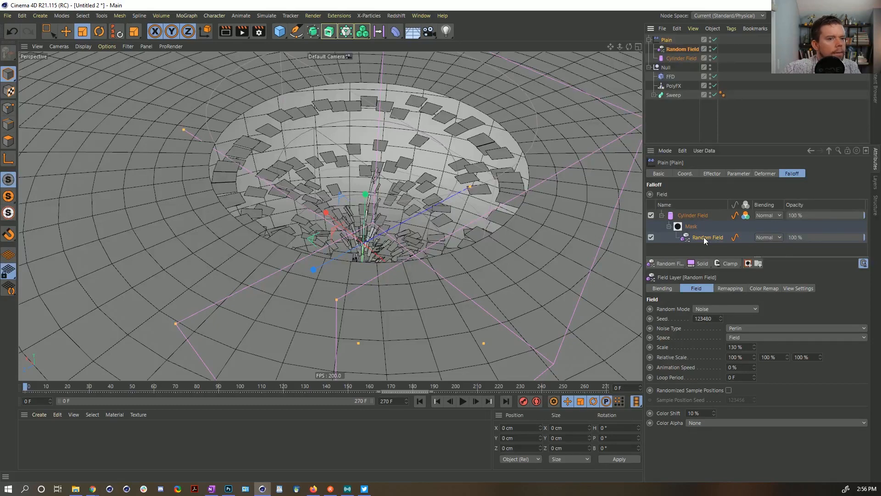
pyautogui.moveTo(703, 237)
pyautogui.mouseDown()
pyautogui.moveTo(707, 215)
pyautogui.moveTo(714, 226)
pyautogui.mouseUp()
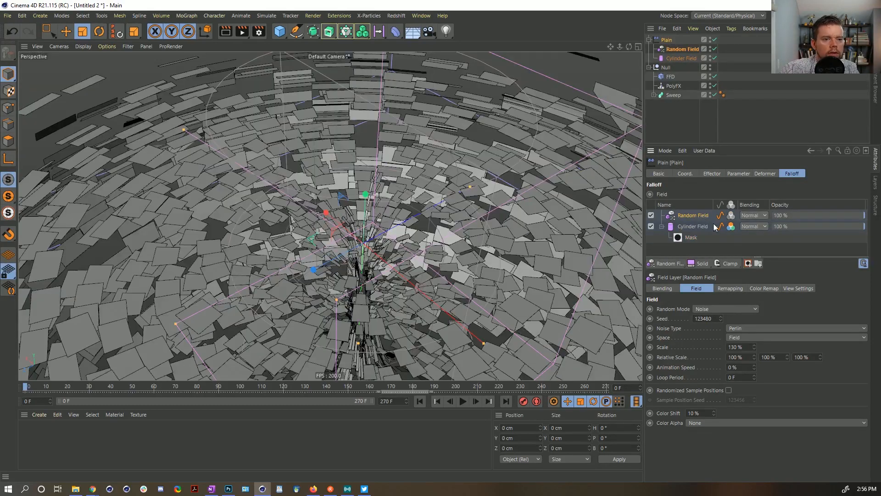
pyautogui.click(760, 215)
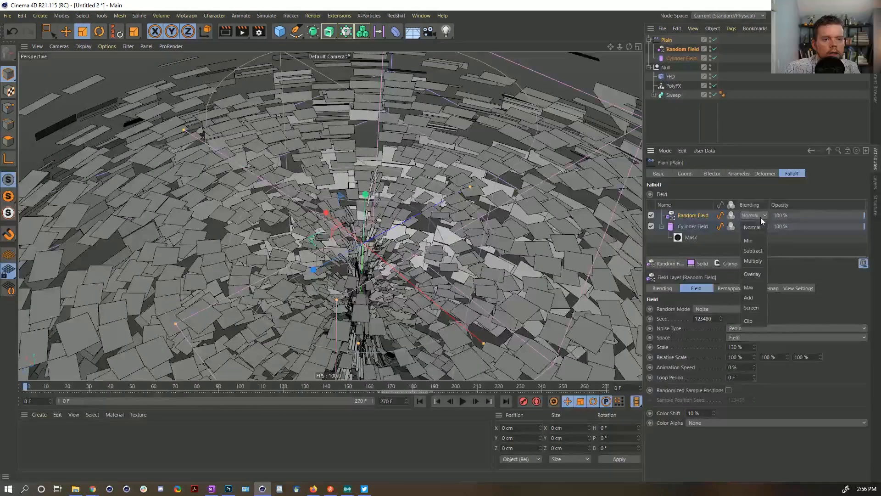
pyautogui.click(760, 296)
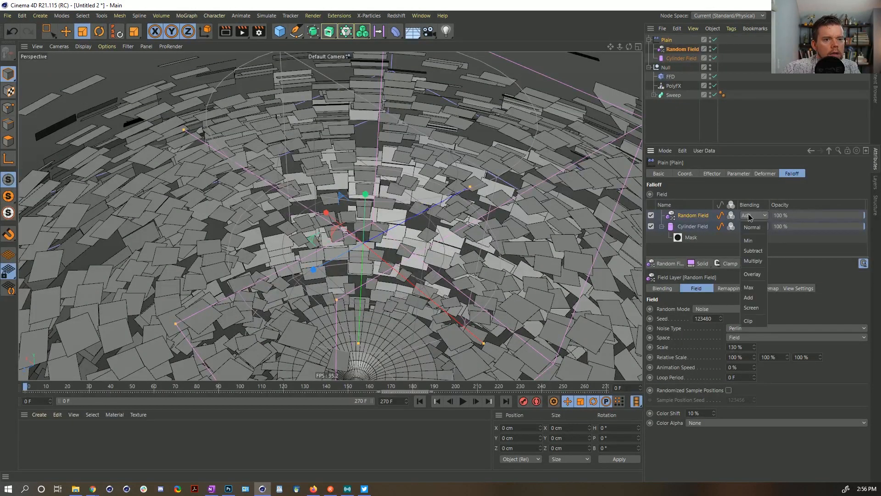
pyautogui.click(762, 253)
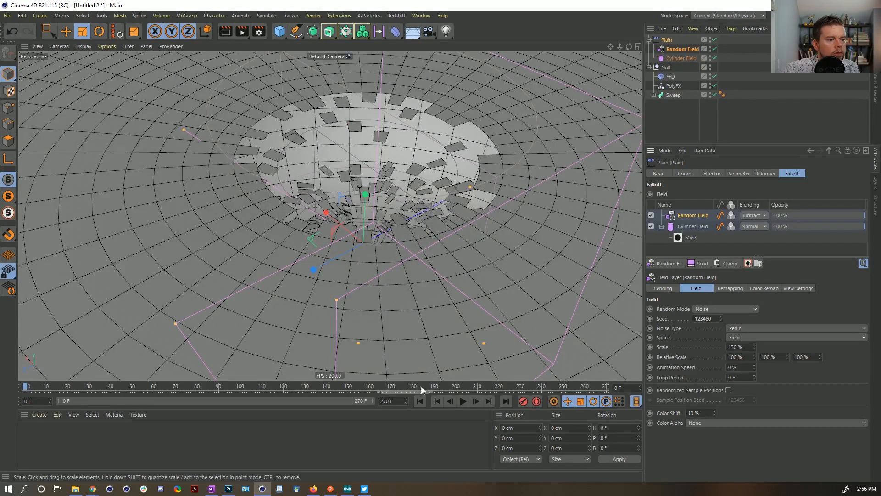
# - Play back the animation from the first frame and examine the n-Side.1 spline's keyframe at frame 270
pyautogui.click(462, 402)
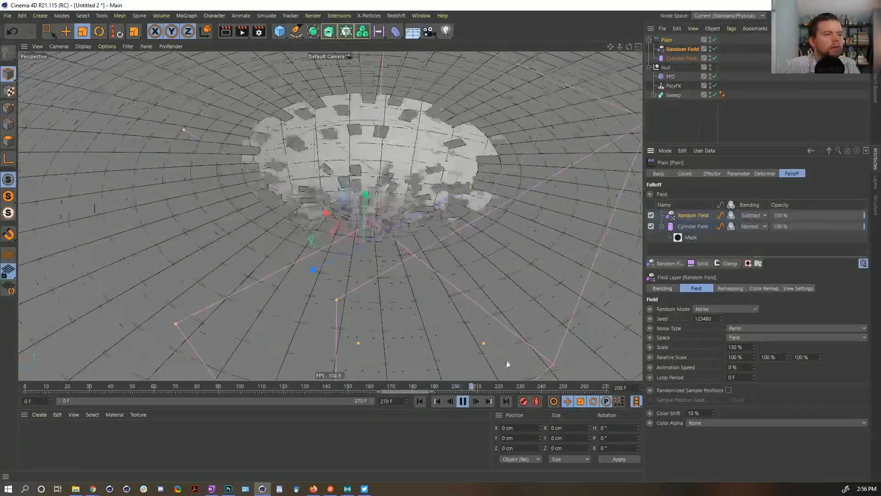
pyautogui.click(426, 400)
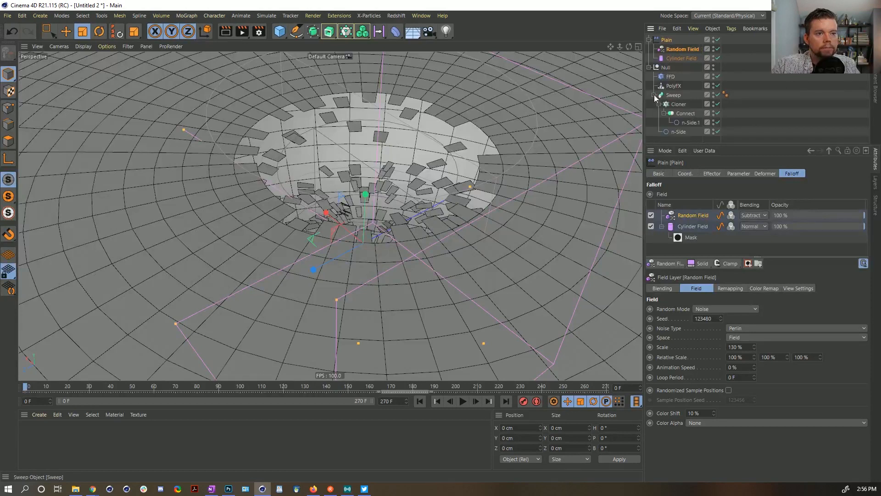
pyautogui.click(688, 123)
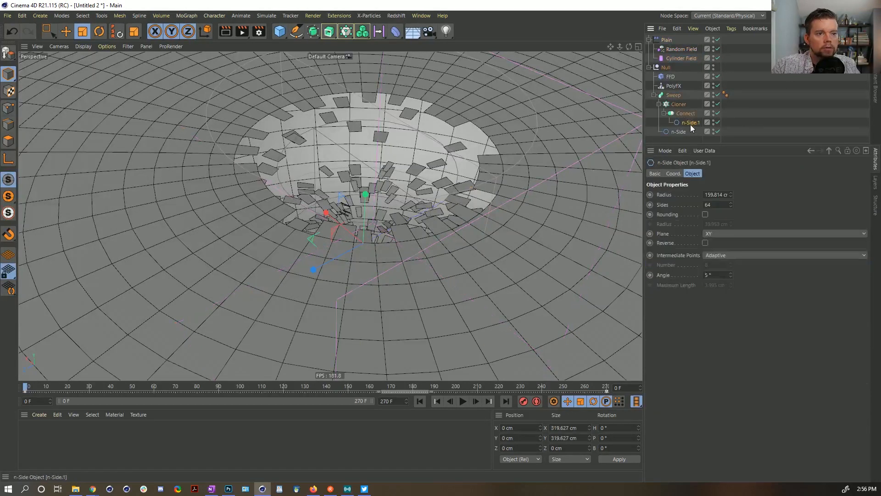
pyautogui.click(594, 391)
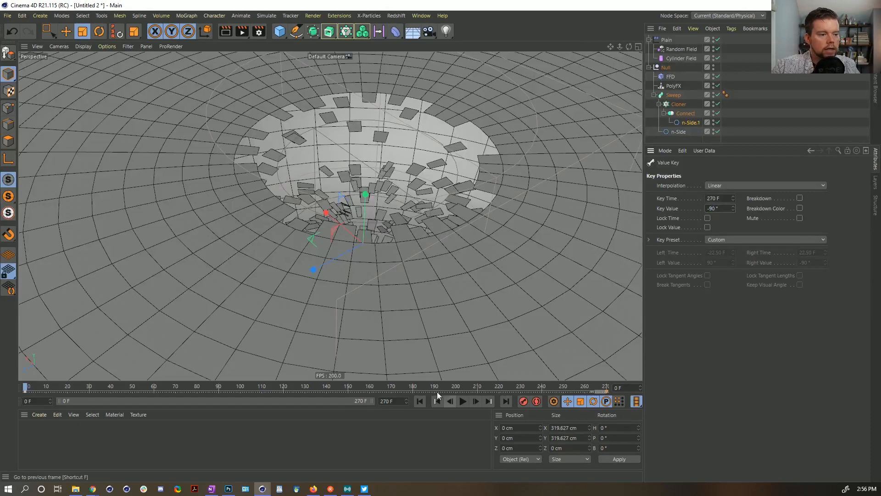
pyautogui.click(463, 401)
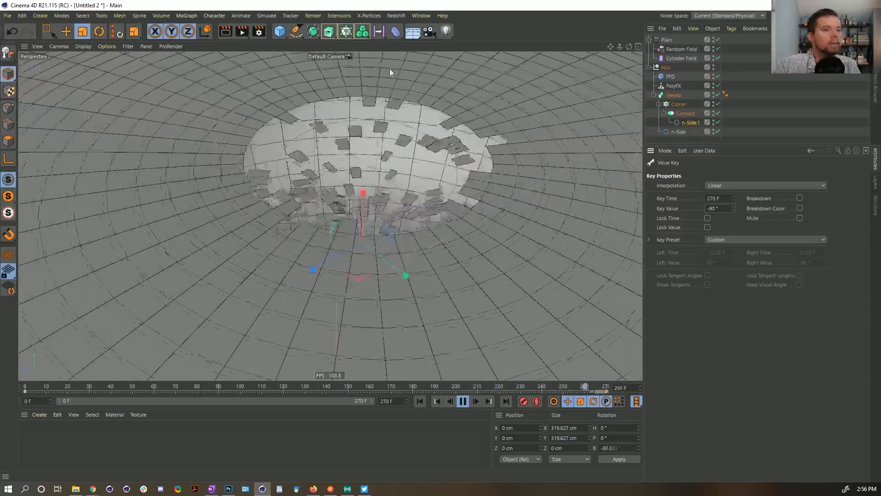
# - Try stretching the Random Field's noise vertically by raising its second relative scale value to 10000000%
pyautogui.click(672, 49)
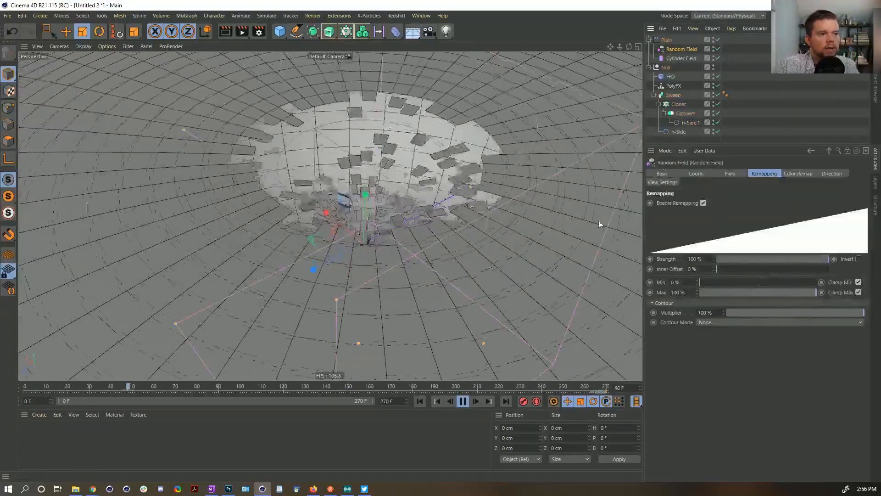
pyautogui.click(731, 173)
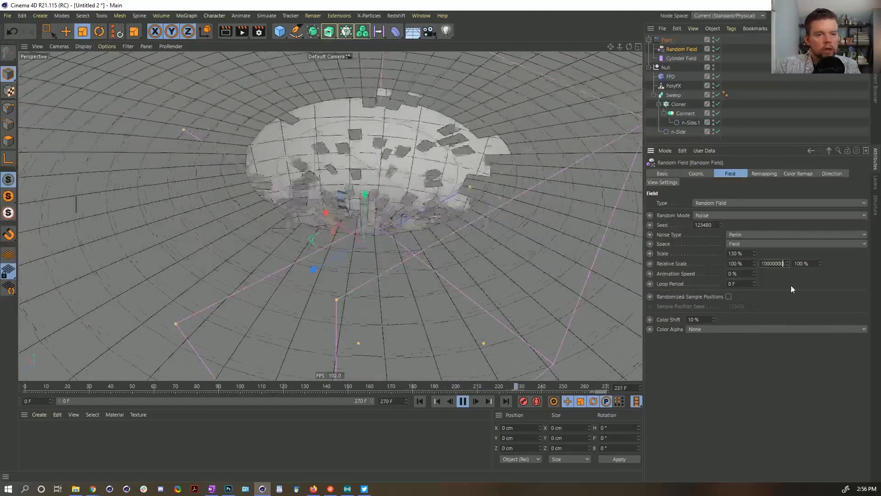
pyautogui.write('0')
pyautogui.press('Return')
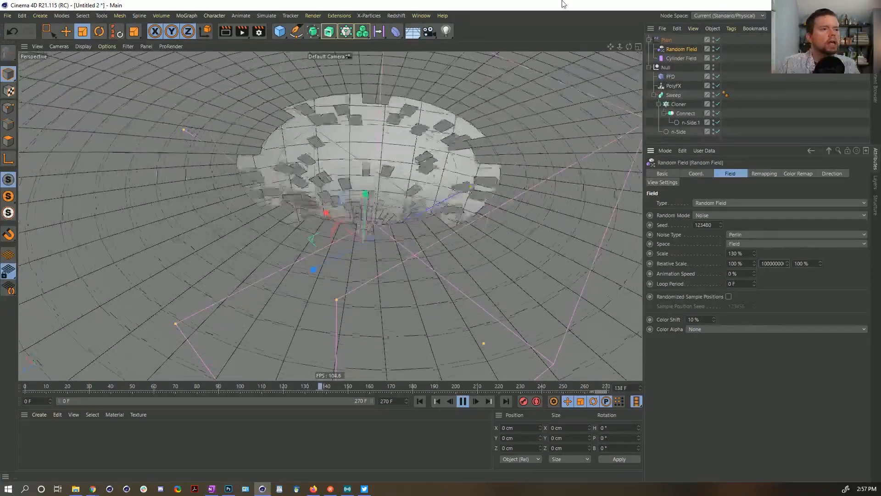
# - Inspect the collapsing hole around the Cylinder Field from several angles during playback and disable the Random Field for comparison
pyautogui.scroll(-5, 511, 163)
pyautogui.keyDown('alt'); pyautogui.moveTo(445, 183); pyautogui.dragTo(458, 160); pyautogui.keyUp('alt')
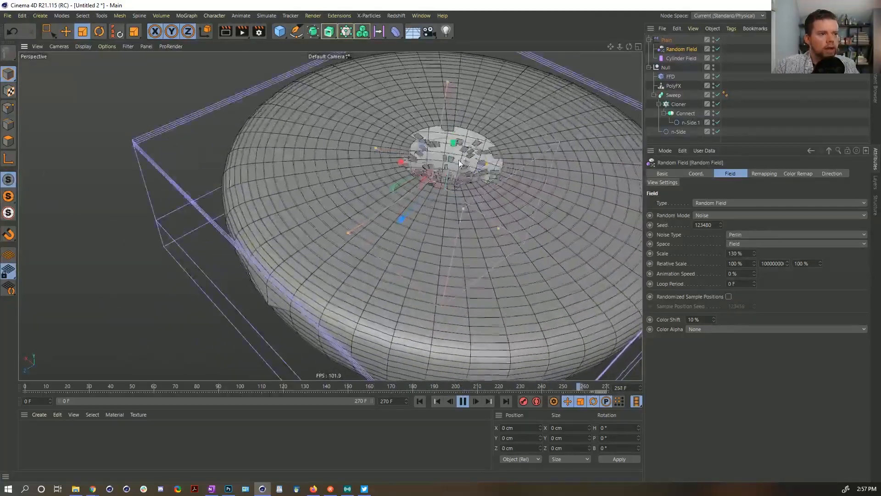
pyautogui.scroll(3, 458, 160)
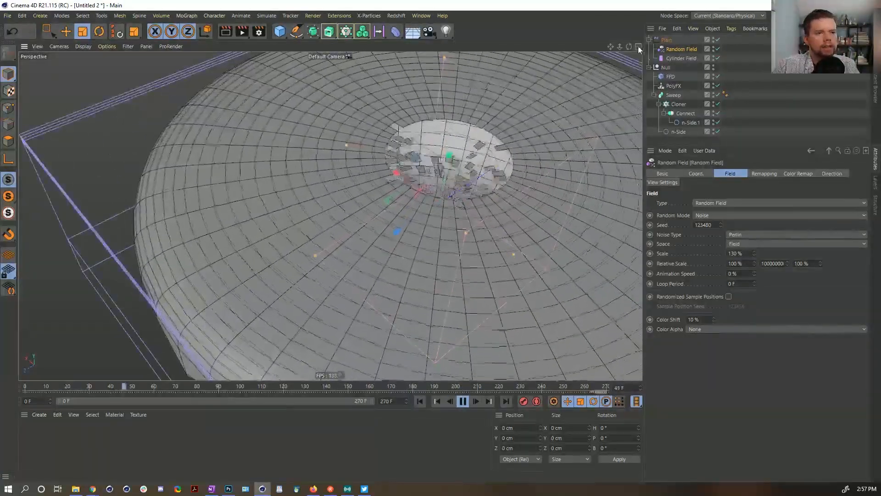
pyautogui.click(668, 57)
pyautogui.moveTo(455, 130); pyautogui.dragTo(484, 0)
pyautogui.keyDown('alt'); pyautogui.moveTo(459, 191); pyautogui.dragTo(500, 202, button='right'); pyautogui.keyUp('alt')
pyautogui.keyDown('alt'); pyautogui.moveTo(500, 202); pyautogui.dragTo(492, 182); pyautogui.keyUp('alt')
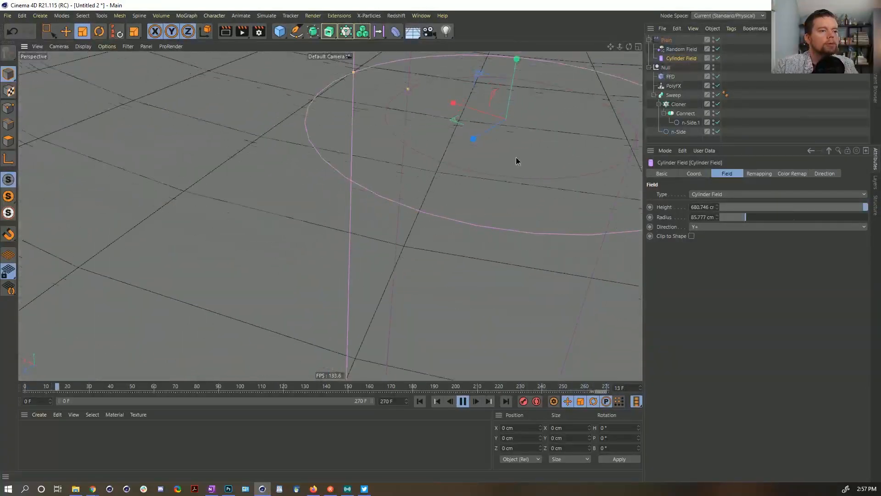
pyautogui.keyDown('alt'); pyautogui.moveTo(505, 121); pyautogui.dragTo(444, 281, button='middle'); pyautogui.keyUp('alt')
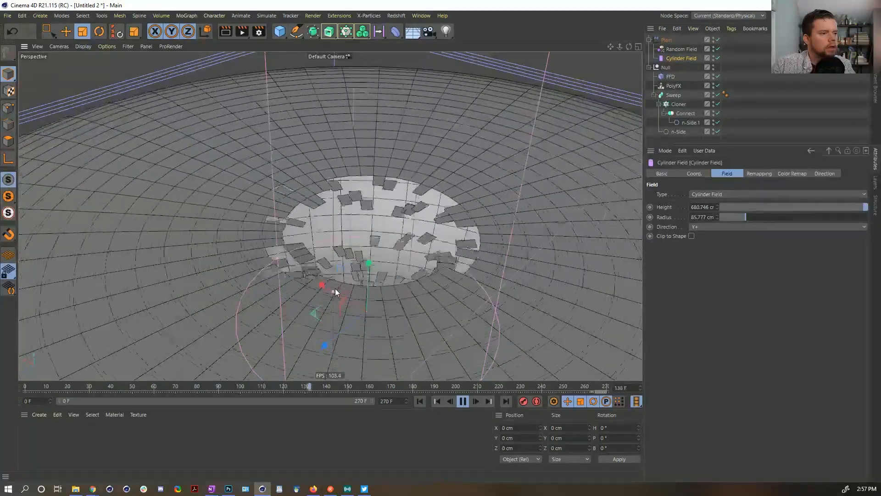
pyautogui.keyDown('alt'); pyautogui.moveTo(373, 349); pyautogui.dragTo(390, 247); pyautogui.keyUp('alt')
pyautogui.keyDown('alt'); pyautogui.moveTo(370, 171); pyautogui.dragTo(360, 194); pyautogui.keyUp('alt')
pyautogui.keyDown('alt'); pyautogui.moveTo(360, 195); pyautogui.dragTo(359, 230, button='middle'); pyautogui.keyUp('alt')
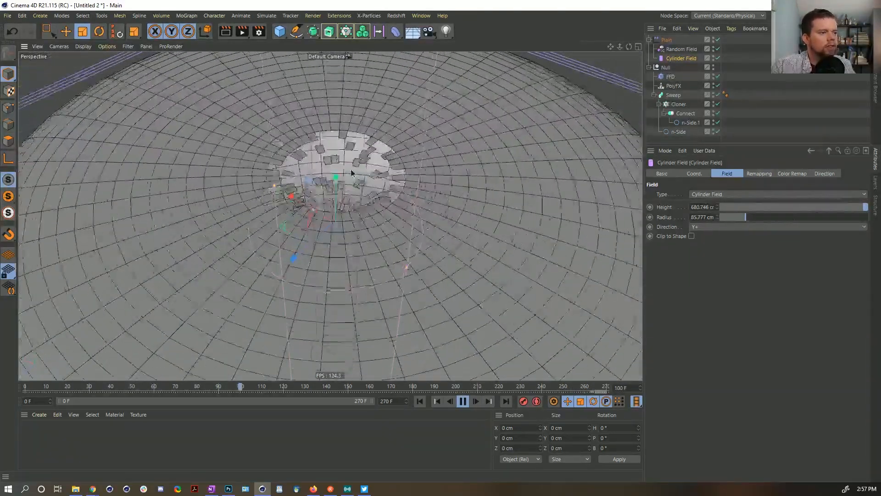
pyautogui.keyDown('alt'); pyautogui.moveTo(349, 174); pyautogui.dragTo(362, 156, button='right'); pyautogui.keyUp('alt')
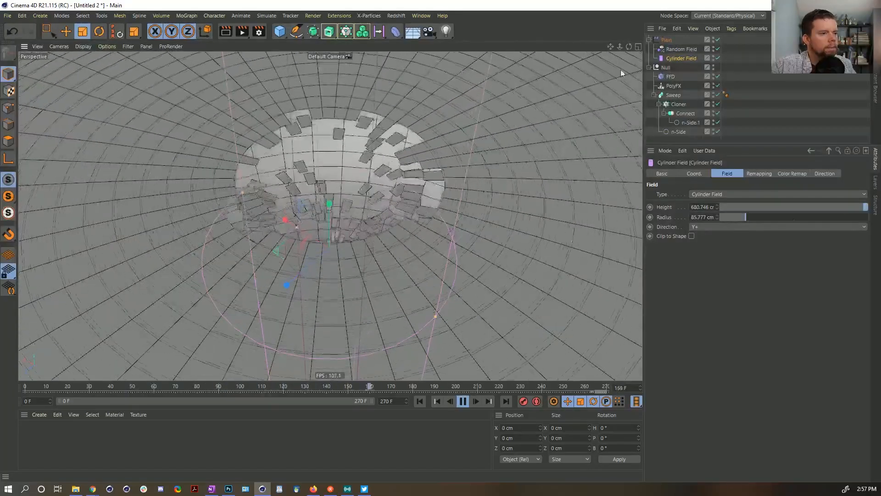
pyautogui.click(717, 49)
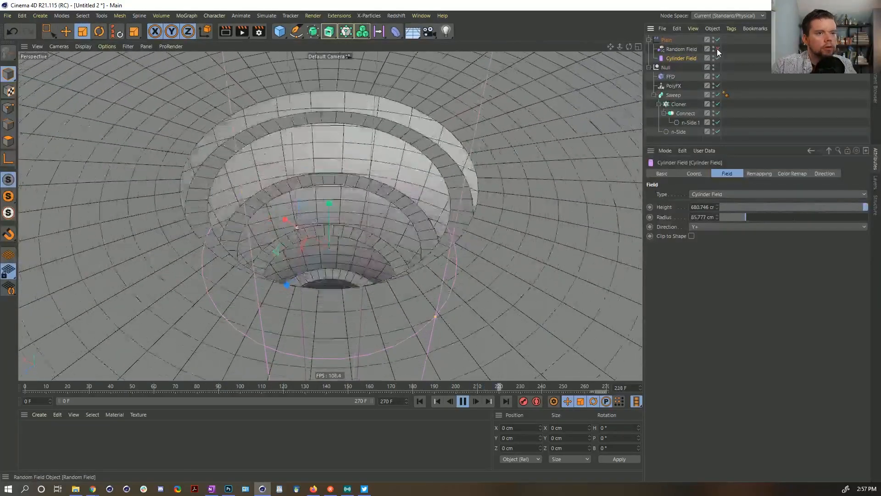
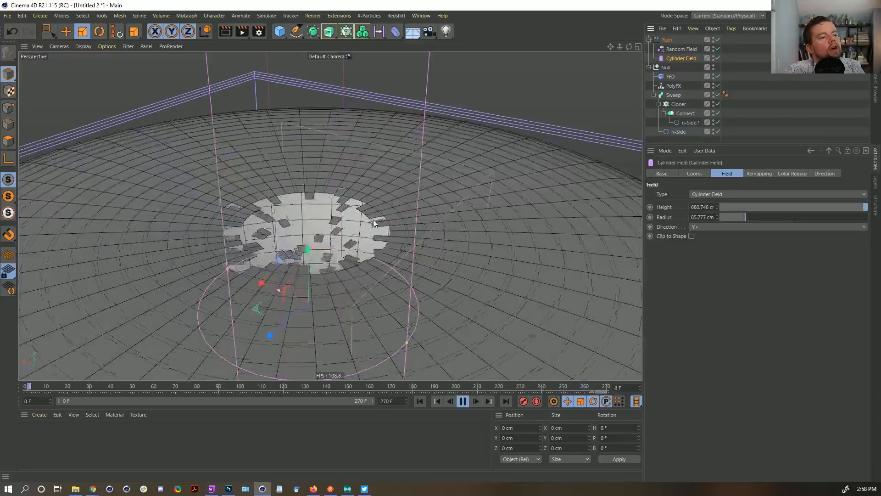
# - Reset the Random Field's second relative scale value to 100% and set its random mode to Sorted
pyautogui.click(679, 51)
pyautogui.write('1000')
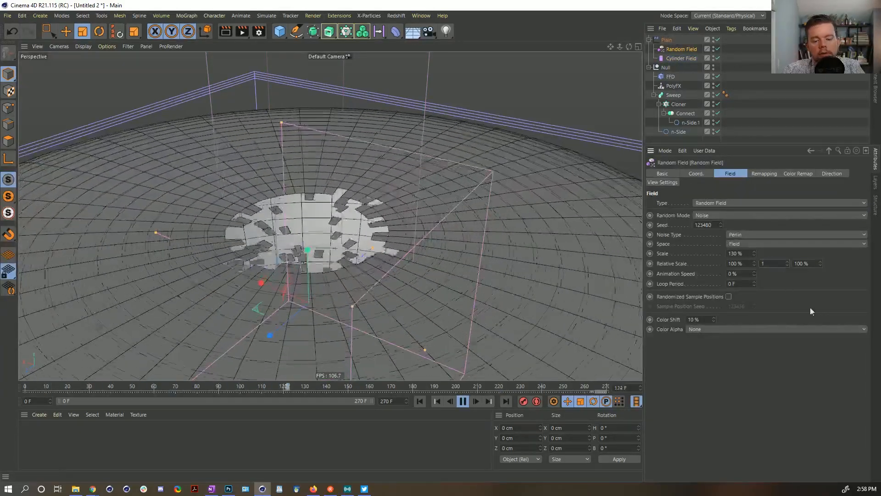
pyautogui.press('BackSpace')
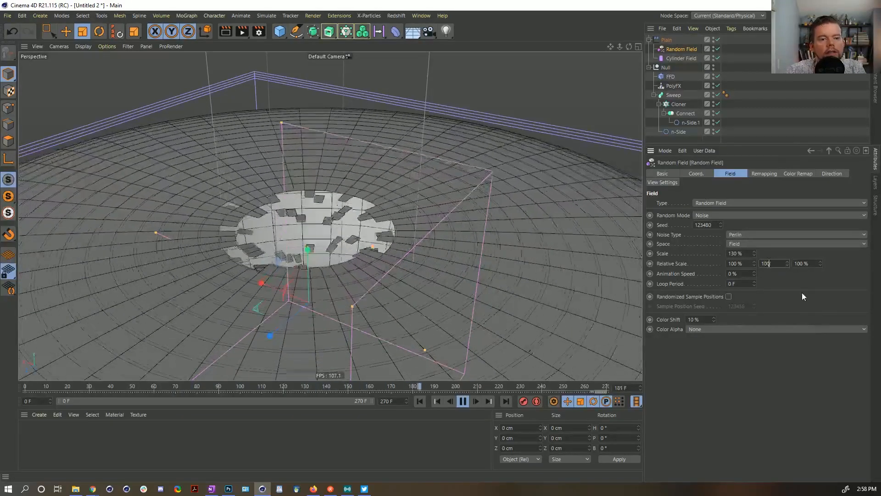
pyautogui.press('Return')
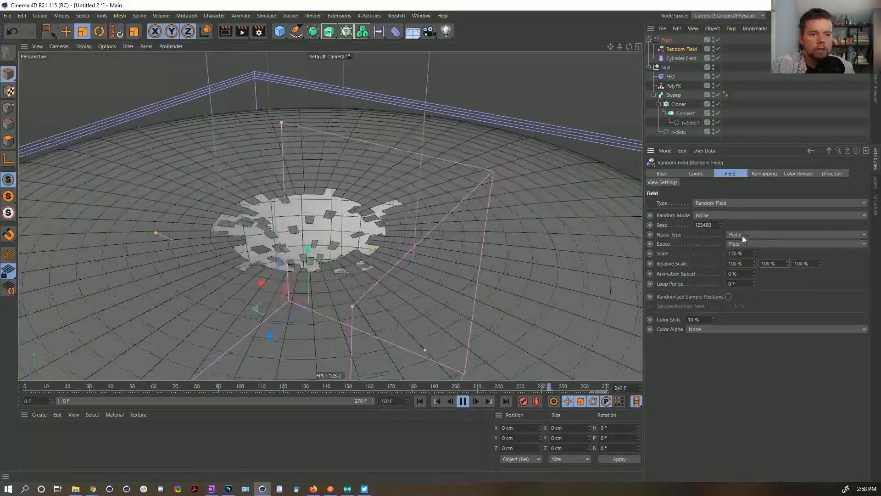
pyautogui.click(707, 215)
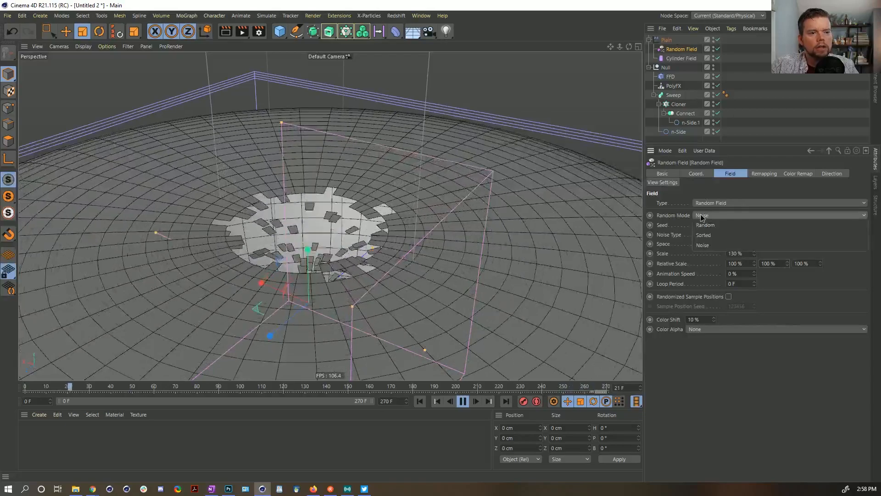
pyautogui.click(709, 235)
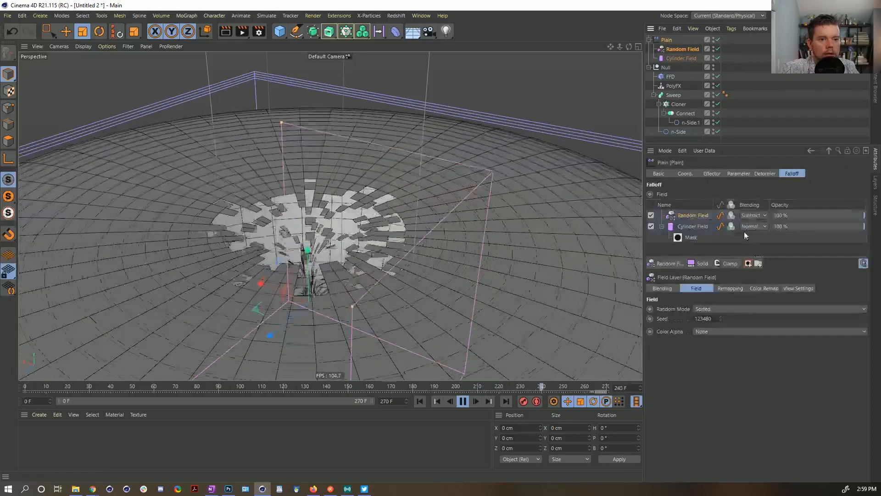
# - Try Overlay blending for the Random Field with its remapping maximum at 350%, and reset that maximum to 100%
pyautogui.click(749, 215)
pyautogui.click(757, 272)
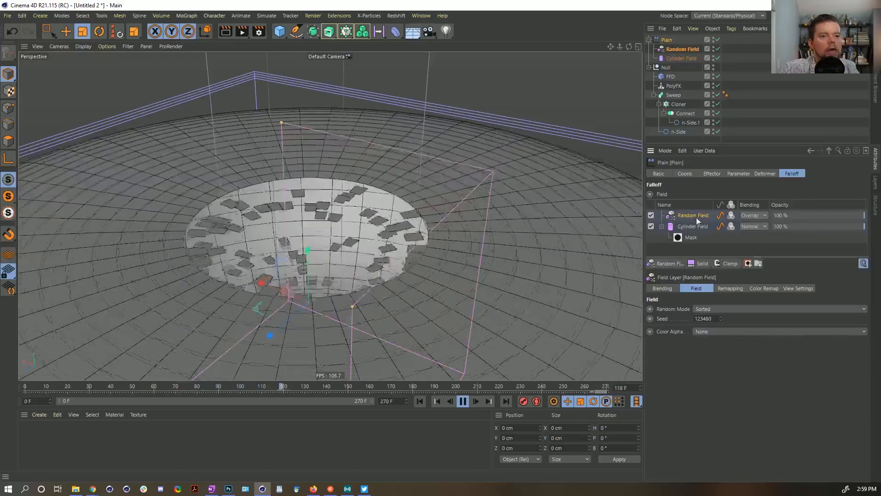
pyautogui.click(730, 288)
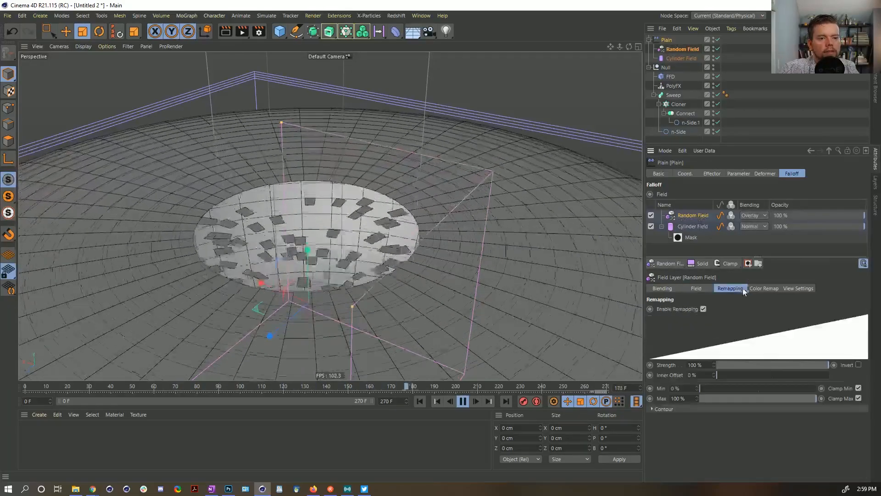
pyautogui.moveTo(697, 398); pyautogui.dragTo(698, 382)
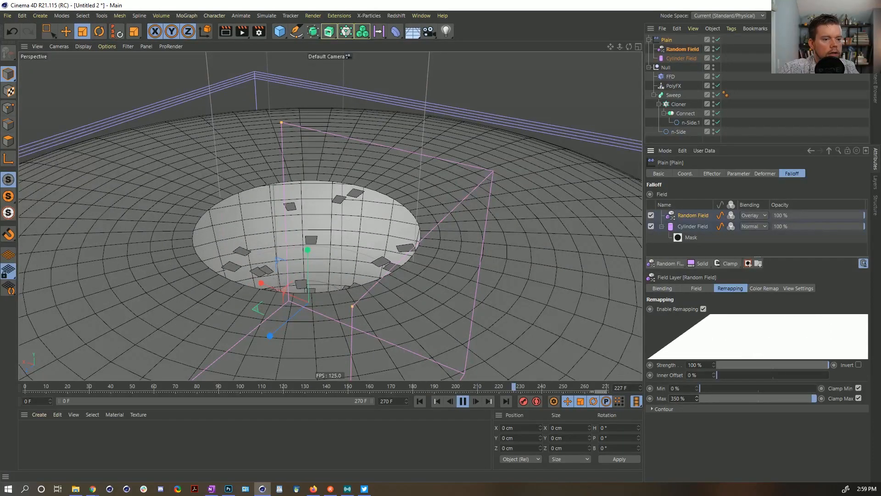
pyautogui.rightClick(697, 399)
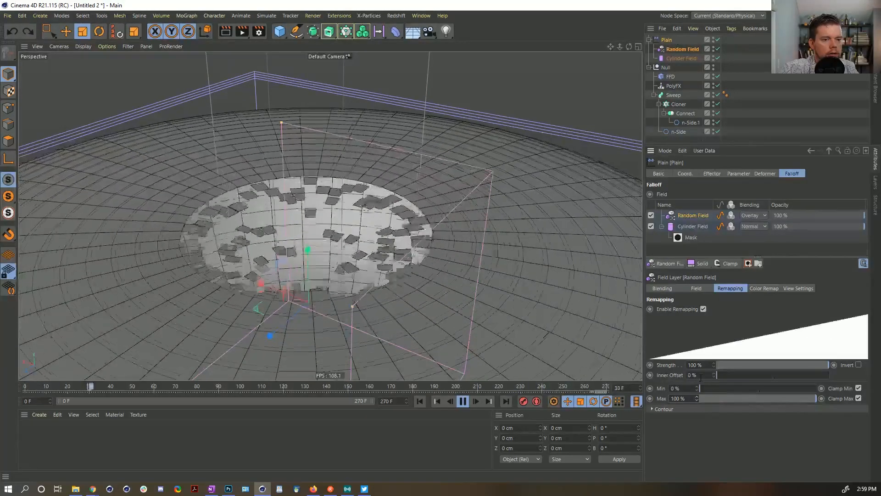
# - Set the Random Field's blending to Subtract and lower its opacity to 38% in the Plain effector's falloff
pyautogui.scroll(3, 747, 216)
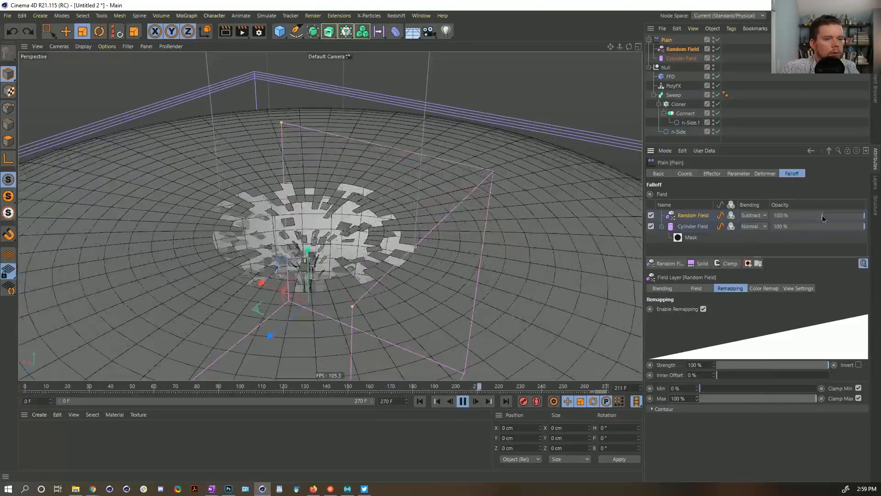
pyautogui.moveTo(825, 214)
pyautogui.mouseDown()
pyautogui.moveTo(817, 223)
pyautogui.moveTo(807, 216)
pyautogui.mouseUp()
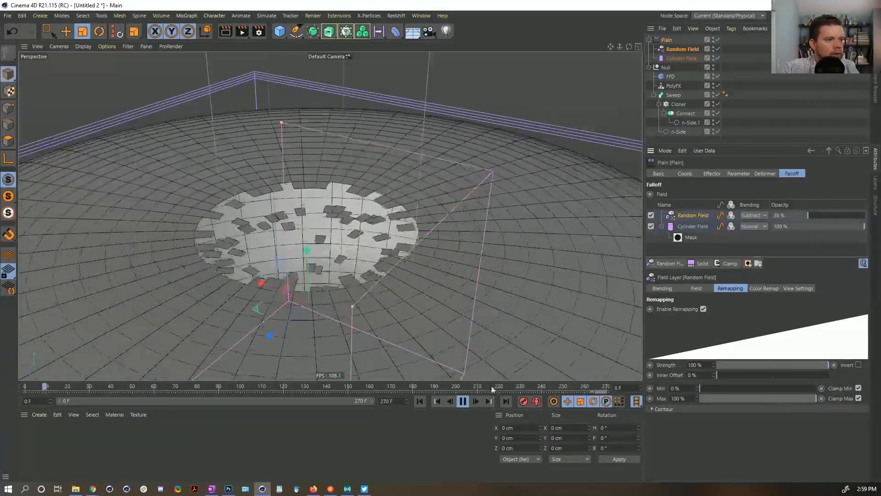
pyautogui.click(463, 402)
# - Examine the broken-up blocks around the hole up close, replay the animation and return to the first frame
pyautogui.keyDown('alt'); pyautogui.moveTo(336, 251); pyautogui.dragTo(324, 269); pyautogui.keyUp('alt')
pyautogui.keyDown('alt'); pyautogui.moveTo(326, 270); pyautogui.dragTo(353, 257, button='right'); pyautogui.keyUp('alt')
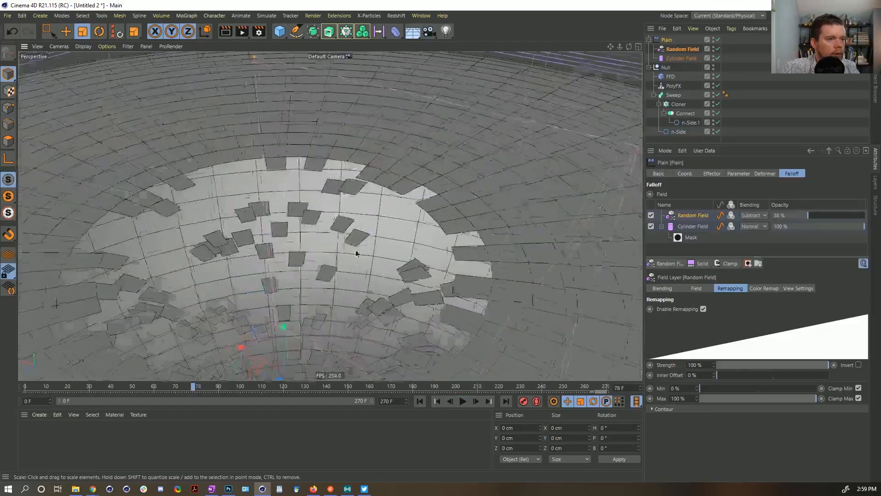
pyautogui.keyDown('alt'); pyautogui.moveTo(354, 257); pyautogui.dragTo(357, 225, button='middle'); pyautogui.keyUp('alt')
pyautogui.keyDown('alt'); pyautogui.moveTo(358, 224); pyautogui.dragTo(334, 224, button='right'); pyautogui.keyUp('alt')
pyautogui.keyDown('alt'); pyautogui.moveTo(334, 214); pyautogui.dragTo(342, 225, button='middle'); pyautogui.keyUp('alt')
pyautogui.keyDown('alt'); pyautogui.moveTo(340, 232); pyautogui.dragTo(357, 234, button='right'); pyautogui.keyUp('alt')
pyautogui.click(463, 402)
pyautogui.moveTo(436, 278)
pyautogui.keyDown('alt'); pyautogui.mouseDown()
pyautogui.moveTo(437, 292)
pyautogui.moveTo(450, 284)
pyautogui.mouseUp(); pyautogui.keyUp('alt')
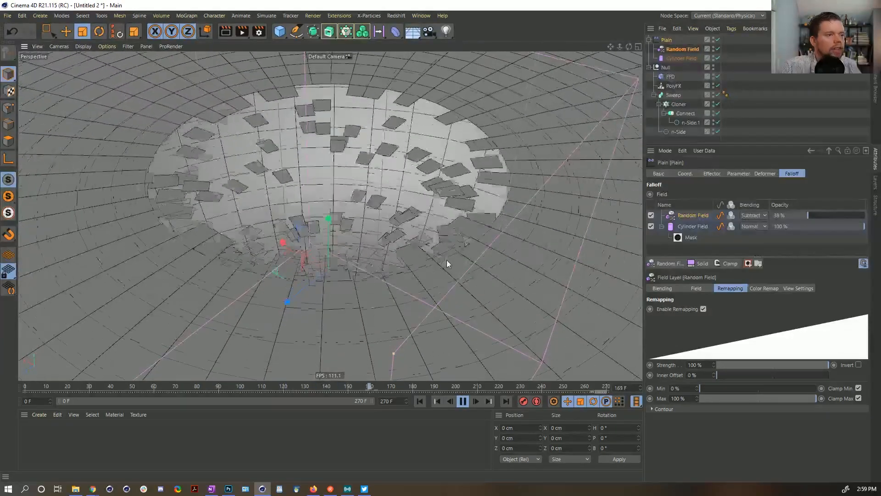
pyautogui.click(463, 402)
pyautogui.click(421, 401)
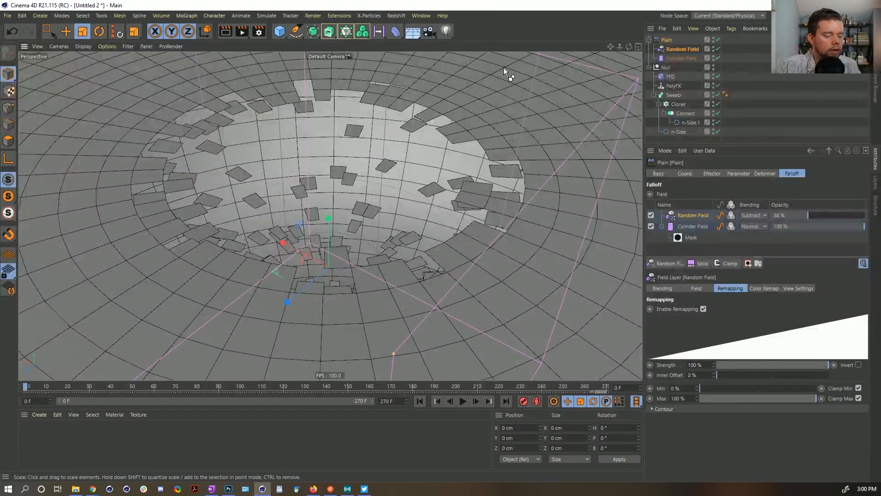
# - Save the scene in the SceneFiles folder as [2a]InfiFall.c4d
pyautogui.hotkey('ctrl', 's')
pyautogui.click(183, 74)
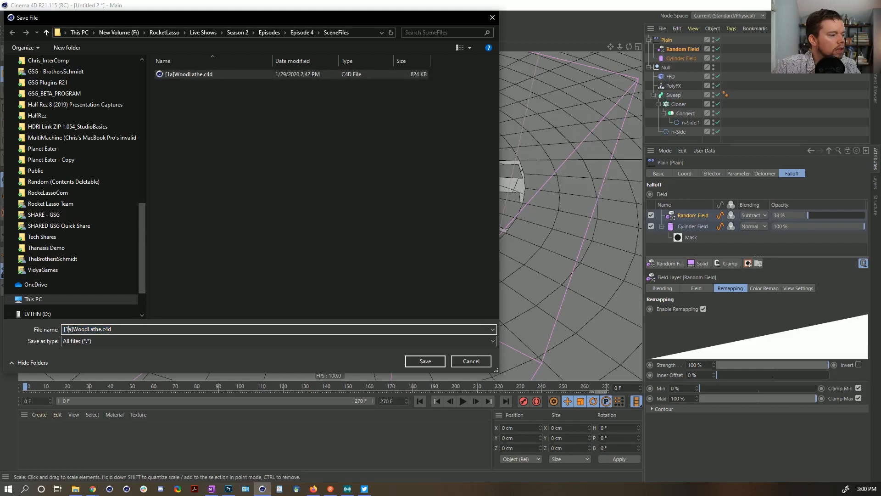
pyautogui.press('BackSpace')
pyautogui.write('2a]Infi')
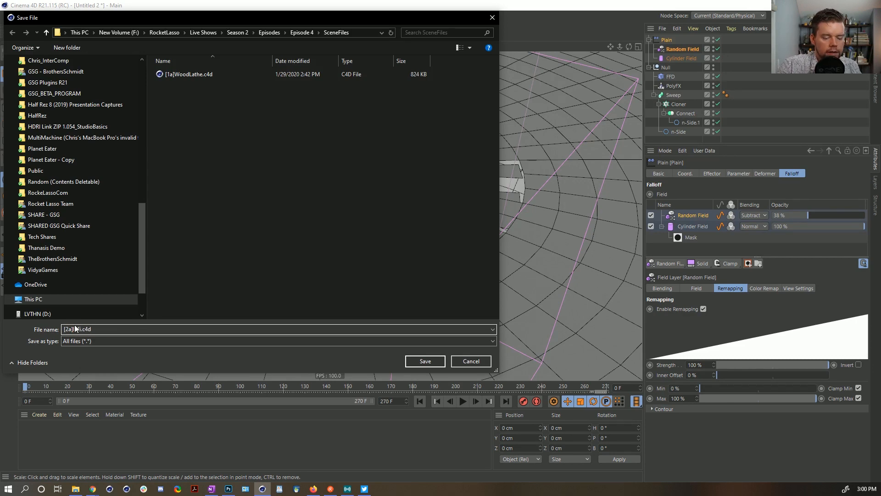
pyautogui.write('all')
pyautogui.press('Return')
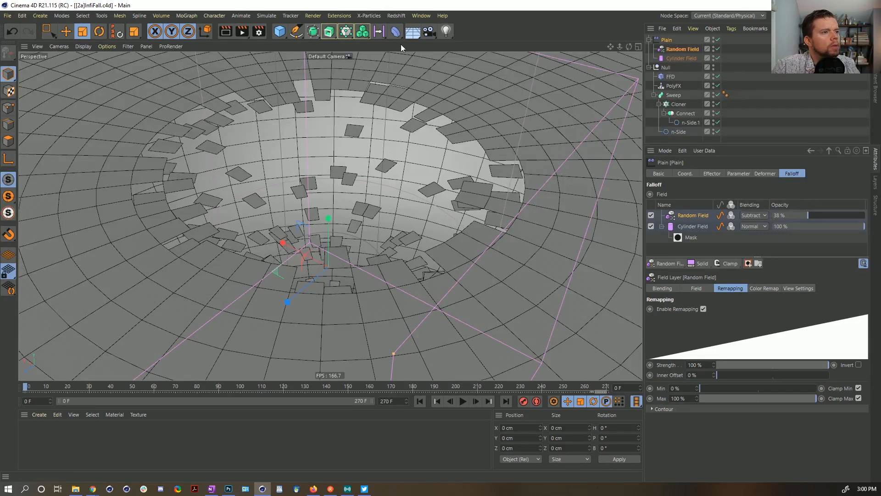
pyautogui.click(391, 35)
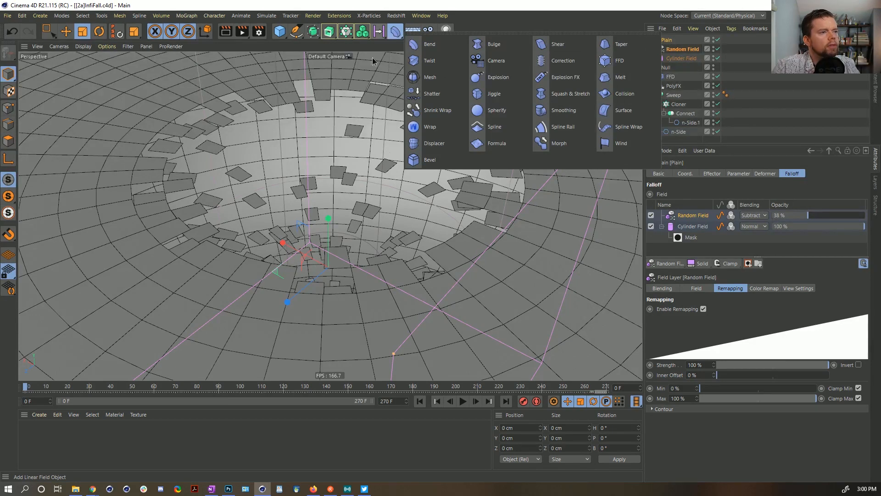
pyautogui.click(362, 31)
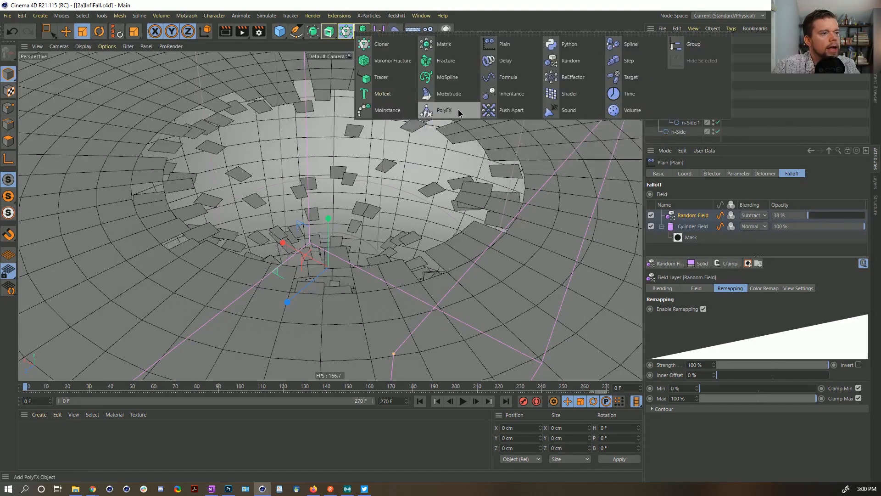
pyautogui.click(458, 108)
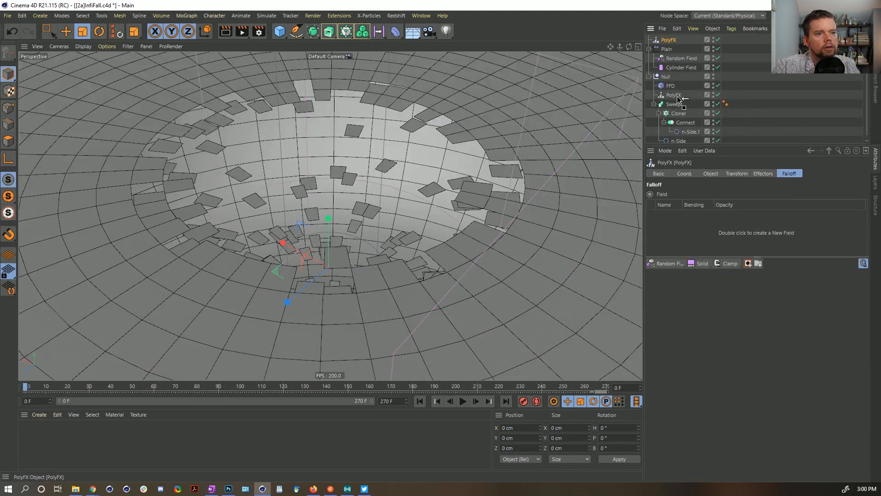
pyautogui.moveTo(676, 97); pyautogui.dragTo(677, 100)
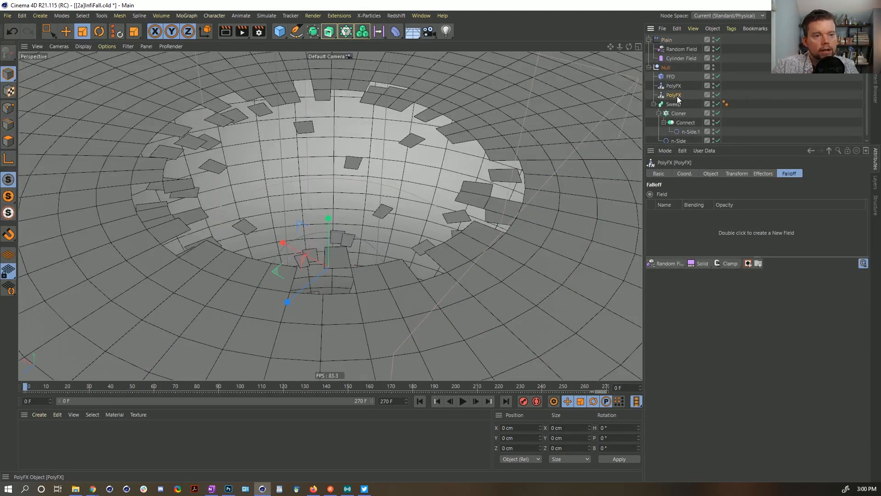
pyautogui.click(730, 173)
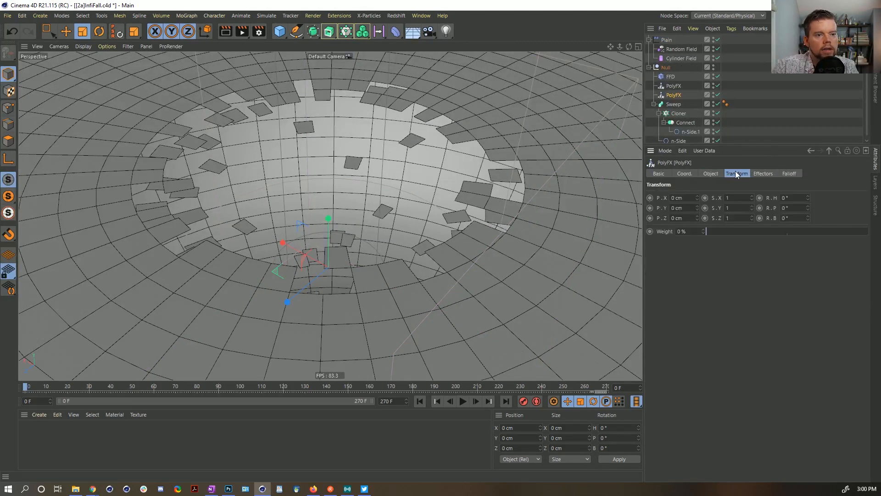
pyautogui.press('Delete')
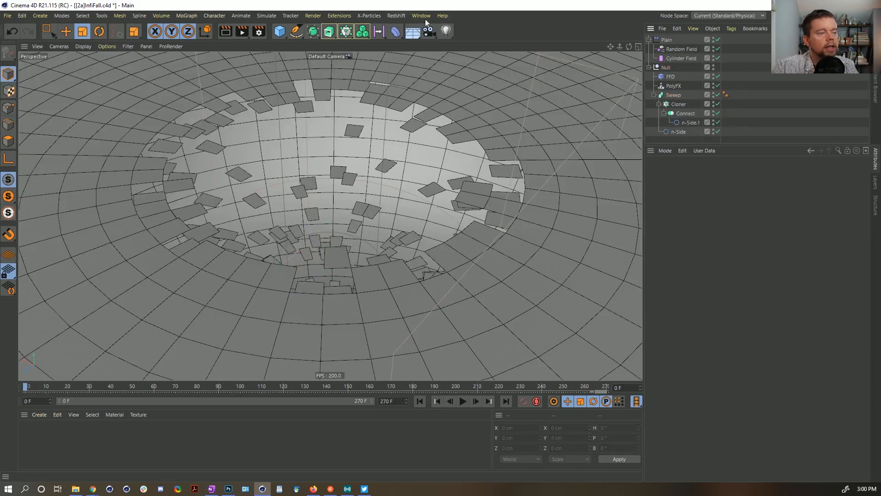
# - Add a MoExtrude deformer between PolyFX and Sweep in the Null and set its X, Y and Z scale to 1
pyautogui.moveTo(341, 34); pyautogui.dragTo(465, 96)
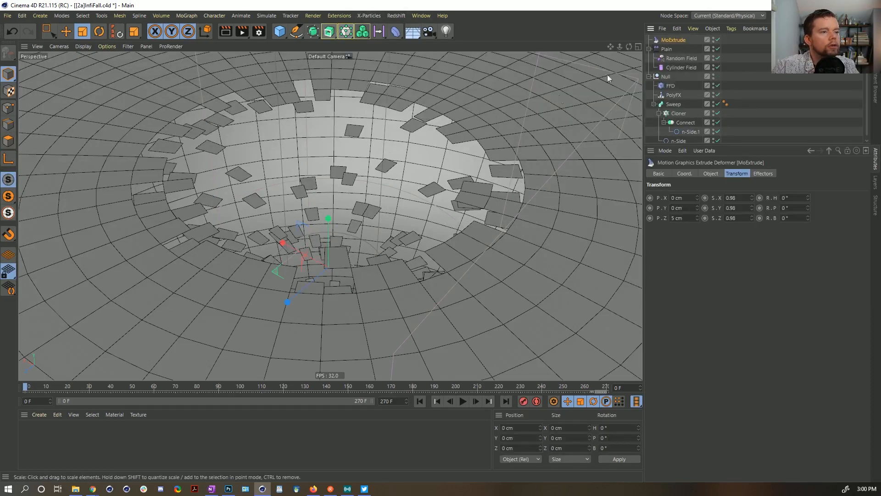
pyautogui.moveTo(672, 101); pyautogui.dragTo(673, 100)
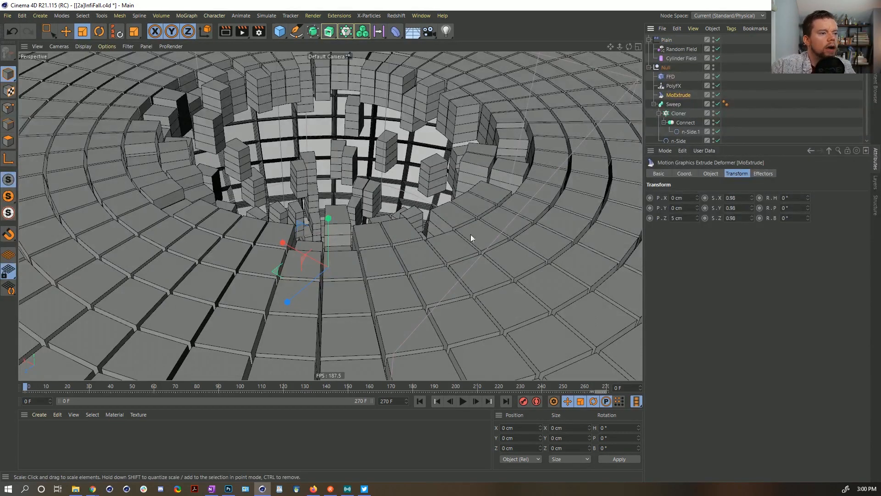
pyautogui.click(709, 174)
pyautogui.click(736, 173)
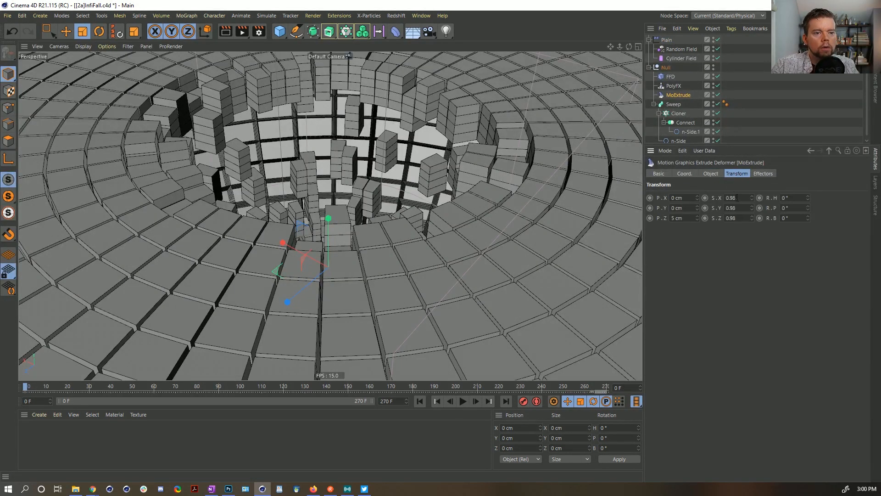
pyautogui.write('1')
pyautogui.press('Tab')
pyautogui.write('1')
pyautogui.press('Return')
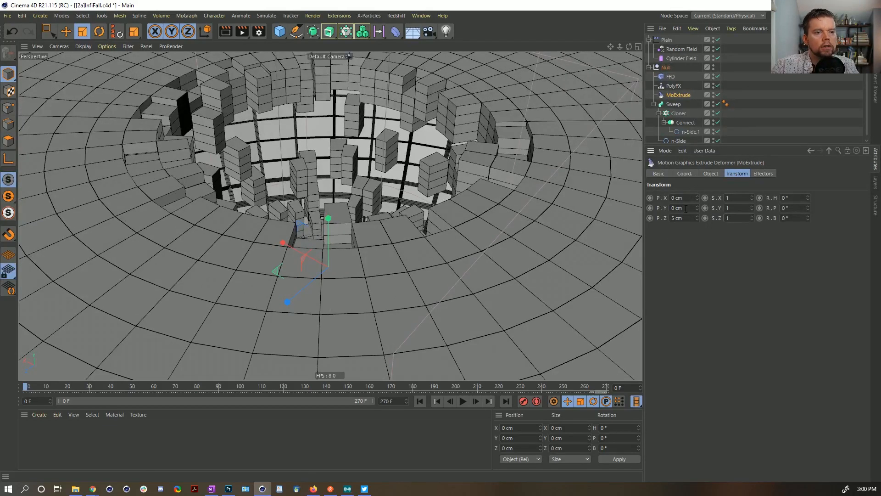
# - Set the MoExtrude's extrusion steps to 1 and its Z position offset to 25 cm
pyautogui.click(709, 173)
pyautogui.write('1')
pyautogui.press('Return')
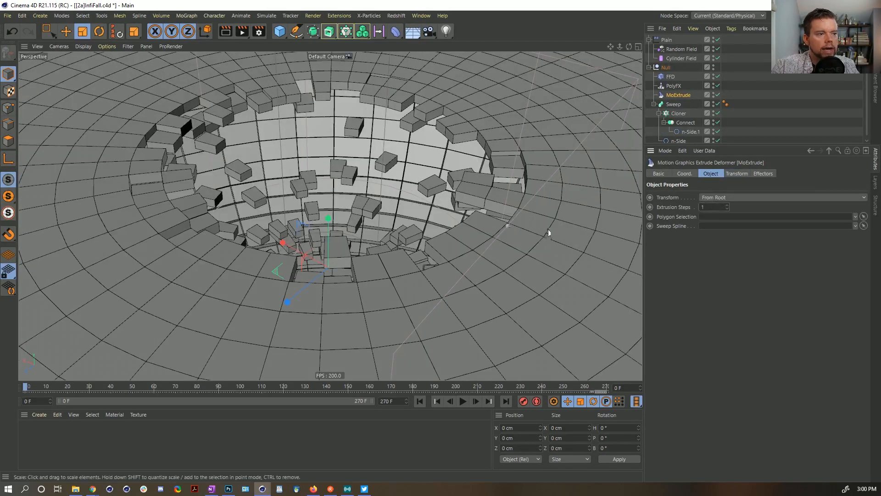
pyautogui.click(739, 173)
pyautogui.doubleClick(692, 217)
pyautogui.write('15')
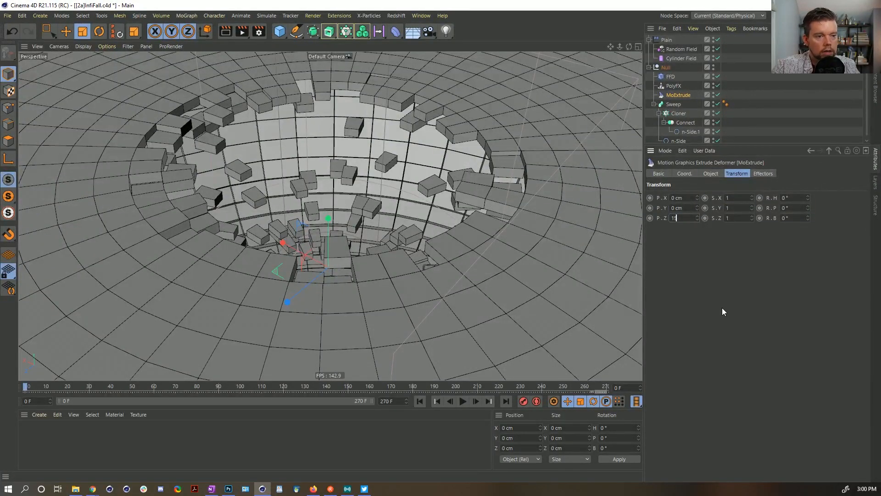
pyautogui.press('Return')
pyautogui.moveTo(693, 216); pyautogui.dragTo(602, 217)
pyautogui.write('25')
pyautogui.press('Return')
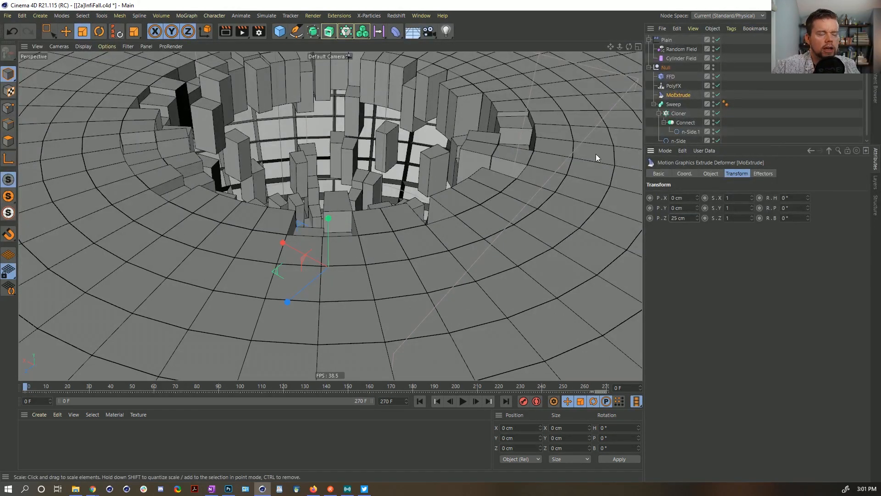
# - Play the animation, inspect the extruded blocks up close and from afar, compare them with MoExtrude switched off and on, and stop playback
pyautogui.keyDown('alt'); pyautogui.moveTo(531, 146); pyautogui.dragTo(554, 150, button='right'); pyautogui.keyUp('alt')
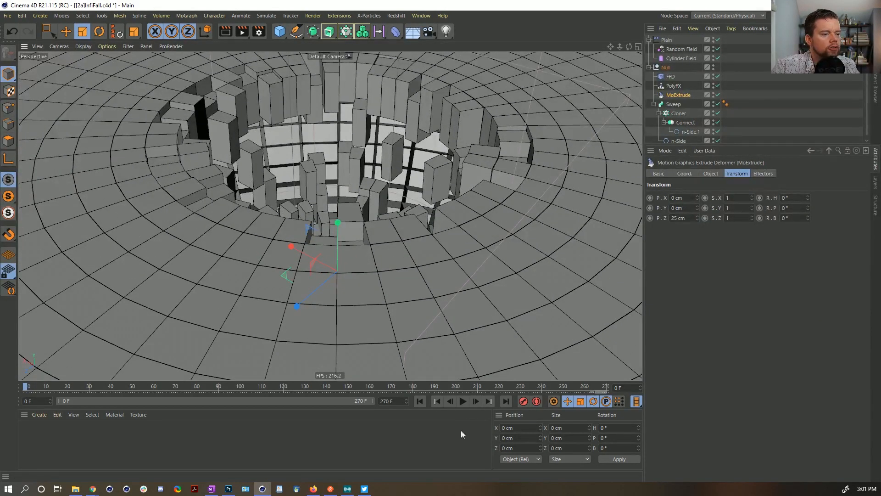
pyautogui.click(464, 401)
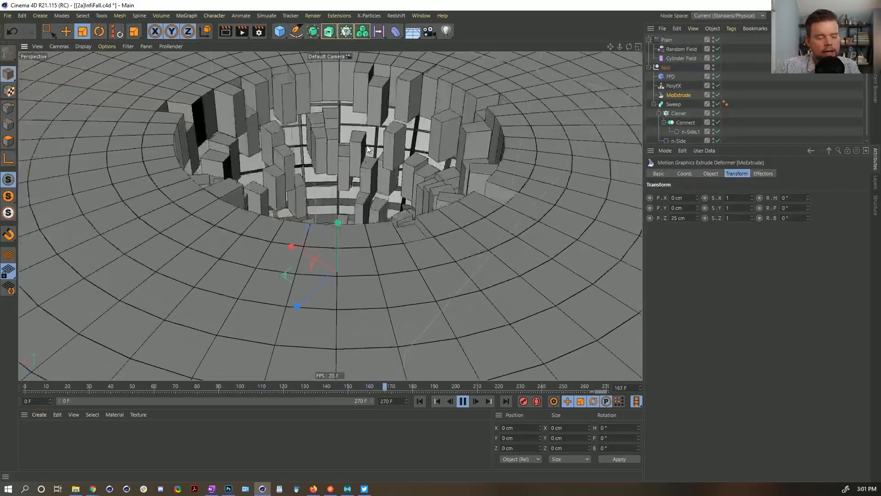
pyautogui.scroll(-8, 373, 171)
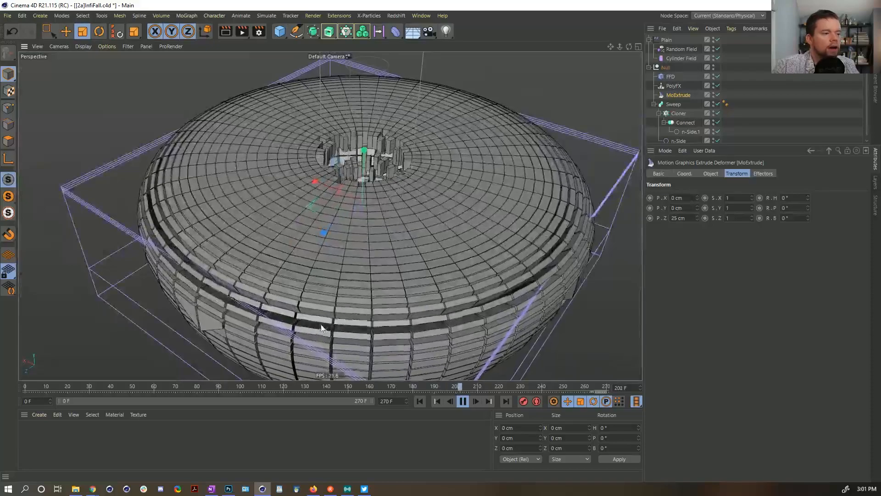
pyautogui.scroll(10, 394, 196)
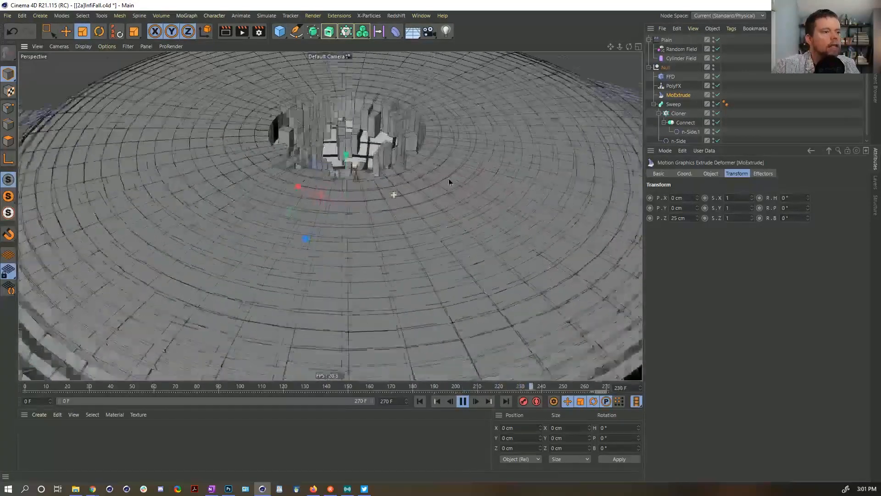
pyautogui.scroll(3, 394, 194)
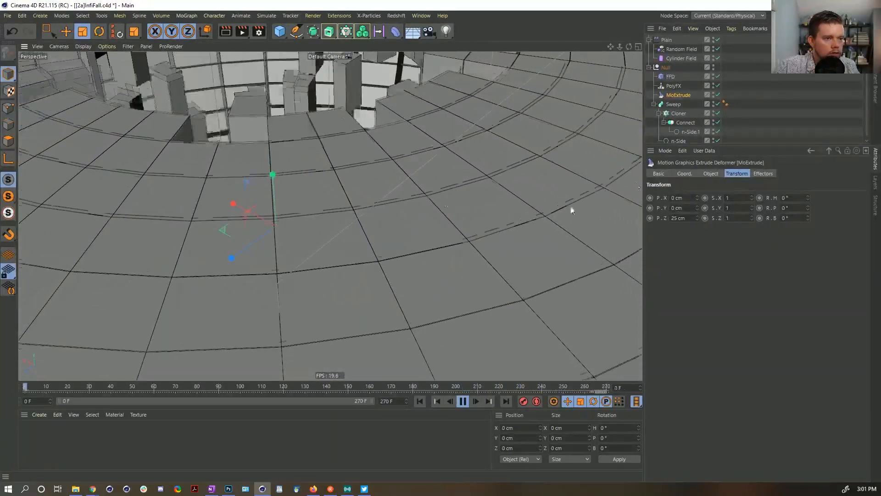
pyautogui.click(718, 94)
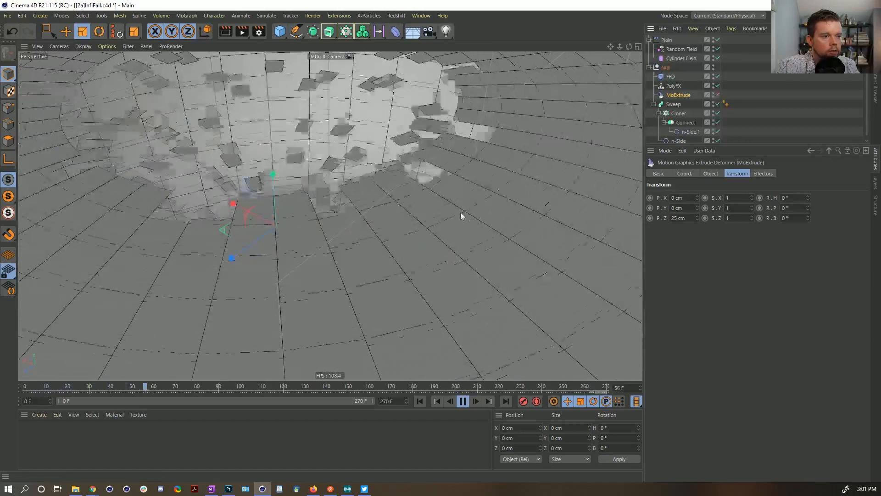
pyautogui.click(718, 95)
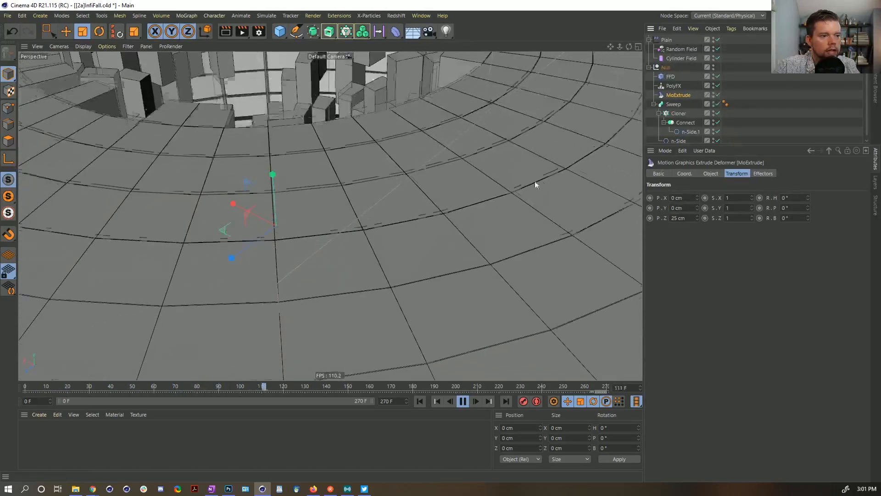
pyautogui.click(463, 401)
pyautogui.scroll(-10, 300, 211)
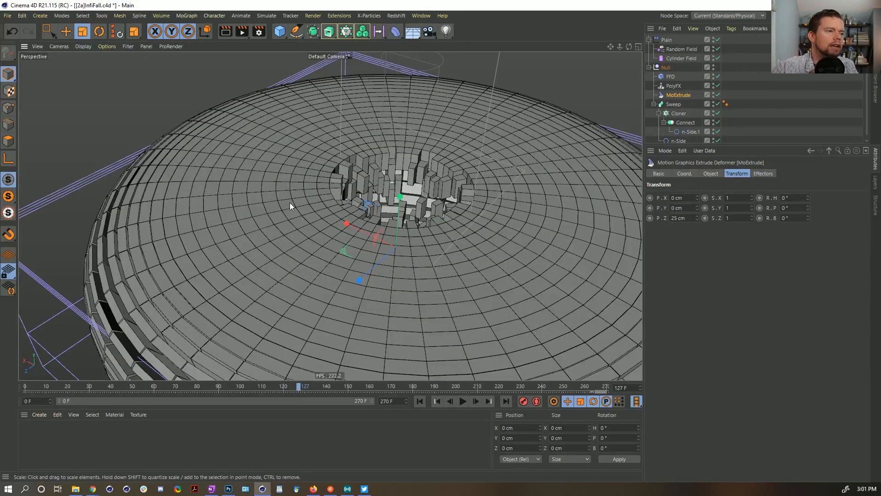
# - Flatten the selected upper points of the FFD cage to a Y size of 0.01 cm and return to model mode
pyautogui.click(671, 77)
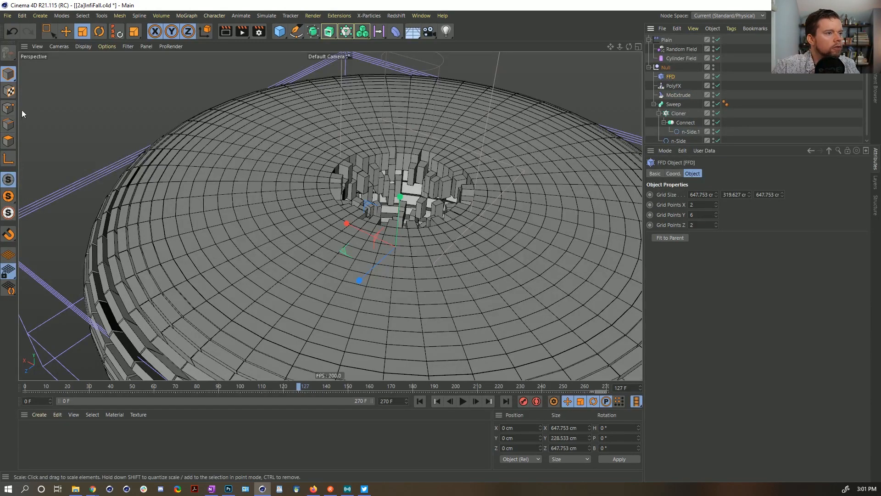
pyautogui.click(8, 108)
pyautogui.scroll(-3, 315, 223)
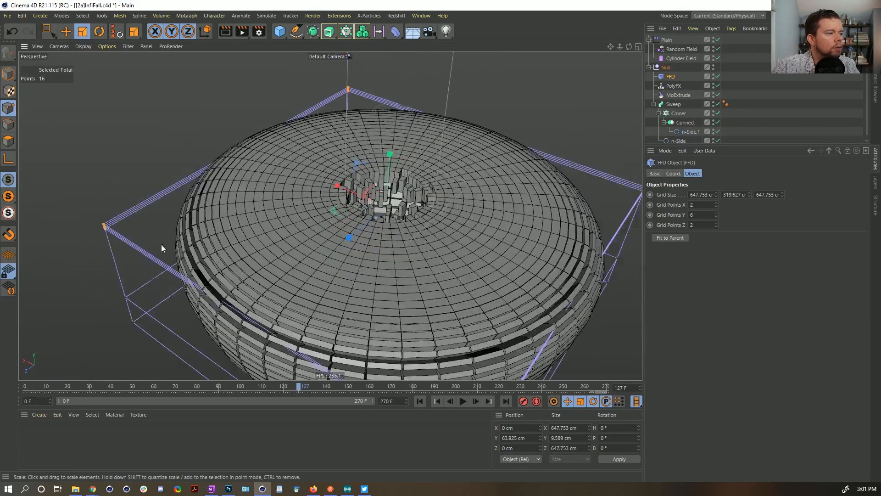
pyautogui.scroll(2, 385, 228)
pyautogui.click(396, 144)
pyautogui.moveTo(396, 144); pyautogui.dragTo(399, 206)
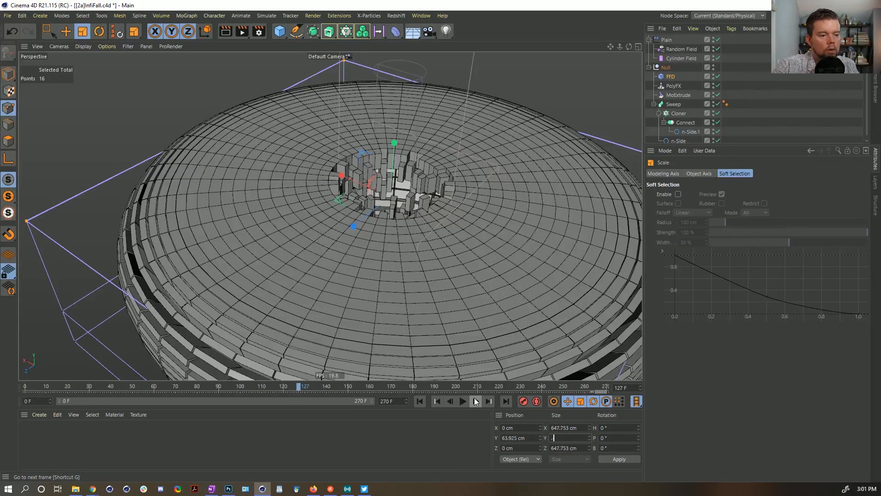
pyautogui.press('Return')
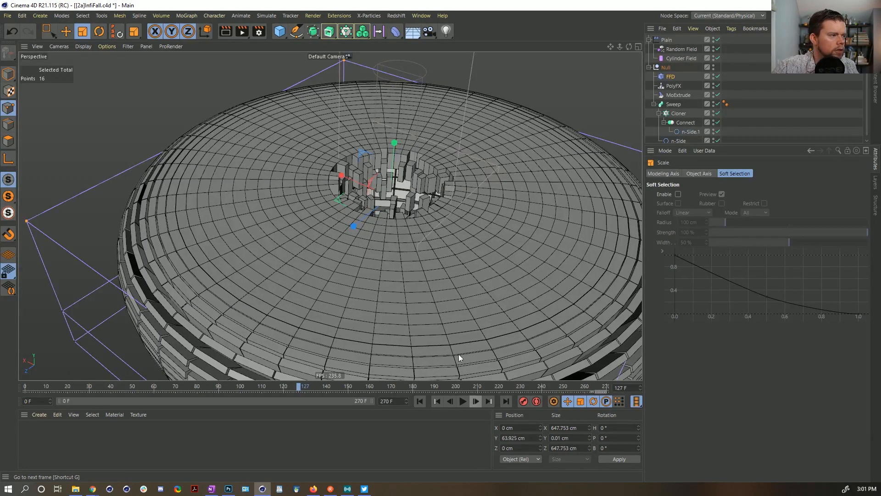
pyautogui.click(10, 74)
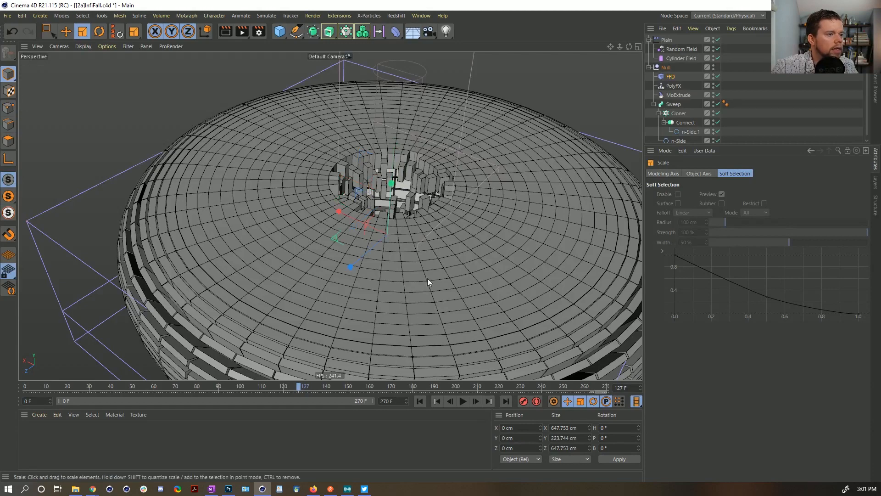
# - Examine the seams between the extruded blocks and the rim of the hole up close, and deselect the FFD
pyautogui.scroll(-5, 421, 277)
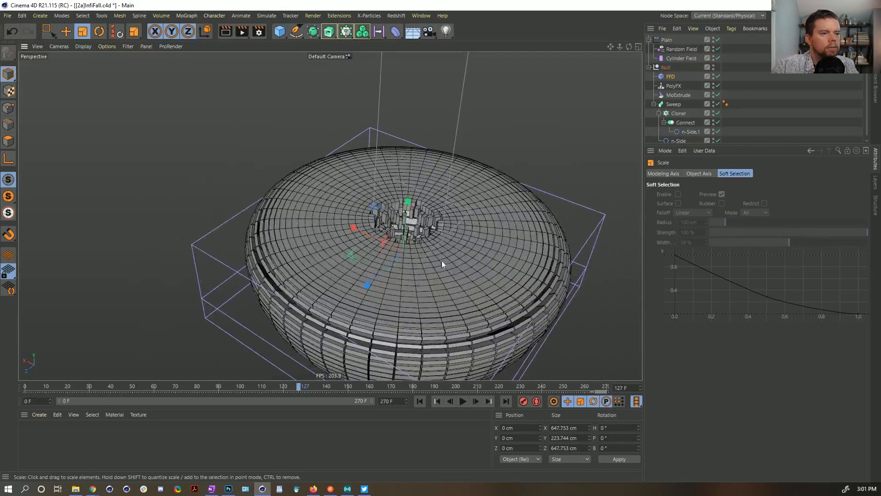
pyautogui.scroll(5, 441, 263)
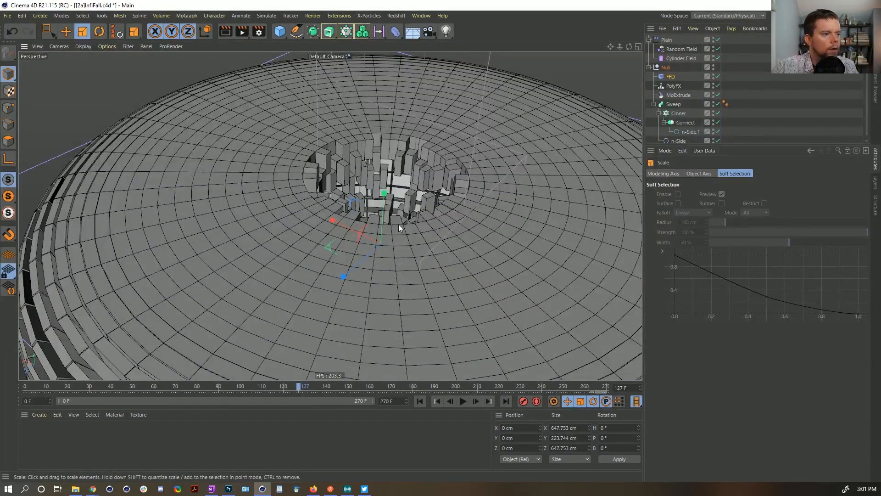
pyautogui.scroll(5, 467, 262)
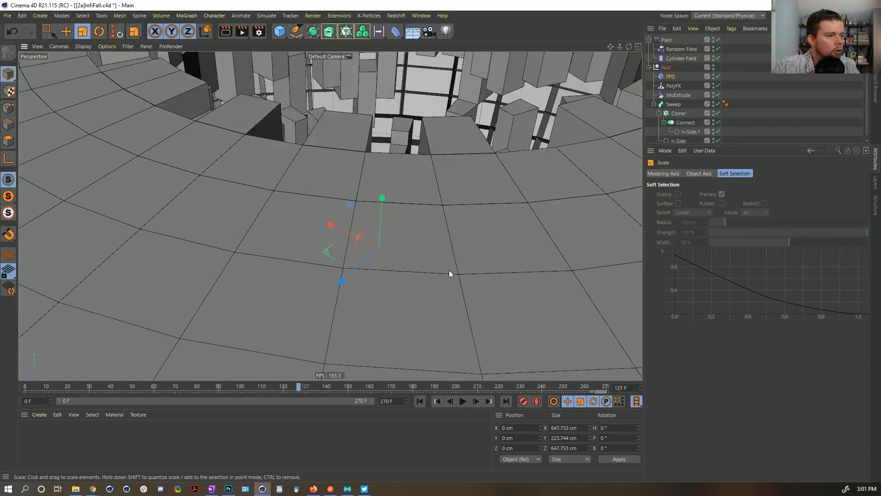
pyautogui.scroll(5, 455, 261)
pyautogui.keyDown('alt'); pyautogui.moveTo(518, 255); pyautogui.dragTo(528, 255, button='right'); pyautogui.keyUp('alt')
pyautogui.keyDown('alt'); pyautogui.moveTo(293, 158); pyautogui.dragTo(326, 174, button='right'); pyautogui.keyUp('alt')
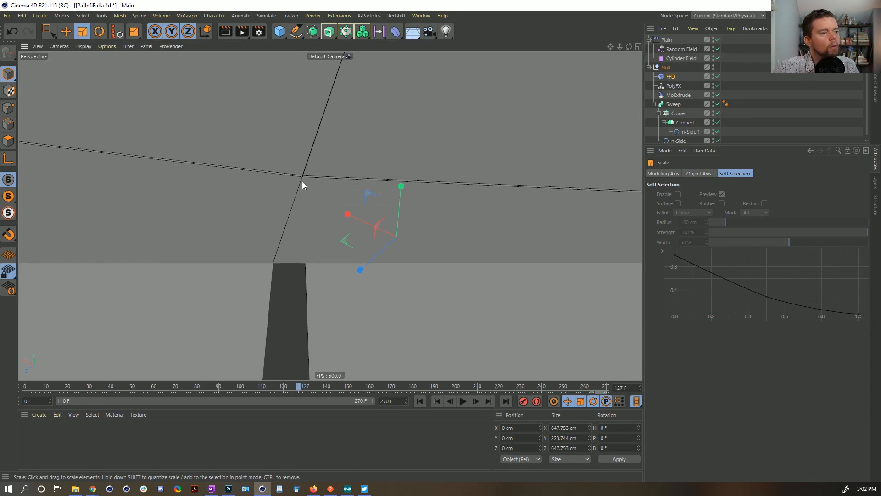
pyautogui.keyDown('alt'); pyautogui.moveTo(407, 183); pyautogui.dragTo(92, 200, button='right'); pyautogui.keyUp('alt')
pyautogui.keyDown('alt'); pyautogui.moveTo(483, 179); pyautogui.dragTo(404, 216, button='right'); pyautogui.keyUp('alt')
pyautogui.keyDown('alt'); pyautogui.moveTo(404, 216); pyautogui.dragTo(461, 192, button='right'); pyautogui.keyUp('alt')
pyautogui.keyDown('alt'); pyautogui.moveTo(462, 193); pyautogui.dragTo(388, 287, button='middle'); pyautogui.keyUp('alt')
pyautogui.keyDown('alt'); pyautogui.moveTo(387, 287); pyautogui.dragTo(499, 248, button='right'); pyautogui.keyUp('alt')
pyautogui.keyDown('alt'); pyautogui.moveTo(500, 248); pyautogui.dragTo(513, 247, button='middle'); pyautogui.keyUp('alt')
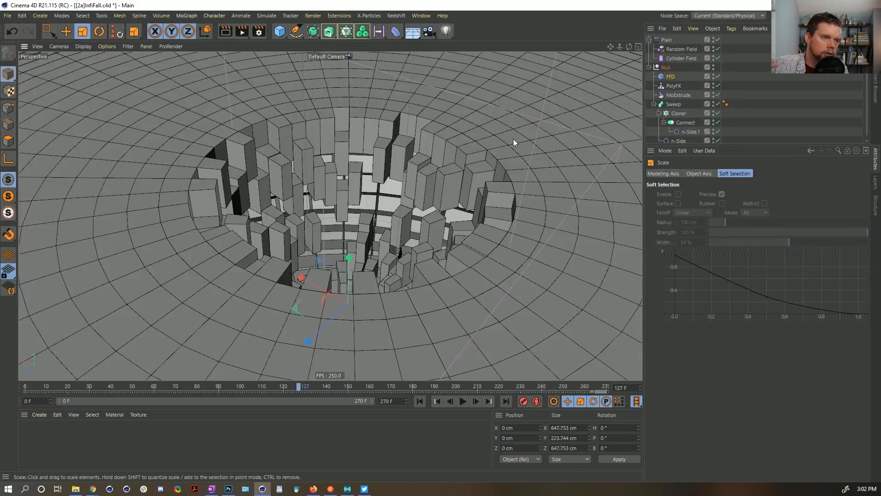
pyautogui.keyDown('alt'); pyautogui.moveTo(474, 227); pyautogui.dragTo(464, 217, button='middle'); pyautogui.keyUp('alt')
pyautogui.click(775, 123)
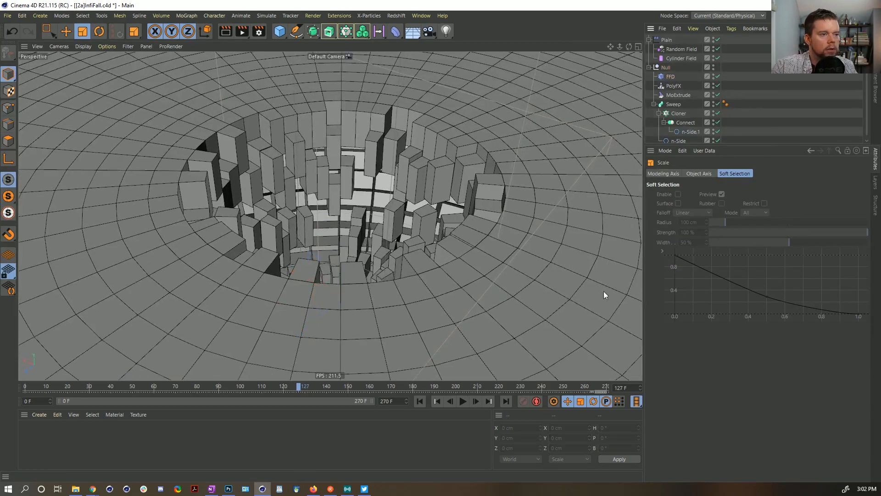
# - Play the animation briefly, stop it, and switch to Twitter to compare it with the reference GIFs in the thread
pyautogui.click(465, 401)
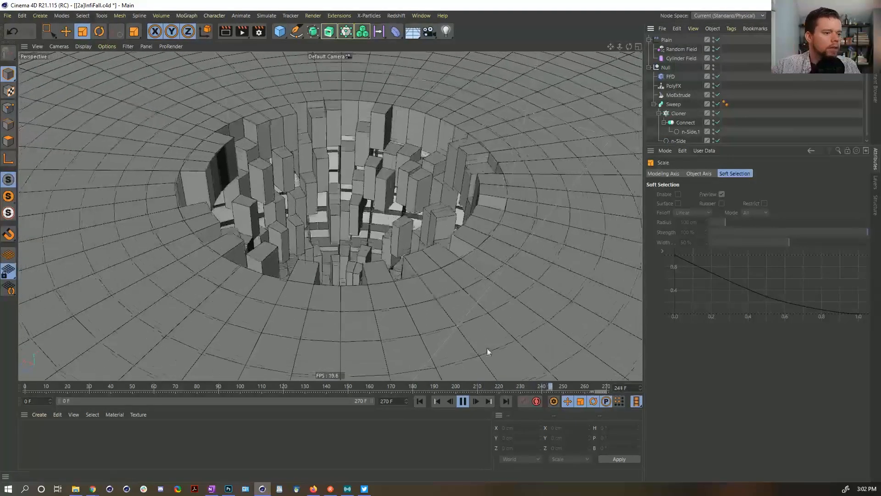
pyautogui.click(462, 401)
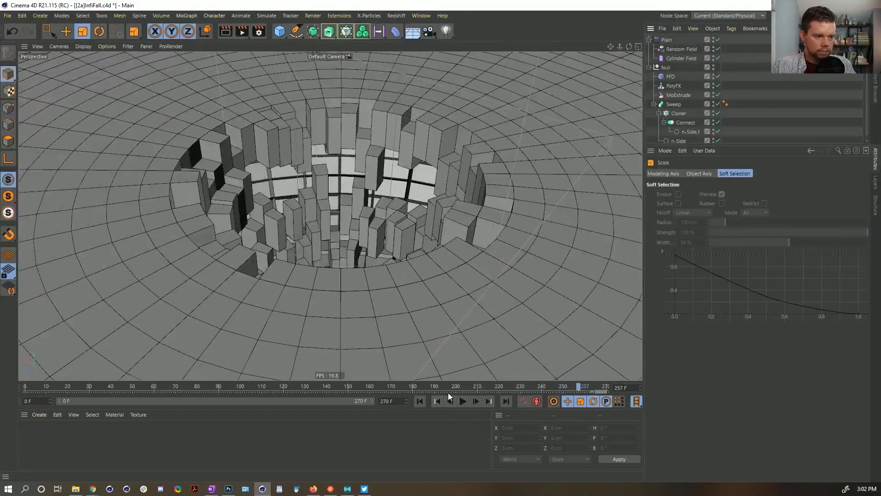
pyautogui.click(364, 488)
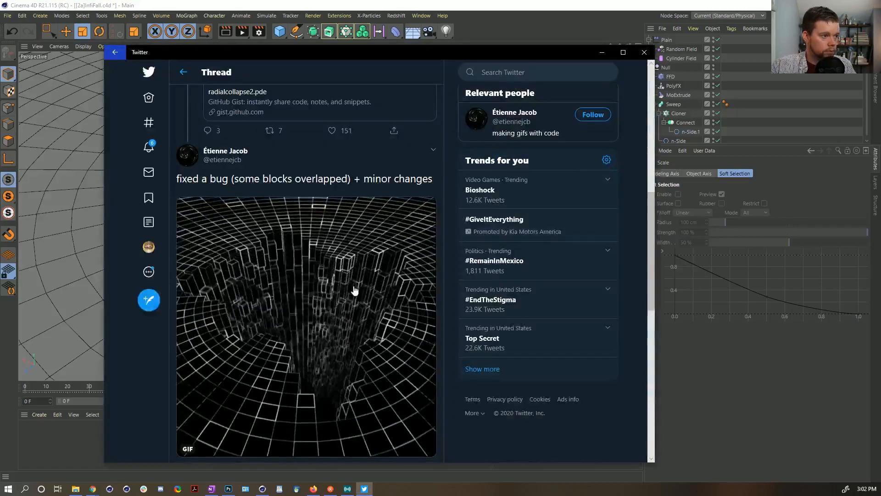
pyautogui.scroll(5, 342, 178)
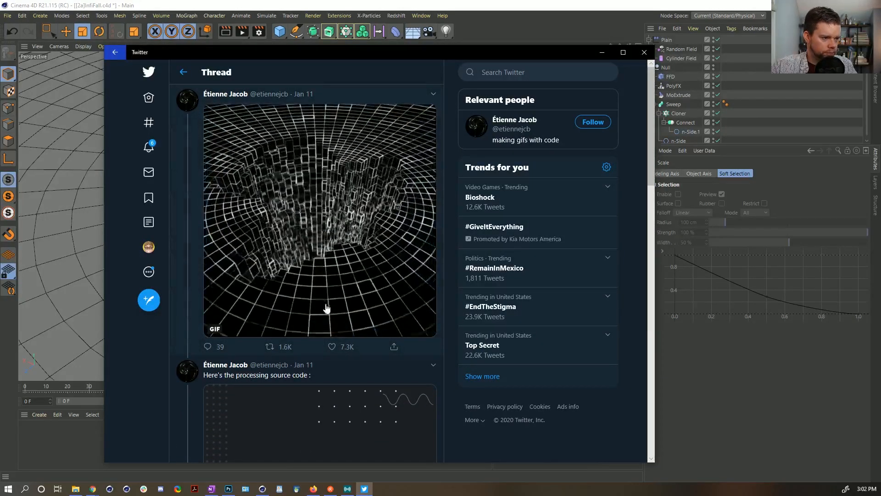
pyautogui.scroll(-10, 403, 292)
pyautogui.scroll(-5, 410, 294)
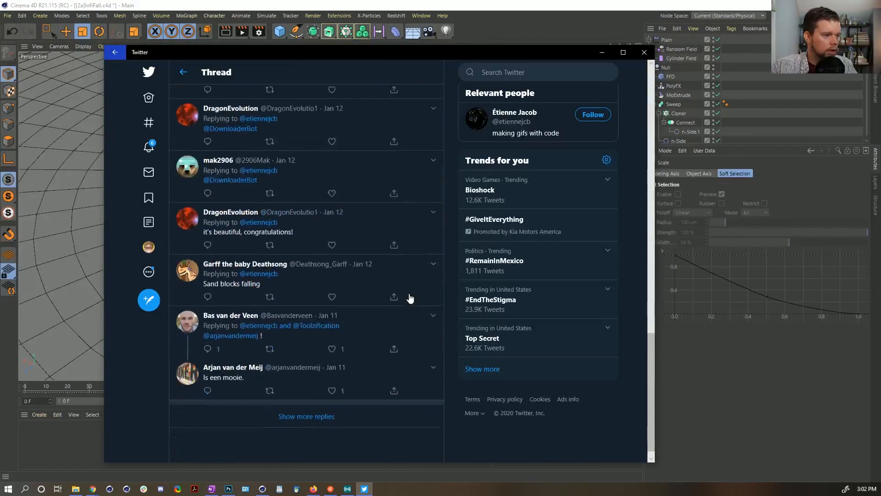
pyautogui.scroll(10, 413, 296)
pyautogui.scroll(3, 416, 293)
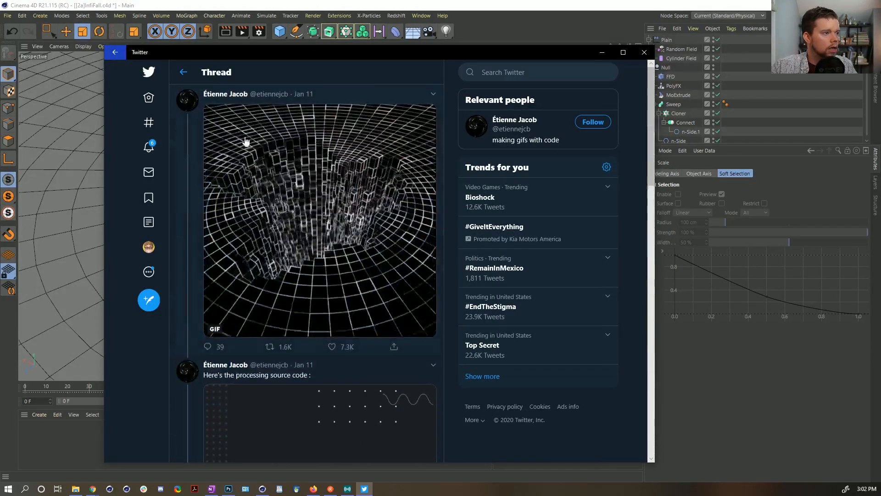
# - Open the GIF author's profile and browse the other animations posted there
pyautogui.click(215, 95)
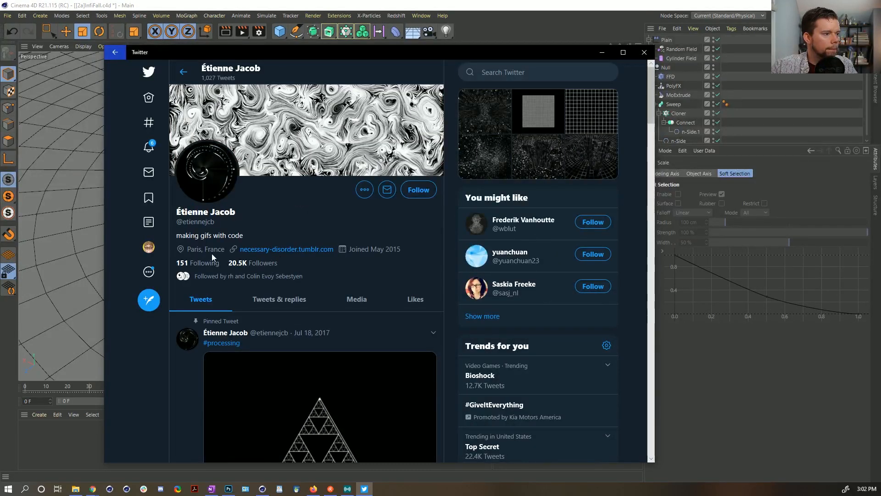
pyautogui.scroll(-3, 312, 260)
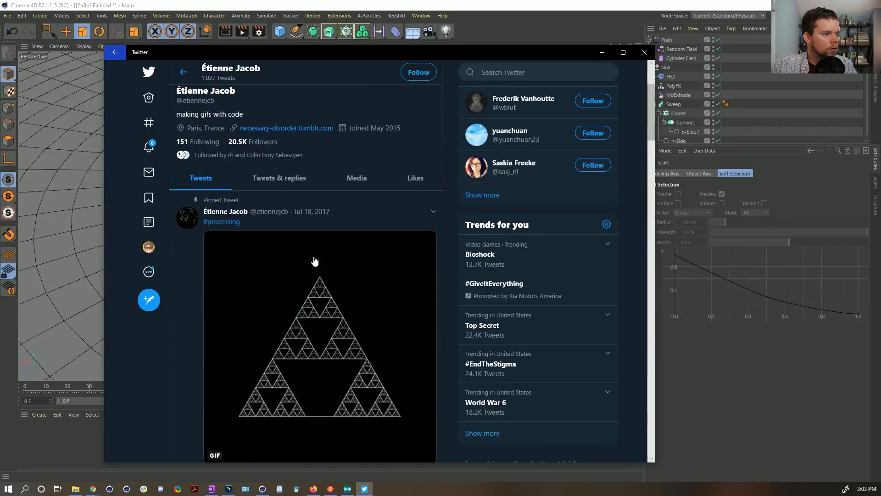
pyautogui.scroll(-10, 314, 260)
pyautogui.scroll(-10, 310, 266)
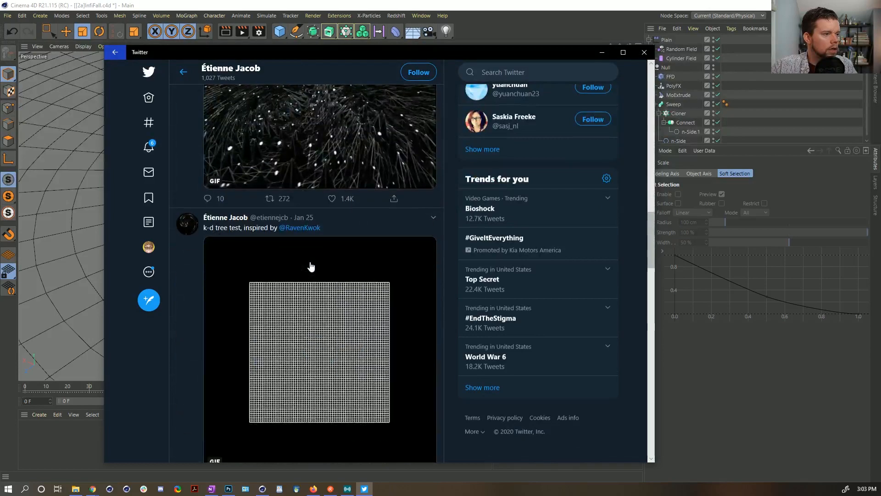
pyautogui.scroll(-12, 310, 266)
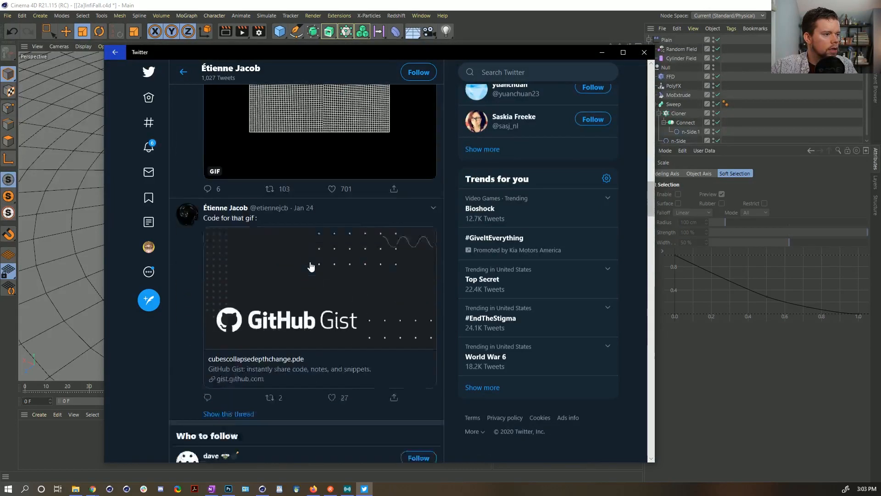
pyautogui.scroll(-3, 311, 266)
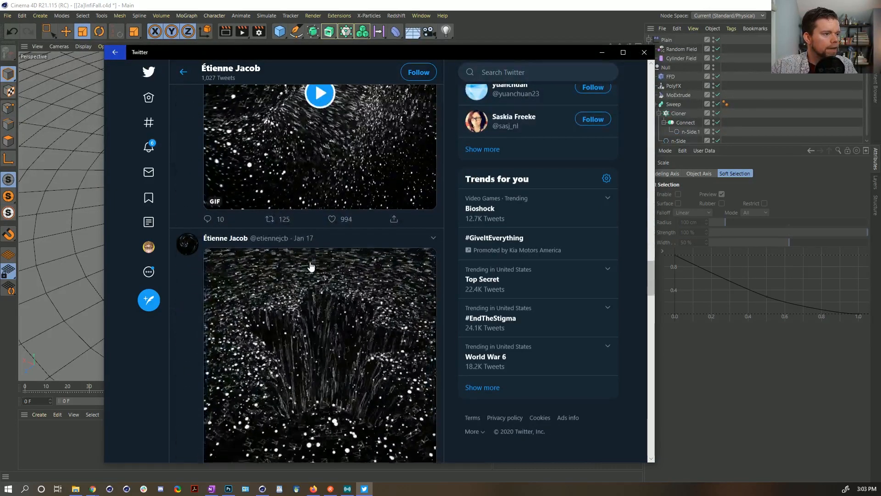
pyautogui.scroll(10, 284, 259)
# - Leave the author's profile, look at the reference GIF thread once more, and return to Cinema 4D
pyautogui.click(181, 74)
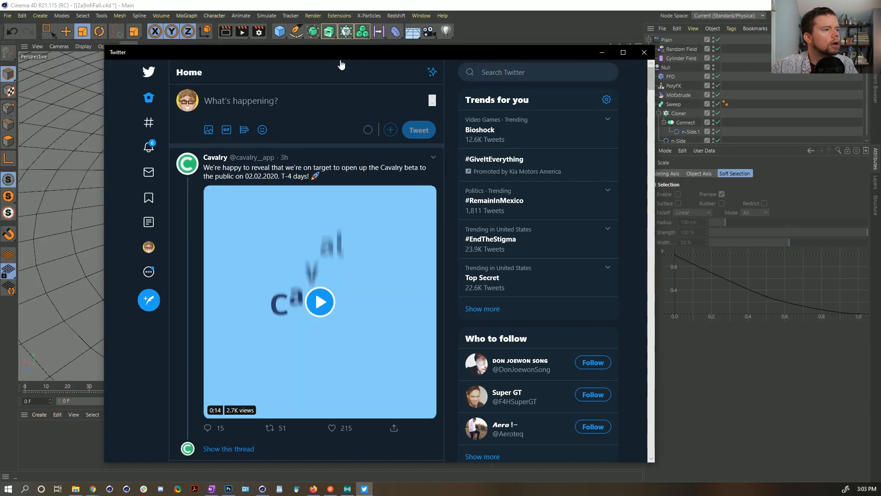
pyautogui.scroll(-3, 210, 153)
pyautogui.scroll(3, 210, 153)
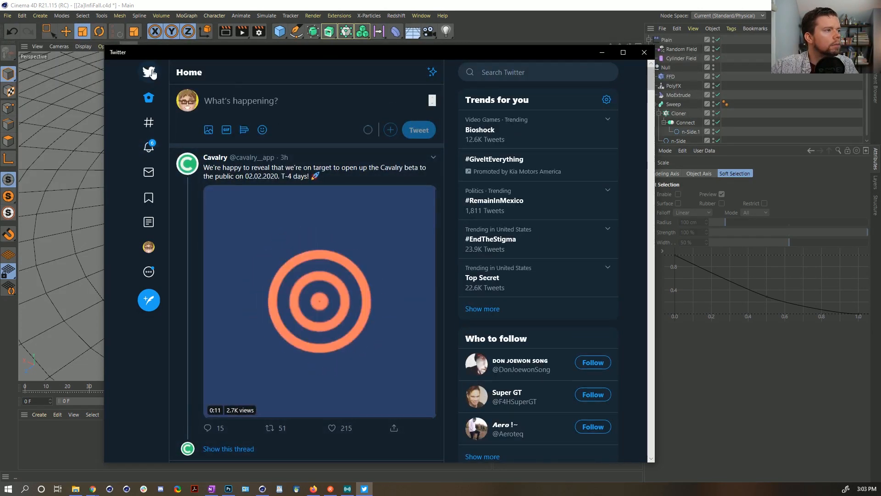
pyautogui.moveTo(397, 50); pyautogui.dragTo(374, 45)
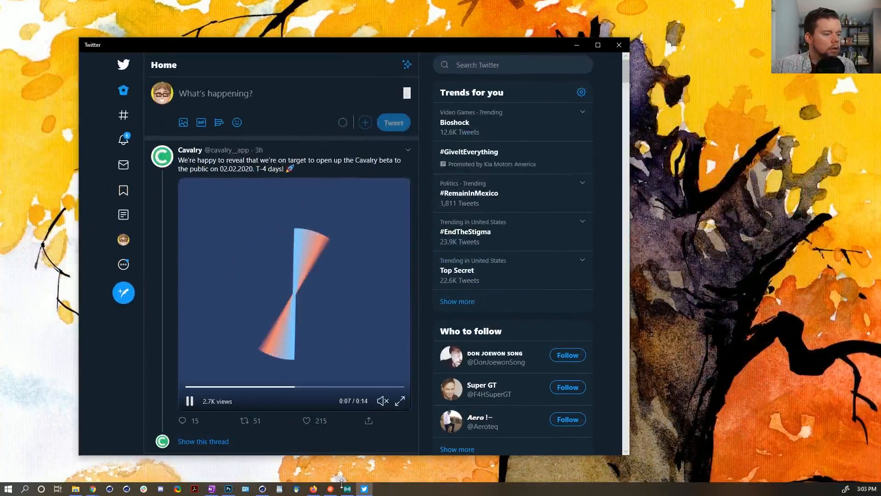
pyautogui.click(269, 491)
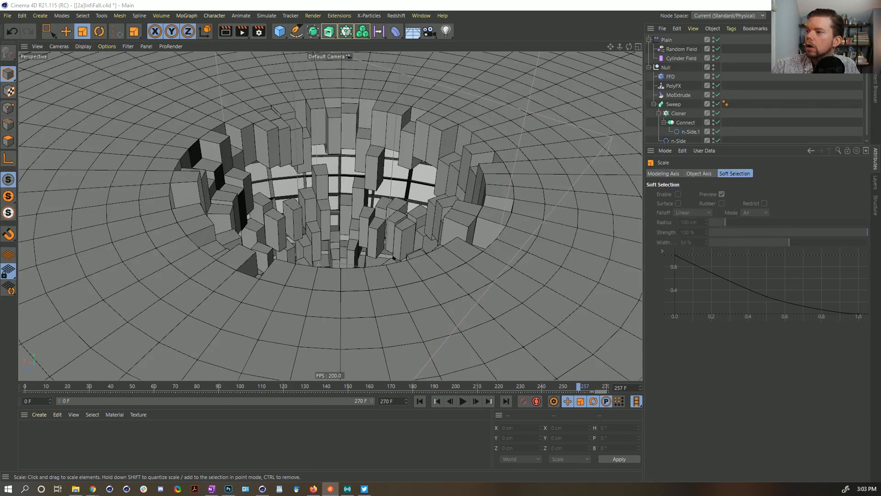
pyautogui.hotkey('alt', 'Tab')
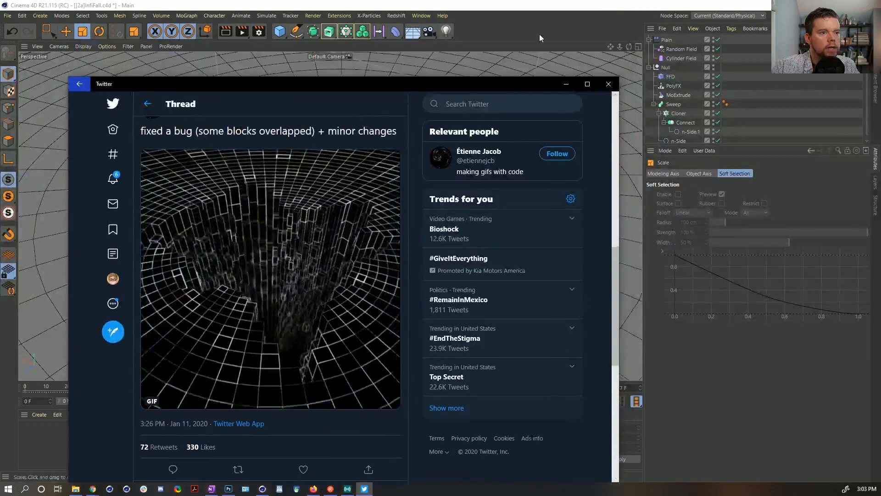
pyautogui.click(538, 31)
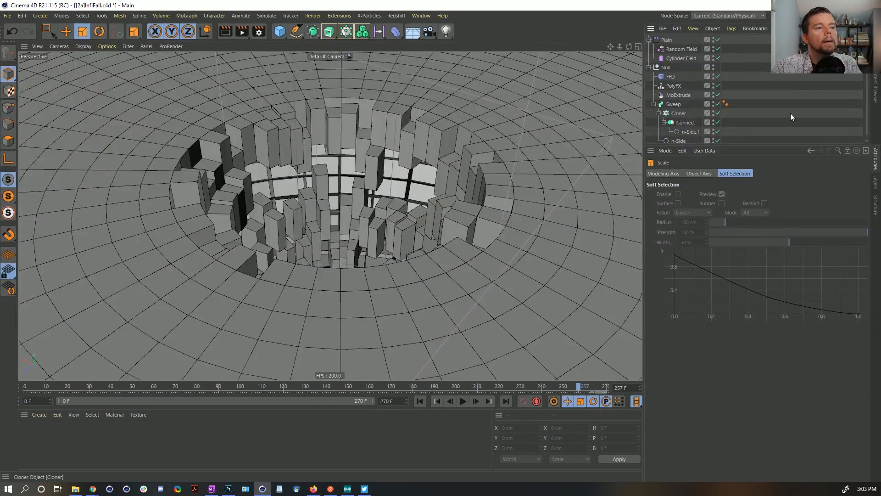
# - Return the animation to frame 0, create a new Sketch material, and apply it to the Sweep
pyautogui.click(420, 401)
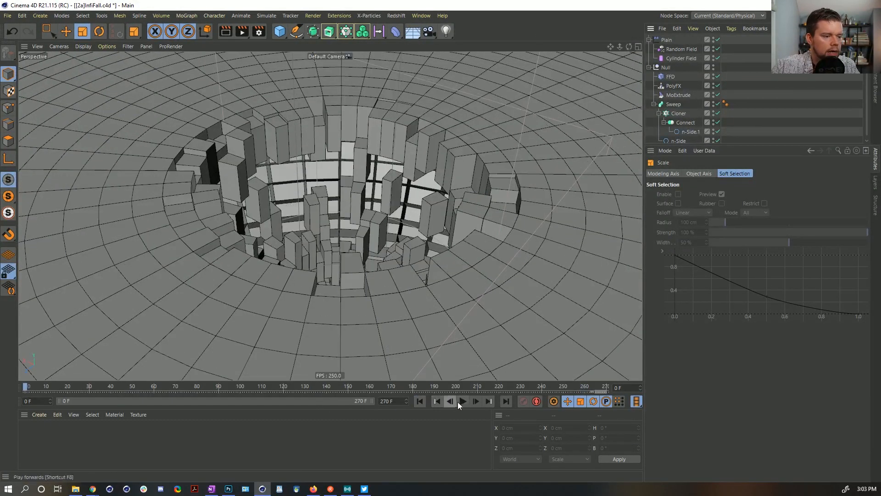
pyautogui.doubleClick(36, 433)
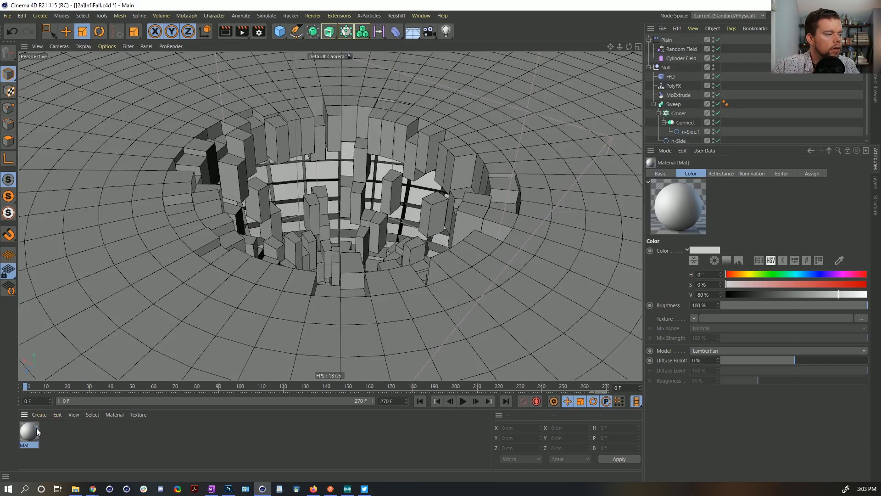
pyautogui.hotkey('ctrl', 'z')
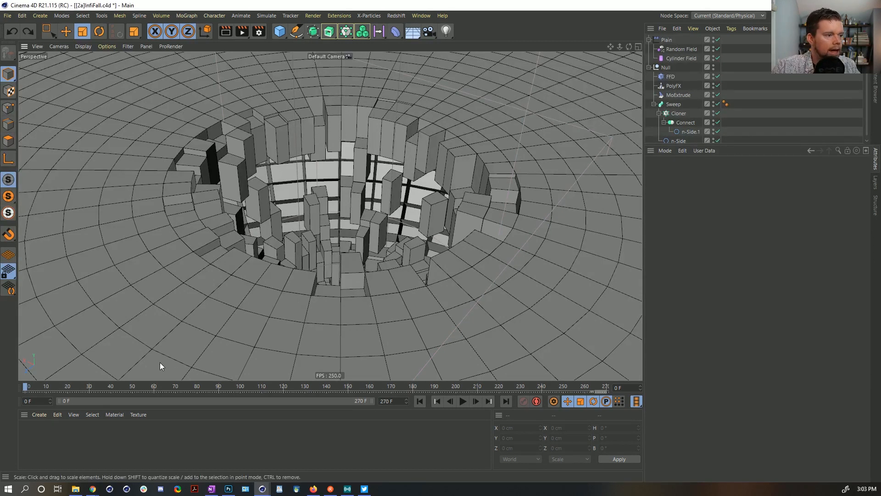
pyautogui.click(38, 414)
pyautogui.moveTo(65, 326)
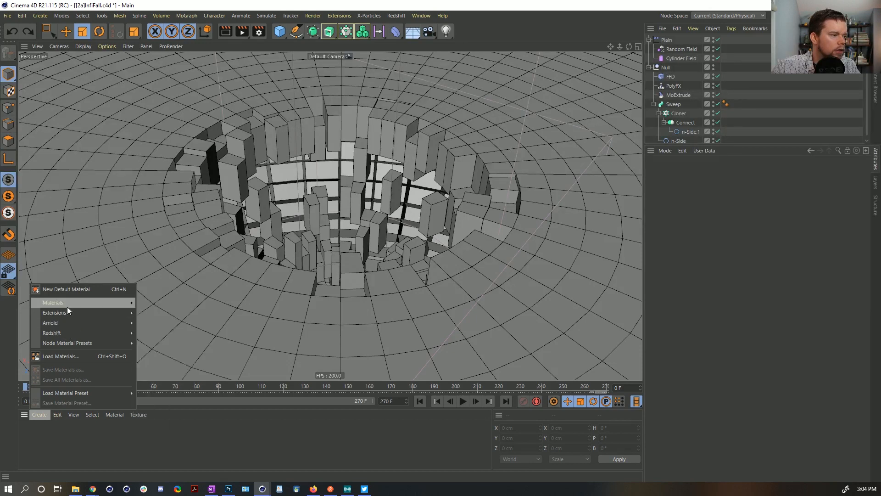
pyautogui.moveTo(66, 302)
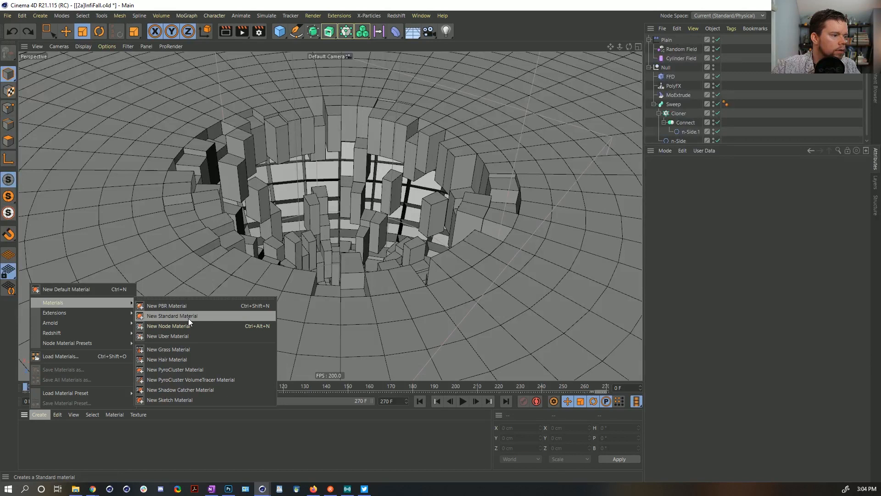
pyautogui.click(193, 399)
pyautogui.moveTo(30, 432)
pyautogui.mouseDown()
pyautogui.moveTo(691, 62)
pyautogui.moveTo(669, 42)
pyautogui.mouseUp()
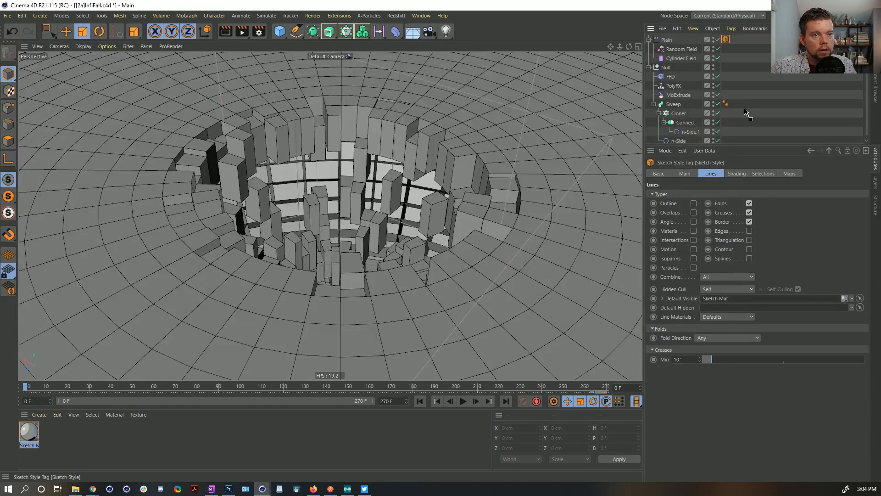
pyautogui.moveTo(744, 106); pyautogui.dragTo(740, 103)
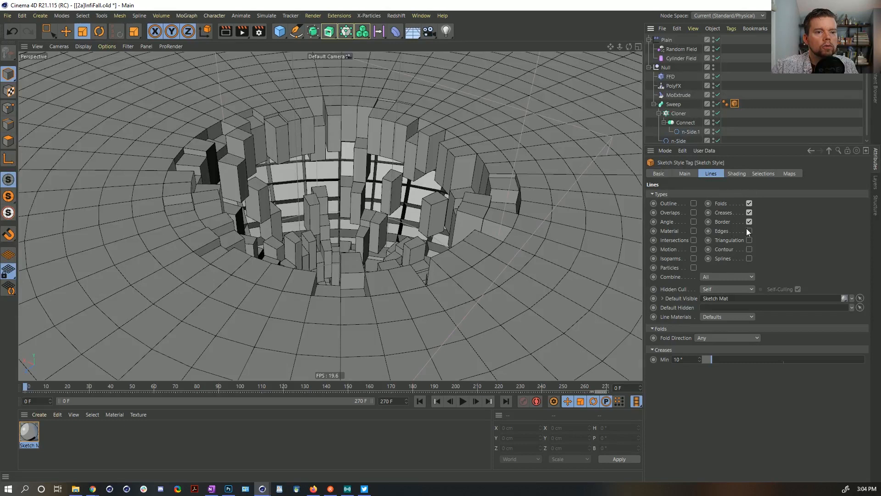
# - Limit the Sketch Style tag's line types to Edges only and render the view
pyautogui.click(749, 213)
pyautogui.click(749, 204)
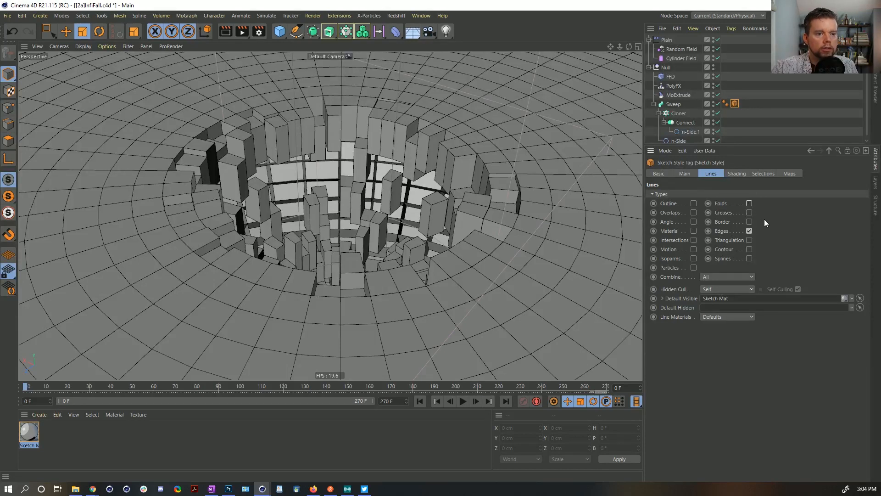
pyautogui.hotkey('ctrl', 'r')
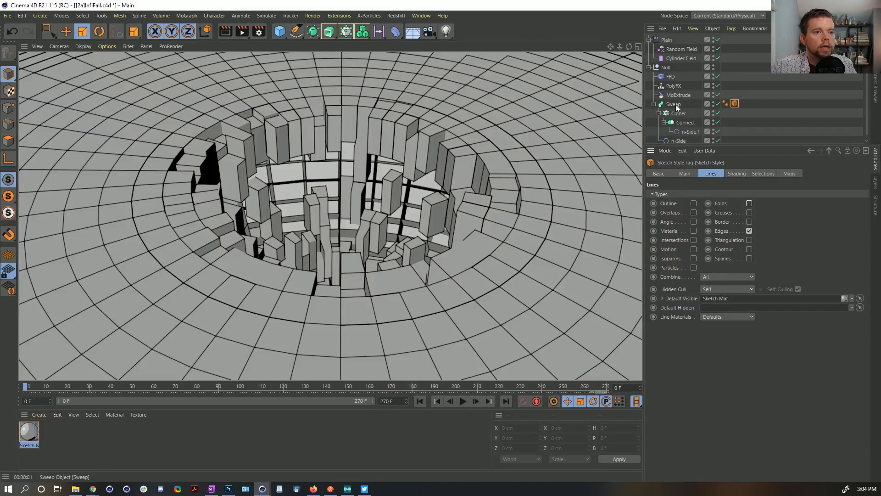
# - Create a standard material with only white Luminance enabled, assign it to the Sweep, and render the view
pyautogui.doubleClick(56, 442)
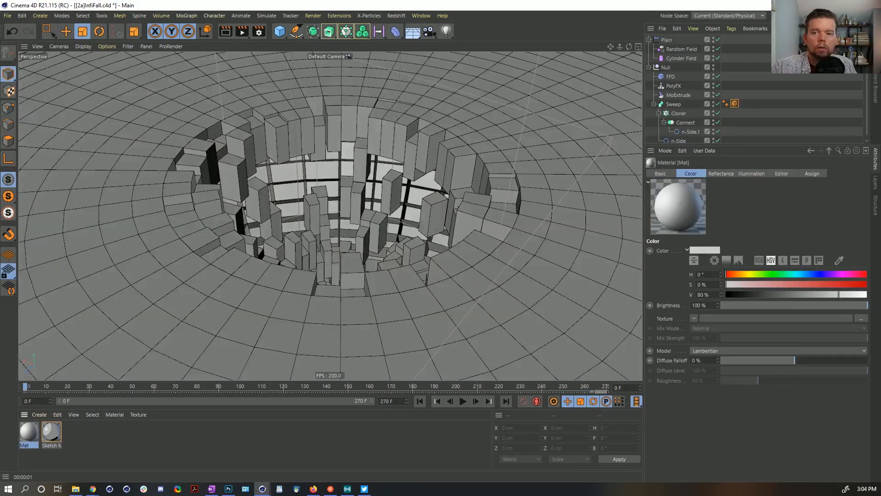
pyautogui.doubleClick(29, 432)
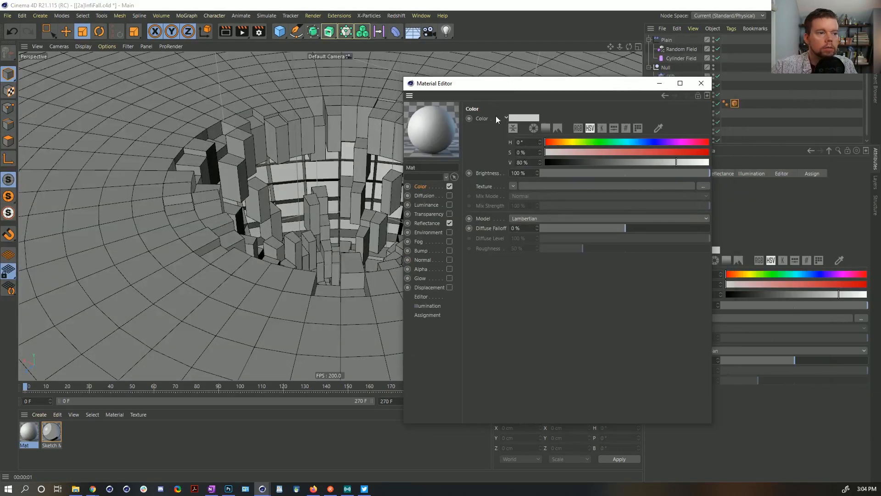
pyautogui.click(449, 204)
pyautogui.click(449, 186)
pyautogui.click(449, 223)
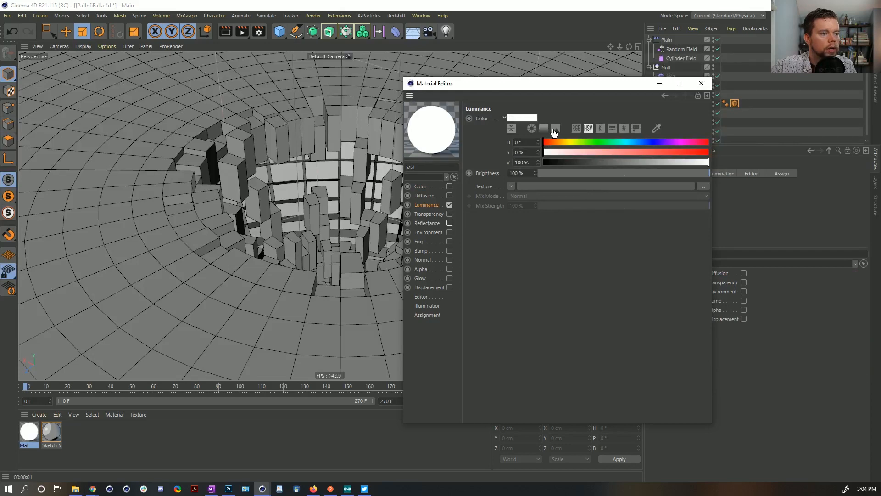
pyautogui.click(701, 83)
pyautogui.moveTo(705, 96); pyautogui.dragTo(729, 102)
pyautogui.click(744, 103)
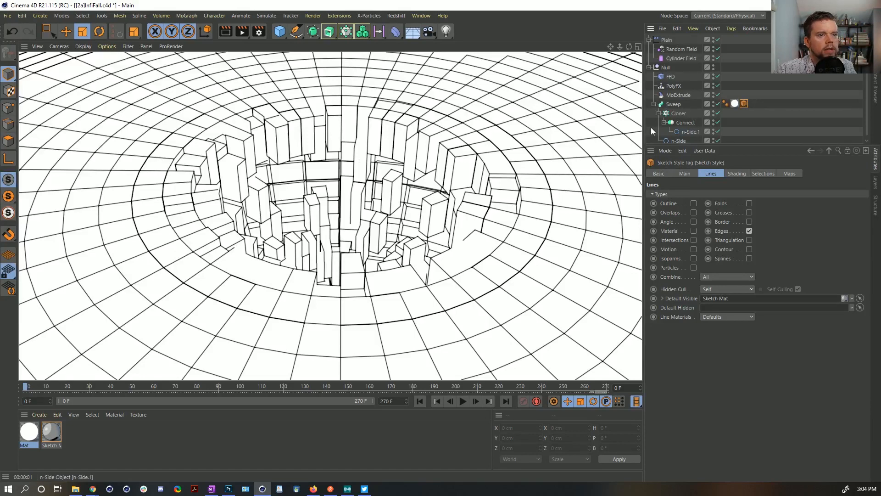
# - Move the white material and Sketch Style tags from the Sweep to the Null and render the view
pyautogui.click(665, 67)
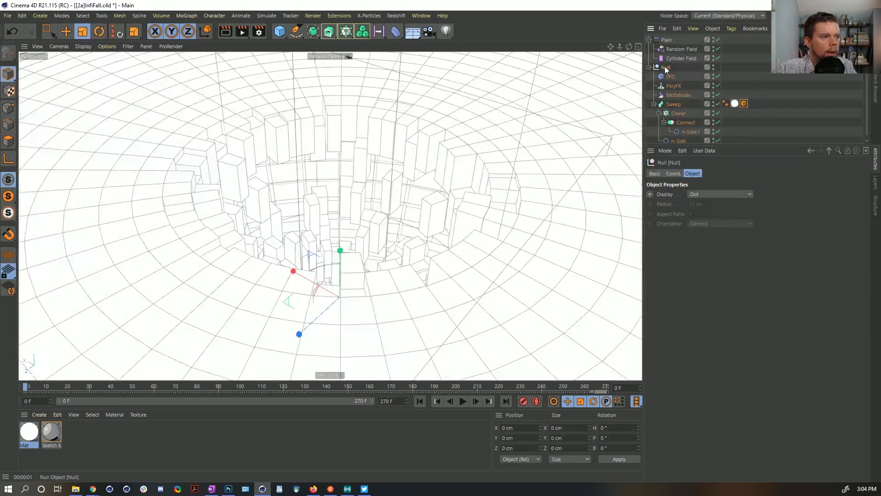
pyautogui.click(736, 103)
pyautogui.doubleClick(737, 106)
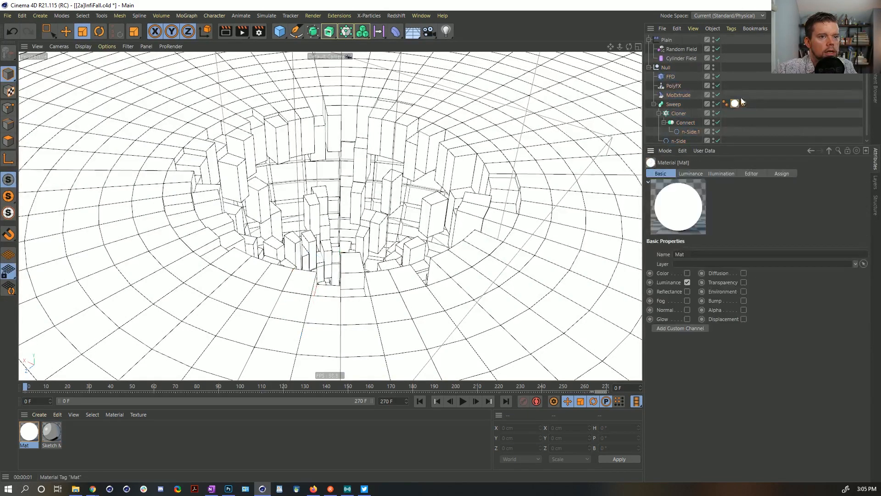
pyautogui.moveTo(749, 100); pyautogui.dragTo(735, 104)
pyautogui.moveTo(730, 69); pyautogui.dragTo(729, 66)
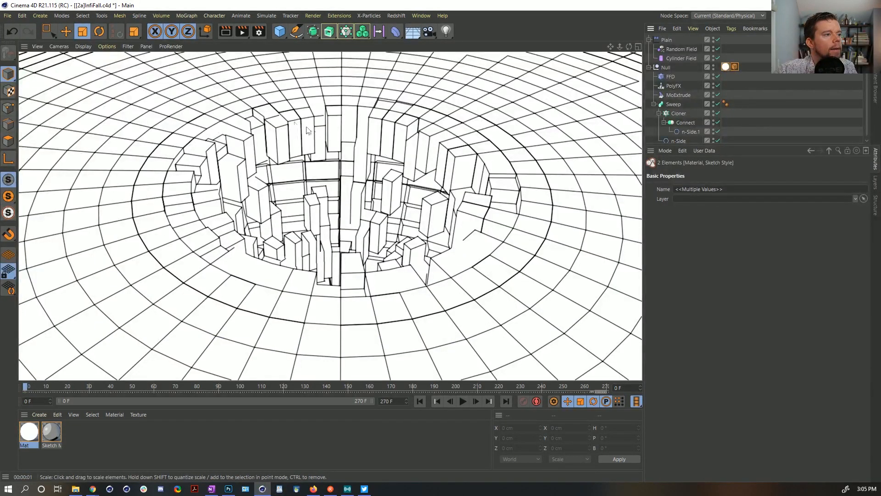
# - Try wrapping the Null in a Connect object, moving its white material and Sketch Style tags onto it, and rendering the view
pyautogui.click(669, 67)
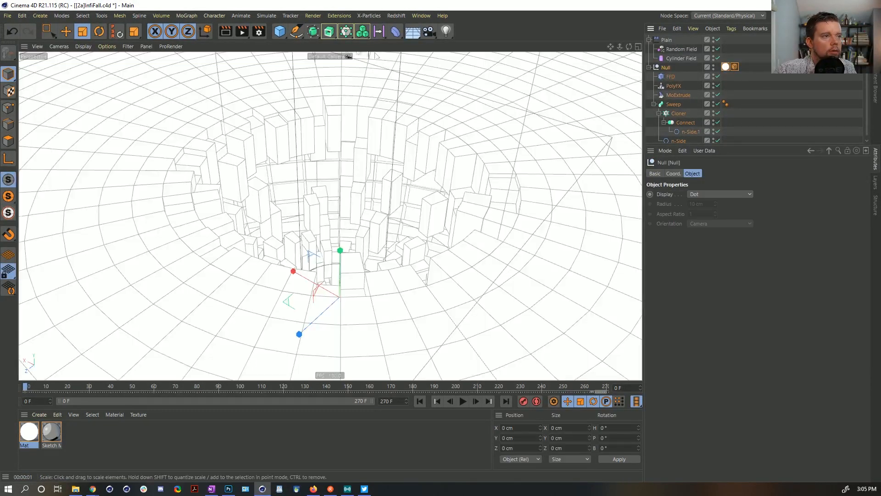
pyautogui.click(326, 34)
pyautogui.click(316, 33)
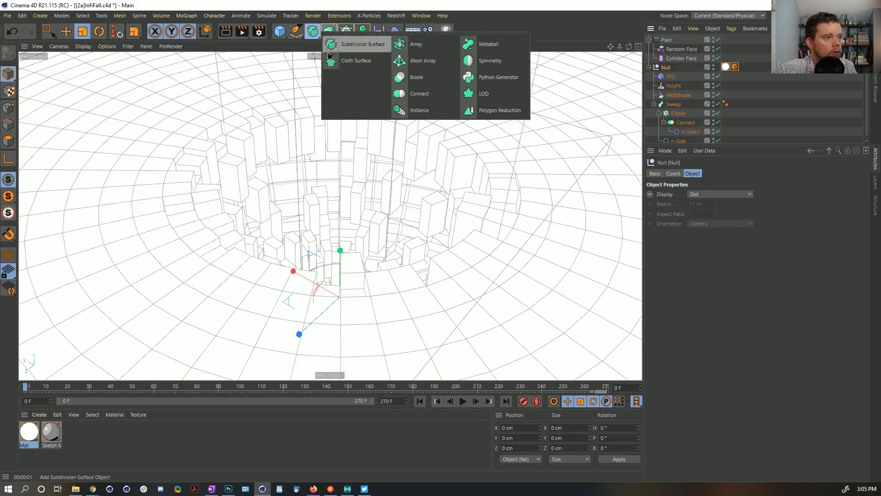
pyautogui.keyDown('alt'); pyautogui.click(446, 95); pyautogui.keyUp('alt')
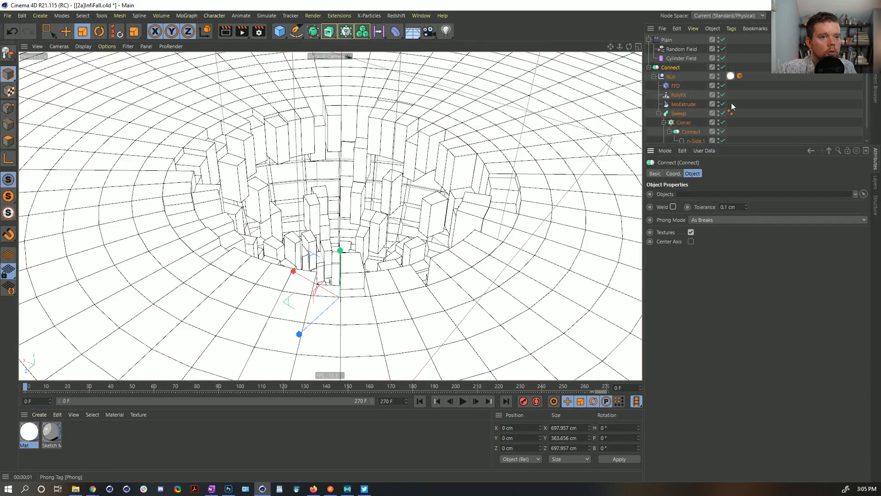
pyautogui.click(739, 76)
pyautogui.moveTo(748, 75); pyautogui.dragTo(733, 67)
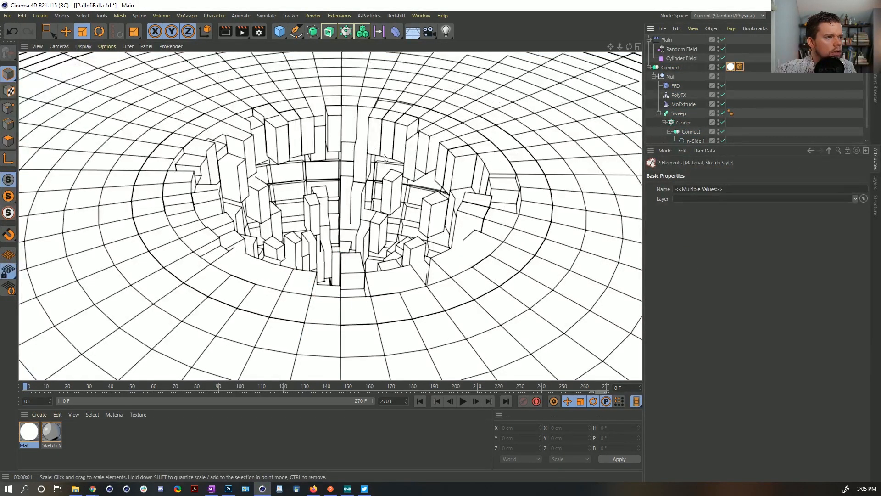
pyautogui.hotkey('ctrl', 'z')
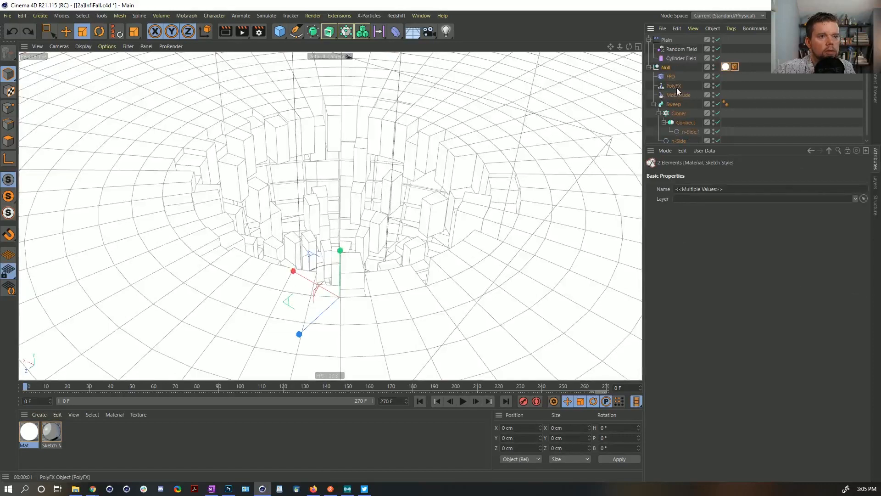
# - Test the Outline, Folds, Creases and Material line types in the Null's Sketch Style tag, and restore Edges as the only type
pyautogui.click(734, 67)
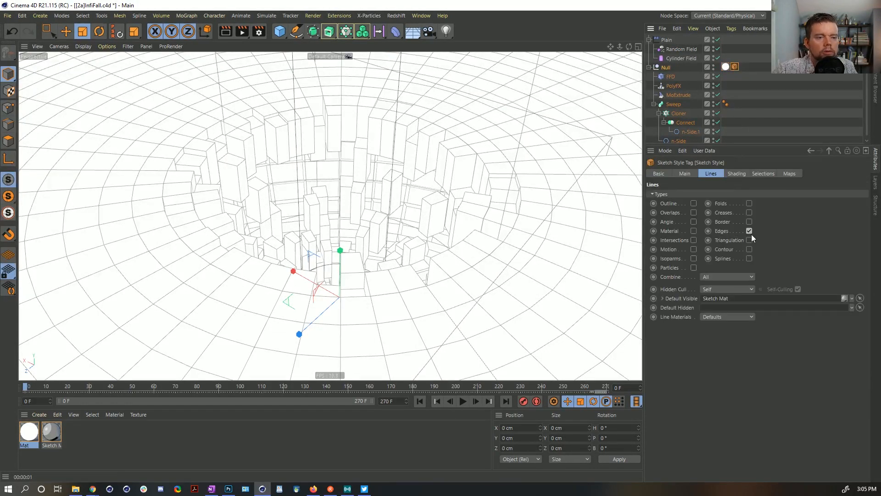
pyautogui.click(693, 203)
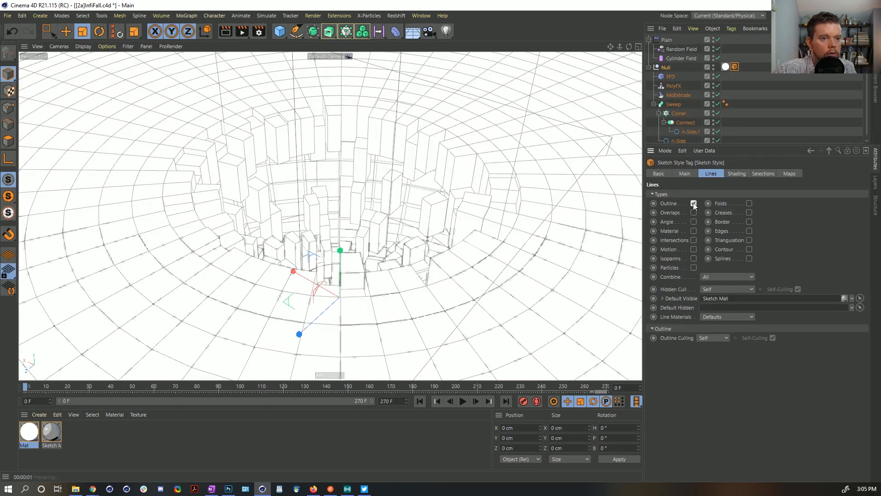
pyautogui.click(693, 202)
pyautogui.click(749, 203)
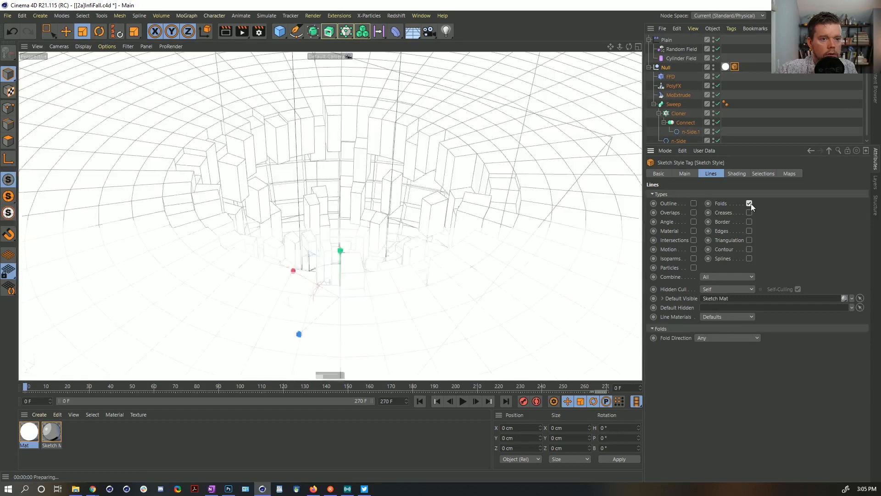
pyautogui.click(748, 203)
pyautogui.click(749, 213)
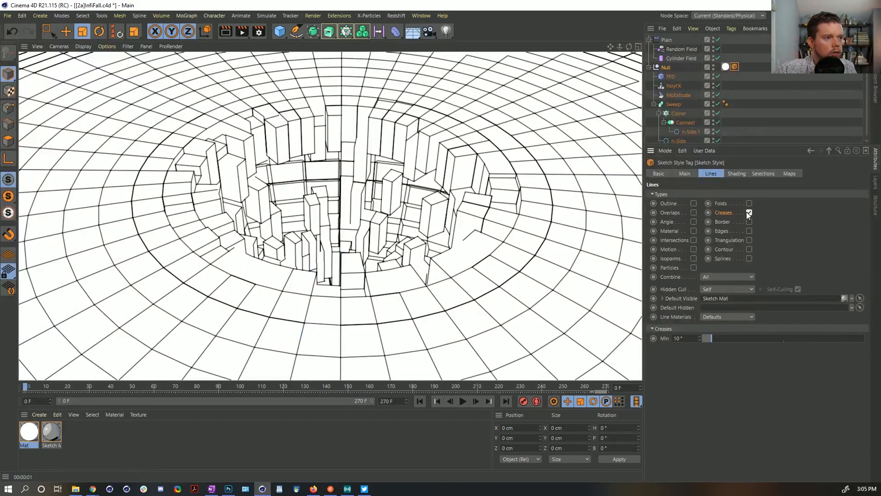
pyautogui.click(748, 212)
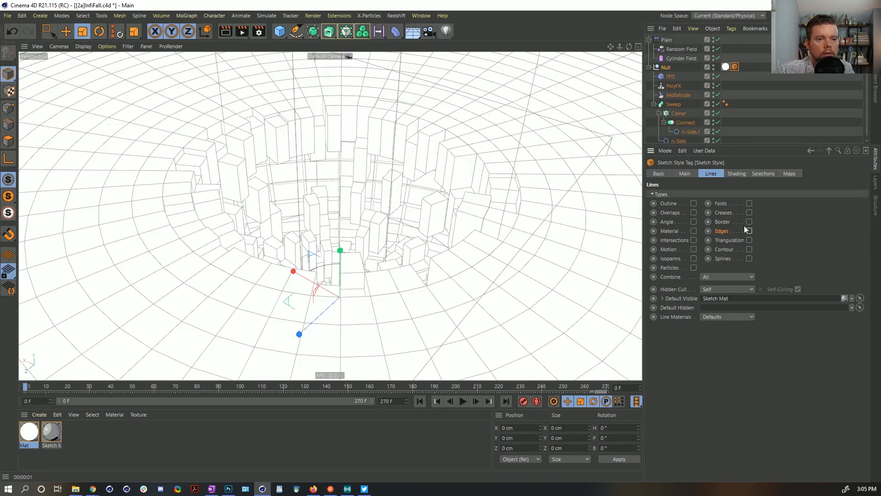
pyautogui.click(749, 258)
pyautogui.click(694, 231)
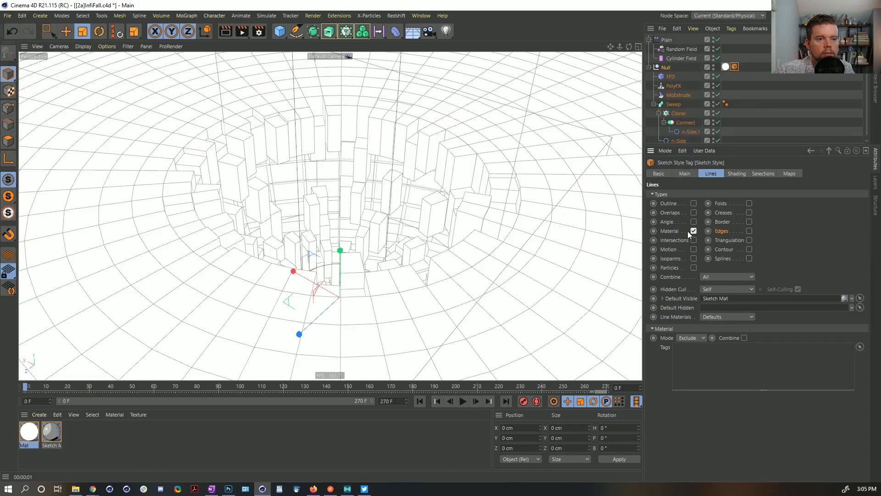
pyautogui.click(693, 231)
pyautogui.click(749, 231)
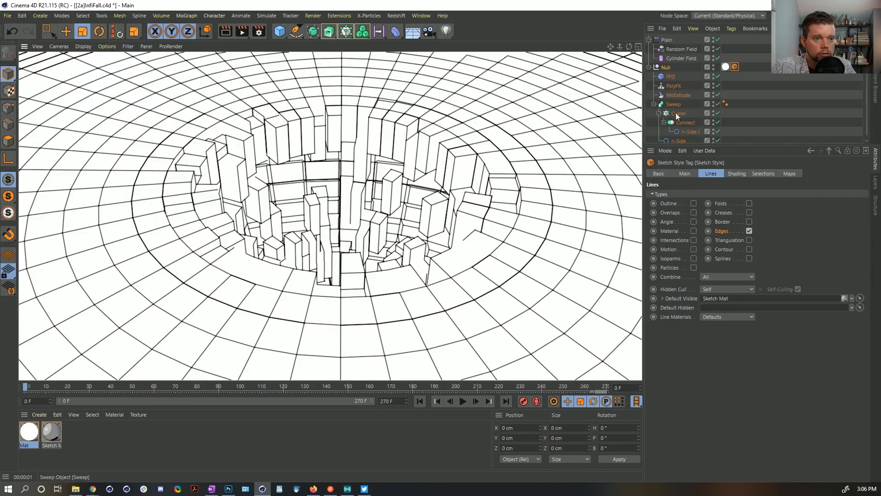
# - Enable Scale on the Plain effector with Uniform and Absolute Scale, set it to -0.1, and render the view
pyautogui.click(666, 40)
pyautogui.click(738, 173)
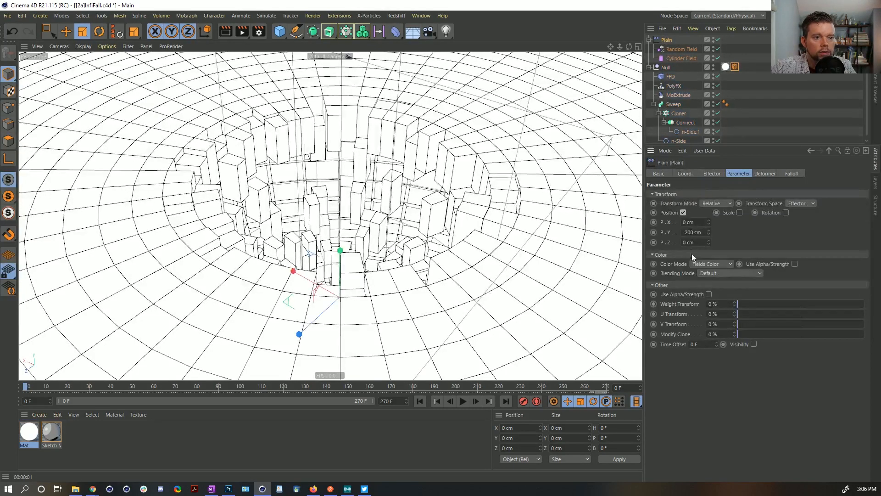
pyautogui.click(739, 212)
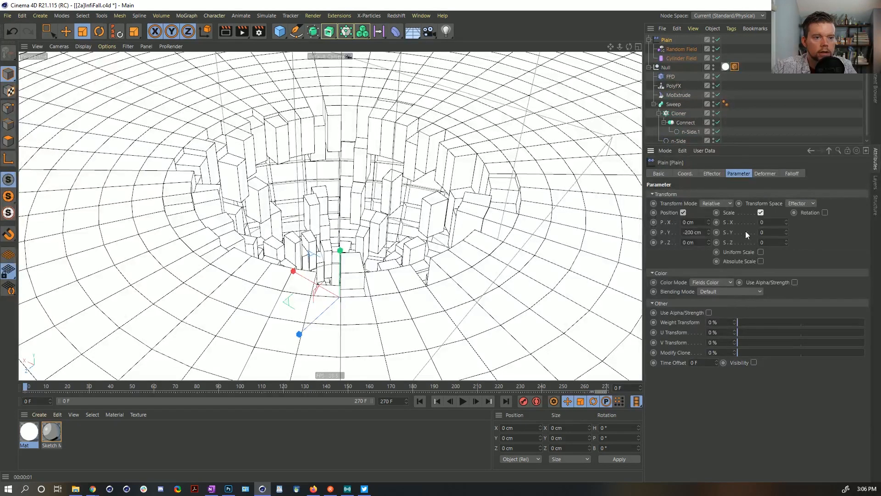
pyautogui.click(760, 261)
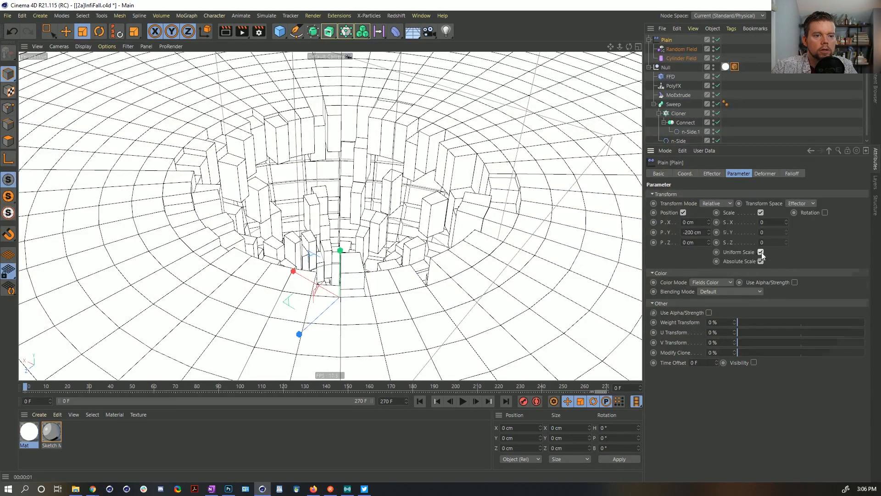
pyautogui.click(759, 252)
pyautogui.press('BackSpace')
pyautogui.write('-.1')
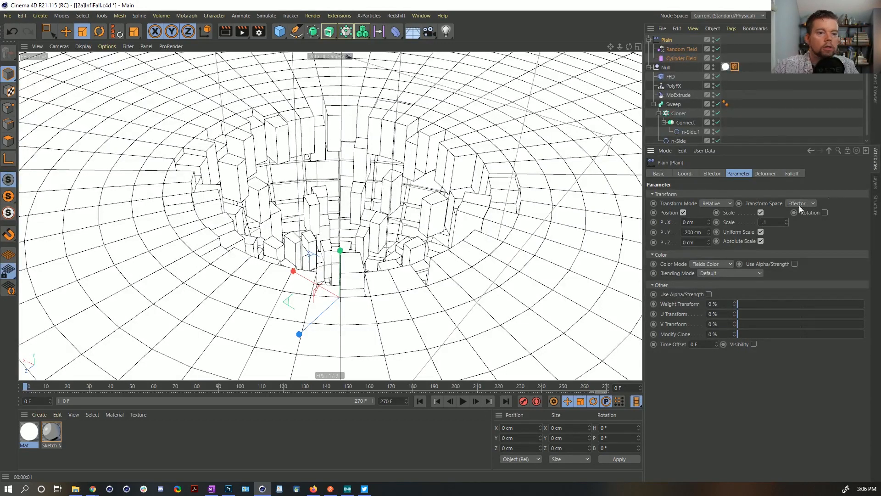
pyautogui.press('Return')
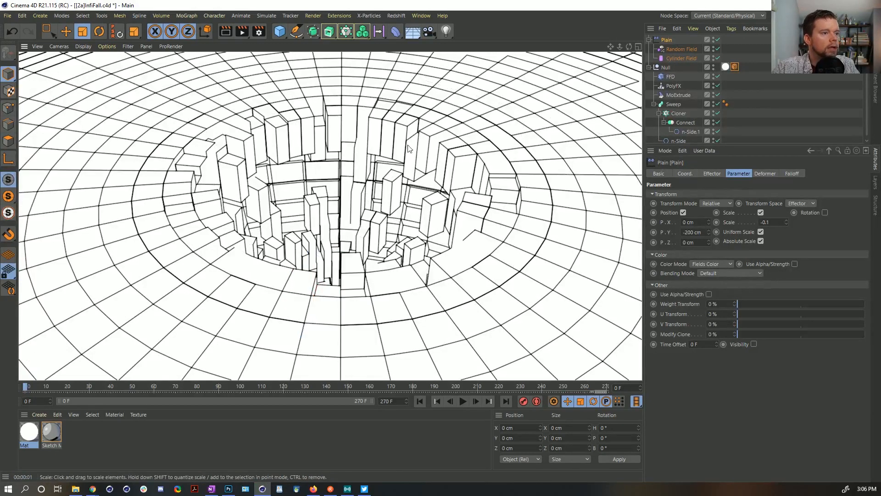
# - Set the Plain effector's uniform scale to -0.5 and render the view
pyautogui.click(762, 222)
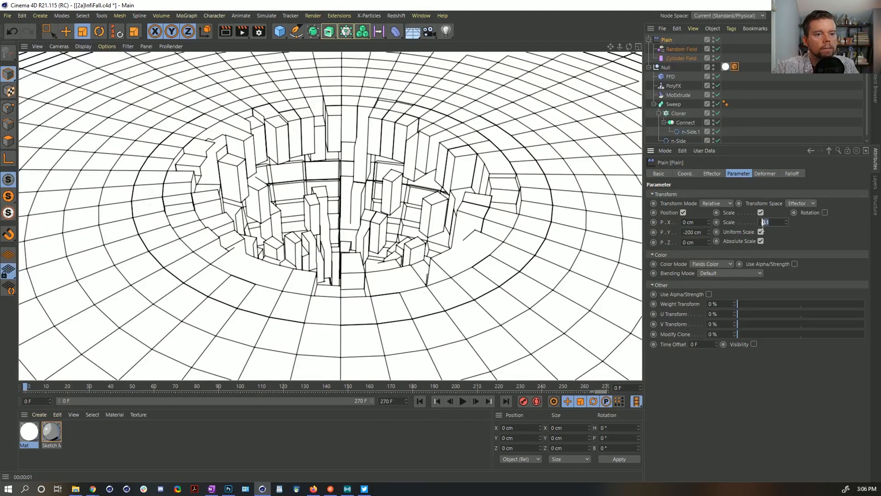
pyautogui.moveTo(766, 226); pyautogui.dragTo(768, 226)
pyautogui.write('5')
pyautogui.press('Return')
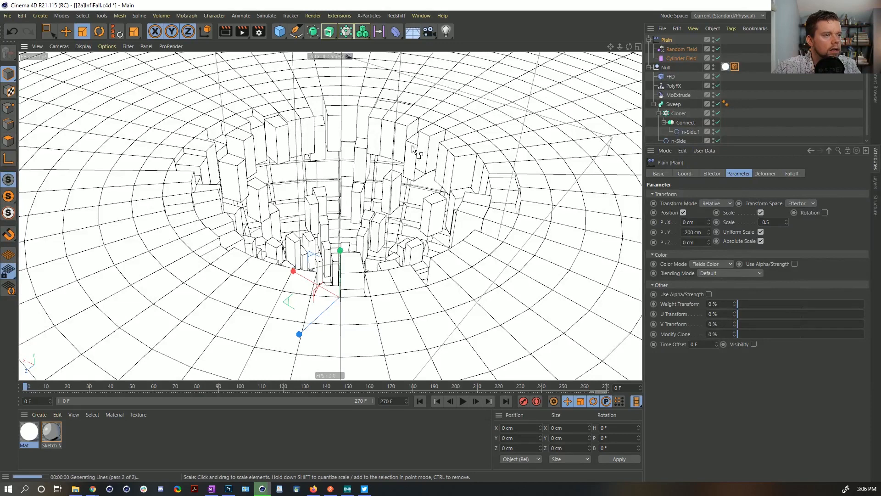
pyautogui.hotkey('ctrl', 'r')
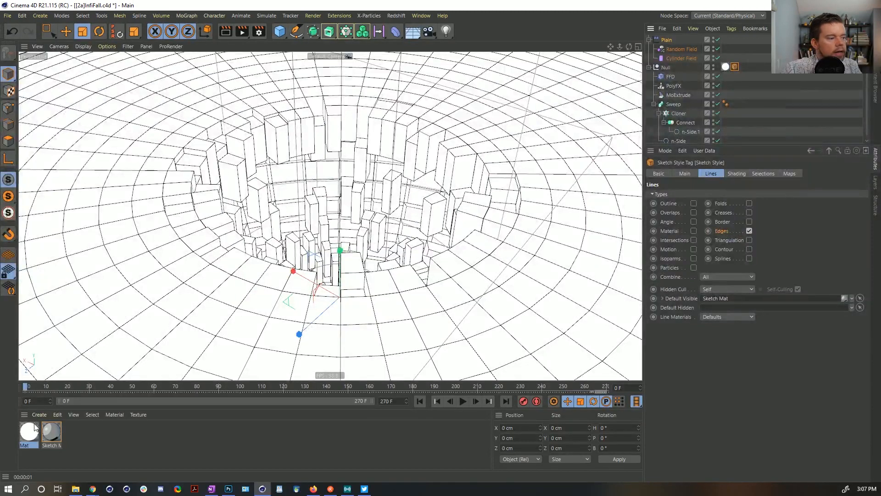
# - Open the Strokes settings of the Sketch material in the Material Editor
pyautogui.click(59, 431)
pyautogui.doubleClick(58, 432)
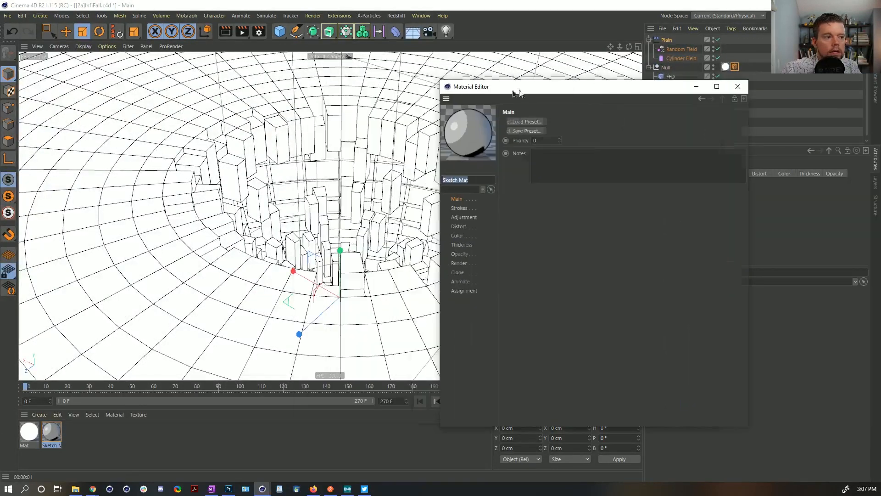
pyautogui.click(424, 201)
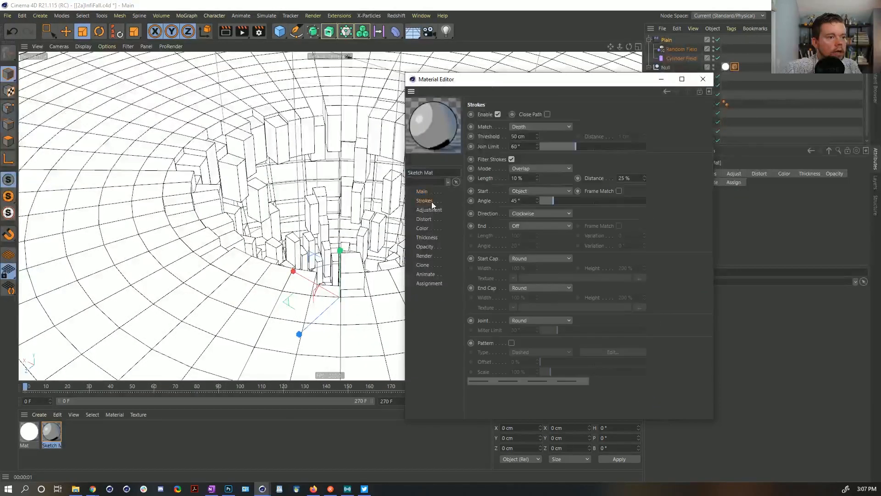
# - Try rendering the view with the Sketch material's strokes disabled, and enable them again
pyautogui.click(498, 114)
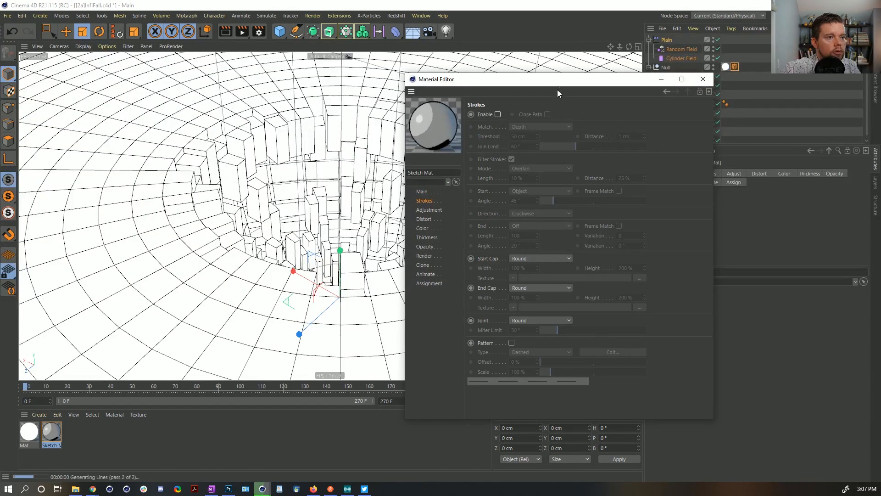
pyautogui.moveTo(561, 81); pyautogui.dragTo(688, 95)
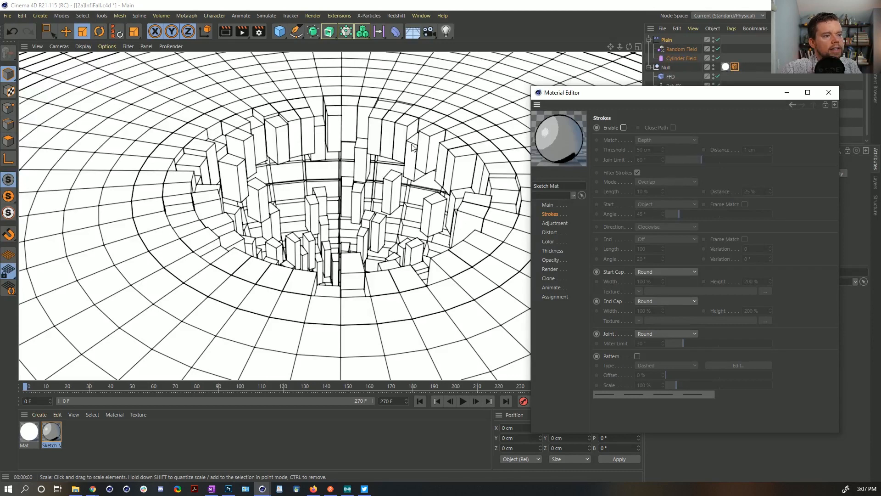
pyautogui.click(623, 127)
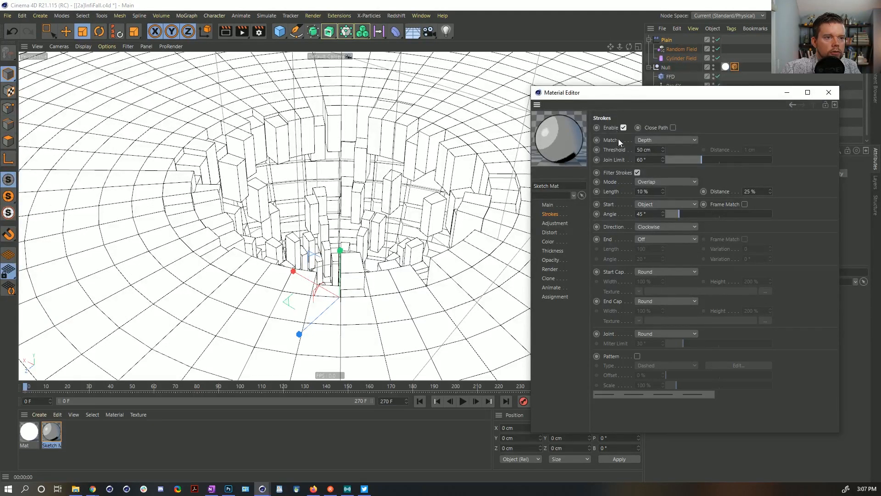
# - Set the Sketch material's stroke Join Limit to 0° and Threshold to 0 cm, and render the view
pyautogui.click(654, 140)
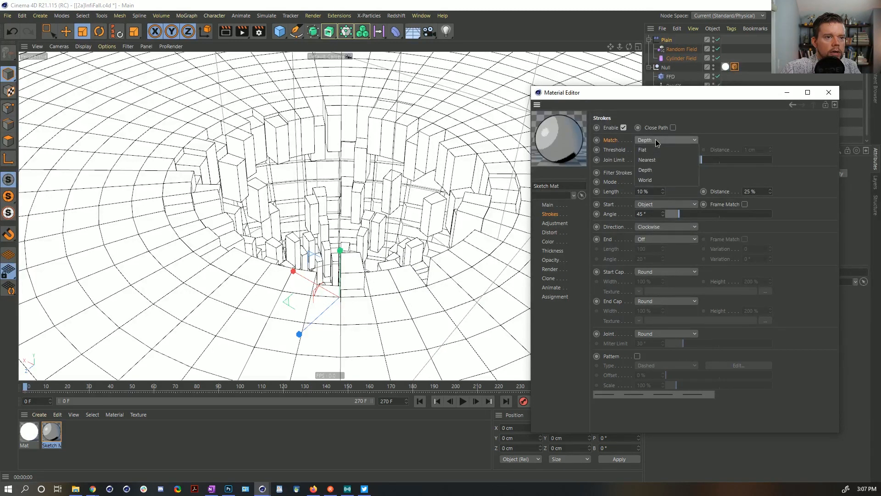
pyautogui.click(713, 146)
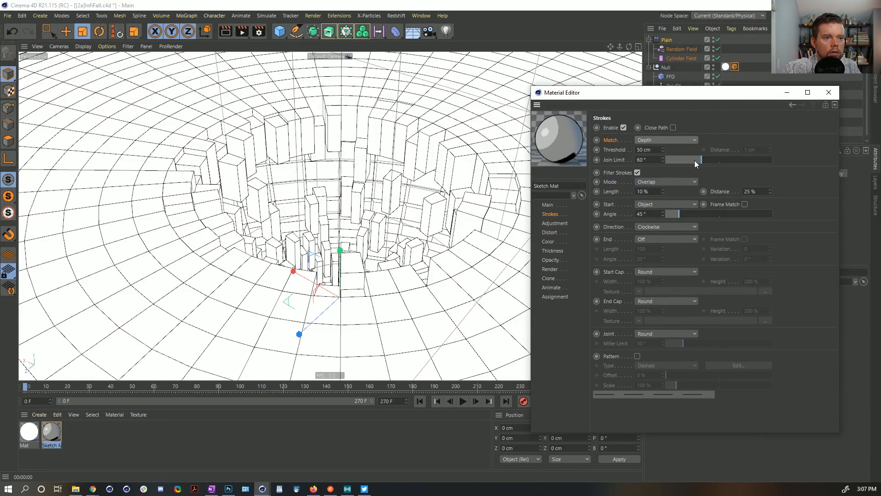
pyautogui.moveTo(695, 158); pyautogui.dragTo(665, 159)
pyautogui.click(658, 150)
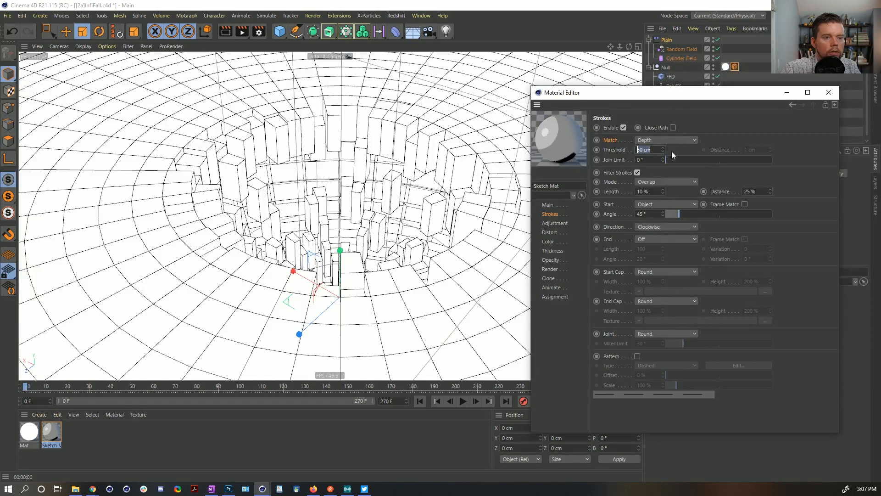
pyautogui.write('0')
pyautogui.press('Return')
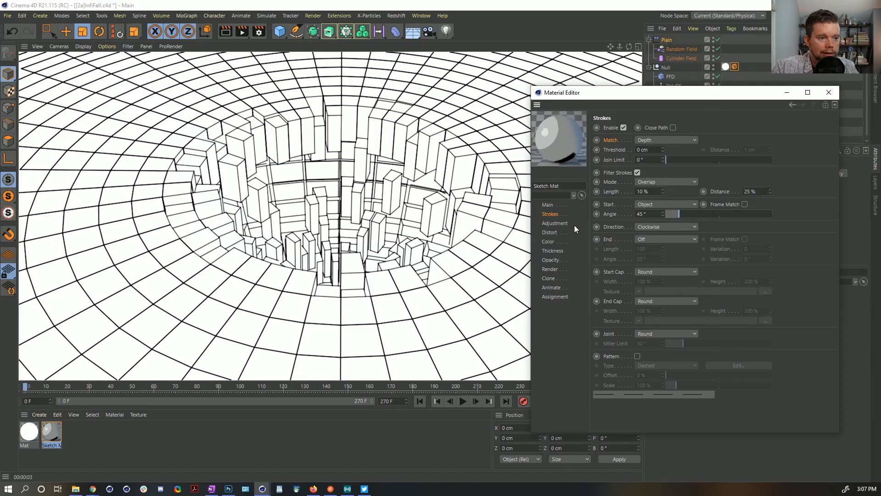
# - Look through the Sketch material's Thickness, Strokes, Main, Clone, Distort and Color settings for further line options
pyautogui.click(553, 251)
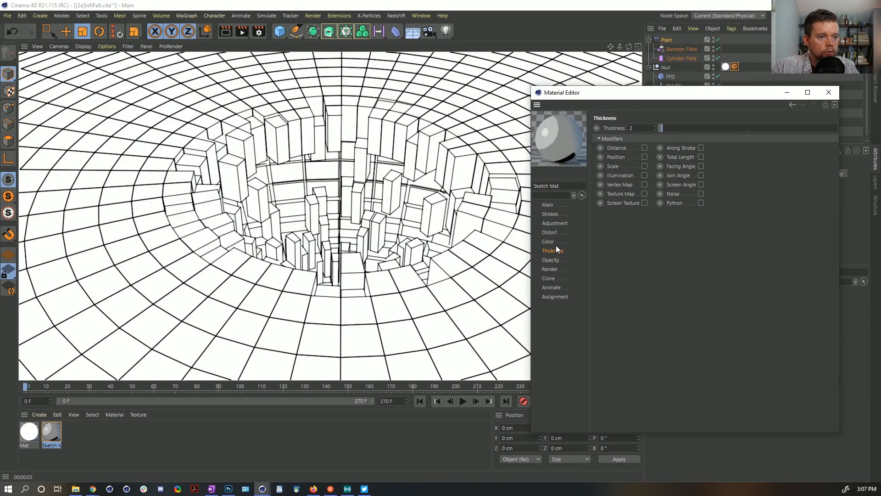
pyautogui.click(554, 214)
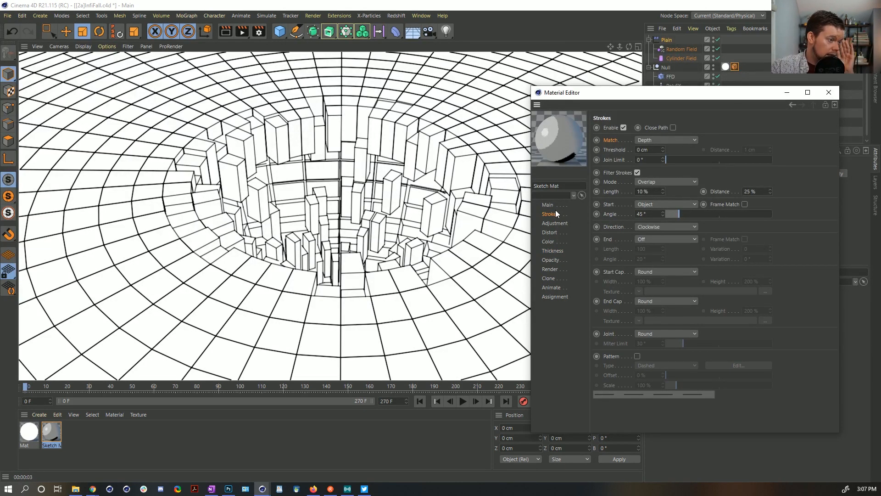
pyautogui.click(550, 205)
pyautogui.click(553, 214)
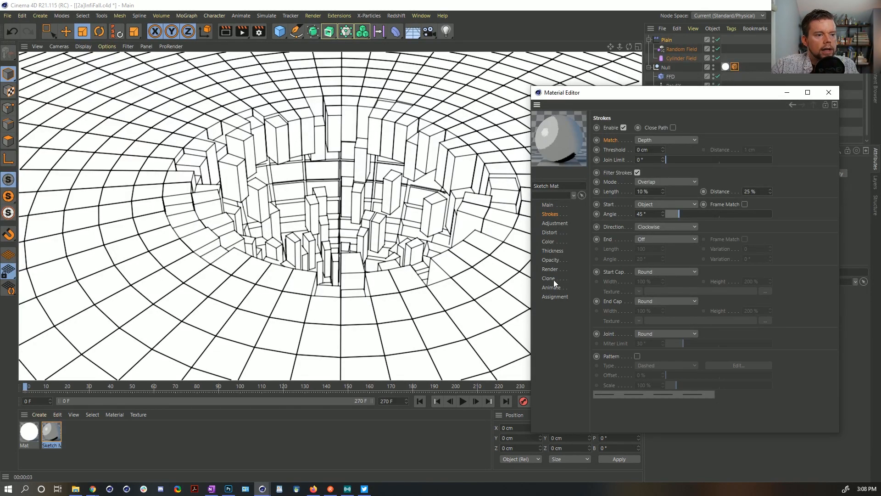
pyautogui.click(553, 278)
pyautogui.click(552, 232)
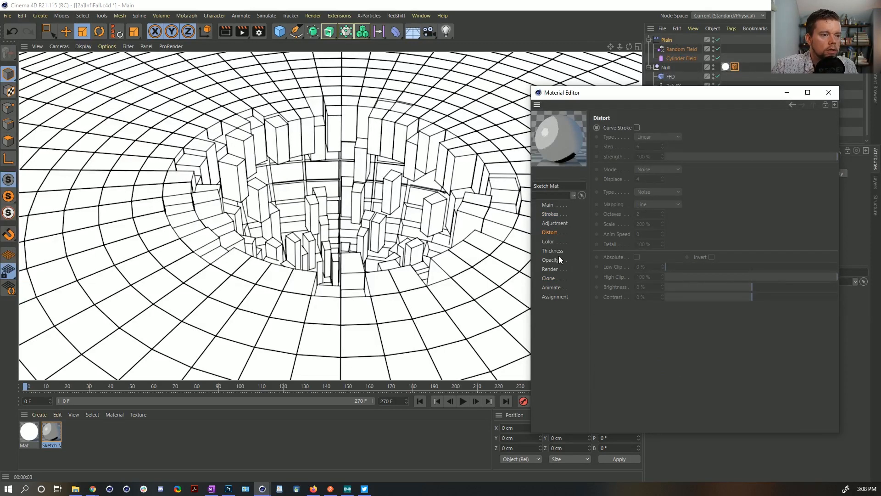
pyautogui.click(552, 242)
# - Enable the Noise modifier for the Sketch material's line thickness and render the view
pyautogui.click(552, 250)
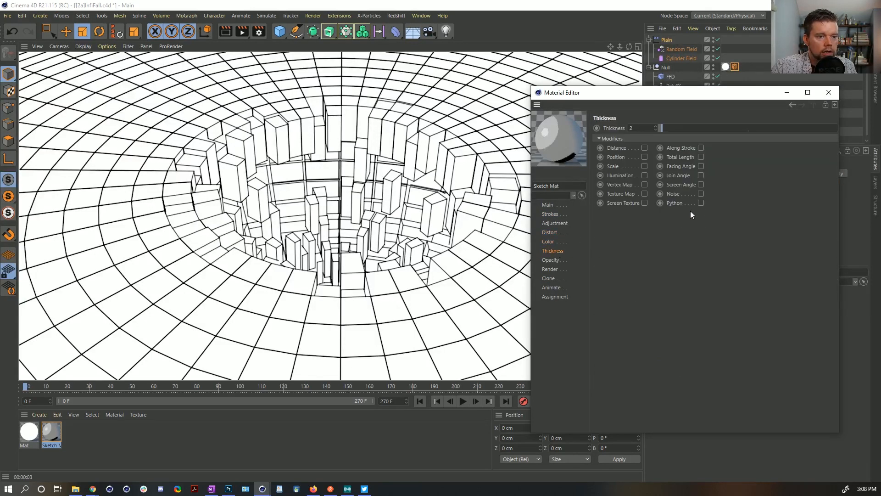
pyautogui.click(700, 194)
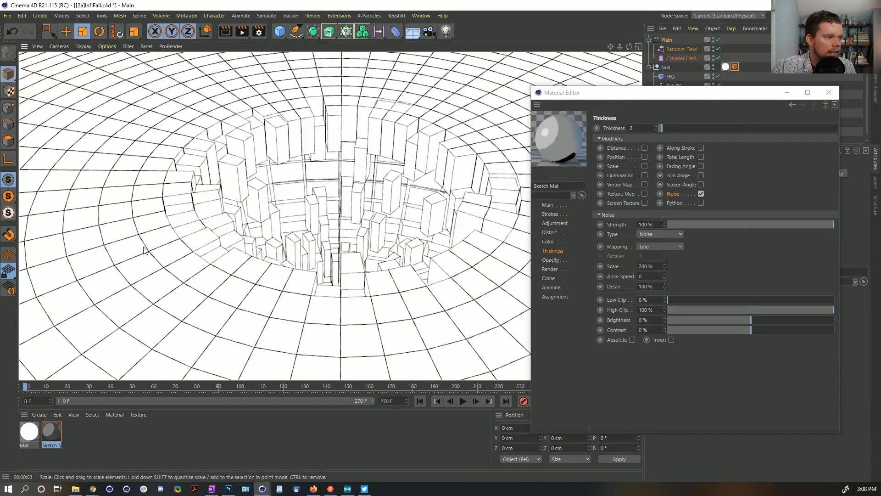
# - Disable the Noise modifier for the Sketch material's line thickness
pyautogui.click(670, 246)
pyautogui.click(739, 269)
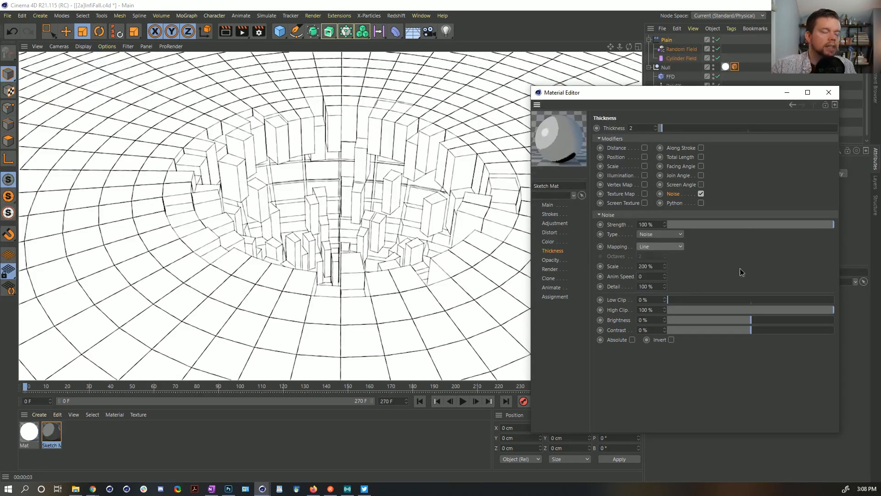
pyautogui.click(701, 194)
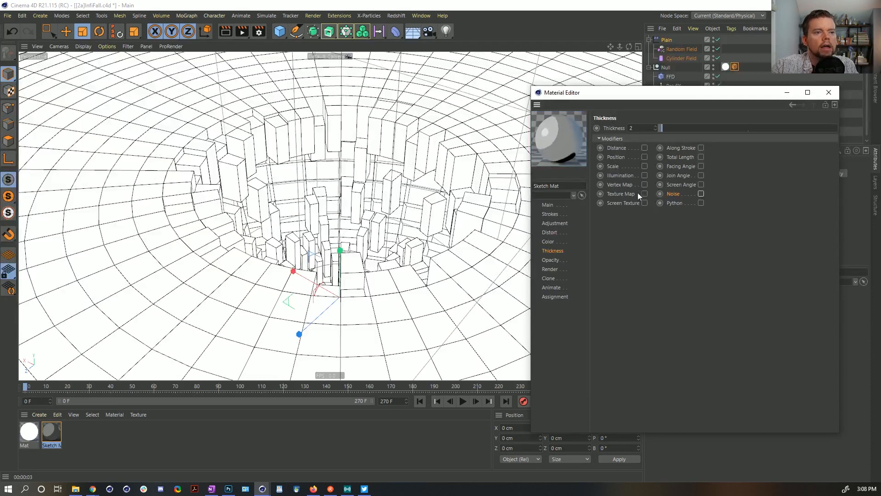
# - Look through the Sketch material's Adjustment and Distort settings, and close the Material Editor
pyautogui.click(554, 224)
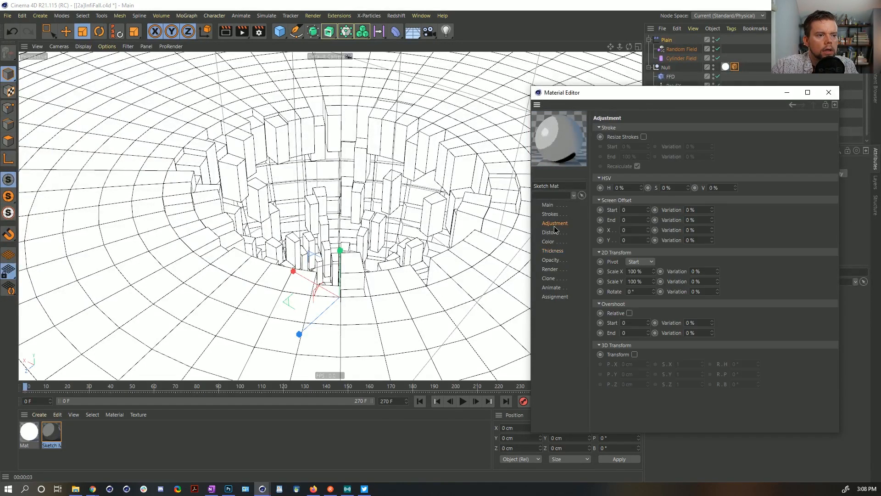
pyautogui.click(554, 232)
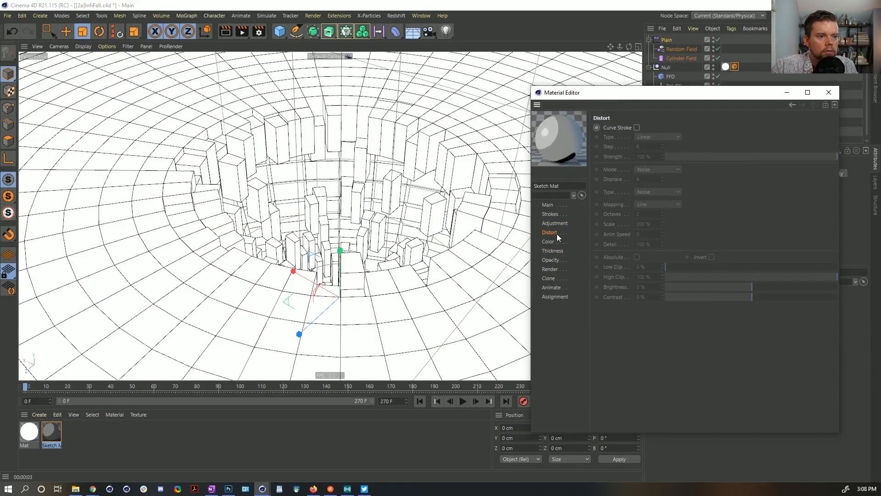
pyautogui.click(558, 223)
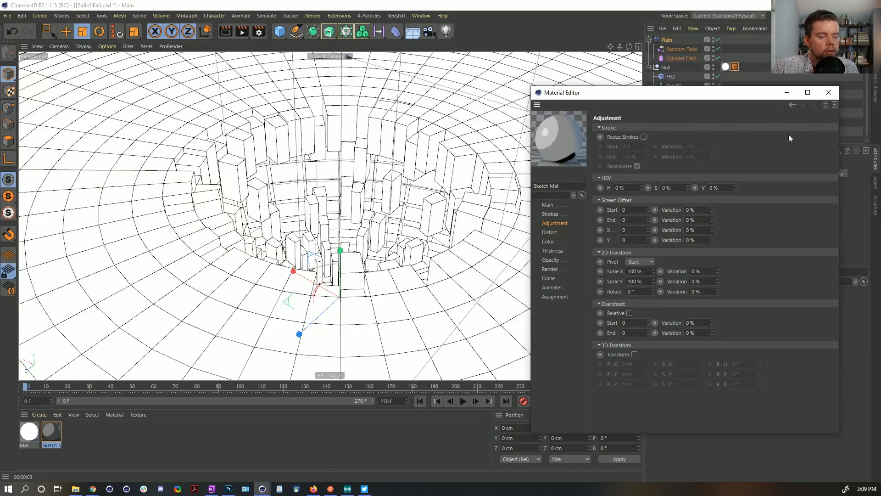
pyautogui.click(829, 92)
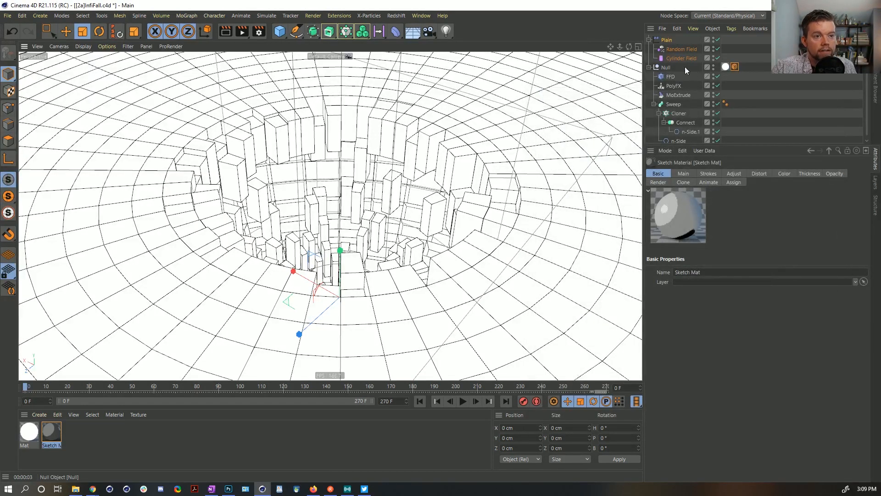
# - Disable Sketch and Toon in the render settings, add the Cel Renderer effect with Edges instead of Outline, and render the view
pyautogui.hotkey('ctrl', 'b')
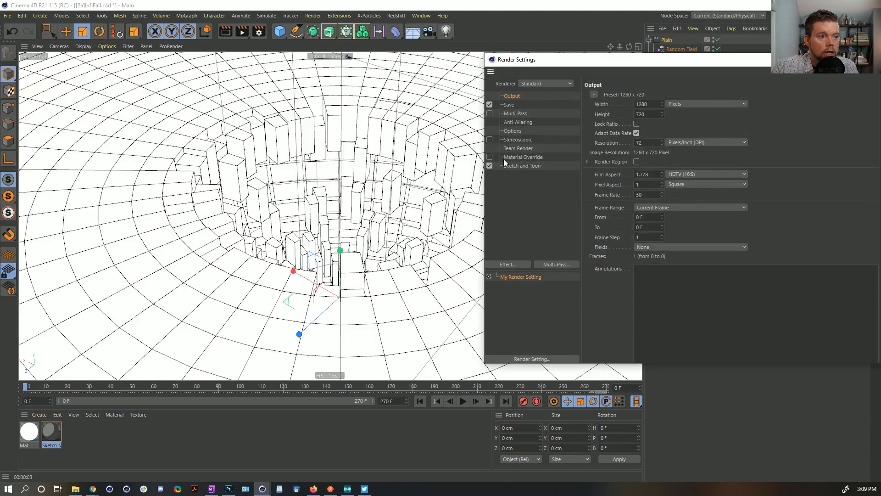
pyautogui.rightClick(521, 183)
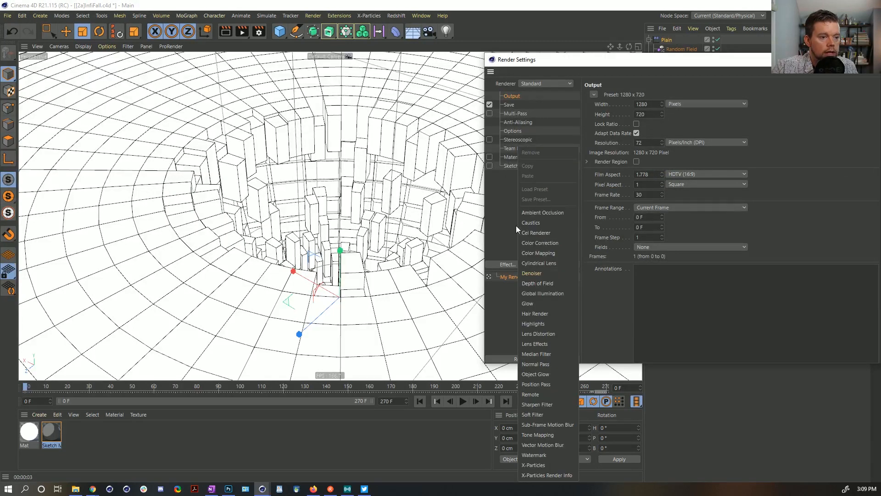
pyautogui.click(546, 232)
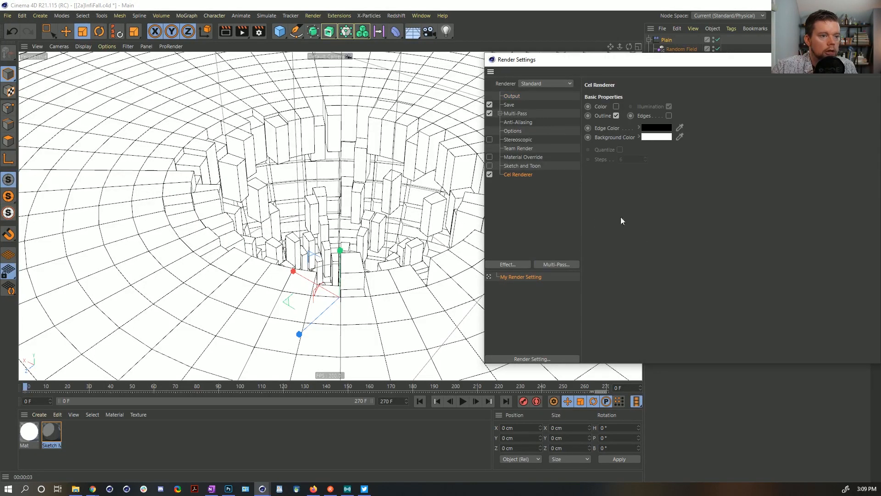
pyautogui.click(668, 115)
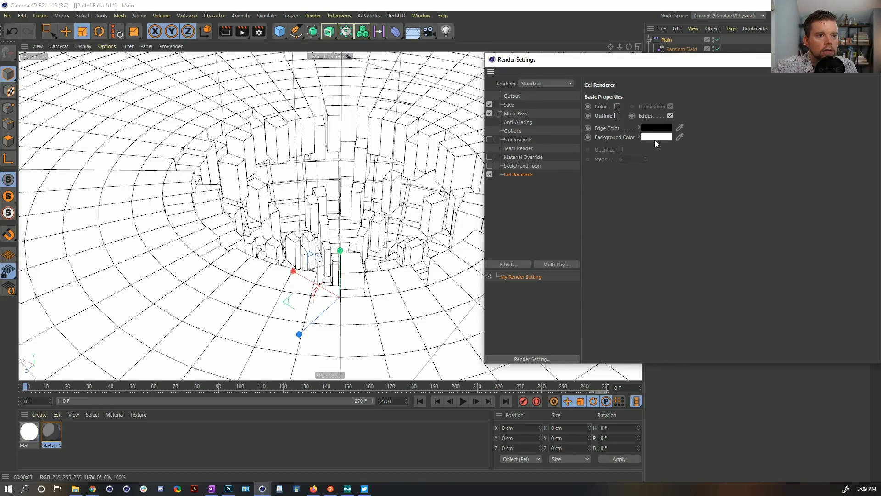
pyautogui.hotkey('ctrl', 'r')
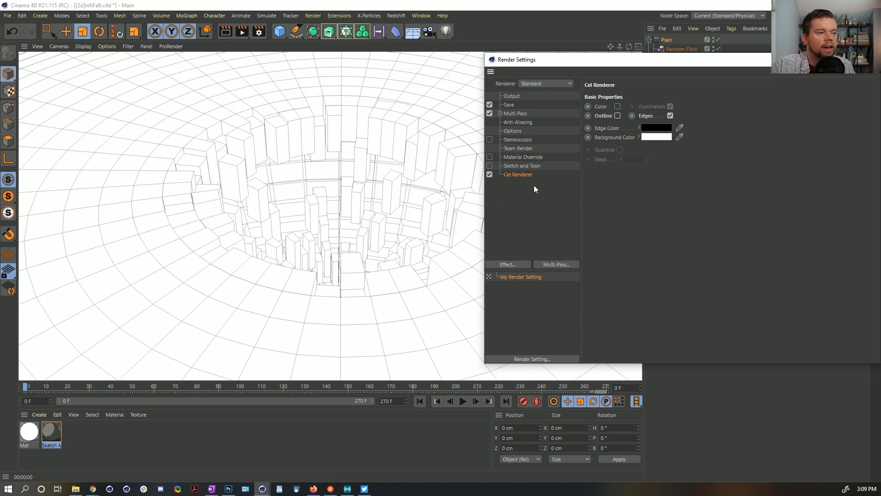
# - Set the Cel Renderer's Edge Color to white and Background Color to black, render the view, and close the render settings
pyautogui.click(663, 137)
pyautogui.moveTo(673, 160); pyautogui.dragTo(608, 158)
pyautogui.click(646, 172)
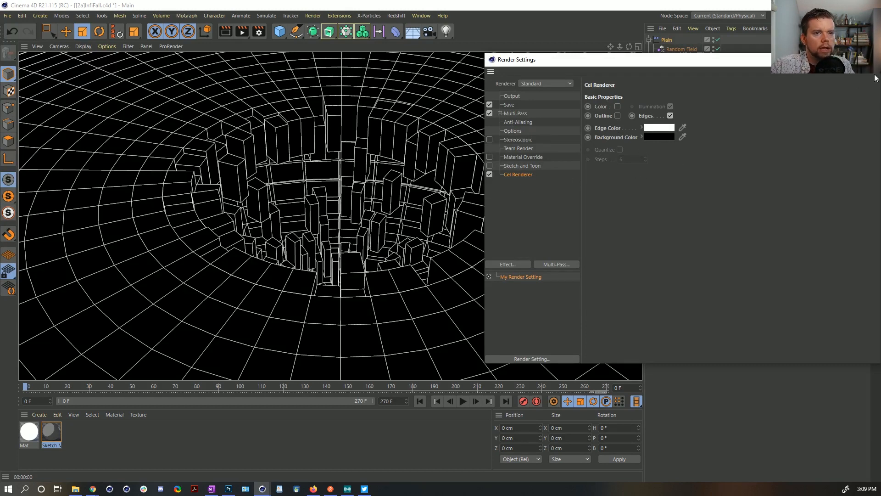
pyautogui.click(867, 59)
# - Play the block animation in the viewport, stop it, and save the project
pyautogui.click(462, 401)
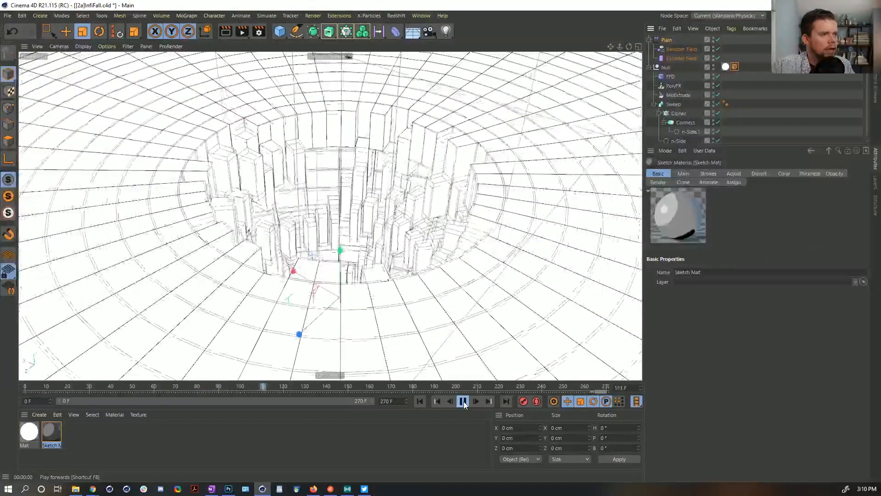
pyautogui.click(463, 401)
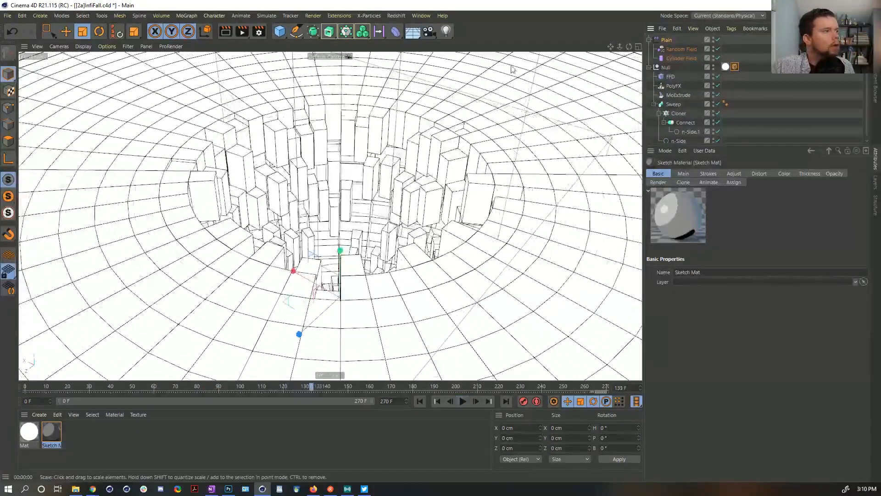
pyautogui.hotkey('ctrl', 's')
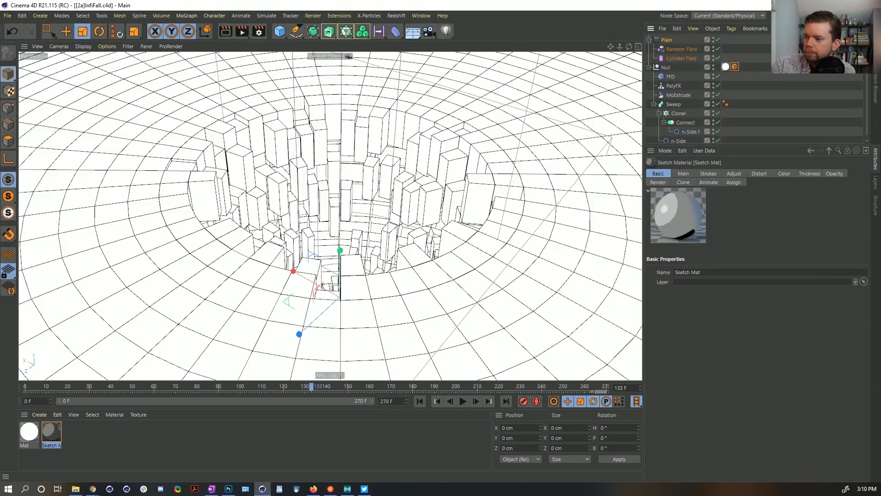
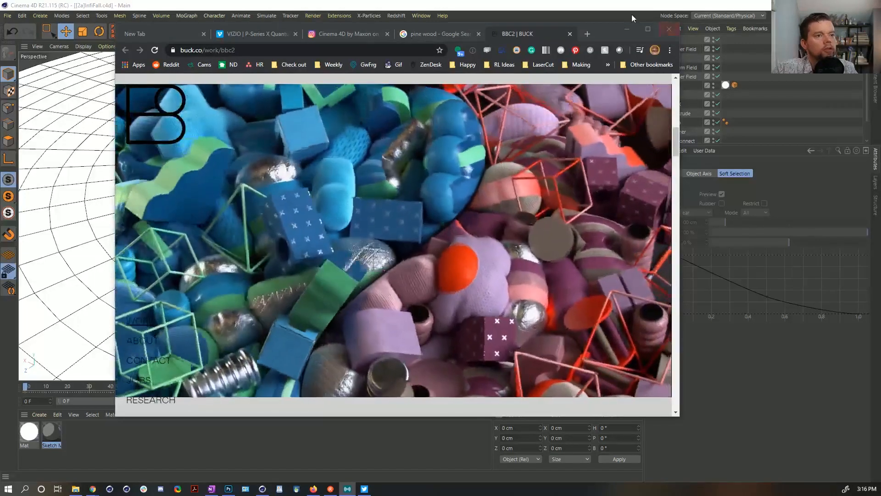
# - Switch from the browser back to Cinema 4D and create a new empty project
pyautogui.click(628, 10)
pyautogui.hotkey('ctrl', 'n')
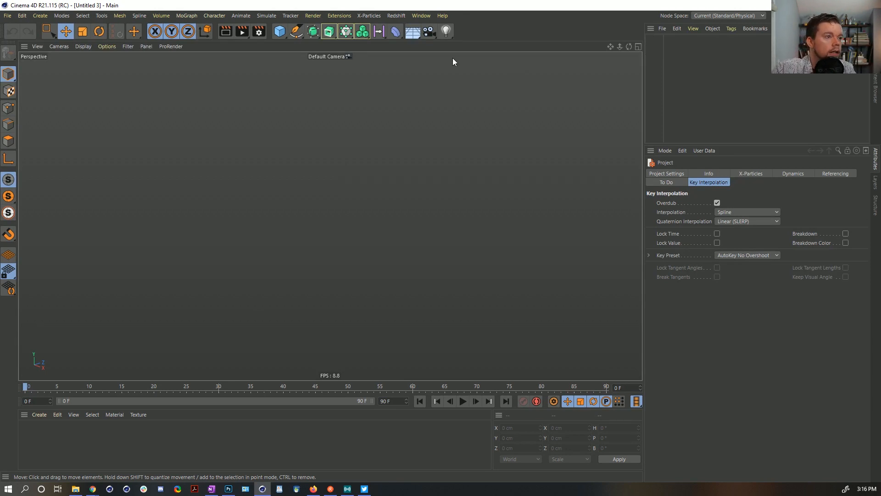
pyautogui.click(286, 30)
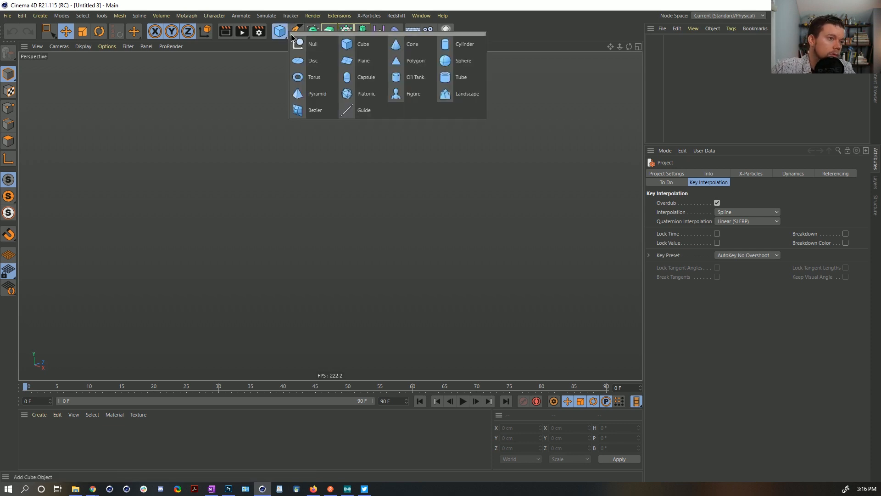
pyautogui.click(541, 32)
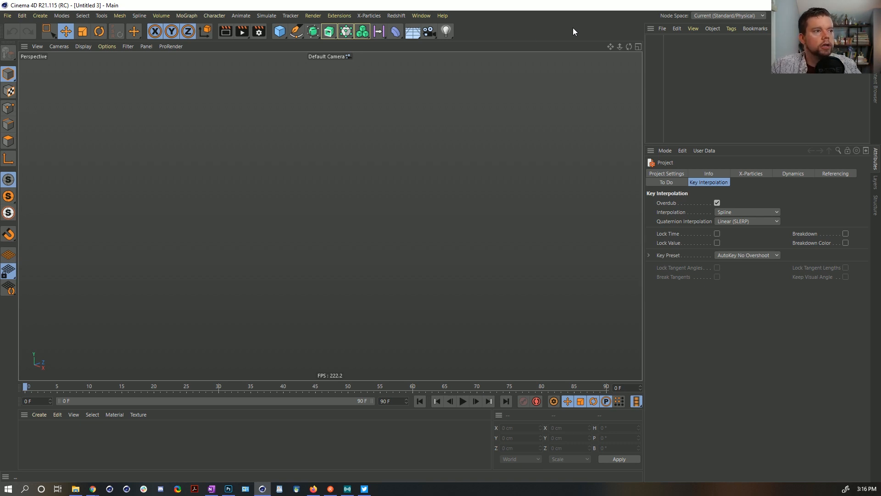
# - Add a cube with 10 segments on each axis and display the viewport shading with mesh lines
pyautogui.click(279, 32)
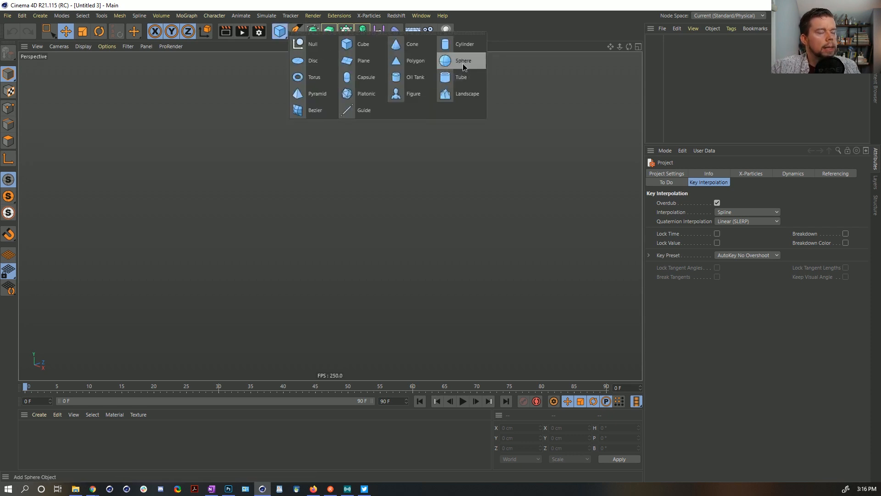
pyautogui.click(365, 46)
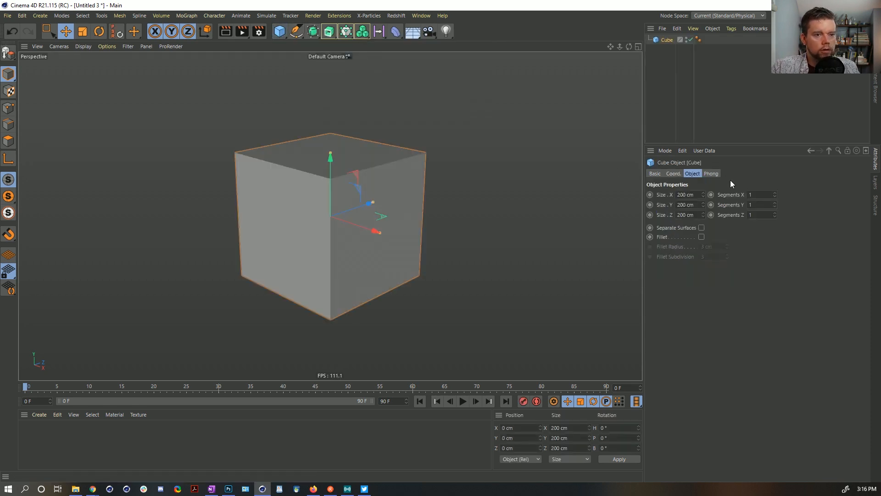
pyautogui.doubleClick(757, 193)
pyautogui.write('10')
pyautogui.press('Tab')
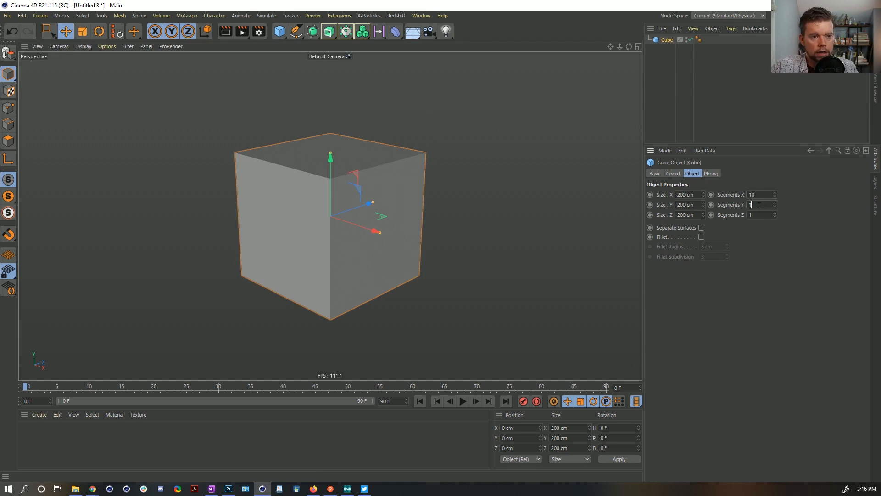
pyautogui.write('10')
pyautogui.press('Tab')
pyautogui.write('10')
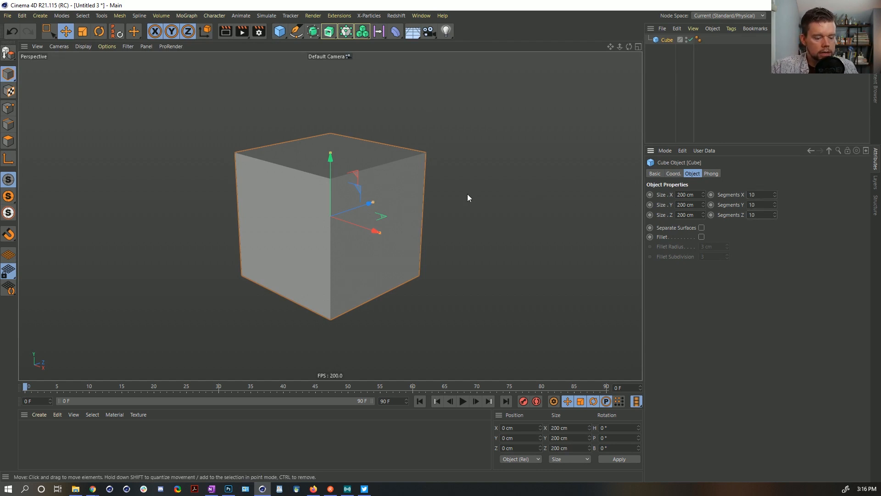
pyautogui.write('nb')
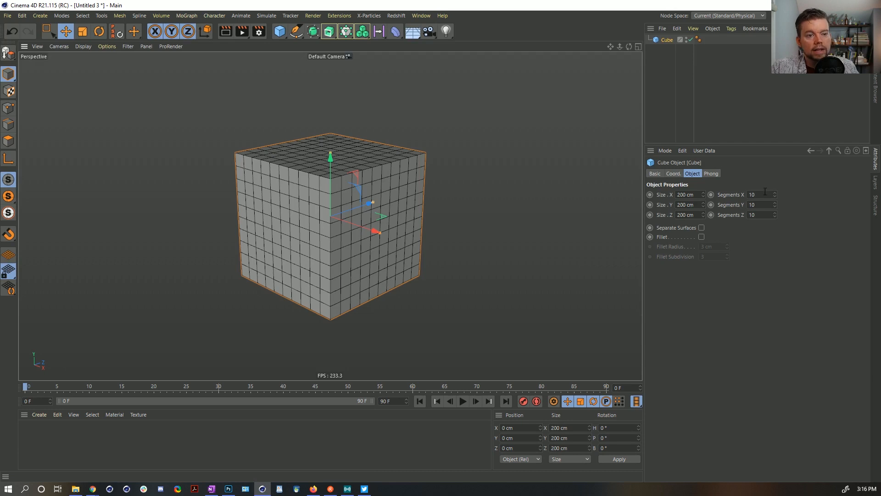
# - Set the cube's X, Y and Z segments to 5
pyautogui.click(765, 193)
pyautogui.write('5')
pyautogui.press('Tab')
pyautogui.write('5')
pyautogui.press('Tab')
pyautogui.write('5')
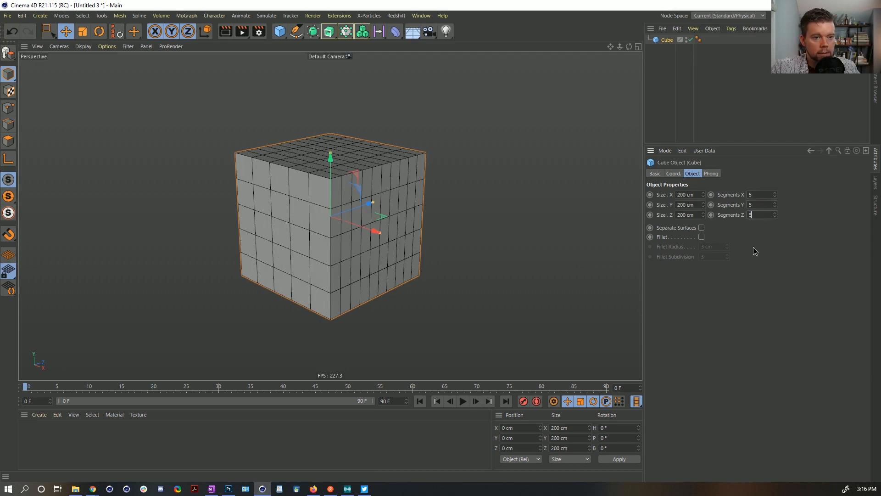
pyautogui.press('Return')
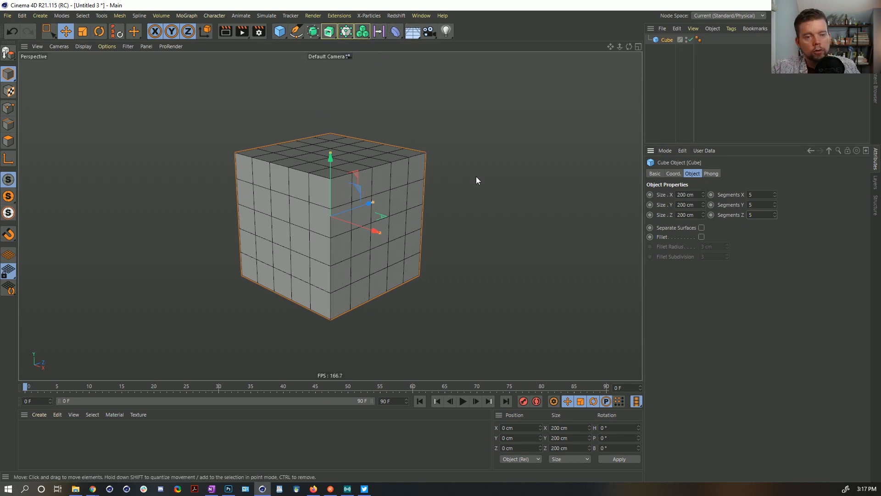
# - Add a Spherify deformer as a child of the cube and set its strength to 100%
pyautogui.click(393, 33)
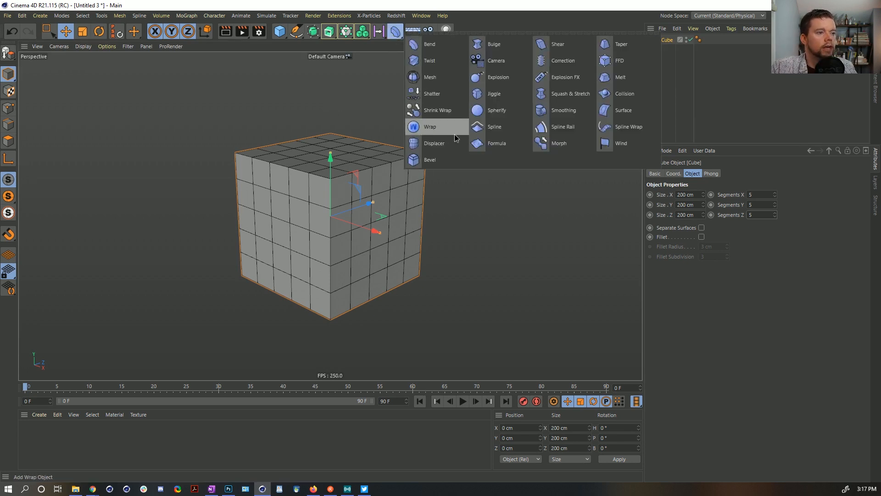
pyautogui.click(495, 110)
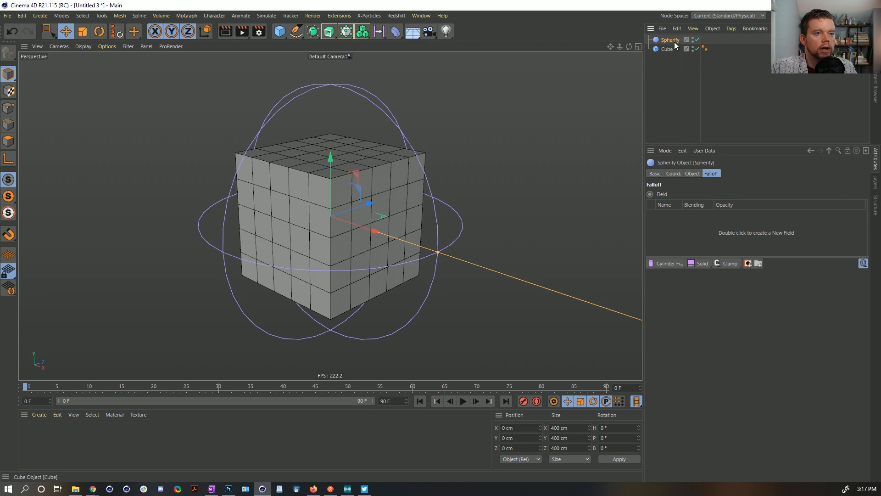
pyautogui.moveTo(673, 42); pyautogui.dragTo(673, 49)
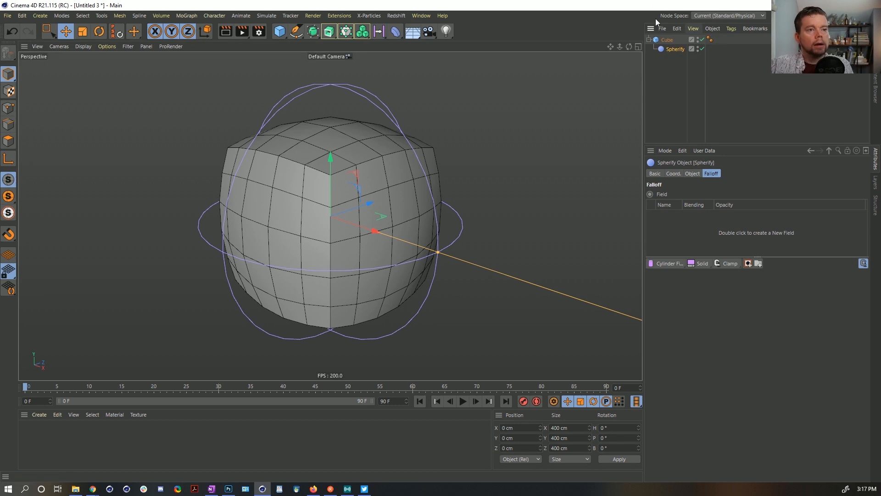
pyautogui.click(700, 173)
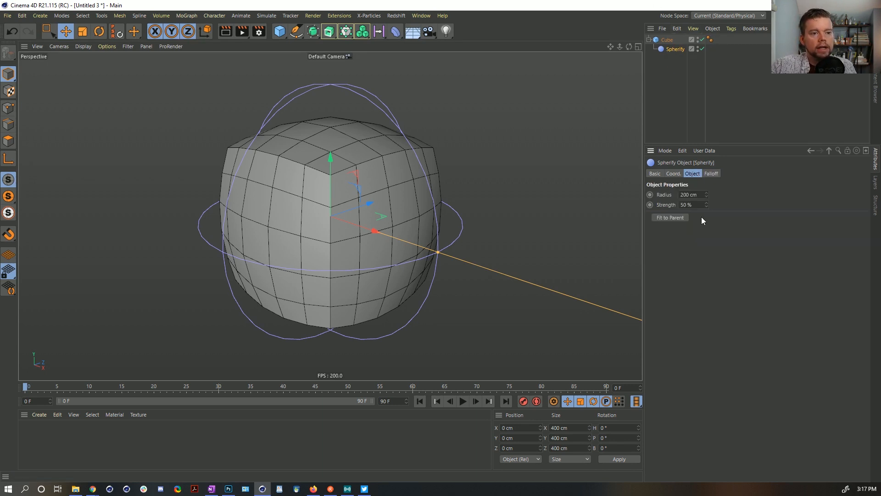
pyautogui.moveTo(706, 205); pyautogui.dragTo(706, 179)
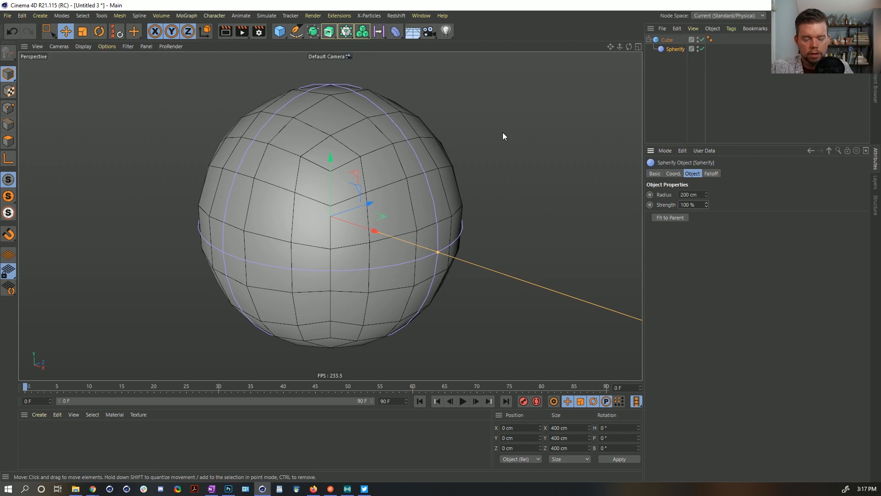
# - Copy the cube with its Spherify deformer into a new project and take the deformer out of the cube's hierarchy
pyautogui.click(665, 39)
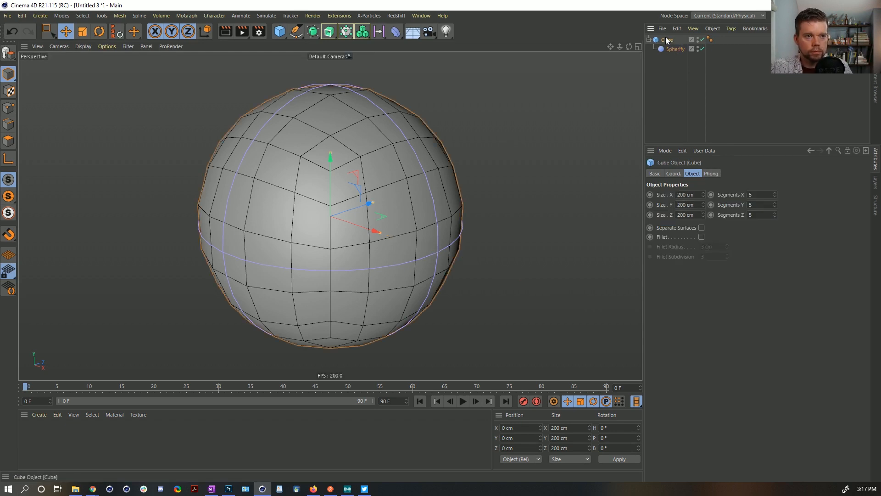
pyautogui.hotkey('ctrl', 'n')
pyautogui.hotkey('ctrl', 'v')
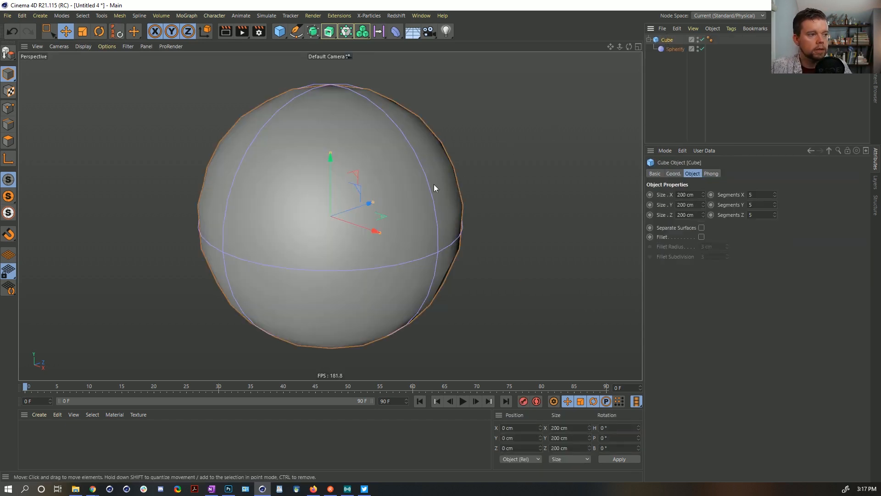
pyautogui.moveTo(674, 71); pyautogui.dragTo(673, 69)
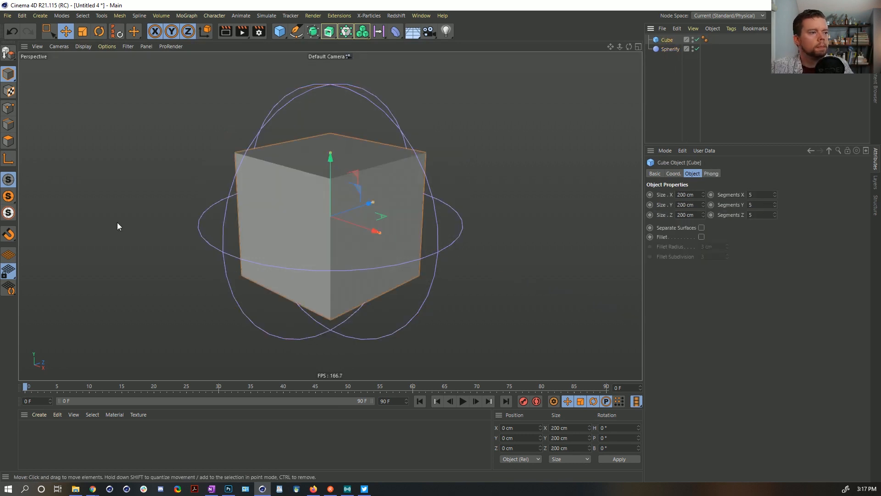
# - In polygon mode, reduce the cube to 1 segment on each axis and make it editable
pyautogui.click(8, 140)
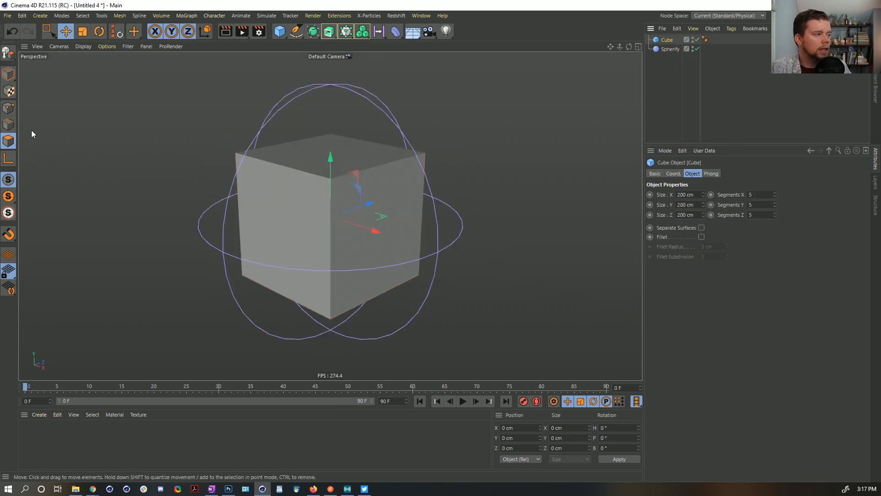
pyautogui.click(49, 33)
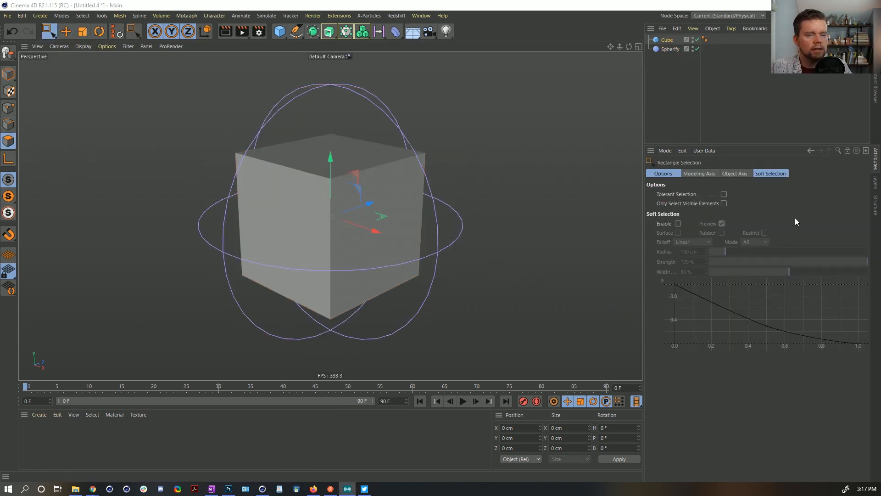
pyautogui.hotkey('alt', 'Tab')
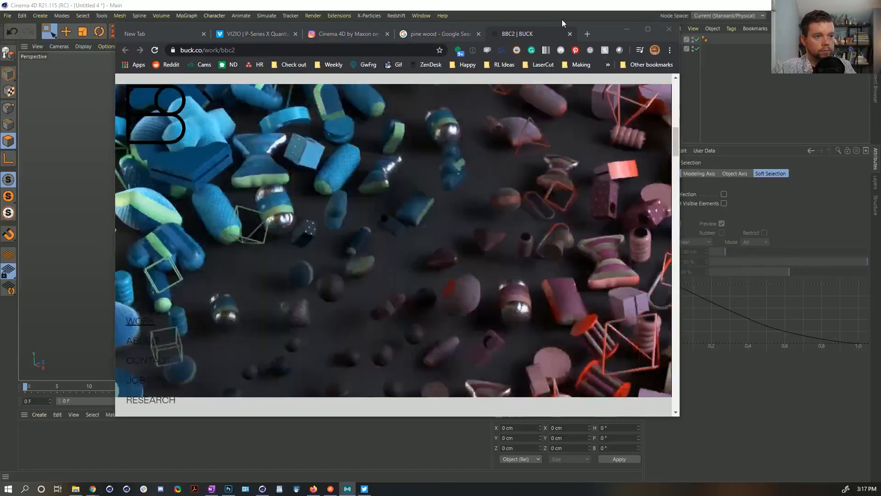
pyautogui.click(569, 8)
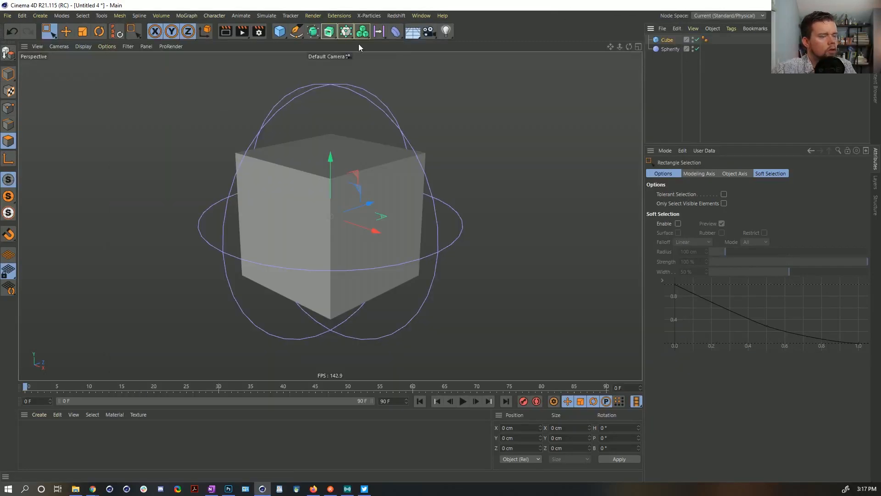
pyautogui.click(668, 40)
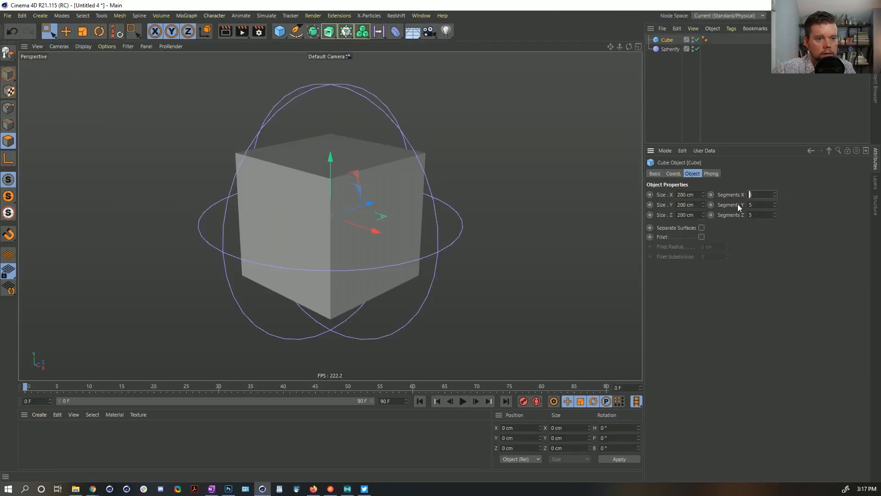
pyautogui.write('1')
pyautogui.click(759, 205)
pyautogui.write('1')
pyautogui.press('Return')
pyautogui.press('c')
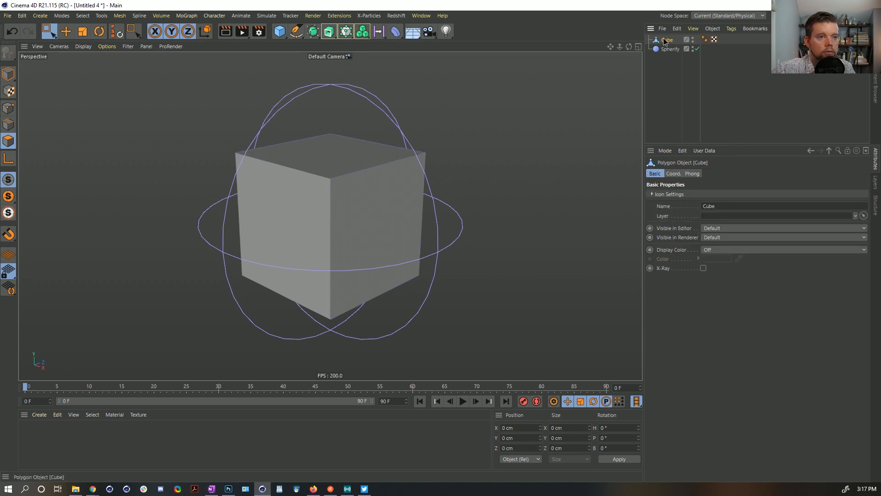
# - Select only the four side polygons of the cube, leaving out its top and bottom faces
pyautogui.click(49, 31)
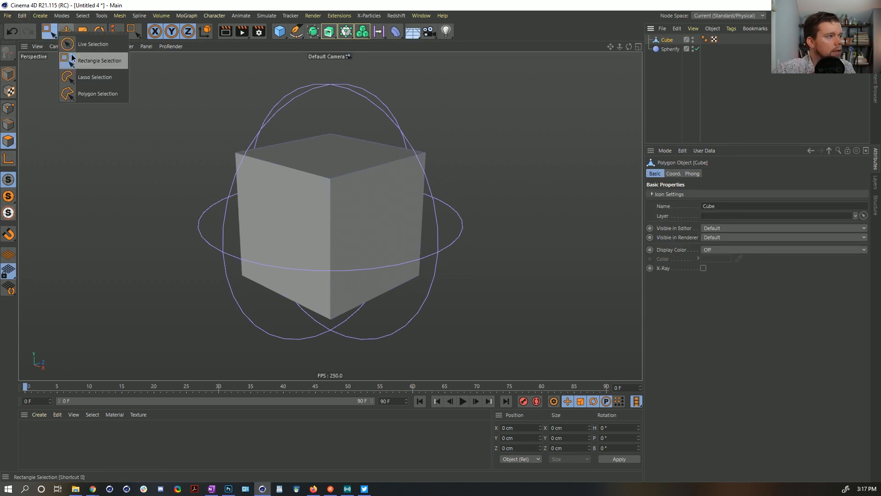
pyautogui.click(85, 62)
pyautogui.hotkey('ctrl', 'a')
pyautogui.keyDown('ctrl'); pyautogui.click(362, 158); pyautogui.keyUp('ctrl')
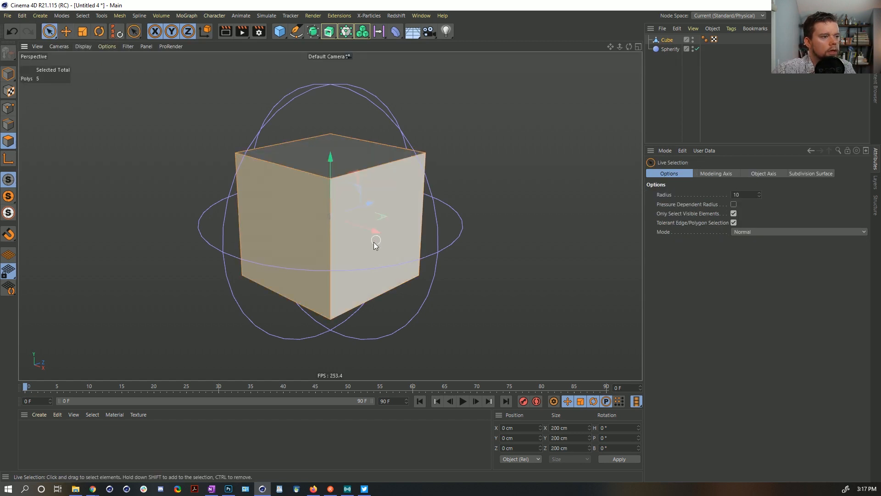
pyautogui.keyDown('alt'); pyautogui.moveTo(373, 245); pyautogui.dragTo(370, 188); pyautogui.keyUp('alt')
pyautogui.keyDown('ctrl'); pyautogui.click(358, 312); pyautogui.keyUp('ctrl')
pyautogui.hotkey('ctrl', 'shift', 'z')
# - Extrude the four side polygons outward by 200 cm with Preserve Groups turned off
pyautogui.press('d')
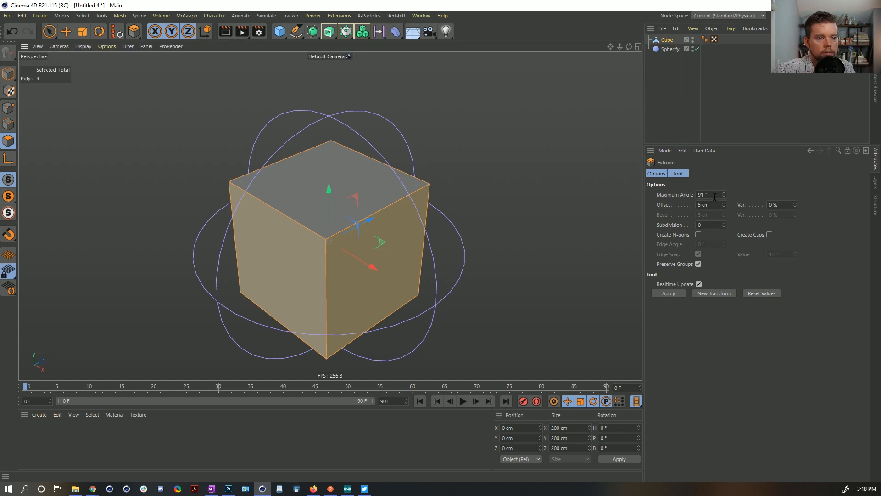
pyautogui.click(698, 264)
pyautogui.doubleClick(707, 205)
pyautogui.write('200')
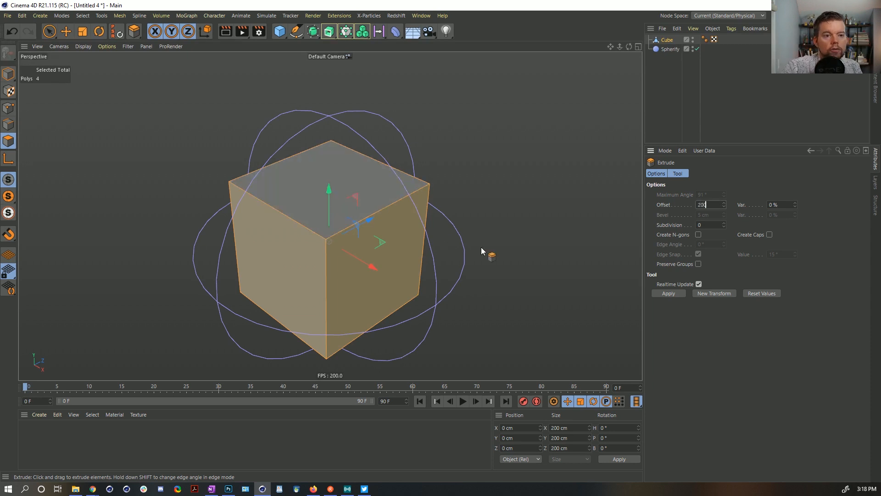
pyautogui.press('Return')
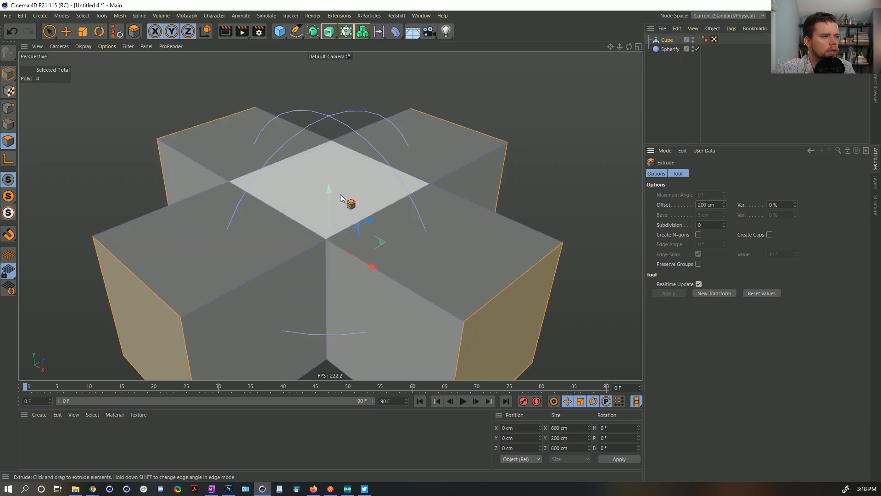
# - Select all polygons of the cross-shaped mesh and subdivide them with a Subdivision value of 3
pyautogui.hotkey('ctrl', 'a')
pyautogui.rightClick(283, 258)
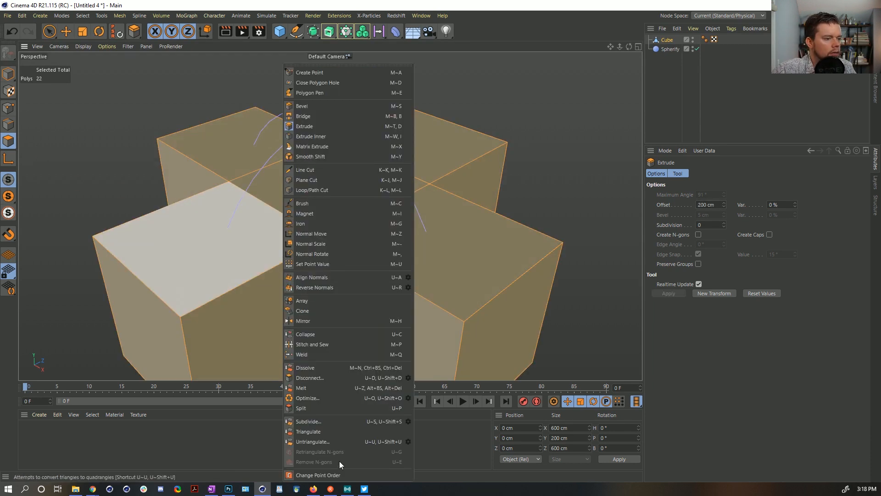
pyautogui.click(385, 422)
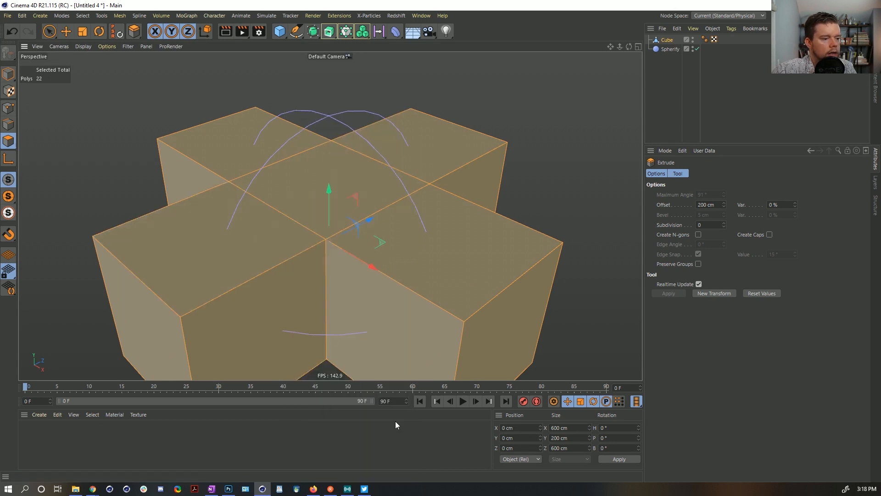
pyautogui.press('u')
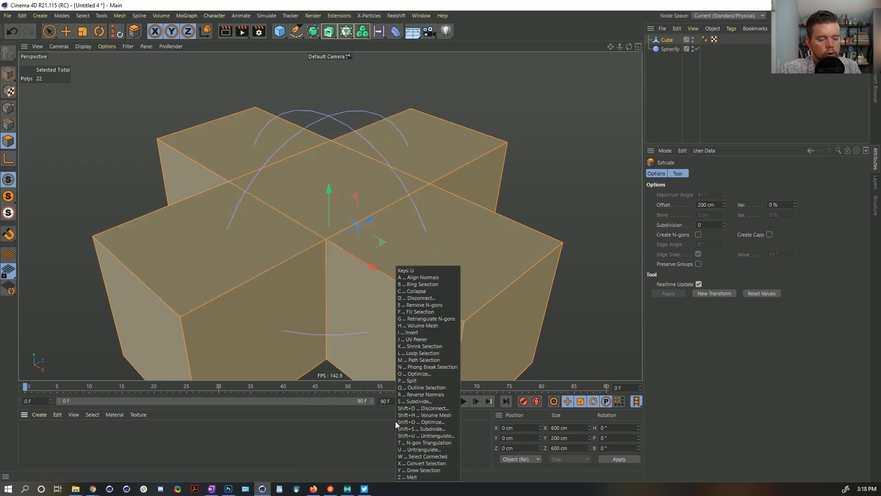
pyautogui.hotkey('shift', 's')
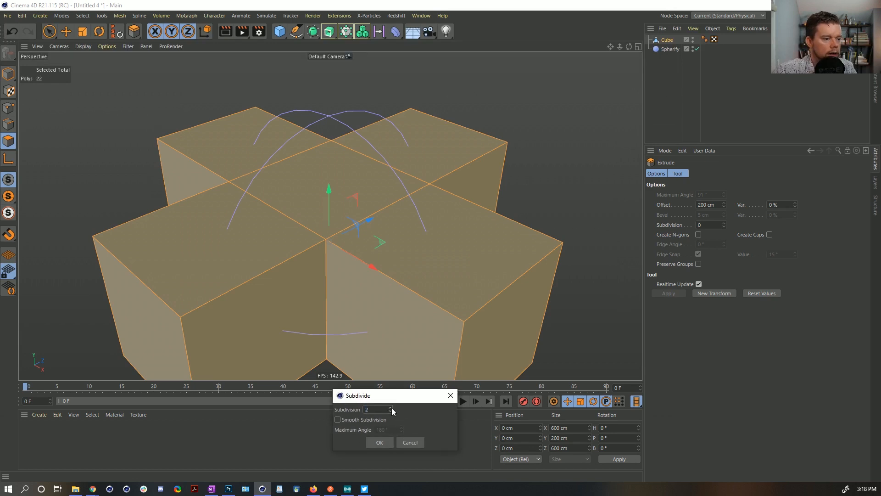
pyautogui.click(391, 407)
pyautogui.click(382, 444)
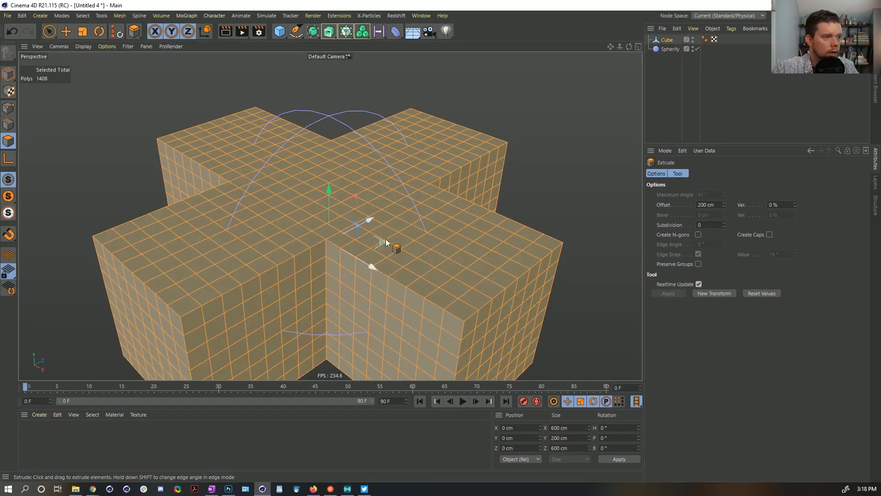
# - Make the Spherify deformer a child of the cross-shaped mesh and examine the resulting topology, ending with the mesh selected
pyautogui.moveTo(669, 48); pyautogui.dragTo(665, 43)
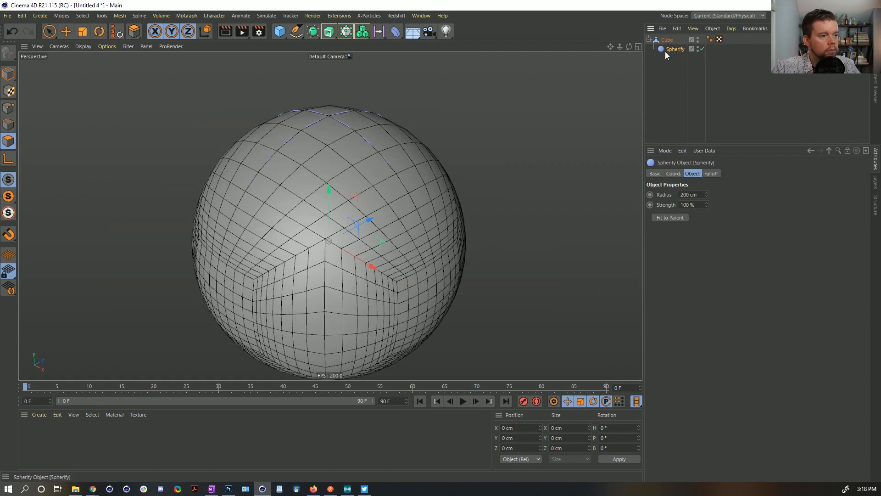
pyautogui.keyDown('alt'); pyautogui.moveTo(342, 177); pyautogui.dragTo(373, 181); pyautogui.keyUp('alt')
pyautogui.keyDown('alt'); pyautogui.moveTo(325, 275); pyautogui.dragTo(343, 275); pyautogui.keyUp('alt')
pyautogui.keyDown('alt'); pyautogui.moveTo(425, 272); pyautogui.dragTo(307, 228, button='middle'); pyautogui.keyUp('alt')
pyautogui.scroll(-4, 381, 179)
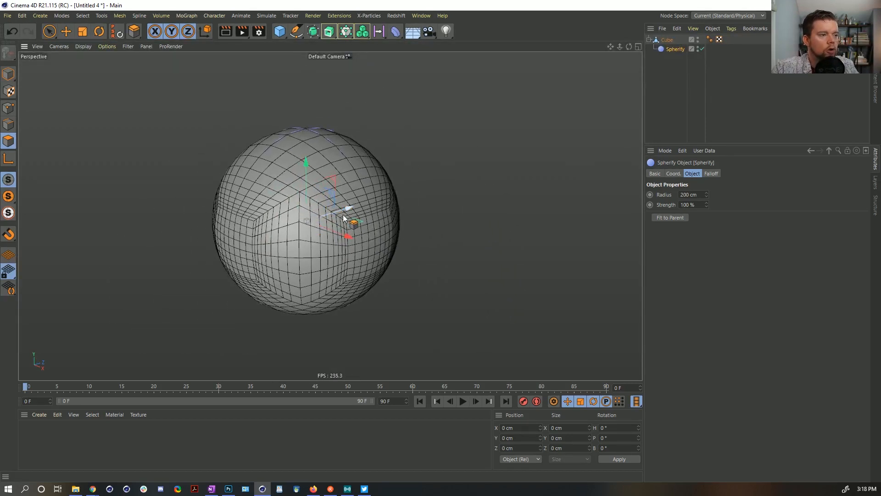
pyautogui.click(655, 116)
pyautogui.keyDown('alt'); pyautogui.moveTo(242, 182); pyautogui.dragTo(254, 201); pyautogui.keyUp('alt')
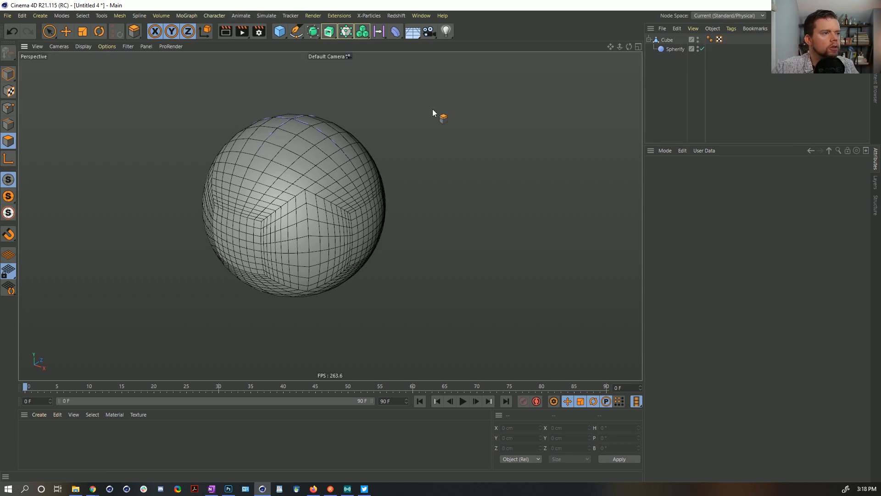
pyautogui.click(668, 40)
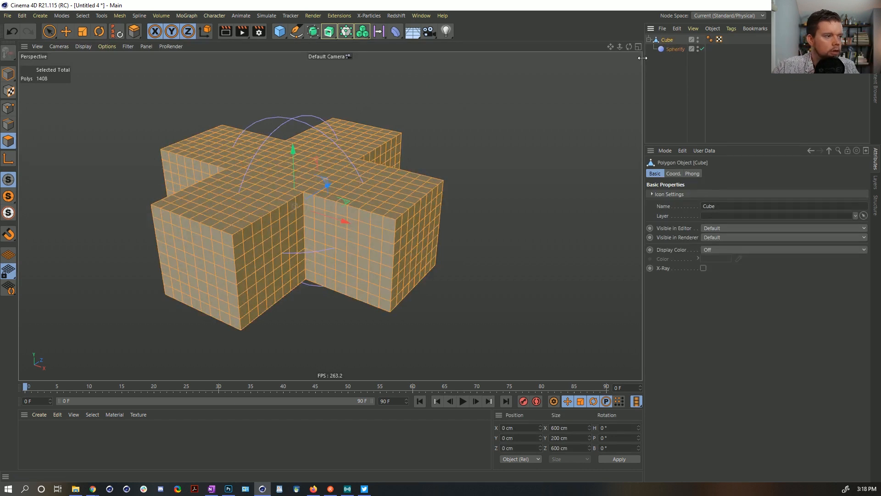
# - Undo the Spherify parenting and the previous subdivision, and subdivide the cross-shaped mesh with a Subdivision value of 2
pyautogui.hotkey('ctrl', 'z')
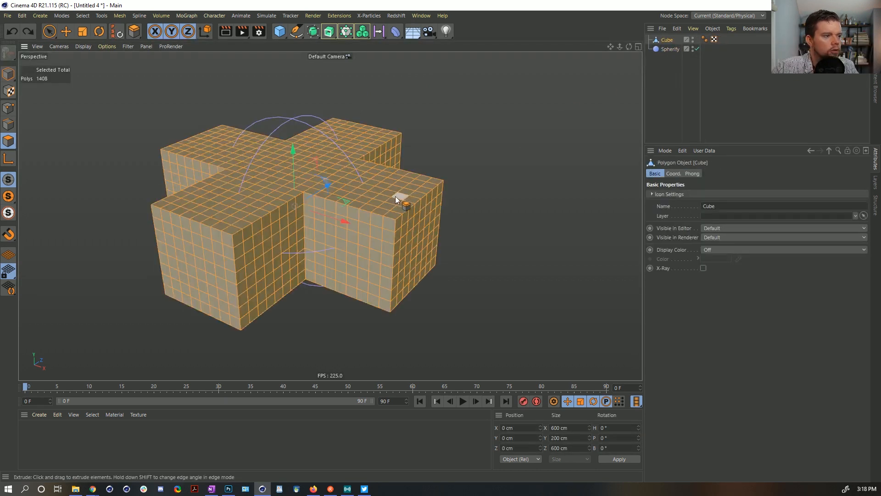
pyautogui.hotkey('ctrl', 'z')
pyautogui.press('u')
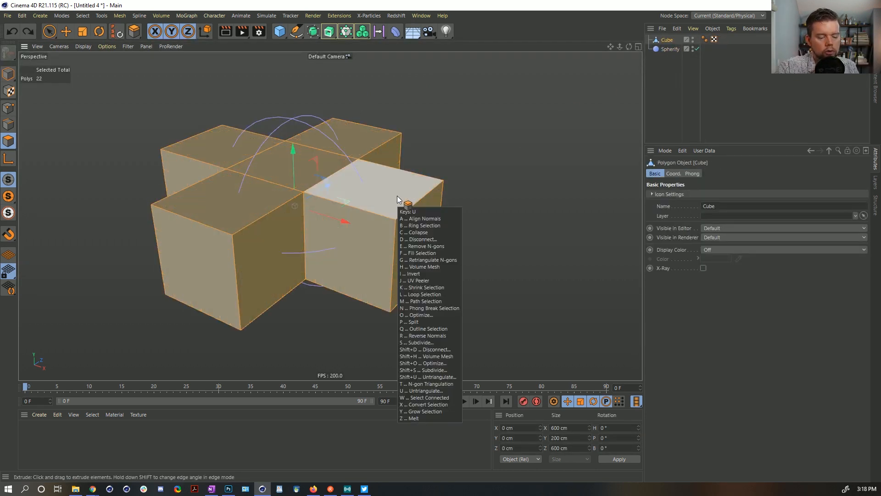
pyautogui.hotkey('shift', 's')
pyautogui.write('2')
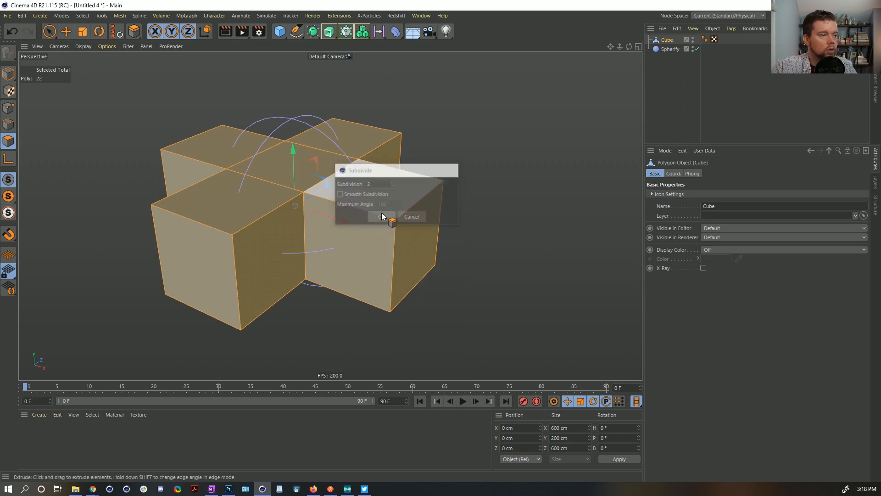
pyautogui.click(381, 215)
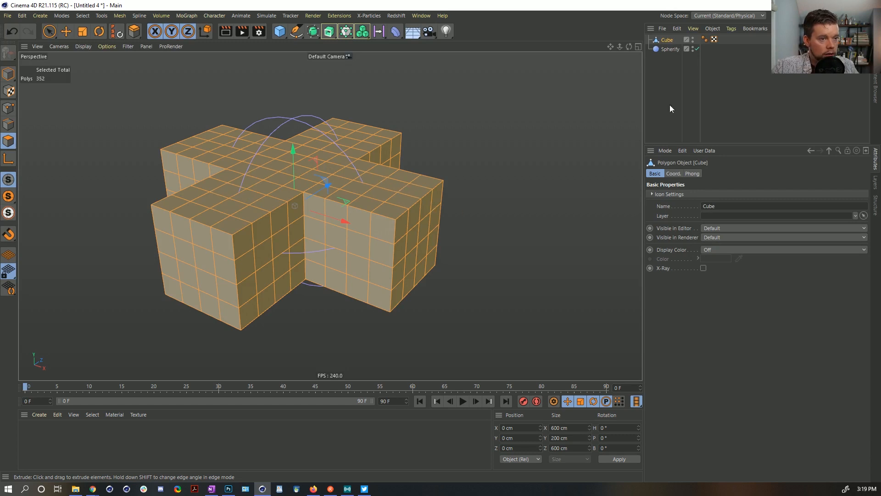
# - Make Spherify a child of the cross-shaped mesh and duplicate them together, keeping the deformer only under the duplicate
pyautogui.moveTo(671, 45); pyautogui.dragTo(667, 52)
pyautogui.click(670, 50)
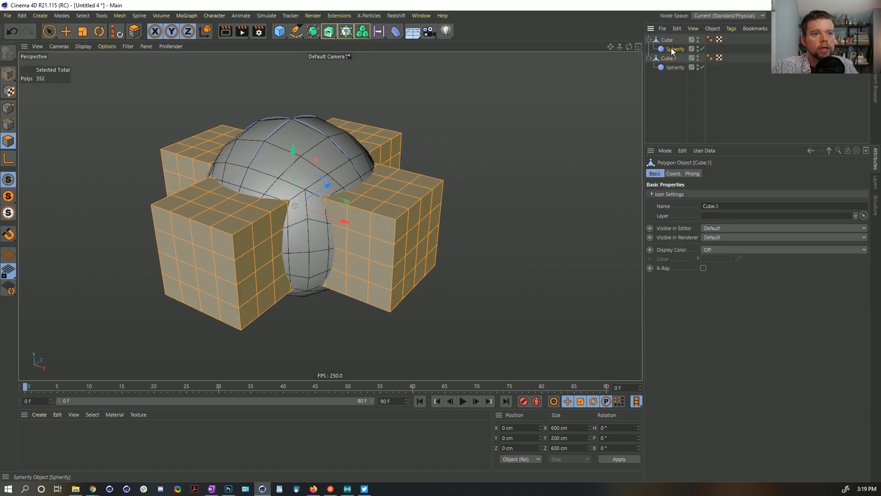
pyautogui.press('Delete')
# - Rename the original, undeformed cross-shaped mesh as "+"
pyautogui.click(669, 41)
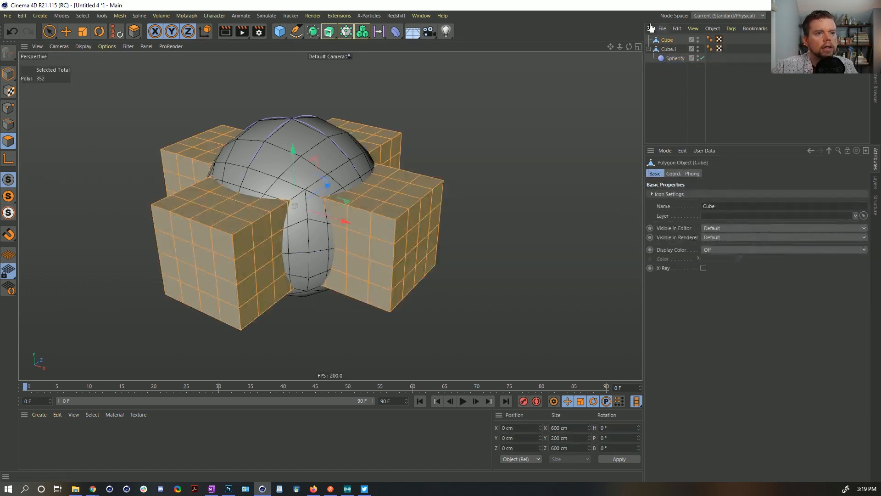
pyautogui.doubleClick(668, 40)
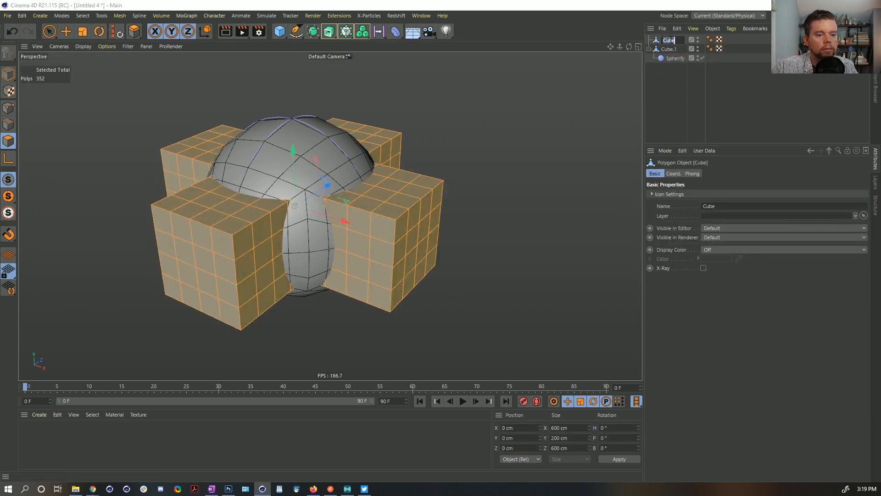
pyautogui.write('+')
pyautogui.press('Return')
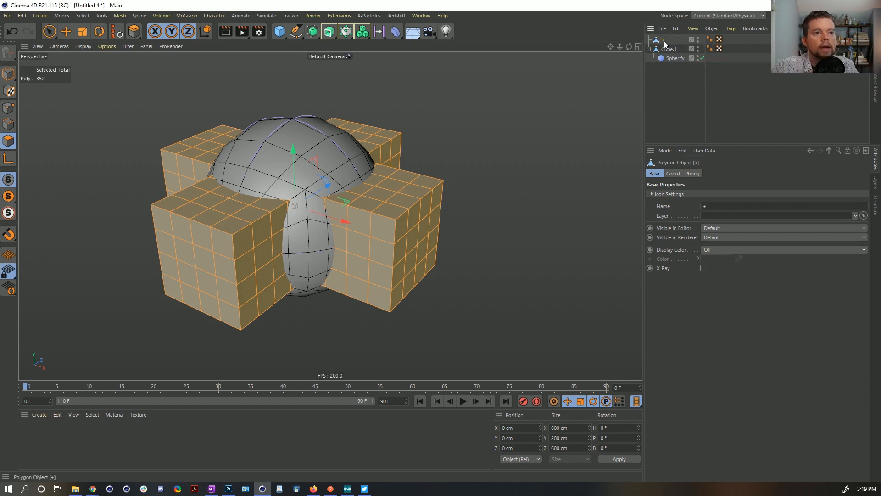
# - Add a Pose Morph tag to the "+" mesh with Points mixing enabled, and delete its default Pose.0
pyautogui.rightClick(663, 40)
pyautogui.moveTo(712, 119)
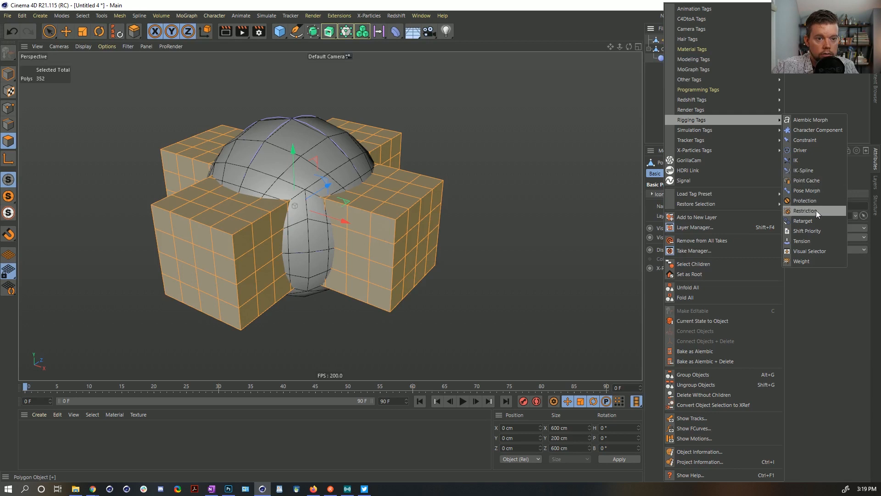
pyautogui.click(806, 190)
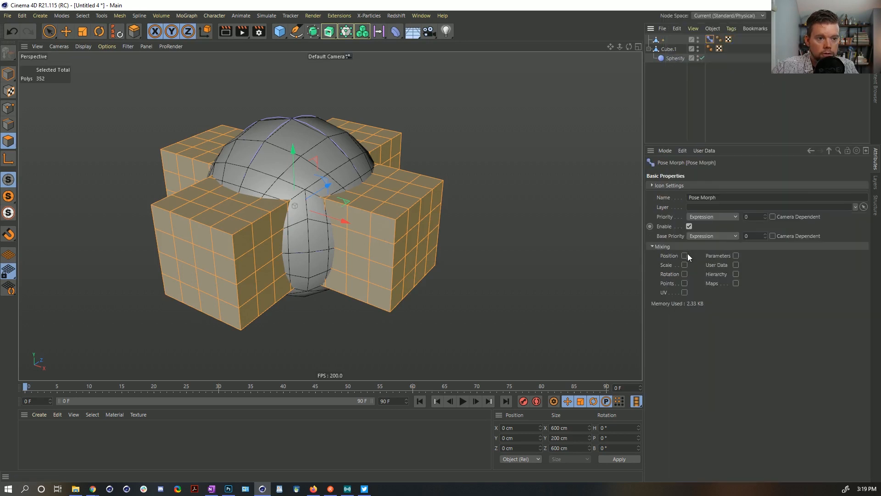
pyautogui.click(684, 283)
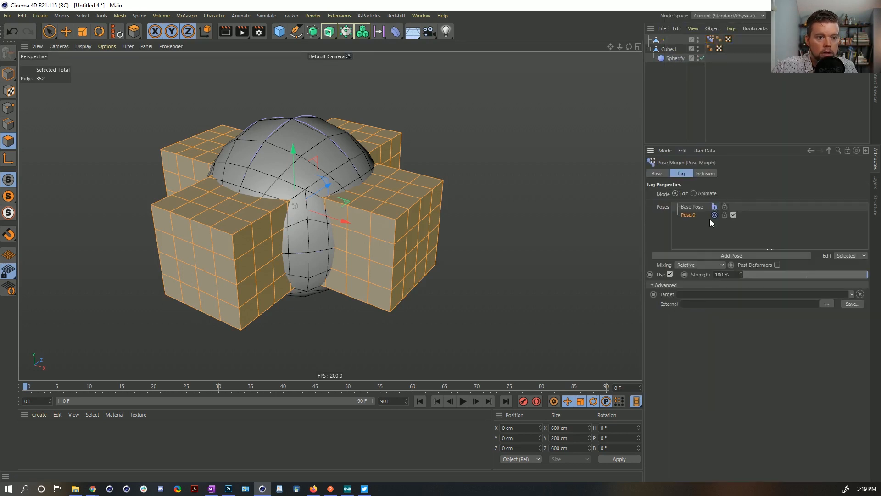
pyautogui.press('Delete')
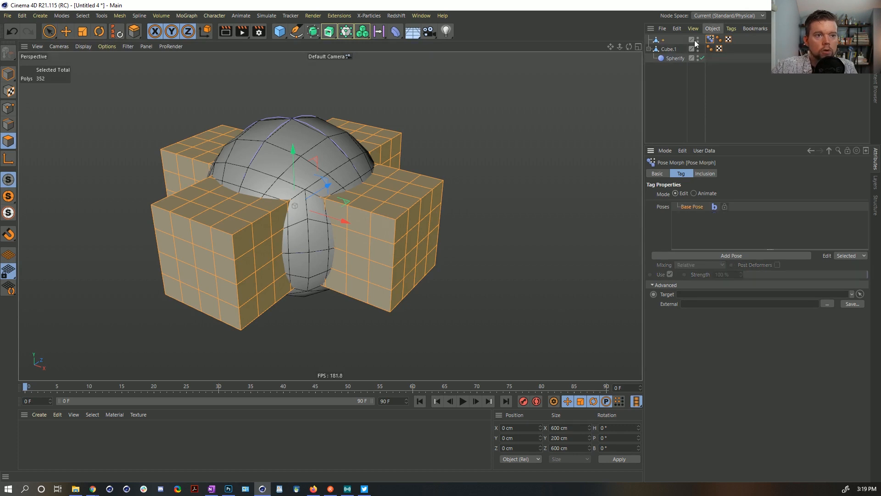
# - Add the spherified Cube.1 as an absolute morph target of the Pose Morph tag and hide Cube.1
pyautogui.moveTo(700, 224); pyautogui.dragTo(699, 224)
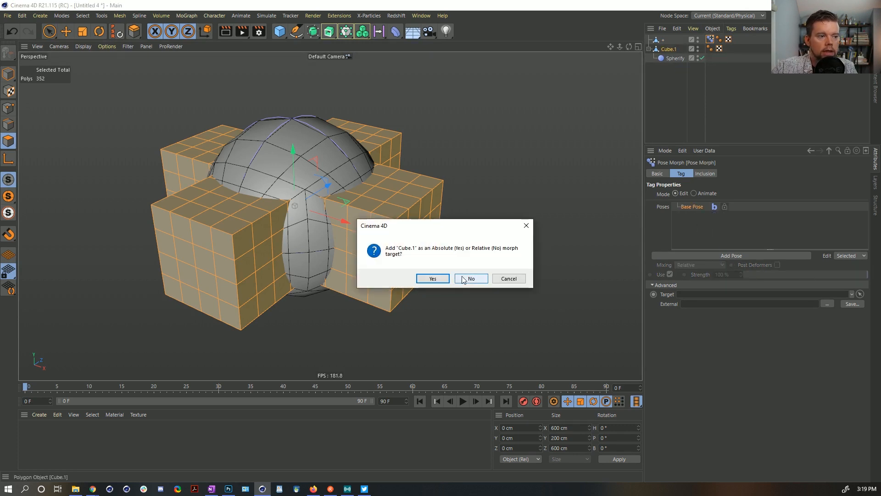
pyautogui.click(432, 278)
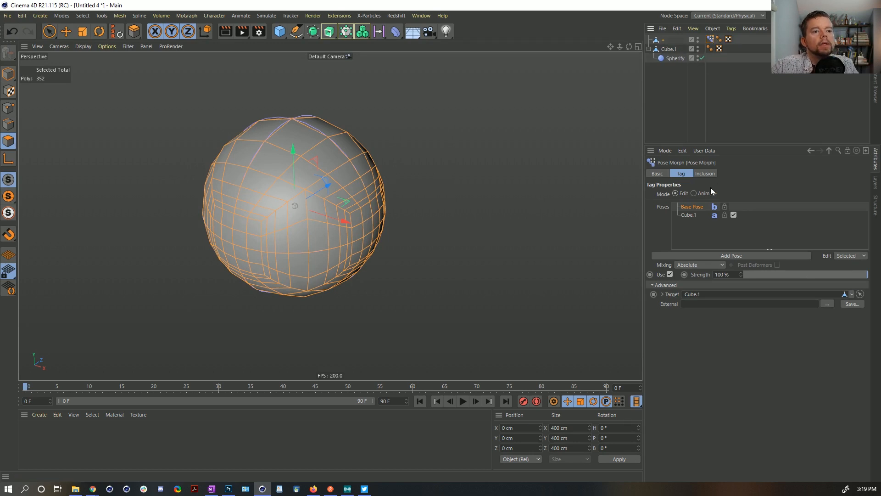
pyautogui.click(698, 48)
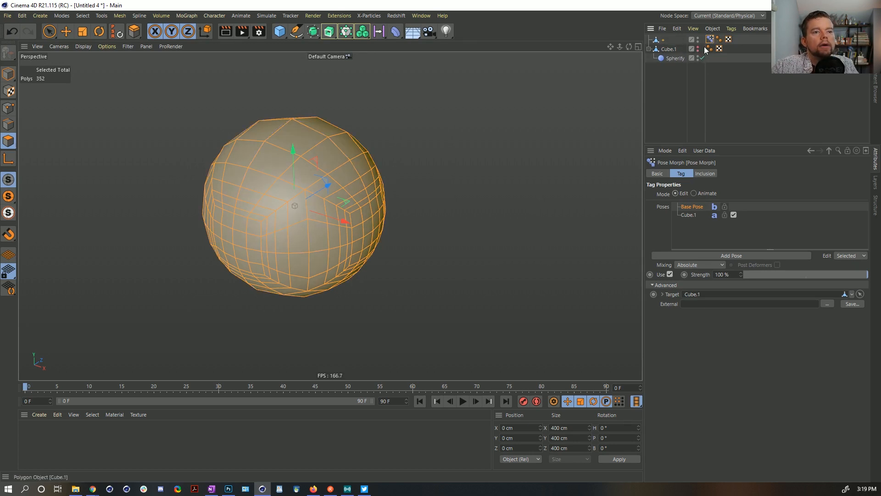
# - Set the Pose Morph tag to Animate mode, test the Cube.1 strength ending at 100%, and switch to Model mode
pyautogui.click(699, 193)
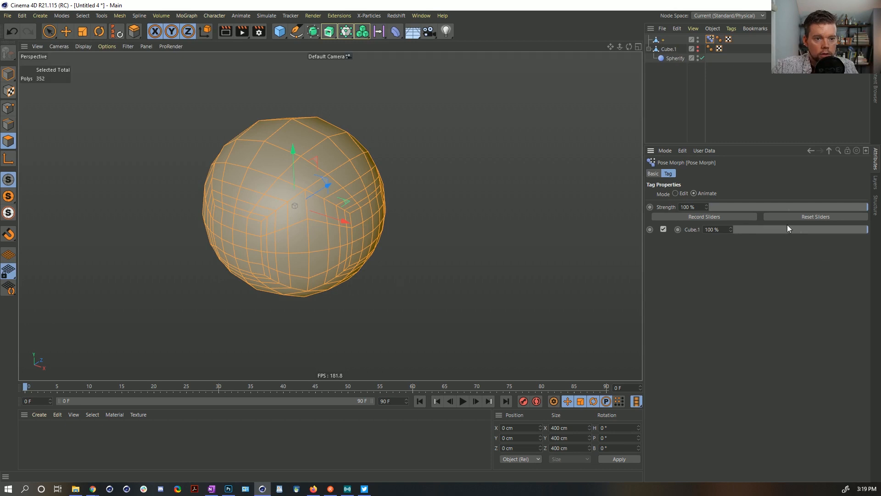
pyautogui.moveTo(787, 228); pyautogui.dragTo(878, 239)
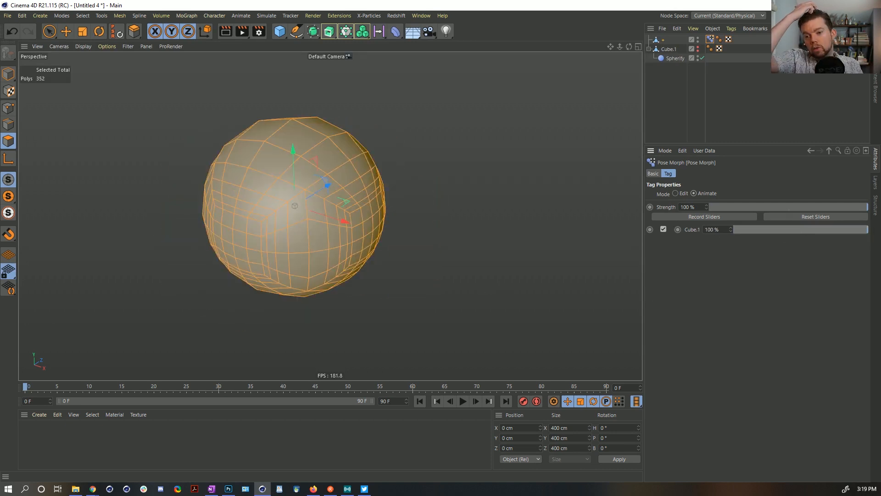
pyautogui.click(8, 74)
# - Add a Floor object beneath the sphere and set its Y position to -200 cm
pyautogui.scroll(-5, 279, 213)
pyautogui.keyDown('alt'); pyautogui.moveTo(312, 190); pyautogui.dragTo(311, 225); pyautogui.keyUp('alt')
pyautogui.keyDown('alt'); pyautogui.moveTo(337, 186); pyautogui.dragTo(333, 223, button='middle'); pyautogui.keyUp('alt')
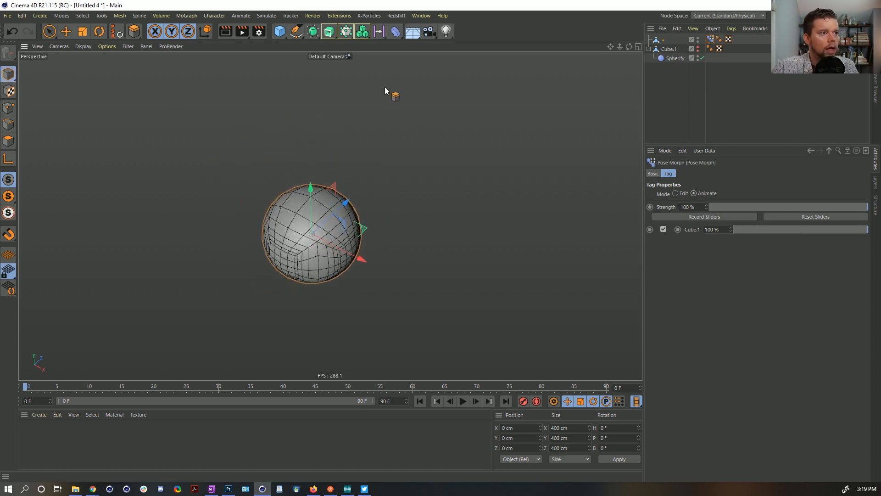
pyautogui.click(412, 33)
pyautogui.click(452, 44)
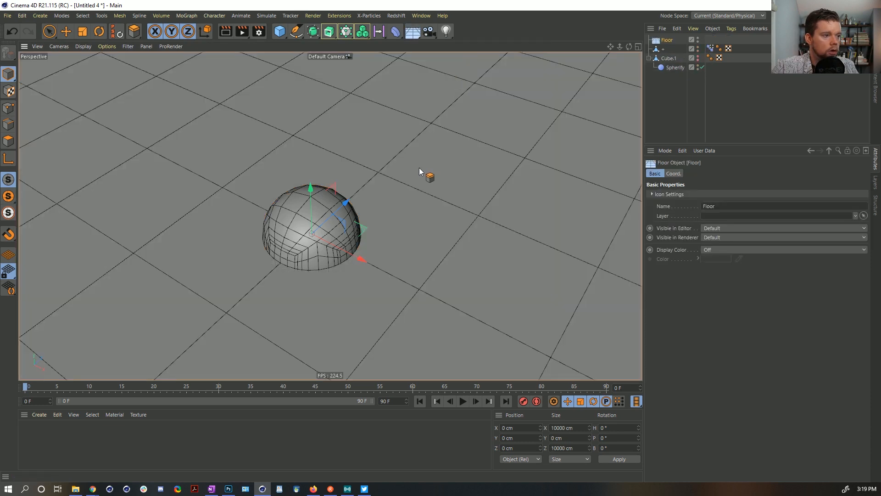
pyautogui.click(507, 437)
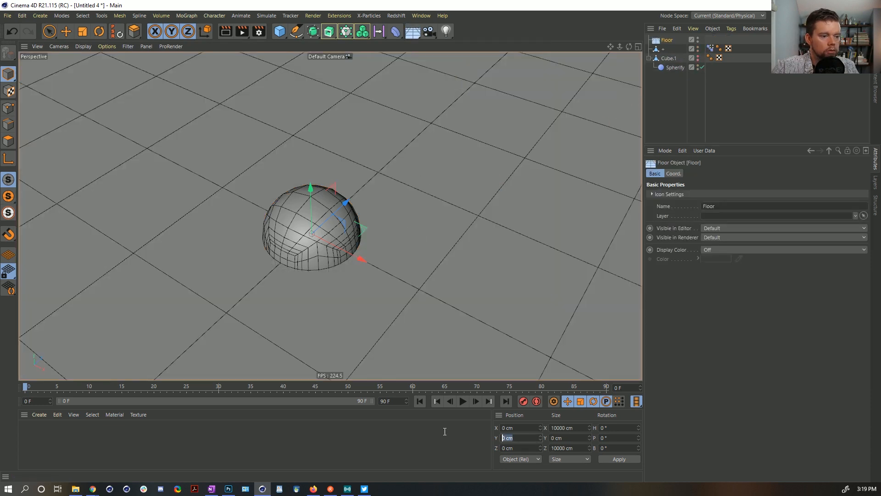
pyautogui.write('-200')
pyautogui.press('Return')
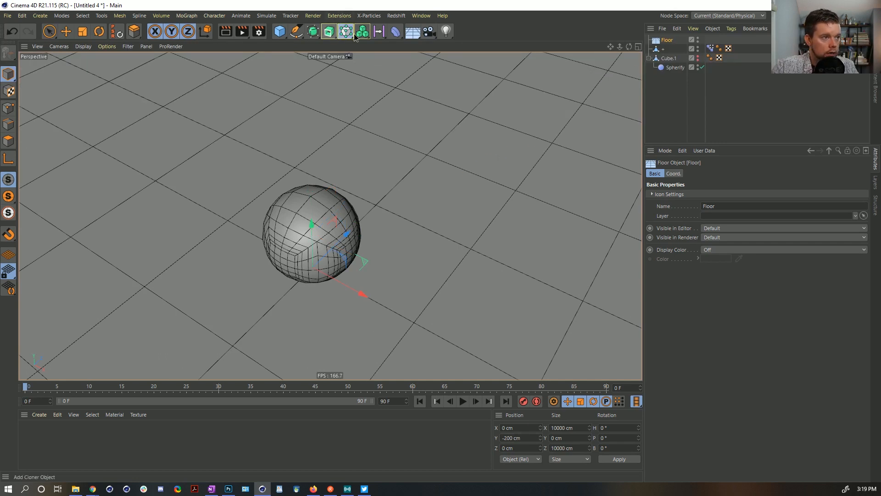
# - Create a Cloner containing the "+" mesh and set its mode to Honeycomb Array
pyautogui.moveTo(362, 31); pyautogui.dragTo(375, 47)
pyautogui.click(375, 47)
pyautogui.moveTo(656, 57); pyautogui.dragTo(669, 44)
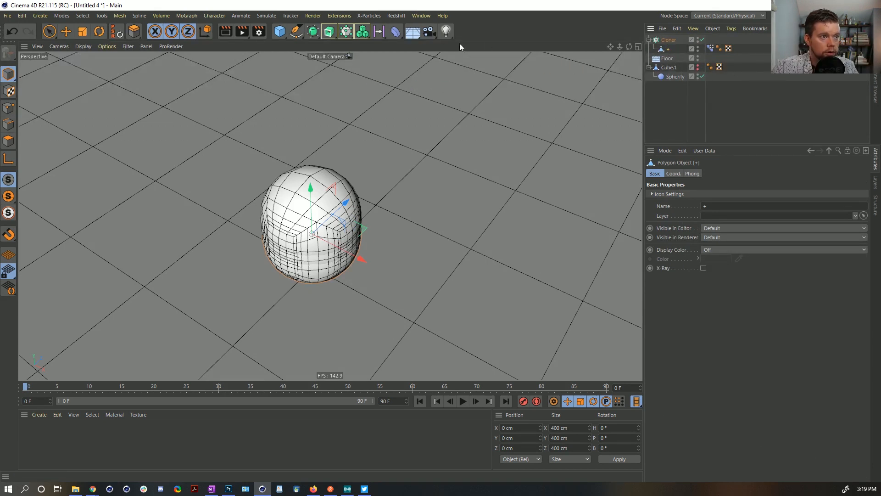
pyautogui.click(669, 40)
pyautogui.click(702, 193)
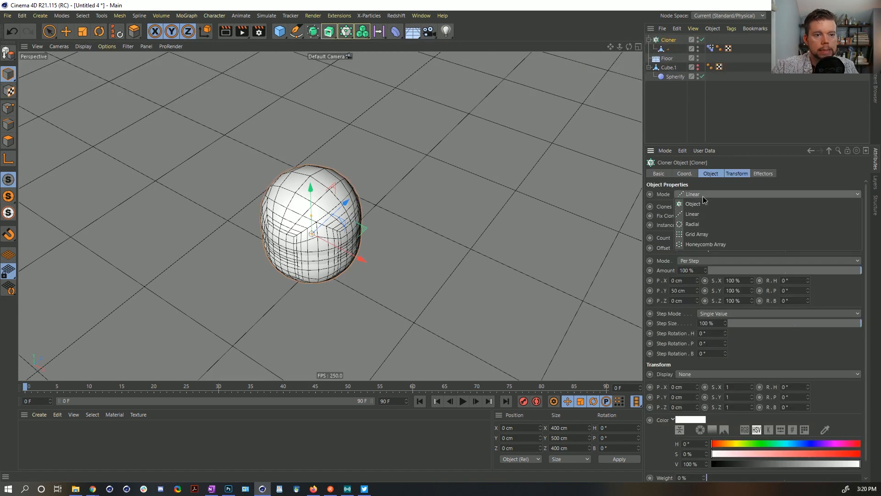
pyautogui.click(701, 230)
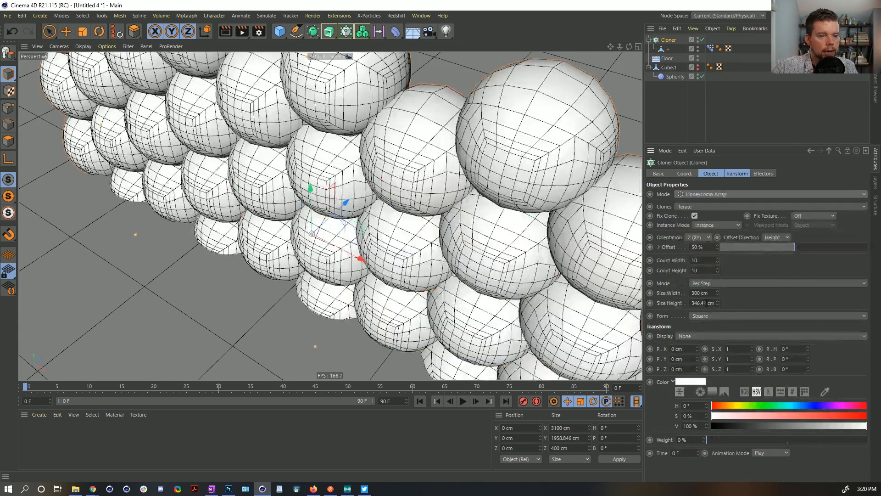
# - Orient the honeycomb array to Y (XZ) and space the clones with a Size Width of 521 cm and Size Height of 875.41 cm
pyautogui.click(698, 238)
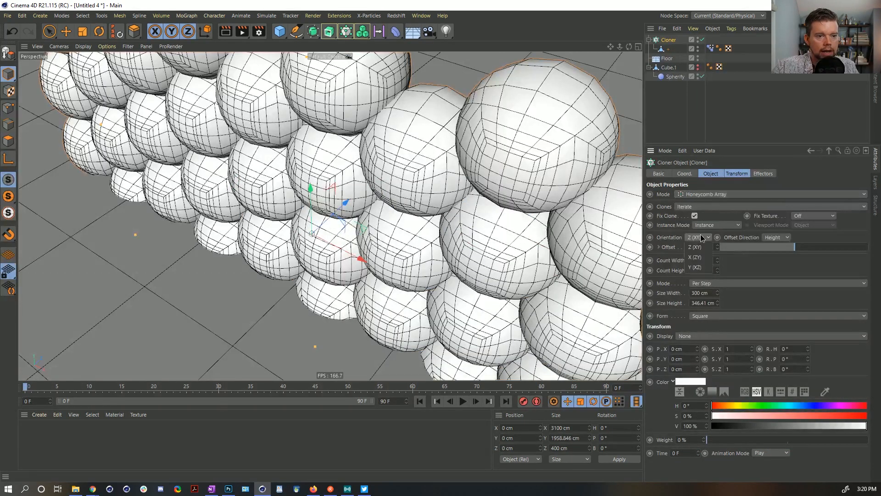
pyautogui.click(703, 269)
pyautogui.moveTo(717, 294)
pyautogui.mouseDown()
pyautogui.moveTo(723, 308)
pyautogui.moveTo(717, 282)
pyautogui.mouseUp()
pyautogui.keyDown('alt'); pyautogui.moveTo(427, 238); pyautogui.dragTo(289, 267, button='right'); pyautogui.keyUp('alt')
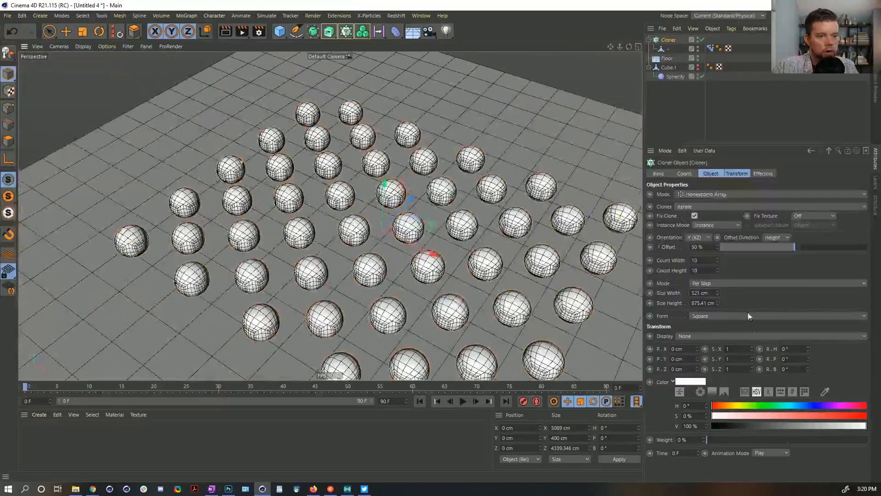
# - Reduce the honeycomb array to a Count Width of 7 and a Count Height of 8
pyautogui.click(718, 271)
pyautogui.click(718, 271)
pyautogui.click(717, 262)
pyautogui.click(717, 261)
pyautogui.click(717, 262)
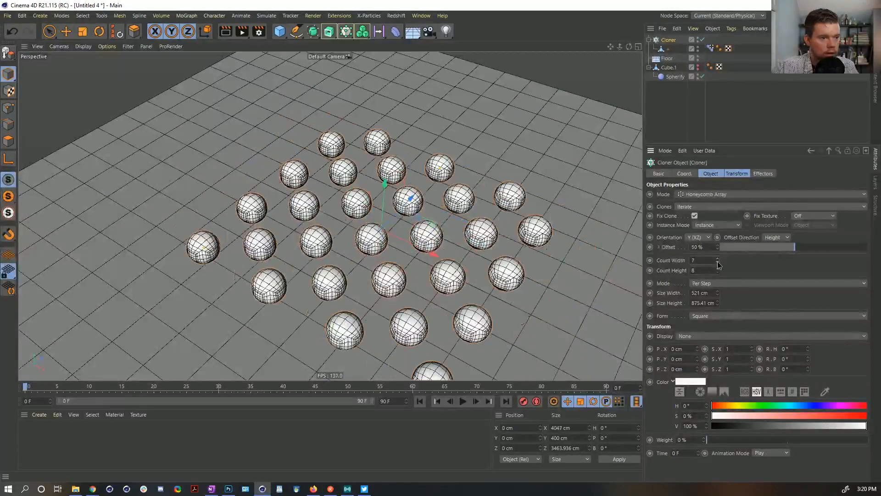
pyautogui.click(717, 262)
pyautogui.click(718, 259)
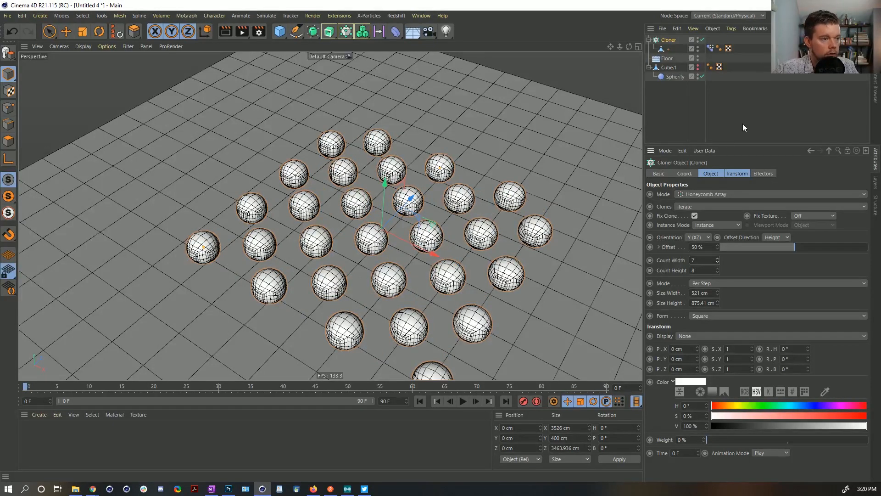
# - Add a Morph deformer as a child of the "+" mesh and link the mesh's Pose Morph tag to it
pyautogui.click(675, 89)
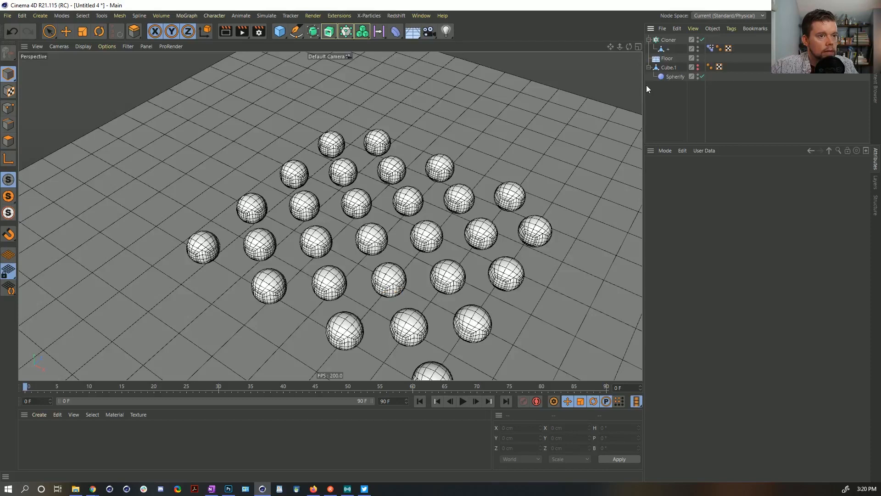
pyautogui.click(395, 32)
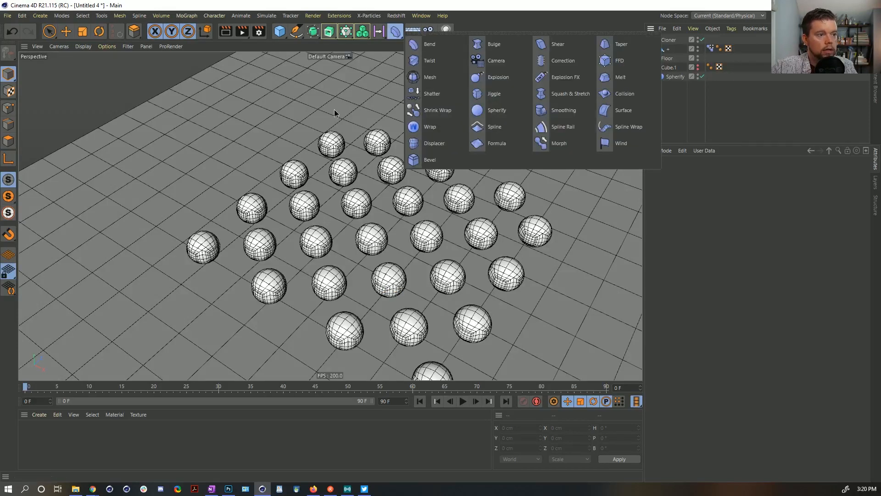
pyautogui.click(564, 142)
pyautogui.moveTo(666, 60); pyautogui.dragTo(667, 57)
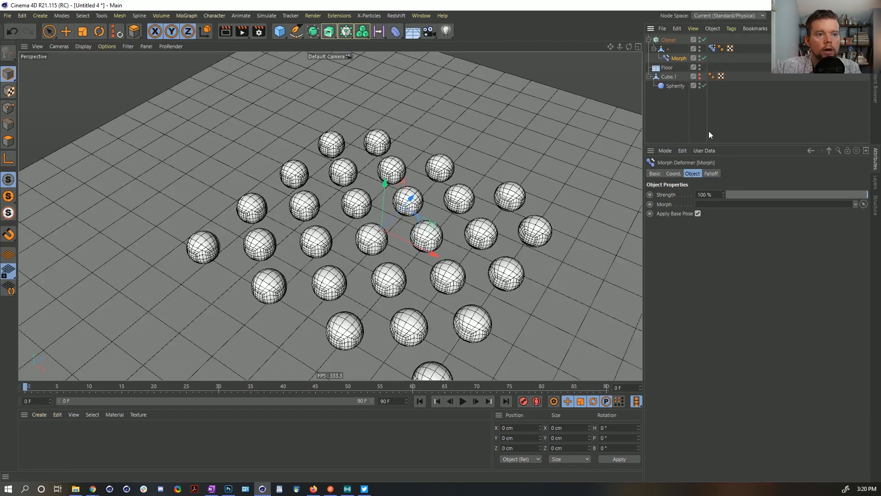
pyautogui.moveTo(712, 49); pyautogui.dragTo(597, 280)
# - Add a Spherical Field to the Morph deformer's falloff
pyautogui.click(711, 173)
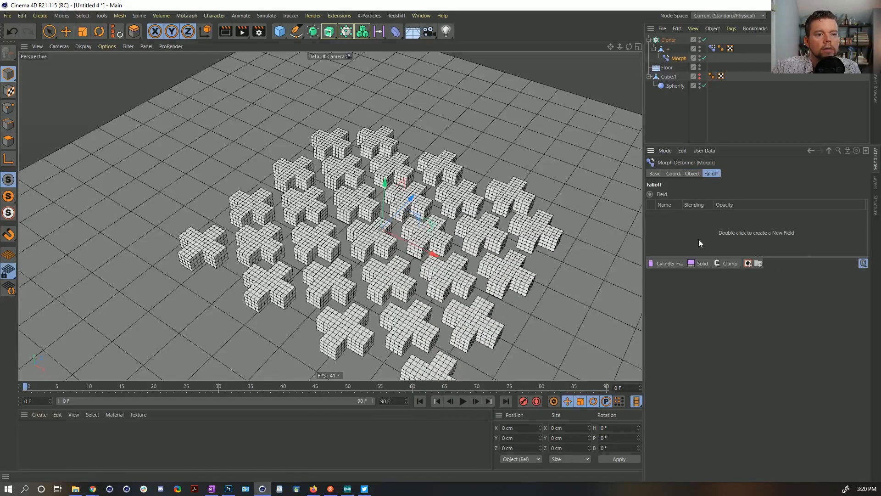
pyautogui.click(671, 263)
pyautogui.click(722, 293)
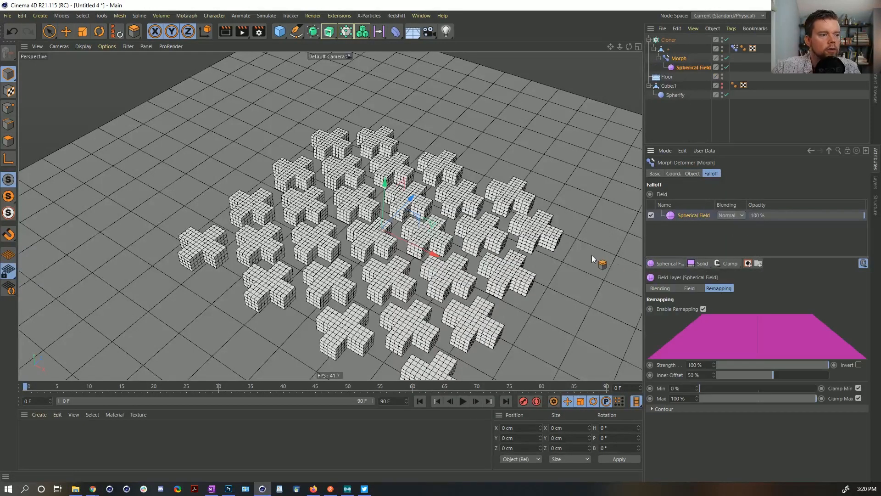
# - Select the Spherical Field and scale it up well beyond a single clone with the Scale tool
pyautogui.click(702, 68)
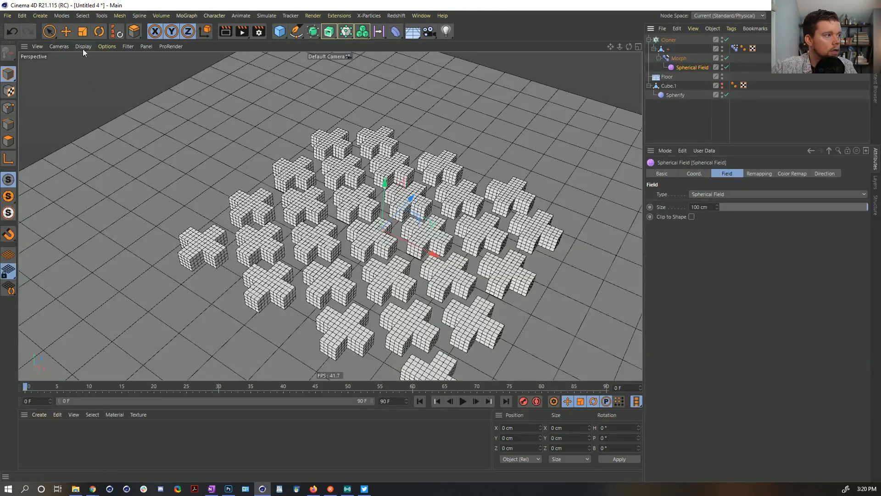
pyautogui.click(68, 34)
pyautogui.press('t')
pyautogui.moveTo(257, 165); pyautogui.dragTo(463, 165)
pyautogui.moveTo(517, 88); pyautogui.dragTo(527, 78)
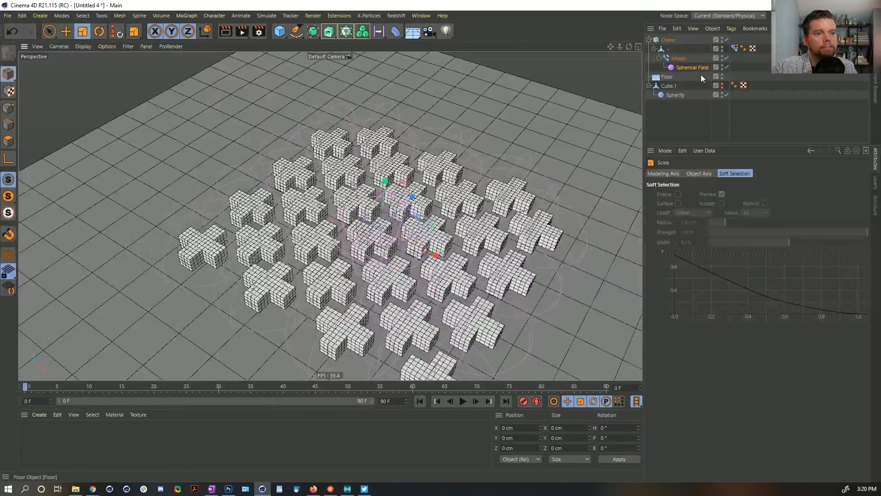
# - Move the Spherical Field out of the Morph deformer to the top of the hierarchy and set the Pose Morph's Cube.1 strength to 100%
pyautogui.moveTo(674, 37); pyautogui.dragTo(673, 36)
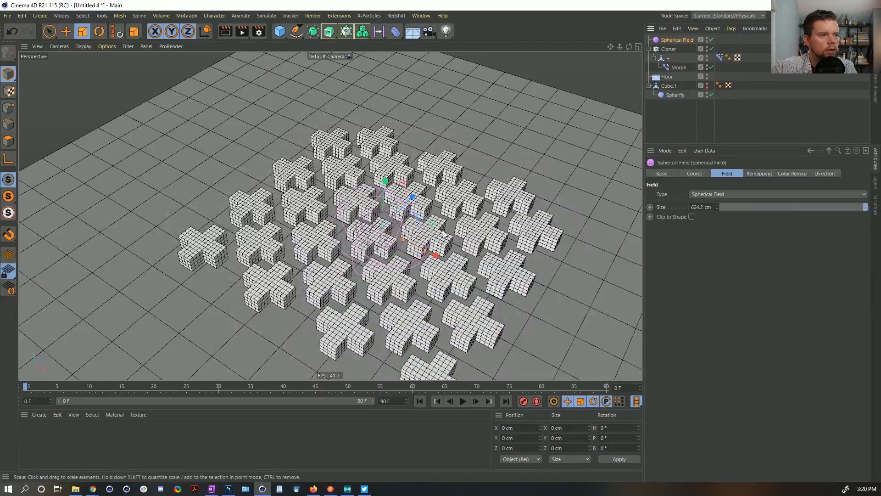
pyautogui.click(719, 57)
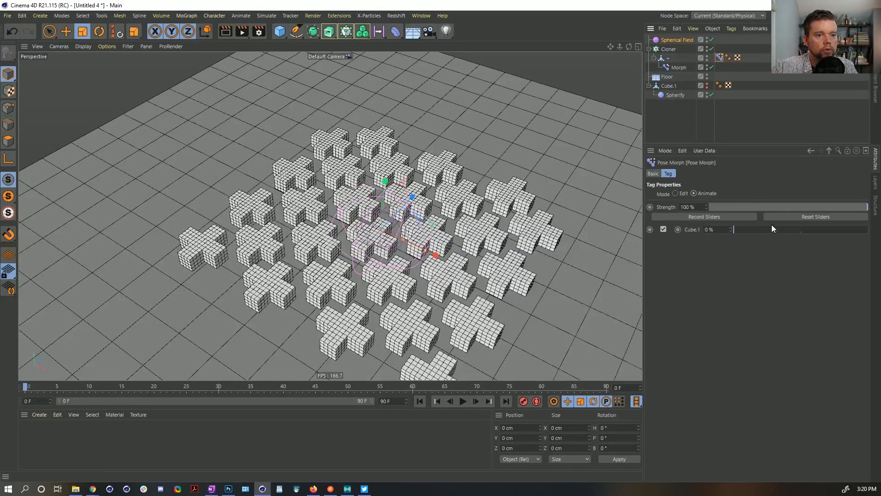
pyautogui.moveTo(771, 230); pyautogui.dragTo(869, 230)
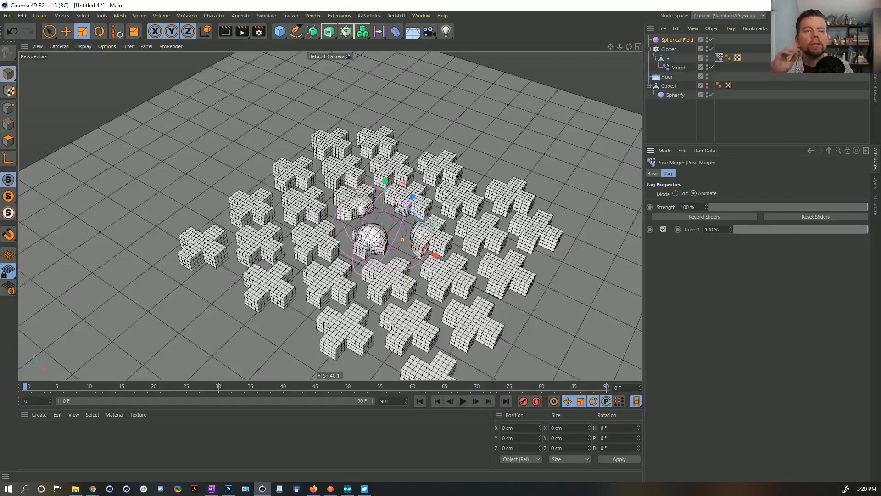
# - Scale the Spherical Field up to a size of about 1092 cm and shift it slightly over the clones
pyautogui.click(677, 38)
pyautogui.press('t')
pyautogui.moveTo(436, 255); pyautogui.dragTo(484, 279)
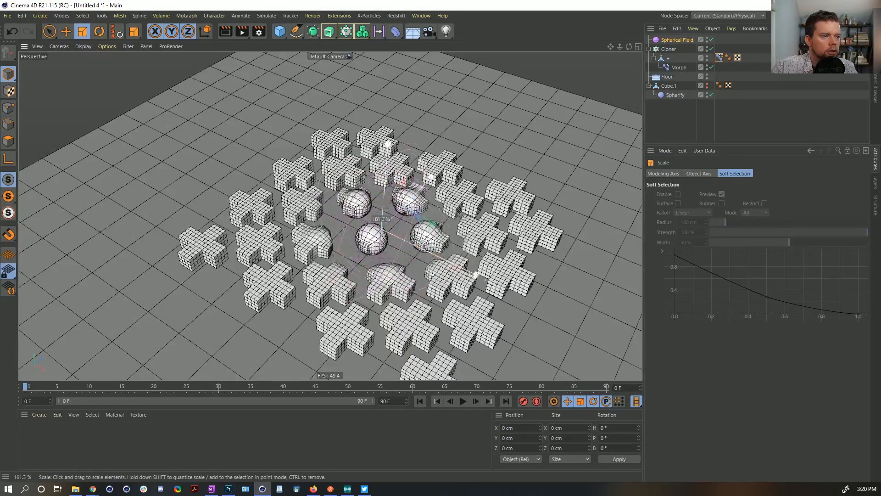
pyautogui.press('e')
pyautogui.moveTo(445, 255)
pyautogui.mouseDown()
pyautogui.moveTo(364, 259)
pyautogui.moveTo(537, 249)
pyautogui.moveTo(420, 264)
pyautogui.moveTo(463, 242)
pyautogui.moveTo(452, 245)
pyautogui.mouseUp()
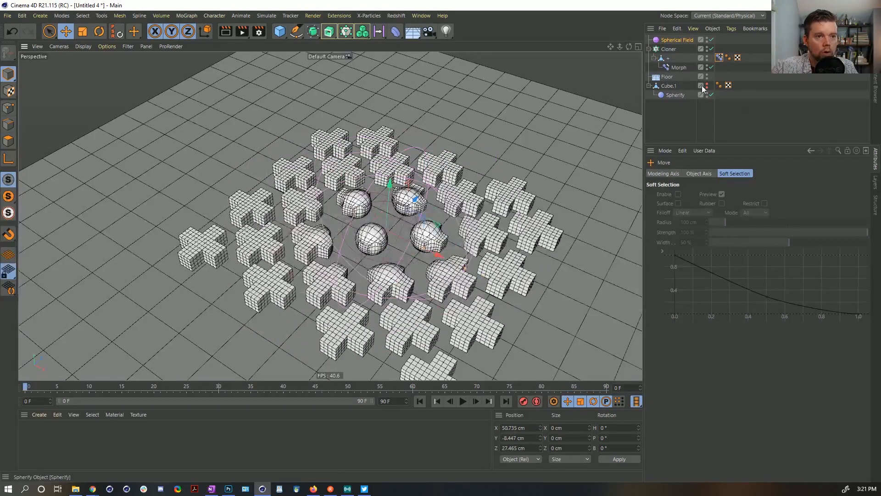
# - Add an Invert modifier layer above the Spherical Field in the Morph deformer's falloff
pyautogui.click(719, 60)
pyautogui.click(681, 68)
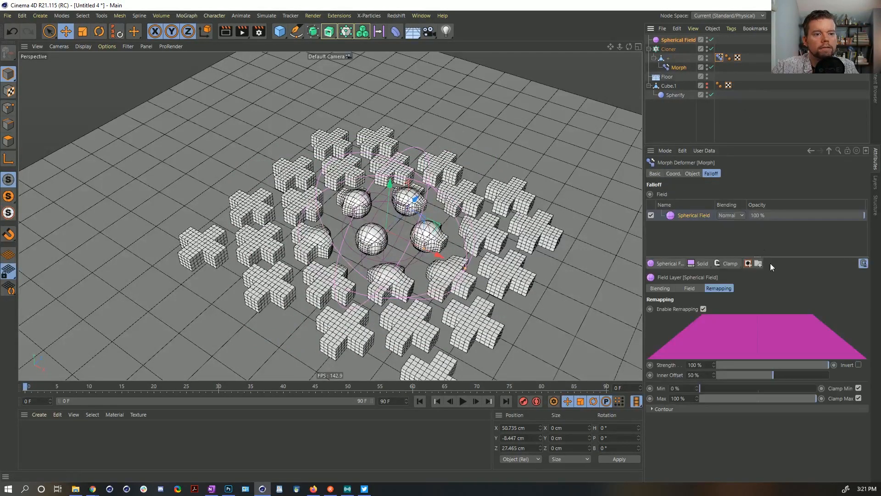
pyautogui.click(747, 263)
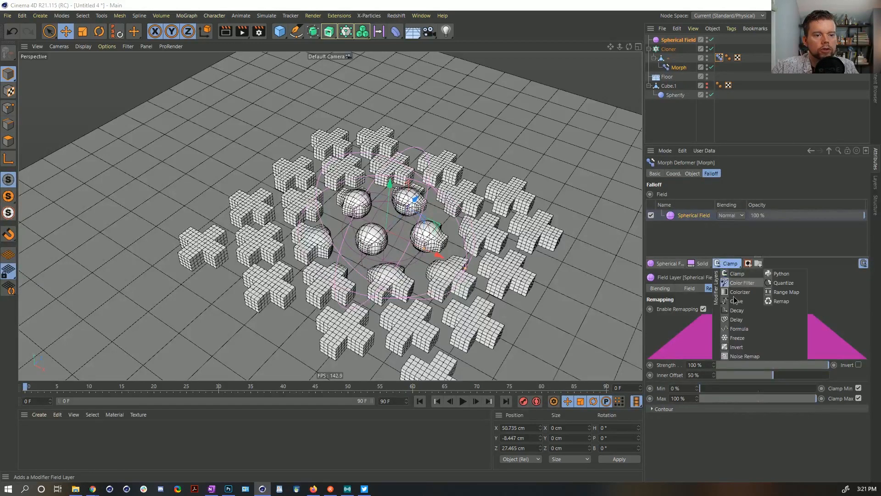
pyautogui.click(719, 340)
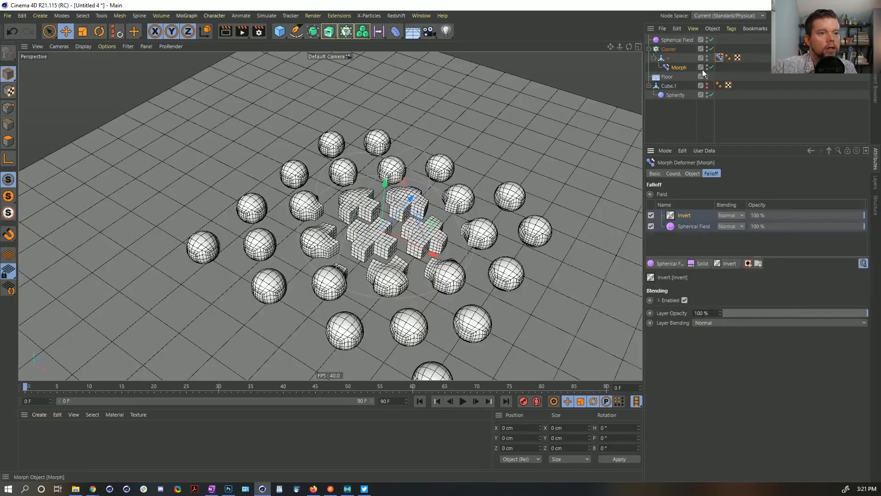
# - Move the Spherical Field across the clones and back to test the inverted morph
pyautogui.click(671, 43)
pyautogui.moveTo(504, 259); pyautogui.dragTo(474, 192)
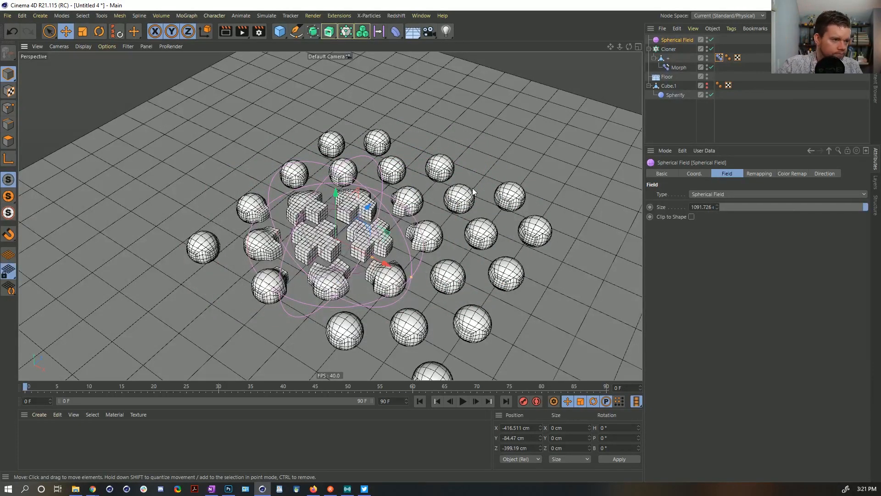
pyautogui.moveTo(384, 234); pyautogui.dragTo(404, 225)
# - Reduce the Cloner's honeycomb array to a Count Width of 3 and a Count Height of 4
pyautogui.click(668, 49)
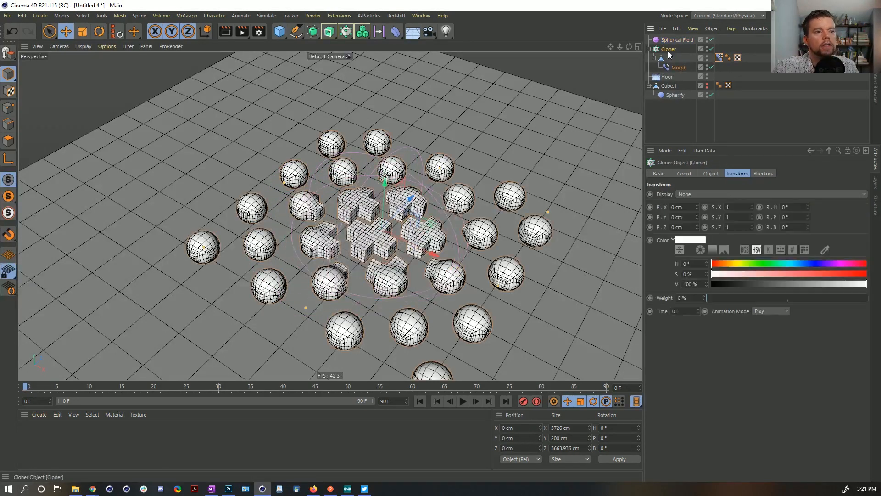
pyautogui.click(711, 174)
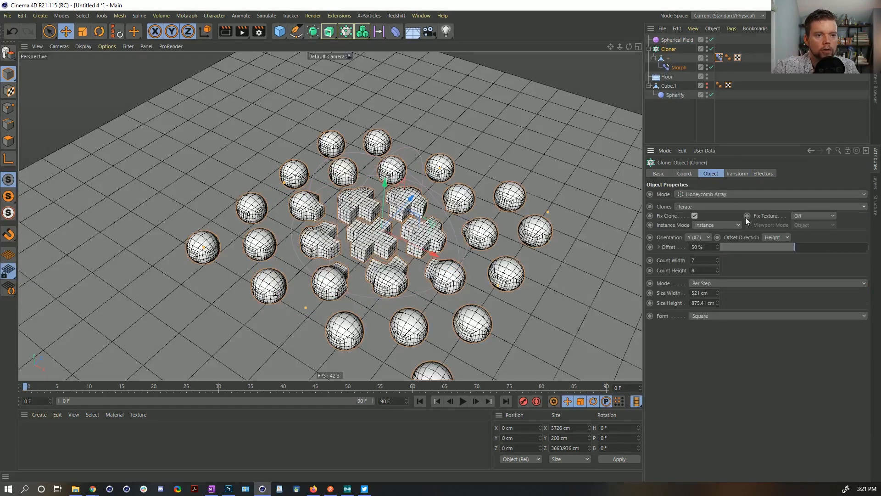
pyautogui.click(717, 262)
pyautogui.click(717, 272)
pyautogui.click(717, 269)
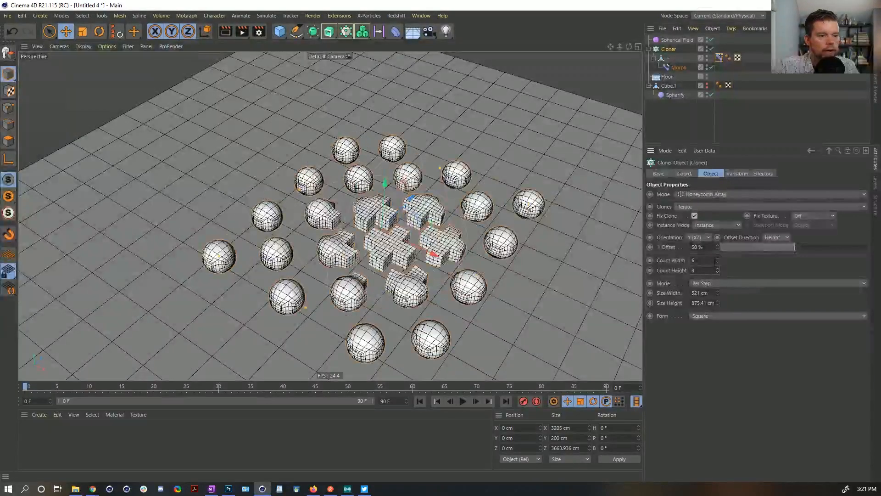
pyautogui.click(717, 262)
pyautogui.click(717, 262)
pyautogui.click(718, 272)
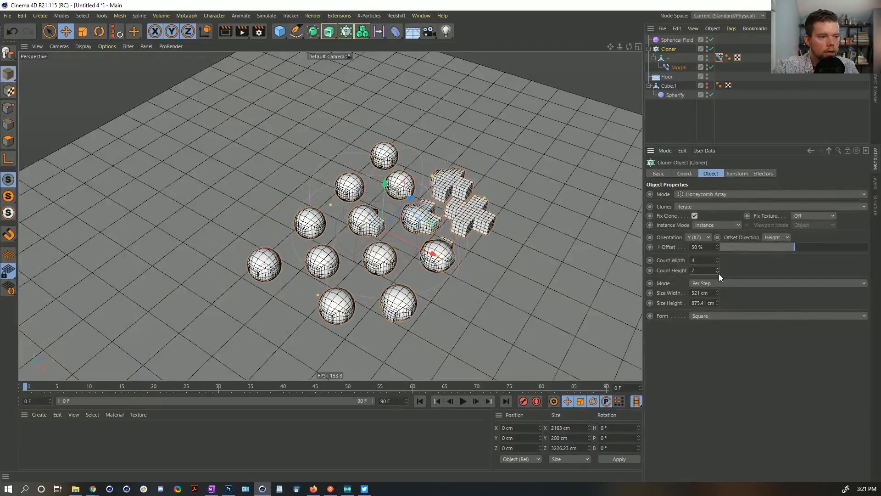
pyautogui.click(718, 272)
pyautogui.click(718, 272)
pyautogui.click(718, 273)
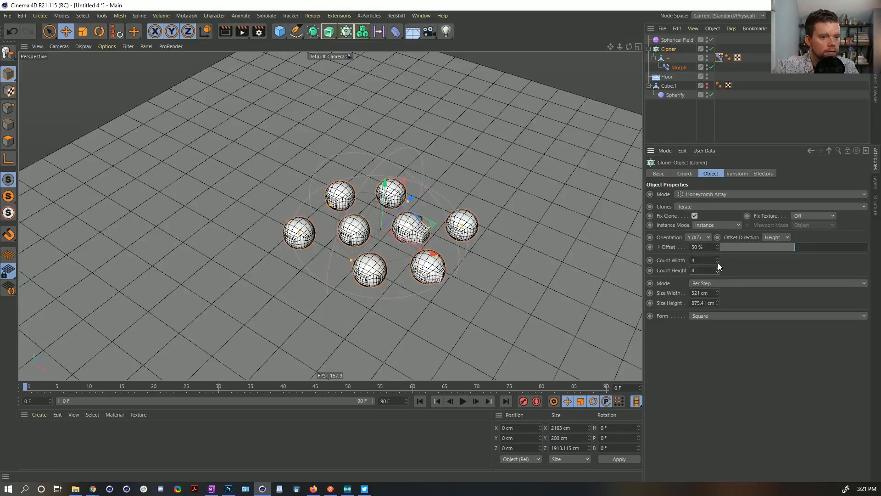
pyautogui.click(717, 262)
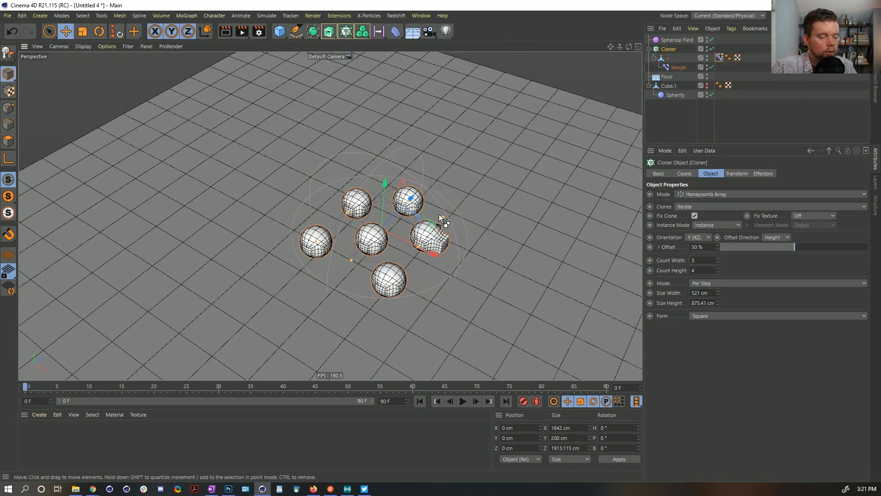
# - Save the scene in the SceneFiles folder as [3a]SoftbodyMorph.c4d
pyautogui.hotkey('ctrl', 's')
pyautogui.click(171, 84)
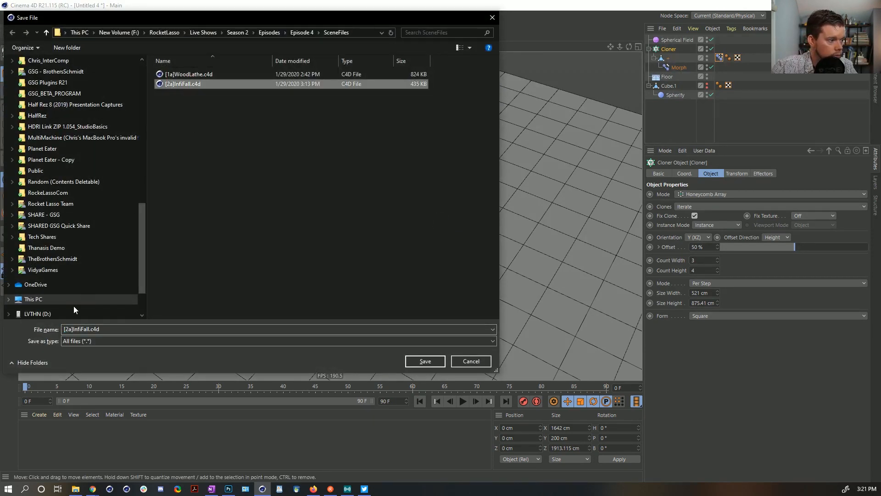
pyautogui.click(69, 329)
pyautogui.press('BackSpace')
pyautogui.write('3')
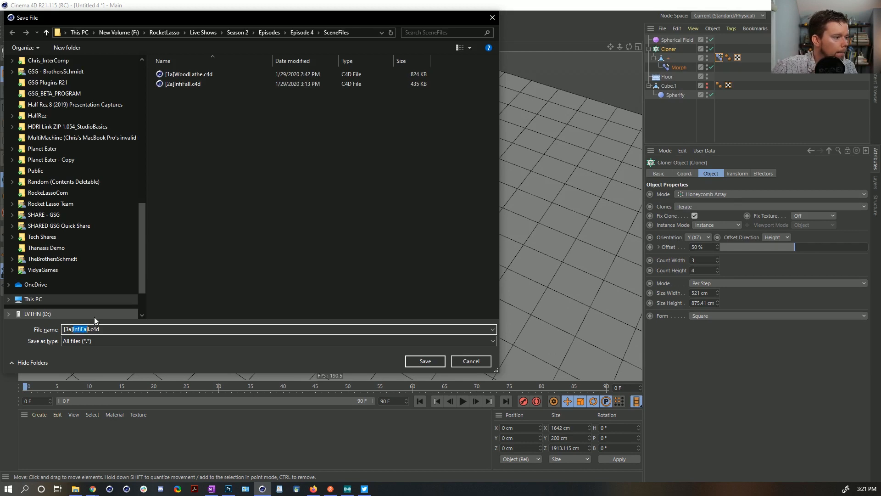
pyautogui.press('BackSpace')
pyautogui.press('BackSpace')
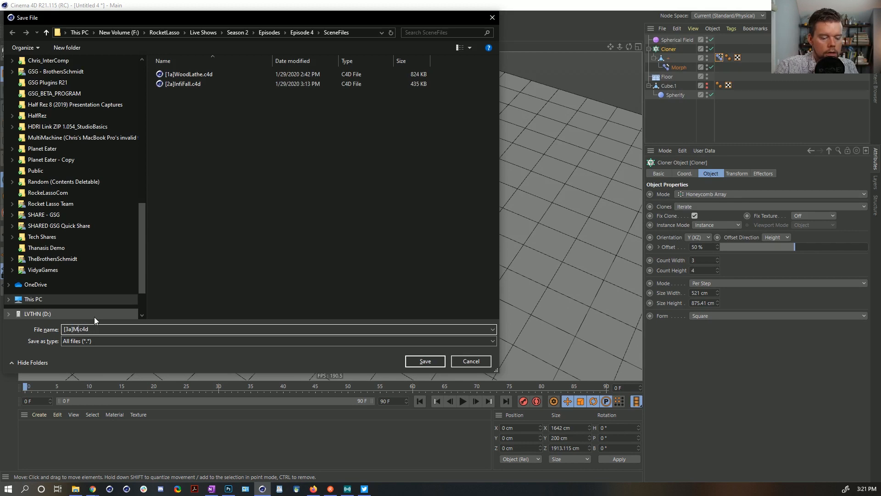
pyautogui.write('SOft')
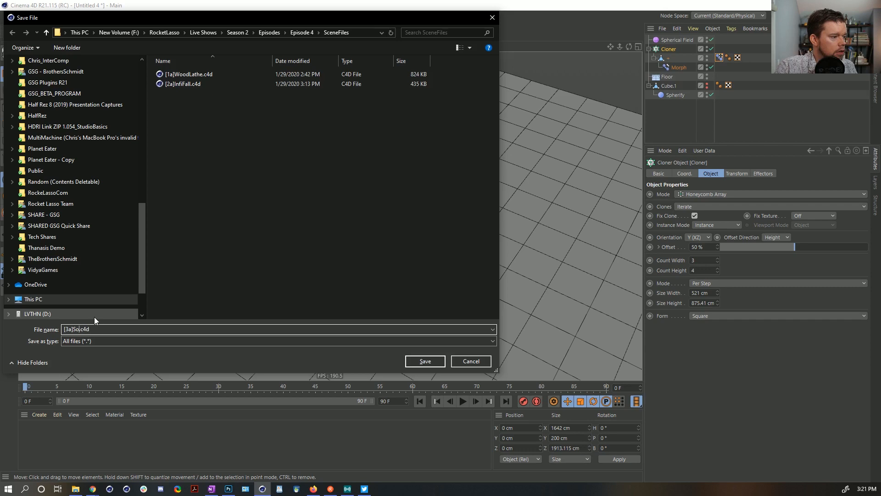
pyautogui.write('bodyMorph')
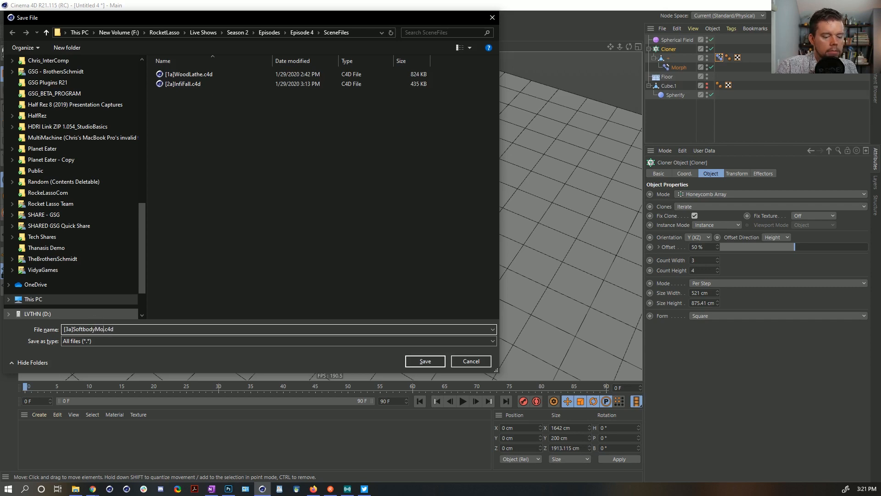
pyautogui.press('Return')
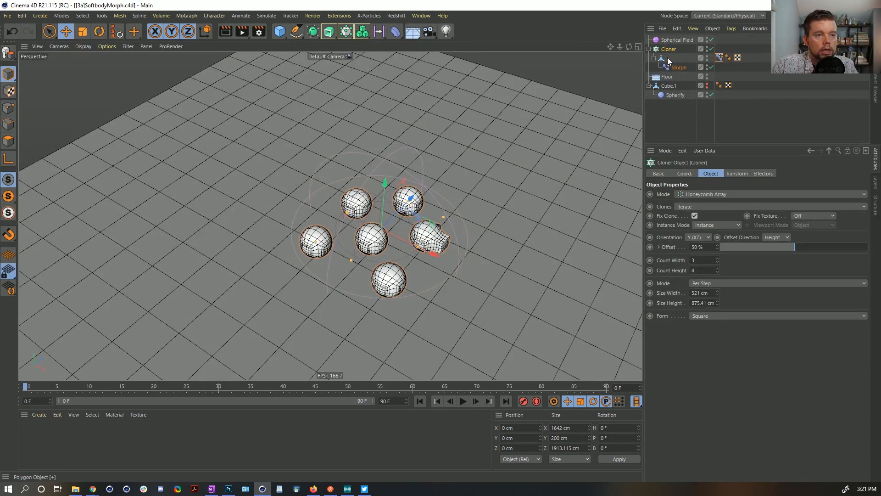
# - Add a Soft Body simulation tag to the "+" mesh inside the Cloner
pyautogui.rightClick(668, 57)
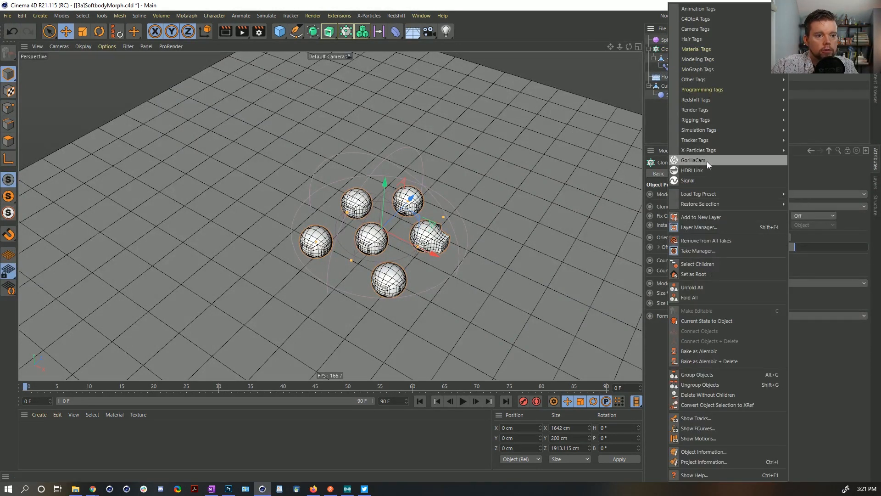
pyautogui.moveTo(703, 130)
pyautogui.click(826, 142)
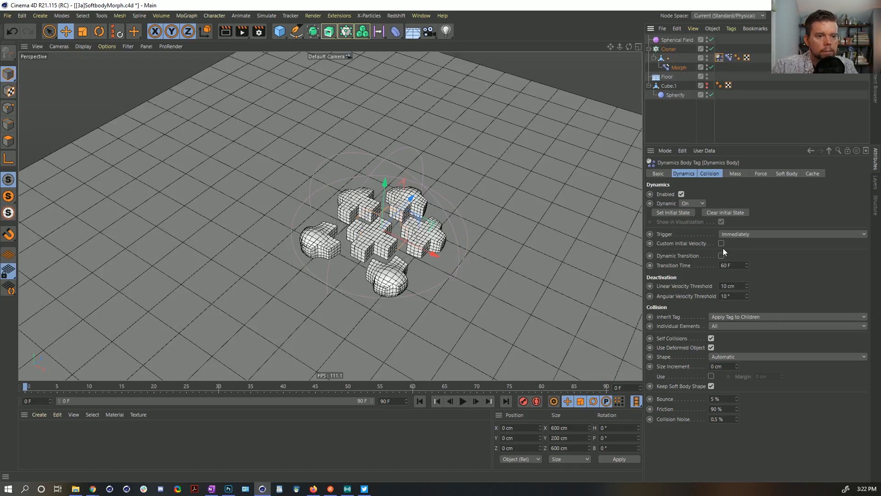
# - Set the soft body tag's Linear and Angular Velocity Thresholds to 0 and disable Self Collisions
pyautogui.moveTo(735, 286); pyautogui.dragTo(721, 289)
pyautogui.write('0')
pyautogui.press('Tab')
pyautogui.write('0')
pyautogui.press('Return')
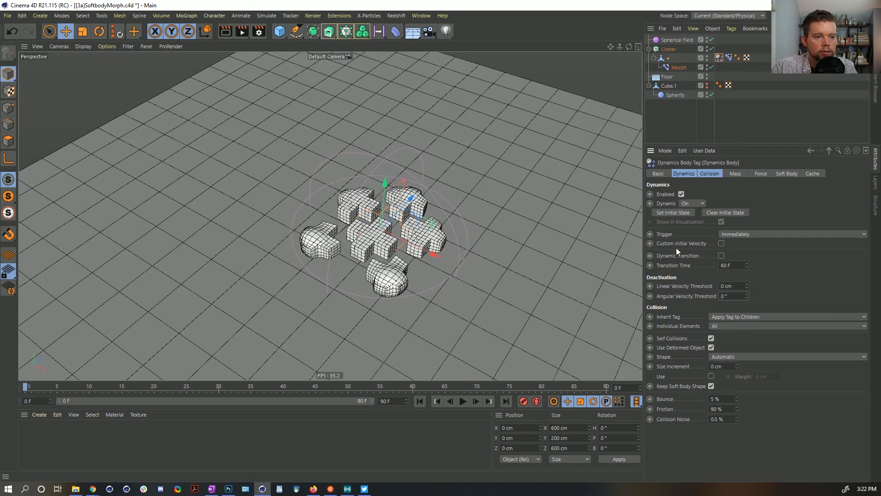
pyautogui.click(709, 173)
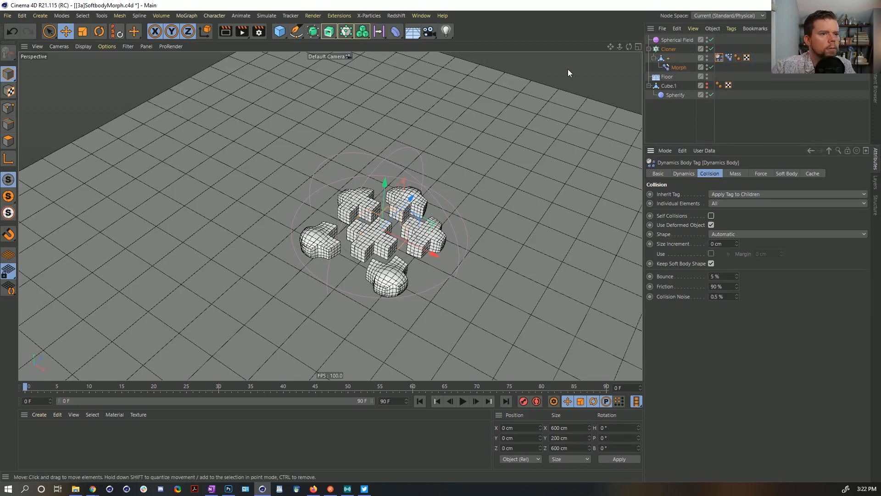
# - Give the Floor a non-dynamic collider Dynamics Body tag and collapse the Cube.1 hierarchy
pyautogui.keyDown('ctrl'); pyautogui.moveTo(718, 59); pyautogui.dragTo(720, 76); pyautogui.keyUp('ctrl')
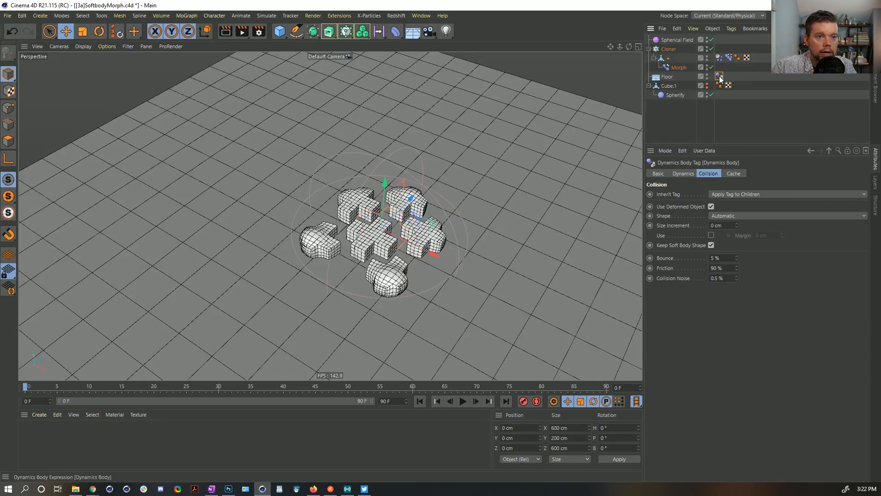
pyautogui.click(649, 86)
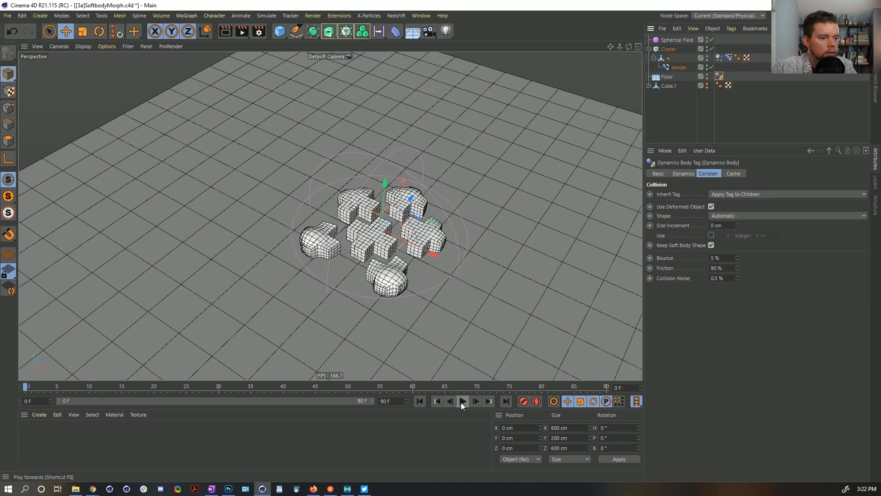
# - Play the simulation while moving the Spherical Field over the clones, ending near X -493 cm, Z -431 cm, and rewind to the first frame
pyautogui.click(461, 402)
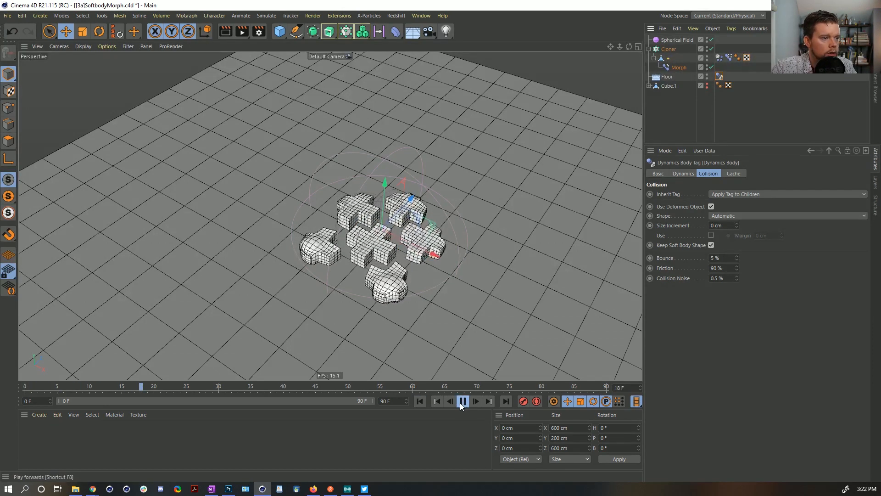
pyautogui.click(675, 40)
pyautogui.moveTo(439, 227); pyautogui.dragTo(386, 243)
pyautogui.hotkey('ctrl', 'z')
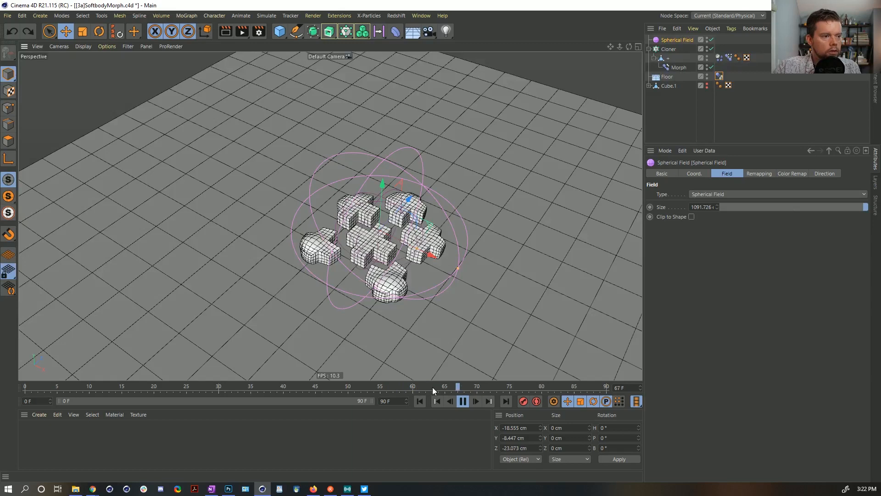
pyautogui.moveTo(445, 285); pyautogui.dragTo(474, 312)
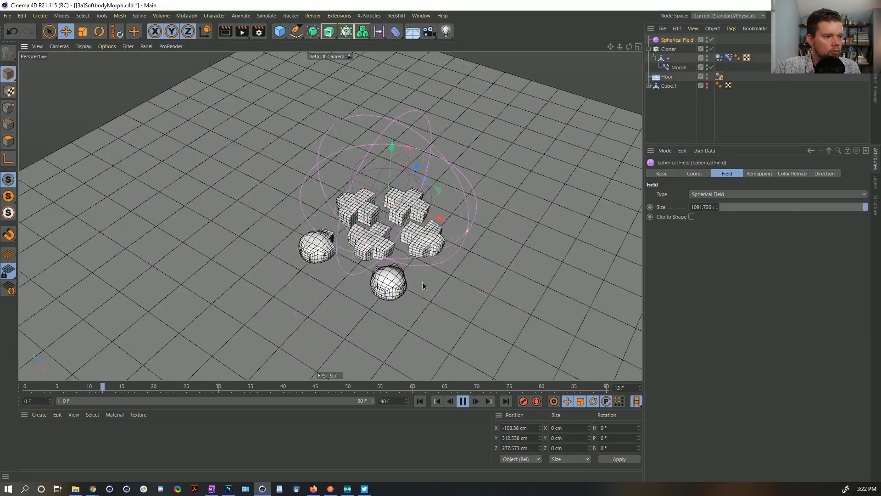
pyautogui.moveTo(422, 283); pyautogui.dragTo(359, 325)
pyautogui.click(463, 401)
pyautogui.click(419, 400)
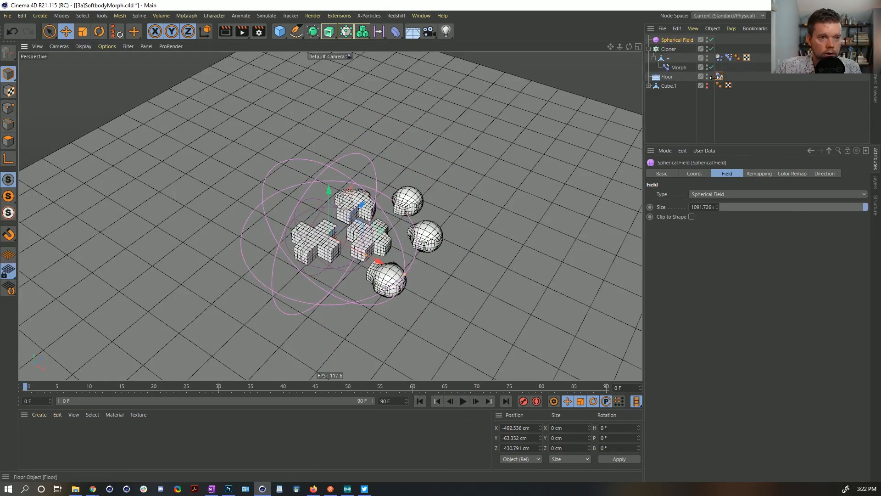
# - Set the "+" mesh's soft body Rest Length to 200% and play the simulation
pyautogui.click(719, 58)
pyautogui.click(760, 174)
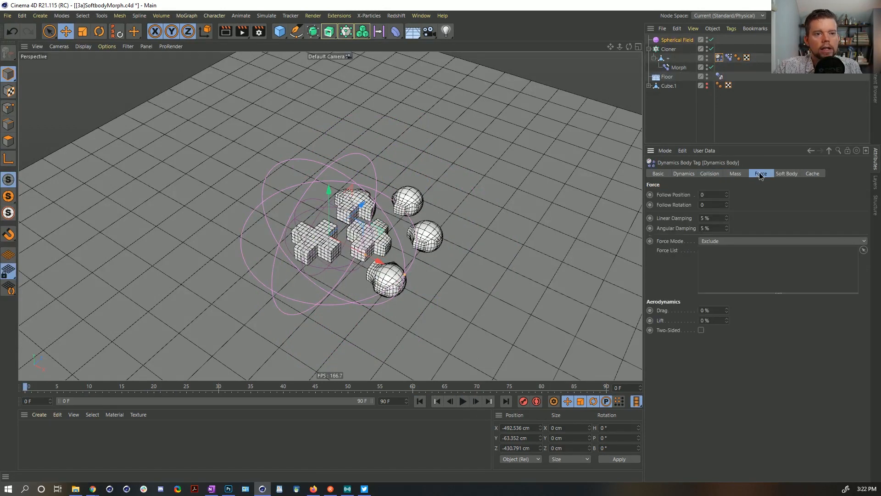
pyautogui.click(777, 173)
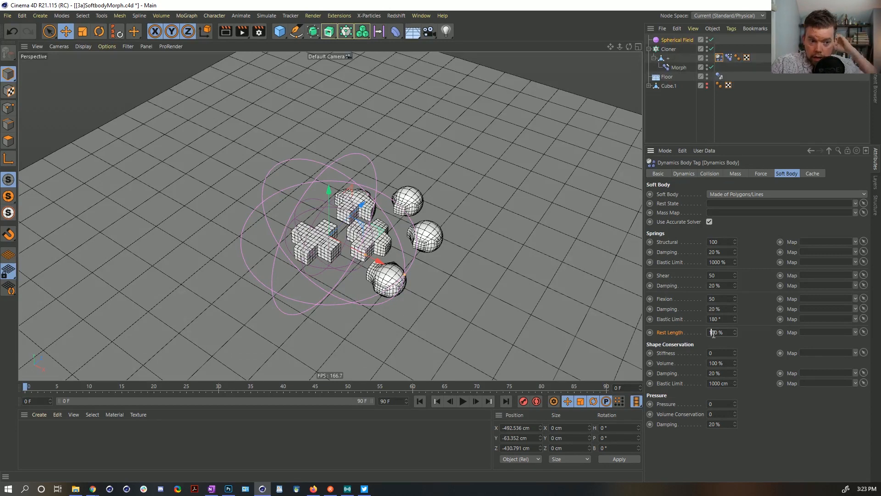
pyautogui.write('2')
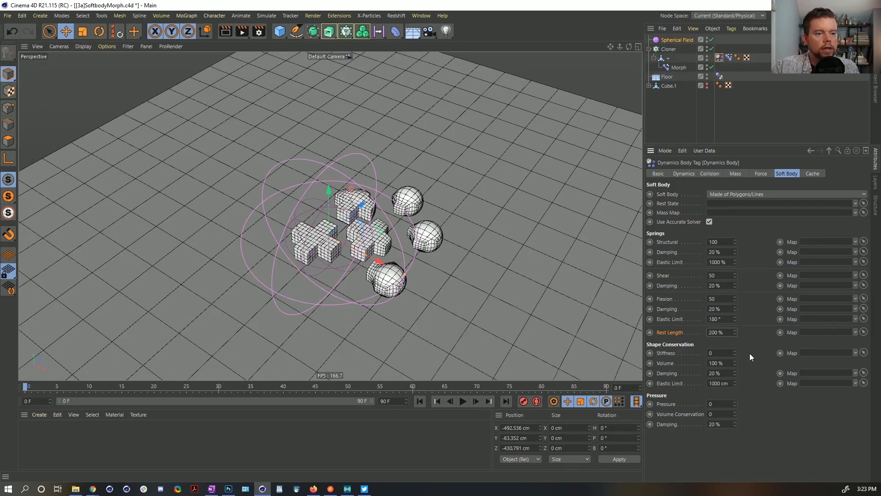
pyautogui.click(463, 401)
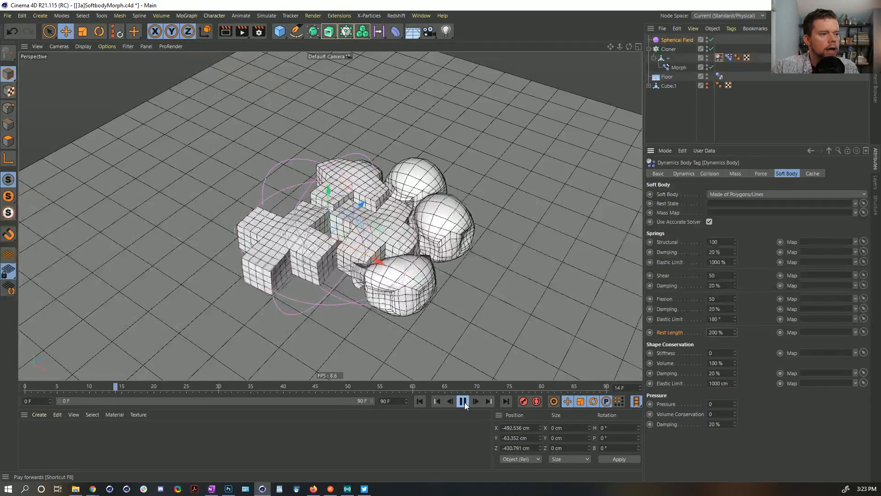
# - Replay the soft body simulation from the first frame and rewind it
pyautogui.click(463, 401)
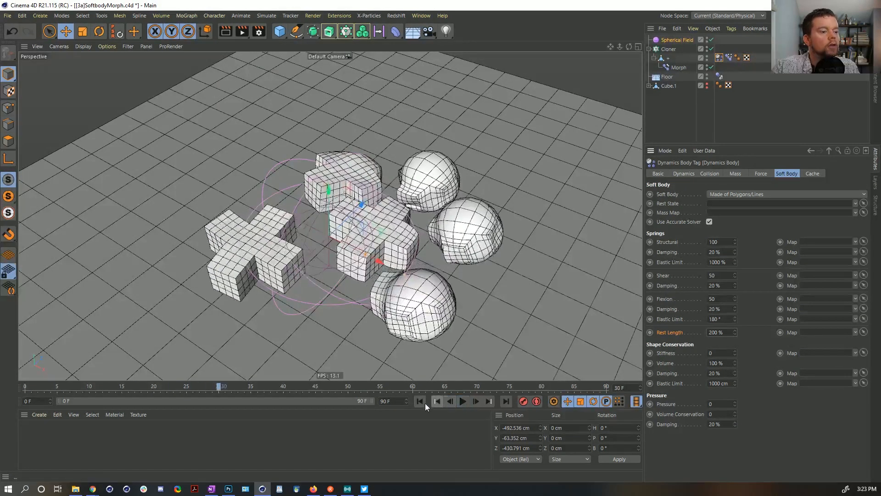
pyautogui.click(419, 401)
pyautogui.click(463, 402)
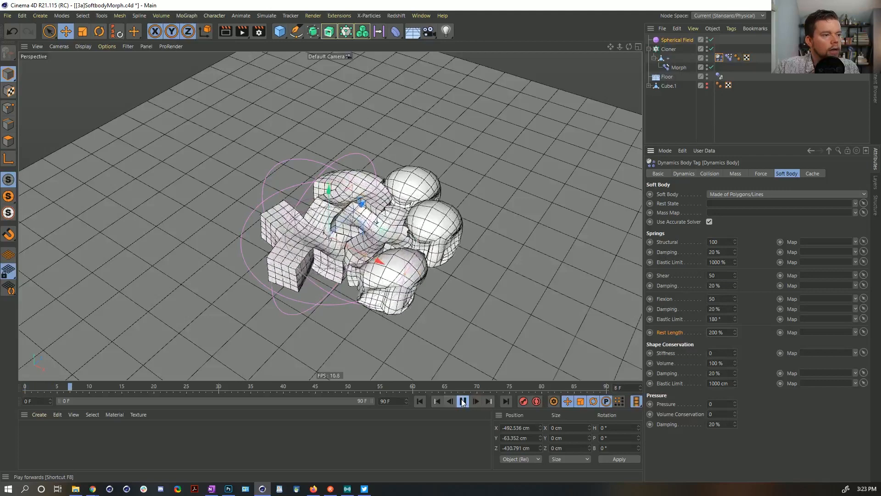
pyautogui.click(462, 402)
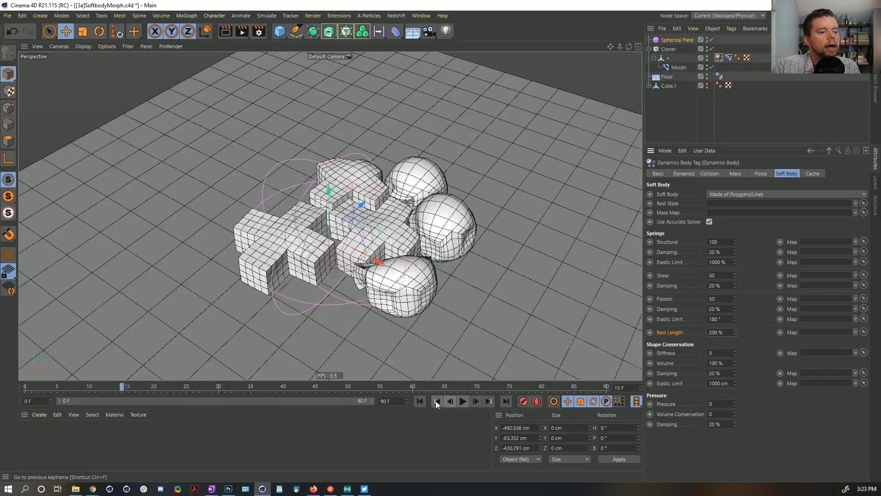
pyautogui.click(420, 401)
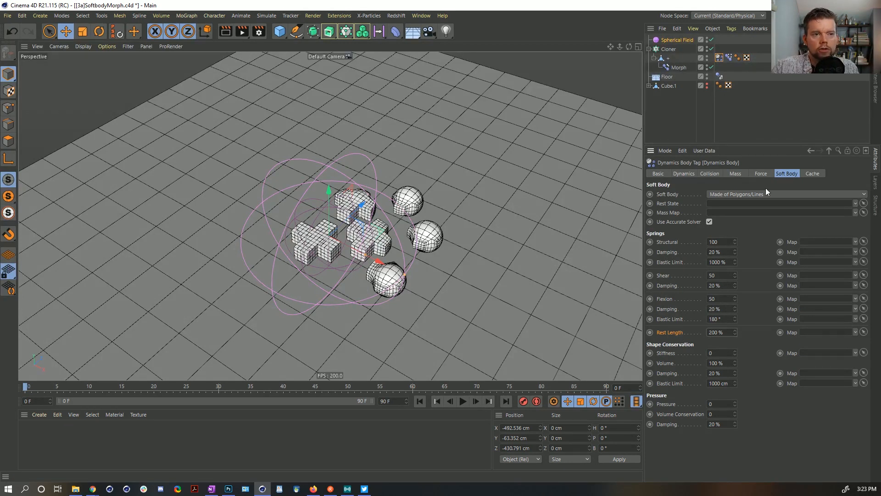
# - Create a vertex map on the "+" mesh by setting a vertex weight in point mode
pyautogui.click(666, 59)
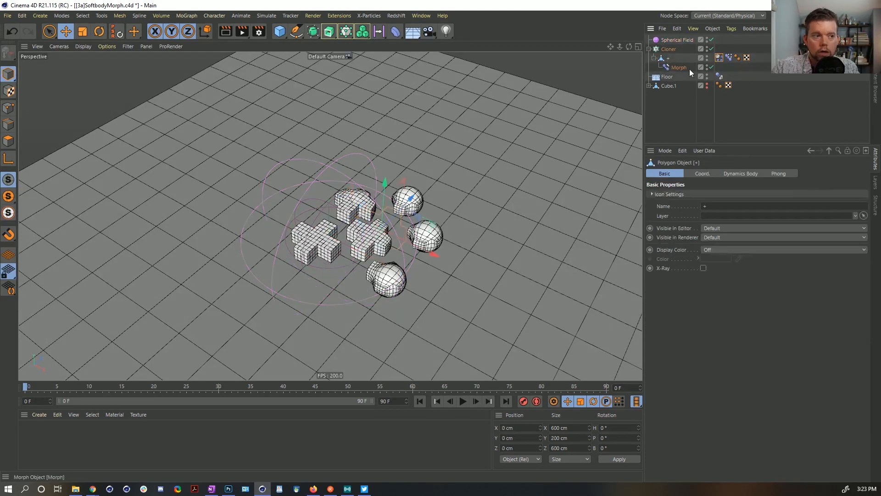
pyautogui.click(8, 108)
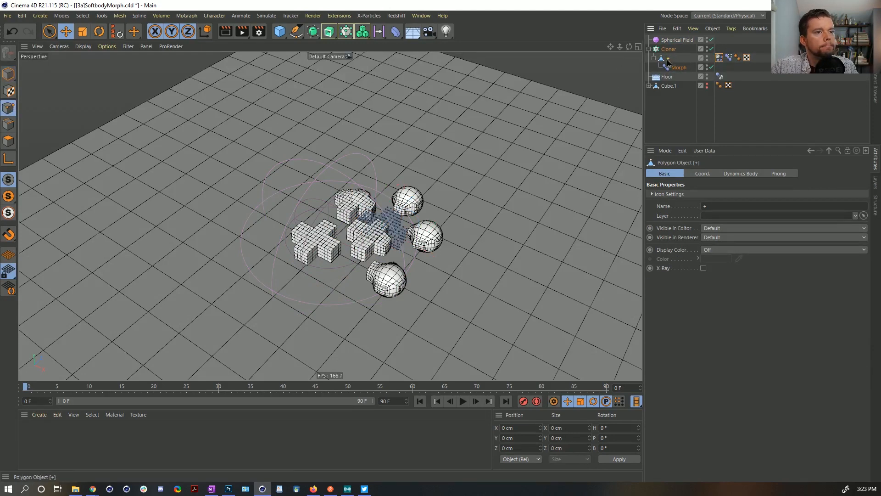
pyautogui.click(44, 17)
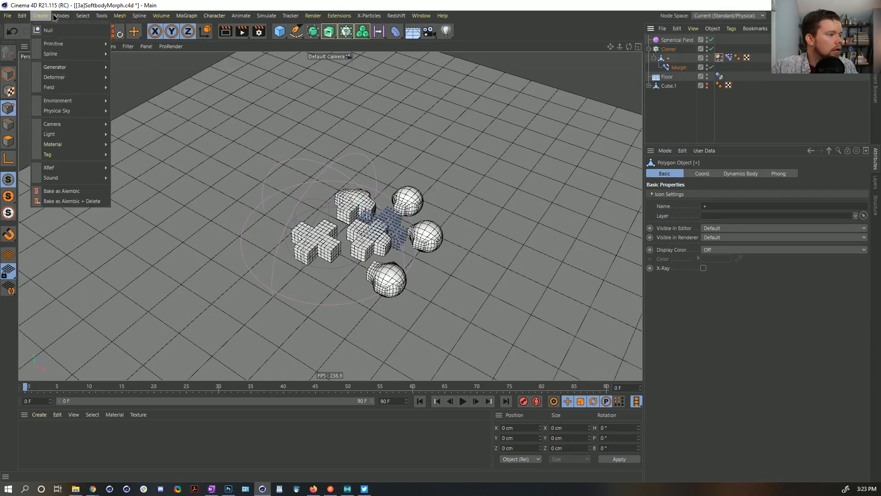
pyautogui.moveTo(91, 18)
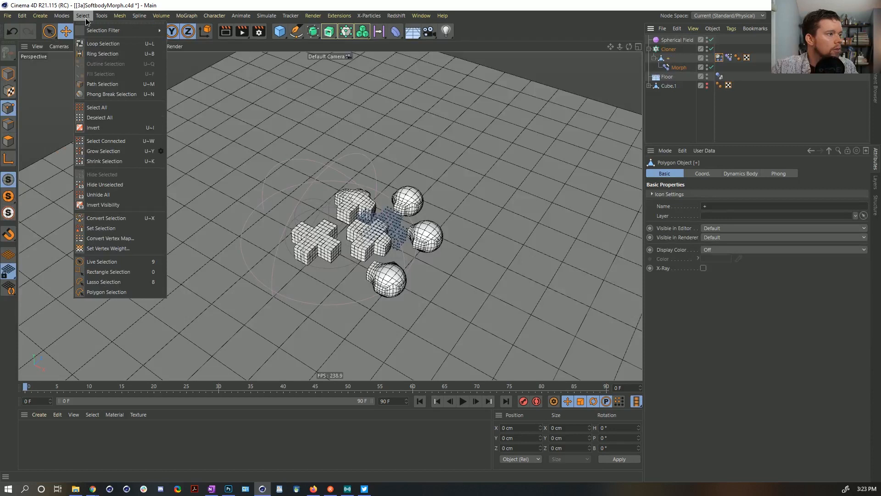
pyautogui.click(120, 248)
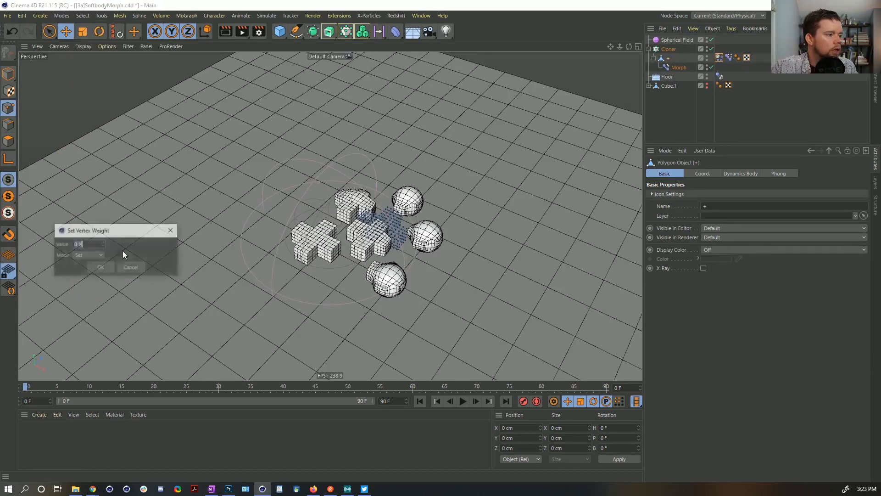
pyautogui.click(102, 267)
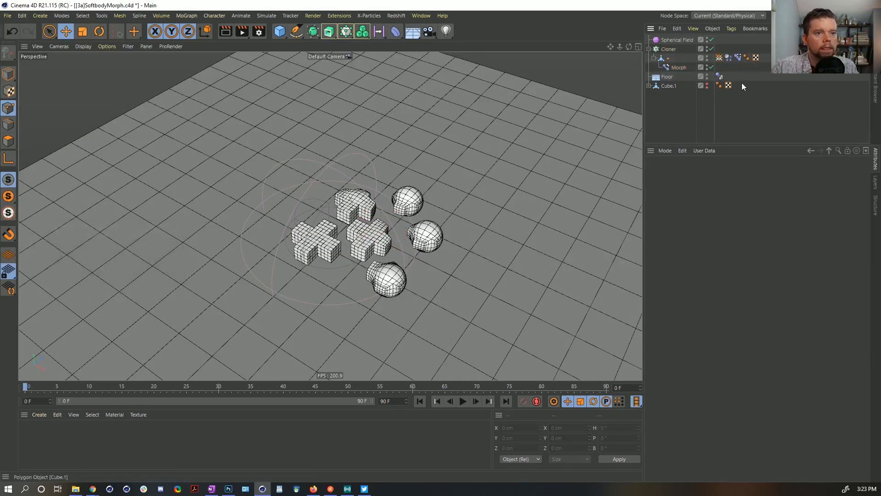
# - Assign the "+" mesh's Vertex Map as the map for the soft body's Rest Length and test the simulation briefly
pyautogui.click(719, 58)
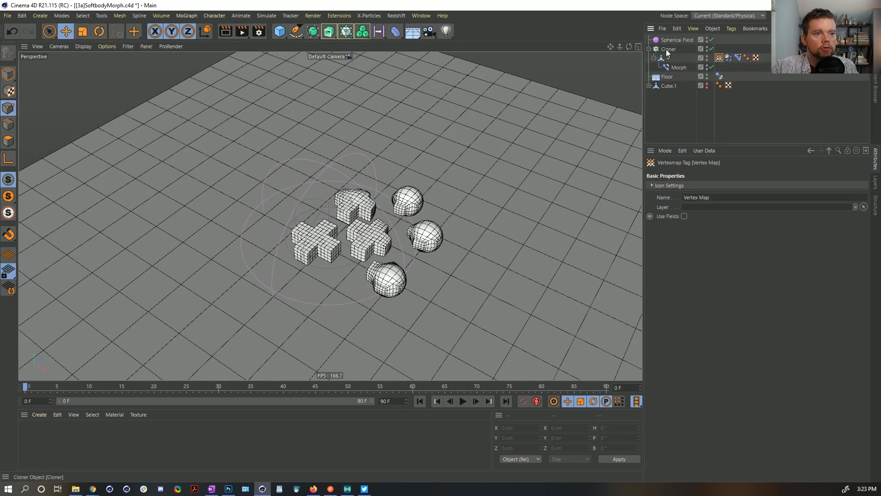
pyautogui.click(666, 50)
pyautogui.click(728, 58)
pyautogui.moveTo(719, 57); pyautogui.dragTo(823, 331)
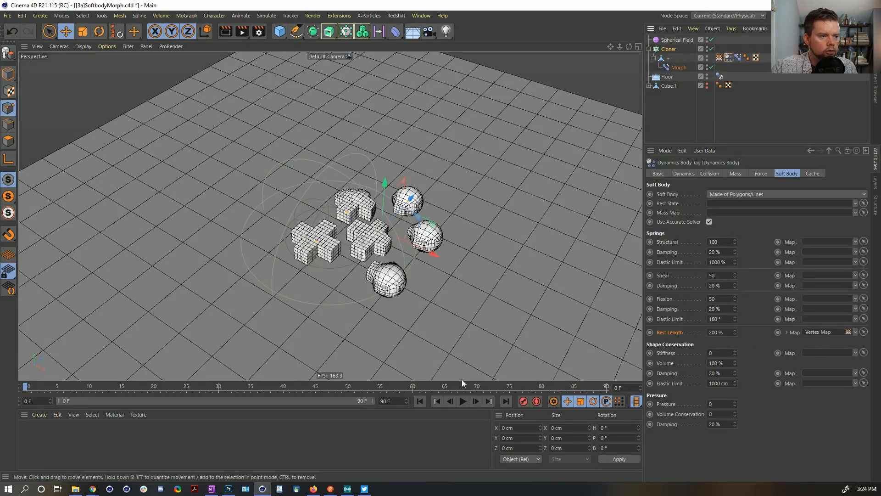
pyautogui.click(462, 401)
pyautogui.click(462, 401)
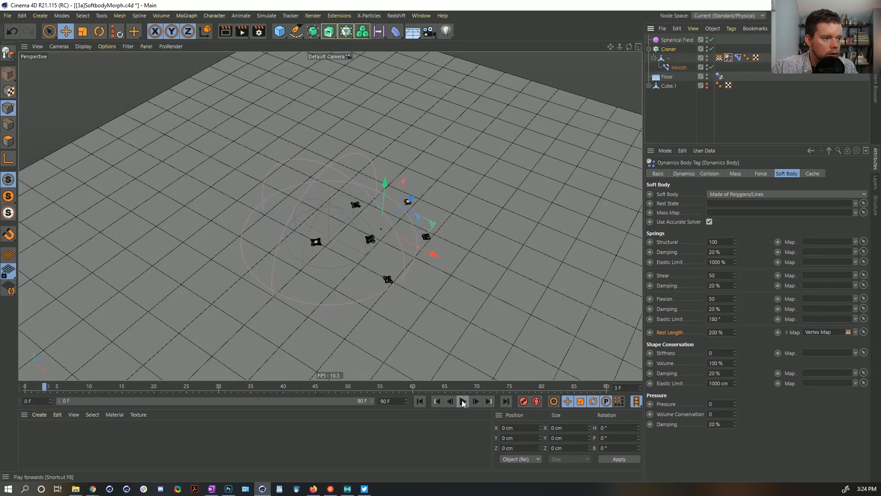
pyautogui.click(421, 401)
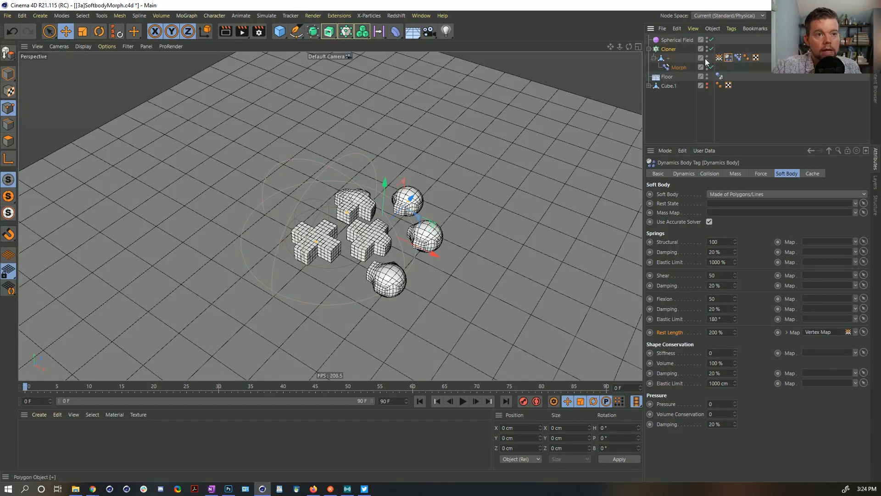
# - Enable fields on the Vertex Map tag and replace its Freeze layer with the Spherical Field
pyautogui.click(719, 58)
pyautogui.click(687, 215)
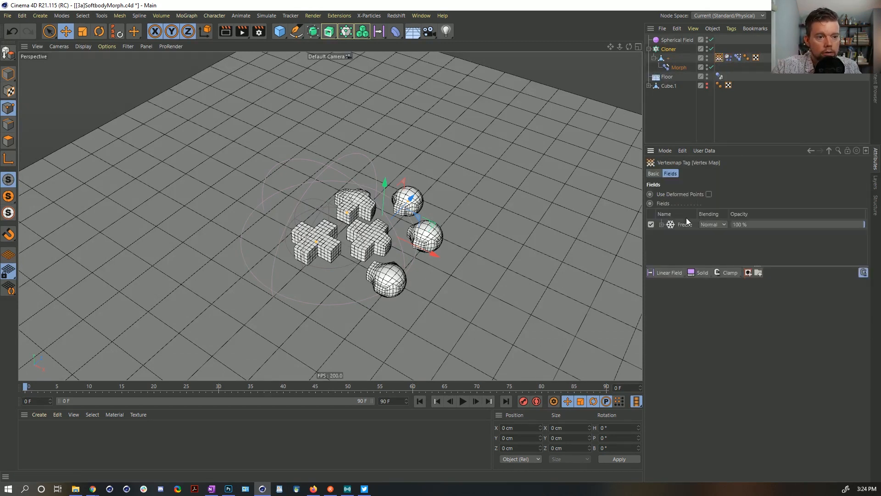
pyautogui.click(687, 224)
pyautogui.press('Delete')
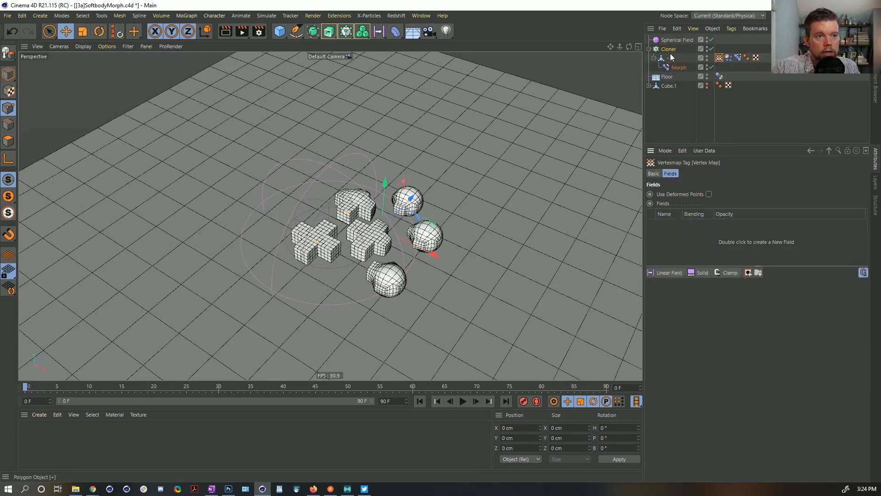
pyautogui.moveTo(676, 41); pyautogui.dragTo(673, 239)
pyautogui.click(688, 224)
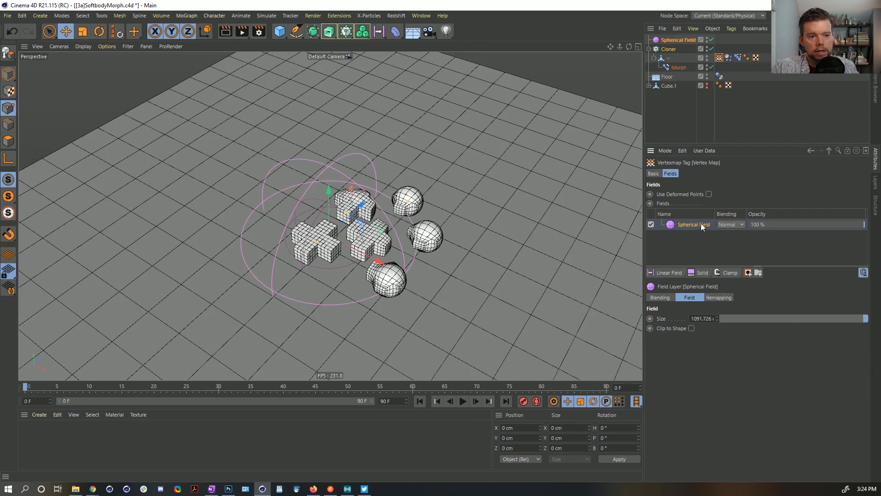
# - Add a Range Map modifier above the Spherical Field in the vertex map and set its Min Output to 50%
pyautogui.click(738, 274)
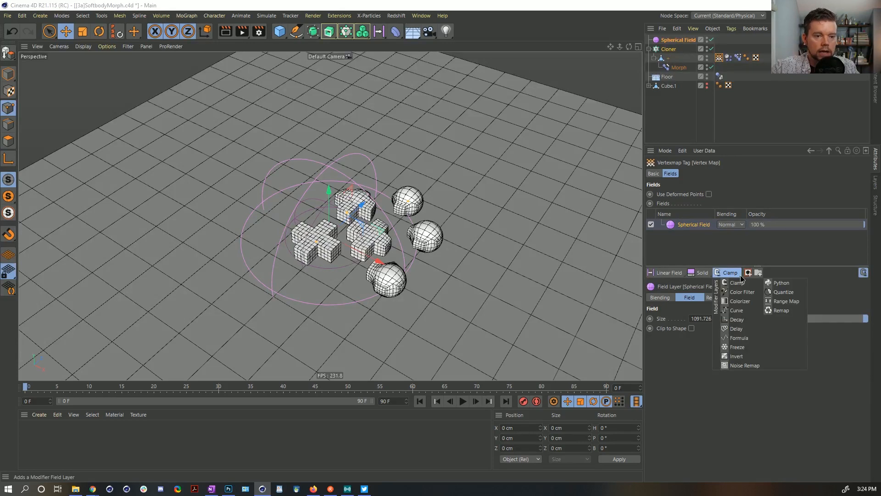
pyautogui.click(781, 301)
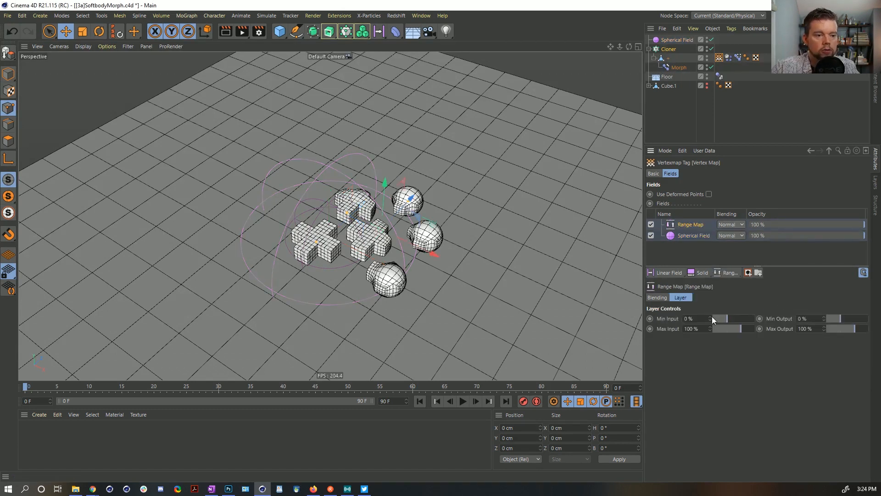
pyautogui.click(689, 319)
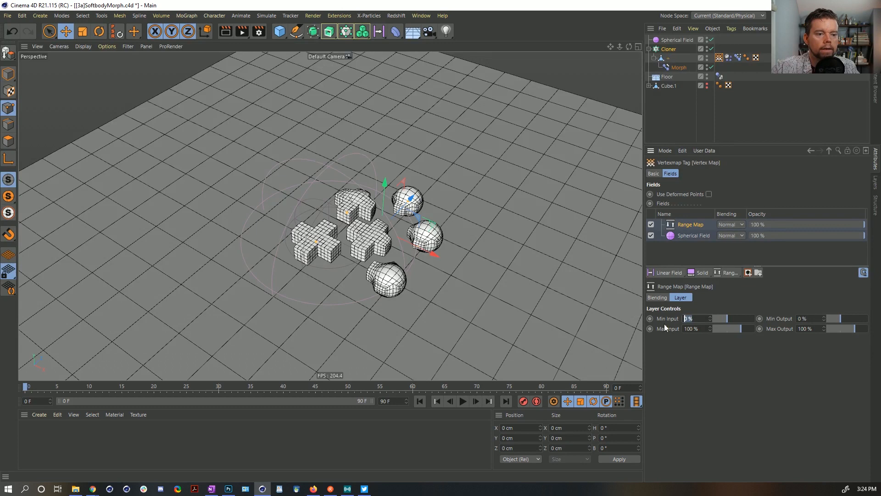
pyautogui.click(812, 318)
pyautogui.write('50')
pyautogui.press('Return')
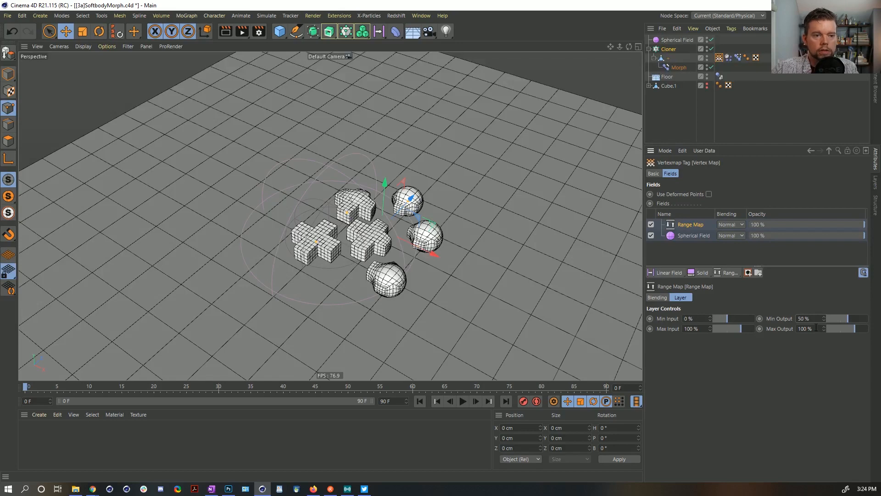
# - Play the simulation while moving the Spherical Field across the clones, and rewind to the first frame
pyautogui.click(463, 401)
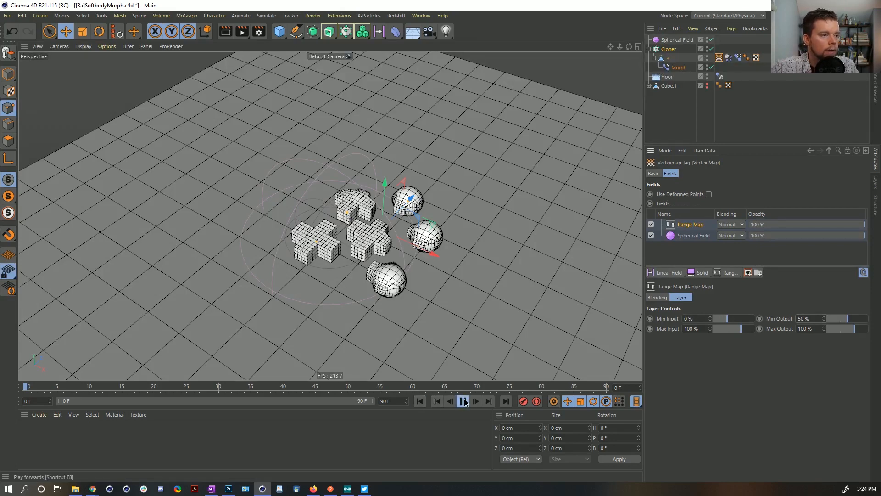
pyautogui.click(464, 399)
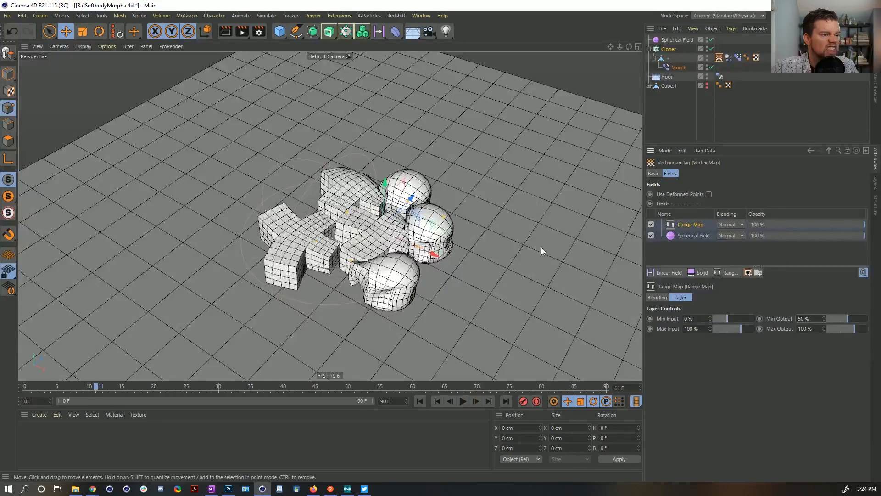
pyautogui.click(678, 40)
pyautogui.press('e')
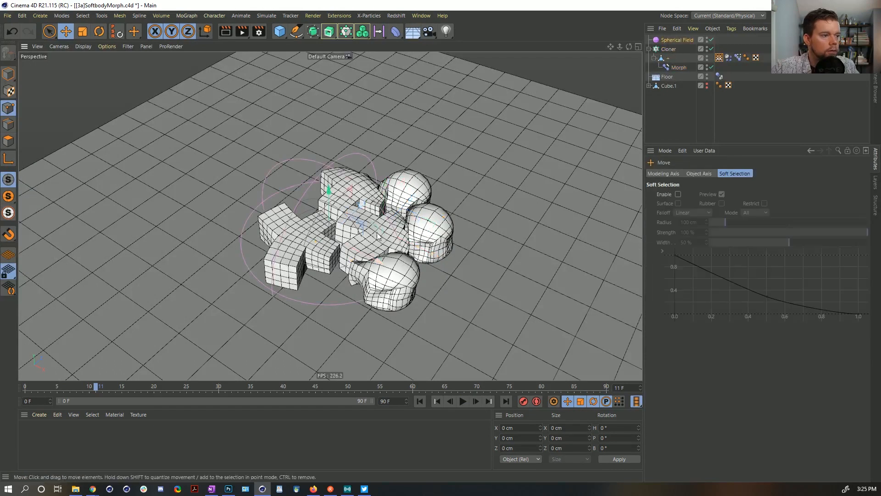
pyautogui.click(463, 401)
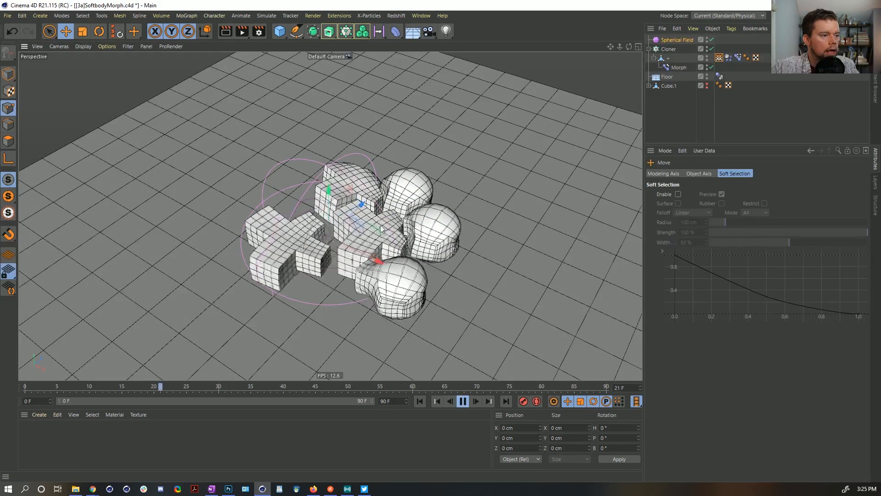
pyautogui.moveTo(390, 231); pyautogui.dragTo(410, 234)
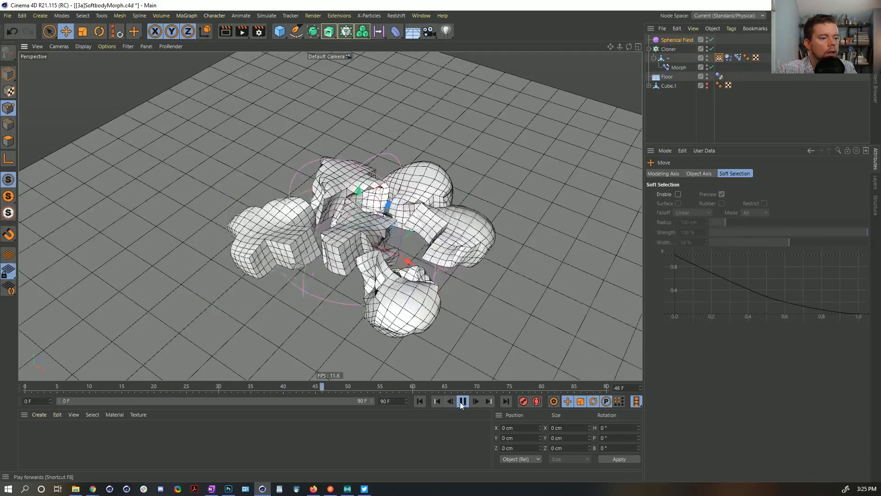
pyautogui.click(462, 401)
pyautogui.click(419, 401)
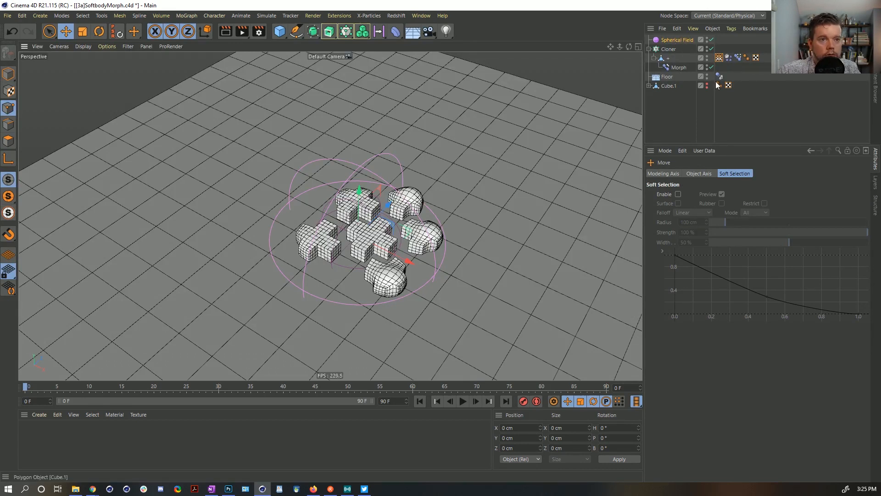
# - Set the "+" mesh's soft body Pressure to 55 and play a few frames
pyautogui.click(729, 58)
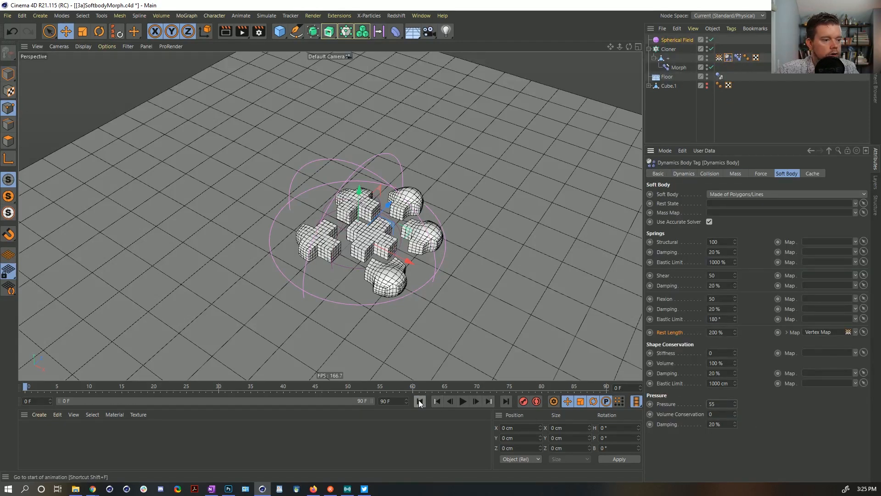
pyautogui.click(462, 400)
pyautogui.click(463, 401)
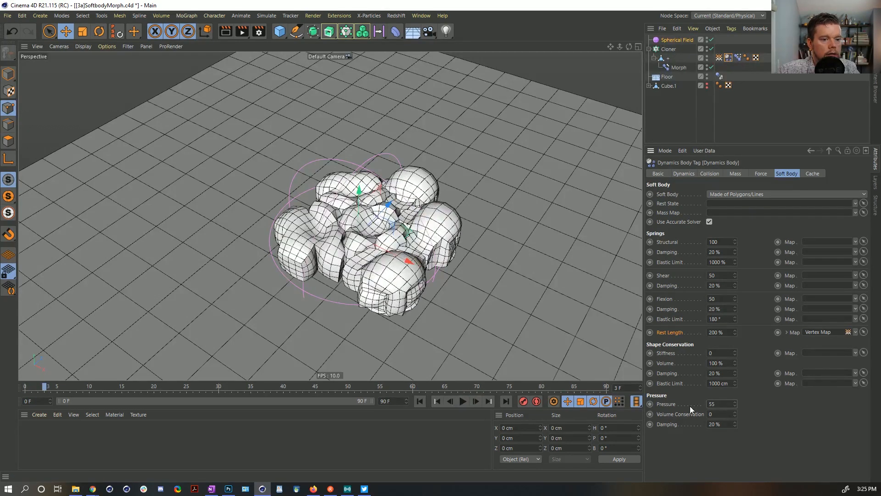
# - Set the soft body Pressure to 25 and test the simulation while moving the Spherical Field back over the cross clones
pyautogui.click(420, 400)
pyautogui.click(462, 400)
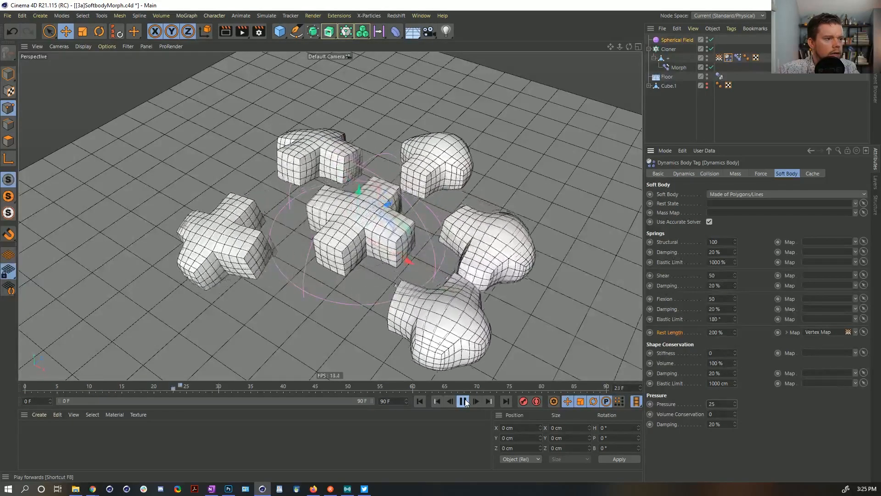
pyautogui.click(672, 40)
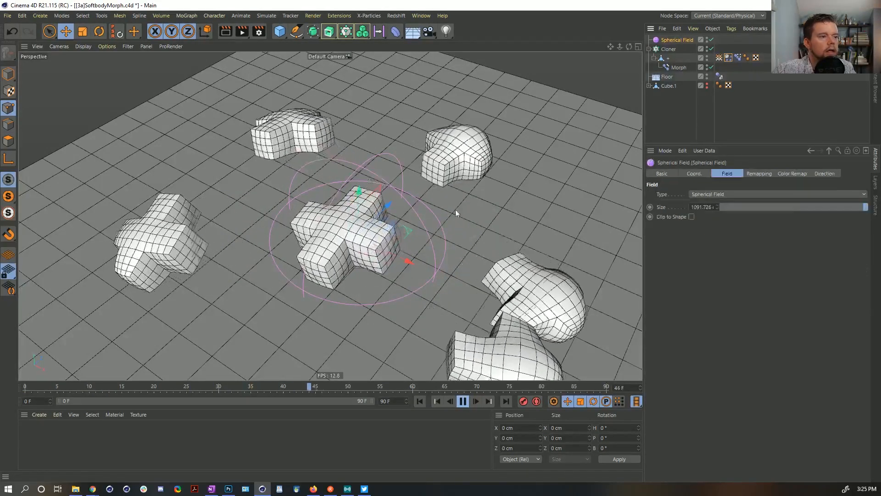
pyautogui.moveTo(390, 230); pyautogui.dragTo(374, 239)
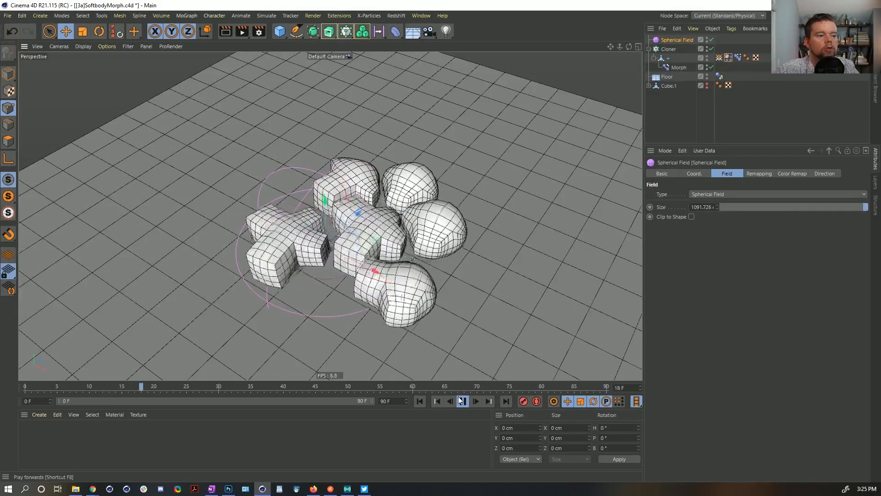
pyautogui.click(420, 401)
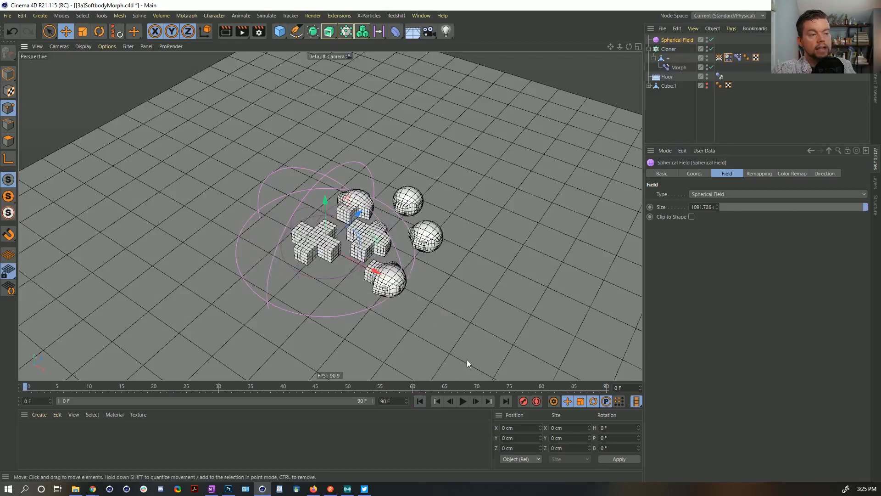
# - Check the BUCK BBC2 reference in Chrome and return to the soft body tag's settings in Cinema 4D
pyautogui.hotkey('alt', 'Tab')
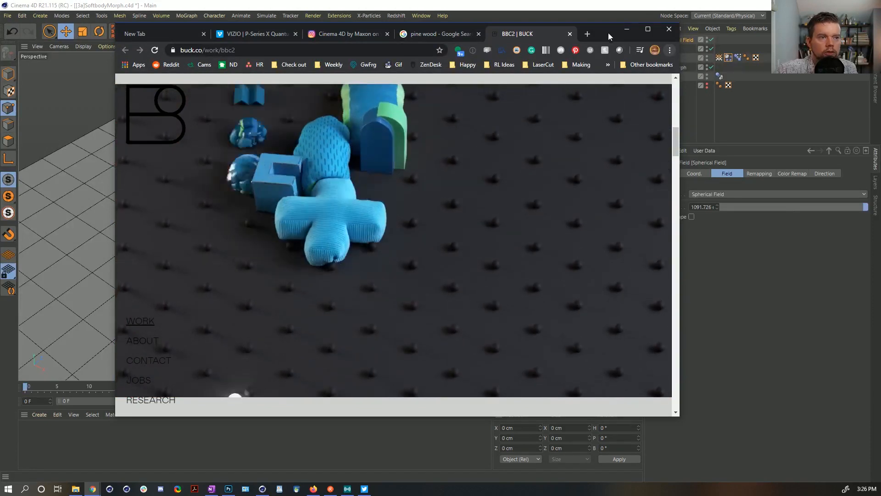
pyautogui.click(609, 14)
pyautogui.click(728, 58)
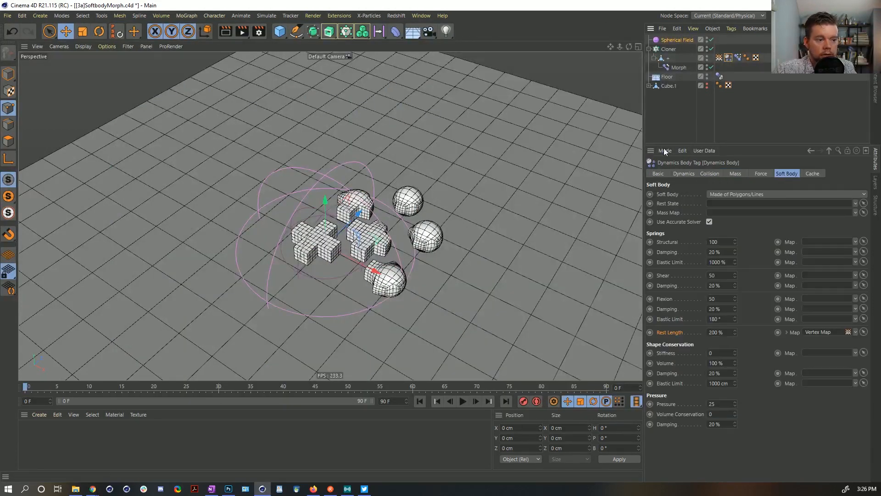
# - Play the simulation while moving the Spherical Field over the clones, and check the BUCK BBC2 reference in Chrome
pyautogui.click(757, 173)
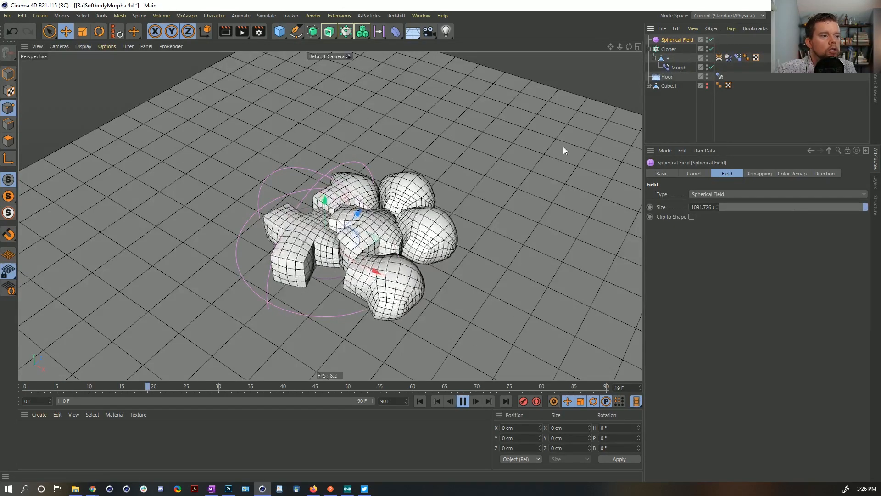
pyautogui.moveTo(383, 247); pyautogui.dragTo(437, 232)
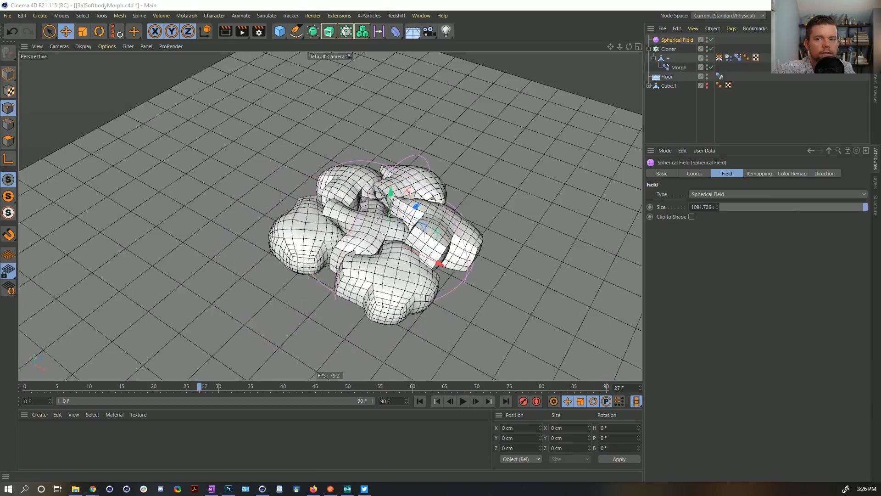
pyautogui.hotkey('alt', 'Tab')
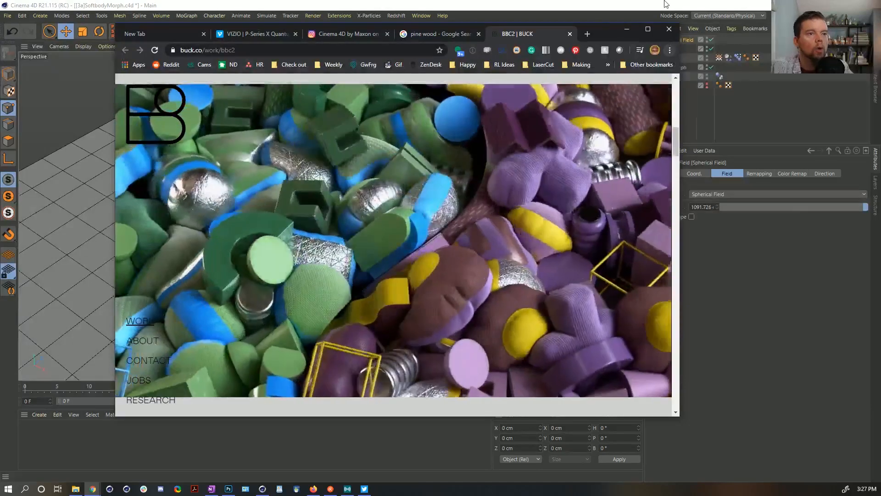
pyautogui.click(637, 10)
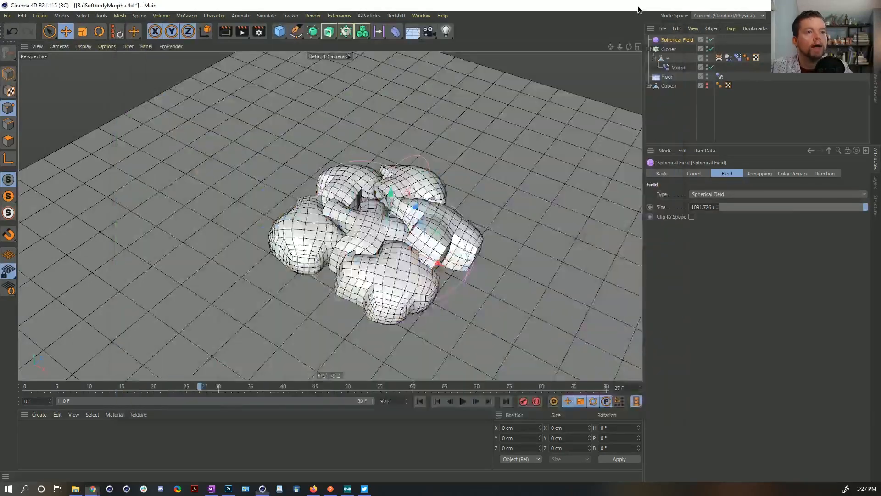
# - Replay the simulation from the first frame while moving the Spherical Field across the clones and back
pyautogui.click(420, 402)
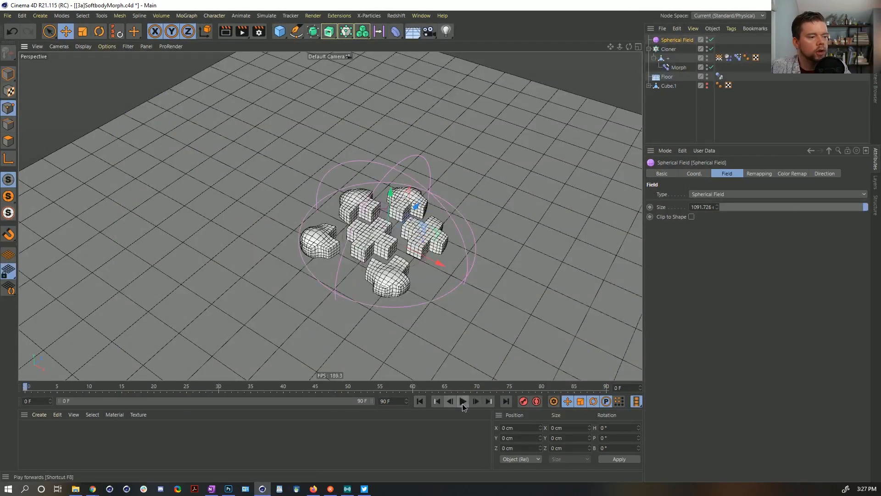
pyautogui.click(462, 401)
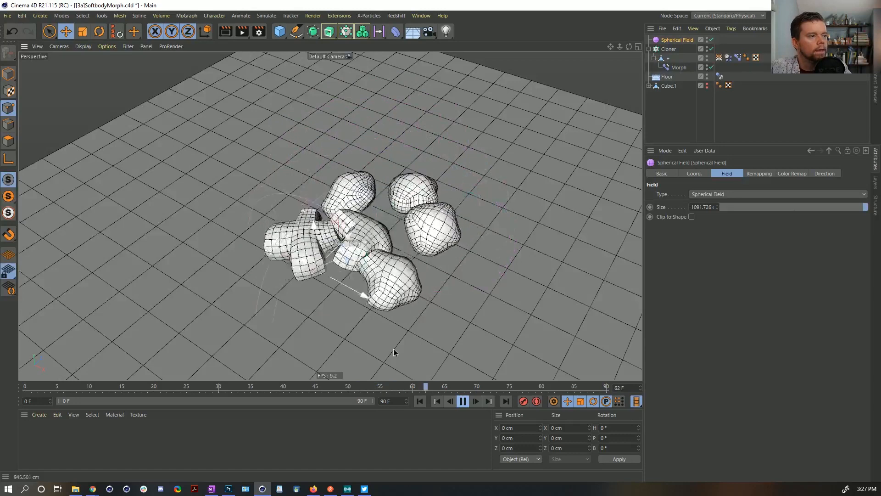
pyautogui.moveTo(388, 299); pyautogui.dragTo(147, 317)
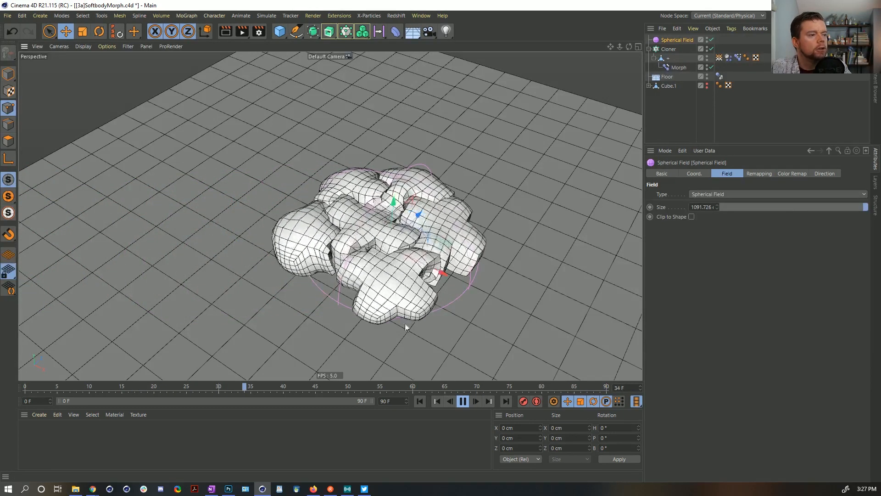
# - Examine the Collision settings of the "+" mesh's Dynamics Body tag, including Self Collisions
pyautogui.click(677, 68)
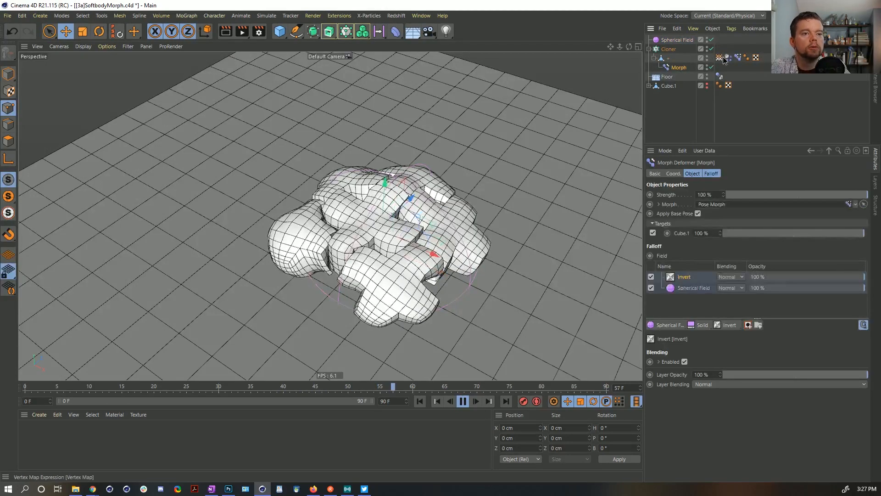
pyautogui.click(727, 58)
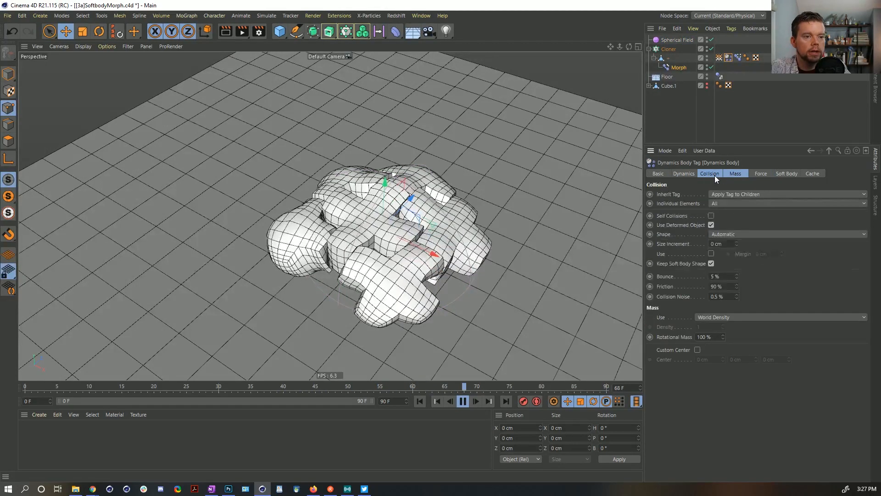
pyautogui.click(715, 175)
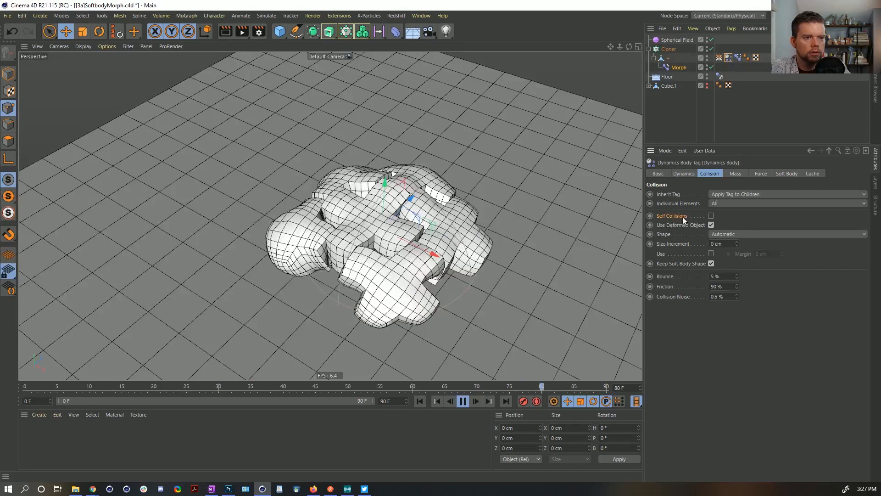
# - Retest the Spherical Field's movement over the clones, rewind to the first frame, and recheck the BUCK BBC2 reference in Chrome
pyautogui.click(666, 40)
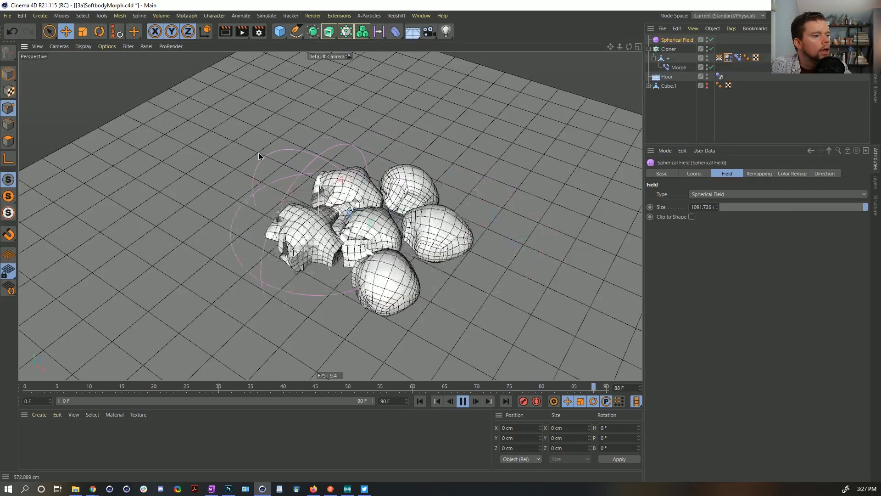
pyautogui.click(461, 401)
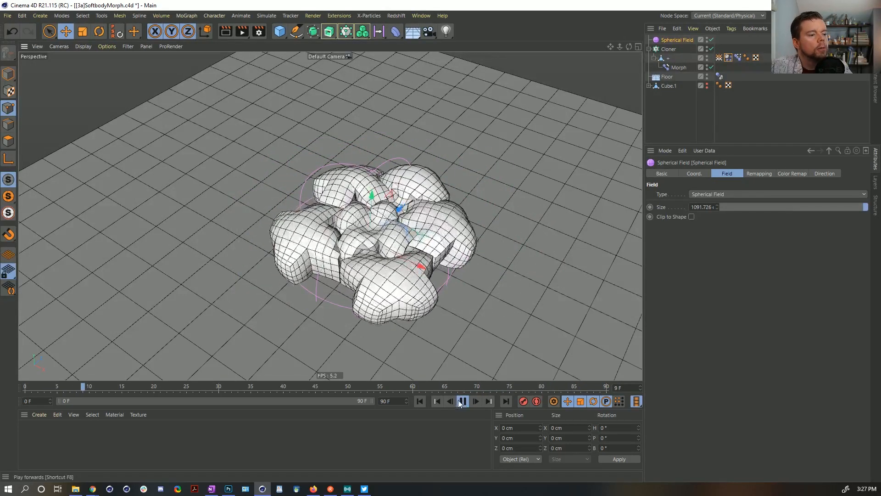
pyautogui.click(420, 401)
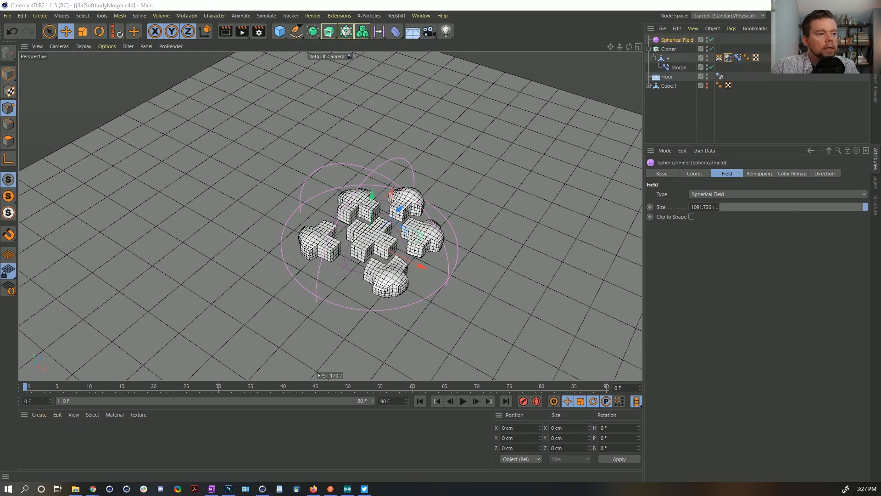
pyautogui.hotkey('alt', 'Tab')
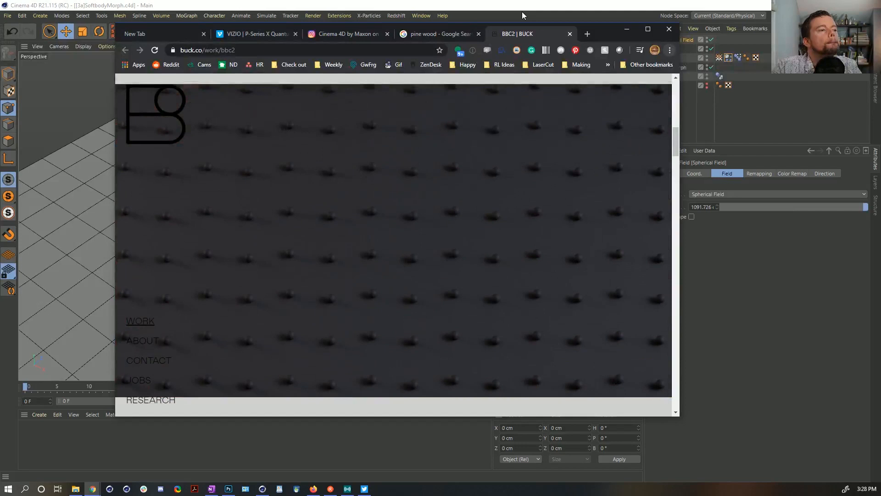
pyautogui.click(522, 11)
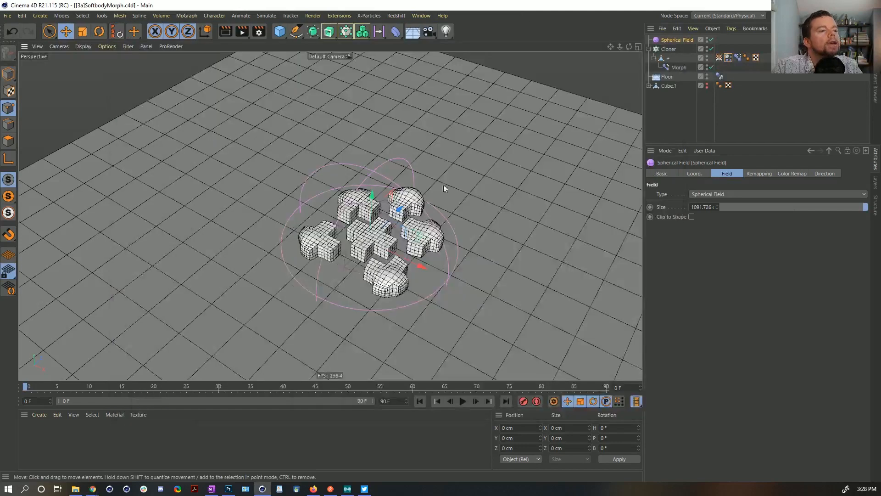
# - Create a new project and add a Sphere primitive
pyautogui.hotkey('ctrl', 'n')
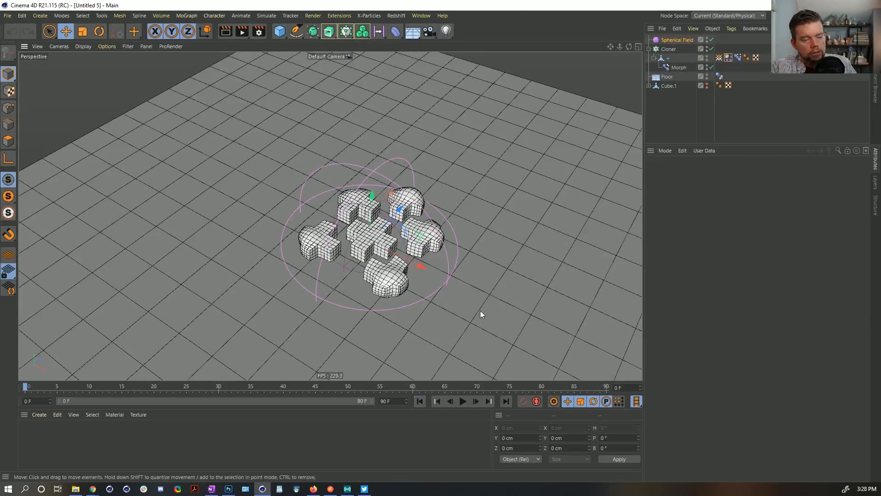
pyautogui.click(279, 32)
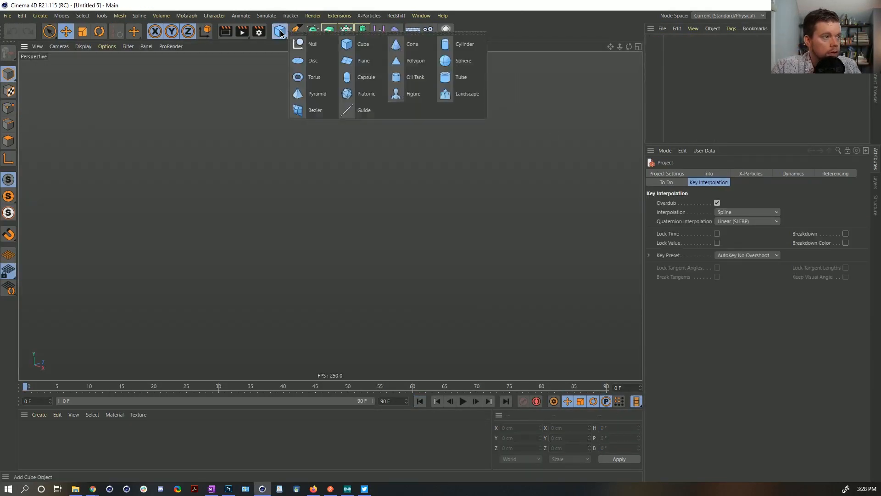
pyautogui.click(455, 60)
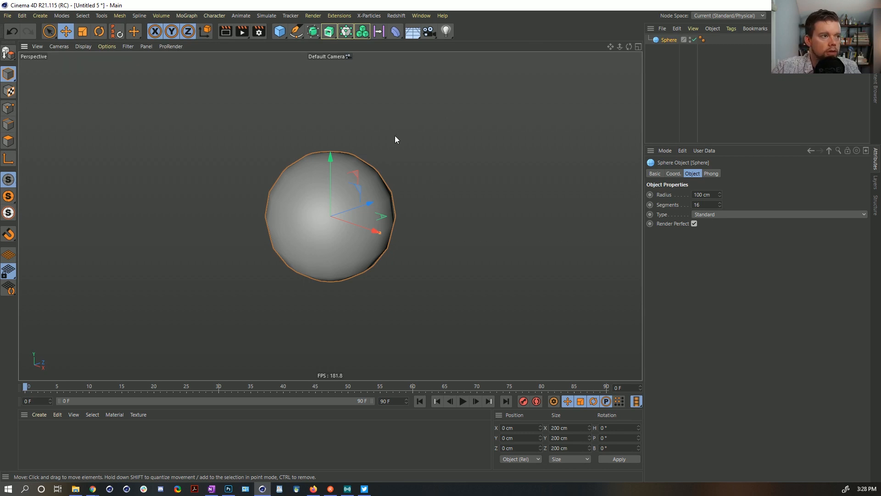
pyautogui.scroll(-3, 301, 248)
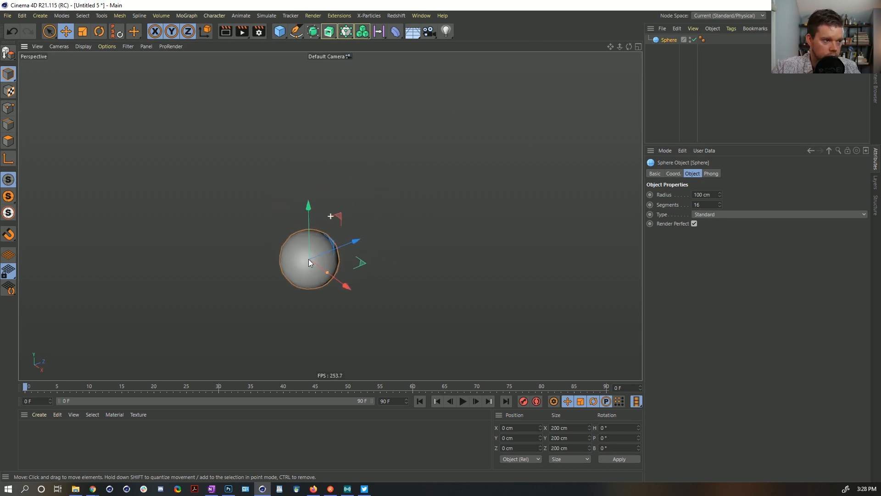
# - Clone the sphere with a Cloner in Honeycomb Array mode, oriented to Y (XZ)
pyautogui.click(351, 35)
pyautogui.click(378, 44)
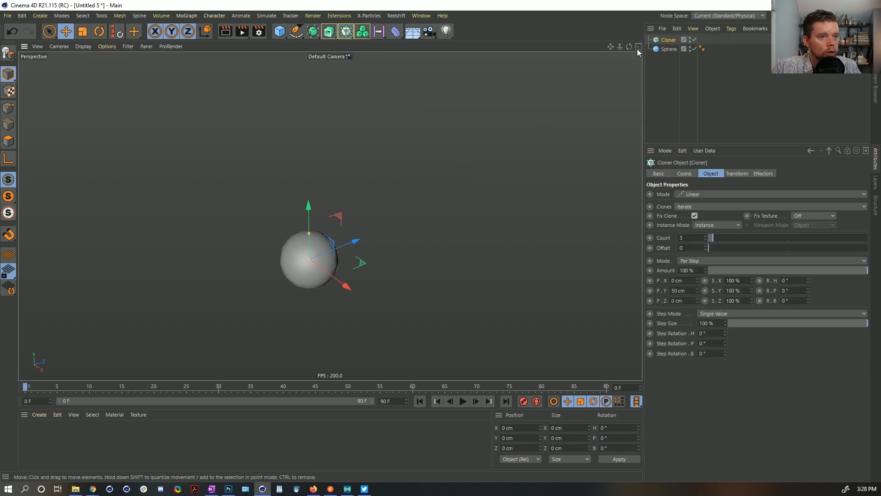
pyautogui.moveTo(668, 42); pyautogui.dragTo(669, 41)
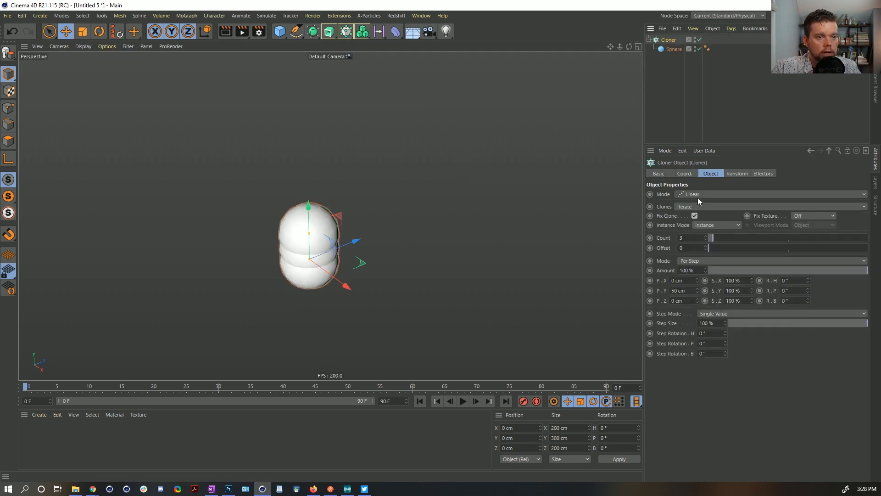
pyautogui.click(702, 245)
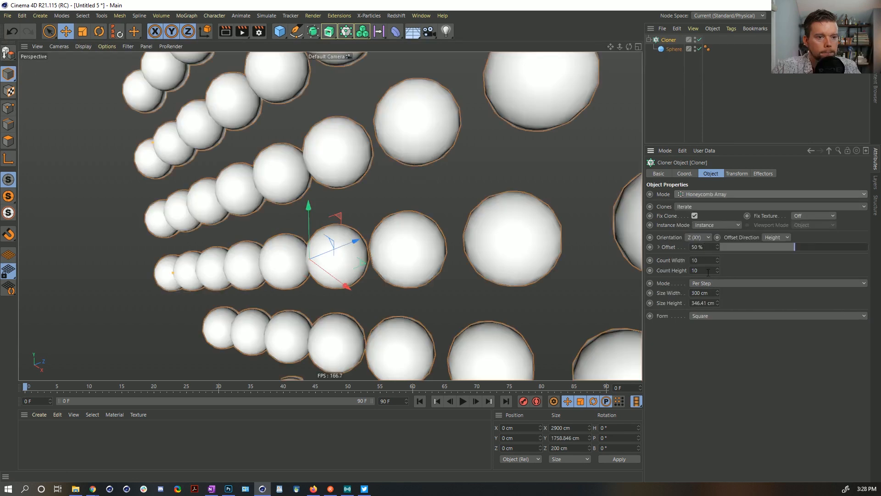
pyautogui.click(696, 266)
pyautogui.scroll(-6, 304, 238)
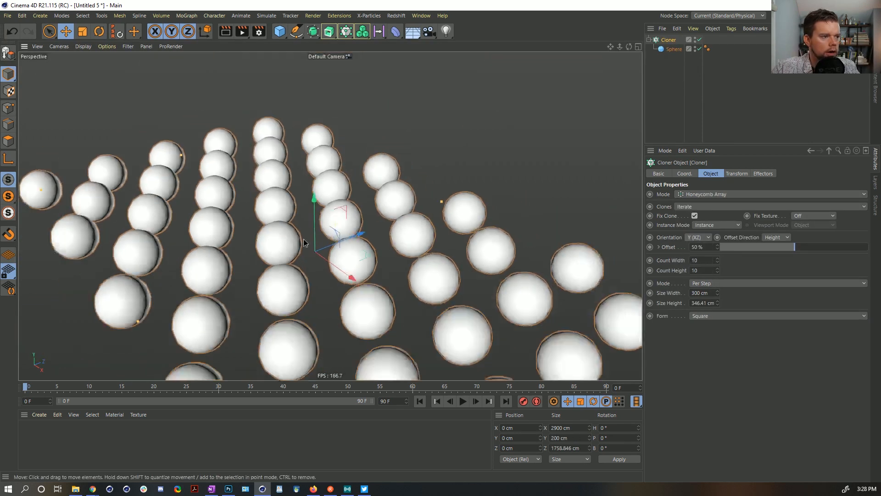
pyautogui.scroll(3, 319, 231)
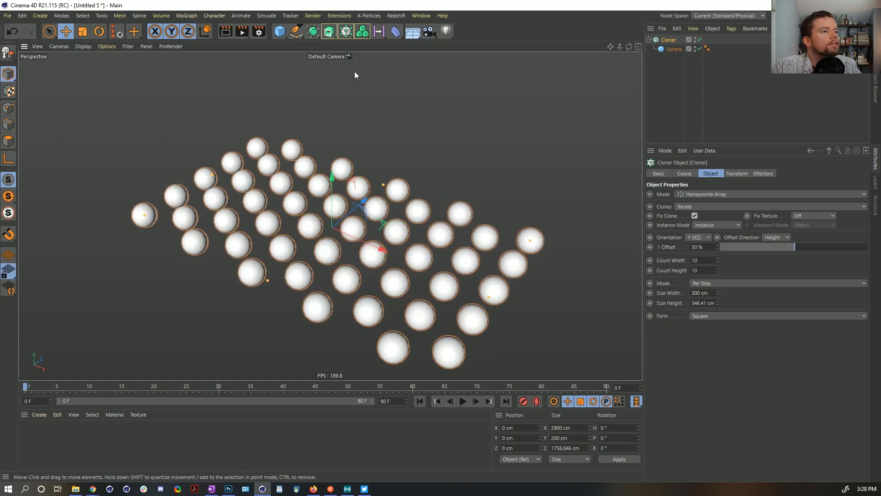
# - Add a Cube and an Atom Array, and nest the cube under the Atom Array
pyautogui.click(296, 31)
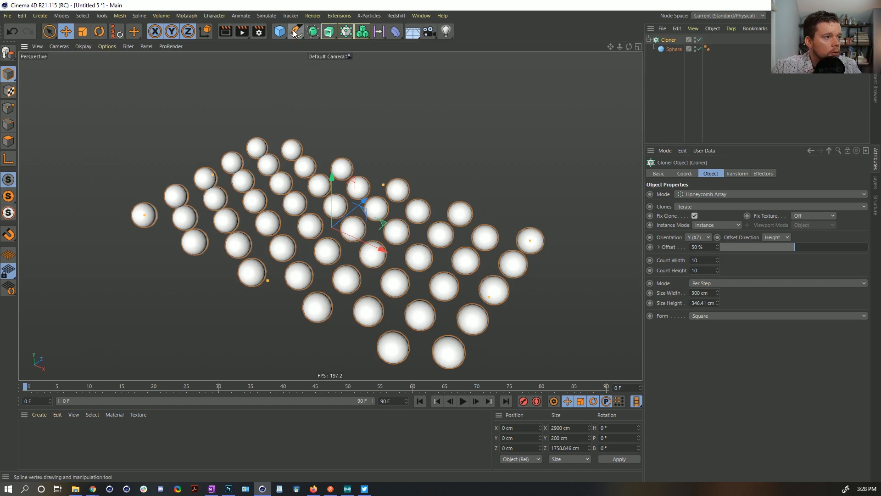
pyautogui.moveTo(279, 31); pyautogui.dragTo(367, 4)
pyautogui.moveTo(332, 33); pyautogui.dragTo(420, 58)
pyautogui.moveTo(668, 50); pyautogui.dragTo(675, 40)
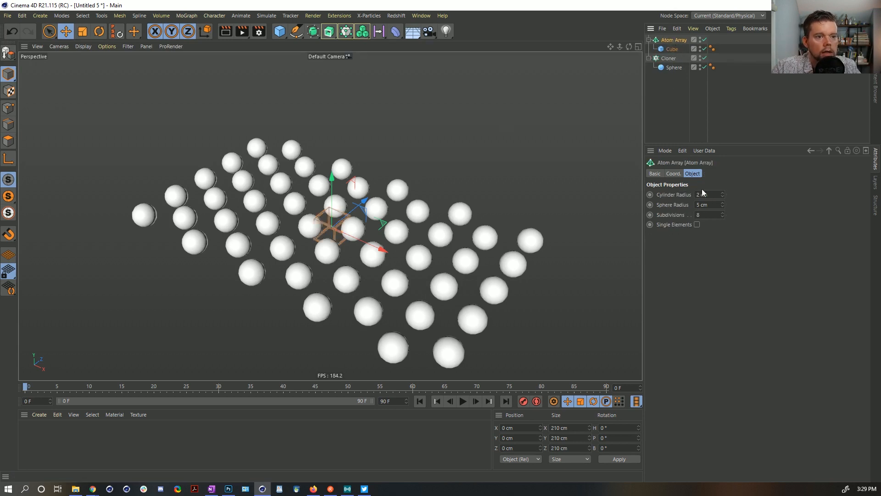
# - Set the Atom Array's Cylinder Radius and Sphere Radius to 11 cm
pyautogui.moveTo(722, 204); pyautogui.dragTo(712, 179)
pyautogui.doubleClick(715, 203)
pyautogui.write('1')
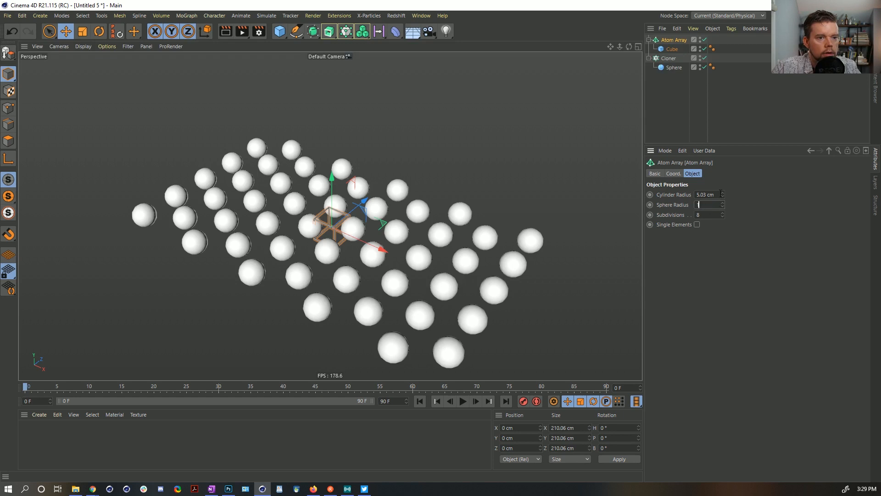
pyautogui.write('11')
pyautogui.press('Return')
pyautogui.scroll(5, 460, 192)
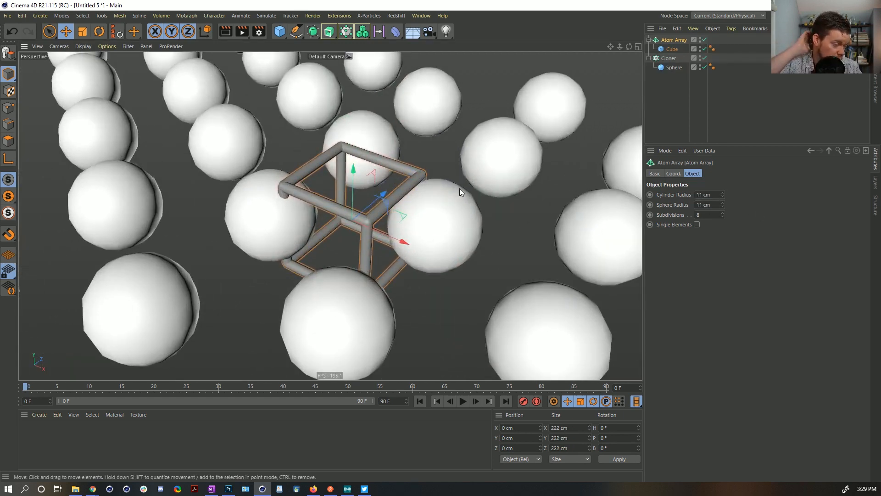
# - Scale the Atom Array cage up uniformly to about 474 cm per side
pyautogui.press('t')
pyautogui.moveTo(459, 197); pyautogui.dragTo(620, 176)
pyautogui.scroll(-8, 315, 266)
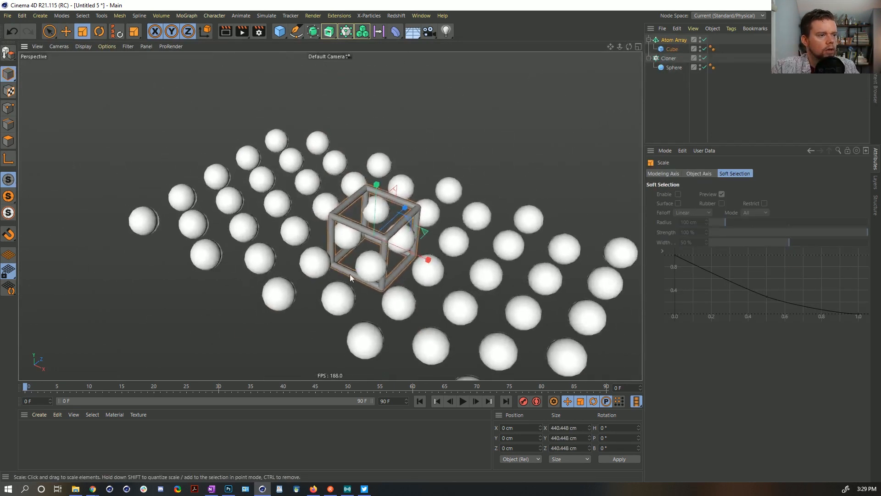
pyautogui.moveTo(381, 269); pyautogui.dragTo(360, 250)
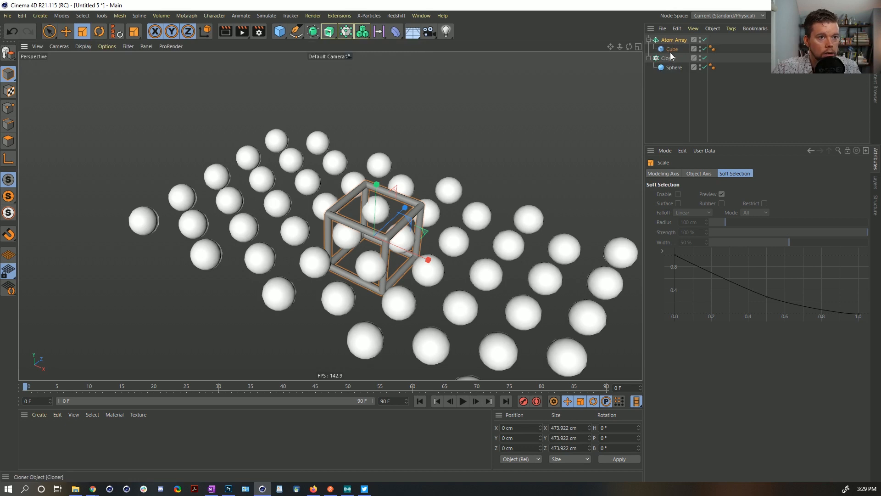
# - Duplicate the cube outside the Atom Array, scale the copy to about 474 cm per side, and hide it in editor and render
pyautogui.keyDown('ctrl'); pyautogui.moveTo(672, 49); pyautogui.dragTo(674, 35); pyautogui.keyUp('ctrl')
pyautogui.moveTo(434, 121); pyautogui.dragTo(475, 114)
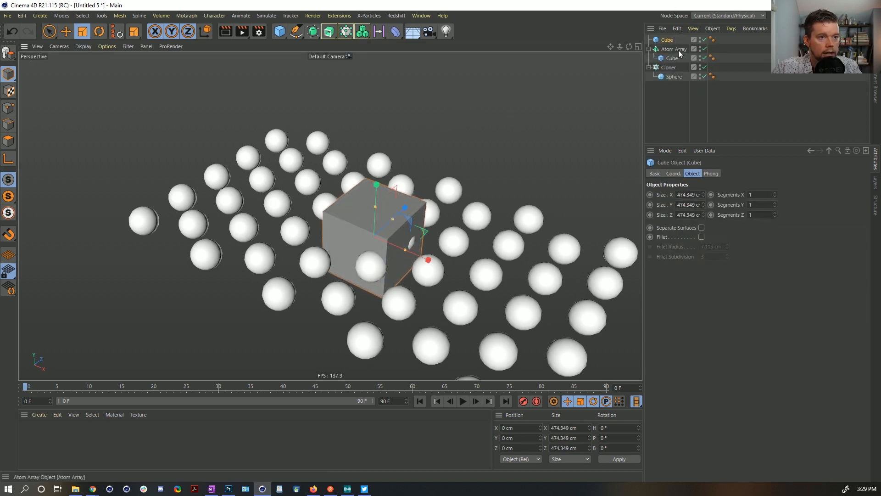
pyautogui.doubleClick(700, 40)
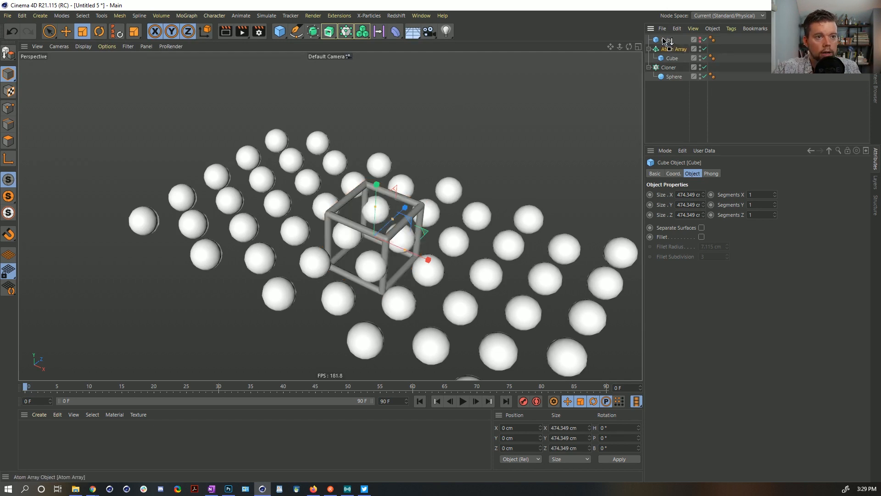
# - Nest the Atom Array under the hidden cube and force the Atom Array visible in editor and render
pyautogui.moveTo(661, 38); pyautogui.dragTo(663, 39)
pyautogui.keyDown('alt'); pyautogui.click(705, 49); pyautogui.keyUp('alt')
pyautogui.keyDown('alt'); pyautogui.click(705, 49); pyautogui.keyUp('alt')
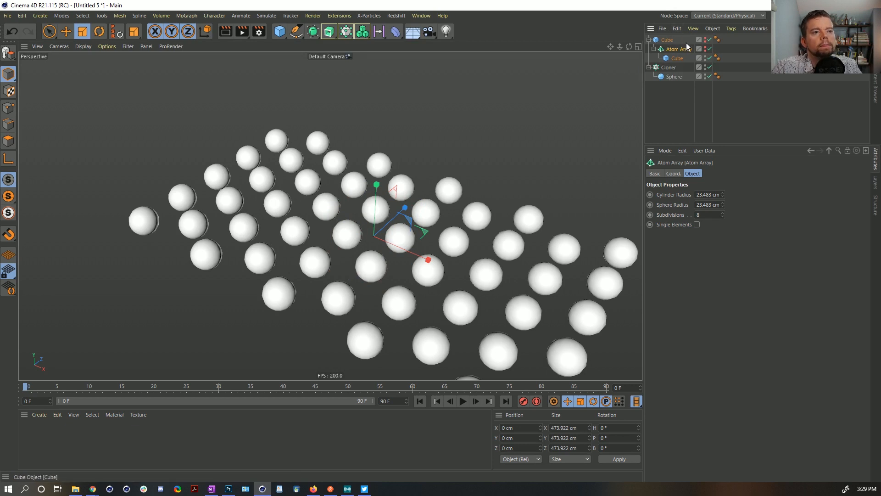
pyautogui.rightClick(664, 40)
pyautogui.press('Escape')
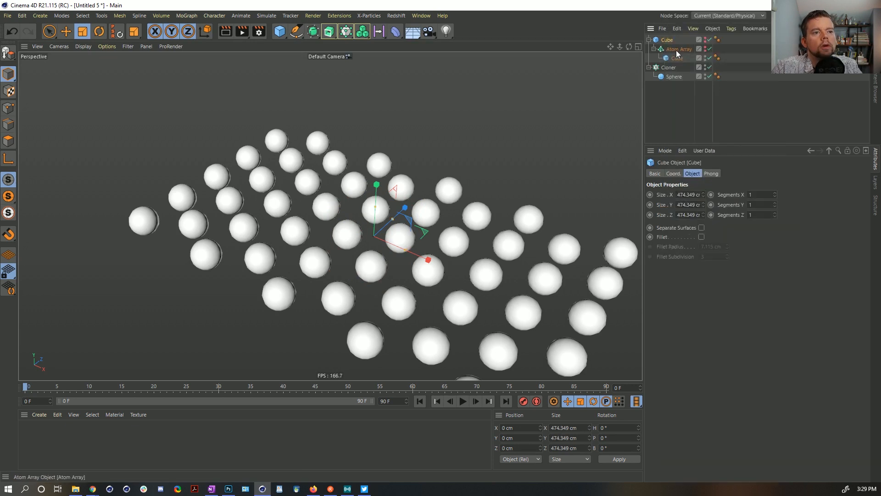
pyautogui.keyDown('alt'); pyautogui.click(705, 49); pyautogui.keyUp('alt')
# - Add a Rigid Body tag to the hidden parent Cube
pyautogui.rightClick(666, 41)
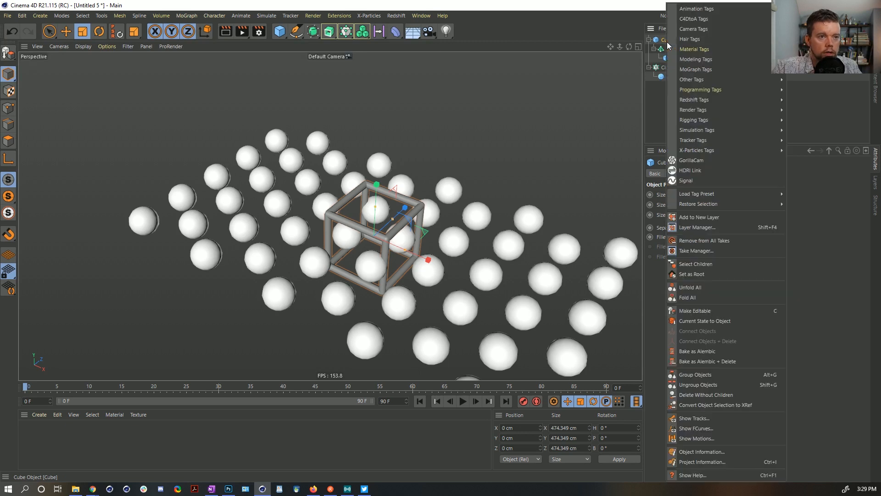
pyautogui.moveTo(707, 121)
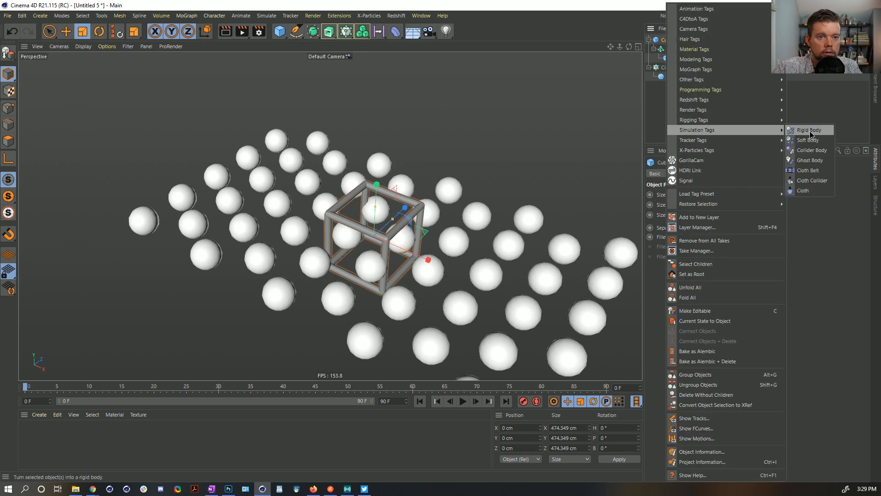
pyautogui.click(809, 131)
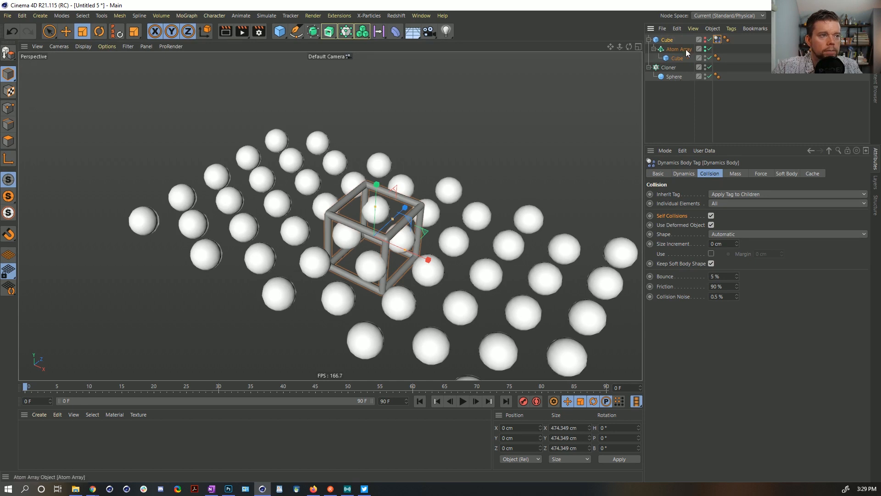
# - Add a floor at Y -200 cm and place it last in the object hierarchy with a Collider Body tag
pyautogui.click(413, 31)
pyautogui.press('e')
pyautogui.moveTo(374, 183); pyautogui.dragTo(484, 378)
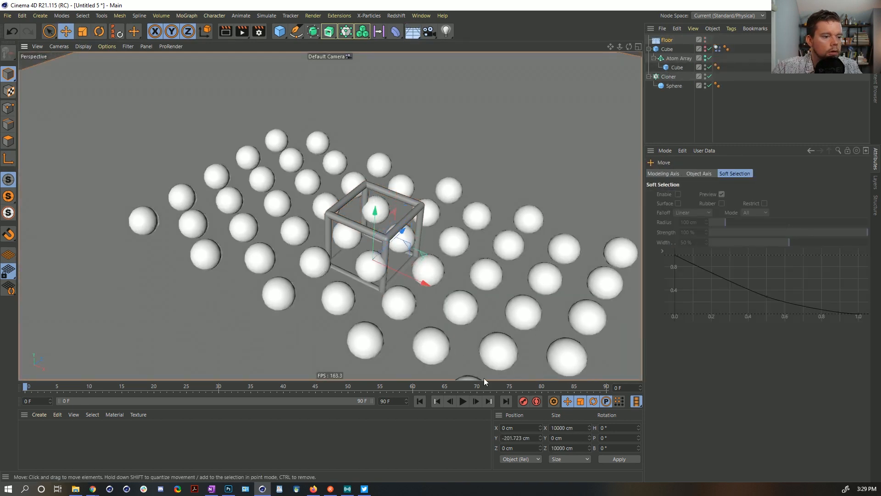
pyautogui.moveTo(509, 438); pyautogui.dragTo(597, 457)
pyautogui.write('00')
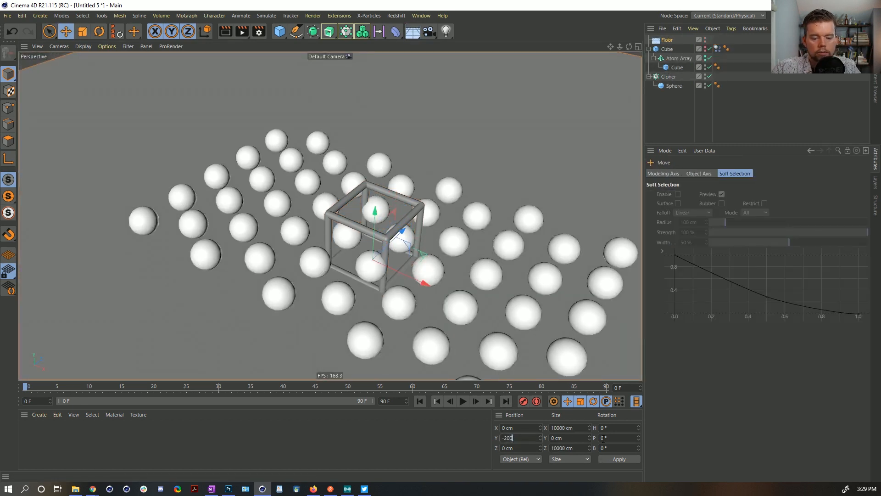
pyautogui.press('Return')
pyautogui.moveTo(666, 40); pyautogui.dragTo(667, 90)
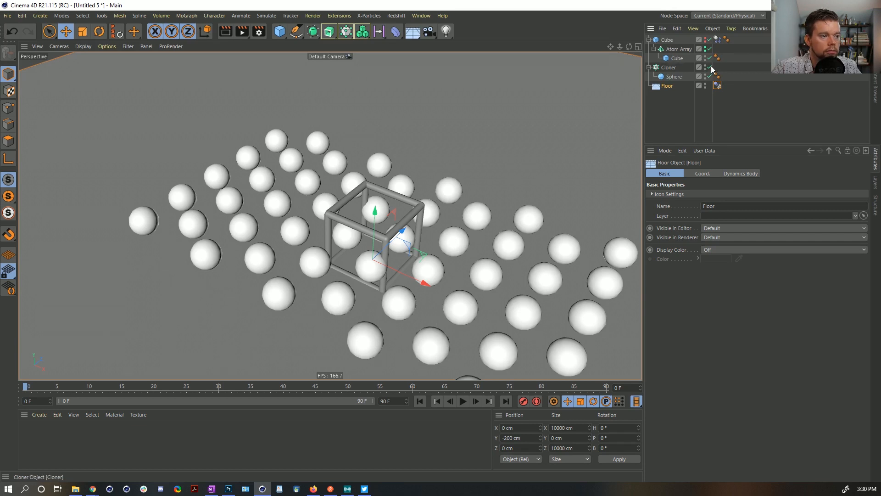
# - Collapse the parent cube's hierarchy, play the dynamics simulation to check the cage's motion, and rewind to the start
pyautogui.click(671, 48)
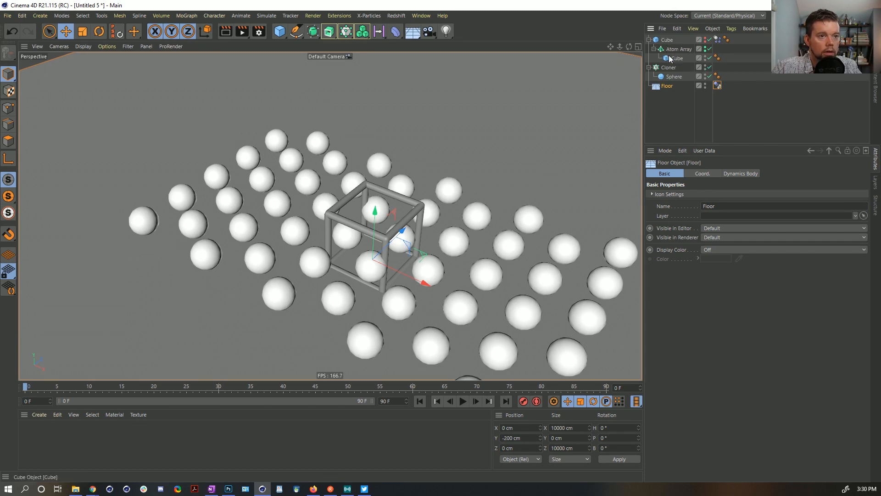
pyautogui.click(648, 40)
pyautogui.click(667, 40)
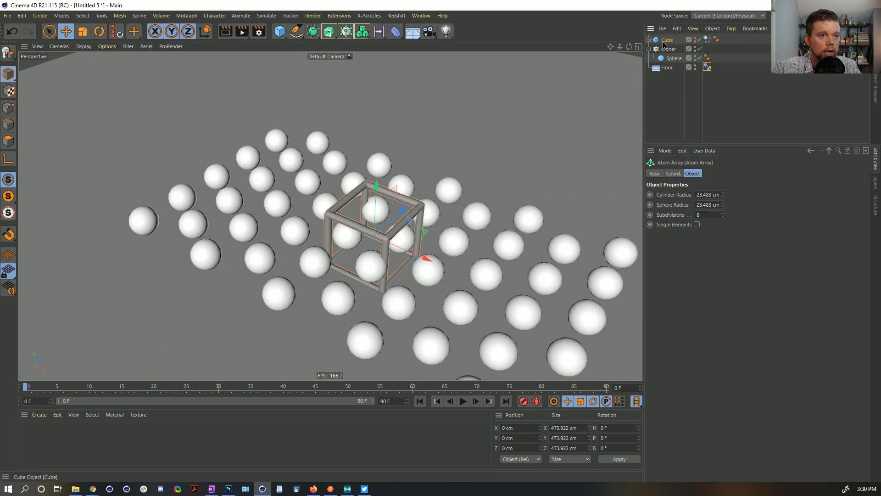
pyautogui.click(462, 401)
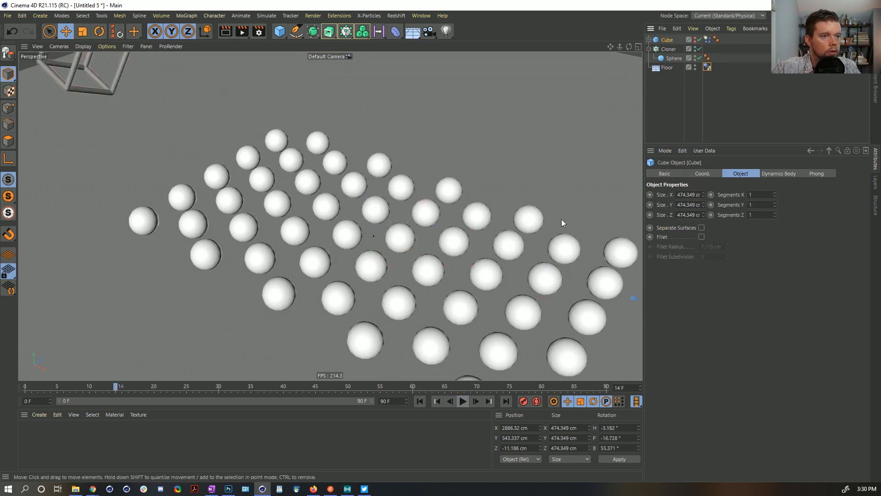
pyautogui.click(462, 401)
pyautogui.click(420, 401)
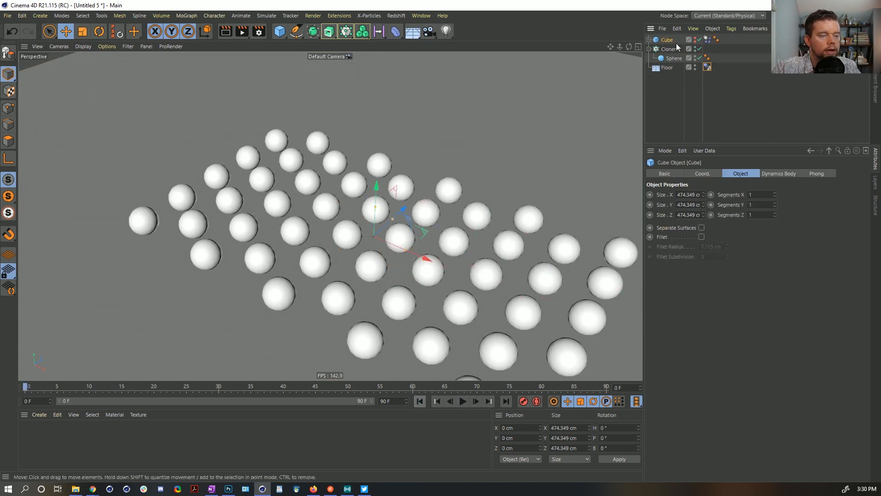
# - Set the cube's dynamics tag to Inherit Tag None and Individual Elements Off
pyautogui.click(707, 40)
pyautogui.click(715, 196)
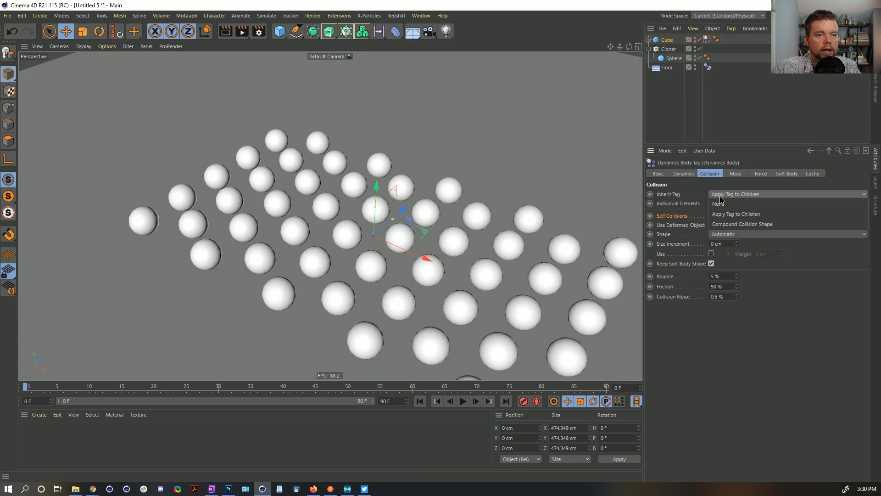
pyautogui.click(732, 206)
pyautogui.click(723, 203)
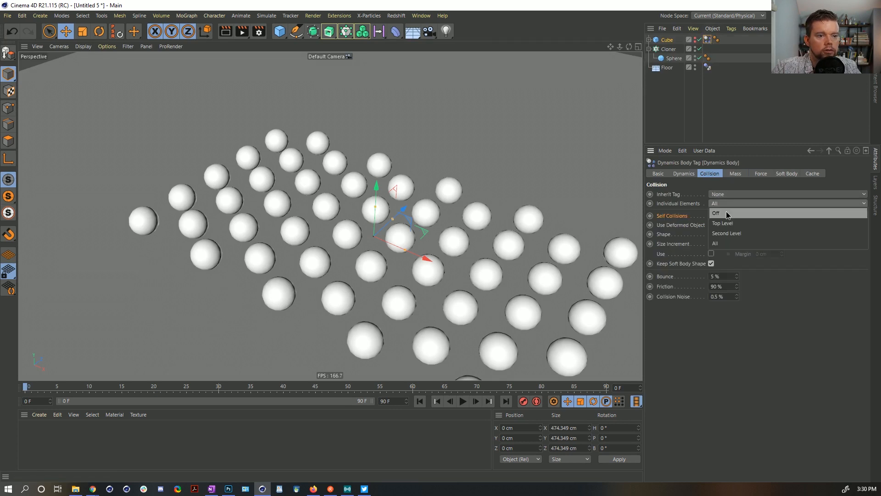
pyautogui.click(712, 206)
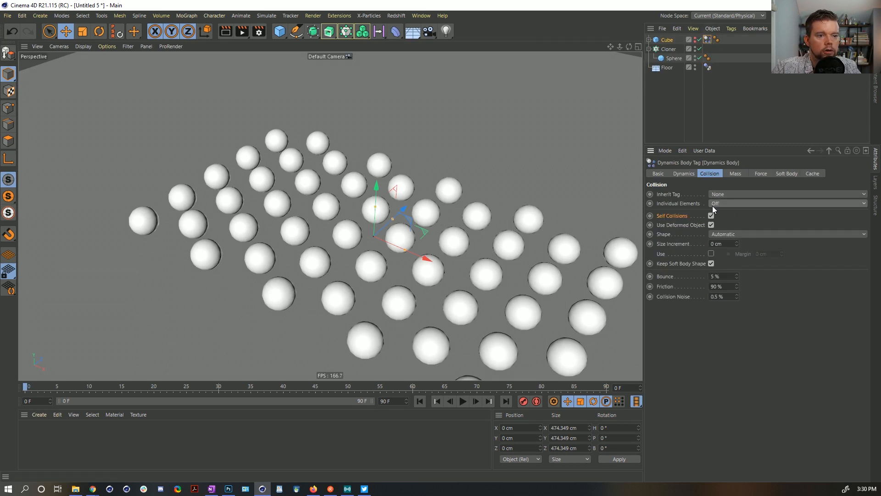
# - Play the simulation with the changed collision settings, inspect the nested Atom Array, and rewind to frame 0
pyautogui.click(463, 401)
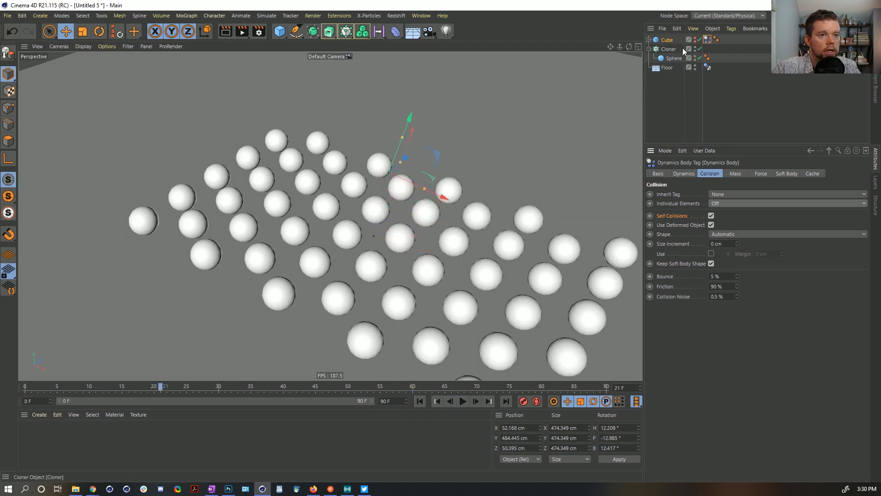
pyautogui.click(649, 40)
pyautogui.click(674, 49)
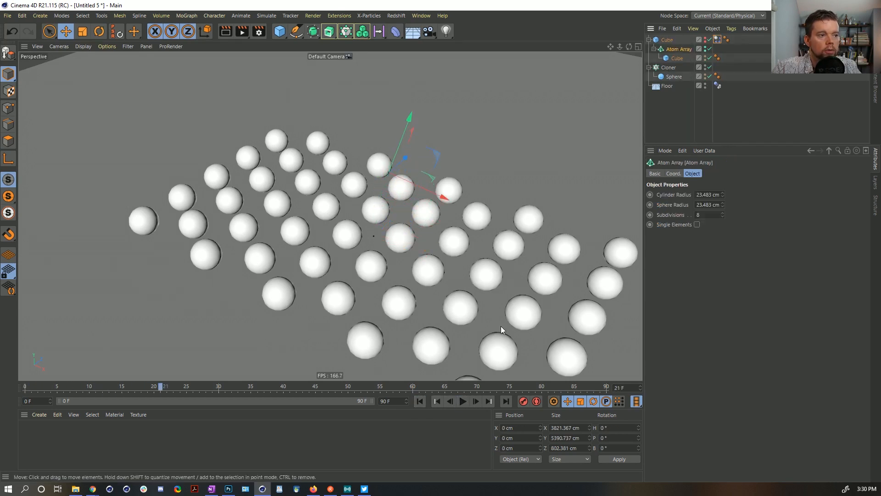
pyautogui.click(419, 401)
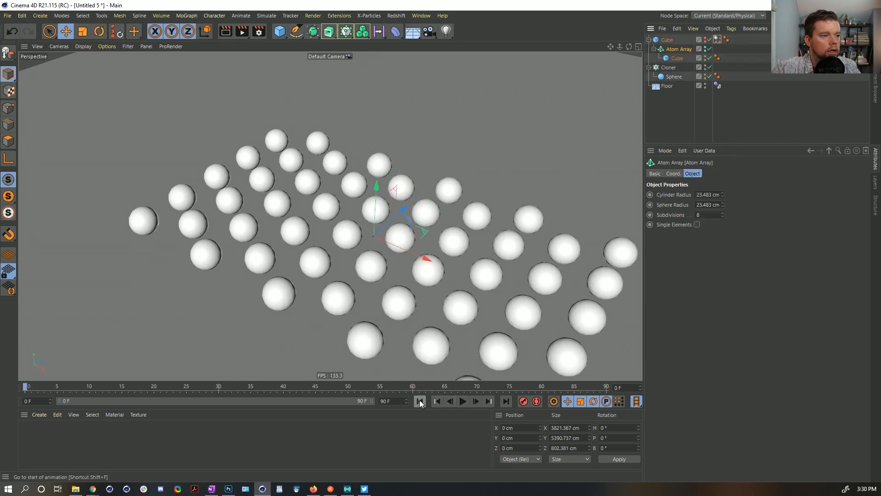
# - Move the Atom Array with its child cube out from under the hidden cube
pyautogui.click(704, 40)
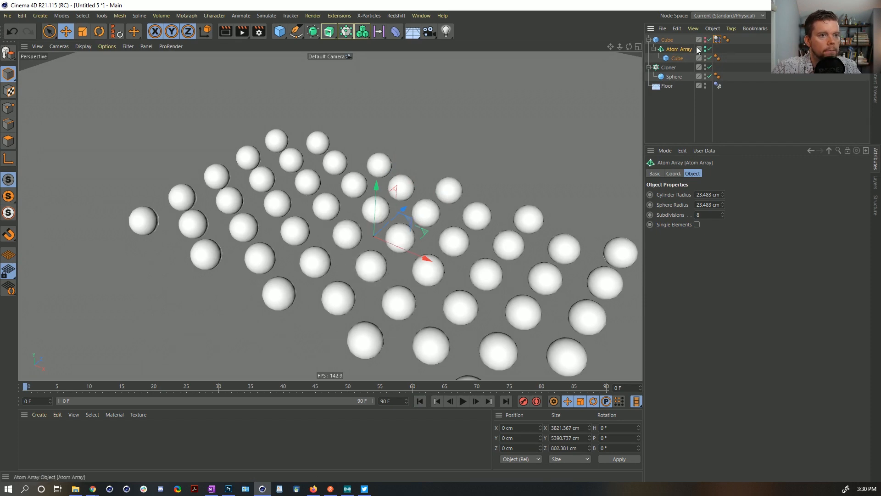
pyautogui.click(676, 58)
pyautogui.click(680, 50)
pyautogui.click(679, 58)
pyautogui.click(679, 50)
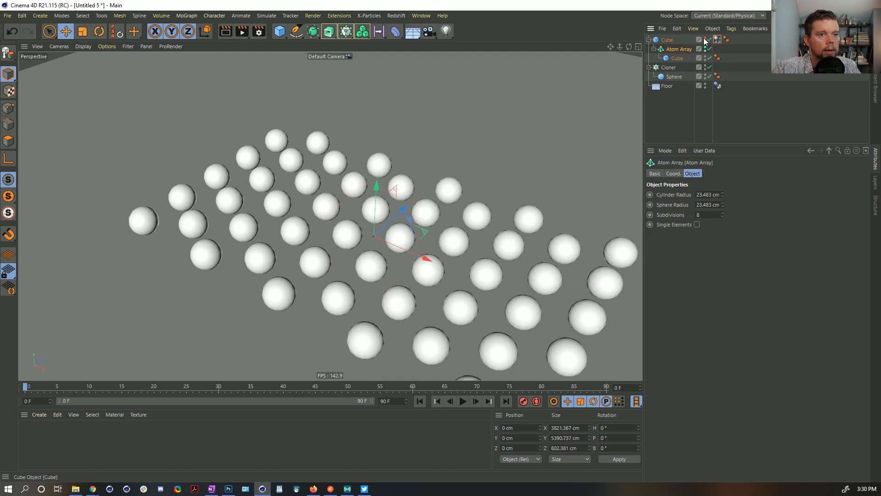
pyautogui.moveTo(679, 49); pyautogui.dragTo(664, 40)
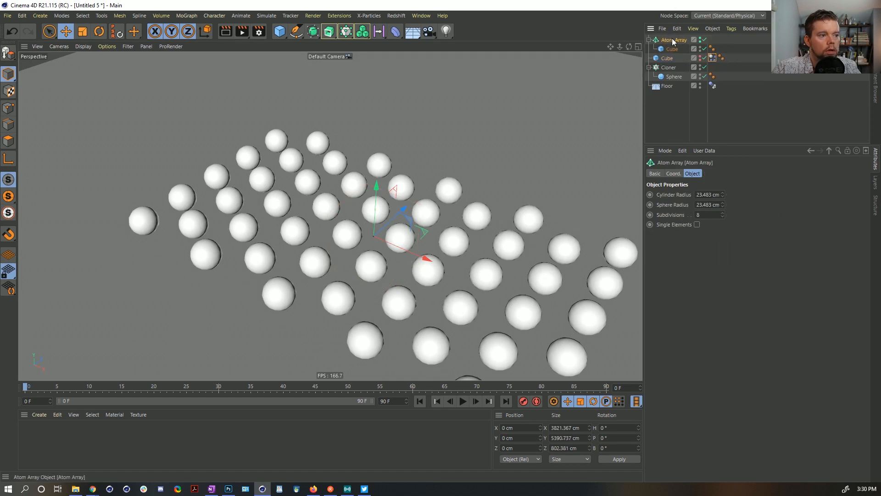
# - Delete the Atom Array together with its child cube
pyautogui.keyDown('alt'); pyautogui.moveTo(410, 237); pyautogui.dragTo(286, 275, button='right'); pyautogui.keyUp('alt')
pyautogui.keyDown('alt'); pyautogui.moveTo(363, 272); pyautogui.dragTo(434, 234); pyautogui.keyUp('alt')
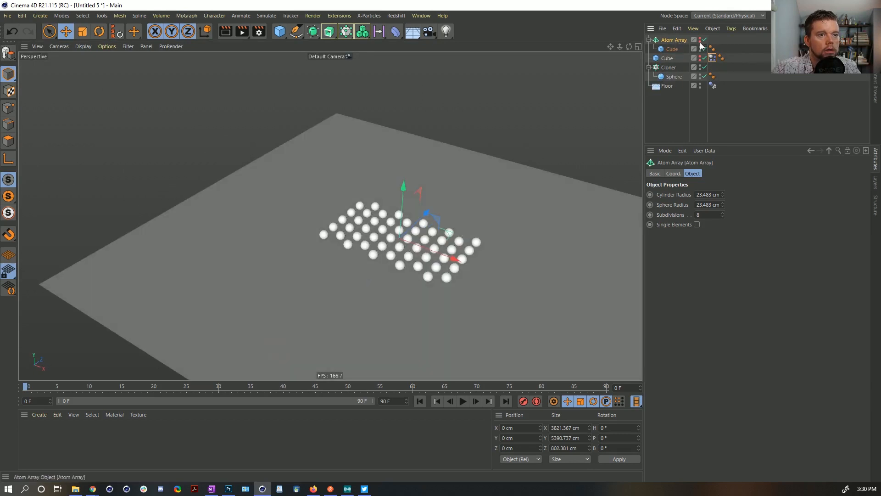
pyautogui.keyDown('shift'); pyautogui.click(675, 49); pyautogui.keyUp('shift')
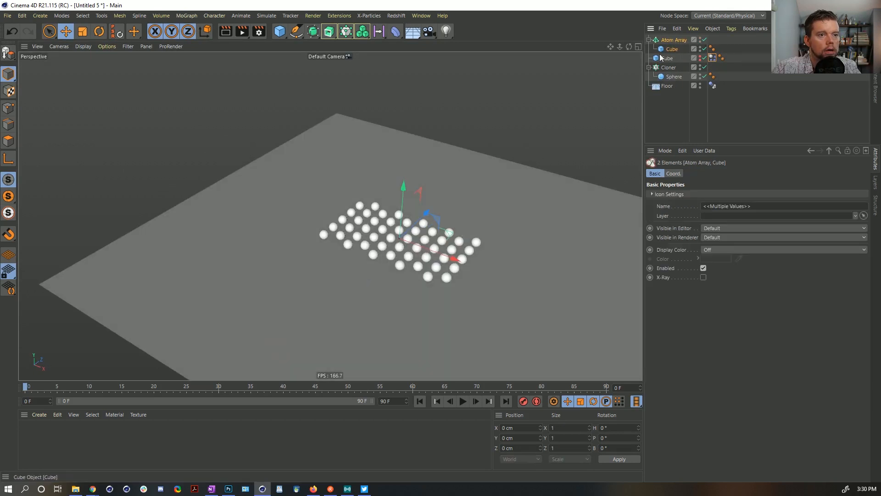
pyautogui.click(117, 32)
pyautogui.keyDown('alt'); pyautogui.moveTo(399, 243); pyautogui.dragTo(553, 207, button='right'); pyautogui.keyUp('alt')
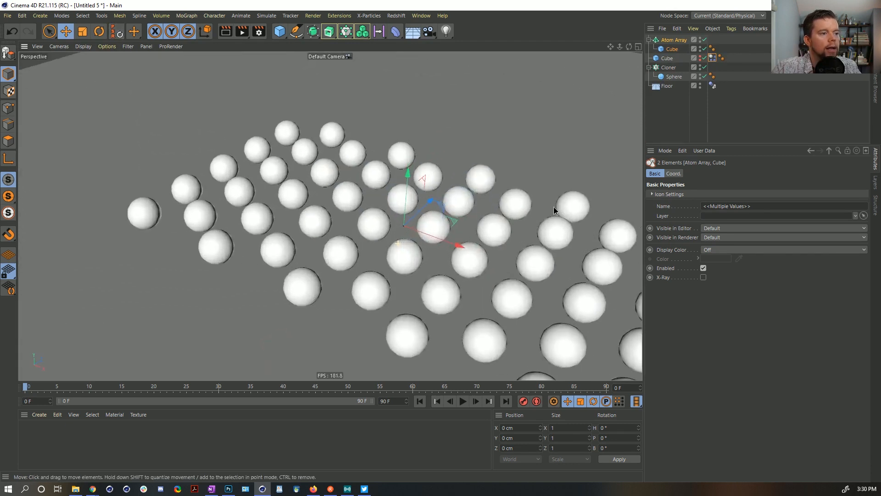
pyautogui.click(674, 39)
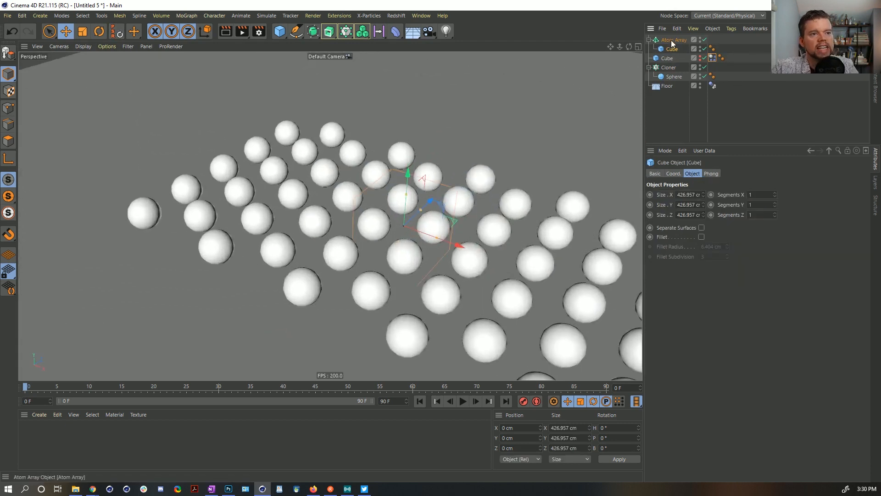
pyautogui.press('Delete')
# - Duplicate the hidden rigid-body cube and delete the copy's dynamics tag
pyautogui.click(668, 43)
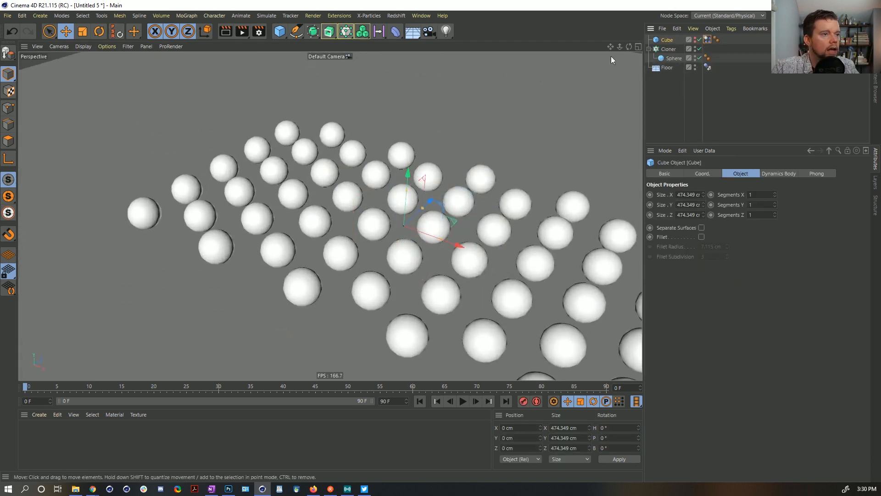
pyautogui.hotkey('ctrl', 'c')
pyautogui.hotkey('ctrl', 'v')
pyautogui.click(707, 40)
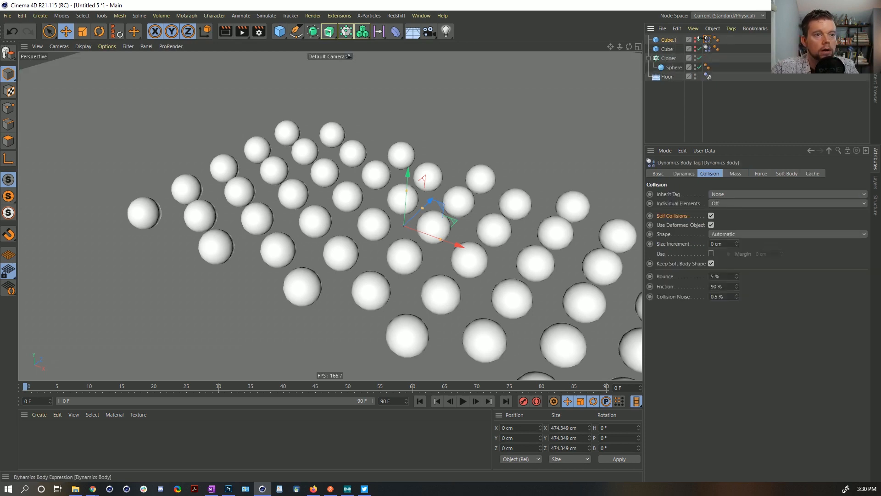
pyautogui.press('Delete')
# - Create a new Atom Array and nest the duplicated cube inside it
pyautogui.click(669, 41)
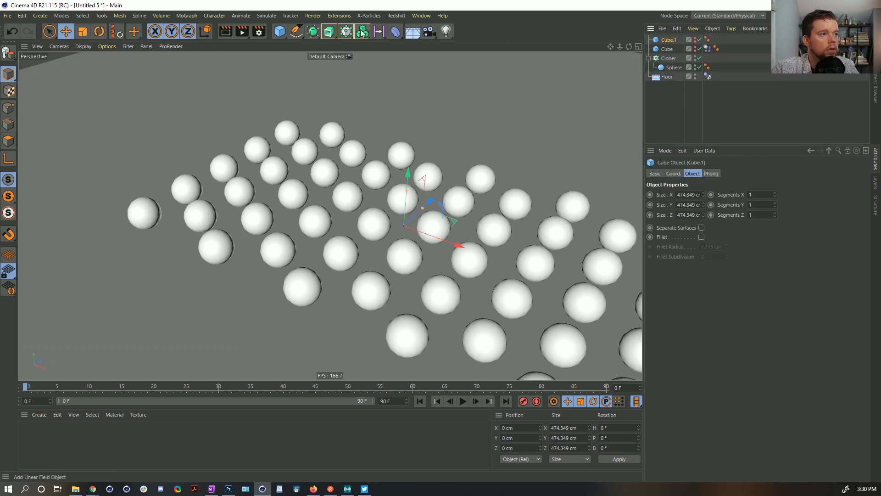
pyautogui.click(313, 31)
pyautogui.keyDown('alt'); pyautogui.click(439, 64); pyautogui.keyUp('alt')
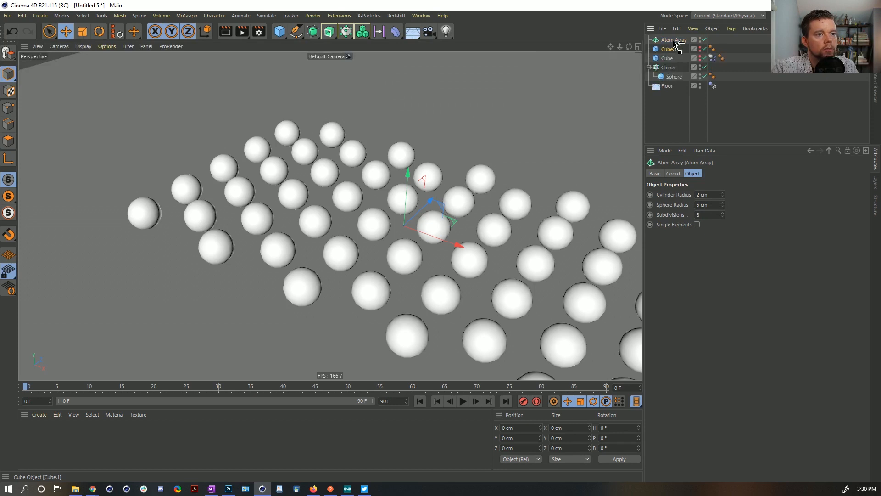
pyautogui.click(676, 40)
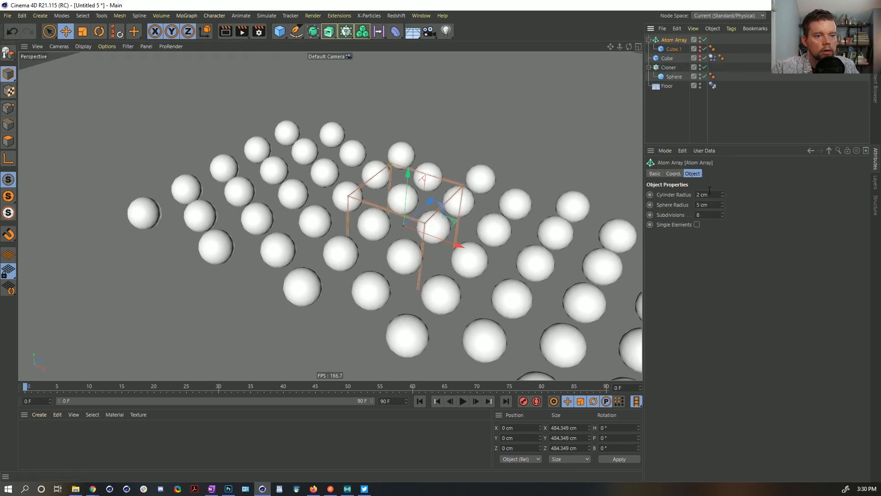
# - Set the new Atom Array's Sphere Radius and Cylinder Radius to 22 cm
pyautogui.moveTo(709, 204); pyautogui.dragTo(667, 206)
pyautogui.write('22')
pyautogui.press('Return')
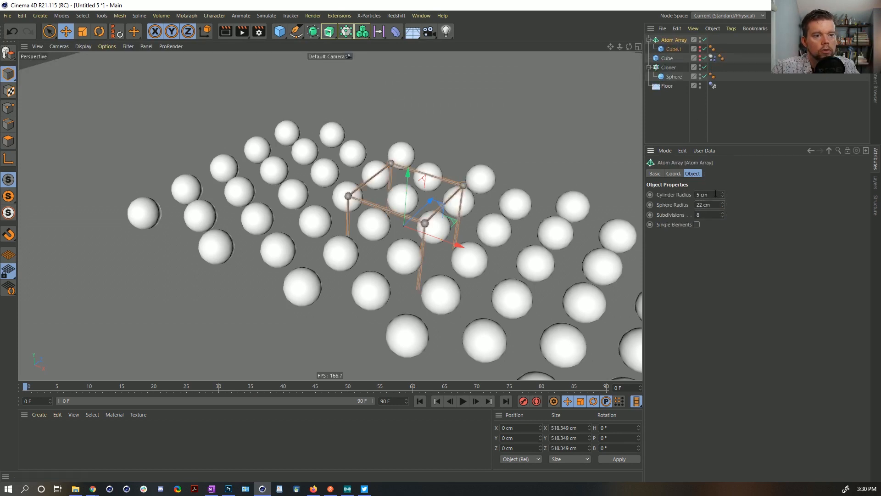
pyautogui.write('22')
pyautogui.press('Return')
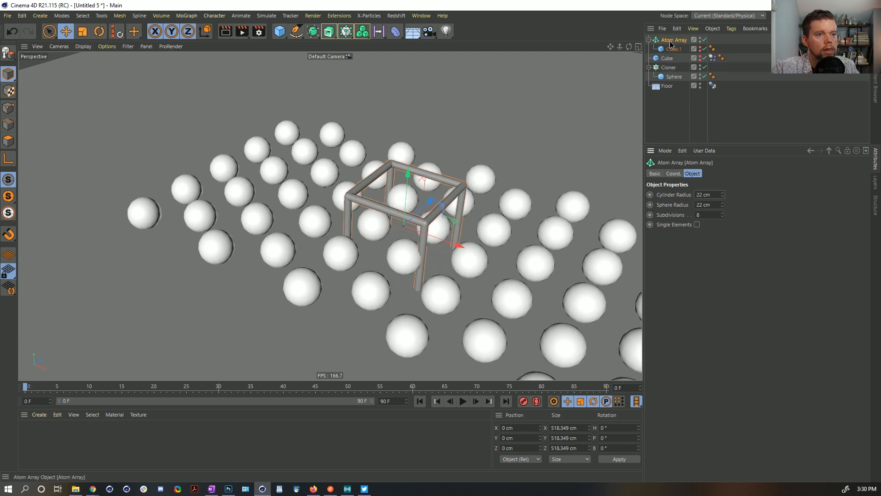
# - Nest the new Atom Array under the hidden rigid-body cube and force it visible in editor and render
pyautogui.moveTo(669, 58); pyautogui.dragTo(669, 57)
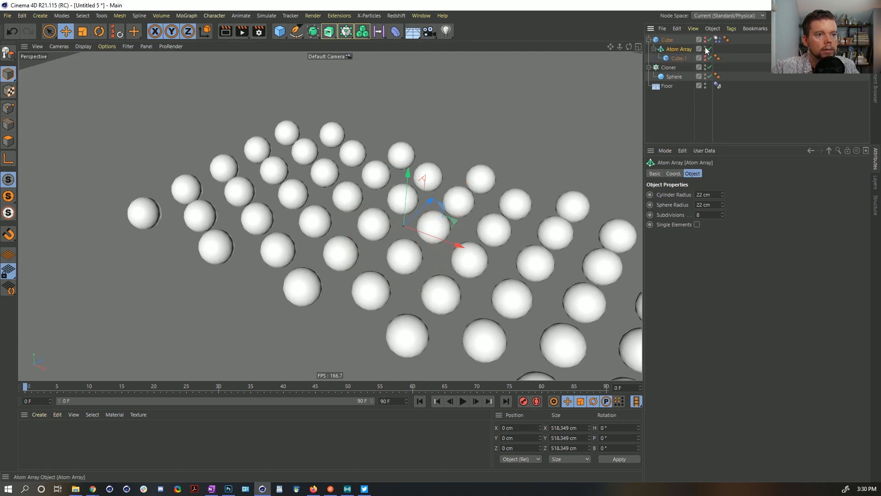
pyautogui.click(782, 92)
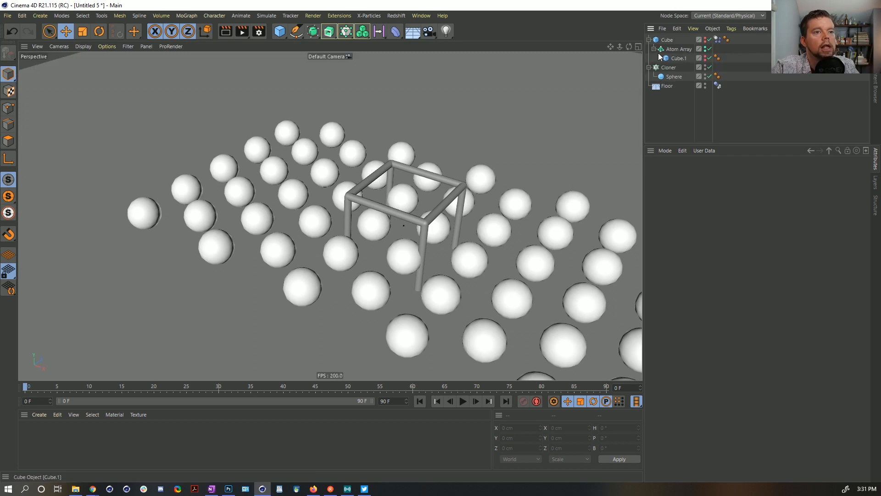
# - Play the simulation to check that the rebuilt cage follows the hidden cube, and stop playback
pyautogui.click(463, 400)
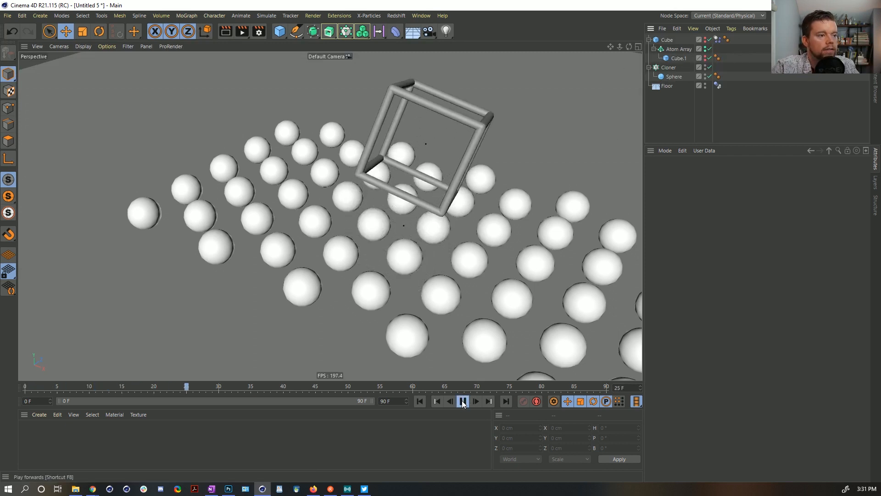
pyautogui.click(462, 401)
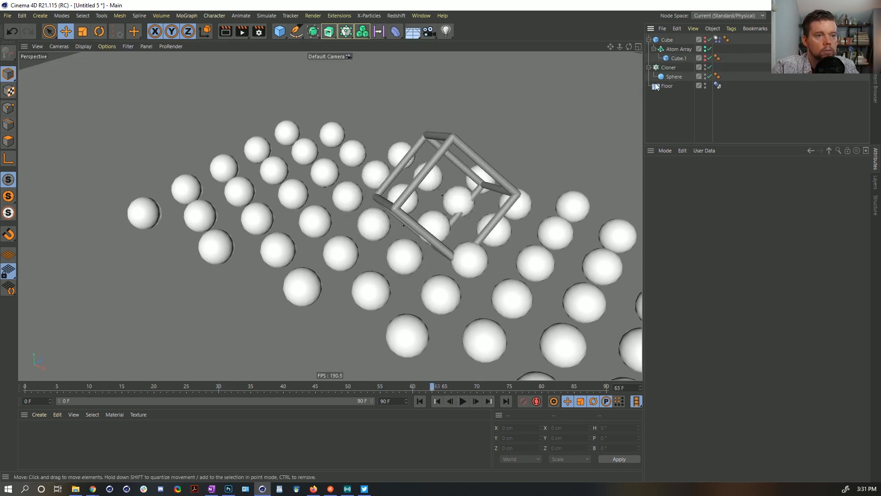
# - Set the Atom Array's Subdivisions to 5 and clear the selection
pyautogui.click(679, 49)
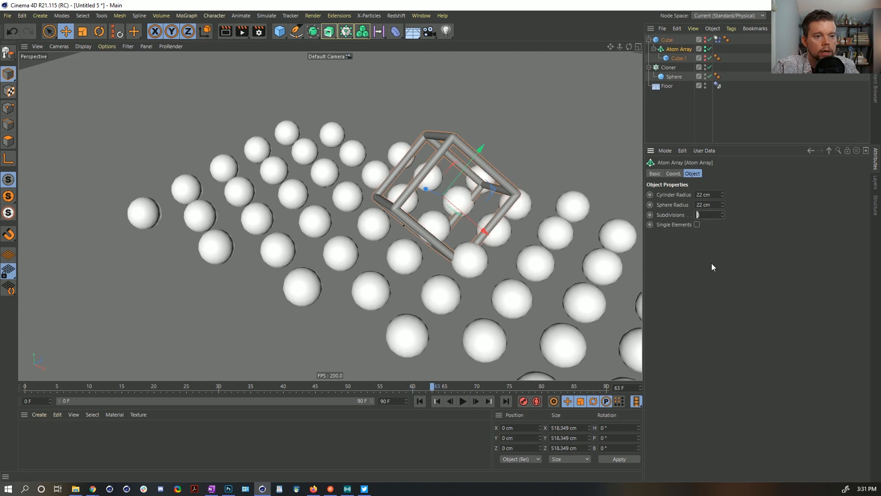
pyautogui.write('3')
pyautogui.press('Return')
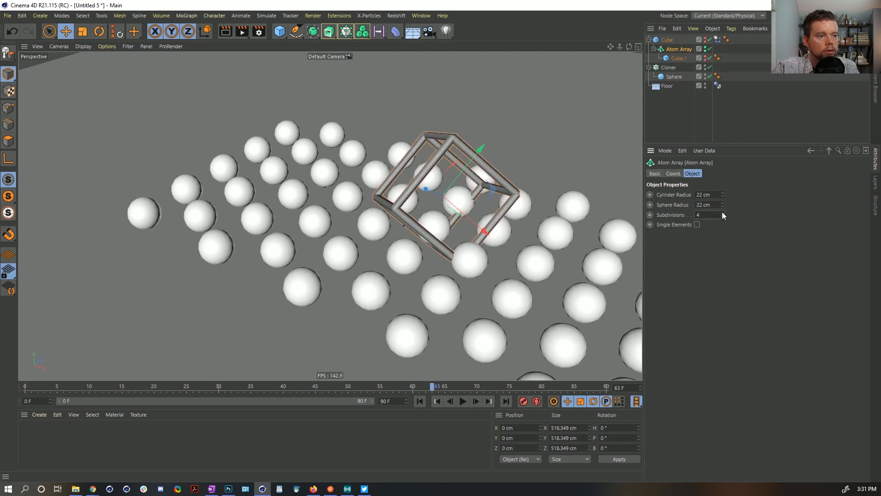
pyautogui.click(735, 92)
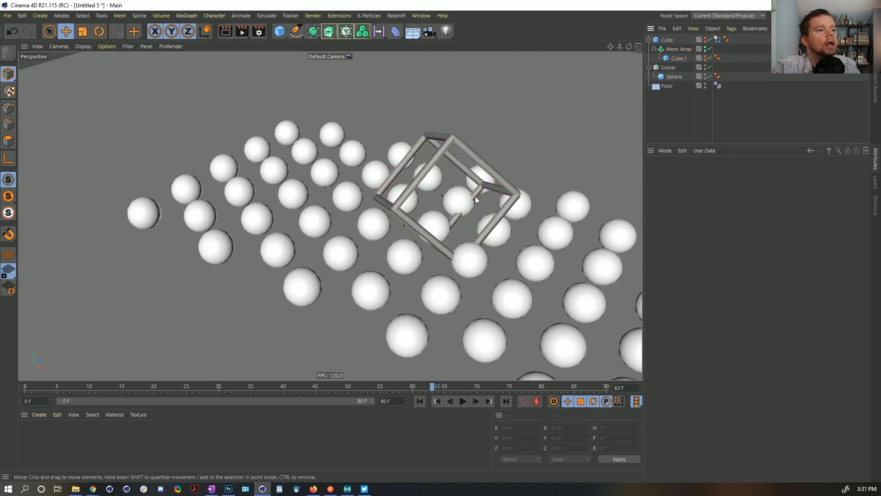
# - Rewind to the first frame and save the scene as [3b]Trickery.c4d in the SceneFiles folder
pyautogui.click(419, 401)
pyautogui.hotkey('ctrl', 's')
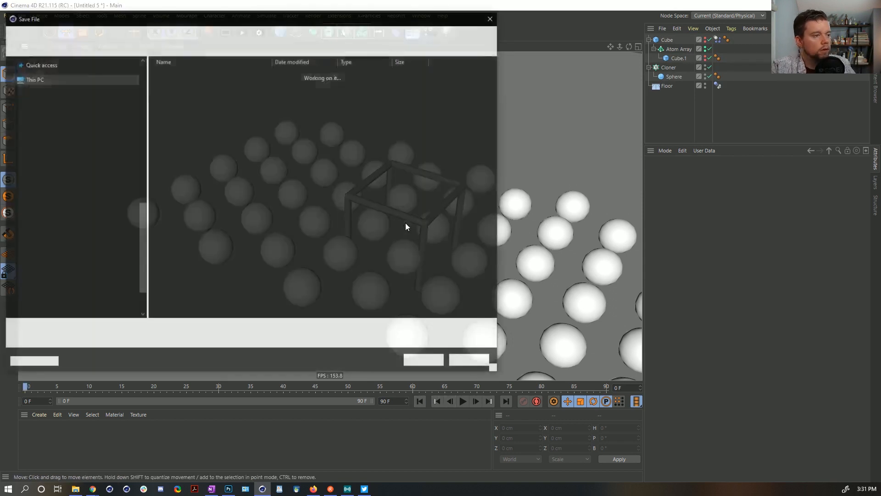
pyautogui.click(197, 94)
pyautogui.click(72, 329)
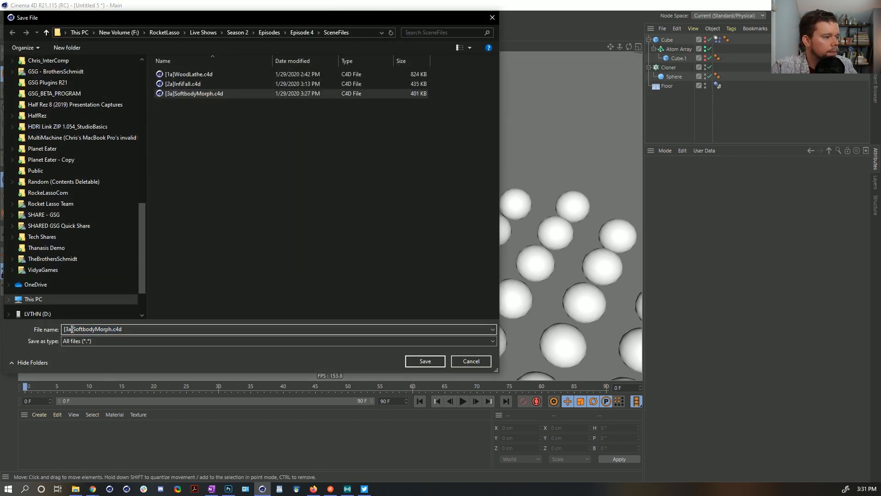
pyautogui.press('BackSpace')
pyautogui.write('b')
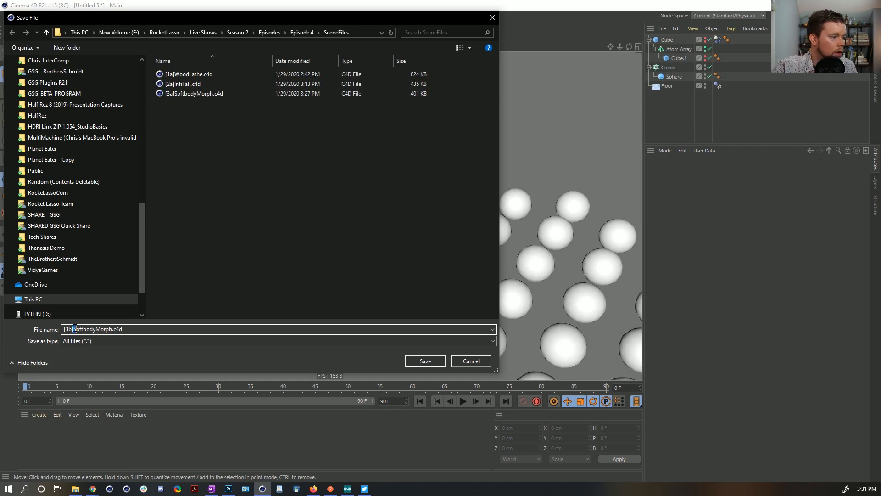
pyautogui.hotkey('shift', 'Right')
pyautogui.hotkey('shift', 'Right')
pyautogui.hotkey('shift', 'Right')
pyautogui.hotkey('shift', 'Right')
pyautogui.hotkey('shift', 'Right')
pyautogui.hotkey('shift', 'Right')
pyautogui.hotkey('shift', 'Right')
pyautogui.hotkey('shift', 'Right')
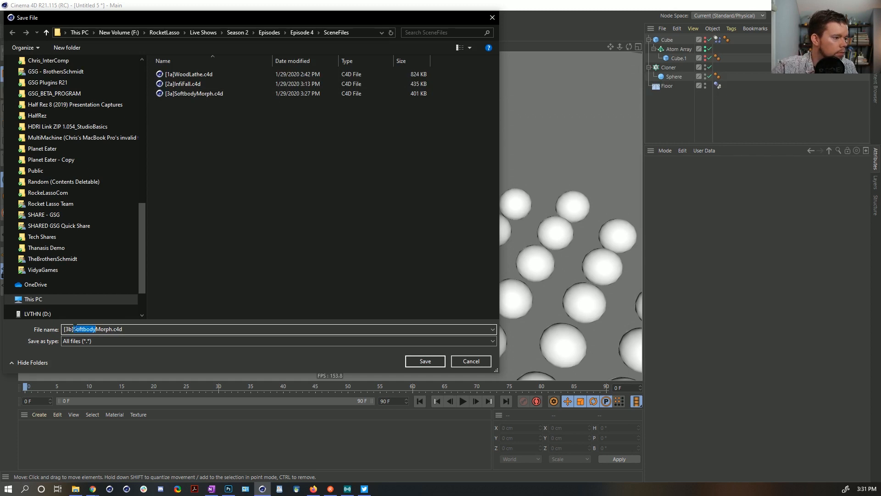
pyautogui.write('Springy')
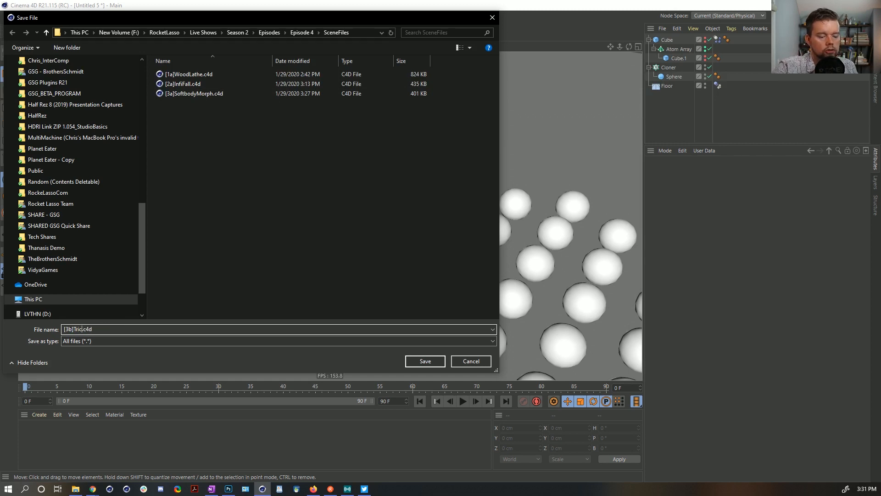
pyautogui.press('Return')
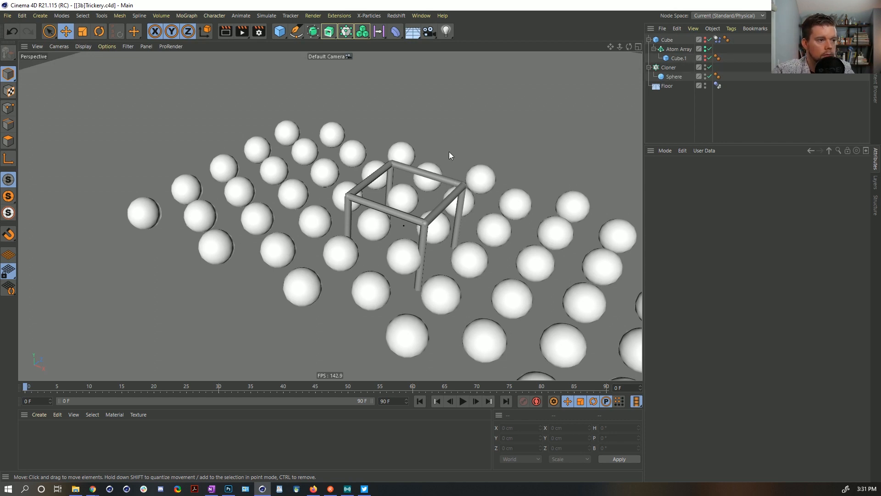
# - Collapse the Cube's hierarchy and select the Cloner to show its Honeycomb Array settings
pyautogui.click(650, 40)
pyautogui.click(666, 40)
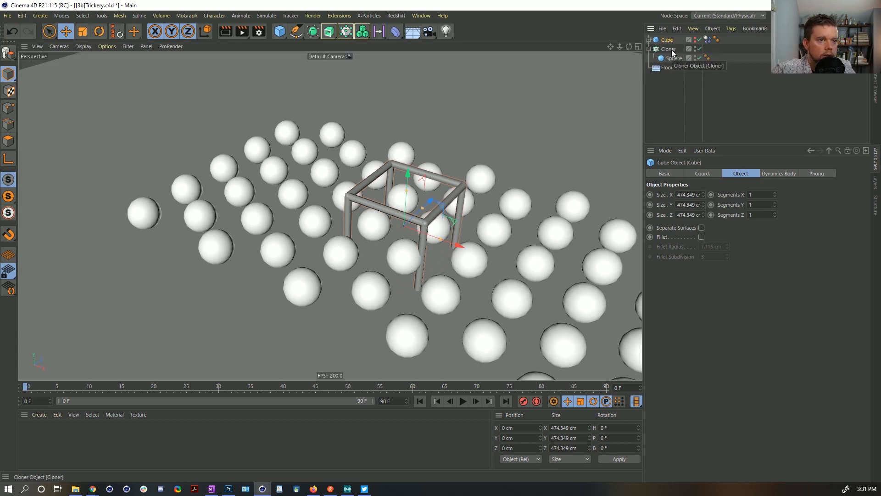
pyautogui.click(670, 49)
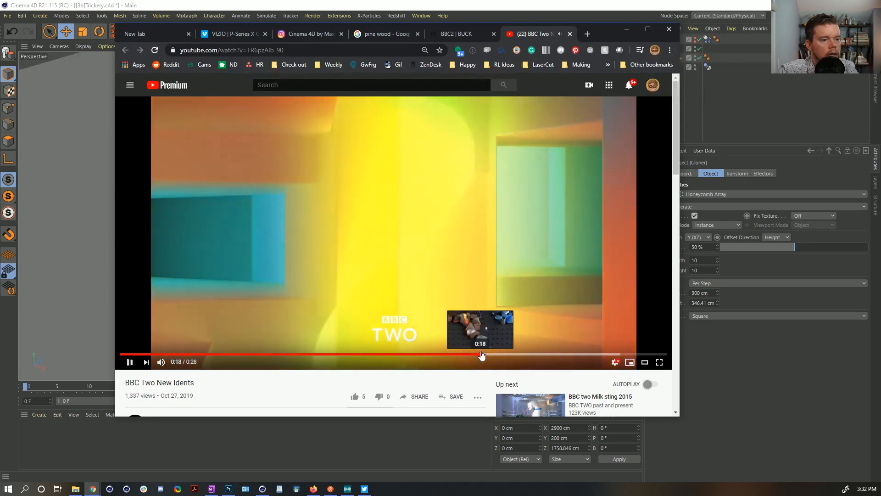
# - Pause the BBC Two New Idents video in Chrome near 0:19 at 720p, study the tumbling shapes, and return to Cinema 4D
pyautogui.click(479, 354)
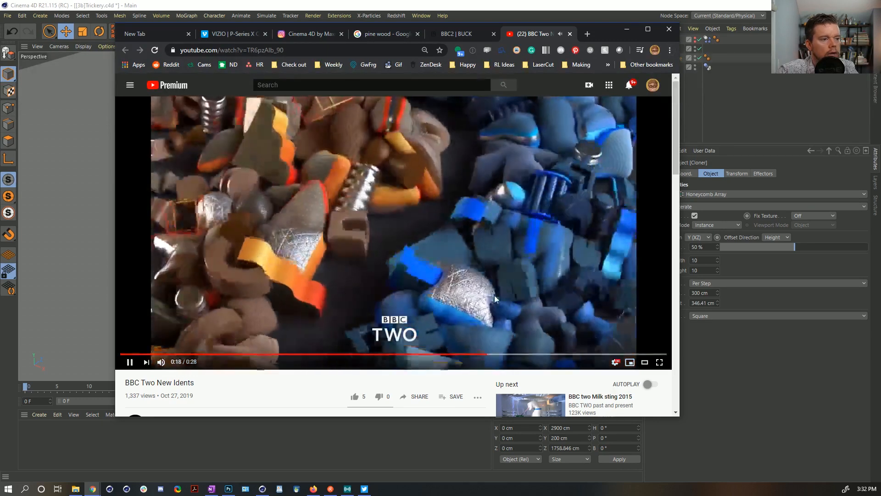
pyautogui.click(495, 298)
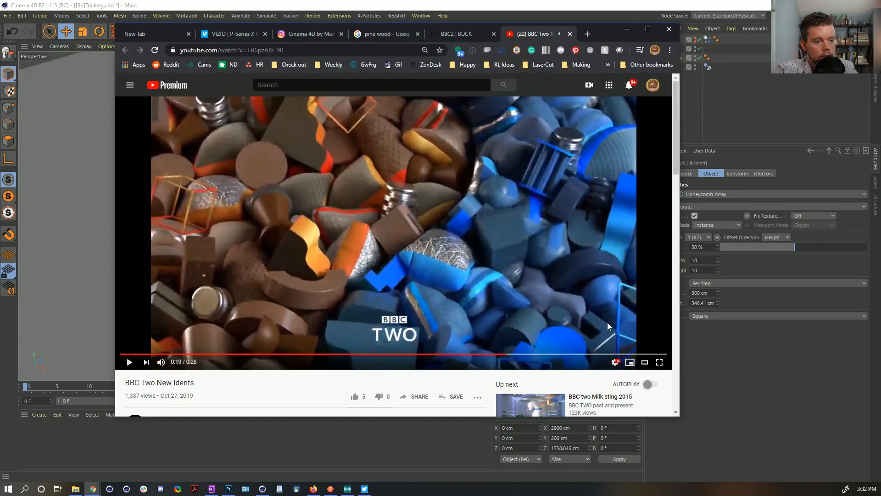
pyautogui.click(615, 362)
pyautogui.click(635, 341)
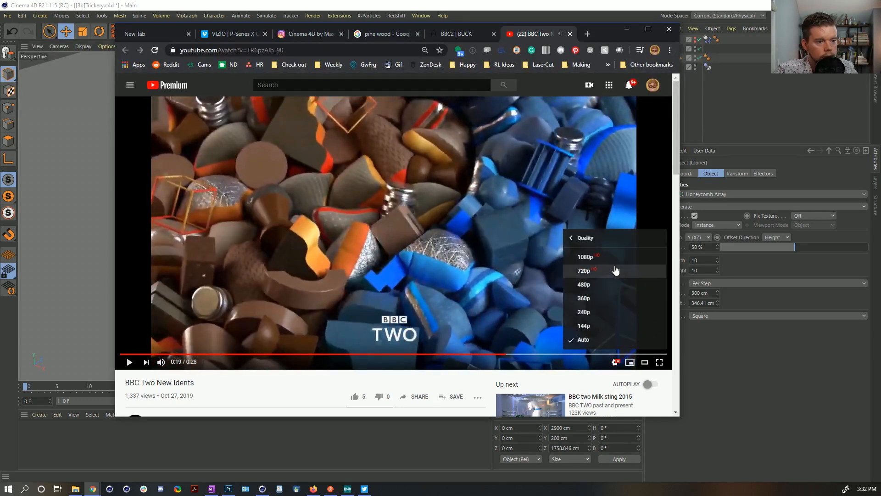
pyautogui.click(616, 271)
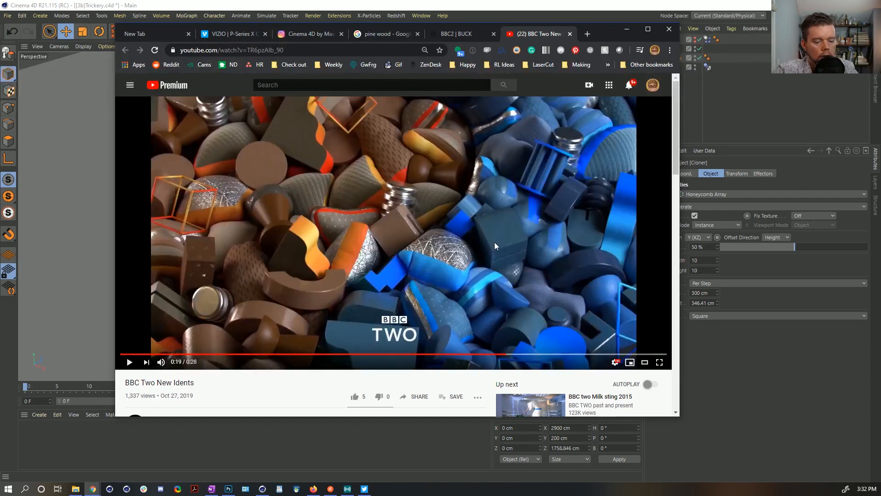
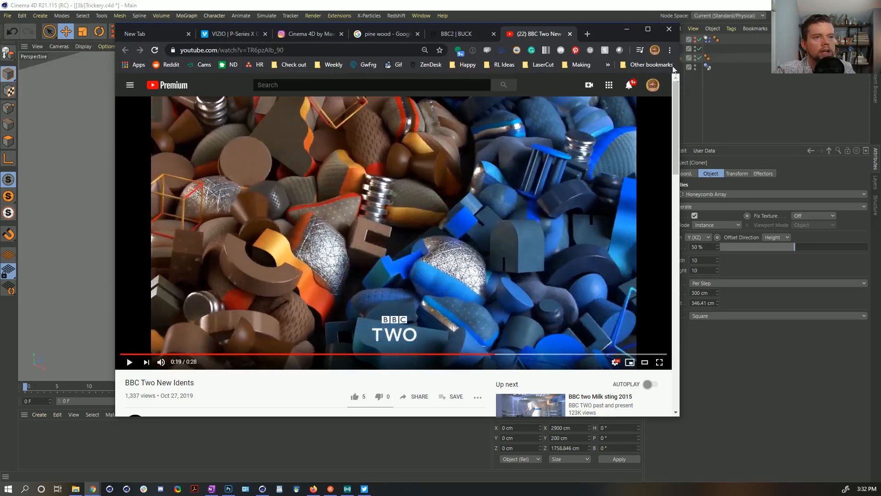
pyautogui.click(611, 7)
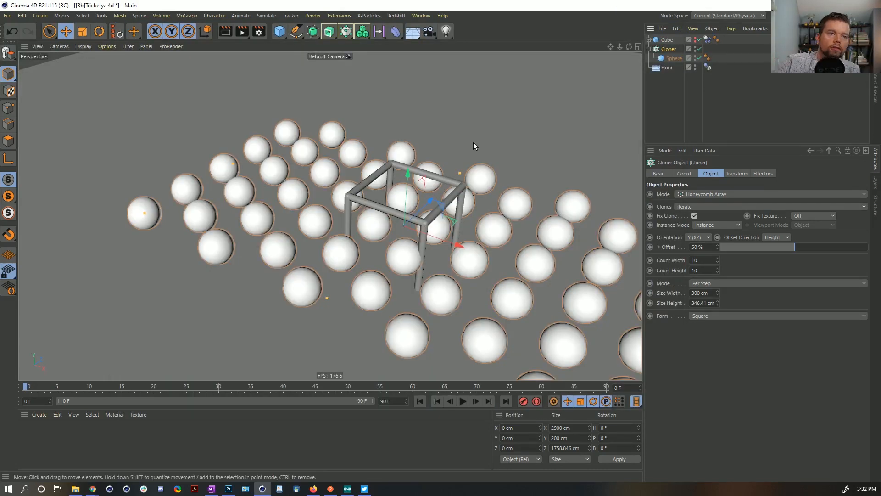
# - Scale the Cube with its nested cage uniformly down to about 196 cm
pyautogui.click(666, 41)
pyautogui.press('t')
pyautogui.moveTo(550, 100); pyautogui.dragTo(533, 167)
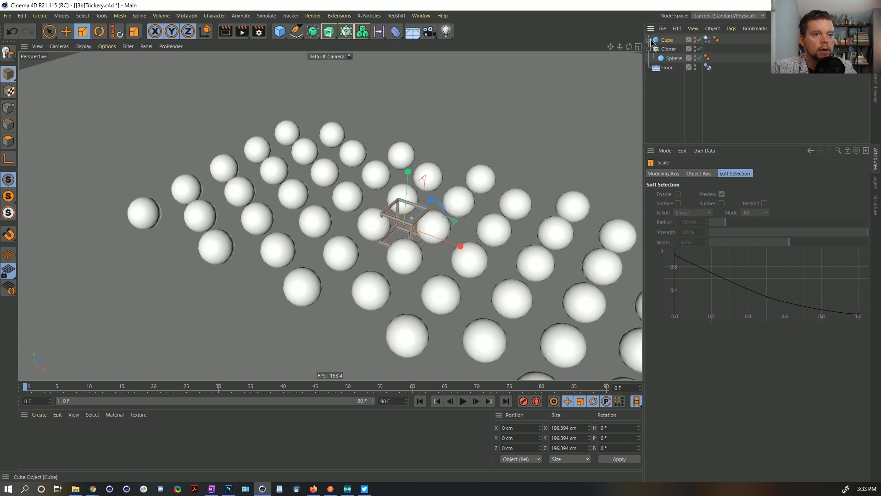
# - Nest the Atom Array under the Cloner's Sphere and delete the leftover top-level Cube
pyautogui.click(649, 40)
pyautogui.moveTo(678, 50); pyautogui.dragTo(679, 77)
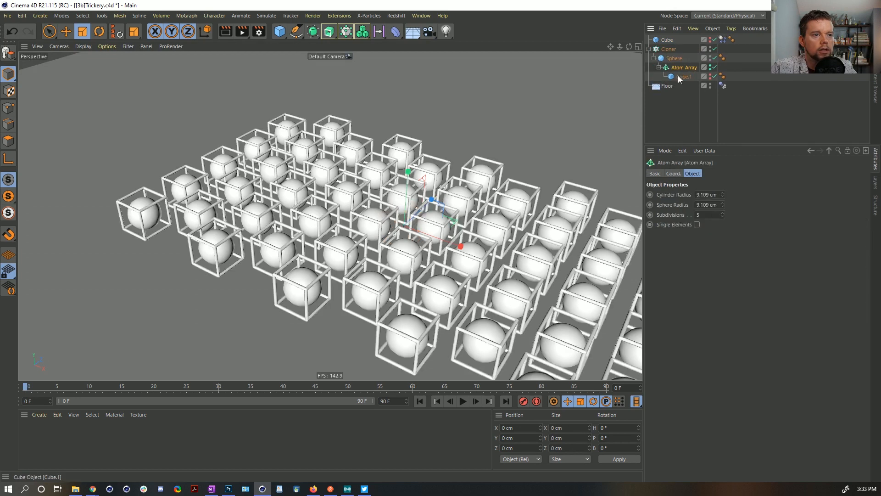
pyautogui.click(667, 40)
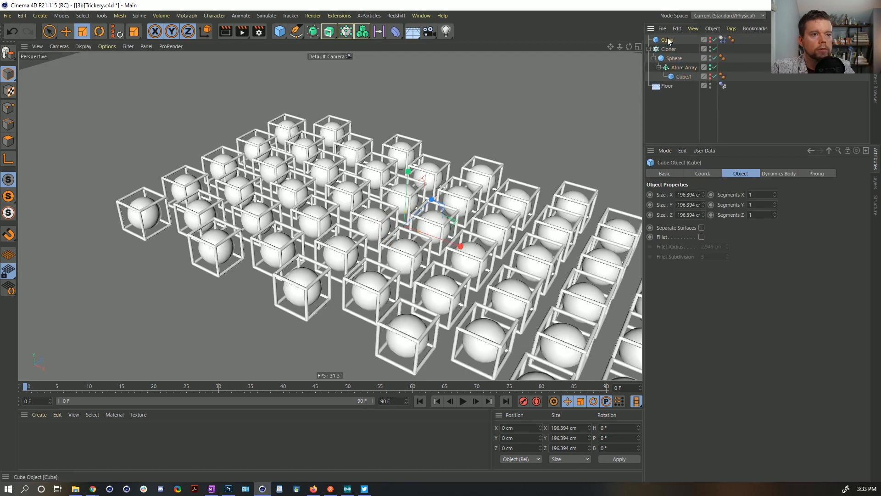
pyautogui.press('Delete')
# - Add a Rigid Body tag to the Sphere and set its Follow Position and Follow Rotation to 5
pyautogui.rightClick(673, 49)
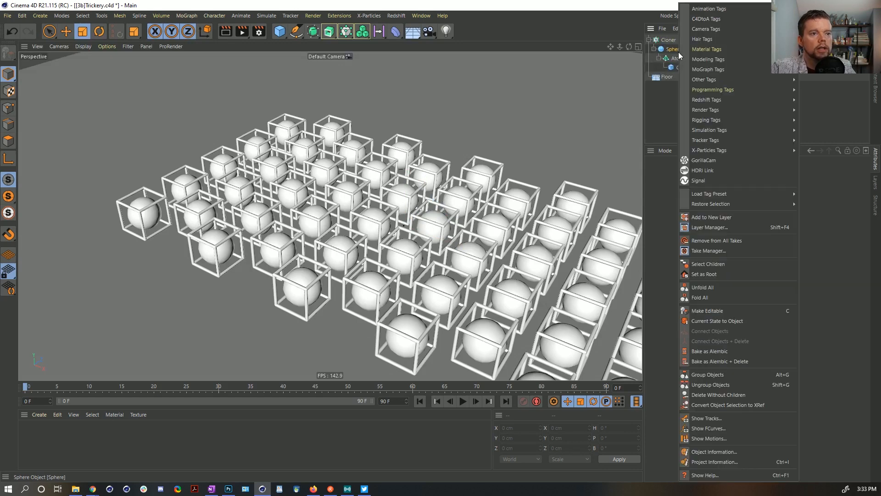
pyautogui.moveTo(712, 133)
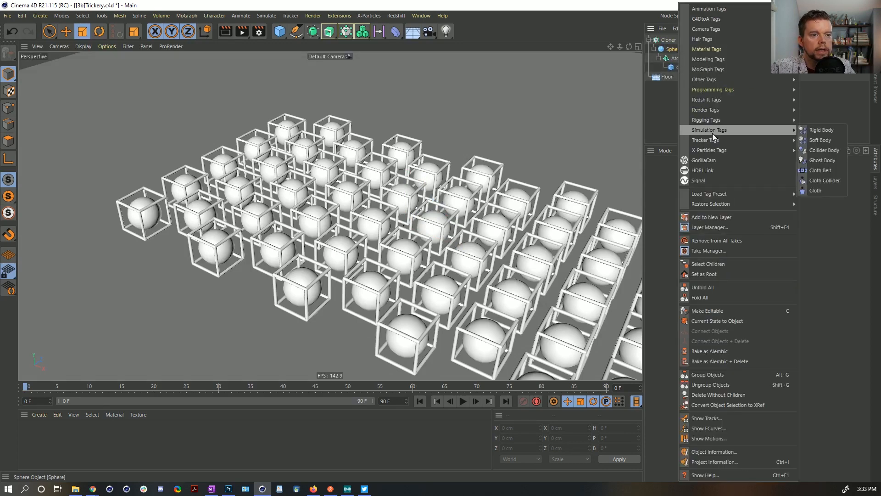
pyautogui.click(824, 137)
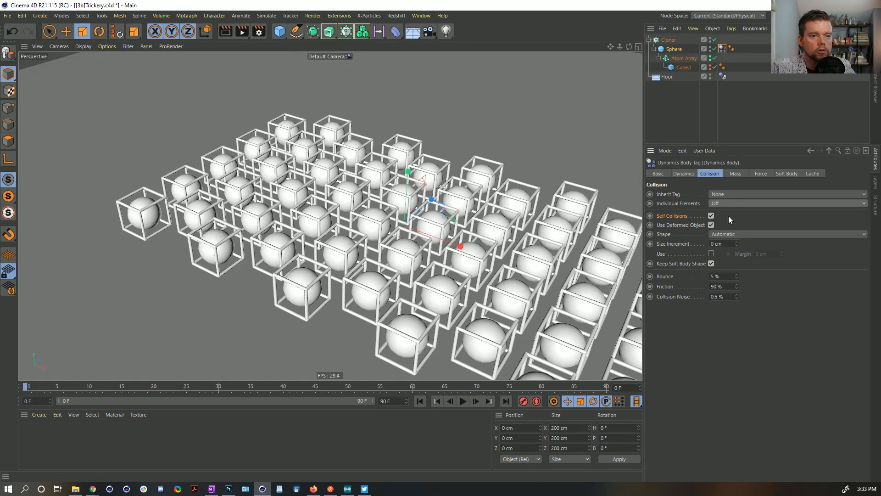
pyautogui.click(736, 174)
pyautogui.click(761, 173)
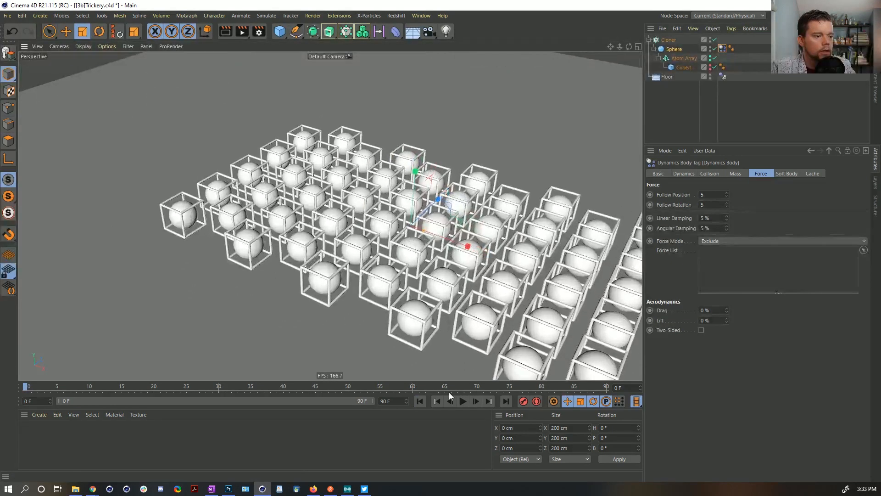
# - Play the simulation to check how the caged sphere clones behave, and rewind to the first frame
pyautogui.click(463, 400)
pyautogui.click(463, 400)
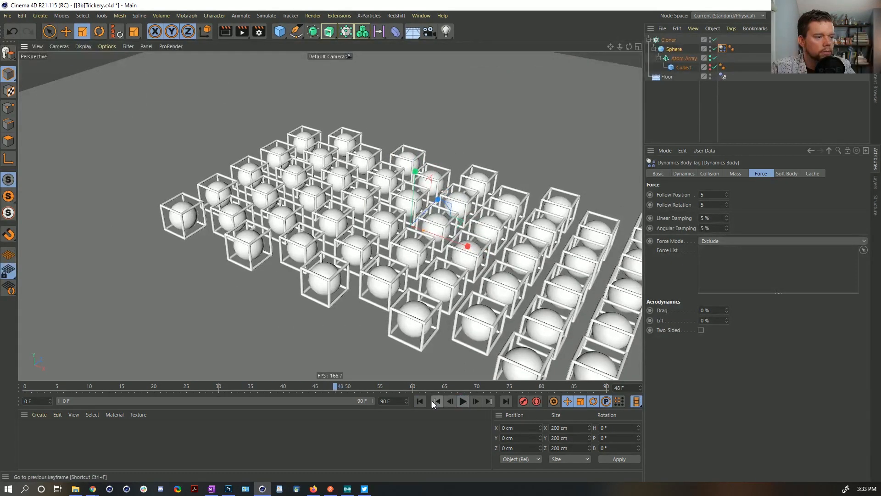
pyautogui.click(419, 400)
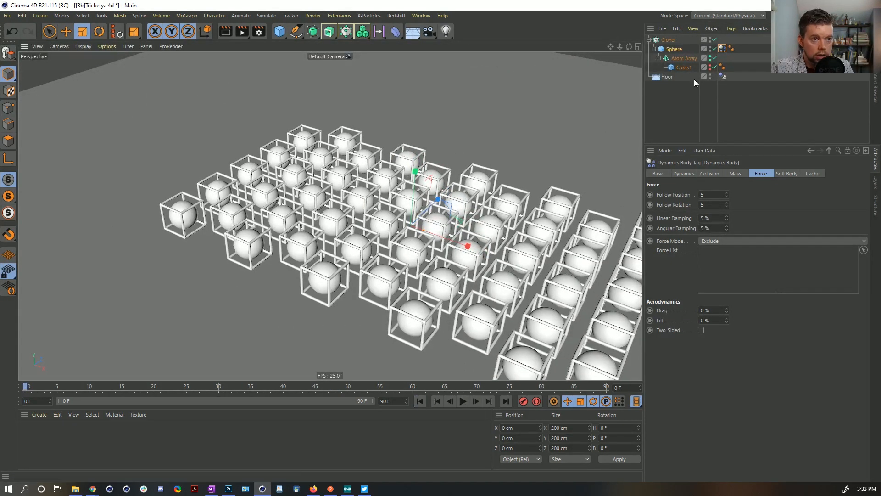
# - Create a Plain effector, assign it to the Cloner's Effectors, and show its Parameter settings
pyautogui.click(673, 49)
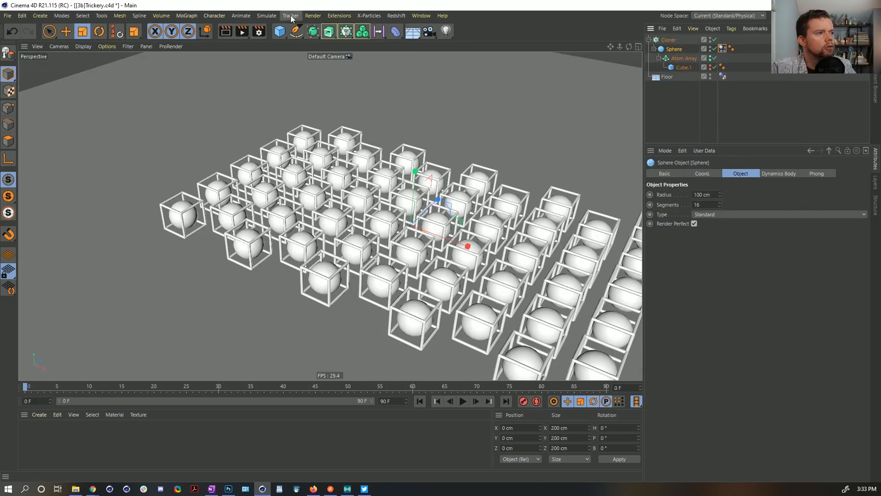
pyautogui.click(312, 15)
pyautogui.click(324, 4)
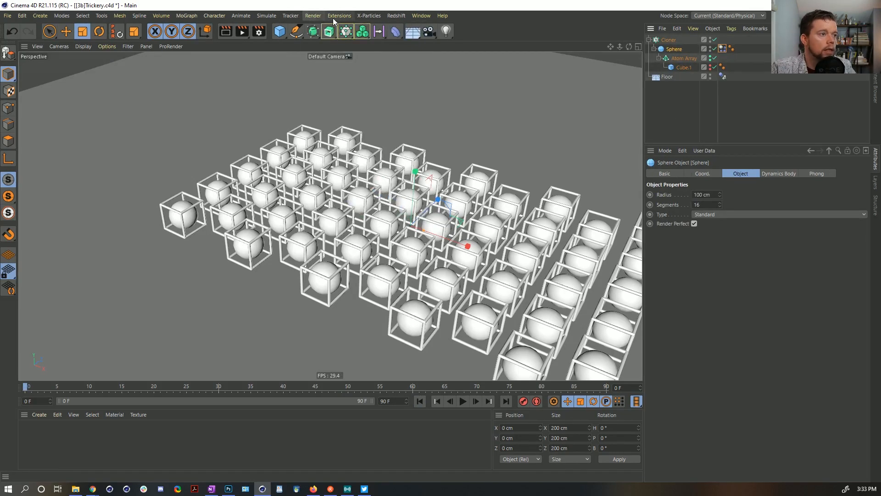
pyautogui.click(361, 34)
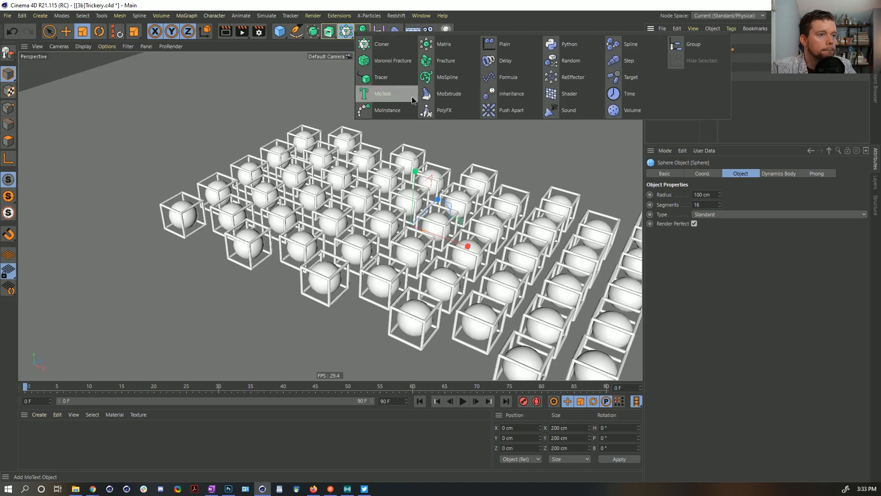
pyautogui.click(529, 54)
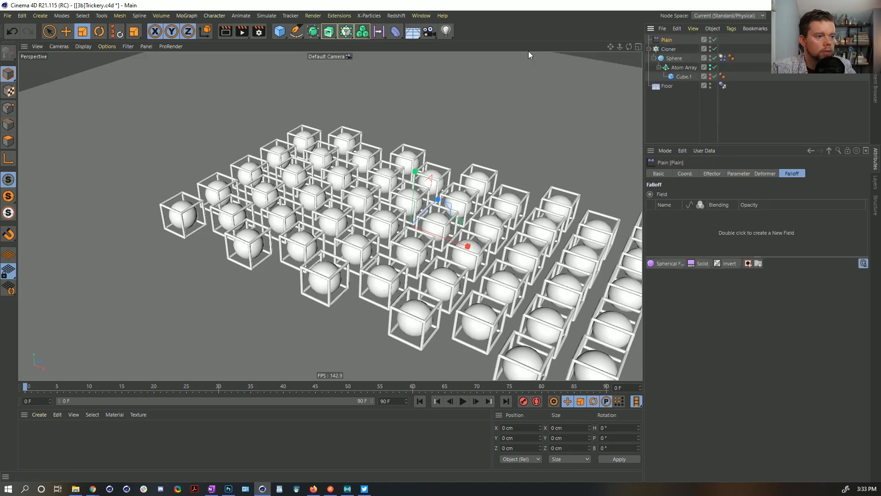
pyautogui.click(681, 52)
pyautogui.click(763, 173)
pyautogui.moveTo(666, 40); pyautogui.dragTo(697, 225)
pyautogui.click(666, 40)
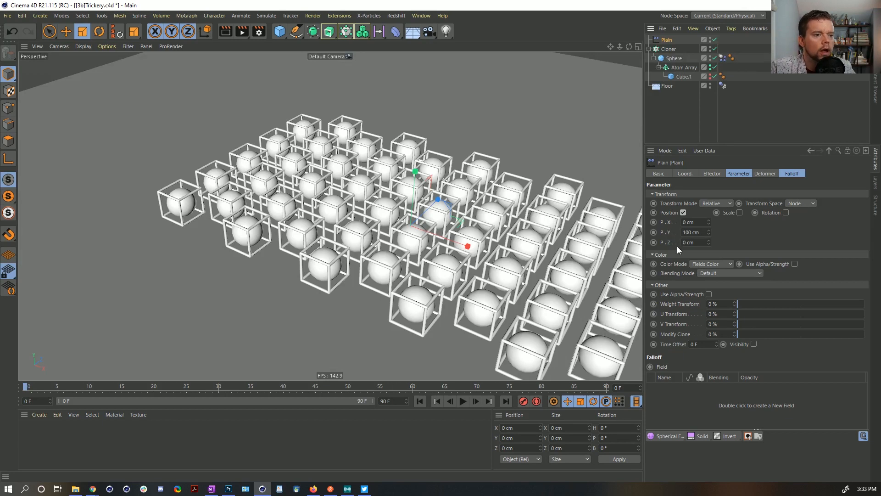
# - Enable uniform, absolute scaling on the Plain effector and set its scale to 2
pyautogui.click(739, 213)
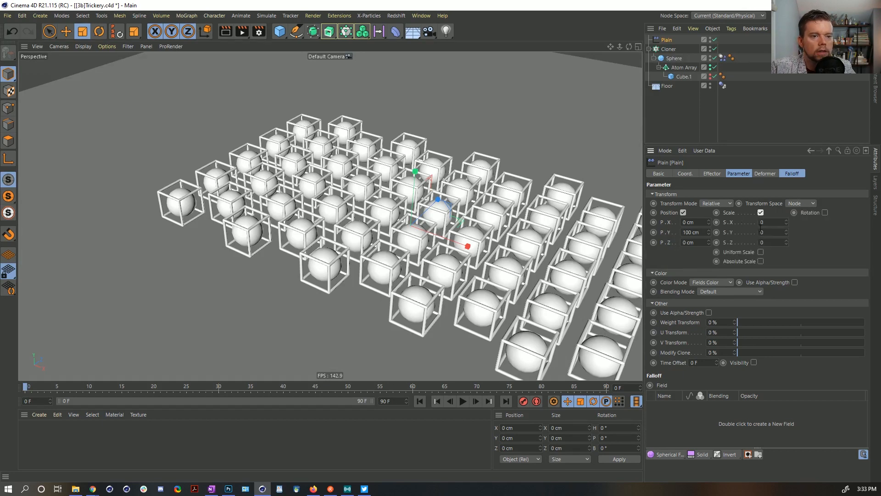
pyautogui.click(760, 252)
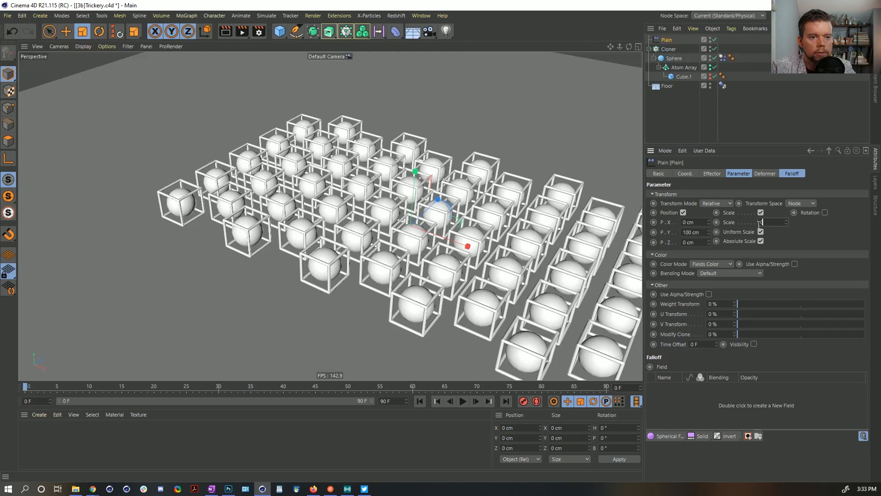
pyautogui.write('2')
pyautogui.press('Return')
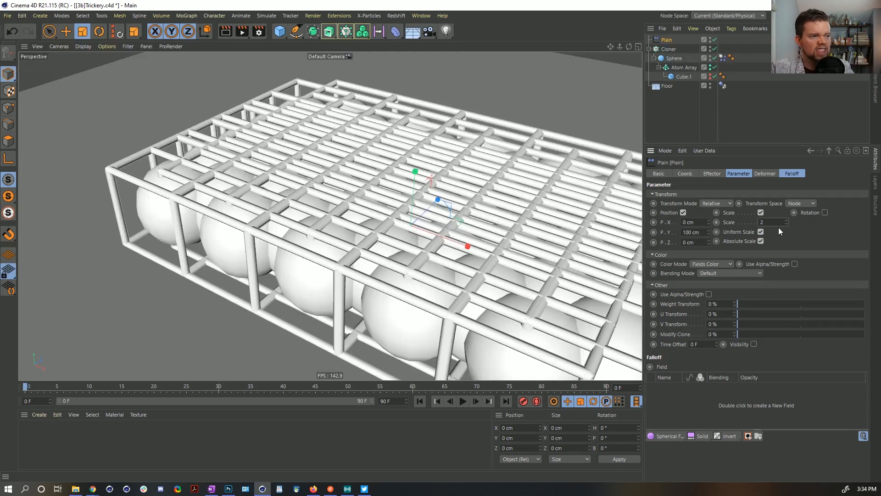
# - Enable rotation on the Plain effector and set heading, pitch and bank to 90° each
pyautogui.click(825, 213)
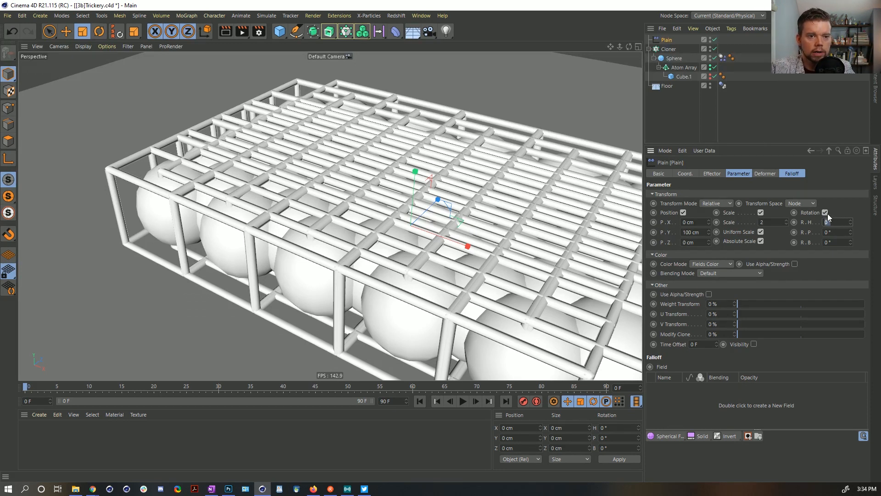
pyautogui.write('90')
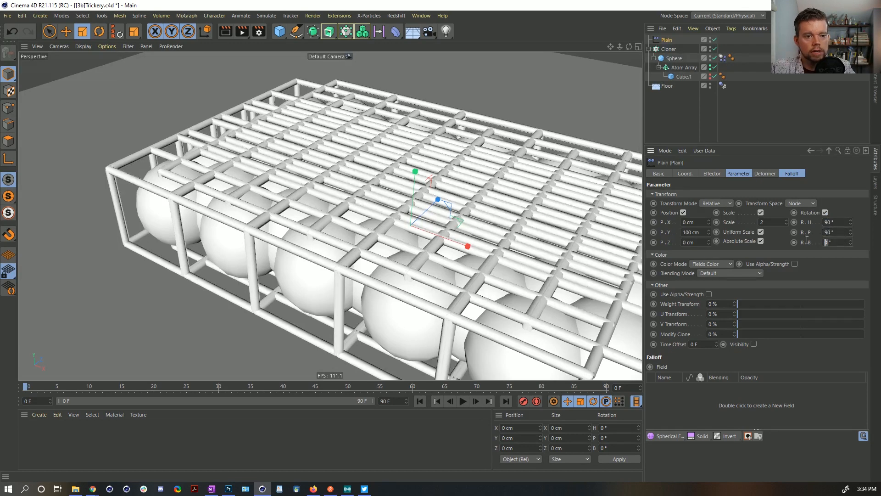
pyautogui.press('Tab')
pyautogui.write('90')
pyautogui.press('Return')
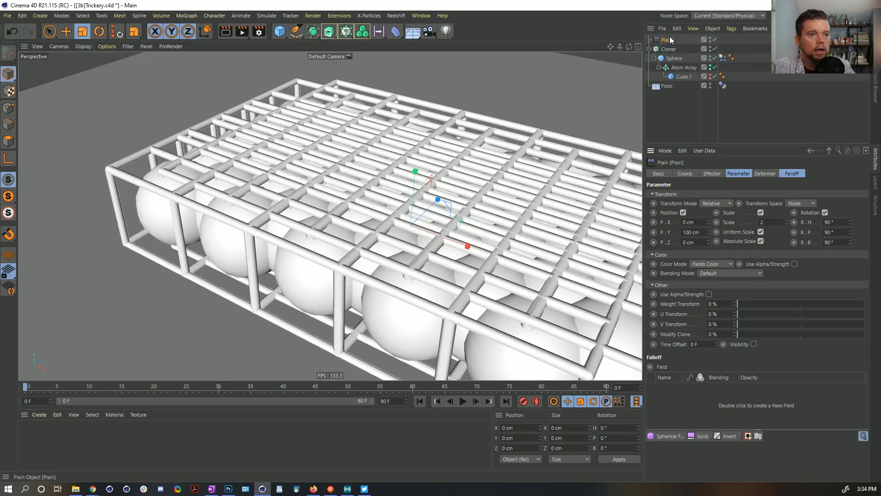
# - Add a Spherical Field to the Plain effector's falloff and move it beside the far corner of the clone array
pyautogui.click(789, 174)
pyautogui.click(667, 262)
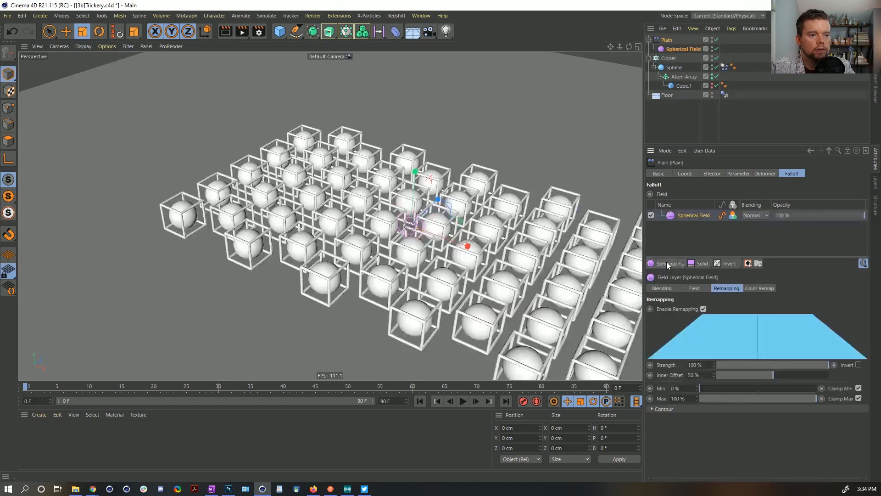
pyautogui.moveTo(403, 280); pyautogui.dragTo(474, 282)
pyautogui.press('e')
pyautogui.moveTo(474, 285); pyautogui.dragTo(110, 195)
pyautogui.hotkey('ctrl', 'z')
pyautogui.click(172, 31)
# - Play the simulation to check how the field-driven Plain effector affects the caged spheres, and rewind to the first frame
pyautogui.click(463, 401)
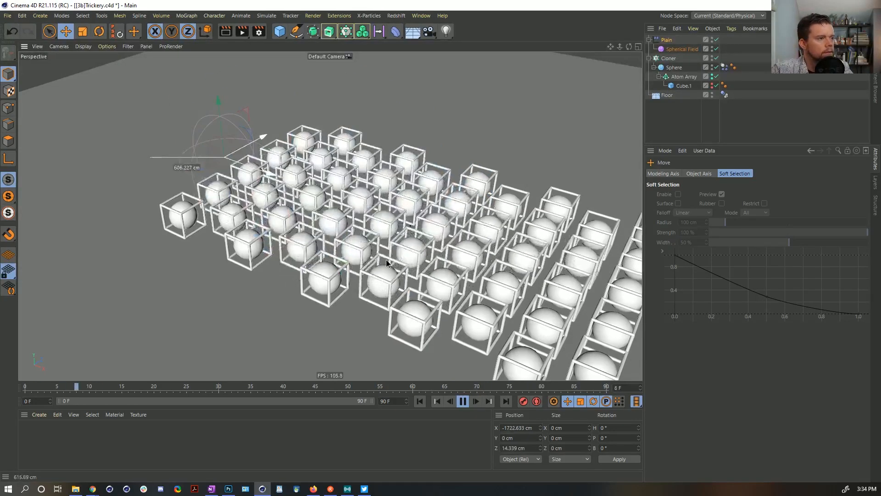
pyautogui.click(463, 402)
pyautogui.click(419, 401)
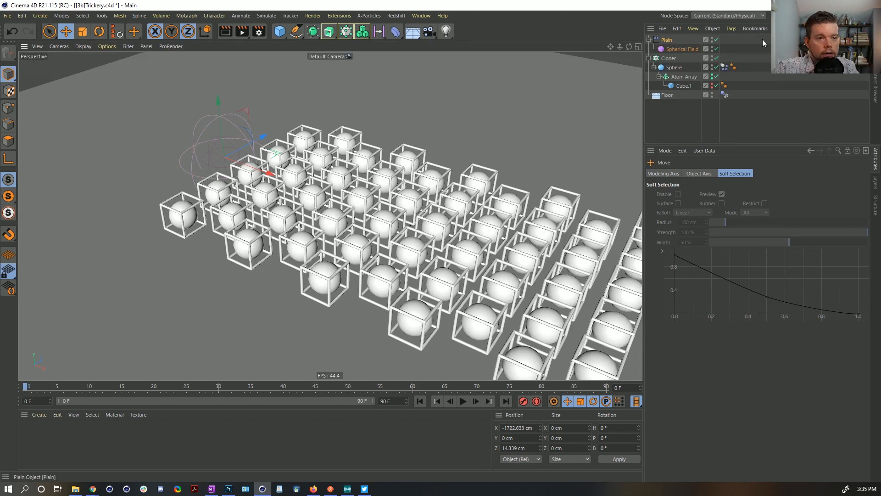
# - Duplicate the Sphere hierarchy inside the Cloner, hiding the copy's sphere and the original's Atom Array so cages alternate with bare spheres
pyautogui.click(671, 58)
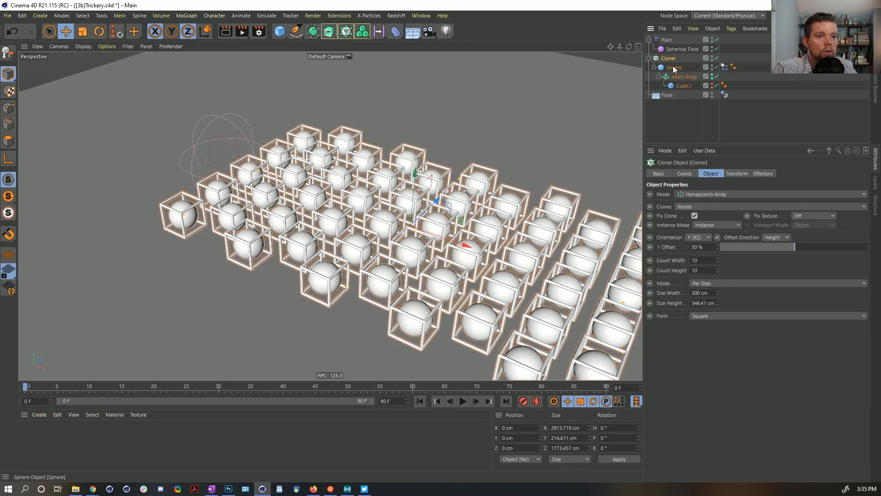
pyautogui.keyDown('ctrl'); pyautogui.moveTo(673, 68); pyautogui.dragTo(679, 65); pyautogui.keyUp('ctrl')
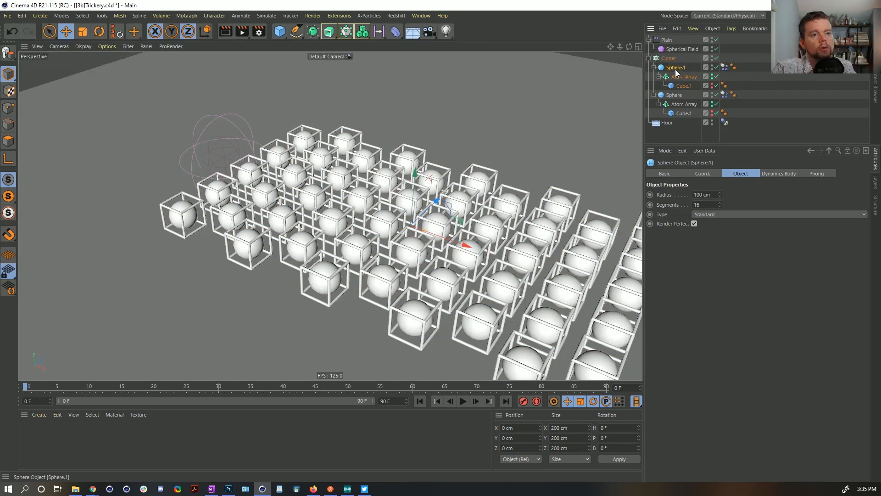
pyautogui.click(712, 77)
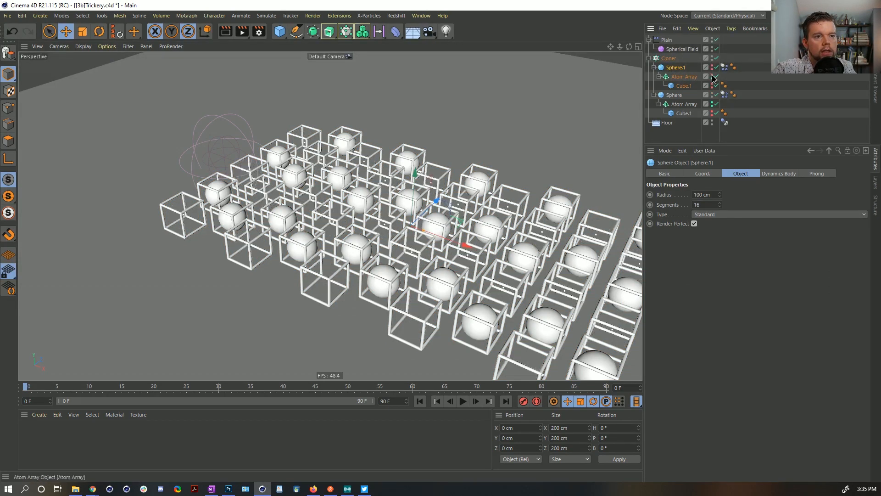
pyautogui.keyDown('alt'); pyautogui.click(712, 76); pyautogui.keyUp('alt')
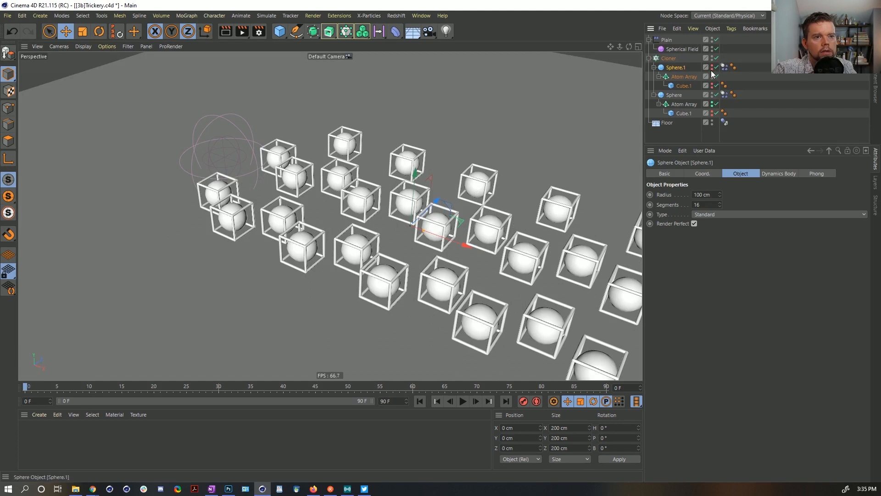
pyautogui.click(712, 103)
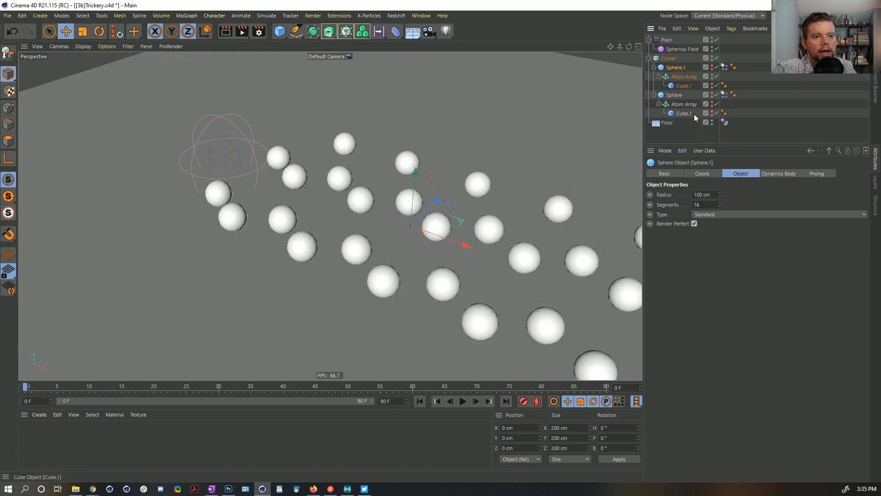
pyautogui.click(714, 76)
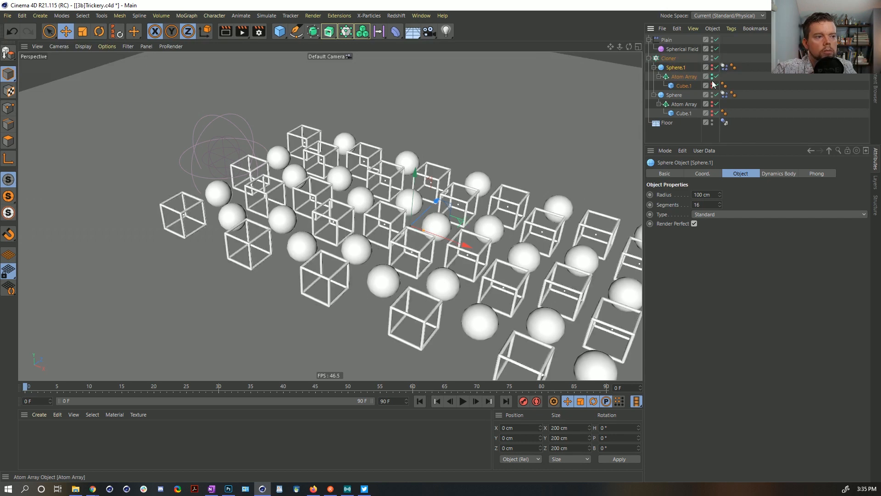
# - Set the Cloner's Clones distribution to Blend
pyautogui.click(668, 58)
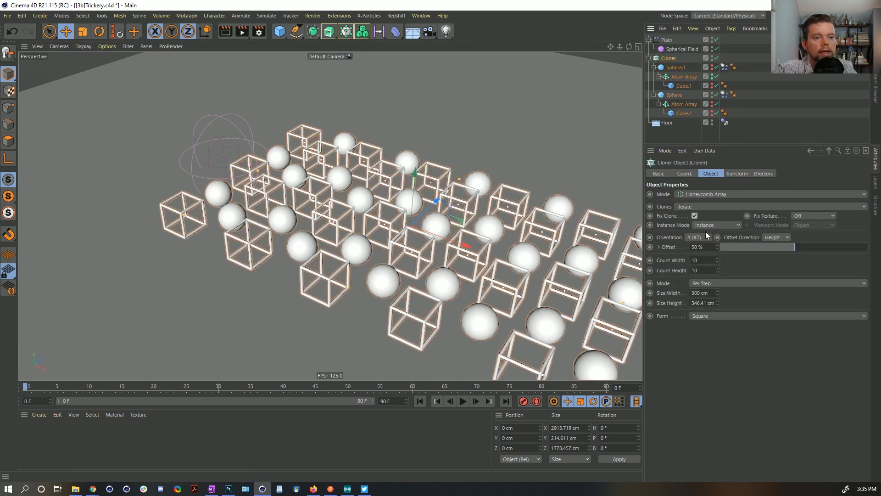
pyautogui.click(701, 206)
pyautogui.click(699, 225)
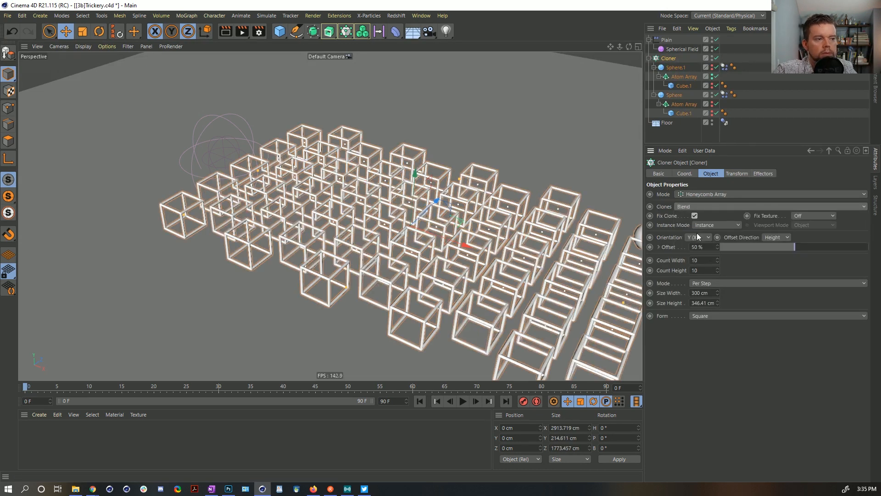
pyautogui.scroll(-5, 532, 249)
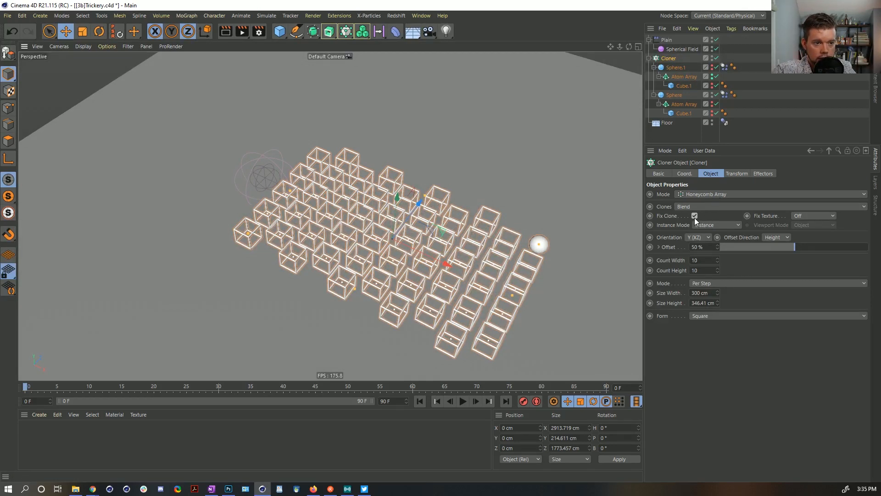
pyautogui.click(736, 173)
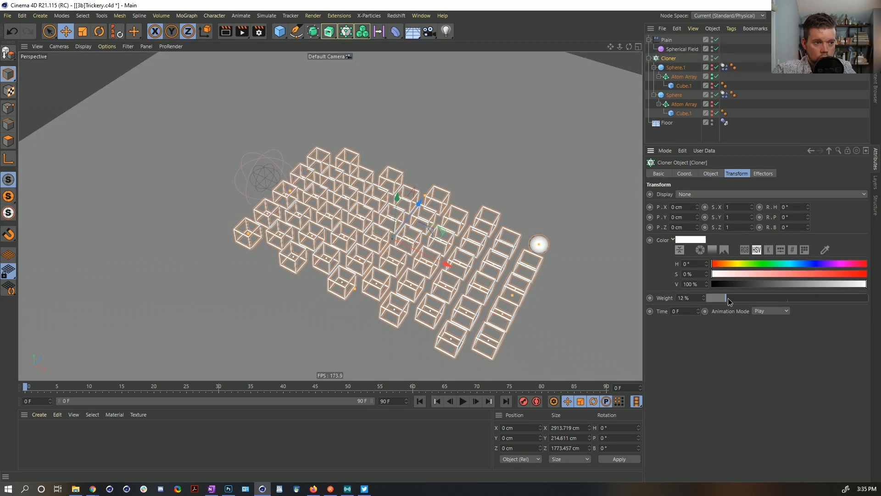
pyautogui.click(759, 175)
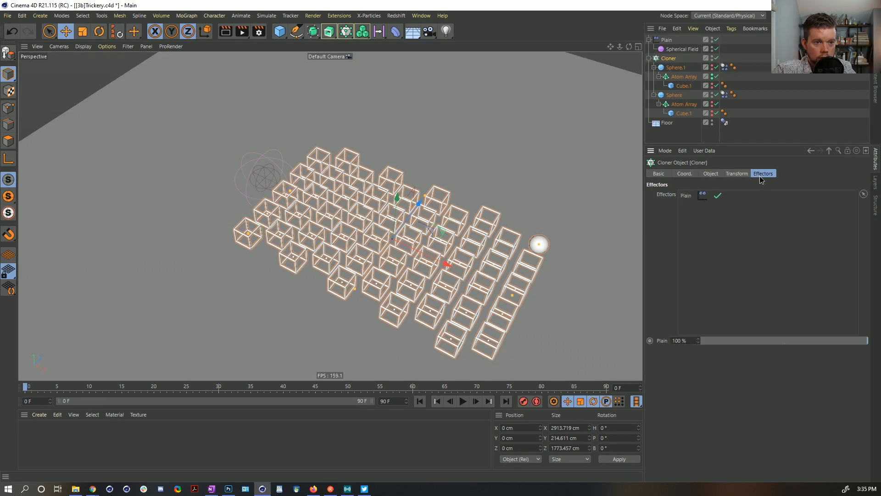
pyautogui.click(734, 174)
pyautogui.click(715, 174)
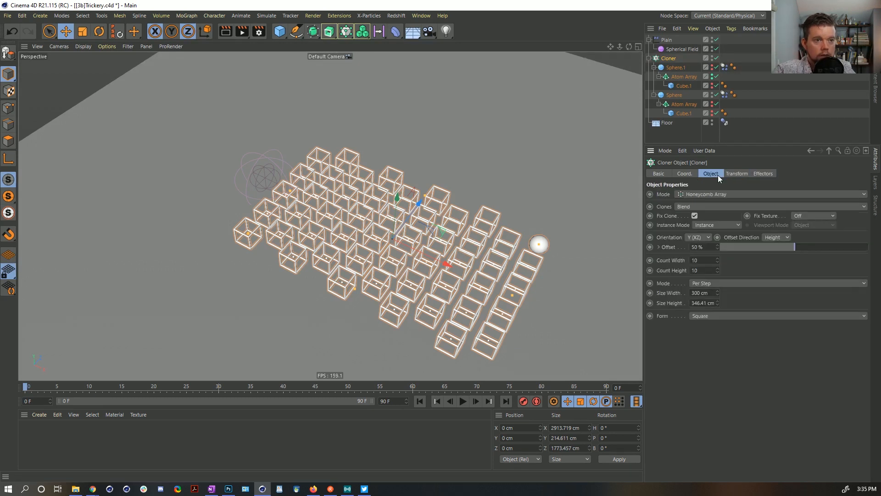
pyautogui.click(666, 40)
# - Remove the original Plain effector from the Cloner's Effectors and add a second Plain effector to the Cloner
pyautogui.click(669, 59)
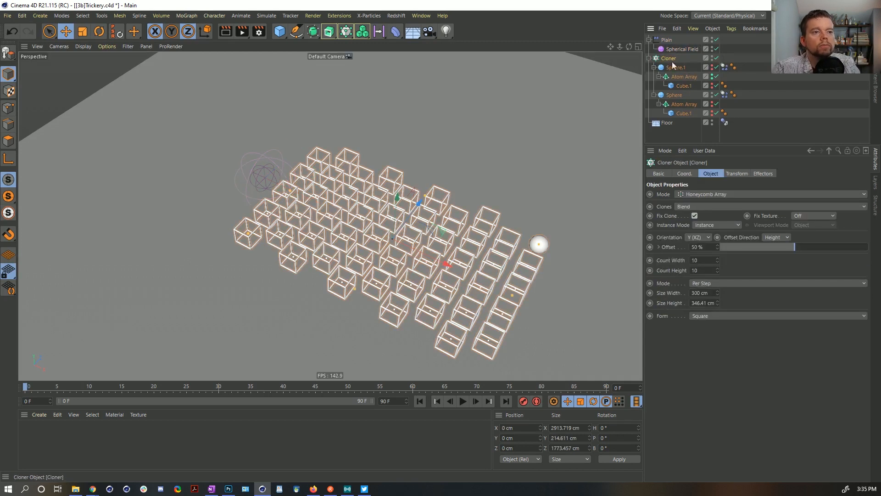
pyautogui.click(763, 173)
pyautogui.press('Delete')
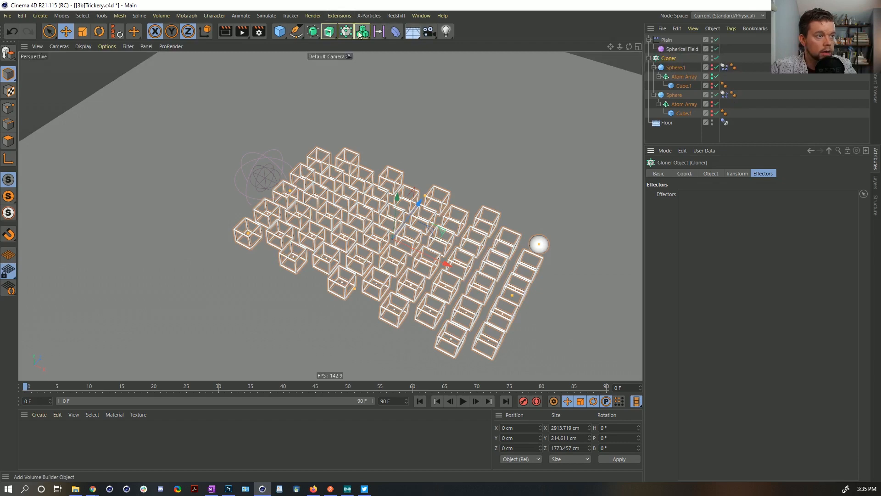
pyautogui.moveTo(346, 31); pyautogui.dragTo(516, 39)
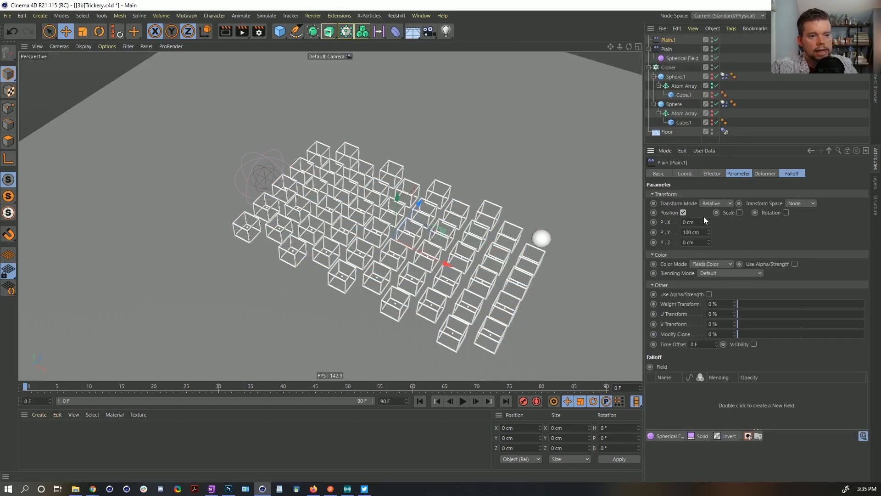
# - Disable position on the second Plain effector and set its Modify Clone to 100%
pyautogui.click(683, 213)
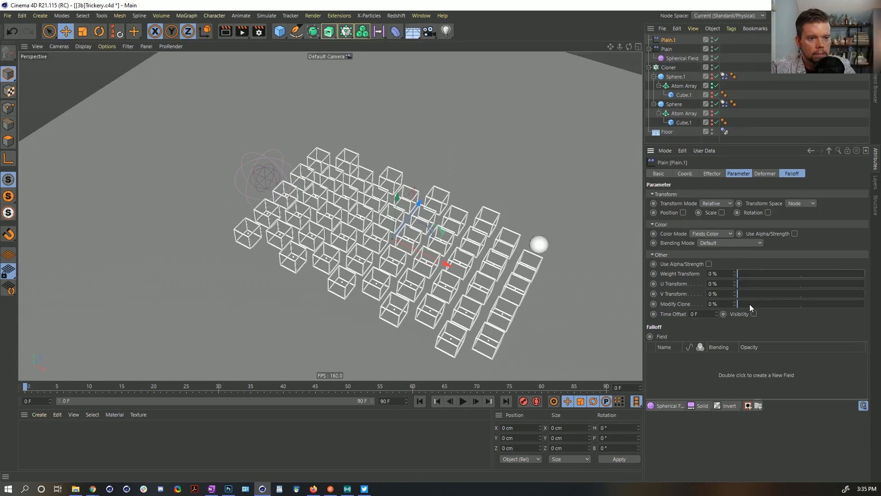
pyautogui.moveTo(749, 303)
pyautogui.mouseDown()
pyautogui.moveTo(865, 304)
pyautogui.moveTo(720, 310)
pyautogui.moveTo(867, 309)
pyautogui.moveTo(663, 313)
pyautogui.mouseUp()
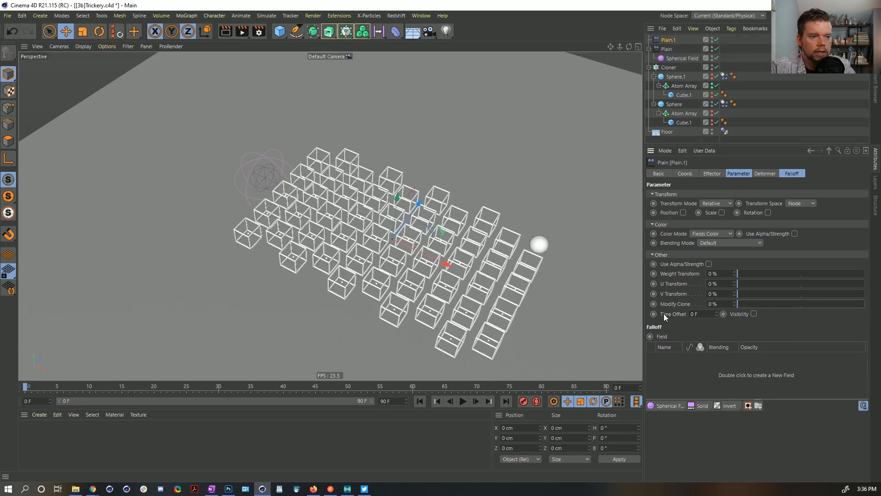
pyautogui.click(741, 305)
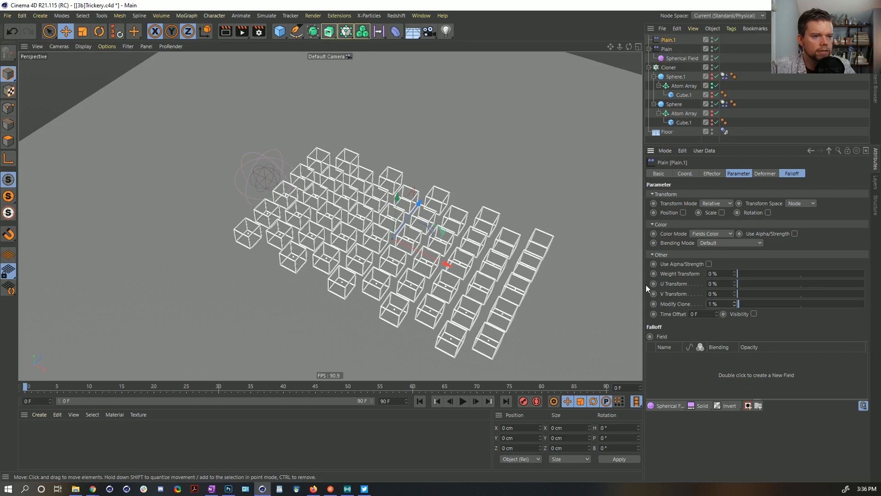
pyautogui.moveTo(745, 304); pyautogui.dragTo(865, 304)
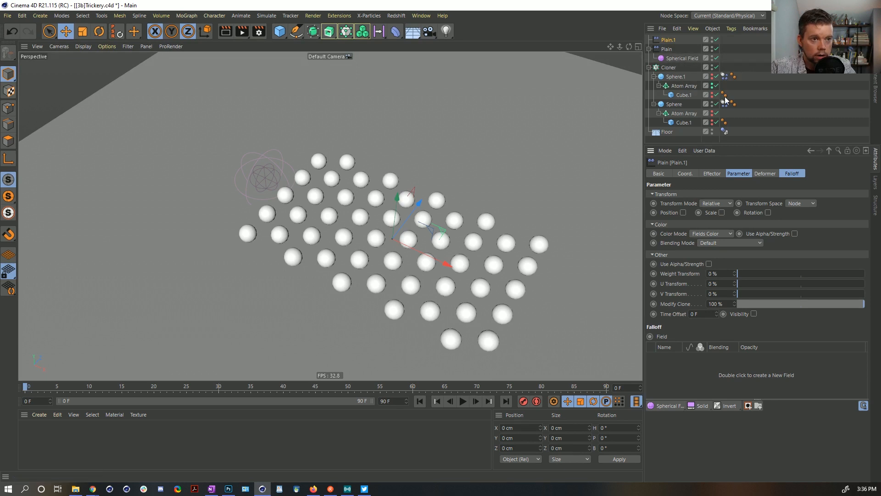
# - Rename the second Plain effector as Plain.Set Blend
pyautogui.click(674, 49)
pyautogui.click(672, 40)
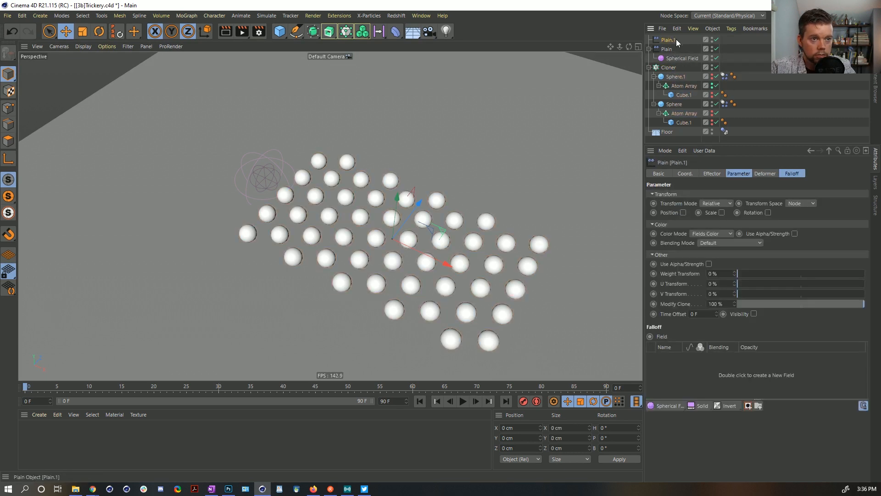
pyautogui.doubleClick(675, 40)
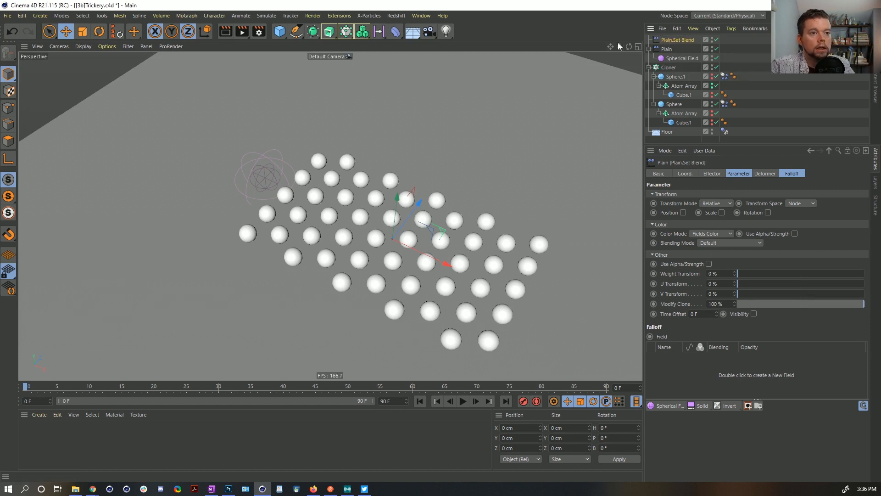
pyautogui.press('Return')
# - Place the original Plain effector above Plain.Set Blend in the object list and assign it back to the Cloner's Effectors, after Plain.Set Blend
pyautogui.moveTo(666, 52); pyautogui.dragTo(667, 35)
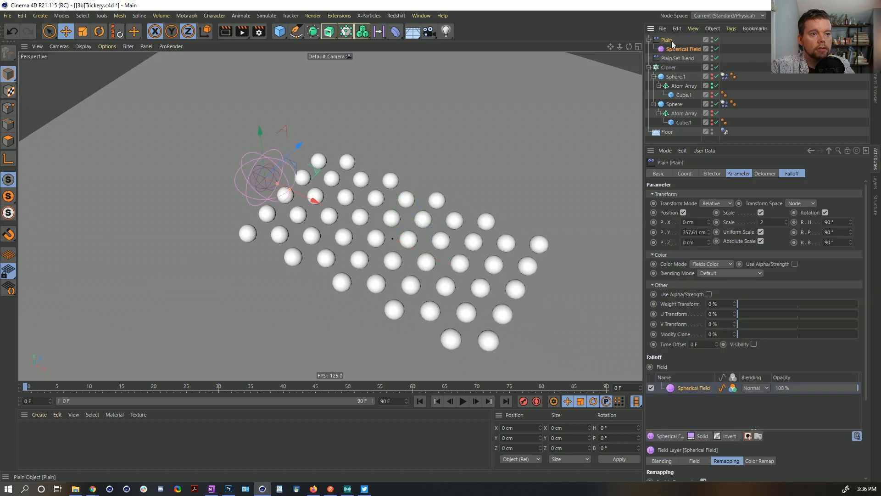
pyautogui.click(682, 69)
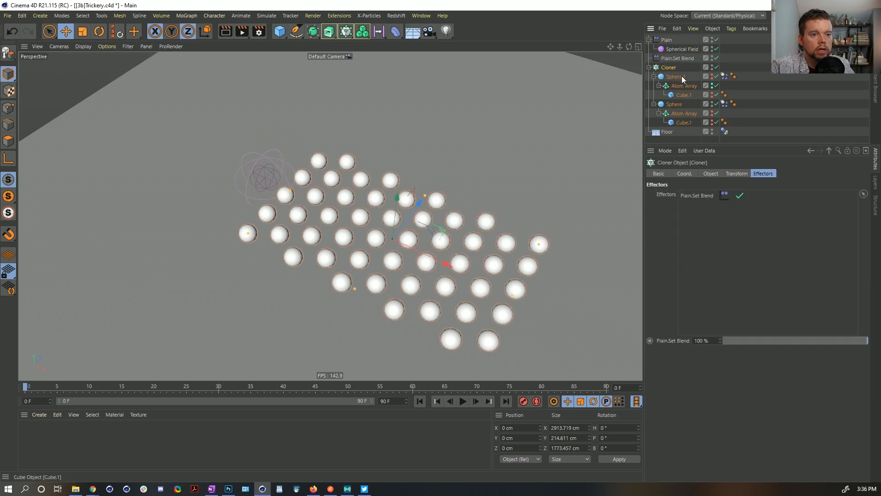
pyautogui.moveTo(666, 41); pyautogui.dragTo(698, 201)
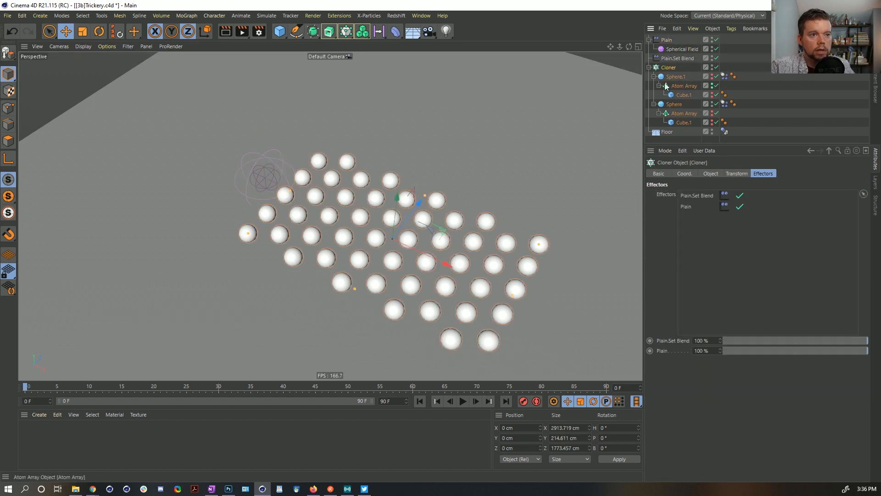
# - Move the Spherical Field into the middle of the sphere clones and show the original Plain effector's parameters
pyautogui.click(672, 49)
pyautogui.moveTo(312, 197); pyautogui.dragTo(440, 247)
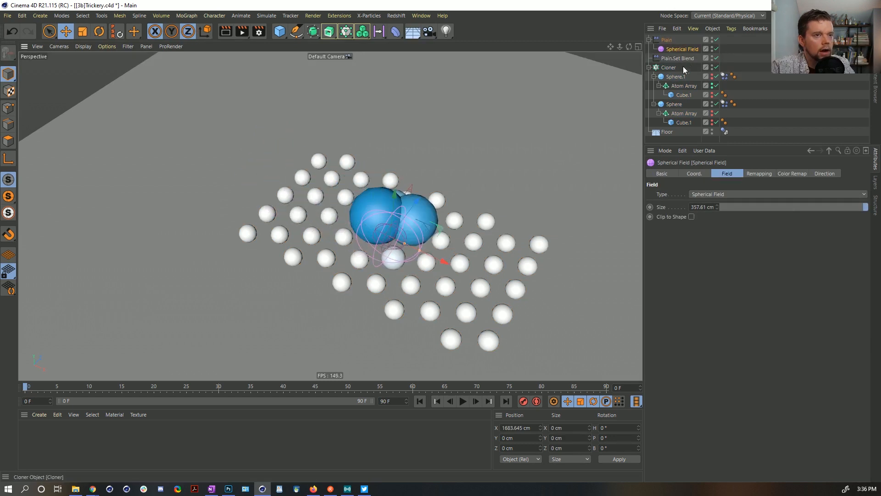
pyautogui.click(666, 41)
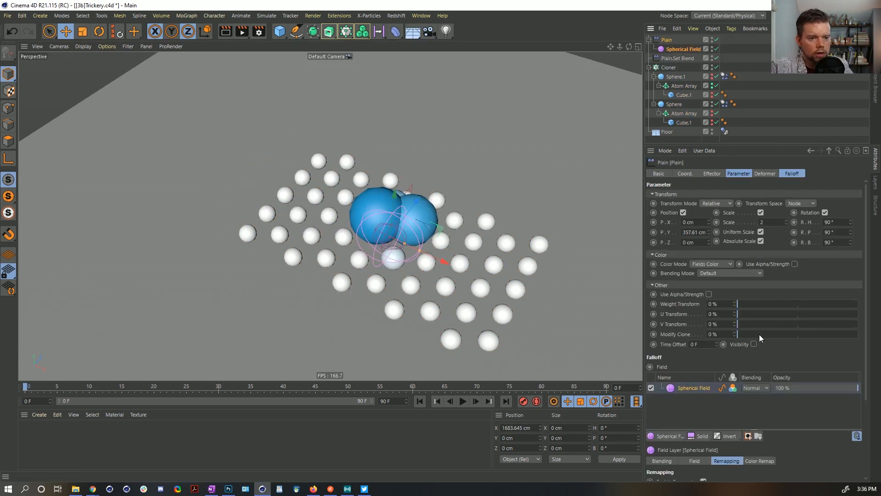
# - Test low Modify Clone values on the Plain effector and set Modify Clone to 100%
pyautogui.moveTo(760, 335)
pyautogui.mouseDown()
pyautogui.moveTo(844, 337)
pyautogui.moveTo(727, 353)
pyautogui.moveTo(866, 350)
pyautogui.moveTo(727, 346)
pyautogui.moveTo(750, 345)
pyautogui.mouseUp()
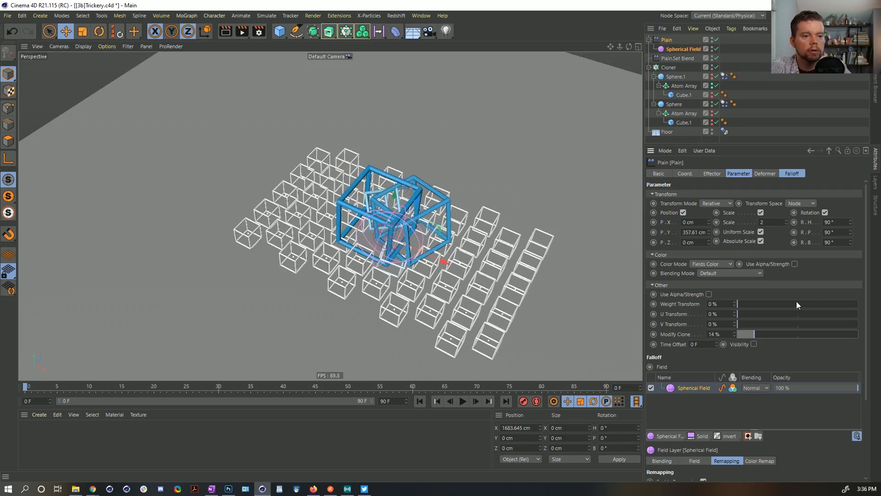
pyautogui.moveTo(753, 340)
pyautogui.mouseDown()
pyautogui.moveTo(744, 340)
pyautogui.moveTo(765, 339)
pyautogui.moveTo(734, 341)
pyautogui.moveTo(743, 335)
pyautogui.mouseUp()
pyautogui.click(792, 173)
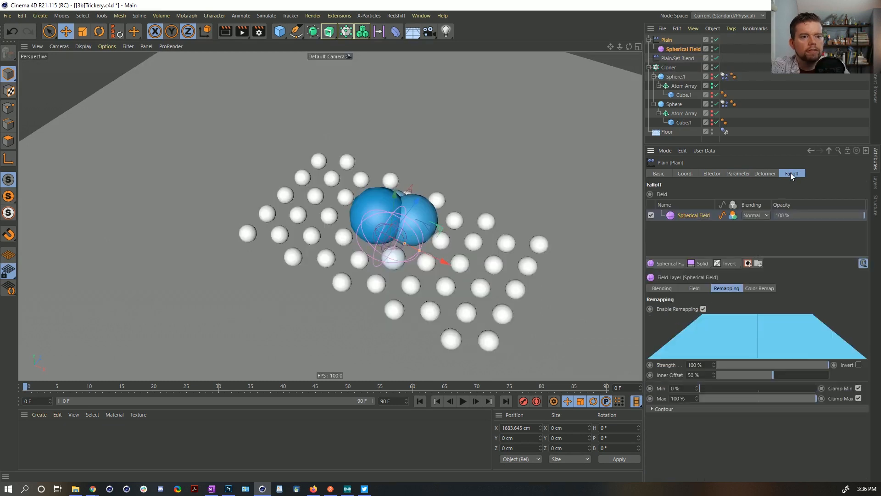
pyautogui.click(667, 43)
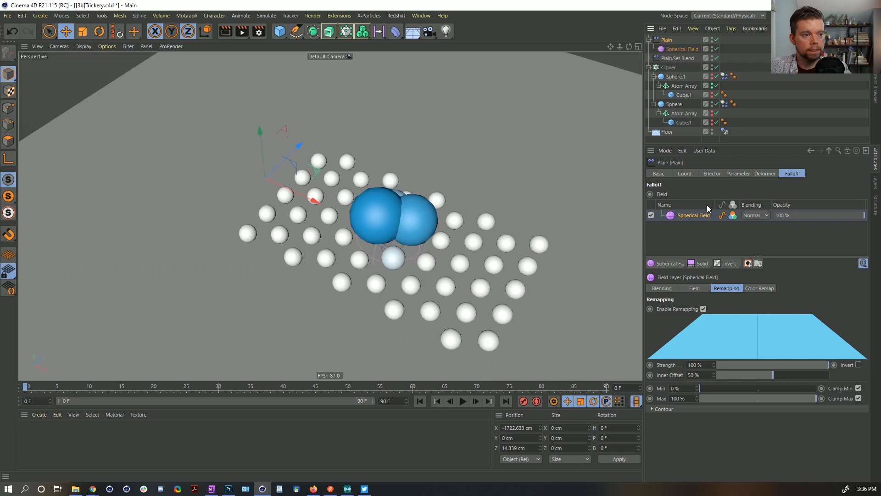
pyautogui.click(738, 173)
pyautogui.moveTo(748, 333); pyautogui.dragTo(864, 334)
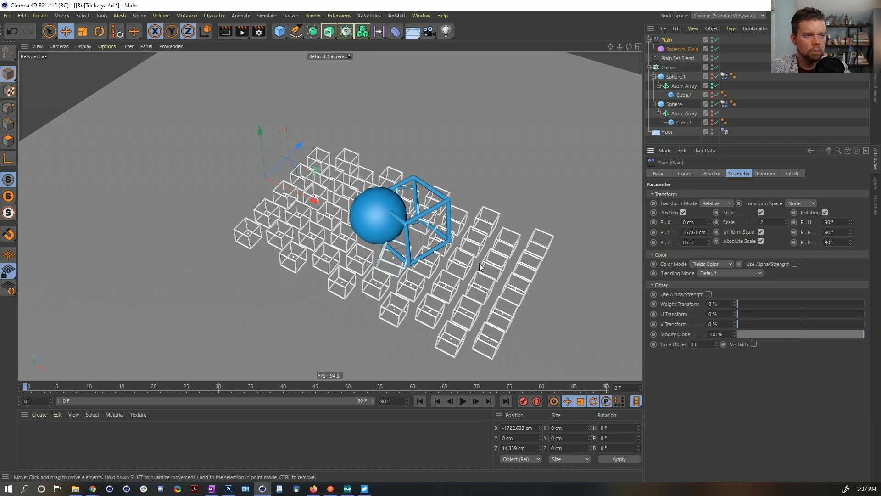
# - Enlarge the Spherical Field to about 439 cm and show Plain.Set Blend's parameters
pyautogui.click(675, 49)
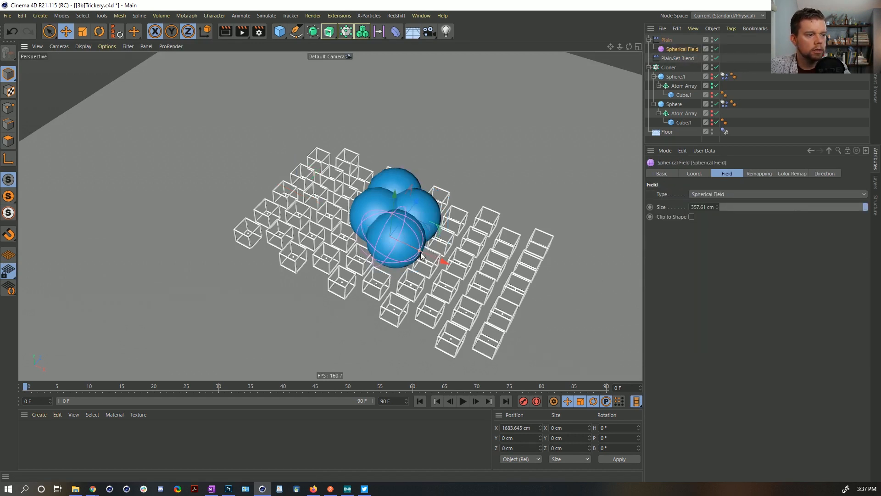
pyautogui.moveTo(419, 250)
pyautogui.mouseDown()
pyautogui.moveTo(443, 256)
pyautogui.moveTo(425, 254)
pyautogui.mouseUp()
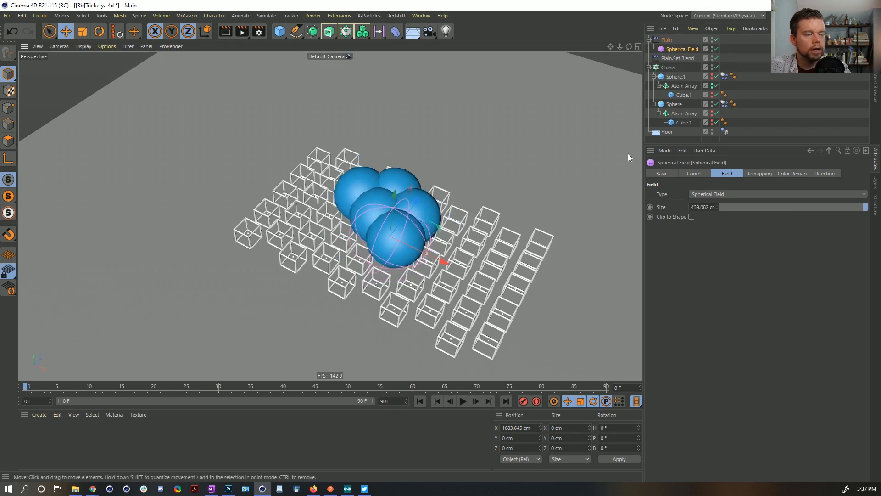
pyautogui.click(680, 59)
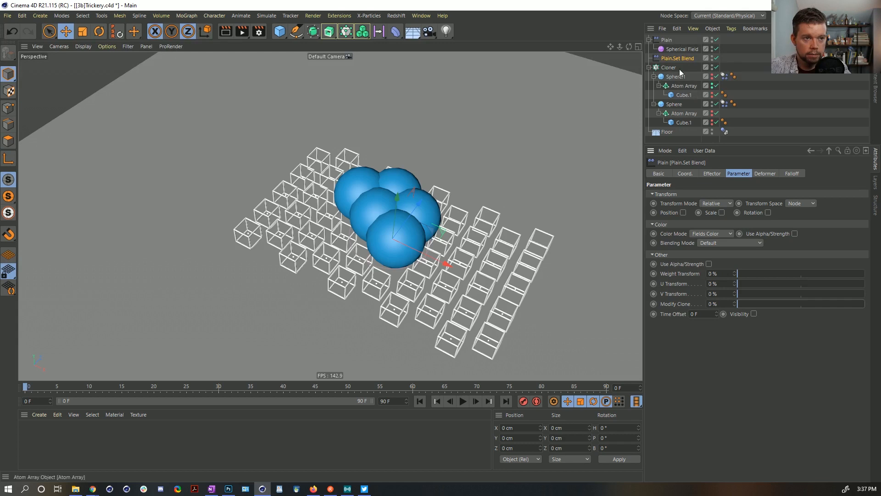
# - Sweep the original Plain effector's Modify Clone through its range and return it to 100%
pyautogui.click(666, 40)
pyautogui.moveTo(748, 334); pyautogui.dragTo(864, 334)
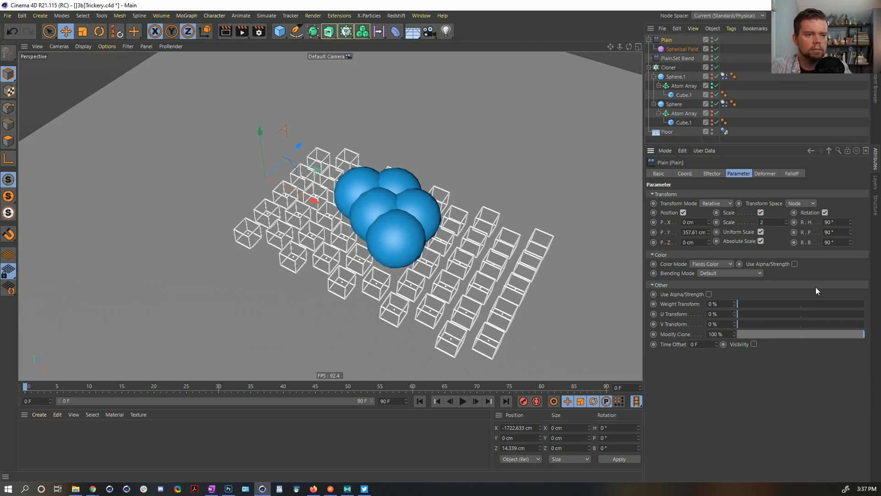
pyautogui.moveTo(767, 334); pyautogui.dragTo(871, 341)
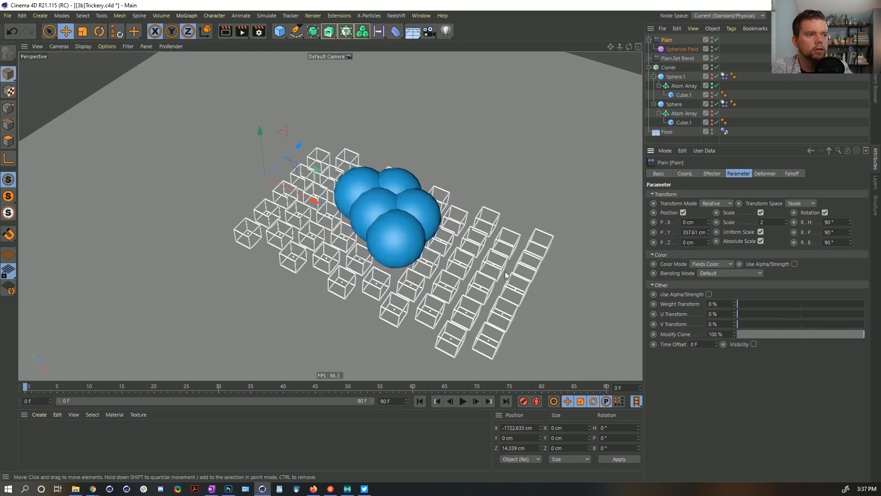
pyautogui.click(670, 49)
pyautogui.click(666, 40)
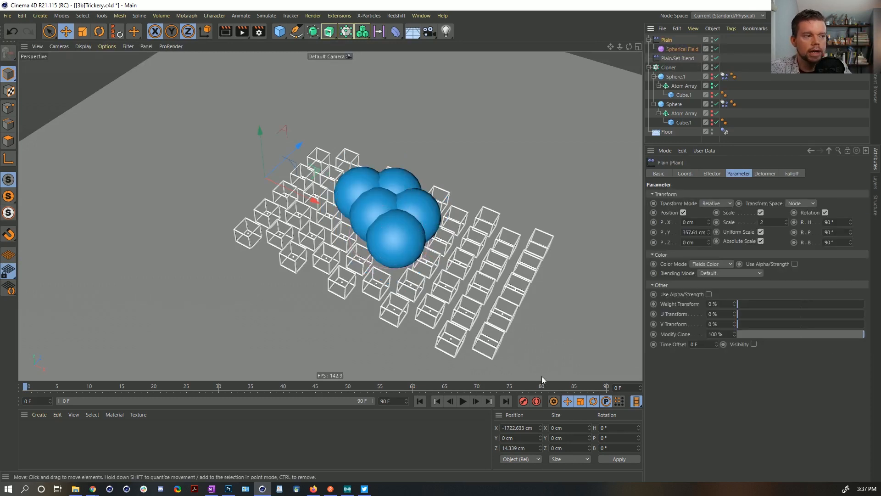
# - Play the simulation and move the Spherical Field through the clones to about X 1744 cm
pyautogui.click(463, 401)
pyautogui.click(682, 49)
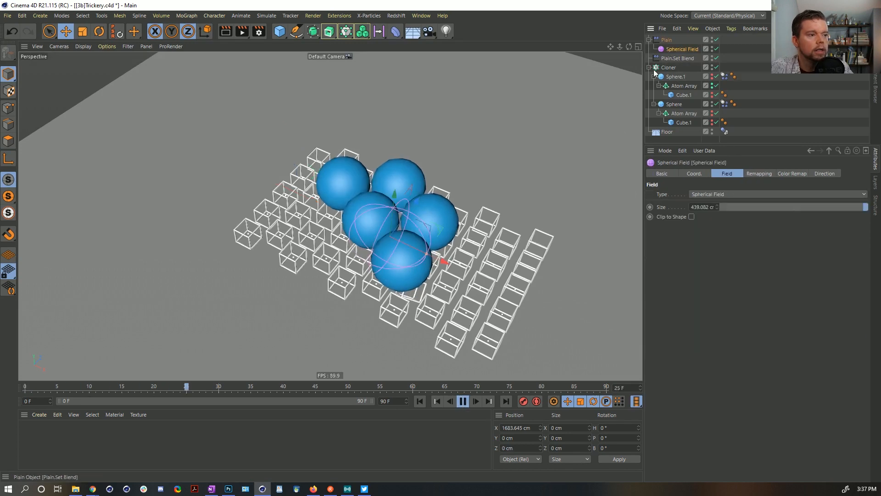
pyautogui.moveTo(449, 272); pyautogui.dragTo(437, 290)
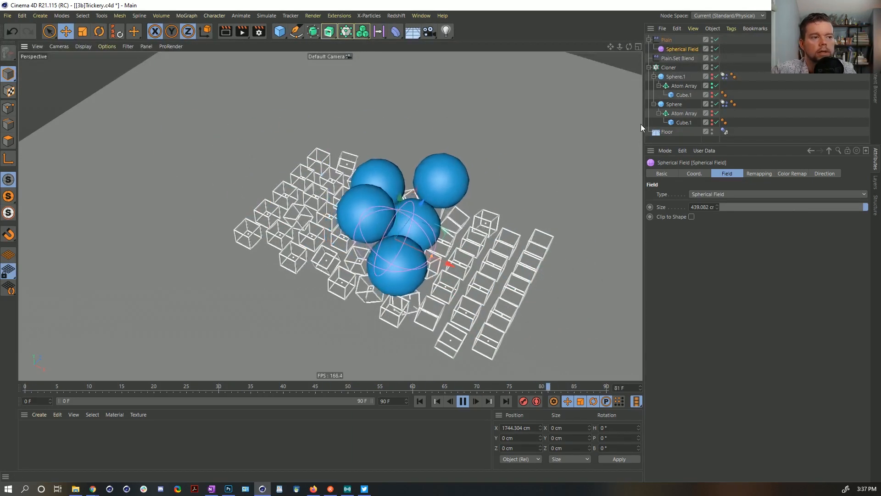
# - Delete the Plain.Set Blend effector and the Sphere.1 hierarchy from the Cloner
pyautogui.click(675, 58)
pyautogui.press('Delete')
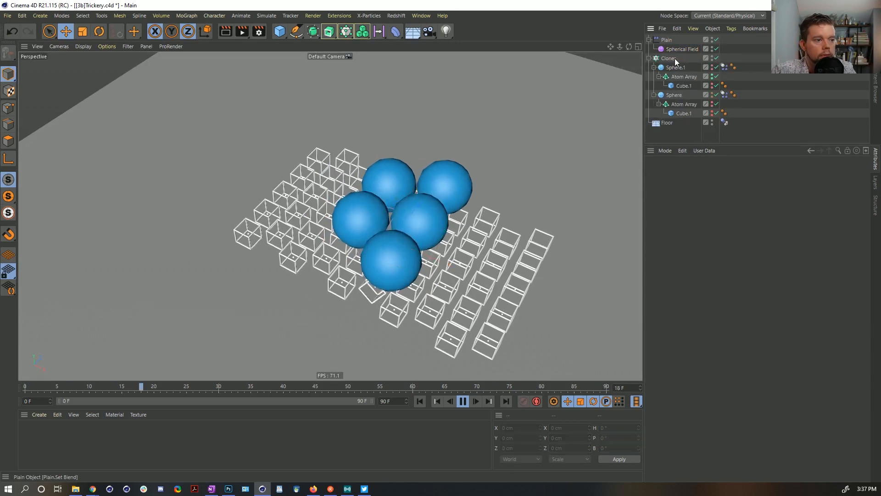
pyautogui.click(676, 67)
pyautogui.press('Delete')
pyautogui.click(669, 58)
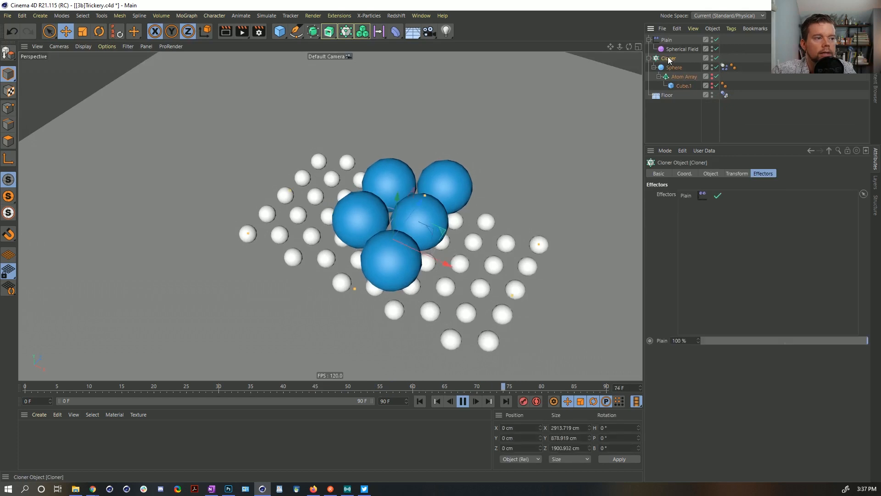
pyautogui.click(666, 40)
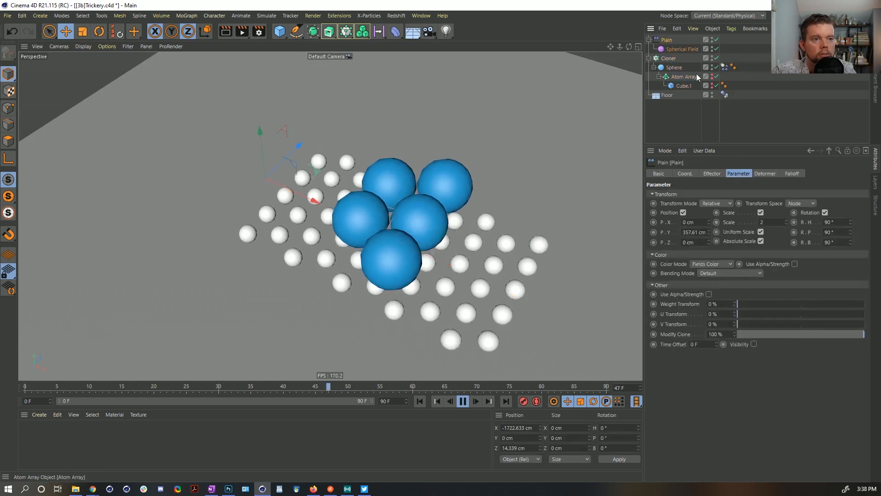
# - Stop the playback, return to frame 0 and select the Spherical Field
pyautogui.click(463, 401)
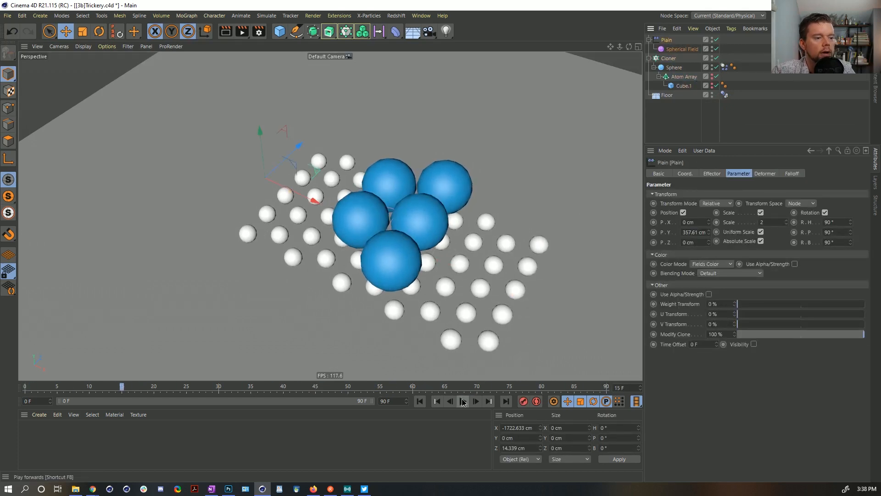
pyautogui.click(422, 401)
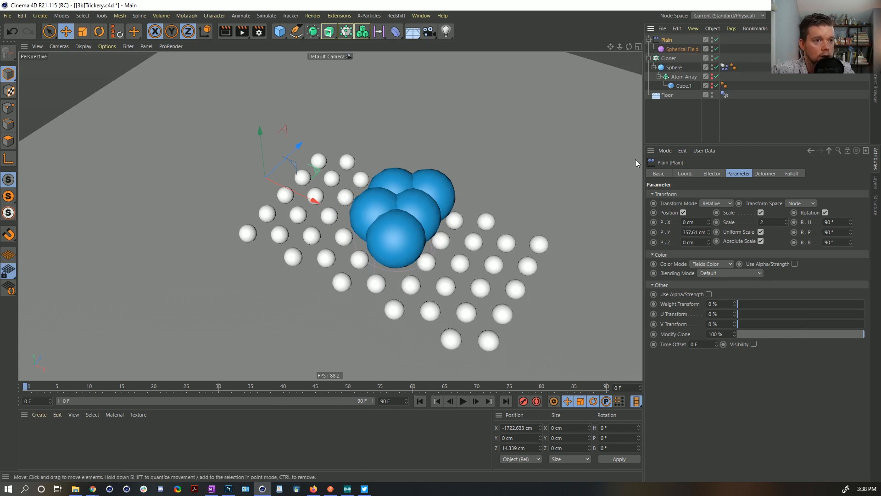
pyautogui.click(668, 58)
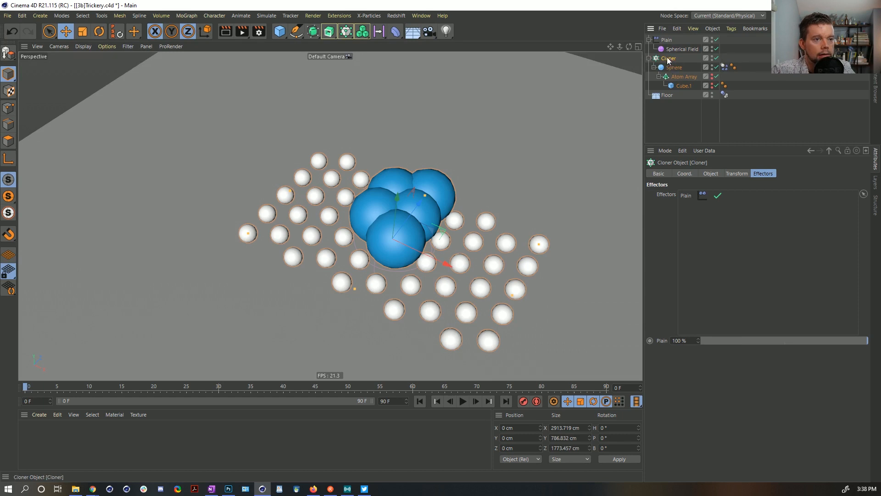
pyautogui.click(668, 68)
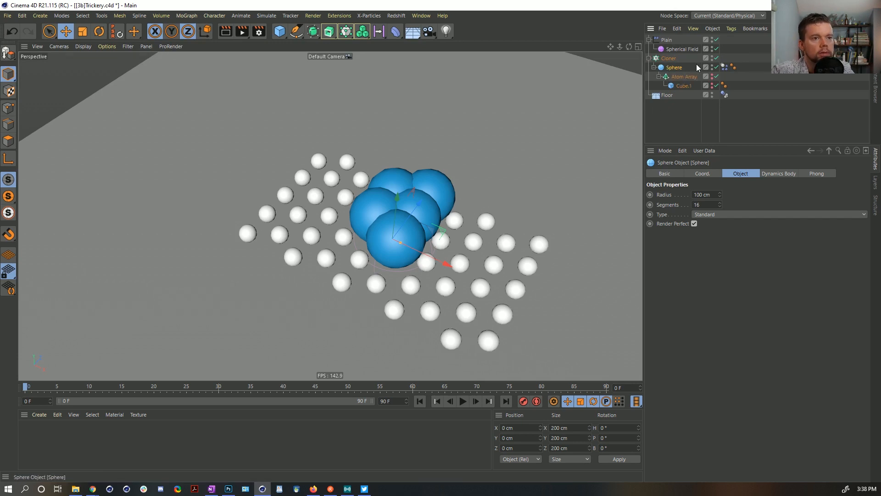
pyautogui.click(681, 49)
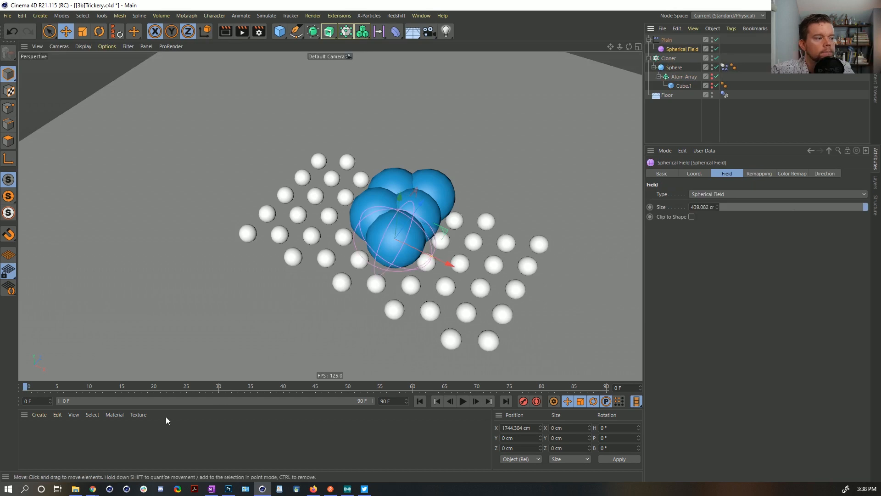
# - Create a new material and open it in the Material Editor
pyautogui.doubleClick(47, 436)
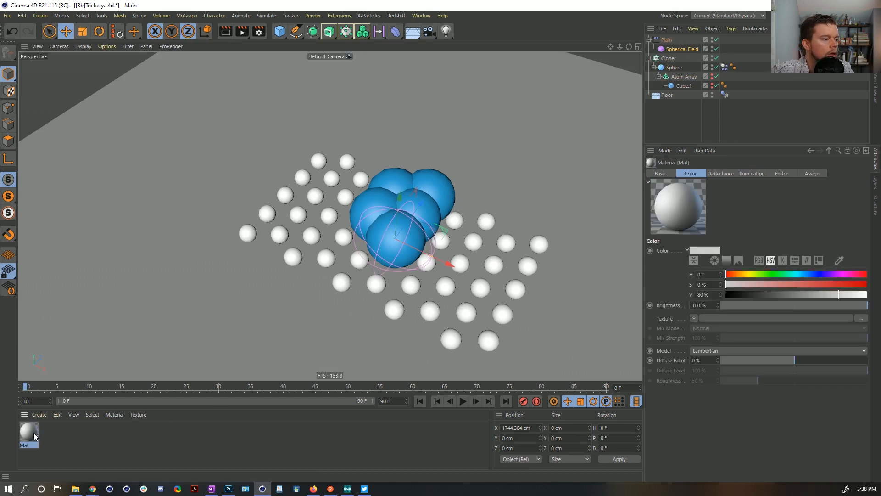
pyautogui.doubleClick(29, 432)
pyautogui.moveTo(353, 100); pyautogui.dragTo(525, 77)
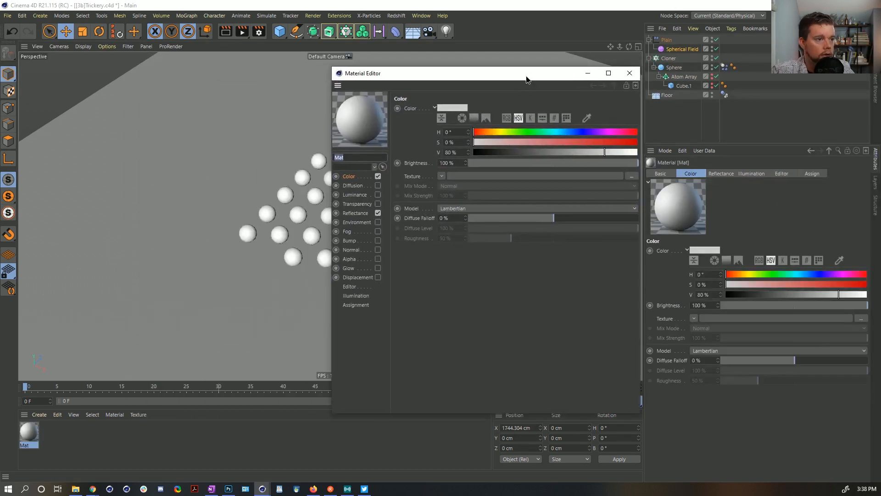
# - Disable the new material's Color channel and enable Luminance, leaving Reflectance on
pyautogui.click(379, 215)
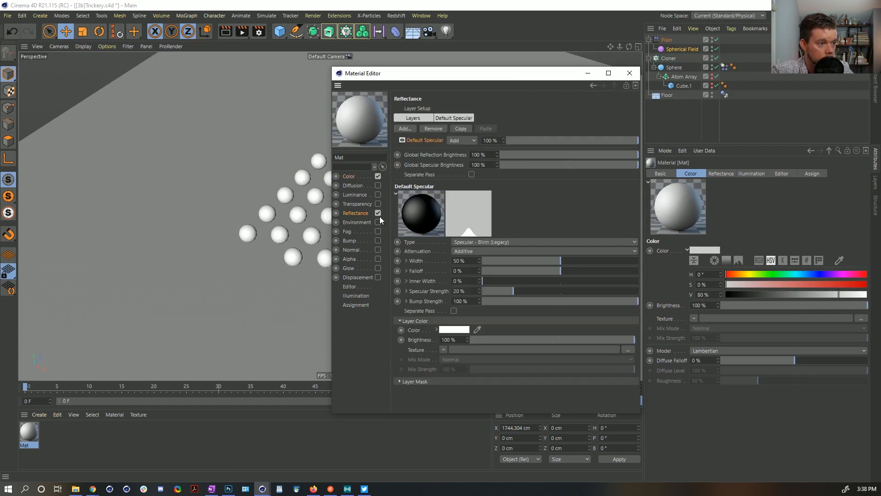
pyautogui.click(378, 213)
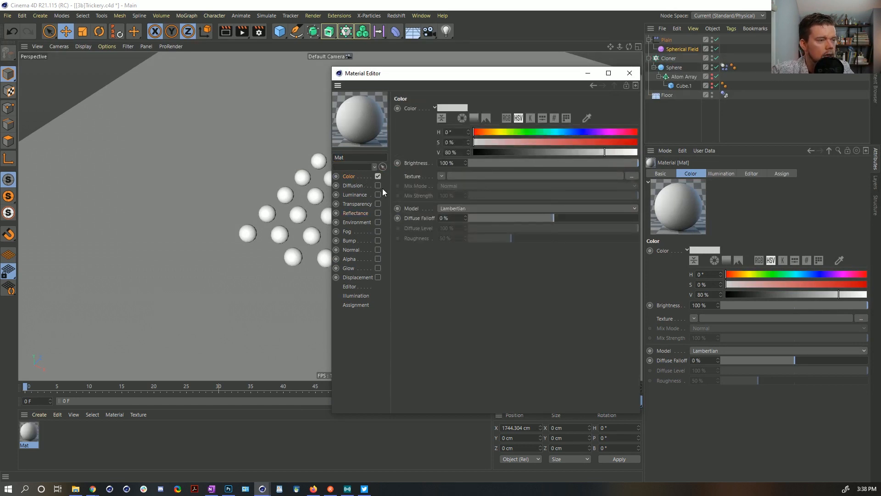
pyautogui.click(377, 176)
pyautogui.click(378, 195)
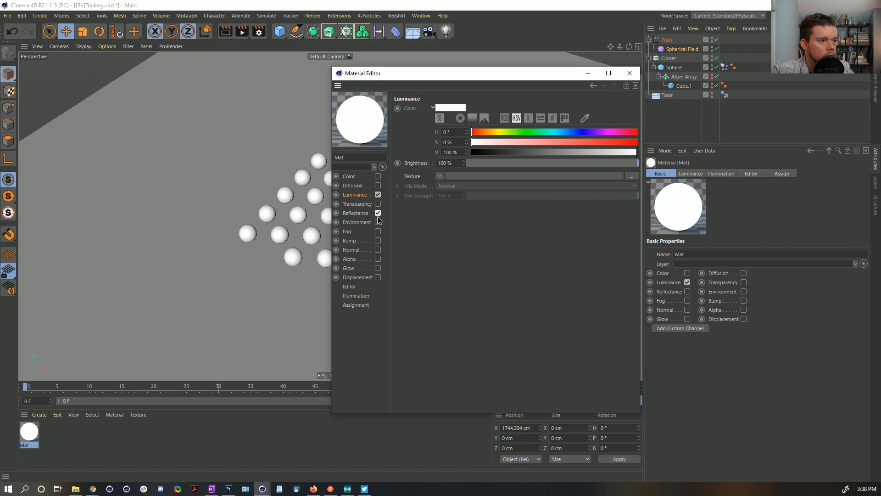
pyautogui.click(377, 213)
# - Load a MoGraph Color Shader as the material's Luminance texture and close the Material Editor
pyautogui.click(356, 196)
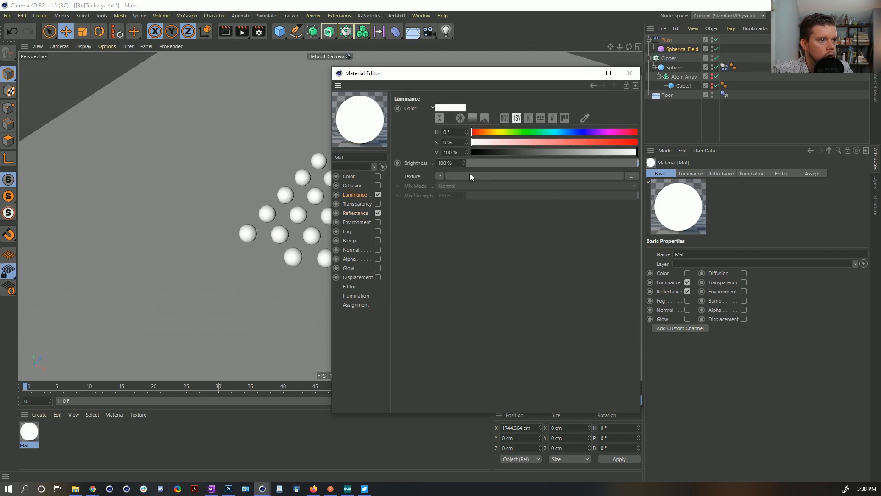
pyautogui.click(440, 175)
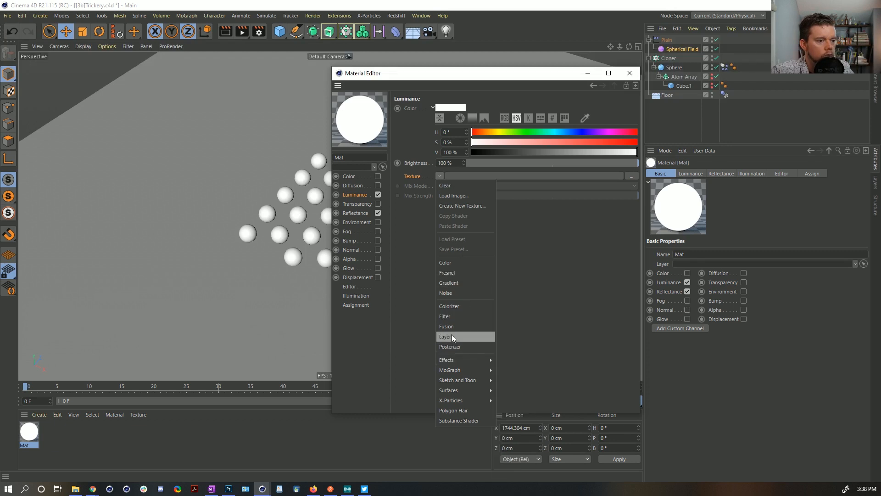
pyautogui.moveTo(461, 359)
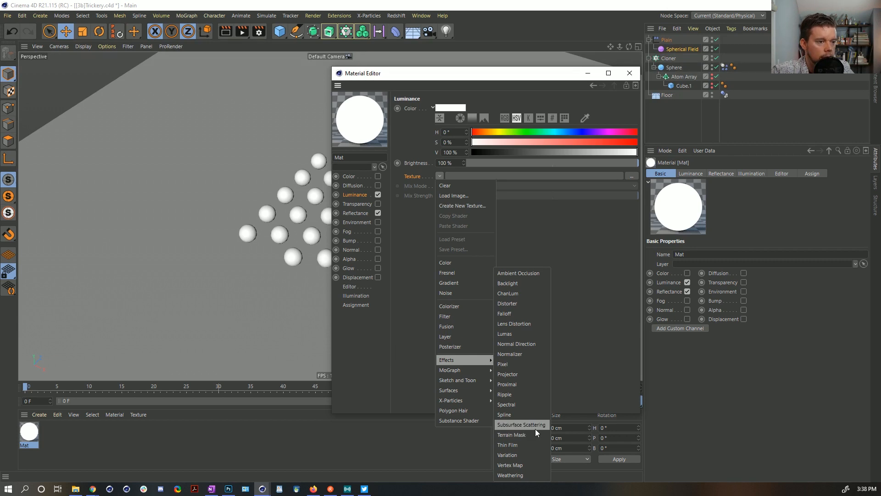
pyautogui.moveTo(447, 374)
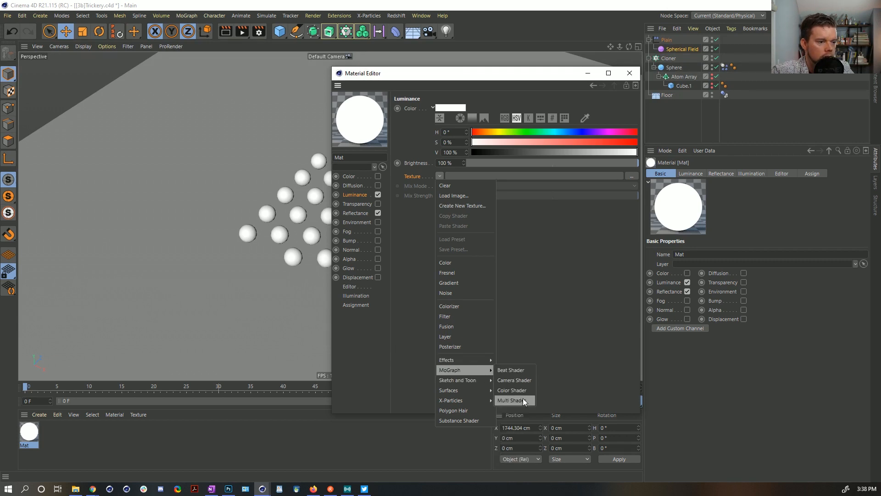
pyautogui.click(511, 390)
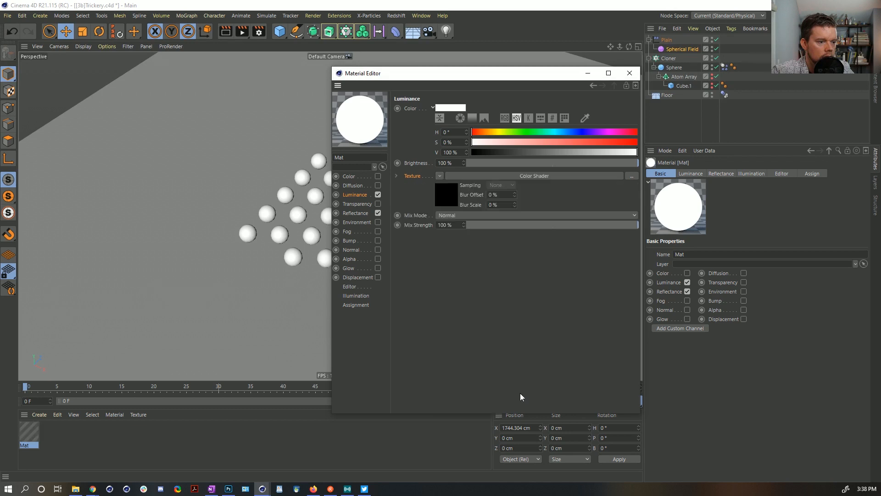
pyautogui.click(447, 195)
pyautogui.click(629, 73)
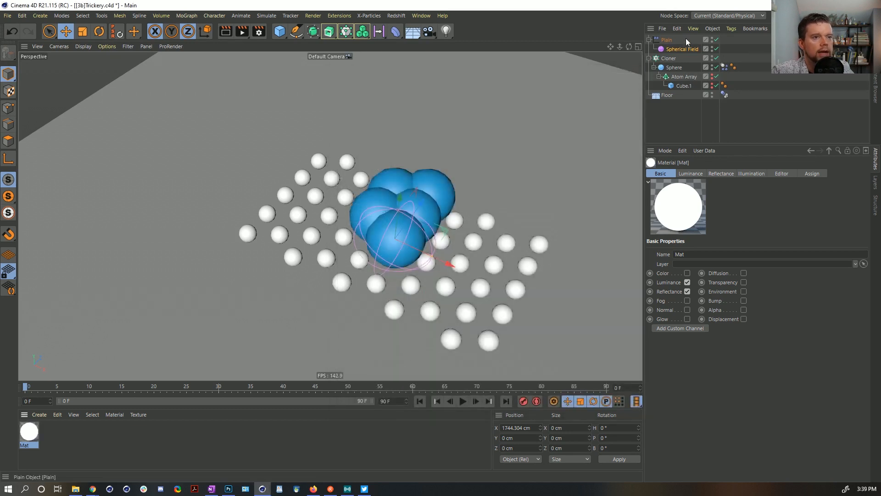
# - Apply the luminous material Mat to the Sphere inside the Cloner
pyautogui.click(685, 39)
pyautogui.click(665, 48)
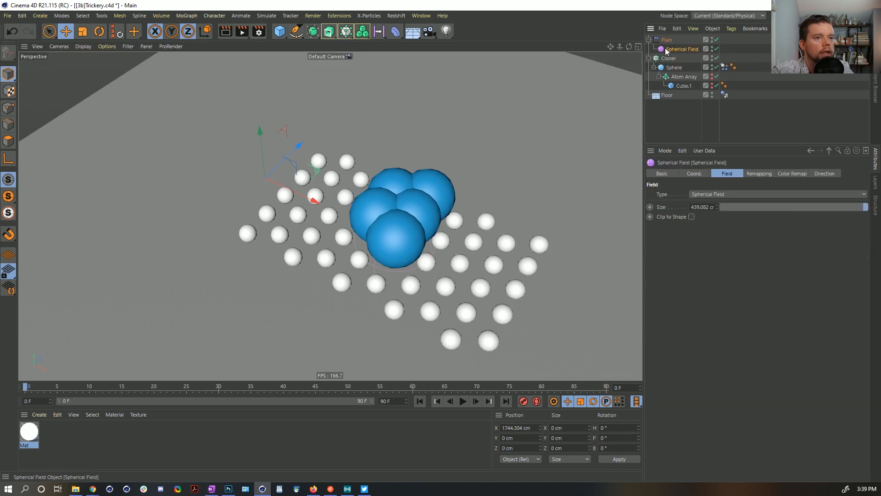
pyautogui.moveTo(29, 431); pyautogui.dragTo(680, 68)
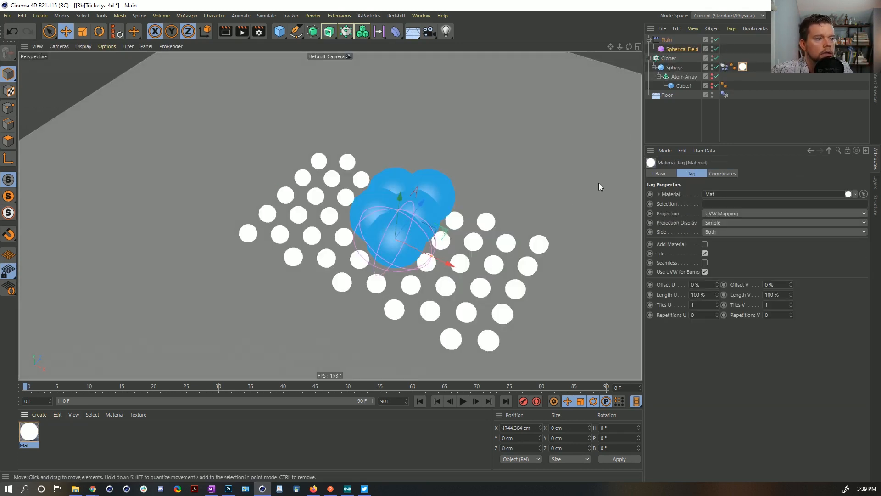
# - Set the Spherical Field's remapping Inner Offset to 10% and move the field to about X 2057 cm
pyautogui.click(675, 48)
pyautogui.moveTo(448, 267); pyautogui.dragTo(418, 249)
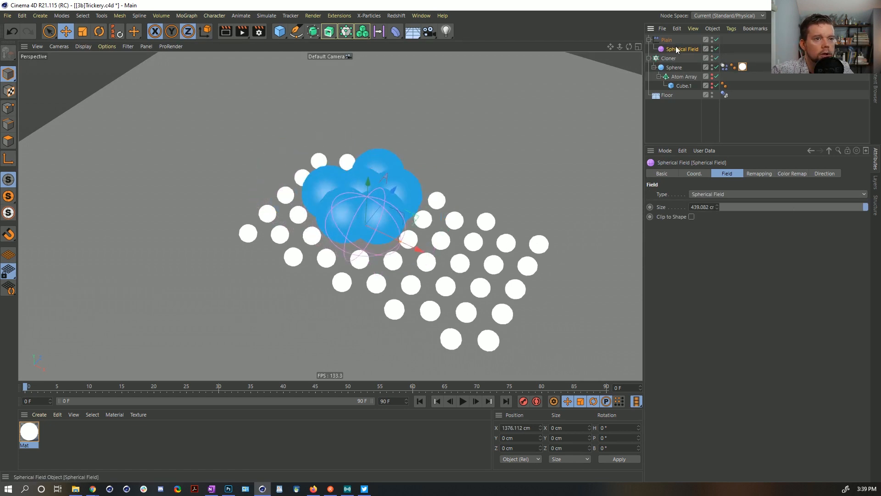
pyautogui.click(785, 174)
pyautogui.click(764, 173)
pyautogui.moveTo(803, 259); pyautogui.dragTo(728, 273)
pyautogui.moveTo(420, 249); pyautogui.dragTo(478, 279)
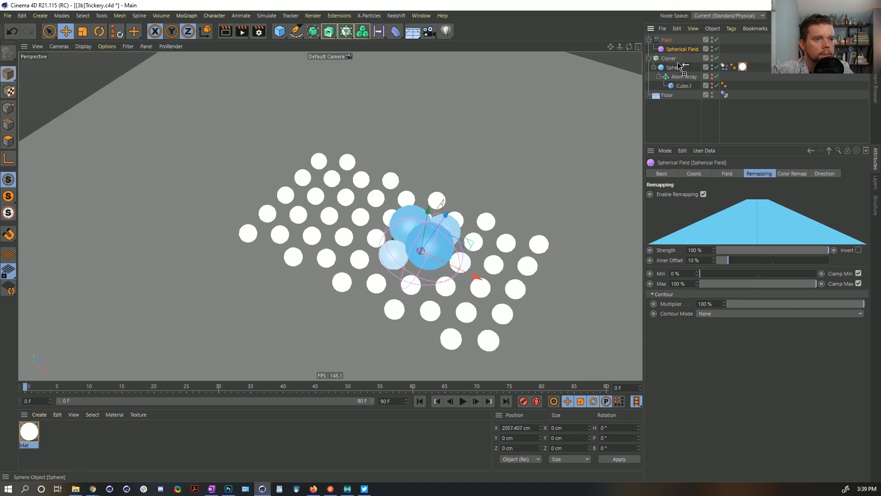
# - Move the Spherical Field to about X 1661 cm and set its Color Remap colour to black with V 0%
pyautogui.keyDown('ctrl'); pyautogui.moveTo(678, 62); pyautogui.dragTo(678, 63); pyautogui.keyUp('ctrl')
pyautogui.hotkey('ctrl', 'z')
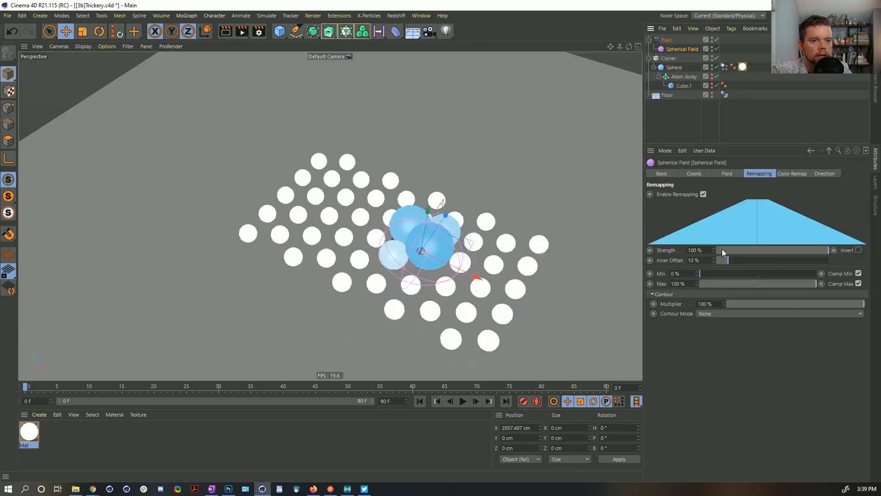
pyautogui.moveTo(451, 287); pyautogui.dragTo(434, 291)
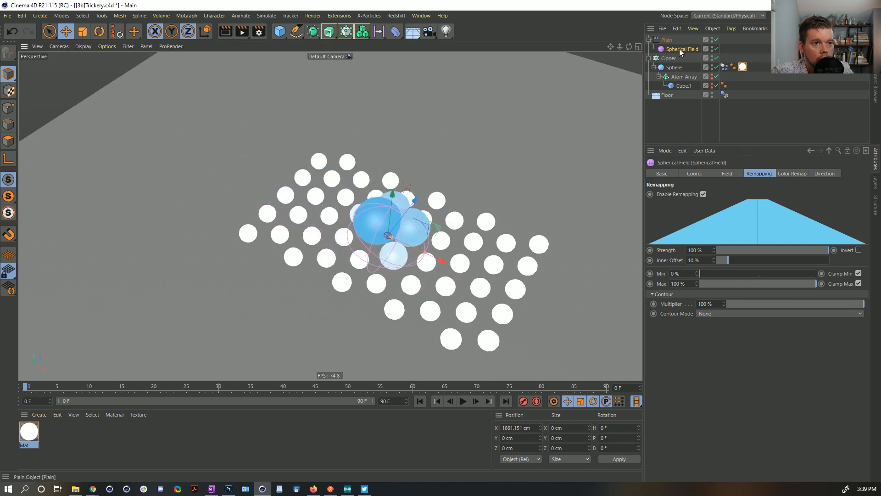
pyautogui.click(792, 174)
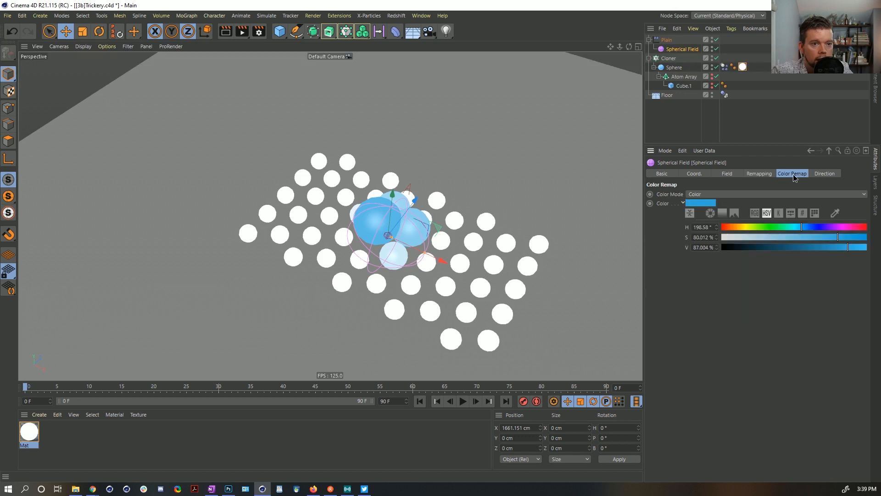
pyautogui.moveTo(803, 247); pyautogui.dragTo(682, 275)
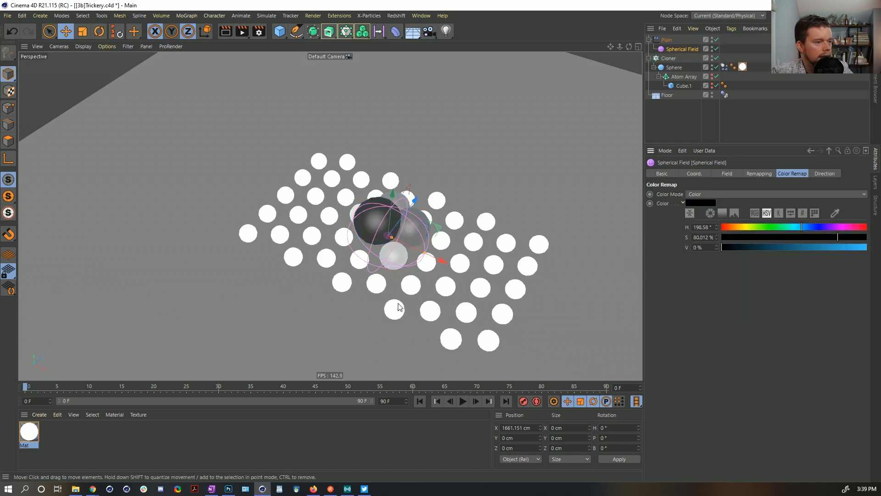
# - Enlarge the Spherical Field moderately and move it along X to about 1363 cm
pyautogui.moveTo(425, 252); pyautogui.dragTo(313, 224)
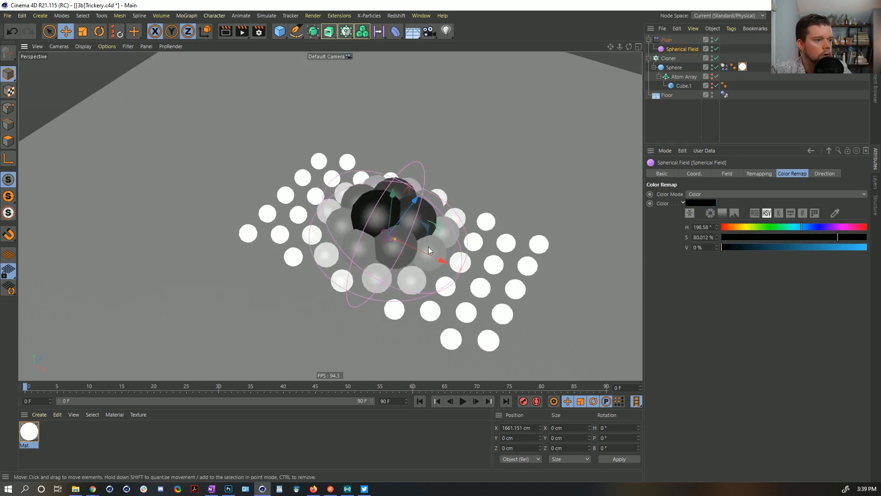
pyautogui.hotkey('ctrl', 'z')
pyautogui.moveTo(439, 263)
pyautogui.mouseDown()
pyautogui.moveTo(453, 261)
pyautogui.moveTo(378, 235)
pyautogui.moveTo(388, 233)
pyautogui.mouseUp()
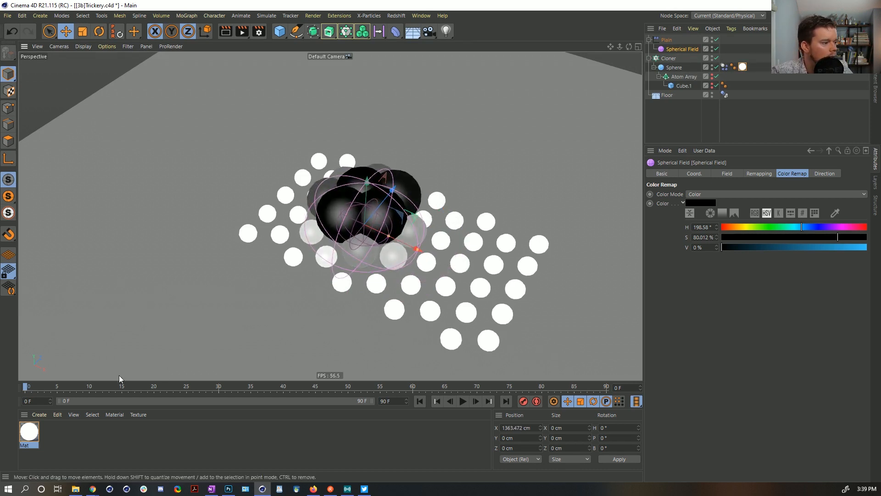
# - Wrap the Color Shader in the Luminance texture of material Mat with a Colorizer and open the Colorizer's shader settings
pyautogui.click(25, 432)
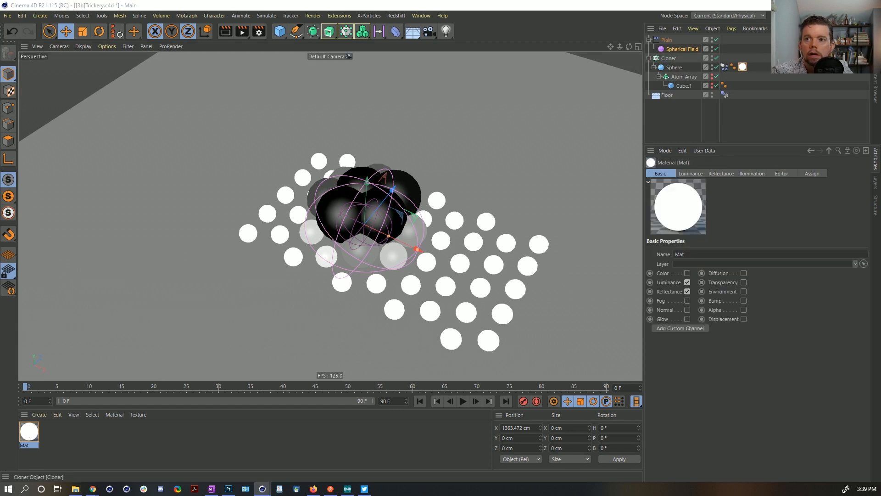
pyautogui.doubleClick(26, 432)
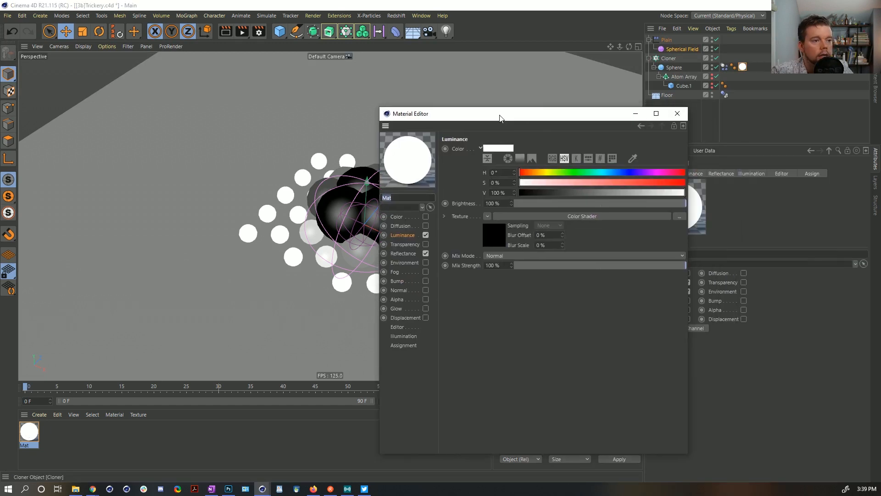
pyautogui.click(487, 217)
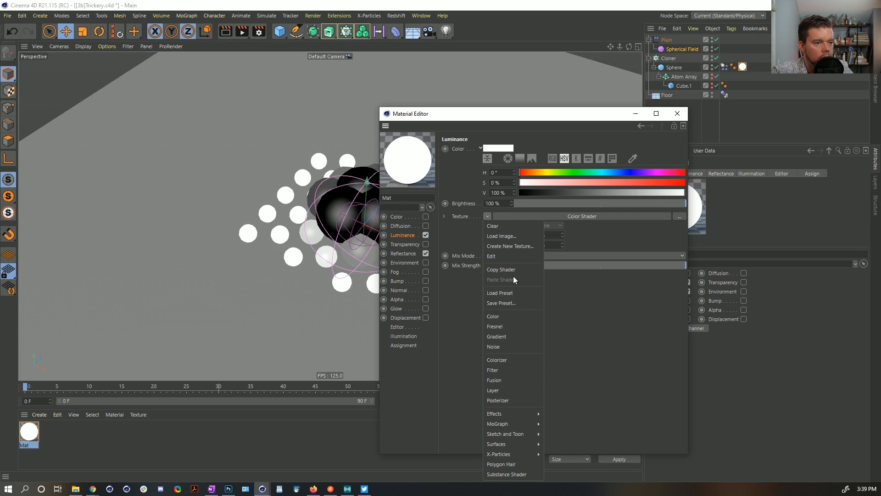
pyautogui.click(510, 361)
pyautogui.click(498, 237)
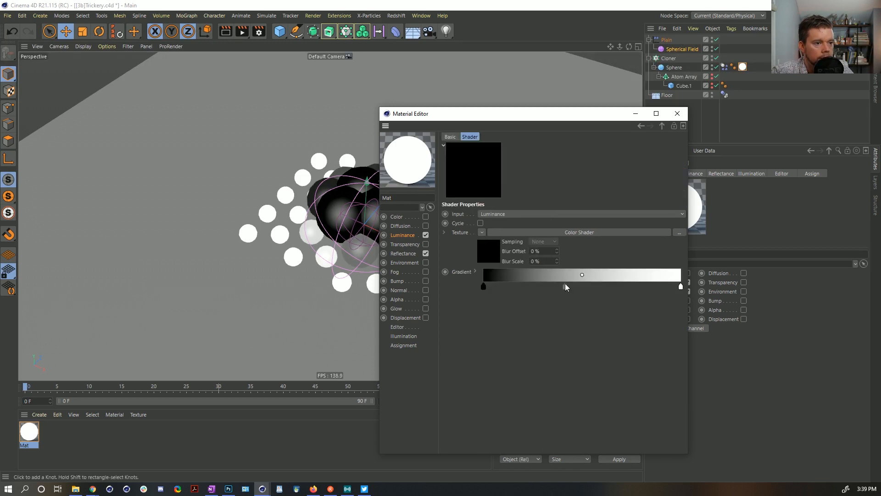
# - Recolour the black start knot of the Colorizer gradient to bright green with hue 113°
pyautogui.click(483, 287)
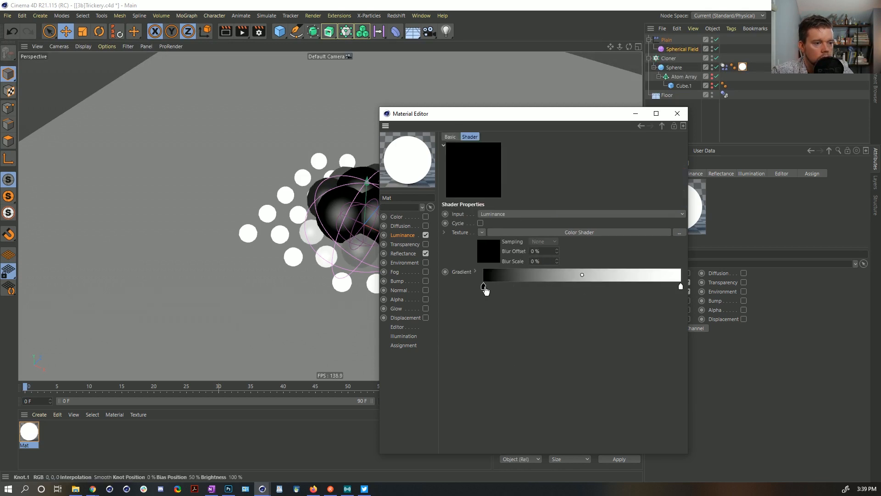
pyautogui.doubleClick(483, 287)
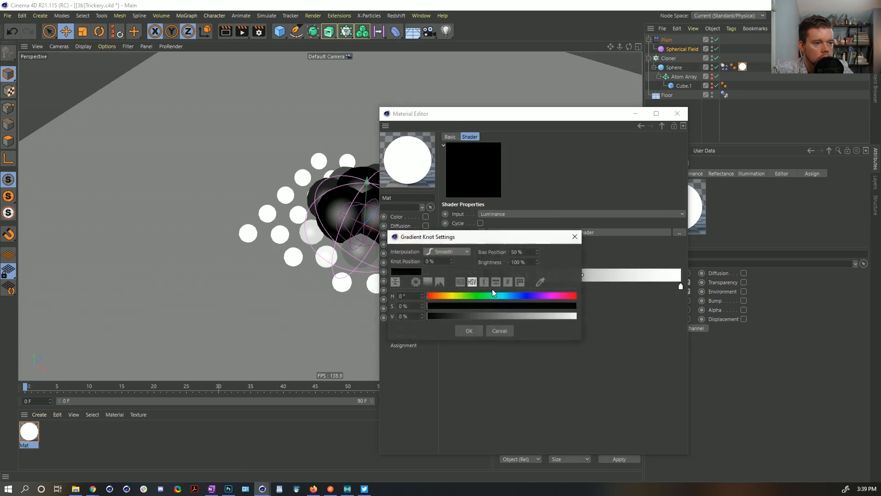
pyautogui.click(548, 311)
pyautogui.click(554, 316)
pyautogui.click(479, 331)
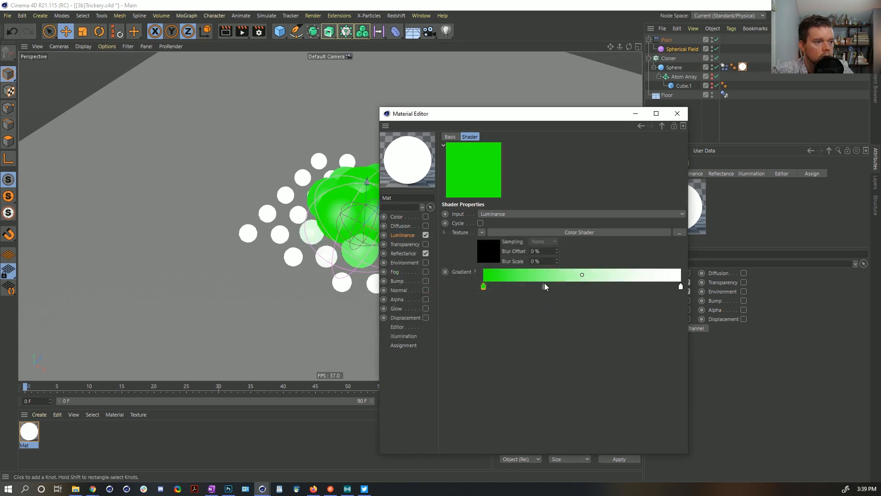
# - Recolour the white end knot of the Colorizer gradient to orange with H 29°, S 100% and V 100%
pyautogui.doubleClick(680, 287)
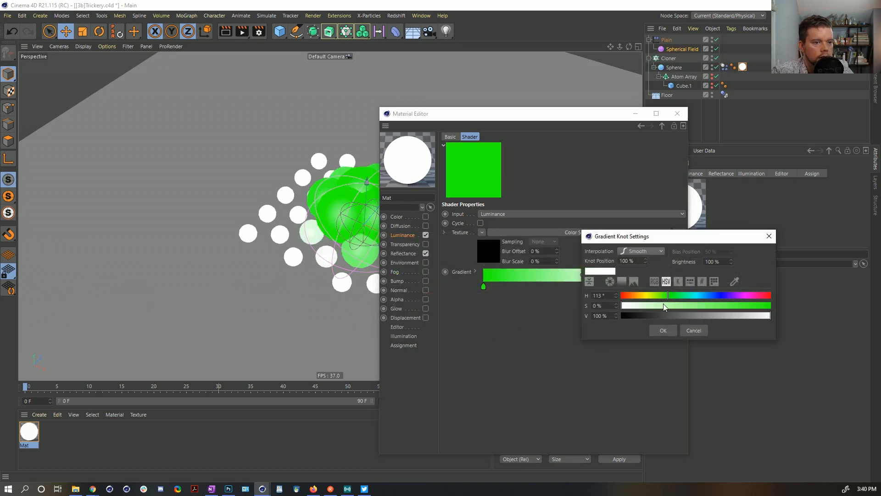
pyautogui.moveTo(700, 311); pyautogui.dragTo(771, 310)
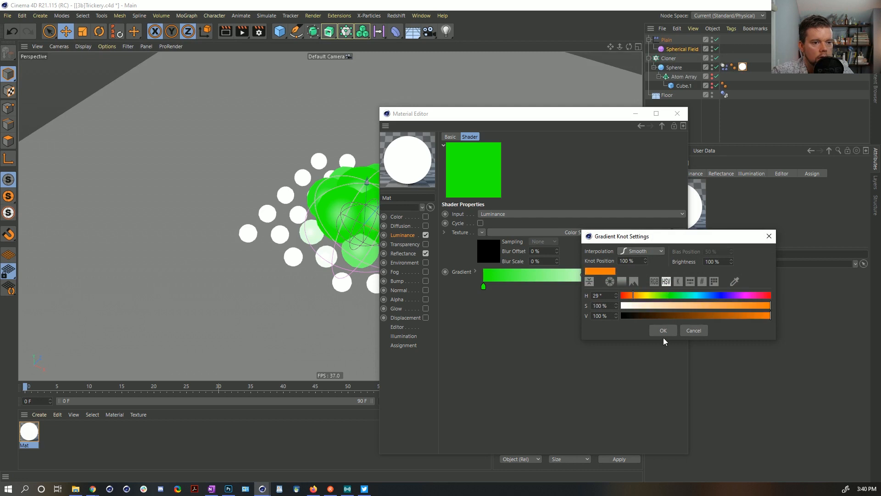
pyautogui.click(663, 330)
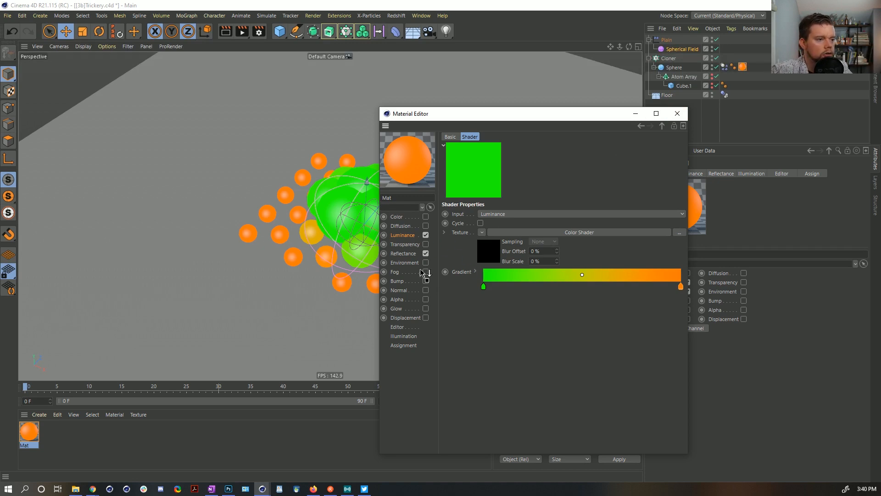
# - Copy the Color Shader from the Colorizer's texture into the Alpha channel's texture of material Mat
pyautogui.moveTo(418, 314); pyautogui.dragTo(445, 282)
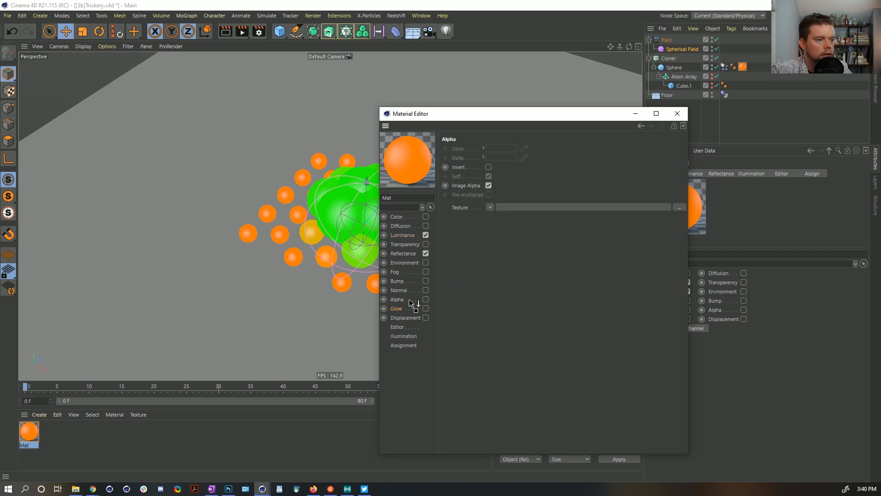
pyautogui.moveTo(488, 218); pyautogui.dragTo(505, 208)
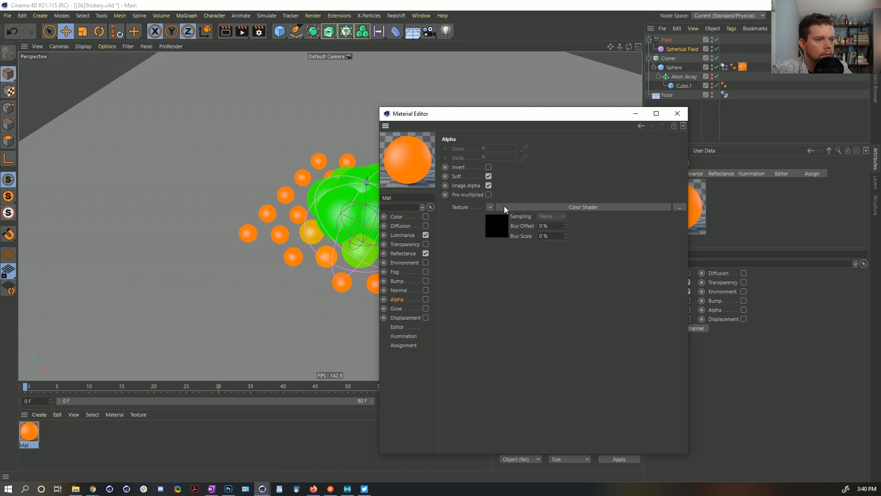
# - Enable the orange material's Alpha channel and make a duplicate of the material with its alpha inverted
pyautogui.click(426, 299)
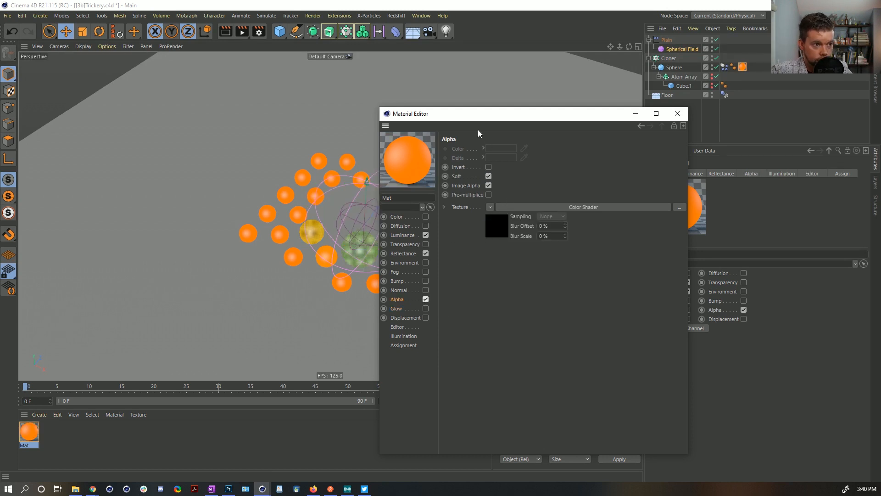
pyautogui.moveTo(470, 115); pyautogui.dragTo(602, 125)
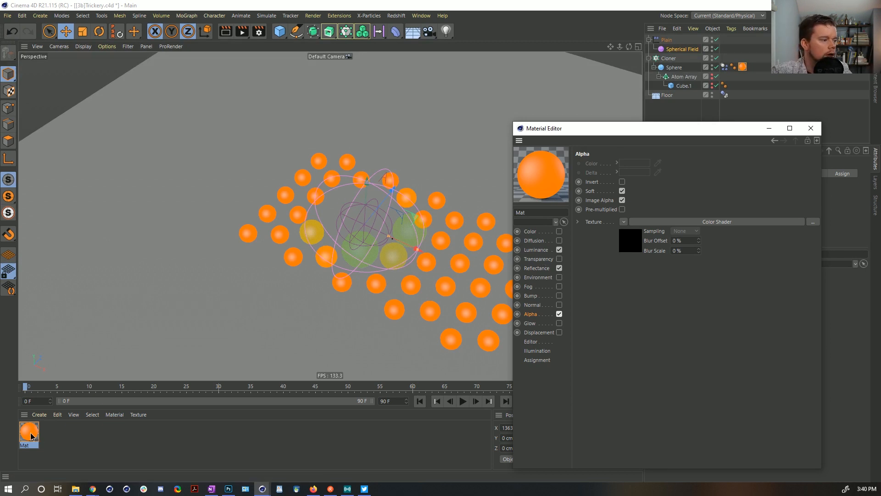
pyautogui.keyDown('ctrl'); pyautogui.moveTo(32, 435); pyautogui.dragTo(78, 443); pyautogui.keyUp('ctrl')
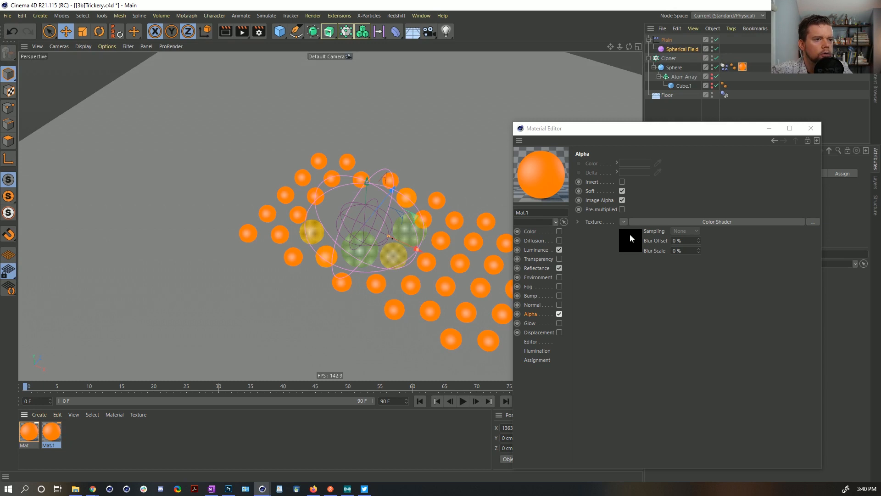
pyautogui.click(622, 182)
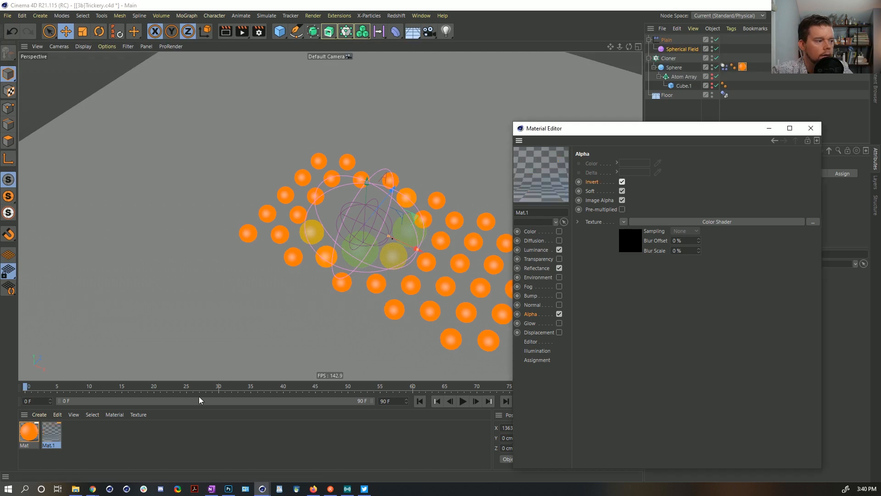
# - Apply the inverted-alpha material Mat.1 to the Atom Array and make the Atom Array visible
pyautogui.moveTo(46, 430); pyautogui.dragTo(257, 307)
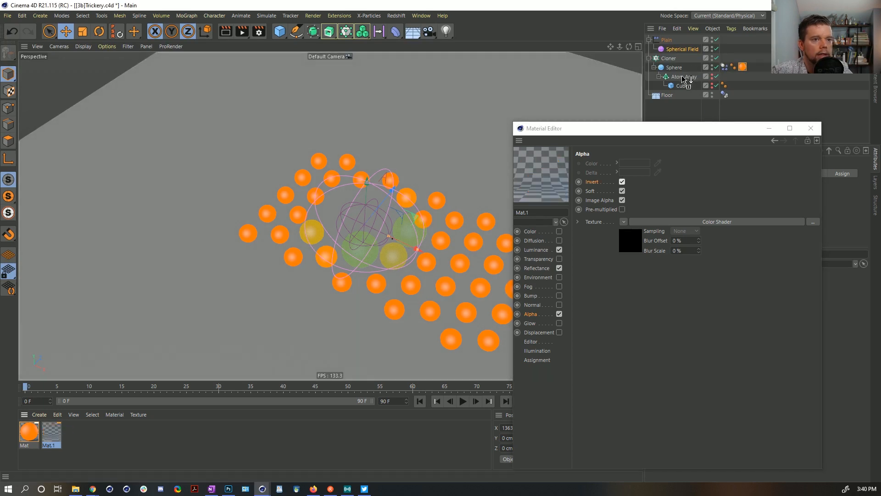
pyautogui.moveTo(684, 79); pyautogui.dragTo(685, 77)
pyautogui.click(712, 77)
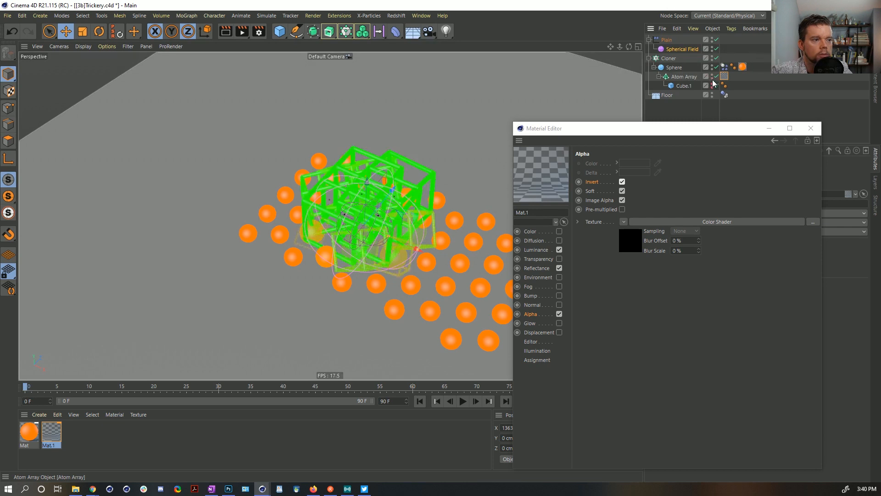
pyautogui.click(810, 129)
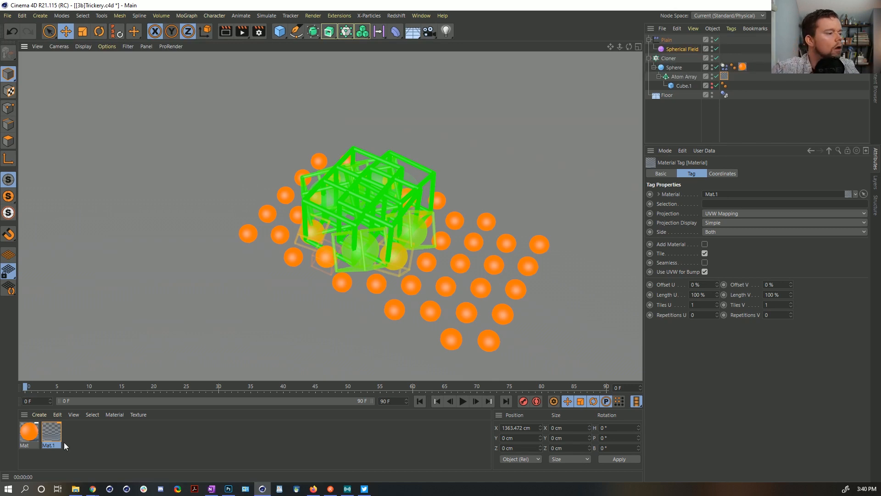
# - Wrap the Color Shader in the alpha texture of material Mat.1 in a Colorizer shader
pyautogui.click(53, 434)
pyautogui.doubleClick(51, 432)
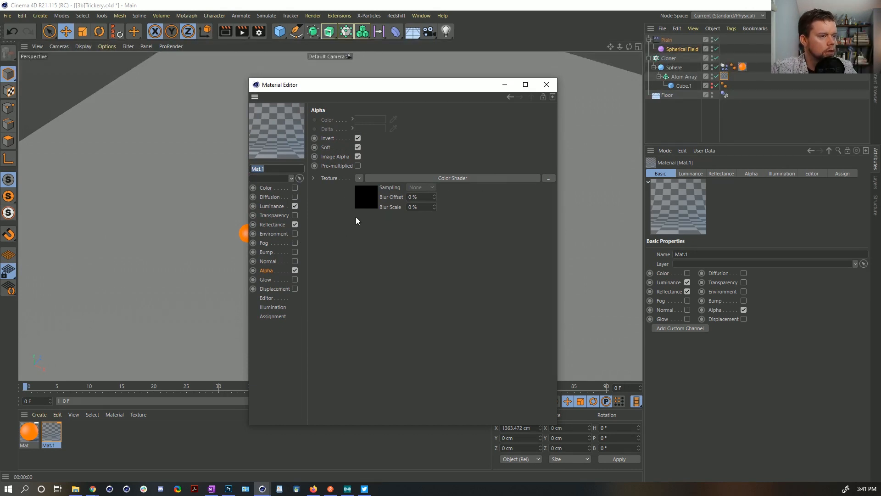
pyautogui.click(359, 178)
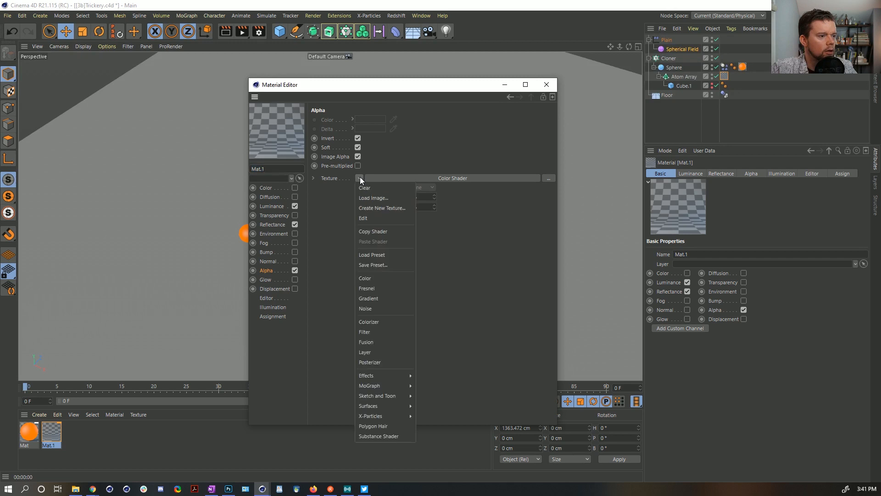
pyautogui.click(383, 320)
pyautogui.click(367, 202)
# - Narrow the Colorizer gradient to a sharp black-to-white transition near its dark end
pyautogui.moveTo(546, 260); pyautogui.dragTo(467, 259)
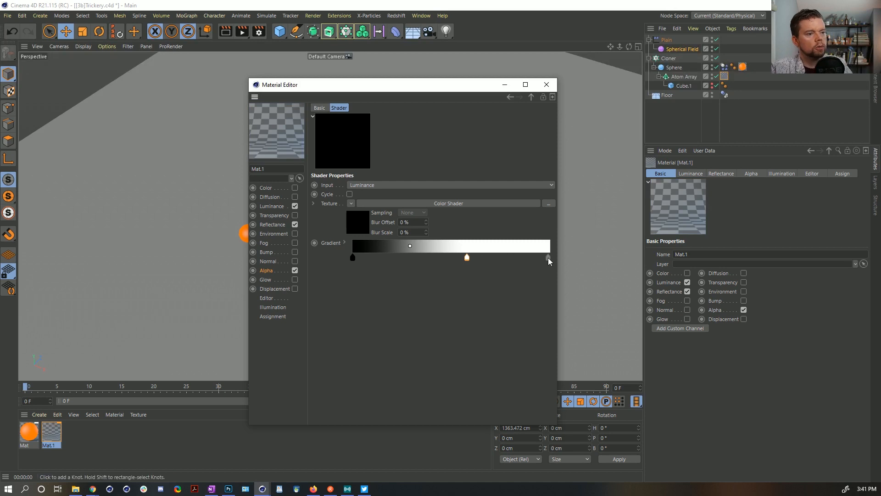
pyautogui.hotkey('ctrl', 'z')
pyautogui.moveTo(545, 261); pyautogui.dragTo(382, 258)
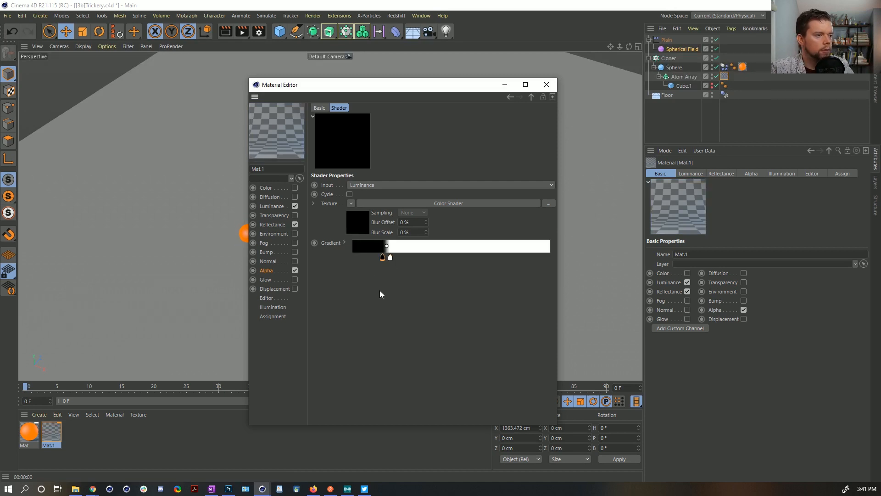
pyautogui.rightClick(334, 247)
pyautogui.click(354, 278)
pyautogui.click(298, 271)
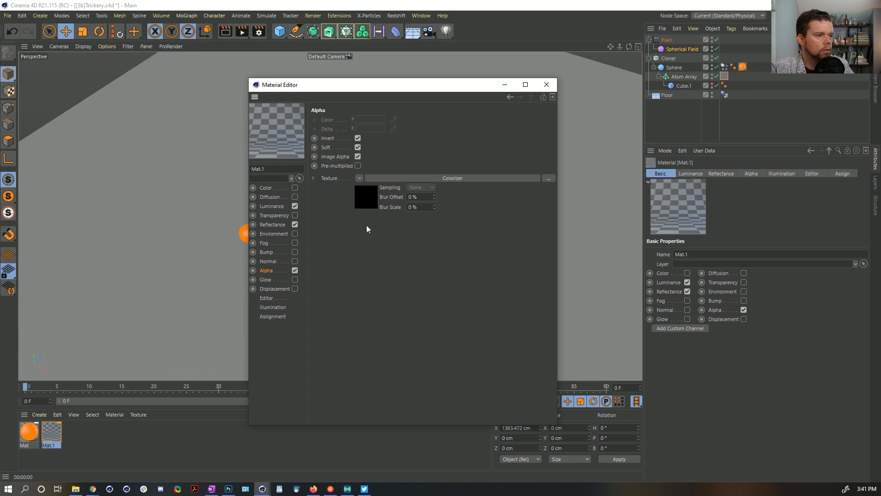
# - Copy the Colorizer shader from Mat.1's alpha texture and paste it into the alpha texture of material Mat
pyautogui.click(359, 178)
pyautogui.press('Escape')
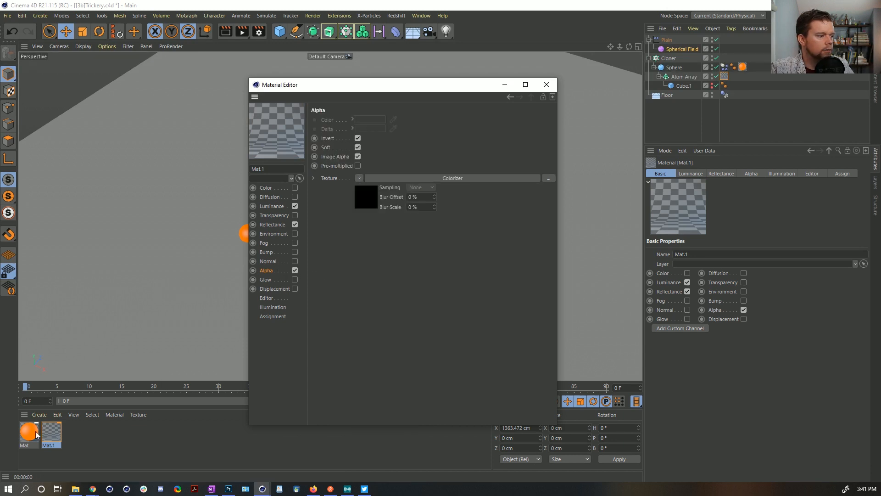
pyautogui.click(29, 432)
pyautogui.click(378, 198)
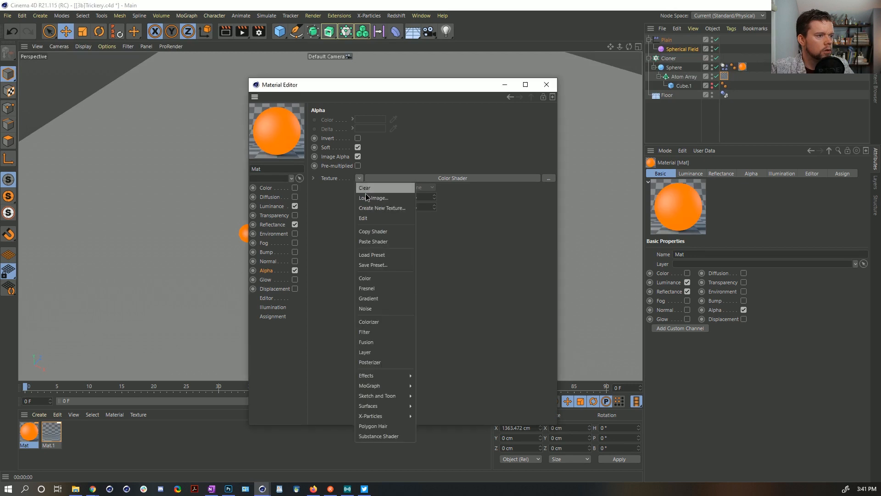
pyautogui.click(373, 239)
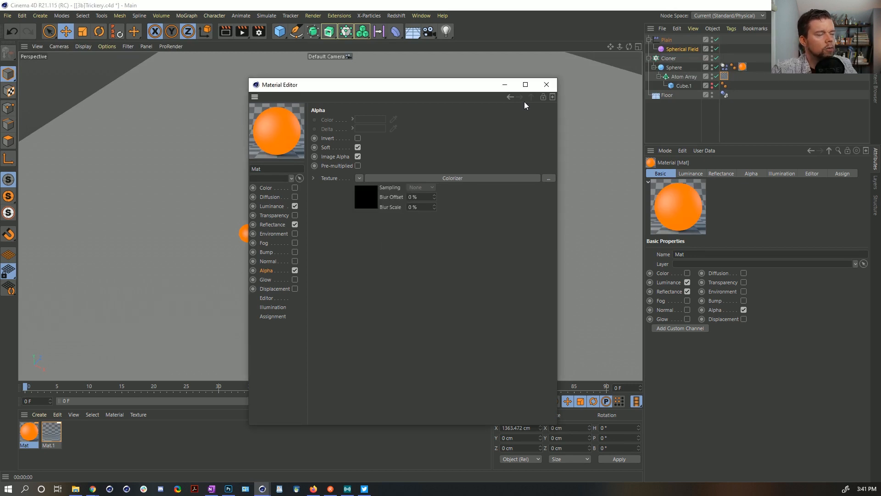
pyautogui.click(546, 84)
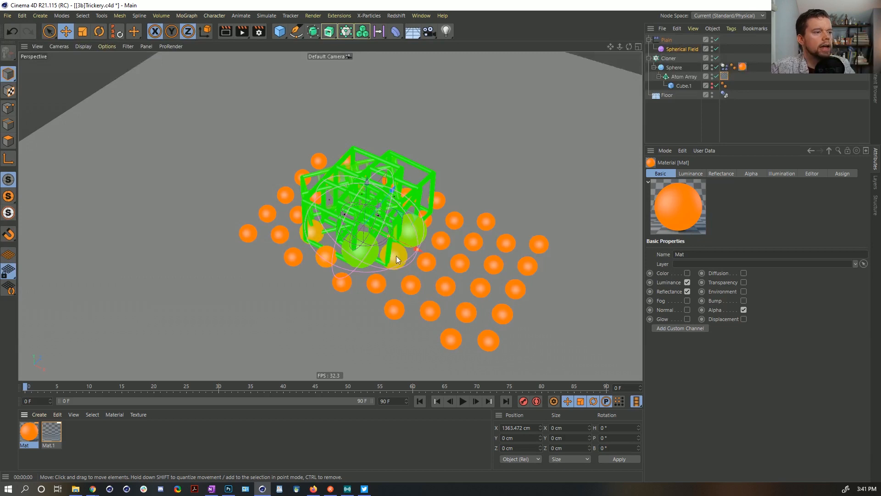
# - Play the animation and move the Spherical Field along X to about 2139 cm to test the material switch
pyautogui.click(751, 123)
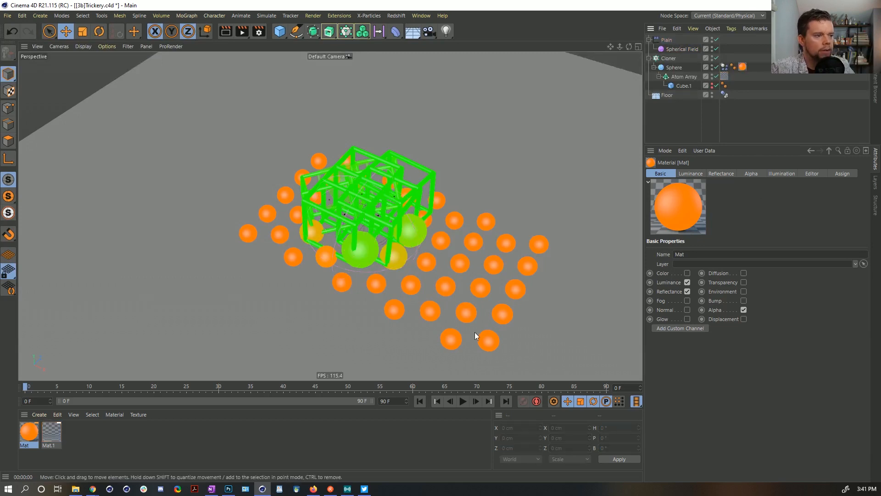
pyautogui.click(463, 401)
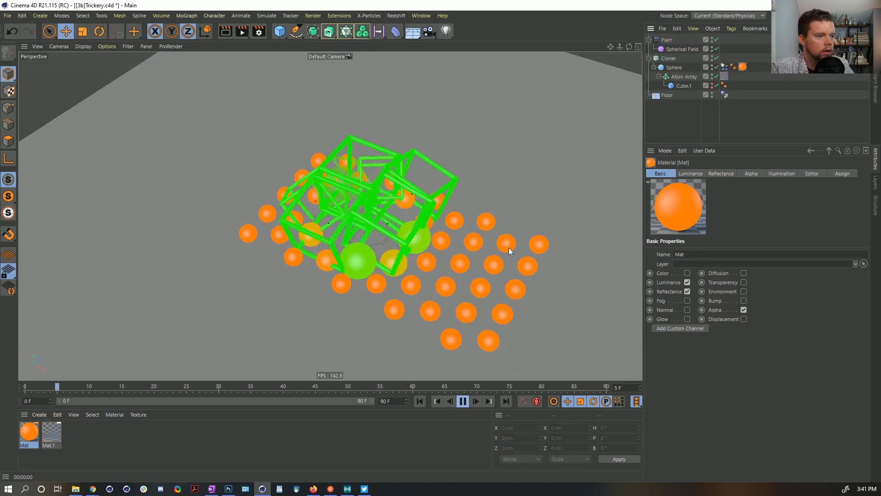
pyautogui.click(670, 46)
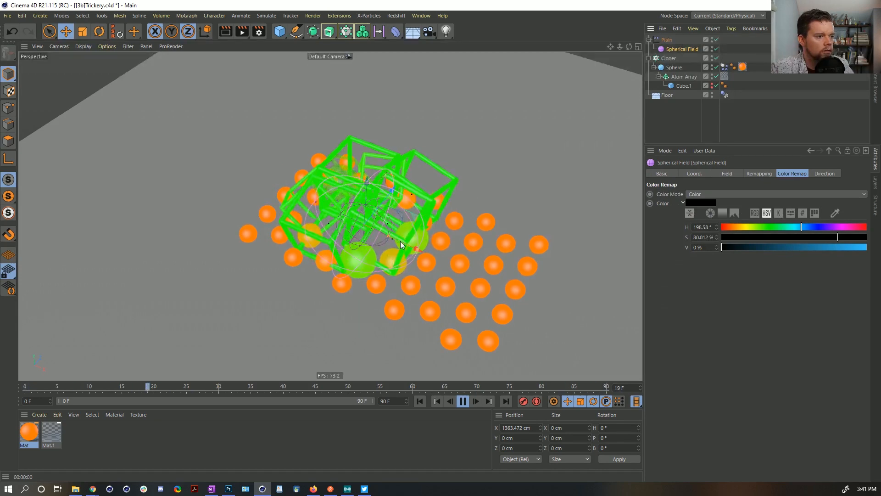
pyautogui.moveTo(400, 253); pyautogui.dragTo(460, 283)
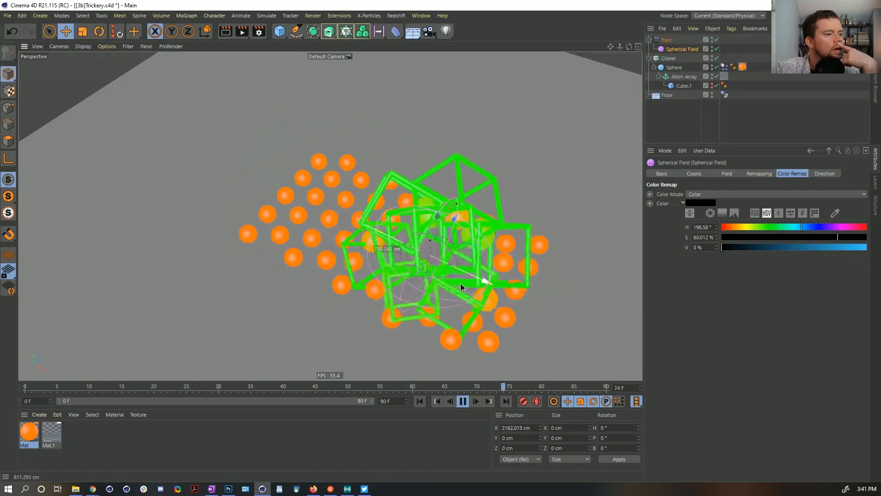
pyautogui.click(462, 401)
# - Scrub back through the timeline, replay the animation from the start and return to frame 0
pyautogui.moveTo(278, 389); pyautogui.dragTo(112, 391)
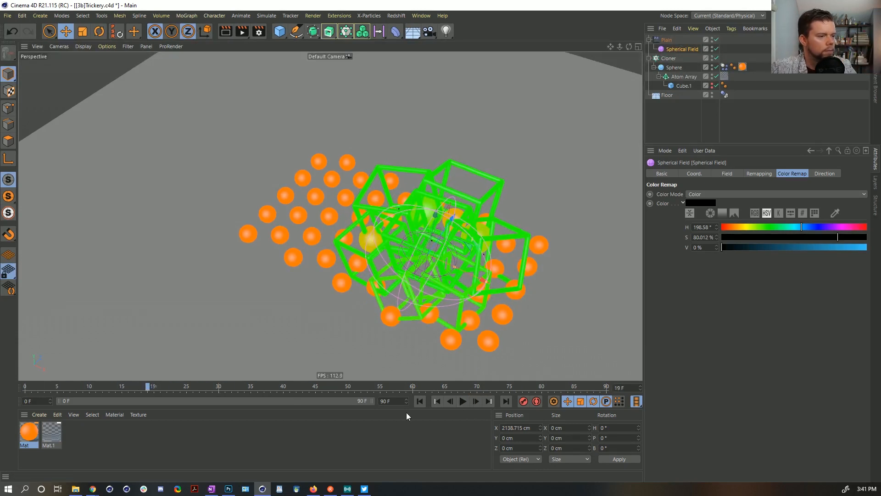
pyautogui.click(420, 401)
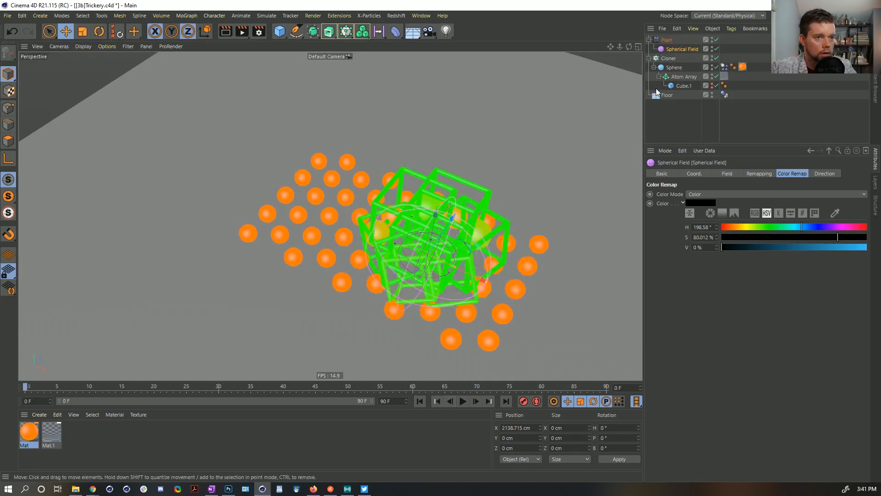
pyautogui.click(464, 401)
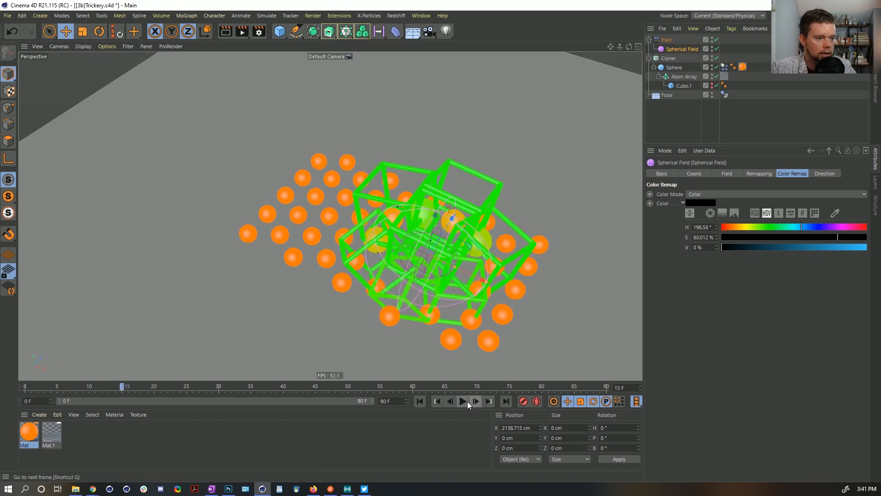
pyautogui.click(421, 402)
pyautogui.click(476, 402)
pyautogui.click(420, 401)
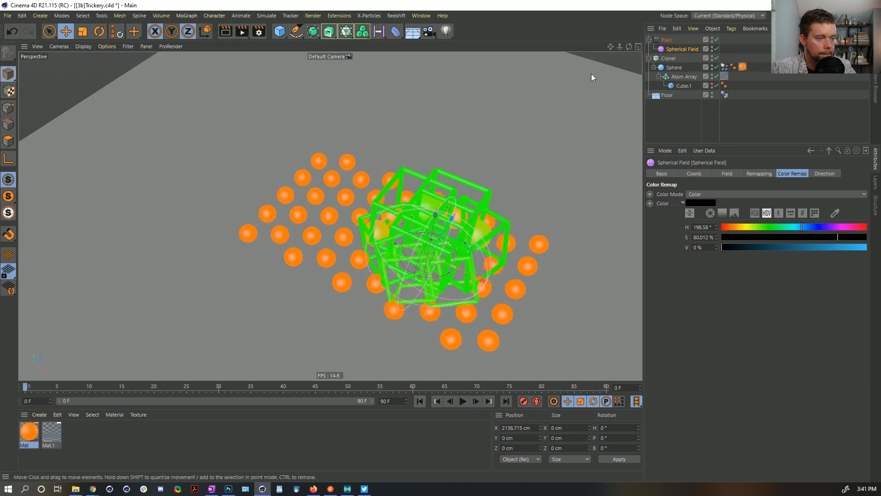
# - Scale the Atom Array down uniformly to shrink the wireframe cubes
pyautogui.click(687, 76)
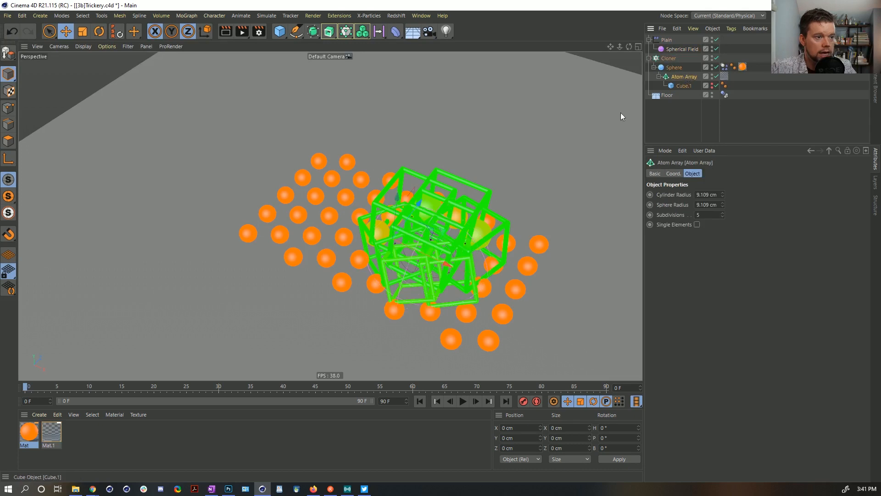
pyautogui.press('t')
pyautogui.moveTo(466, 232); pyautogui.dragTo(332, 291)
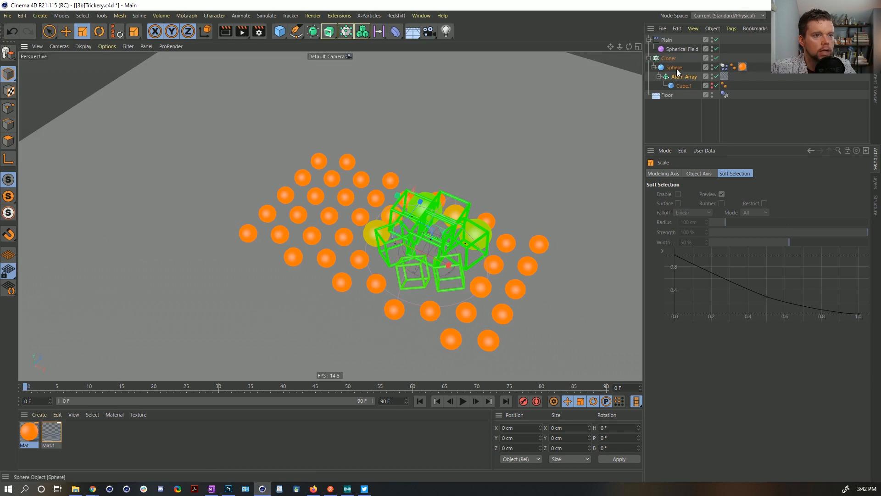
# - Move the Spherical Field back along X to about 1029 cm, playing the animation to check the cloned objects
pyautogui.click(672, 50)
pyautogui.press('e')
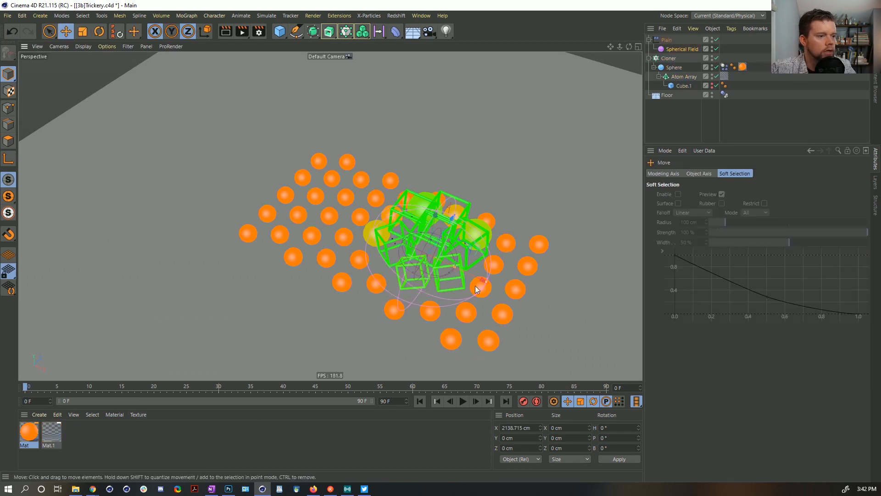
pyautogui.moveTo(468, 279); pyautogui.dragTo(342, 272)
pyautogui.moveTo(348, 268); pyautogui.dragTo(386, 276)
pyautogui.click(462, 402)
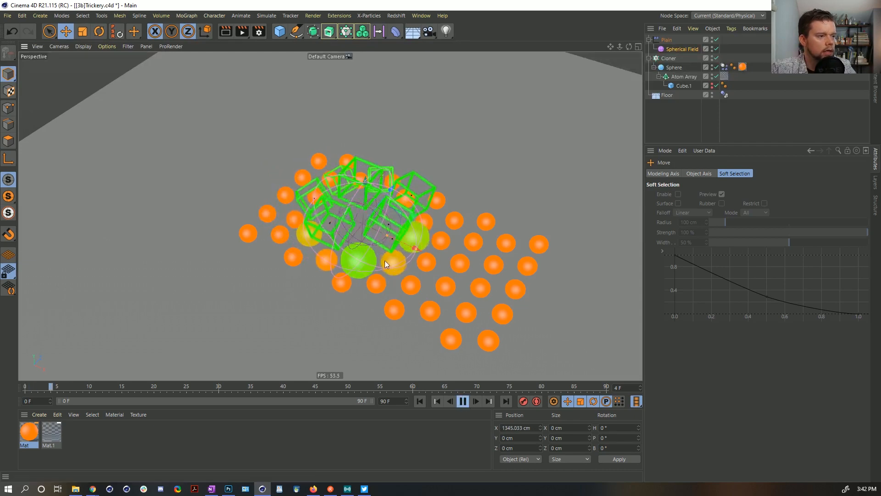
pyautogui.moveTo(401, 246); pyautogui.dragTo(358, 259)
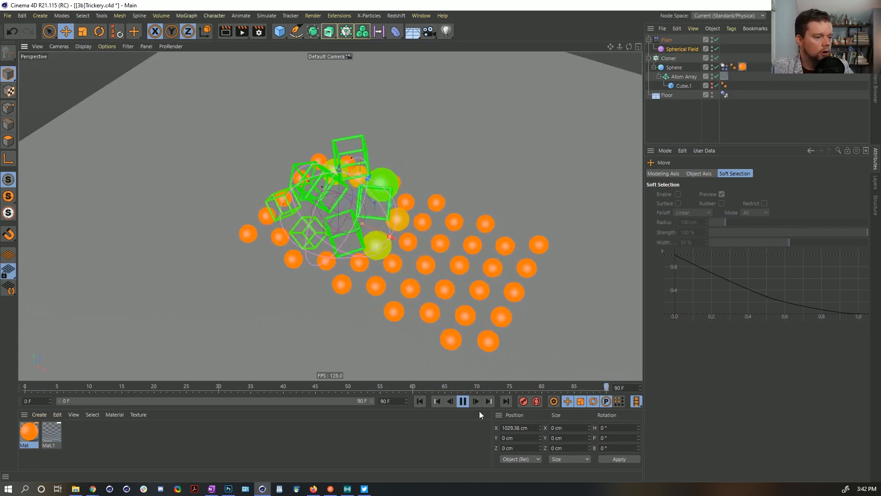
pyautogui.click(462, 401)
# - Create a material without reflectance, coloured orange with H 19°, S 100 % and V 93 %, and apply it to the Floor
pyautogui.doubleClick(115, 441)
pyautogui.doubleClick(28, 431)
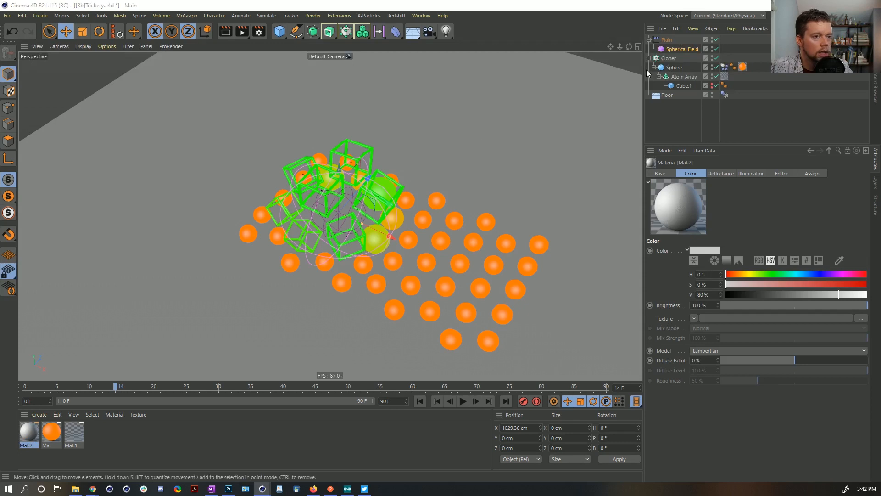
pyautogui.moveTo(859, 111); pyautogui.dragTo(446, 97)
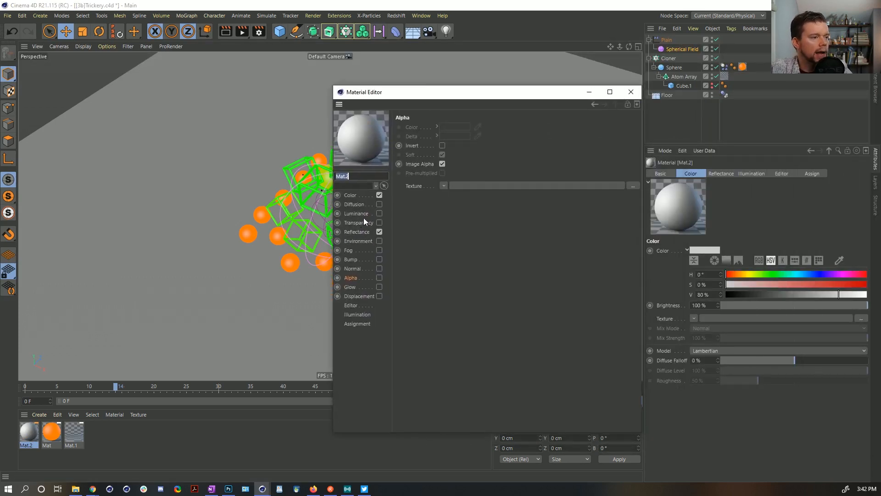
pyautogui.click(353, 195)
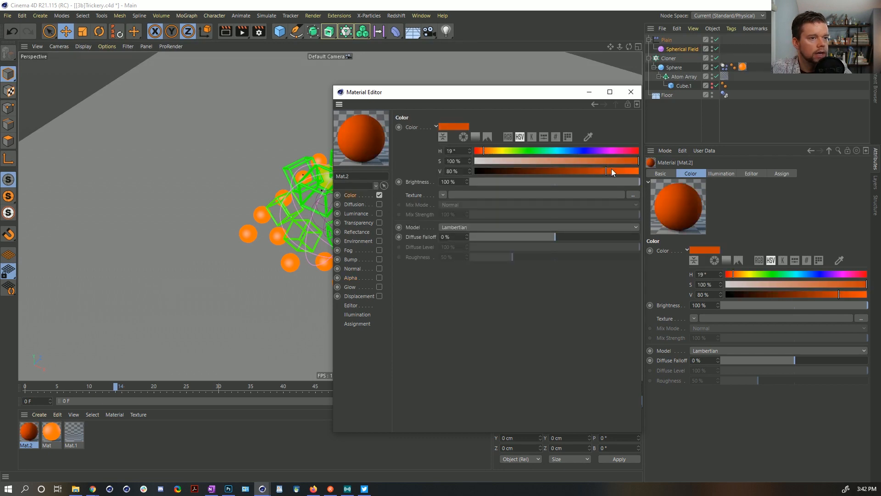
pyautogui.moveTo(611, 171); pyautogui.dragTo(627, 170)
pyautogui.click(631, 92)
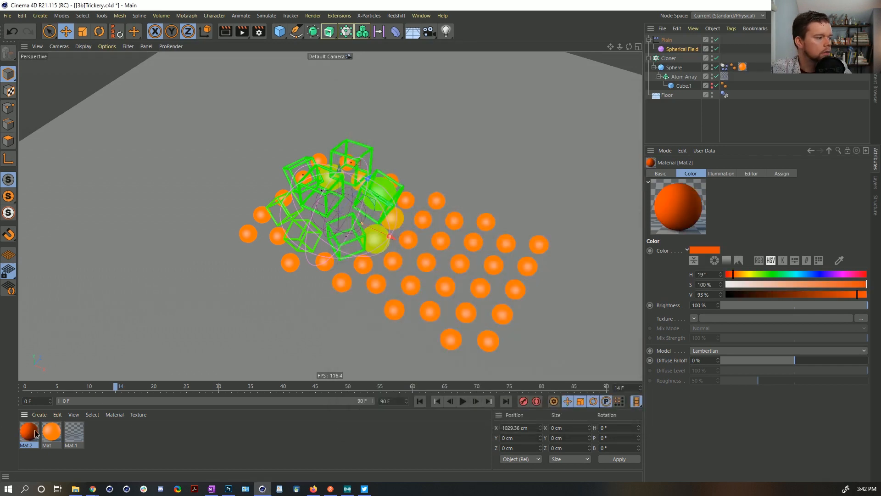
pyautogui.moveTo(36, 433); pyautogui.dragTo(167, 295)
pyautogui.click(681, 126)
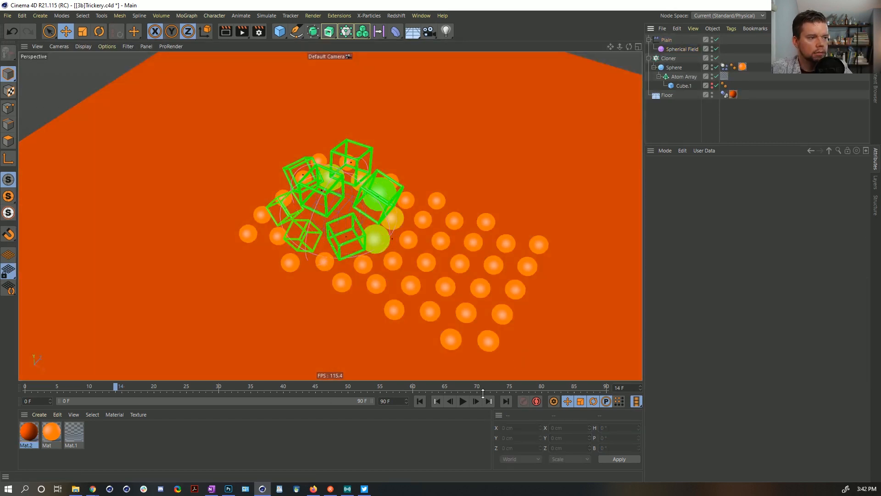
# - Move the Spherical Field along X to about 1255 cm while the animation plays to test the clones' reaction
pyautogui.click(665, 49)
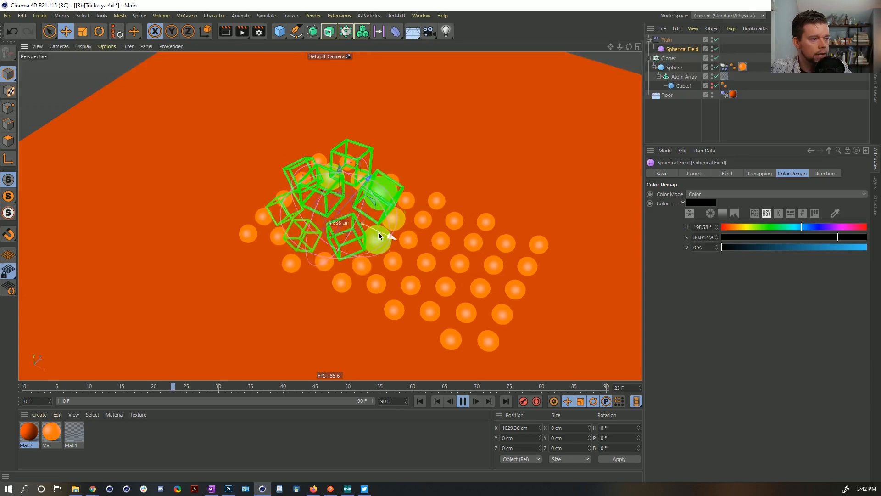
pyautogui.moveTo(378, 235); pyautogui.dragTo(367, 266)
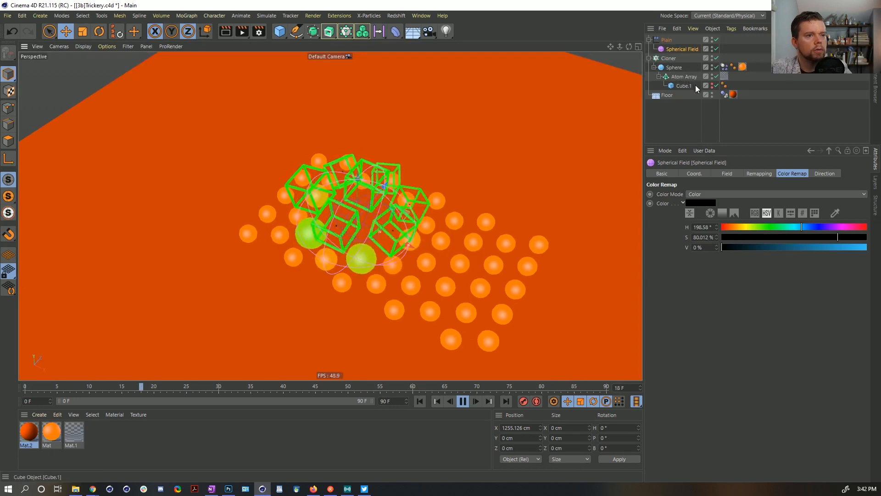
# - In the Sphere's Dynamics Body tag, set Follow Rotation to 1 and both Linear and Angular Damping to 0 %
pyautogui.click(724, 67)
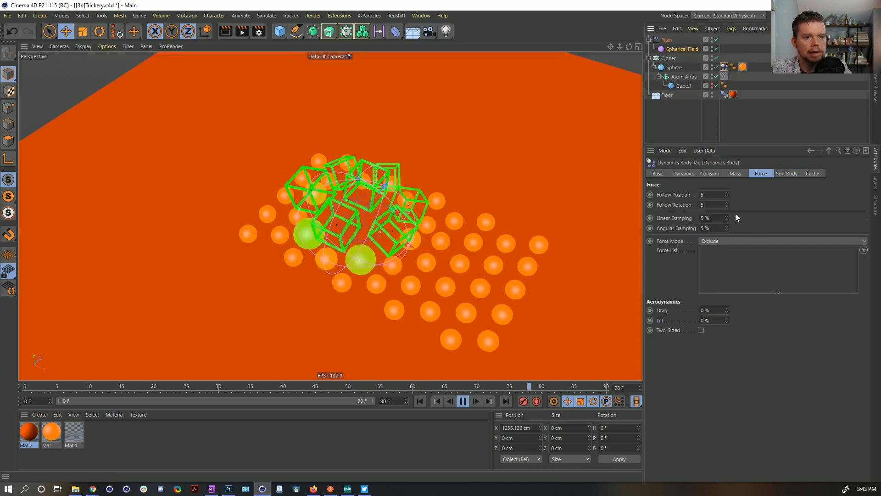
pyautogui.click(710, 205)
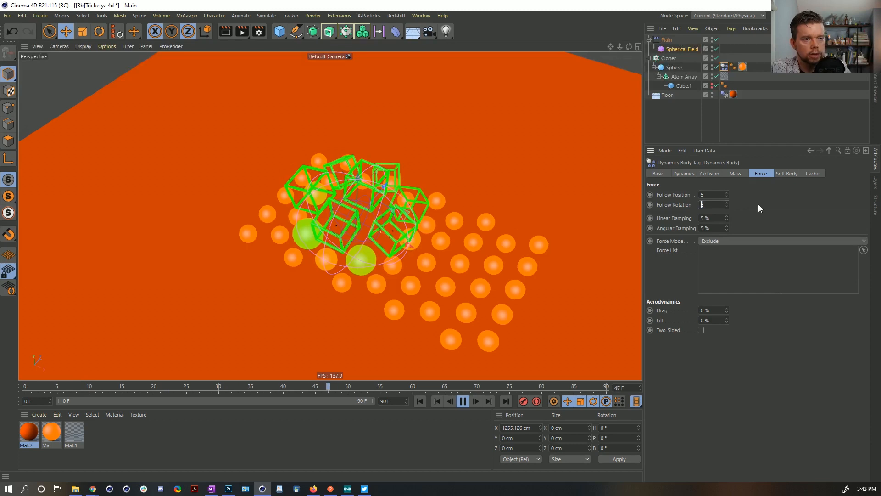
pyautogui.write('1')
pyautogui.press('Tab')
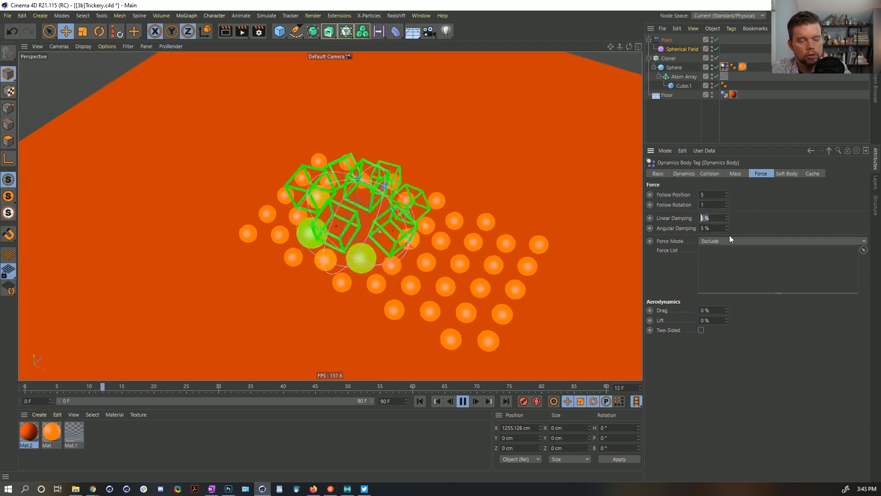
pyautogui.write('0')
pyautogui.press('Return')
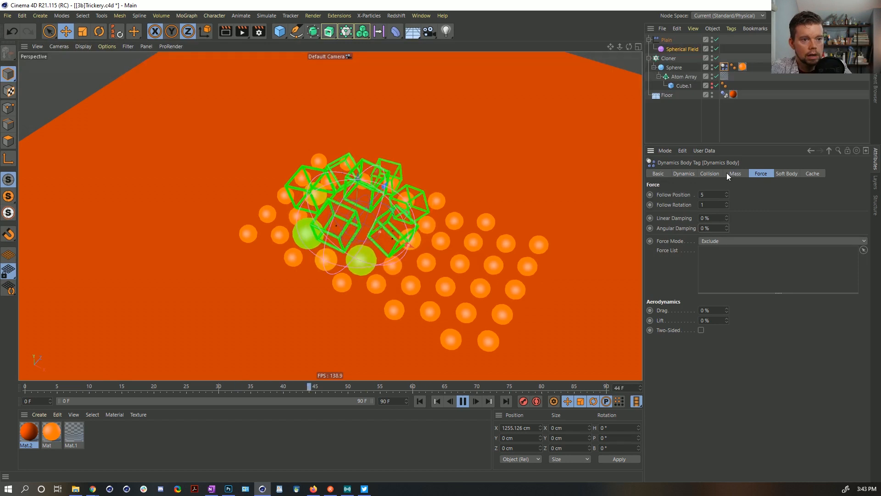
# - Set the Plain effector's Scale to 3 and turn off its Rotation
pyautogui.click(670, 42)
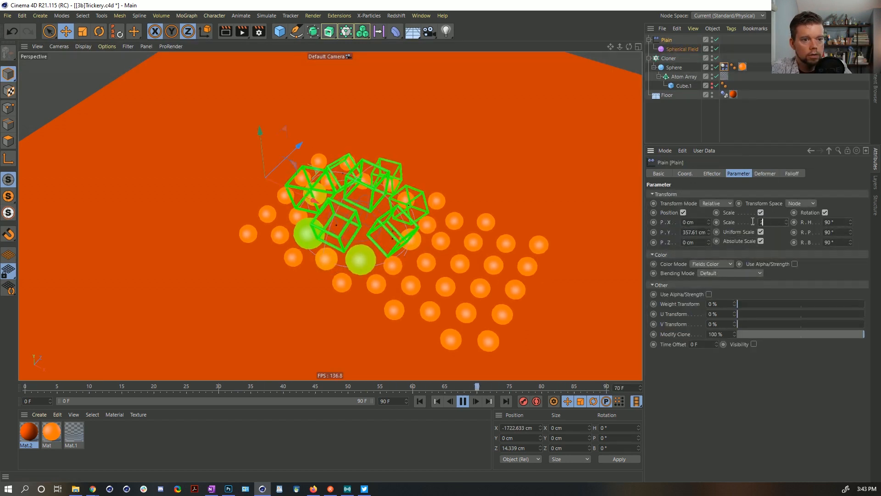
pyautogui.press('Return')
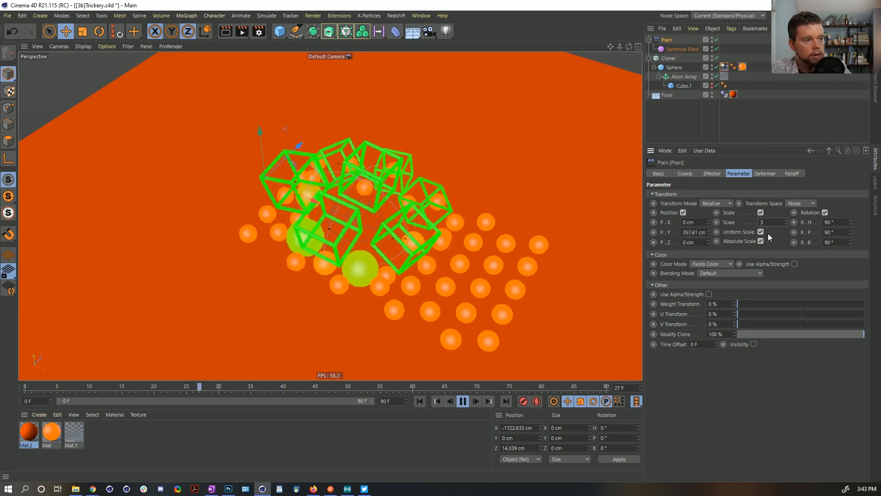
pyautogui.click(824, 212)
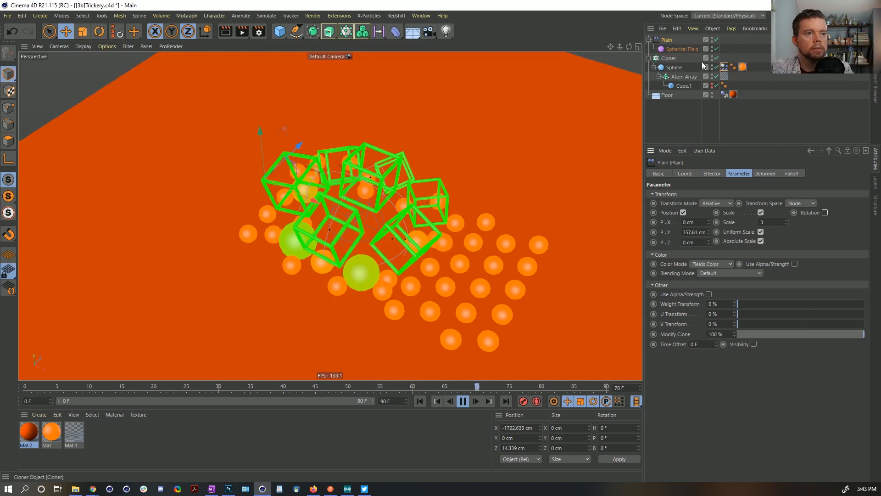
# - Add a Random effector to the Cloner, disabling its Position and enabling its Rotation
pyautogui.click(669, 59)
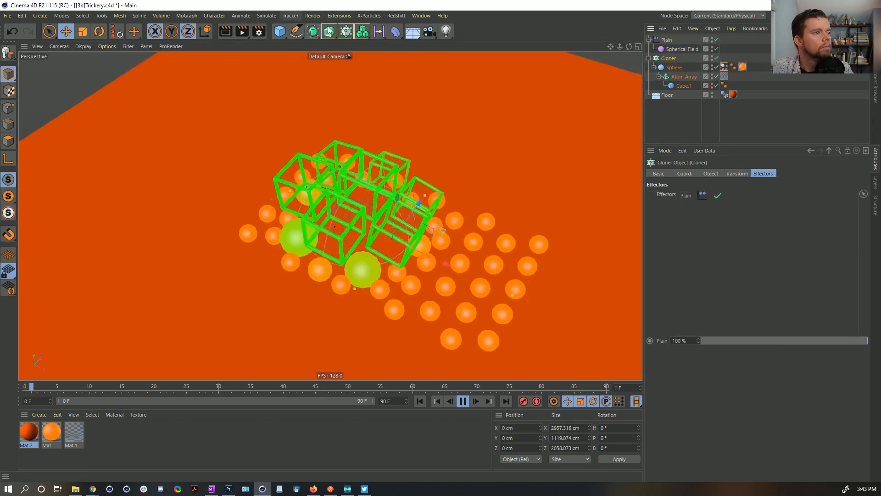
pyautogui.click(345, 32)
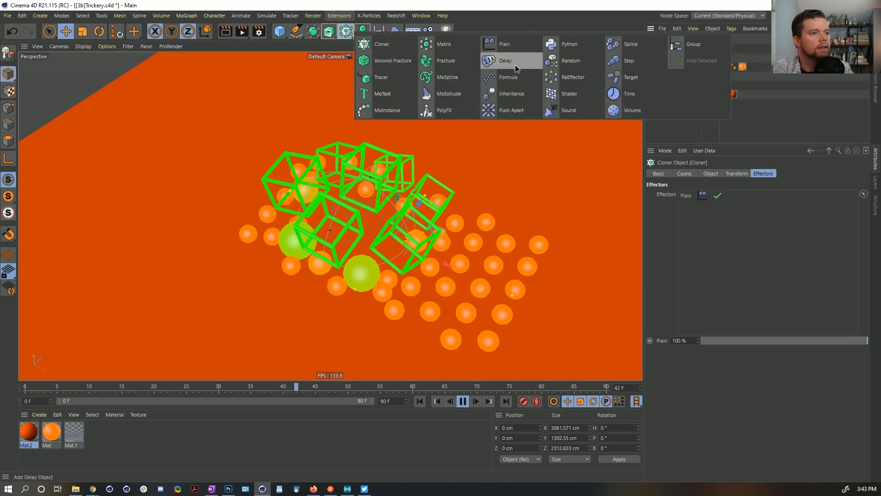
pyautogui.click(571, 60)
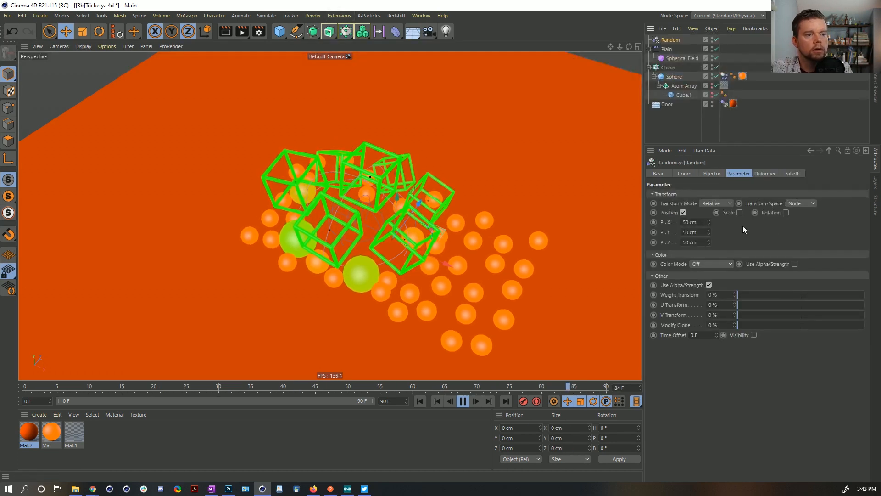
pyautogui.click(767, 212)
pyautogui.click(768, 212)
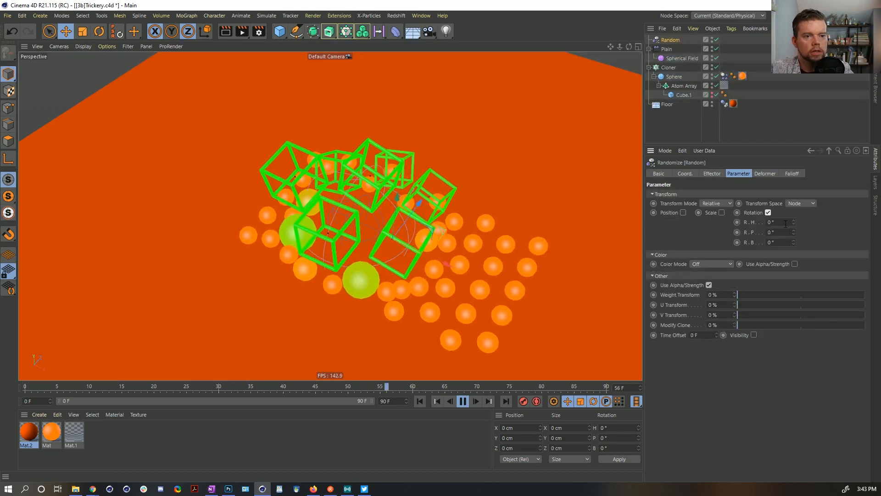
# - Set the Random effector's rotation to 720° for H, P and B
pyautogui.write('72')
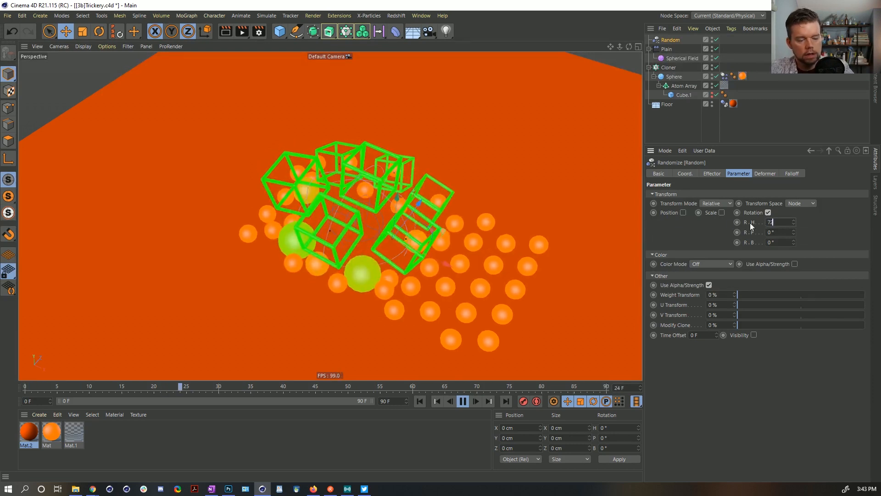
pyautogui.write('720')
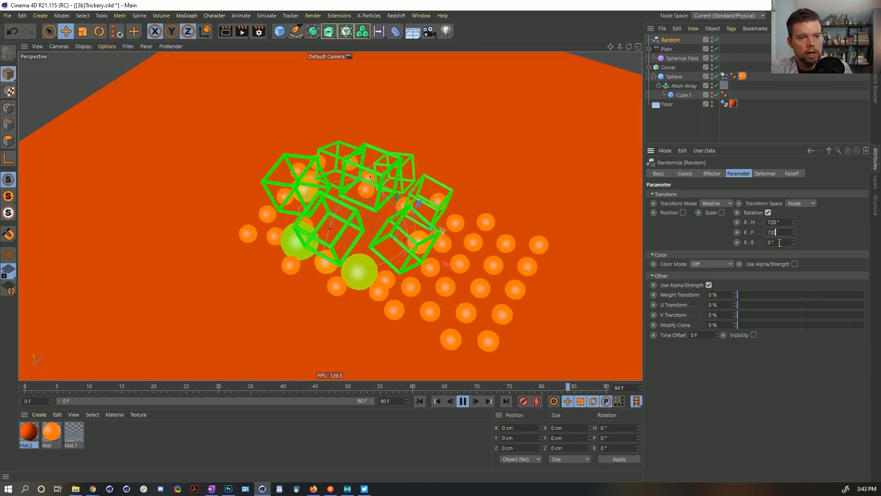
pyautogui.click(779, 243)
pyautogui.write('720')
pyautogui.press('Return')
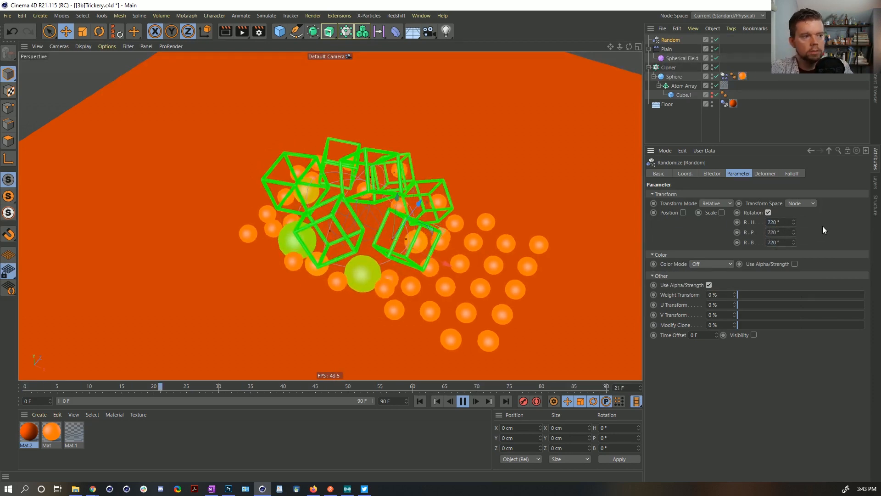
# - Limit the Random effector's falloff with the existing Spherical Field
pyautogui.click(789, 173)
pyautogui.moveTo(683, 59); pyautogui.dragTo(684, 87)
pyautogui.moveTo(691, 226); pyautogui.dragTo(692, 227)
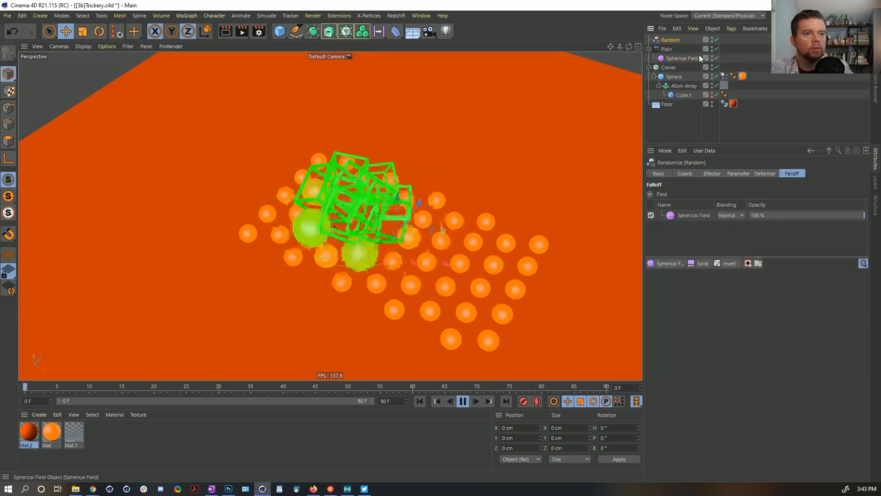
# - Move the Spherical Field back and forth along X during playback, ending at about 1568 cm, and return to frame 0
pyautogui.click(680, 57)
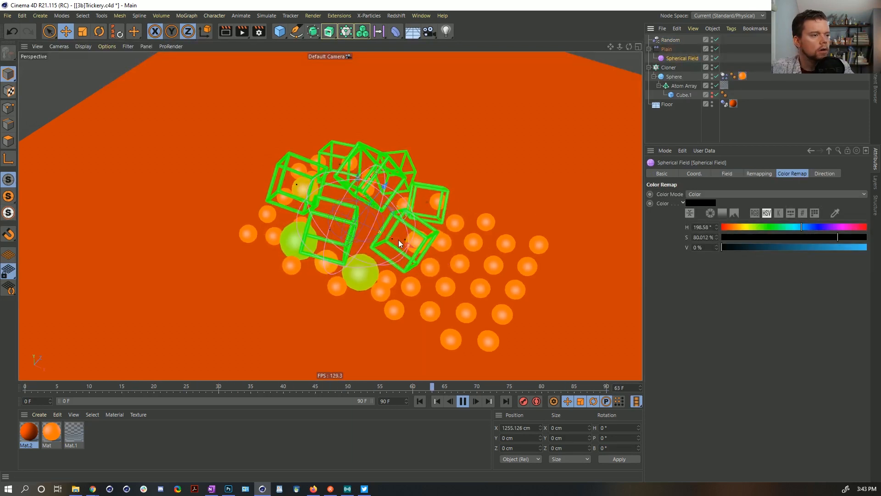
pyautogui.moveTo(399, 239); pyautogui.dragTo(345, 272)
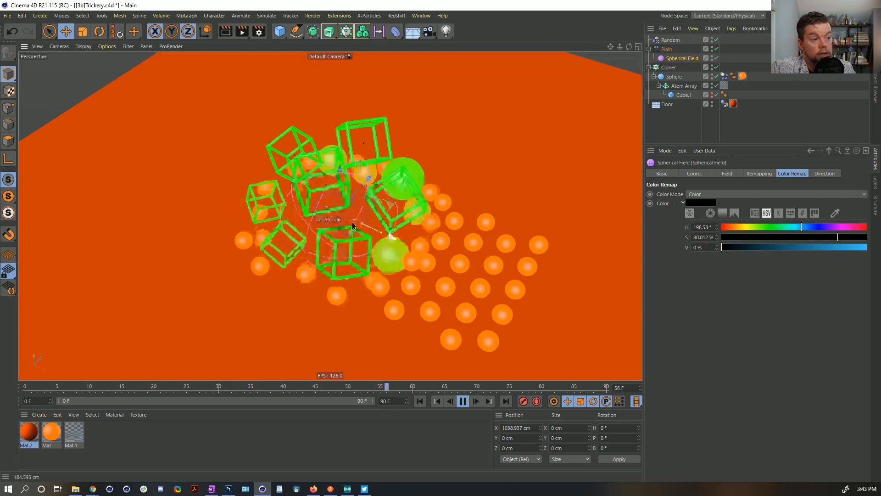
pyautogui.click(419, 401)
# - Enlarge the Cloner's honeycomb array to a Count Width of 22 and a Count Height of 35
pyautogui.click(682, 67)
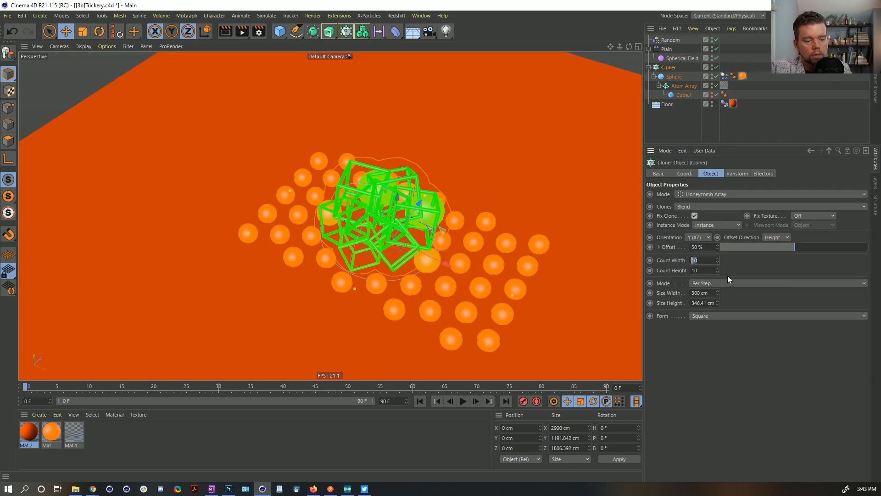
pyautogui.write('22')
pyautogui.press('Return')
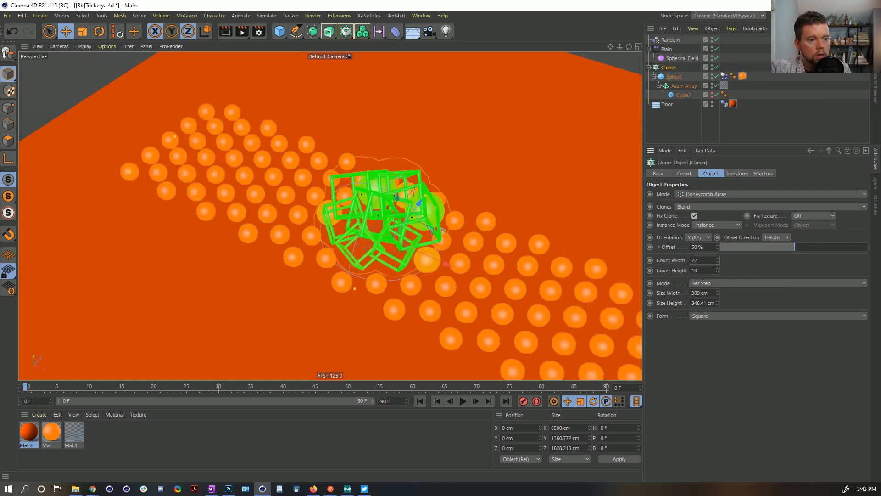
pyautogui.moveTo(716, 270)
pyautogui.mouseDown()
pyautogui.moveTo(716, 257)
pyautogui.moveTo(716, 271)
pyautogui.mouseUp()
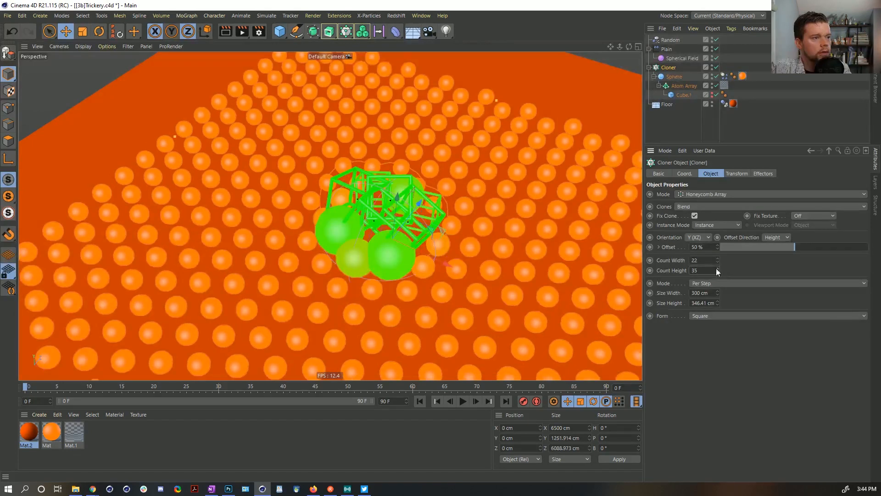
# - Play the animation and move the Spherical Field across the clone grid to about X 1849 cm and Z -211 cm
pyautogui.click(463, 401)
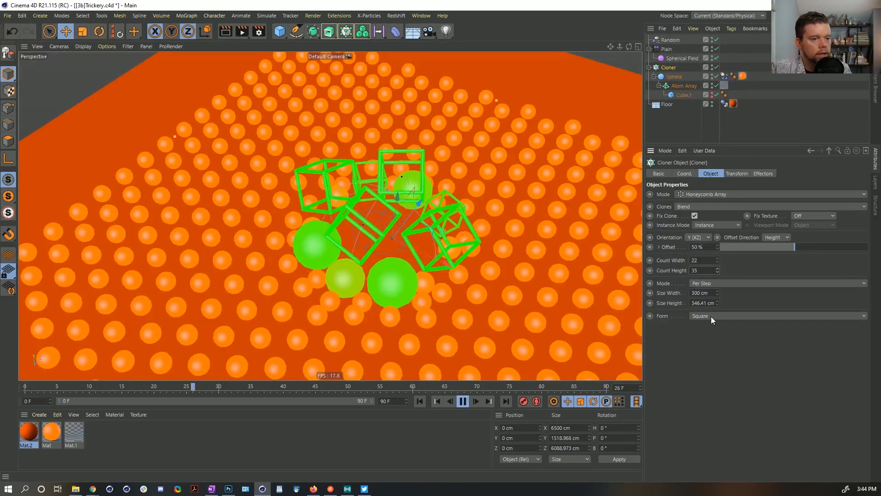
pyautogui.click(679, 58)
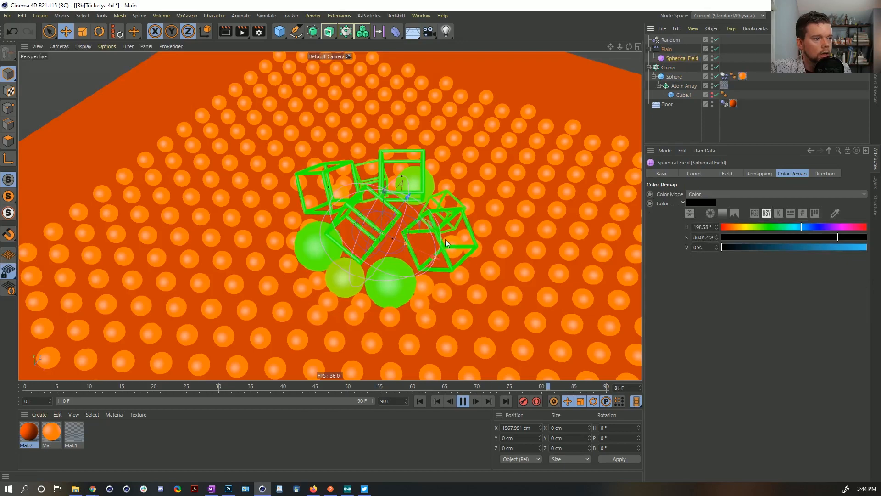
pyautogui.moveTo(431, 228); pyautogui.dragTo(345, 222)
pyautogui.scroll(-4, 362, 230)
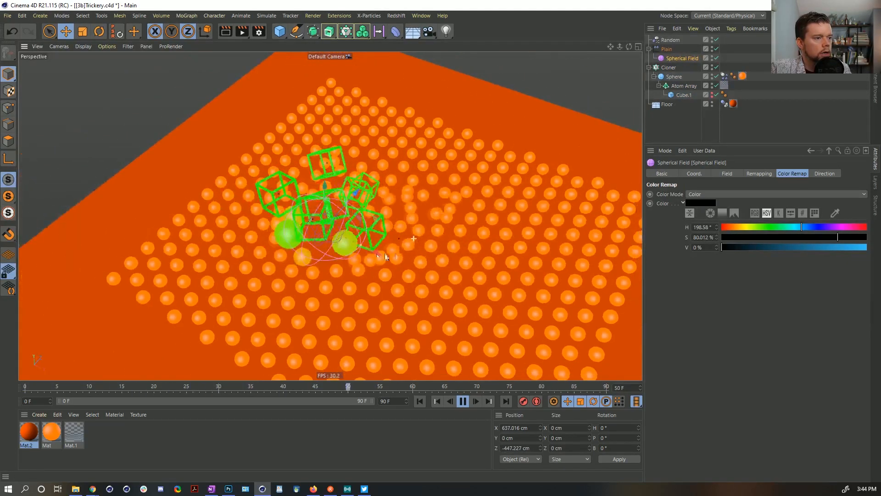
pyautogui.keyDown('alt'); pyautogui.moveTo(388, 243); pyautogui.dragTo(337, 201, button='middle'); pyautogui.keyUp('alt')
pyautogui.moveTo(321, 173); pyautogui.dragTo(397, 195)
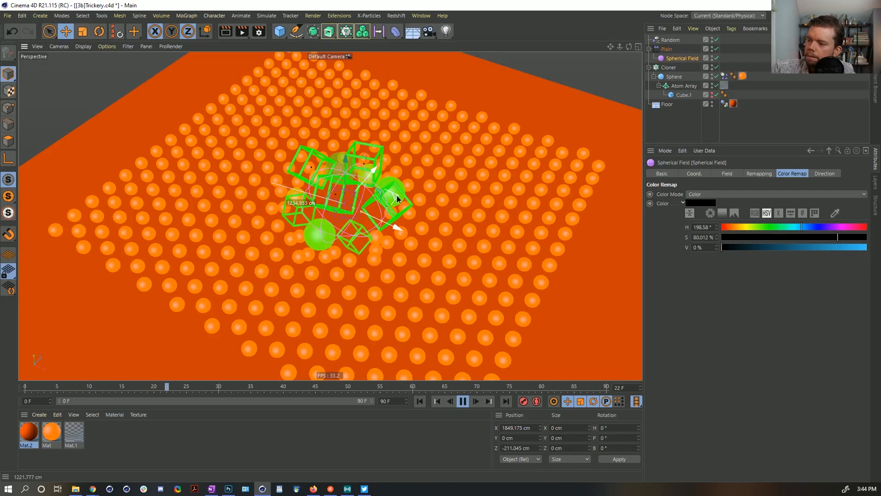
# - Move the Spherical Field to about X 1151 cm and Z -1260 cm, stop playback and return to frame 0
pyautogui.moveTo(397, 196); pyautogui.dragTo(319, 222)
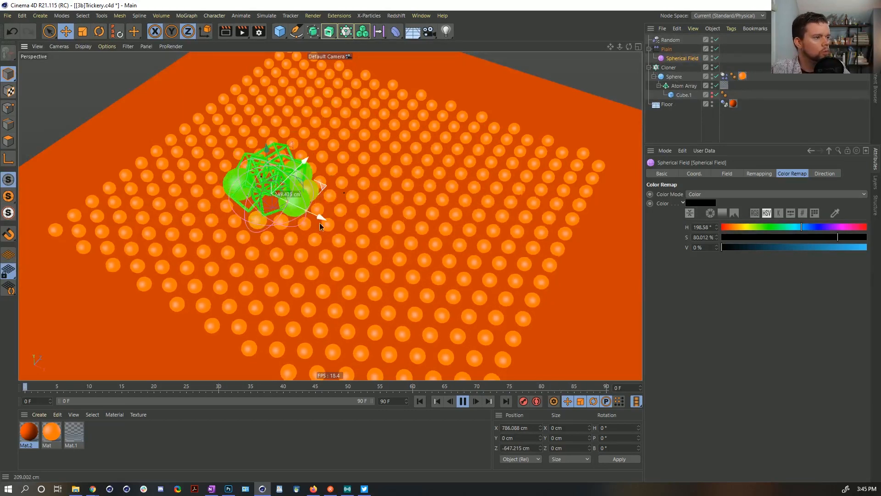
pyautogui.click(463, 400)
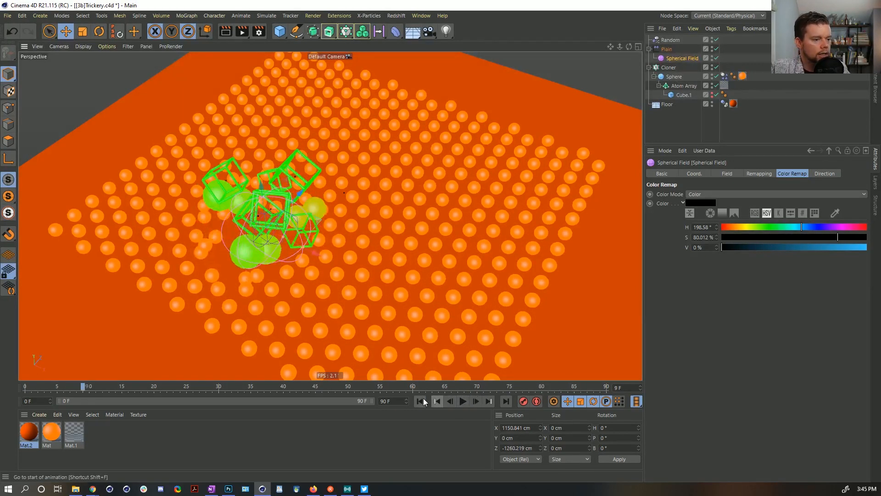
pyautogui.click(419, 401)
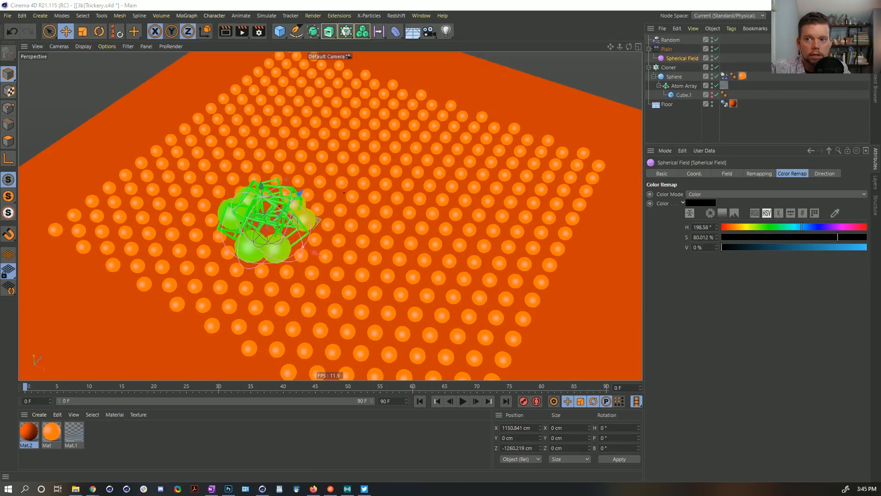
# - Look at the BBC Two New Idents reference video in the browser and return to Cinema 4D
pyautogui.hotkey('alt', 'Tab')
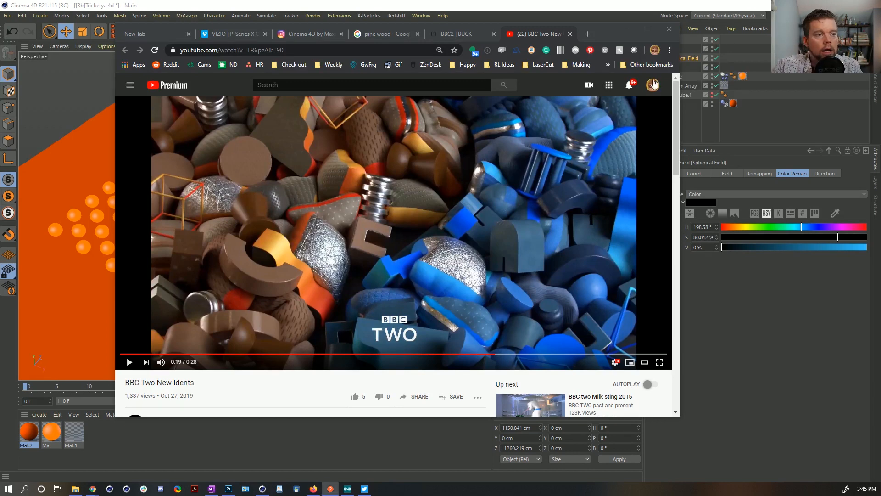
pyautogui.click(610, 17)
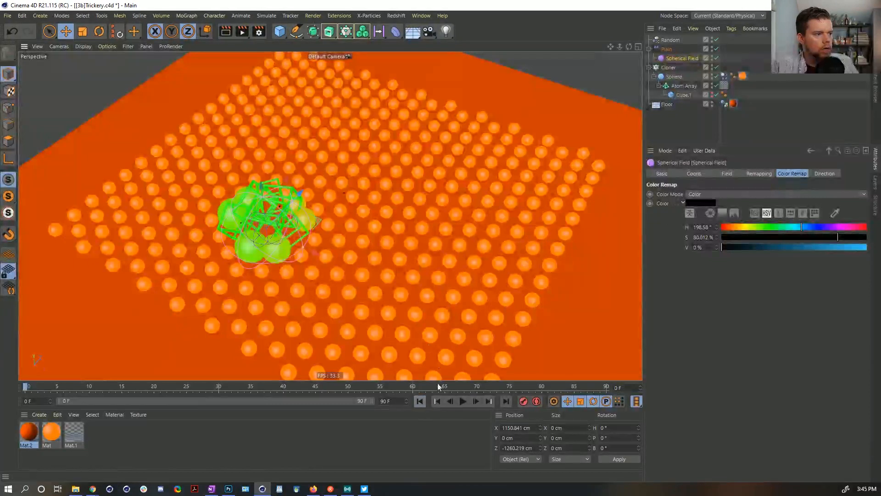
# - Reposition the Spherical Field to about X 94 cm and Z -847 cm within the clone grid
pyautogui.moveTo(319, 219); pyautogui.dragTo(281, 174)
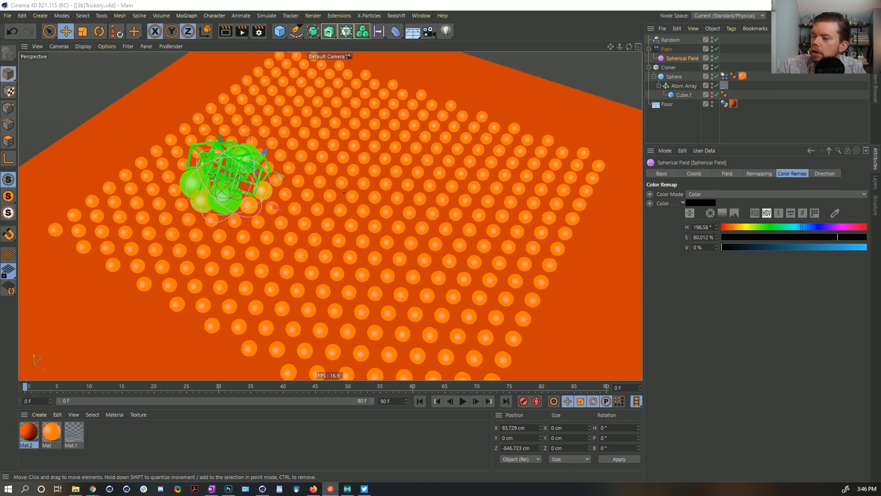
# - Switch to the [3a]SoftbodyMorph.c4d project, play it while moving the Spherical Field away from the clones, and return to frame 0
pyautogui.click(415, 16)
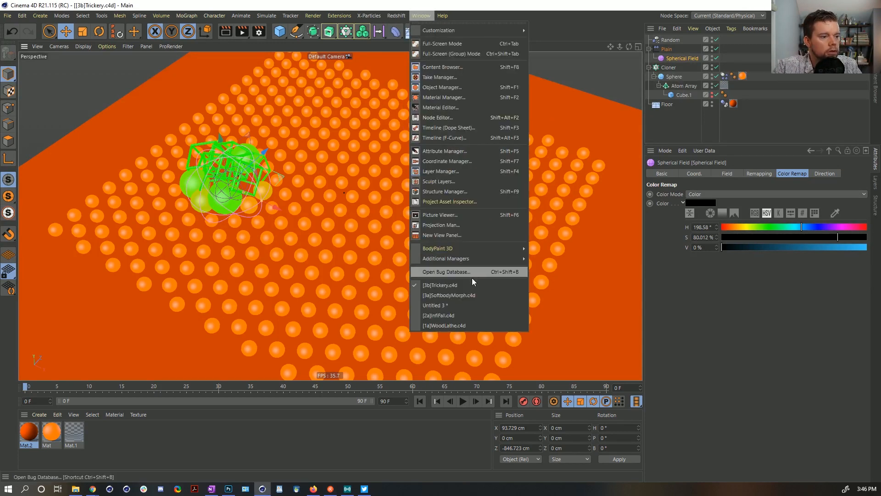
pyautogui.click(463, 294)
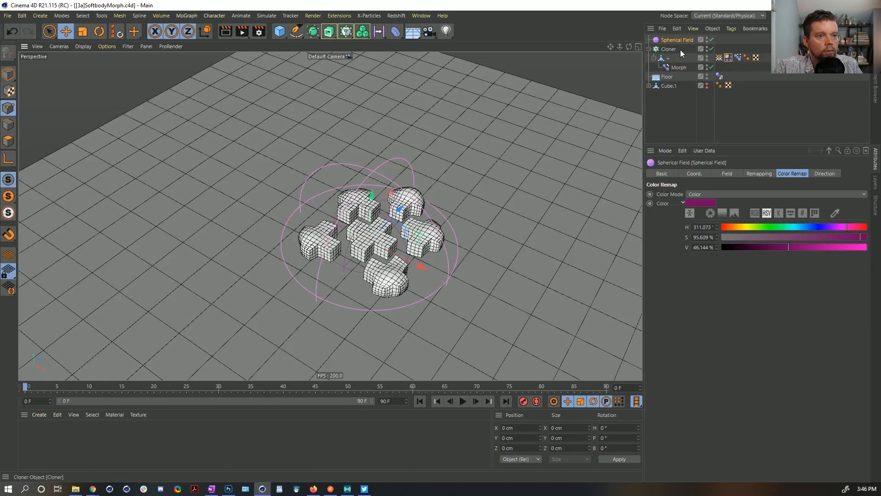
pyautogui.click(463, 402)
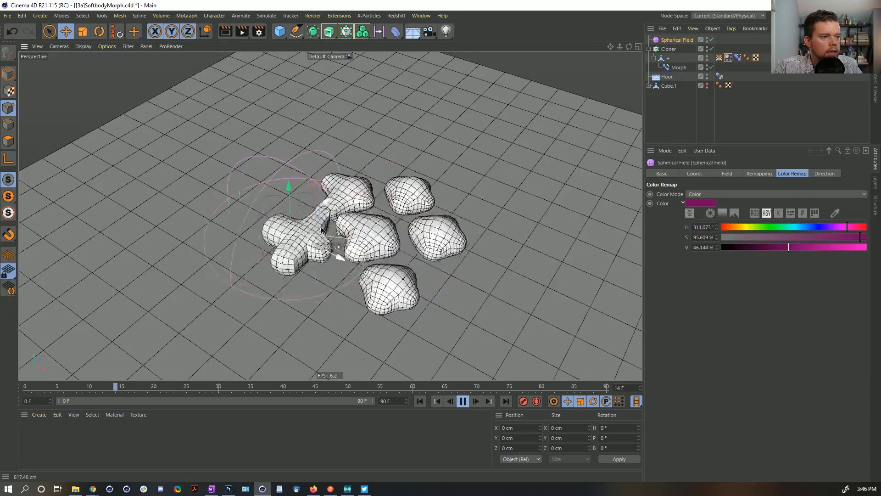
pyautogui.click(463, 401)
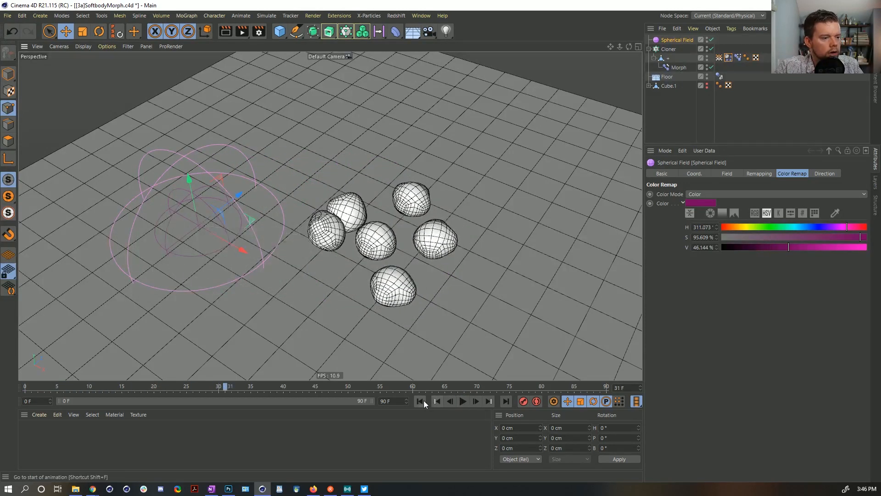
pyautogui.click(419, 401)
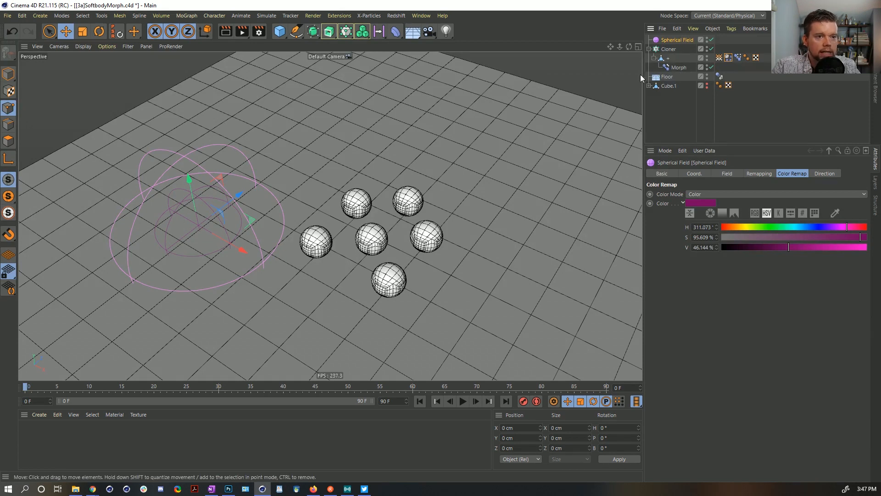
# - Try adding a Decay layer above Invert in the Morph deformer's falloff, with Effect Strength set to 100%
pyautogui.click(718, 57)
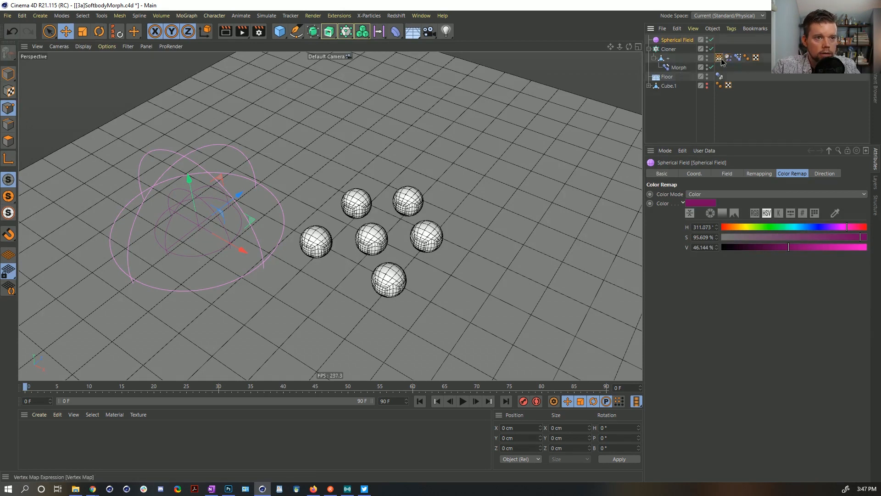
pyautogui.click(680, 40)
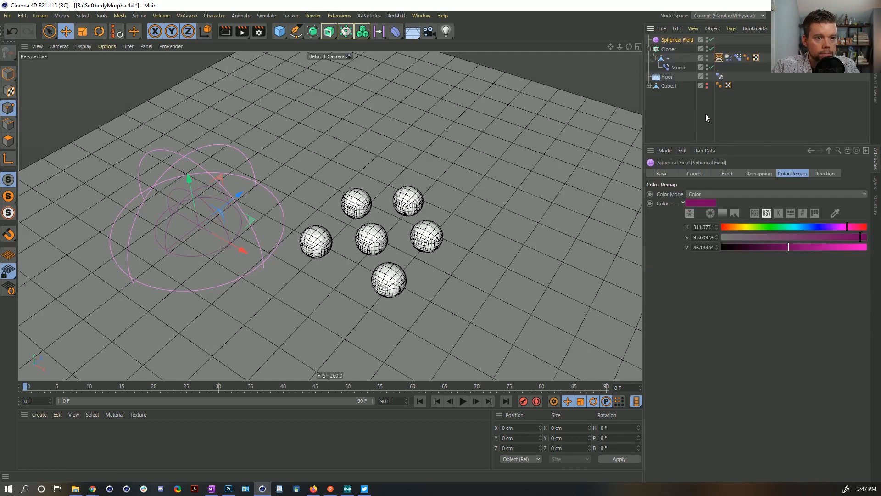
pyautogui.click(678, 68)
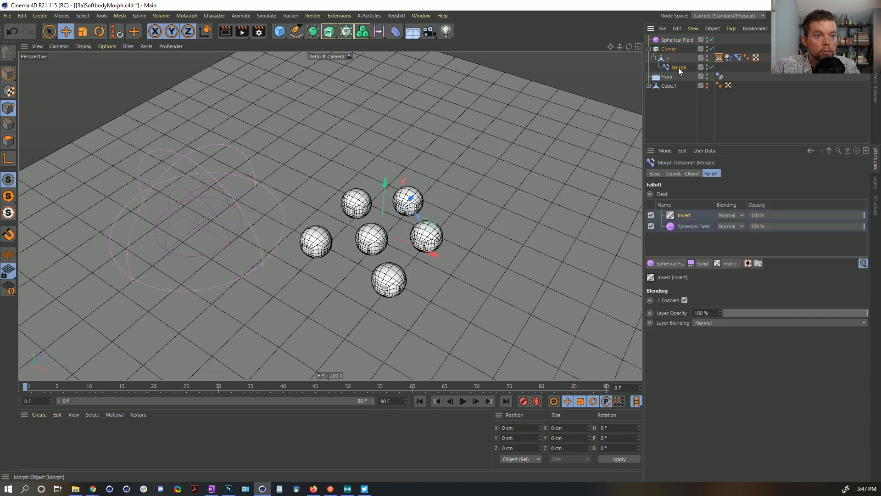
pyautogui.click(719, 265)
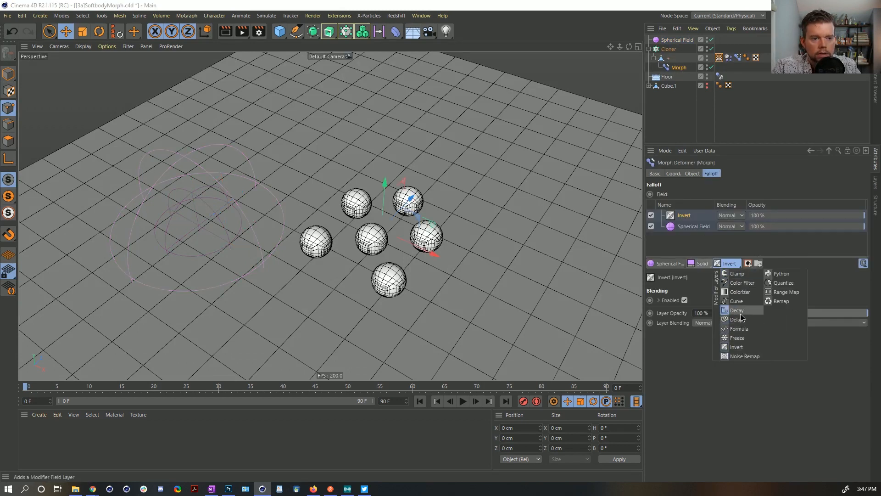
pyautogui.click(738, 311)
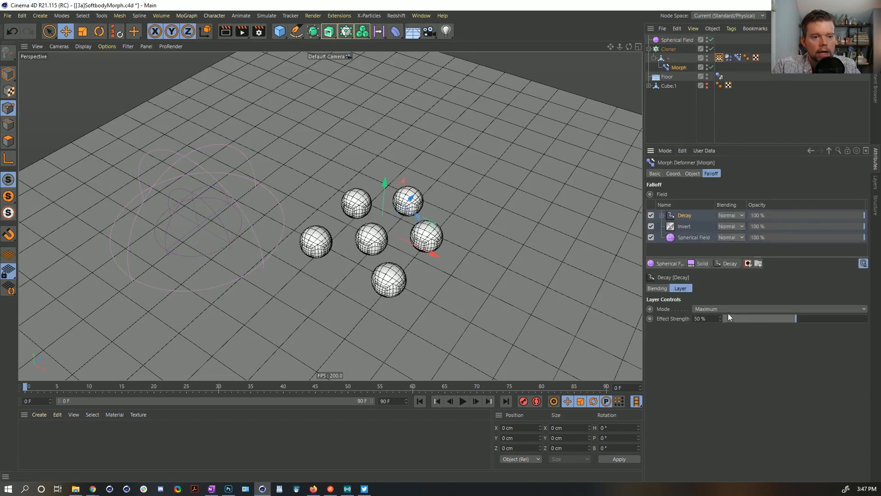
pyautogui.click(731, 266)
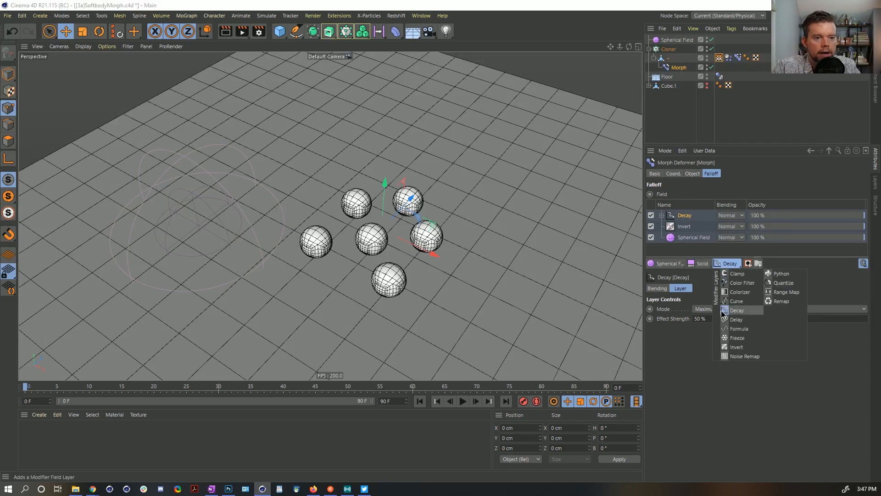
pyautogui.moveTo(798, 319); pyautogui.dragTo(867, 318)
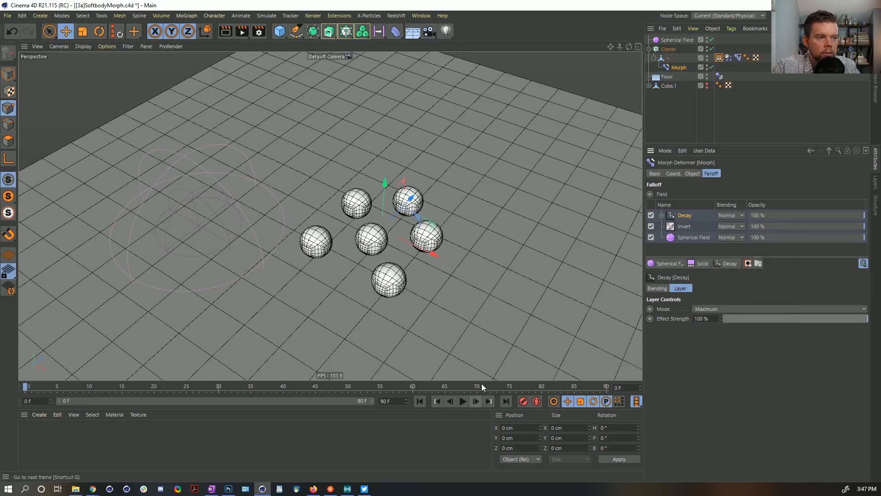
# - Play the animation, move the Spherical Field beside the softbody clones, and inspect the fields of the clone mesh's vertex map
pyautogui.click(461, 402)
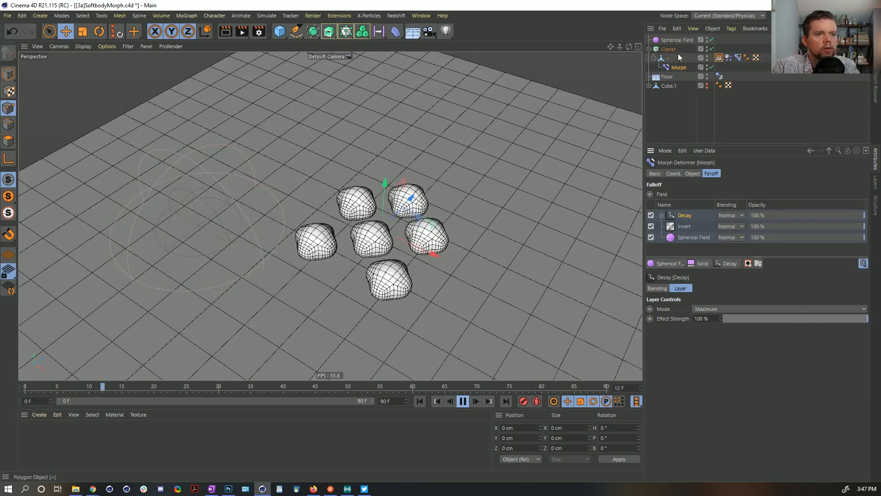
pyautogui.click(675, 41)
pyautogui.moveTo(252, 220); pyautogui.dragTo(207, 243)
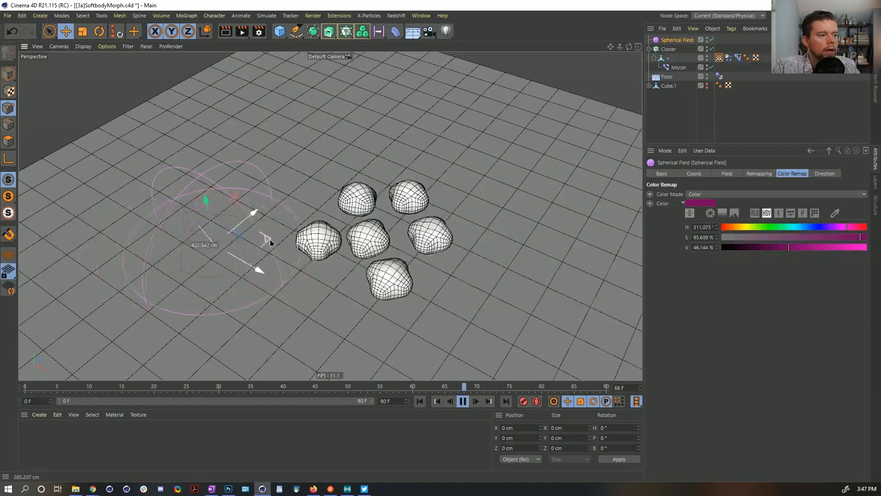
pyautogui.click(718, 57)
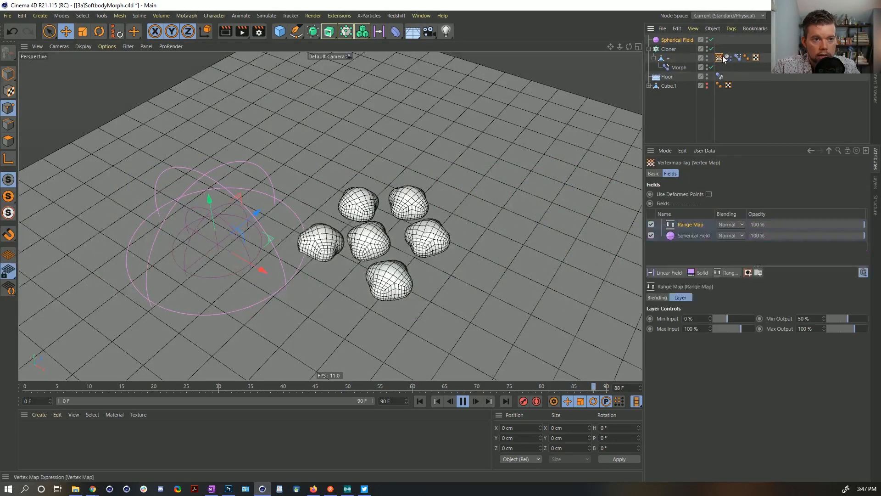
# - Delete the Decay layer from the Morph deformer's falloff, stop playback and return to frame 0
pyautogui.click(679, 67)
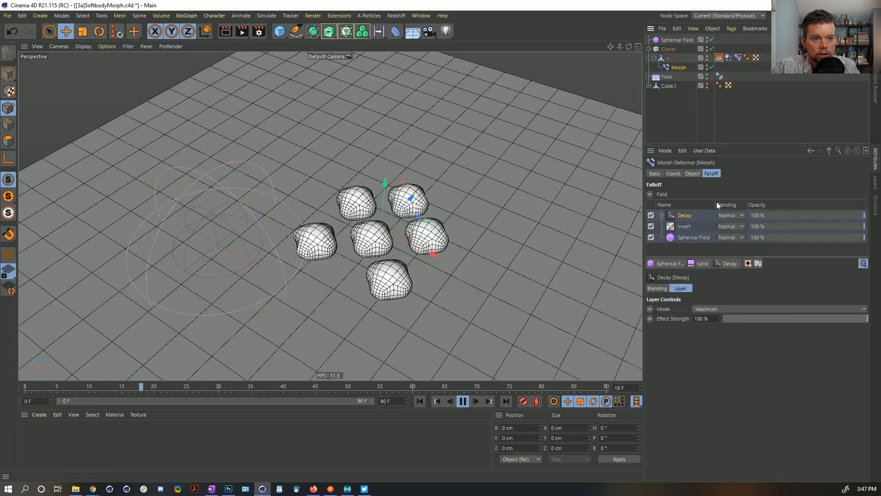
pyautogui.press('Delete')
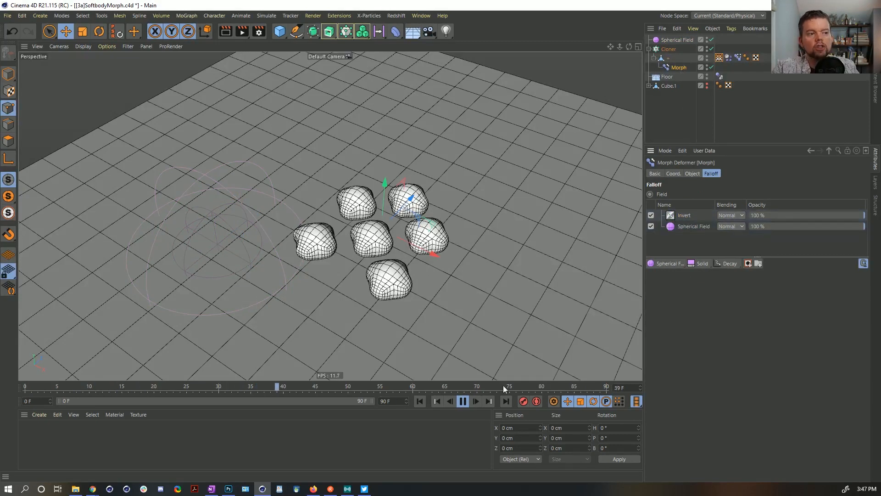
pyautogui.click(461, 401)
pyautogui.click(420, 401)
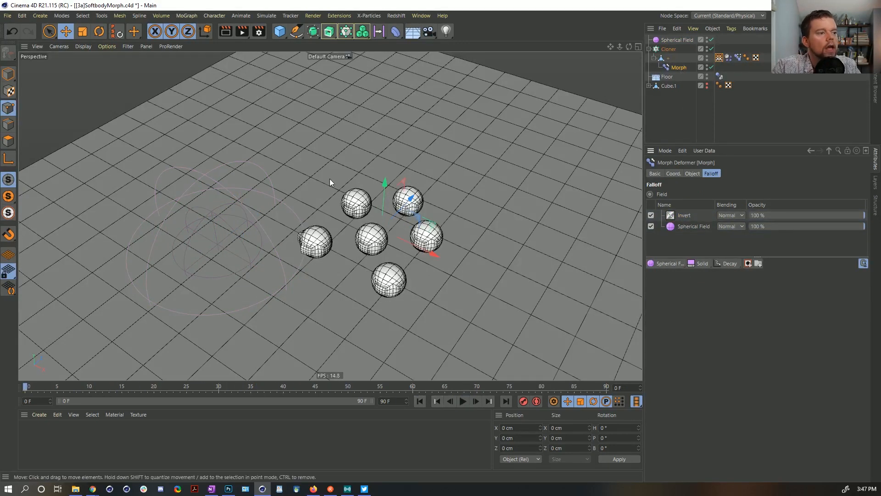
# - Add a Plane, scale it to about 2407 cm square beneath the clones, and make it editable
pyautogui.click(279, 31)
pyautogui.click(352, 62)
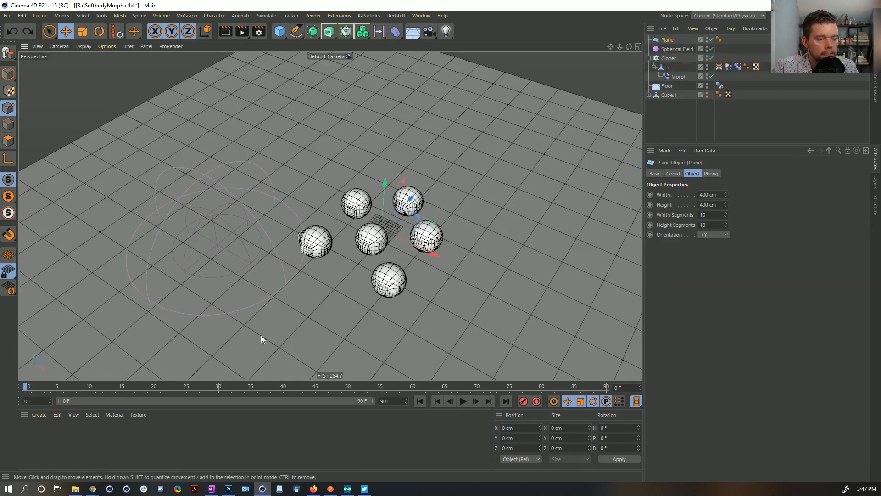
pyautogui.press('t')
pyautogui.moveTo(201, 274); pyautogui.dragTo(424, 275)
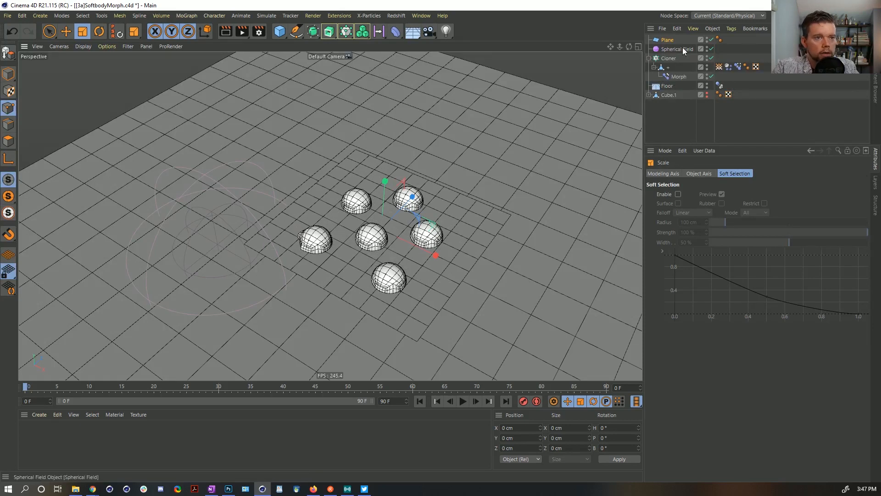
pyautogui.click(671, 40)
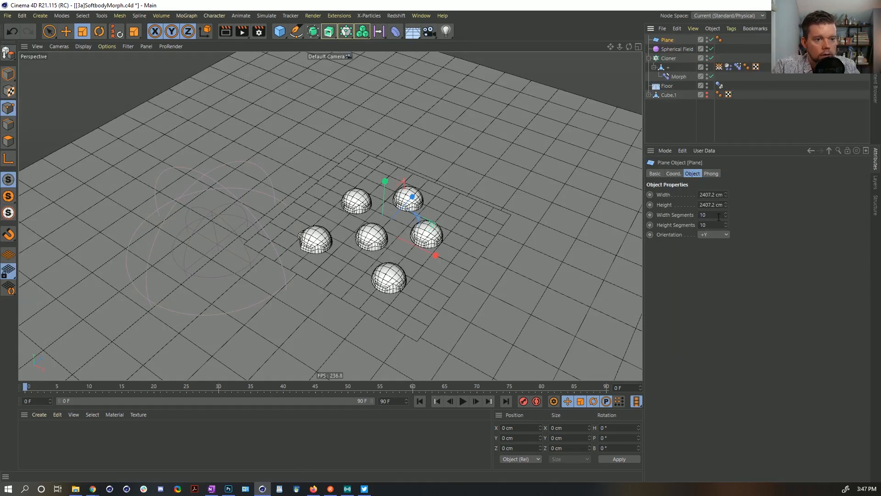
pyautogui.press('c')
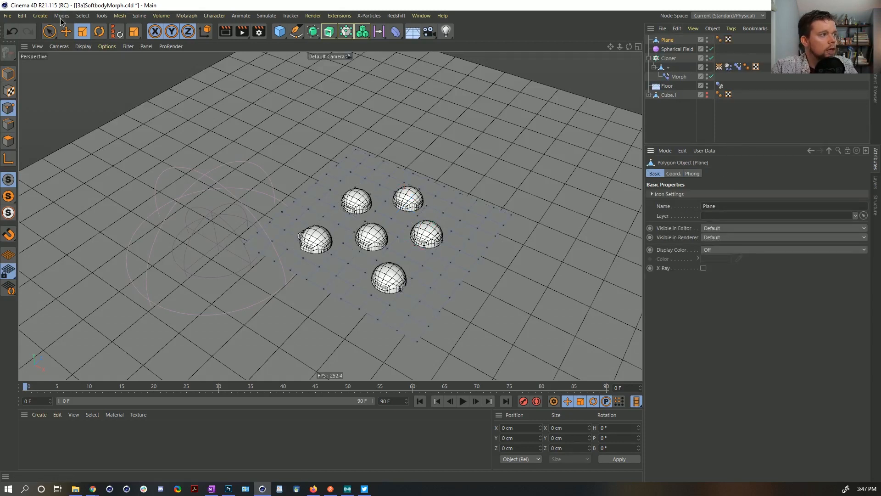
# - Create a vertex map on the editable plane by setting a vertex weight
pyautogui.click(40, 15)
pyautogui.moveTo(60, 15)
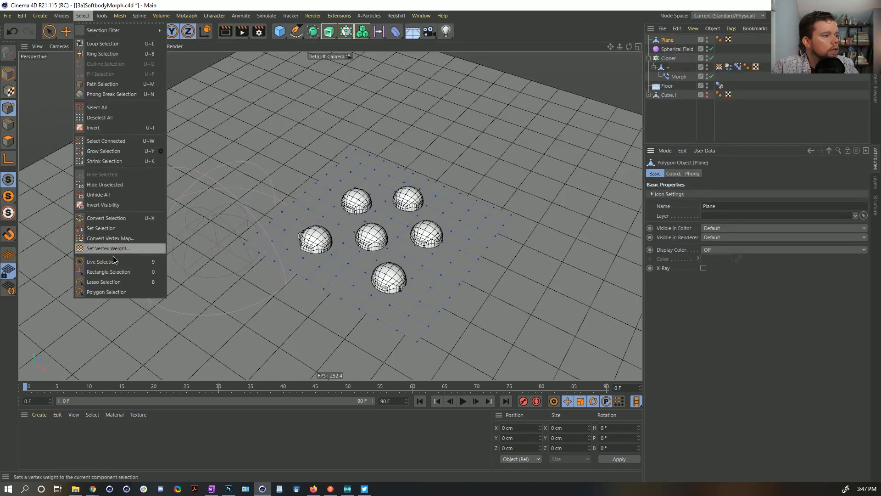
pyautogui.click(115, 251)
pyautogui.click(100, 265)
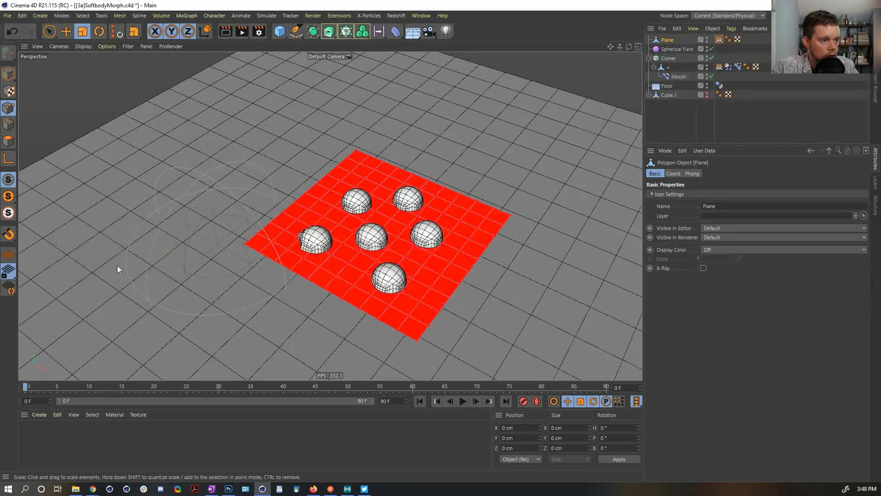
# - Enable Use Fields on the plane's vertex map and replace its Freeze layer with the Spherical Field
pyautogui.click(719, 39)
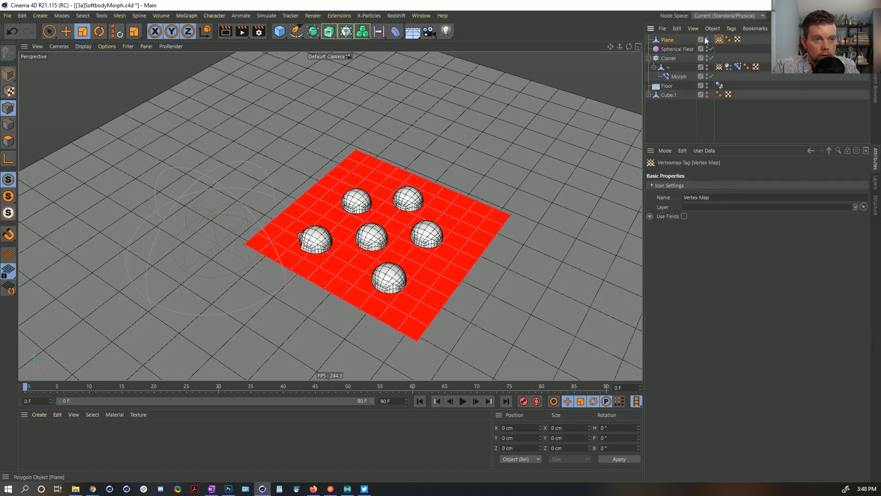
pyautogui.click(683, 216)
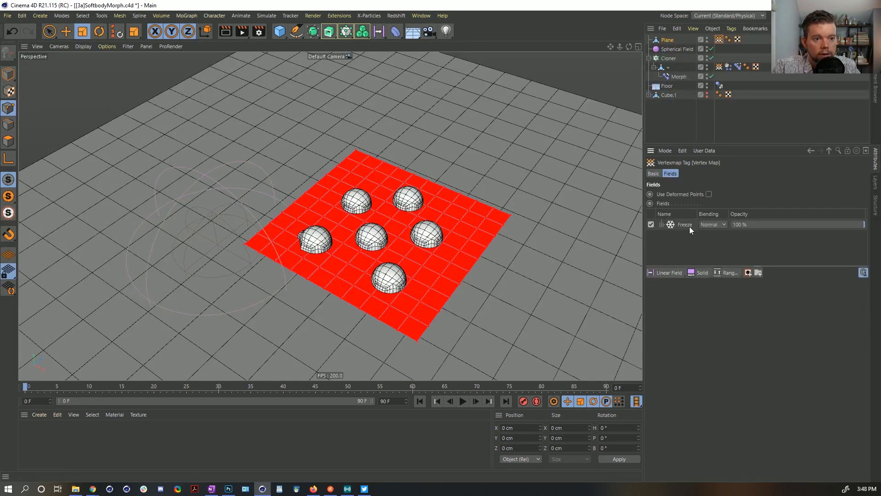
pyautogui.click(687, 225)
pyautogui.press('Delete')
pyautogui.moveTo(665, 48); pyautogui.dragTo(698, 246)
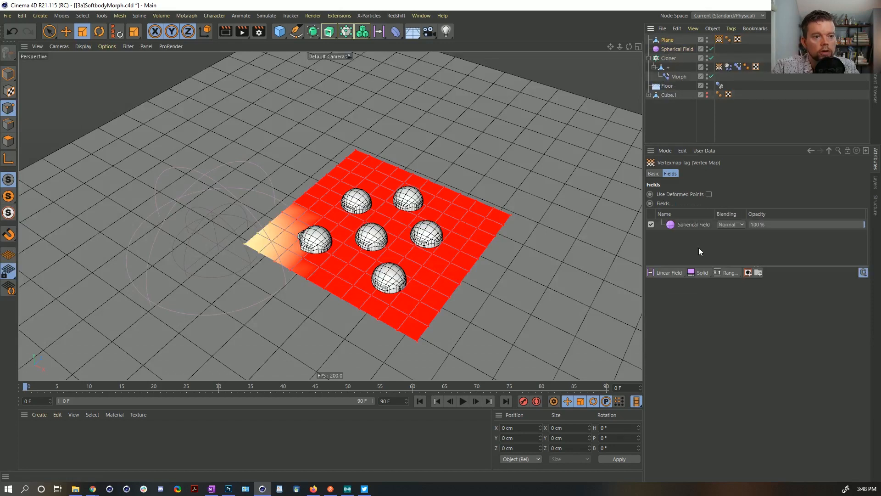
# - Add a Decay layer above the Spherical Field in the plane's vertex map and set its Effect Strength to 97%
pyautogui.click(729, 274)
pyautogui.click(750, 321)
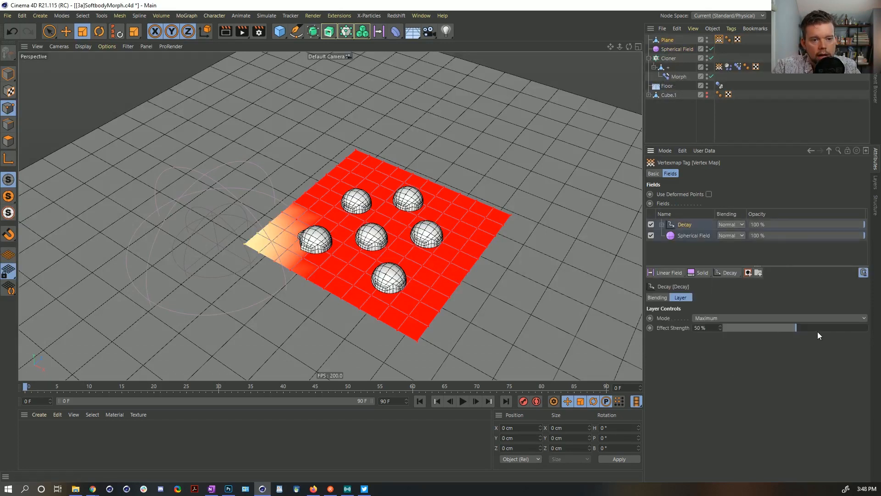
pyautogui.moveTo(816, 331); pyautogui.dragTo(874, 340)
pyautogui.click(721, 330)
pyautogui.click(721, 330)
pyautogui.click(720, 331)
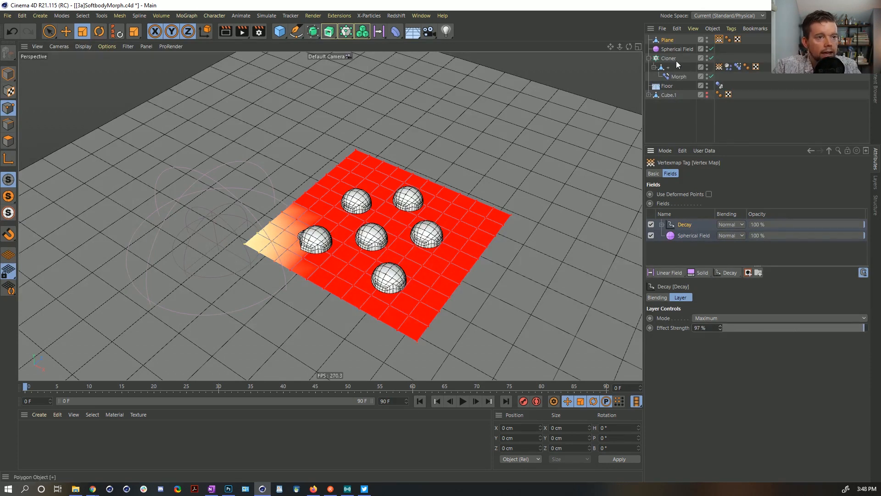
# - In Model mode, play the animation and move the Spherical Field across the plane to about X 2922 cm and Z 2429 cm
pyautogui.click(668, 47)
pyautogui.click(67, 31)
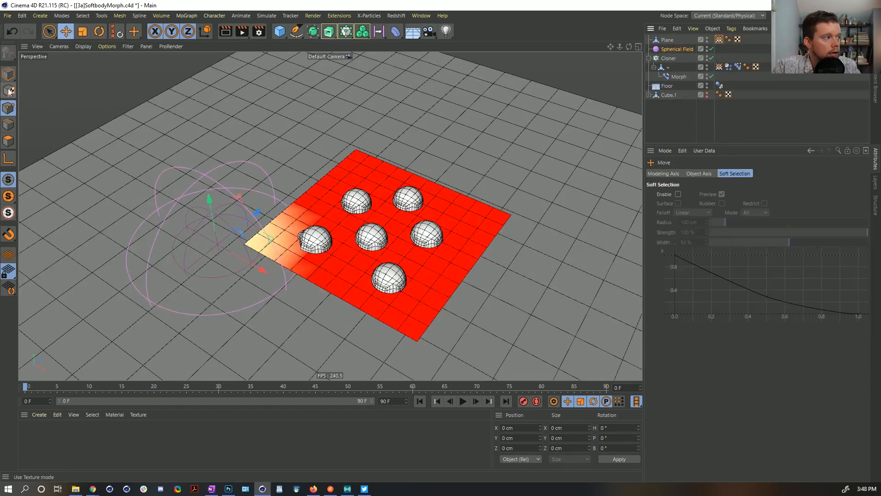
pyautogui.press('F8')
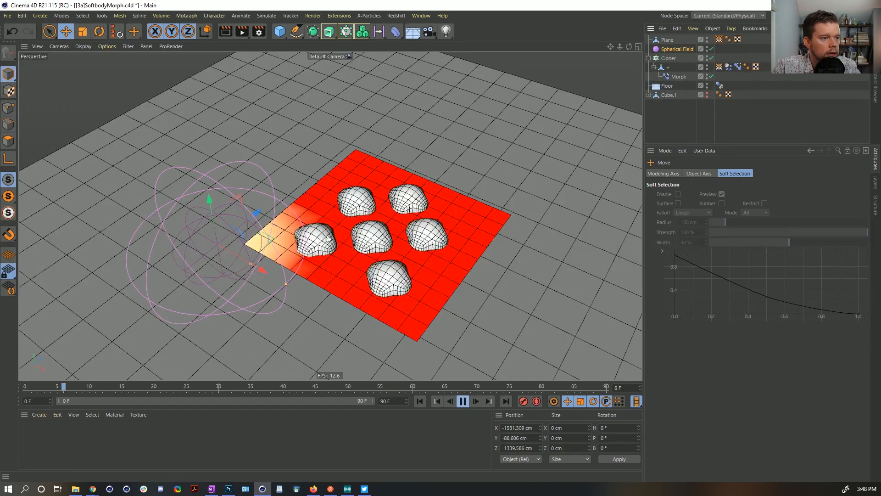
pyautogui.moveTo(279, 240); pyautogui.dragTo(716, 203)
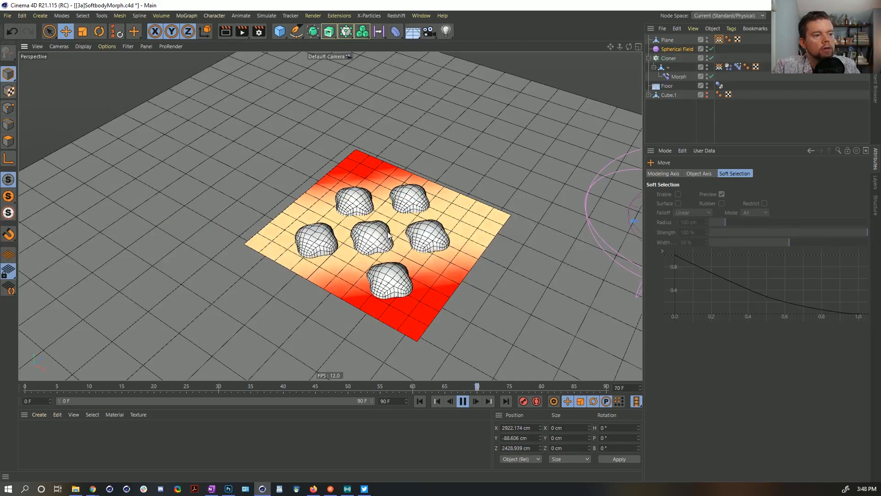
# - Lower the Decay layer's Effect Strength slightly and move the Spherical Field back across the plane to about X -2361 cm and Z -1400 cm
pyautogui.click(719, 39)
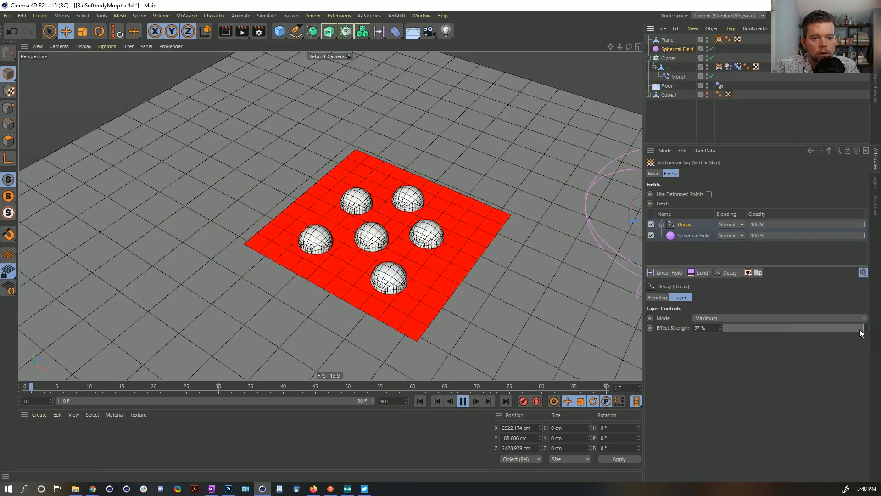
pyautogui.moveTo(860, 329); pyautogui.dragTo(849, 323)
pyautogui.click(683, 49)
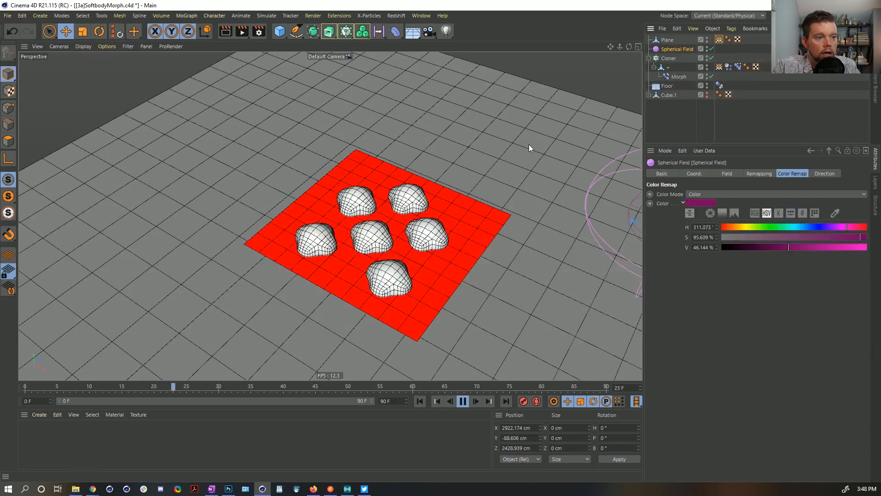
pyautogui.moveTo(332, 176); pyautogui.dragTo(216, 172)
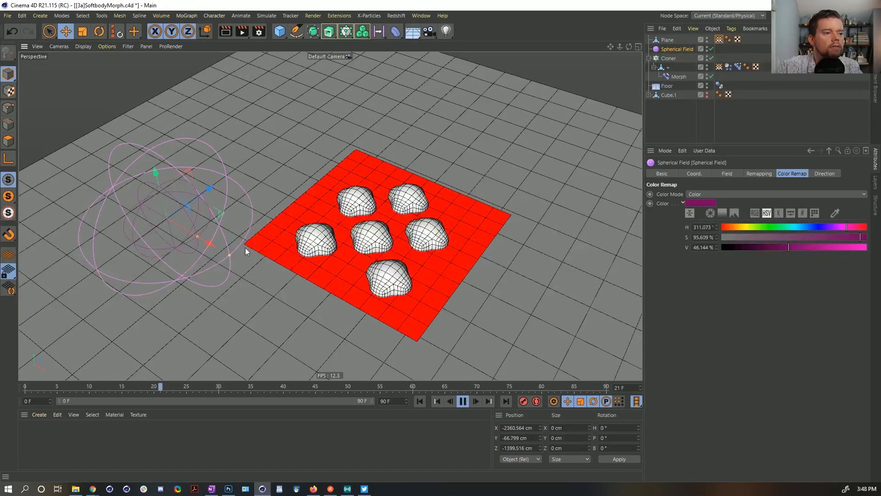
# - Stop playback and replace the Spherical Field in the Morph deformer's falloff with the plane's vertex map
pyautogui.click(462, 401)
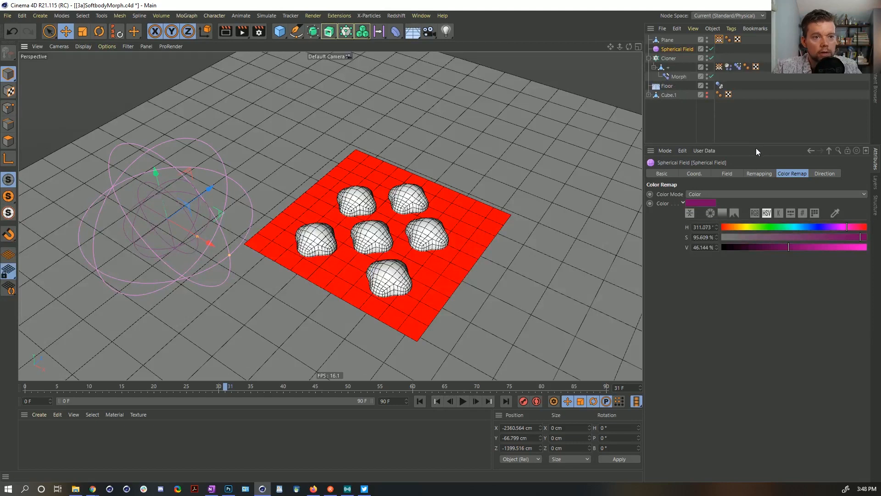
pyautogui.click(678, 76)
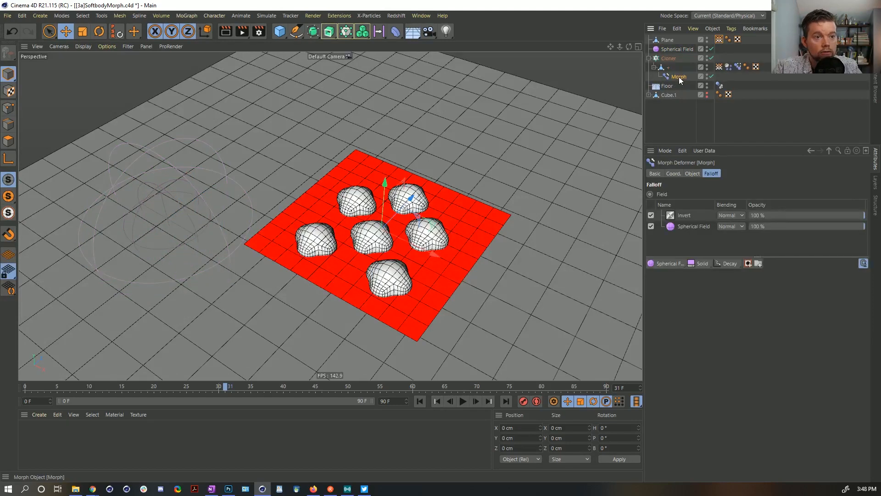
pyautogui.click(688, 226)
pyautogui.press('Delete')
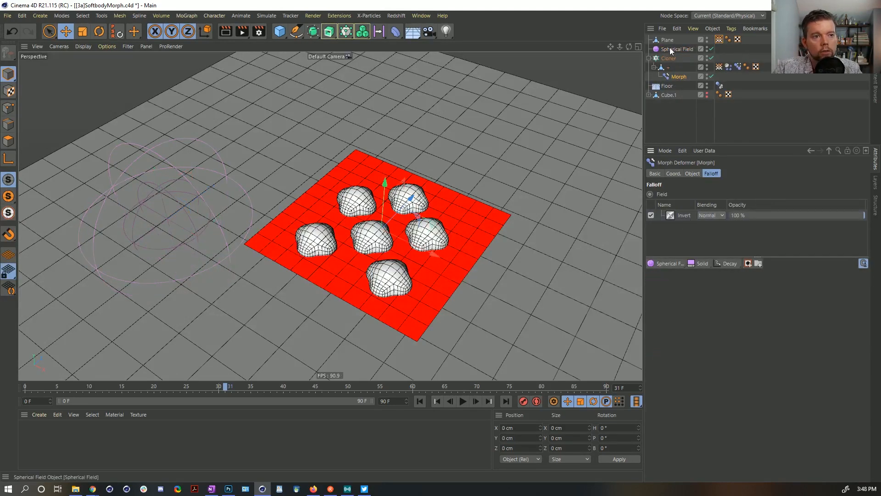
pyautogui.moveTo(722, 42); pyautogui.dragTo(681, 228)
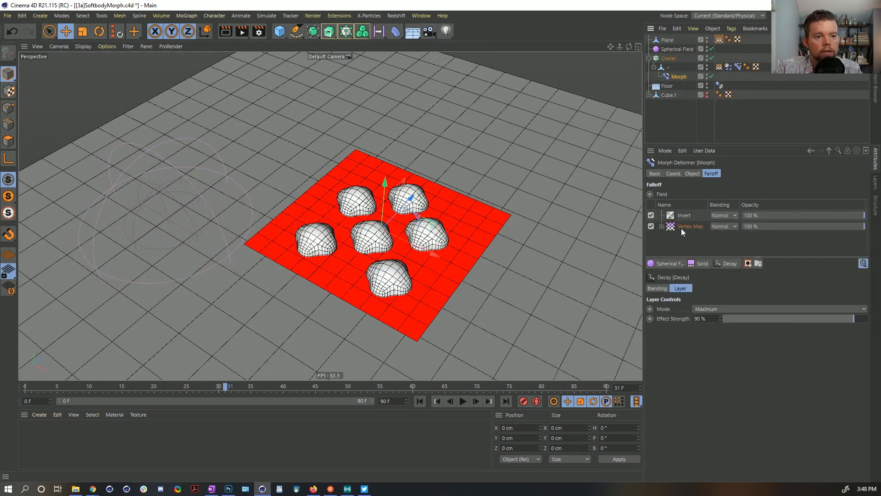
pyautogui.click(681, 227)
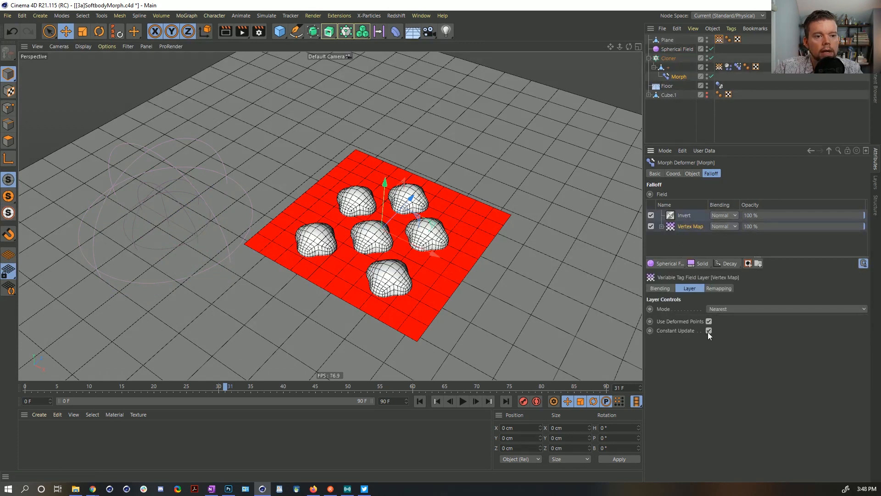
# - Play the animation and move the Spherical Field across the plane to about X 2485 cm and Z 2346 cm
pyautogui.click(671, 49)
pyautogui.click(463, 401)
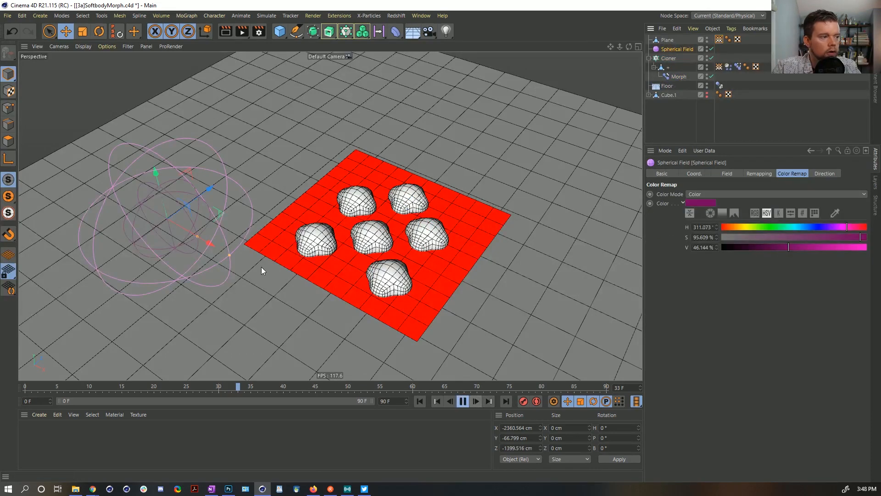
pyautogui.moveTo(220, 215); pyautogui.dragTo(472, 225)
pyautogui.moveTo(497, 224); pyautogui.dragTo(641, 176)
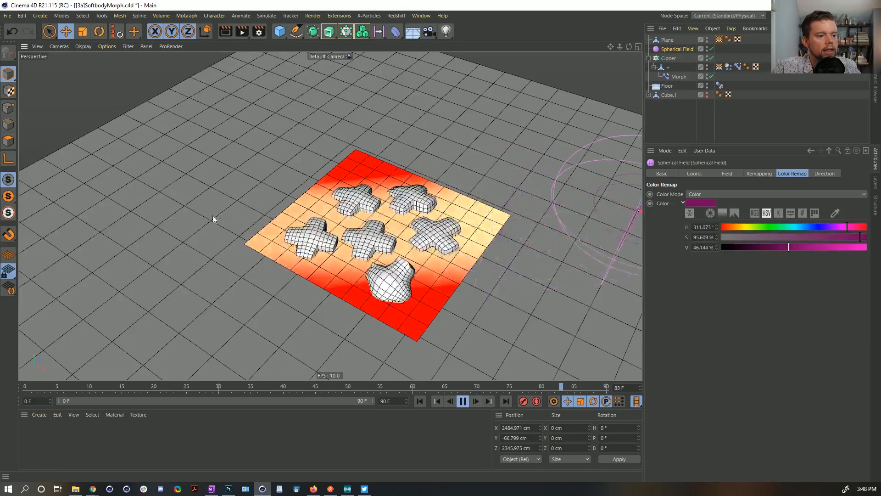
# - Set the project's end frame to 188 F and extend the preview range to the full length
pyautogui.moveTo(396, 402); pyautogui.dragTo(309, 394)
pyautogui.write('188')
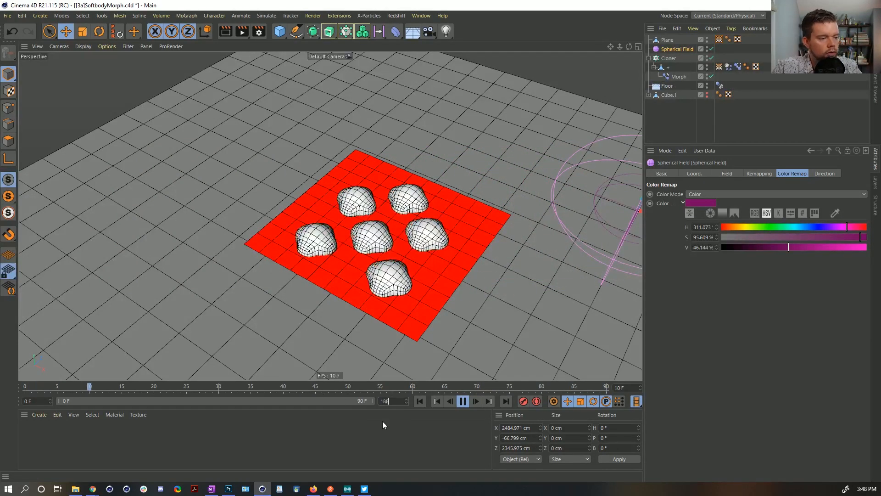
pyautogui.press('Return')
pyautogui.moveTo(217, 403); pyautogui.dragTo(372, 402)
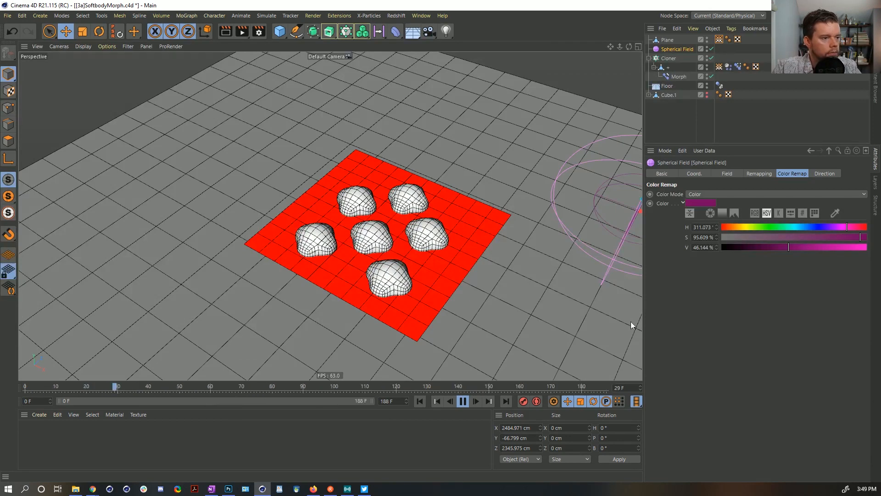
# - Lock the Y axis, sweep the Spherical Field over the plane to about X 2656 cm and Z 1424 cm, and rewind the animation
pyautogui.moveTo(571, 240); pyautogui.dragTo(554, 236)
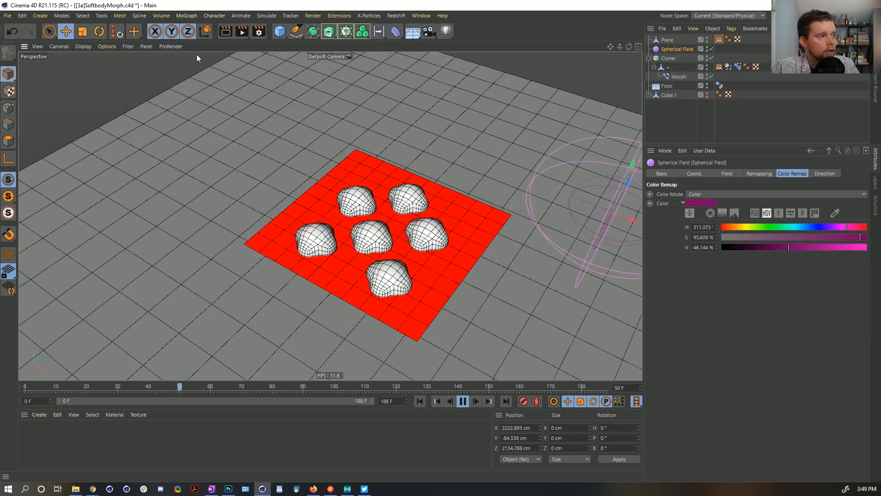
pyautogui.hotkey('ctrl', 'z')
pyautogui.click(171, 31)
pyautogui.moveTo(400, 188); pyautogui.dragTo(557, 224)
pyautogui.moveTo(488, 220); pyautogui.dragTo(470, 221)
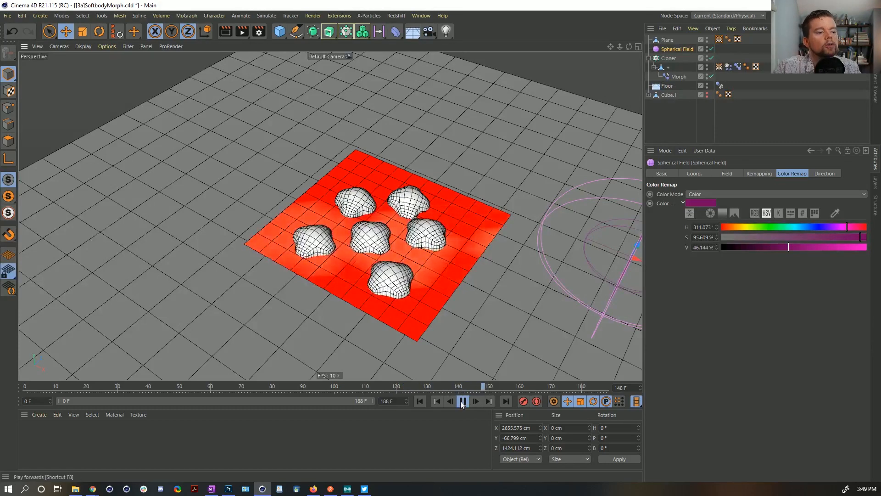
pyautogui.click(419, 400)
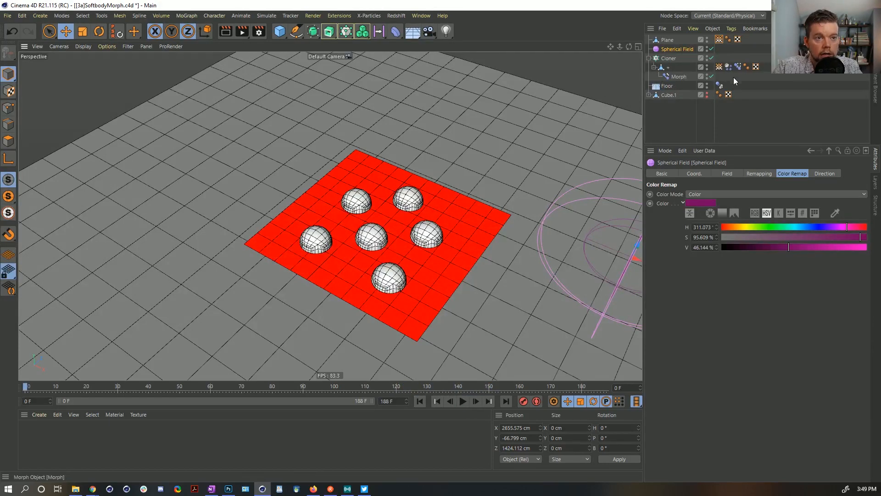
# - In the cloned object's vertex map, replace the Spherical Field beneath the Range Map with the plane's vertex map
pyautogui.click(719, 67)
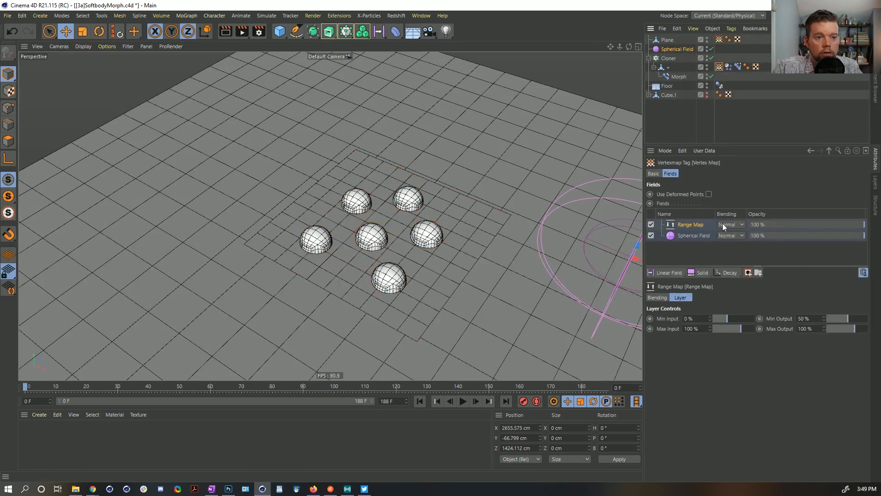
pyautogui.click(685, 237)
pyautogui.press('Delete')
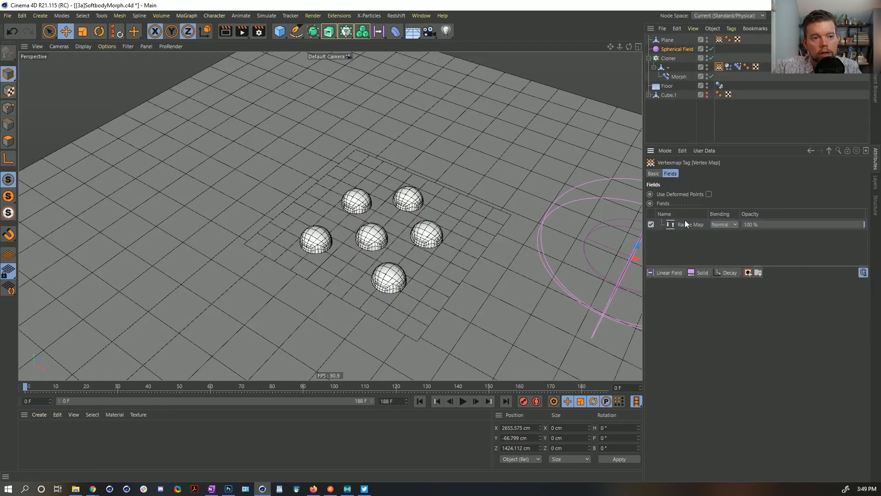
pyautogui.moveTo(670, 47); pyautogui.dragTo(690, 243)
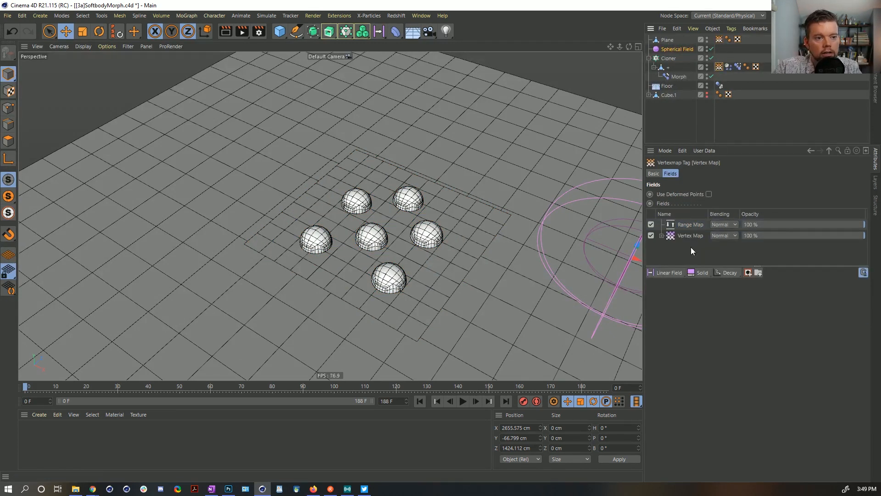
# - Hide the plane, move the Spherical Field past the clones to about X -3737 cm and Z -1805 cm during playback, and rewind
pyautogui.doubleClick(707, 40)
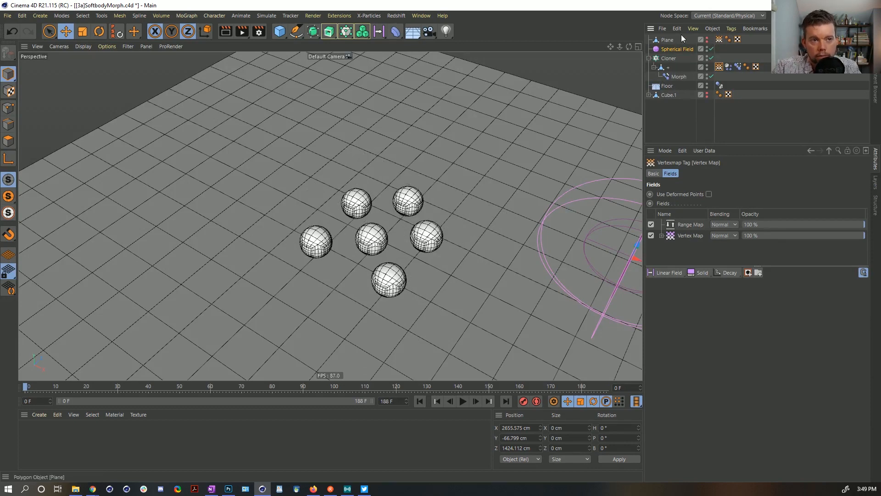
pyautogui.click(767, 55)
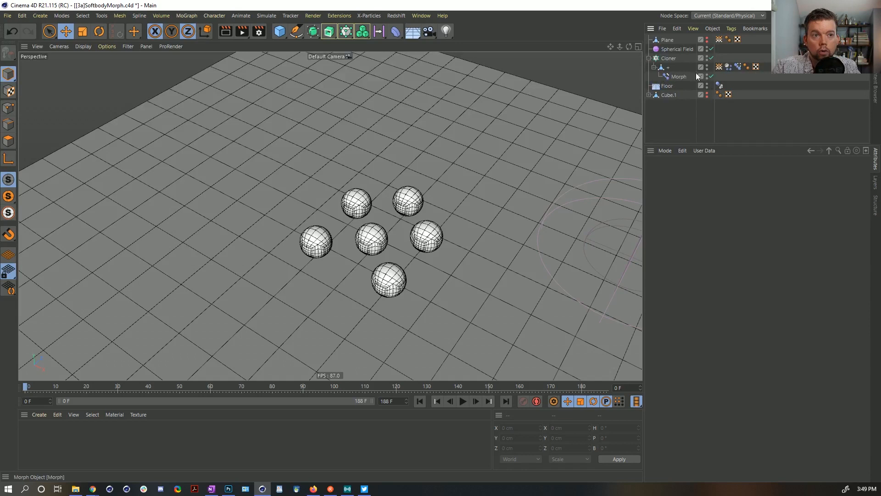
pyautogui.click(678, 48)
pyautogui.click(461, 402)
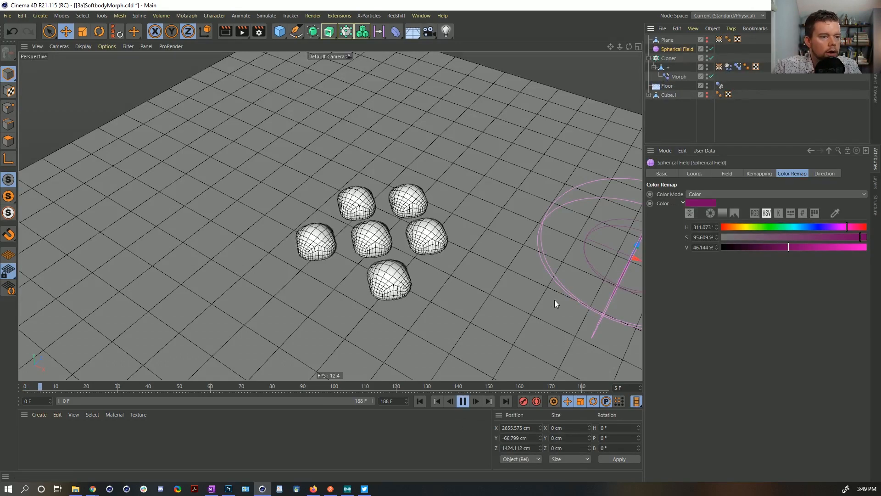
pyautogui.moveTo(554, 305); pyautogui.dragTo(1, 244)
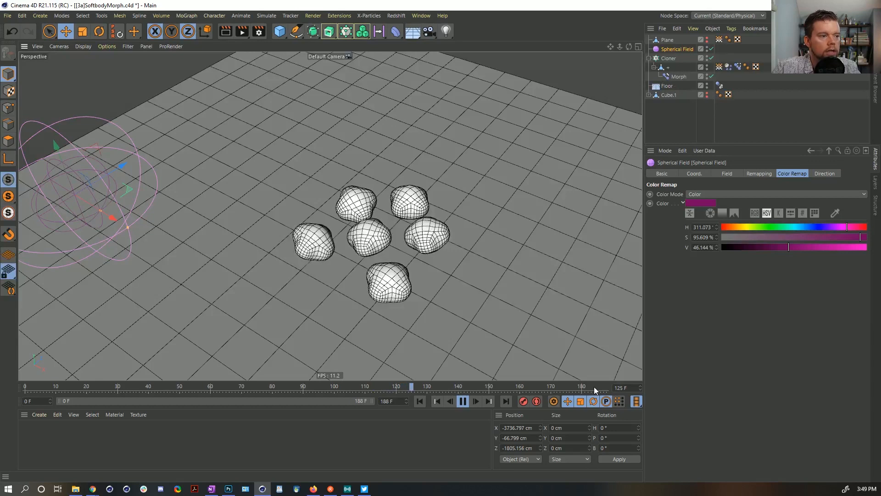
pyautogui.click(462, 401)
pyautogui.click(422, 401)
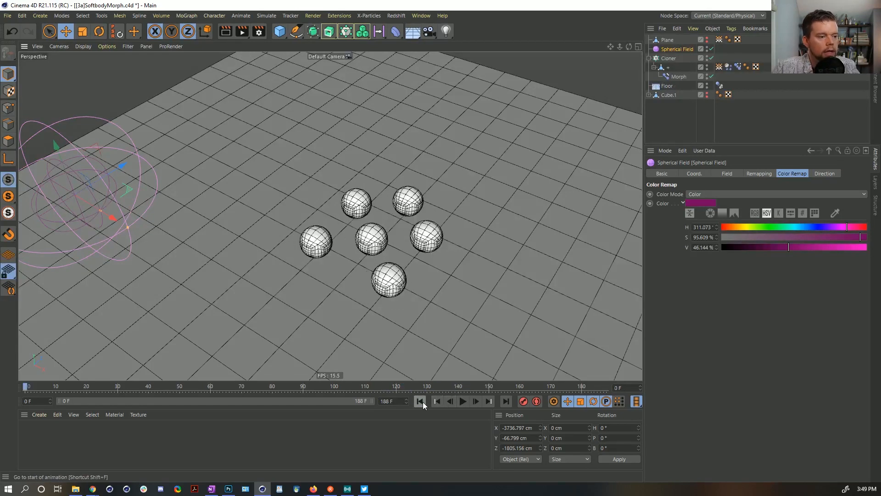
# - Save the project as a new file named [3c]SoftbodyMorph.c4d in the SceneFiles folder
pyautogui.hotkey('ctrl', 'shift', 's')
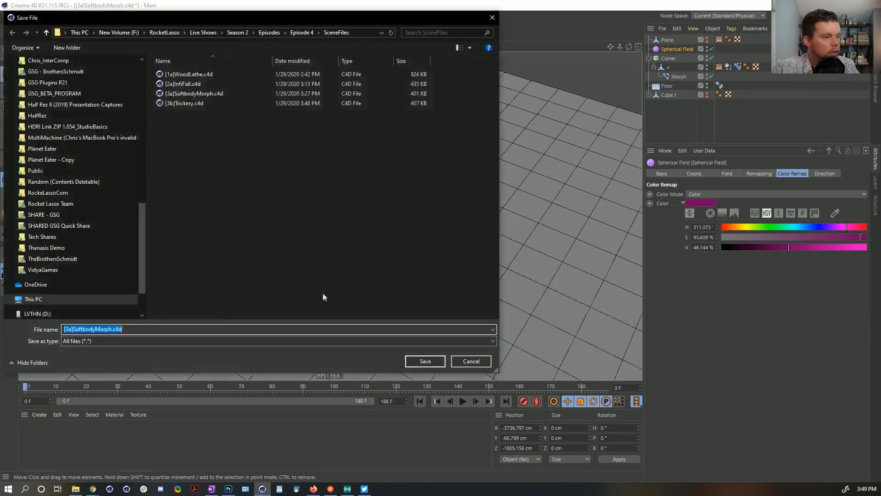
pyautogui.click(72, 329)
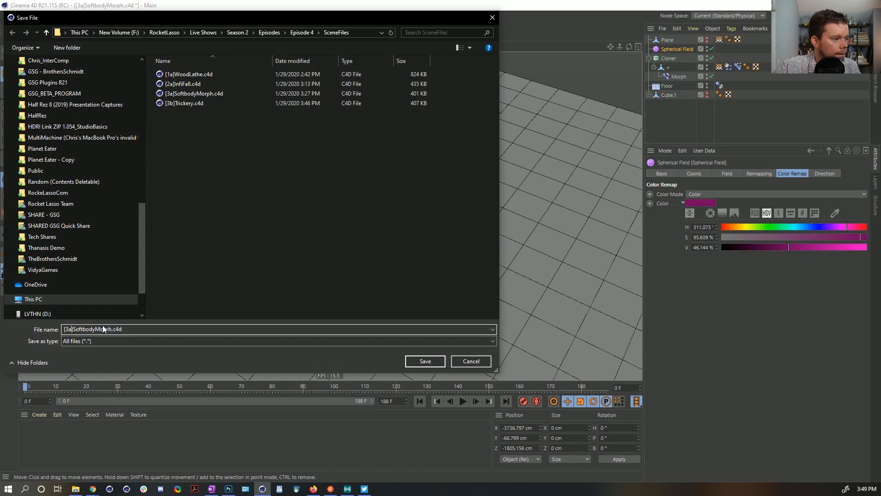
pyautogui.press('BackSpace')
pyautogui.write('c')
pyautogui.press('Return')
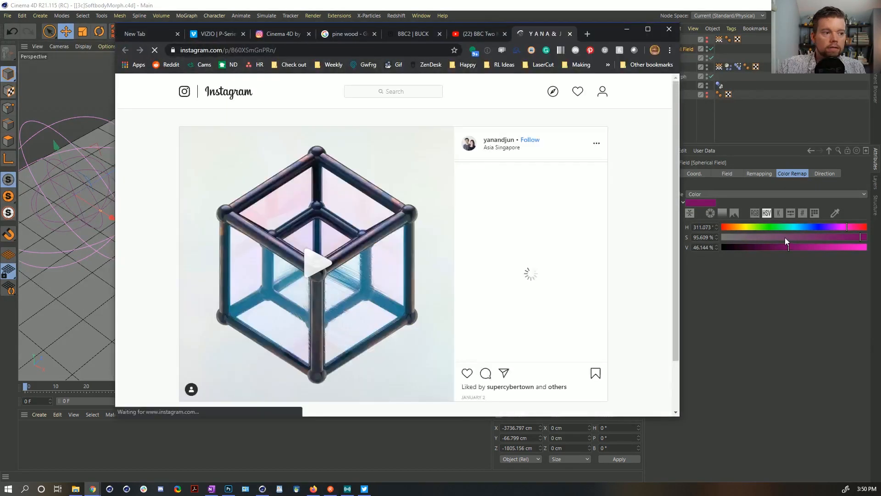
# - Play the Instagram reference video of the morphing glass cube frame, and return to Cinema 4D
pyautogui.click(313, 267)
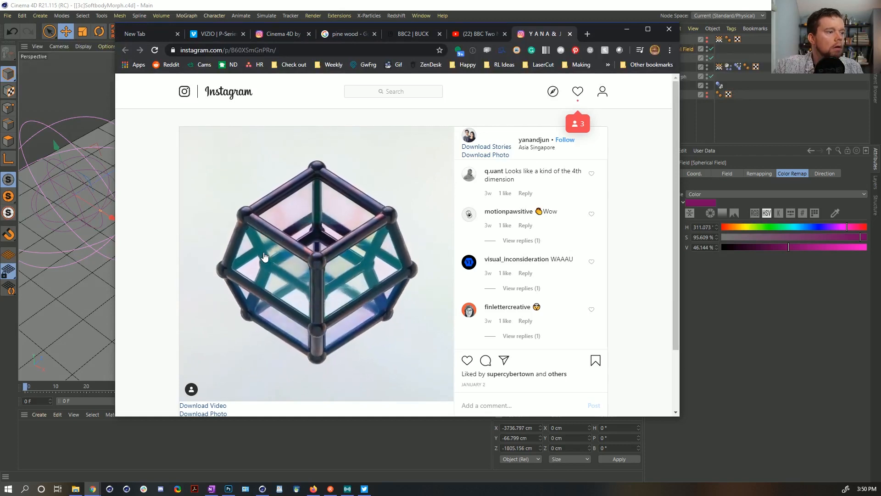
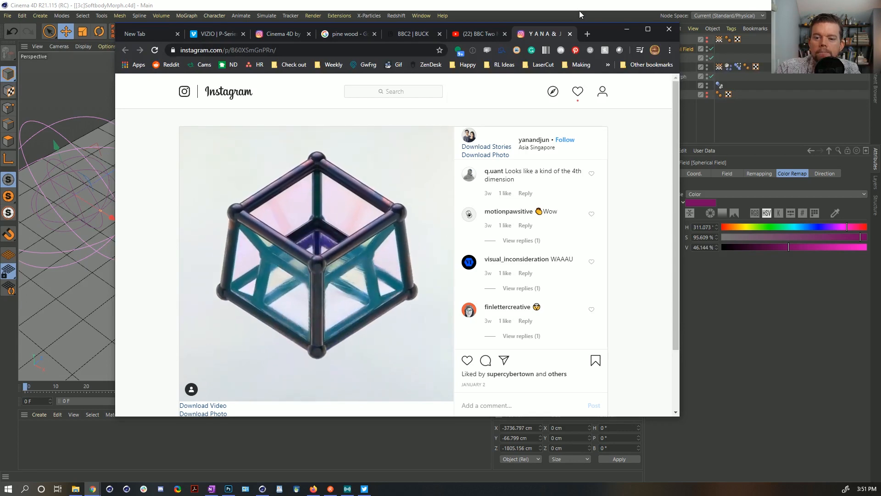
pyautogui.click(579, 10)
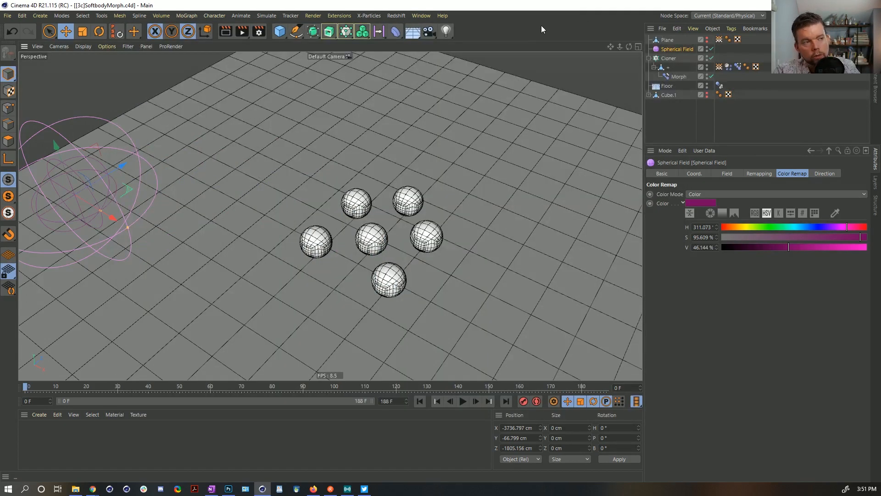
# - Create a new project and add an Atom Array object
pyautogui.hotkey('ctrl', 'n')
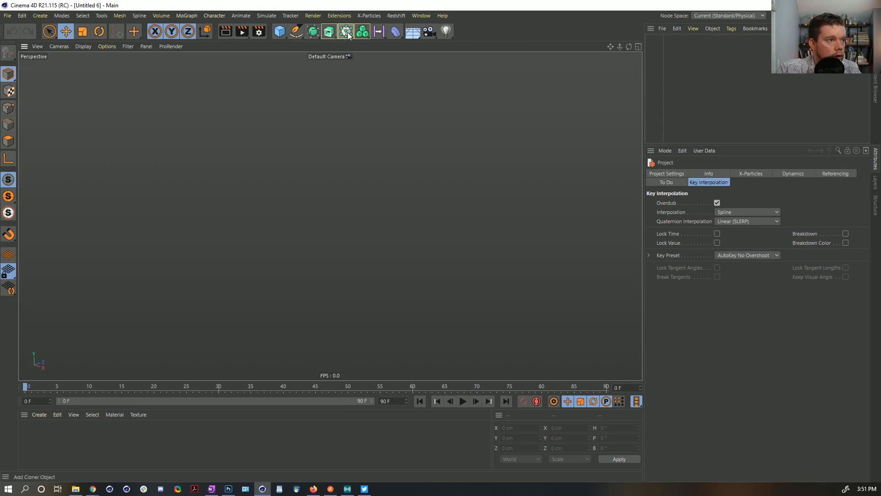
pyautogui.click(317, 33)
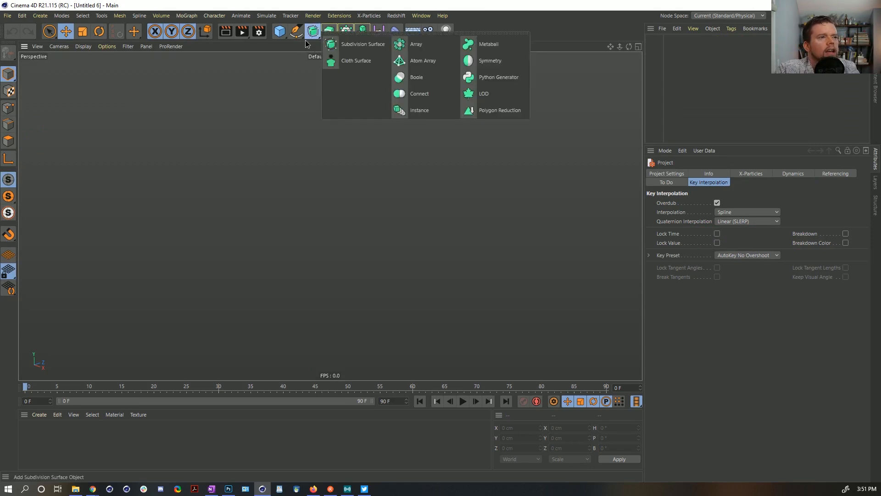
pyautogui.click(422, 60)
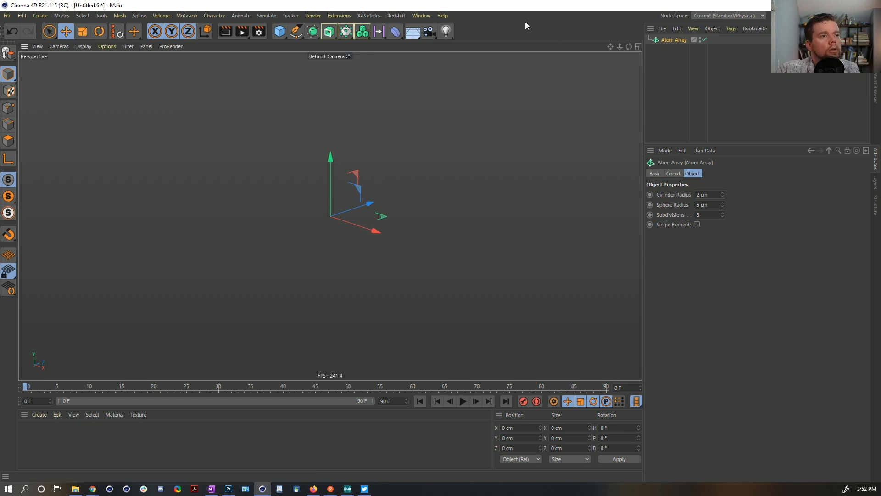
# - Add a Torus primitive and display the viewport with Gouraud Shading (Lines)
pyautogui.click(280, 32)
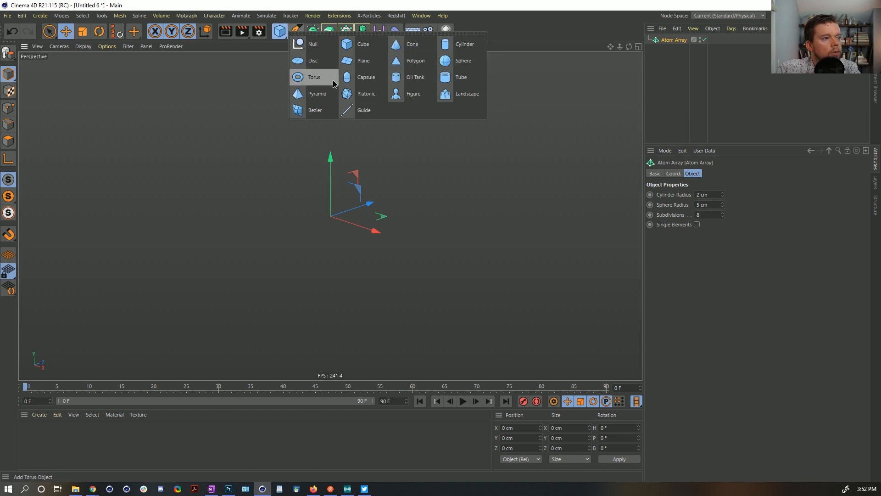
pyautogui.click(314, 77)
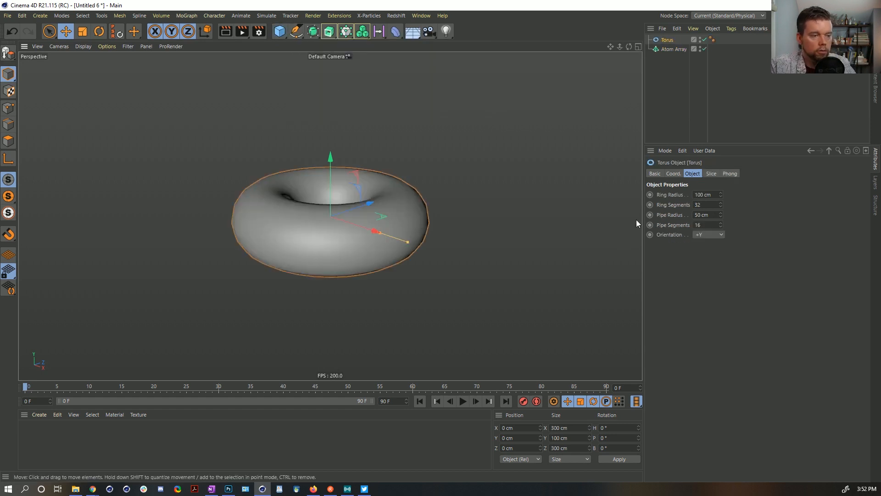
pyautogui.keyDown('alt'); pyautogui.moveTo(398, 183); pyautogui.dragTo(418, 214); pyautogui.keyUp('alt')
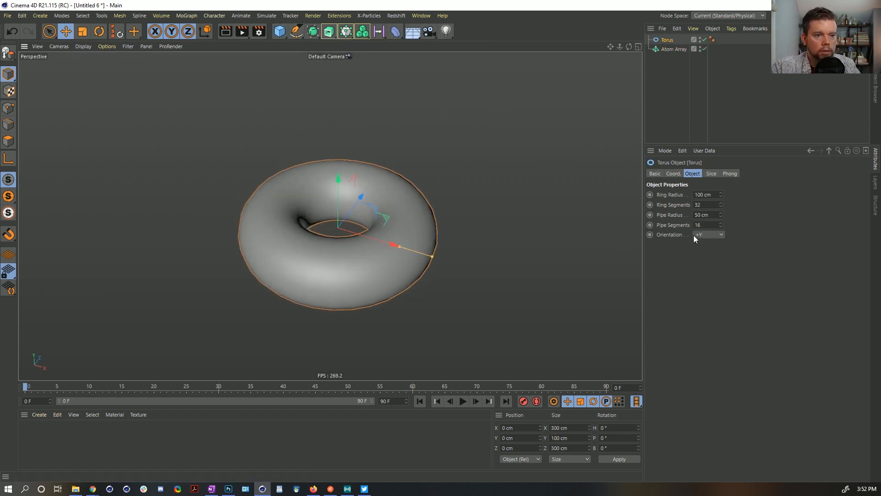
pyautogui.press('n')
pyautogui.press('b')
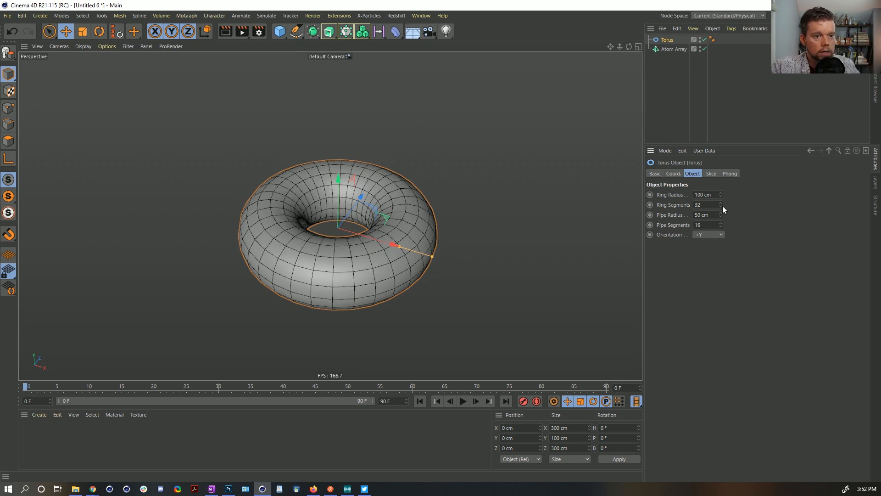
# - Set the torus's Ring Segments to 4
pyautogui.click(716, 205)
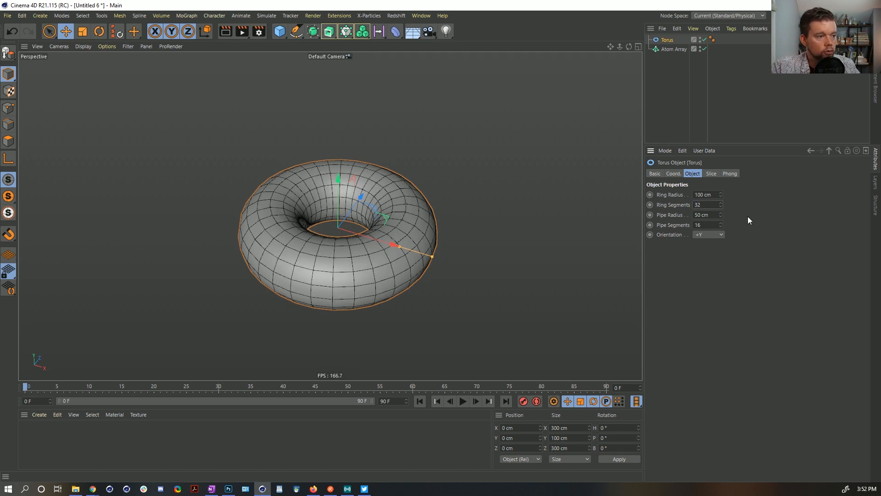
pyautogui.write('4')
pyautogui.press('Return')
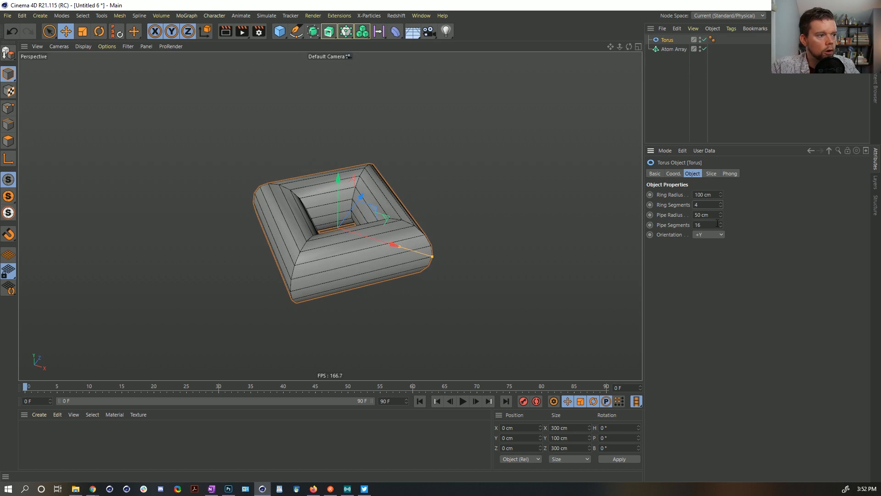
# - Set the torus's Pipe Segments to 4 and its Pipe Radius to 100 cm
pyautogui.write('4')
pyautogui.press('Return')
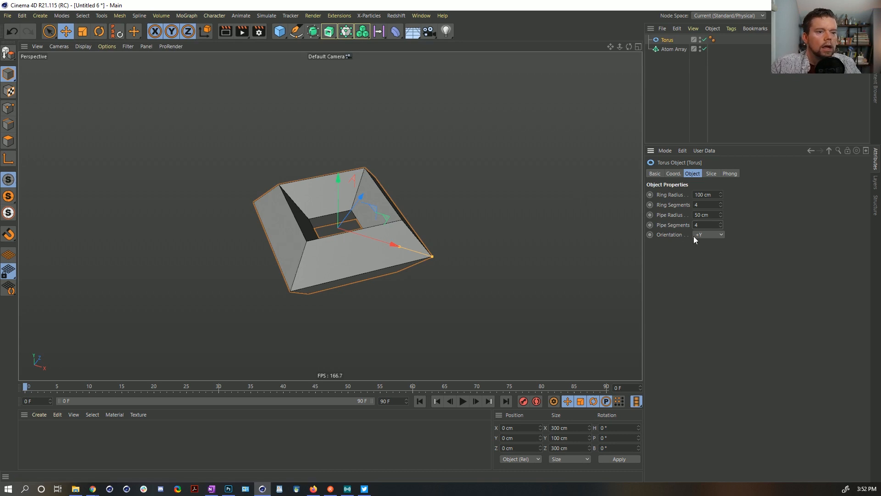
pyautogui.moveTo(720, 215); pyautogui.dragTo(719, 202)
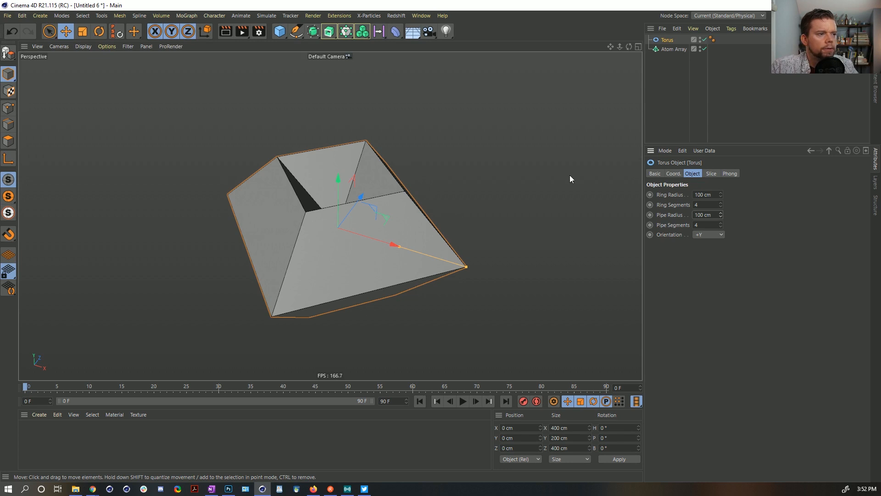
# - Make the Torus a child of the Atom Array and reduce its Pipe Radius to 51 cm
pyautogui.moveTo(666, 40); pyautogui.dragTo(666, 50)
pyautogui.keyDown('alt'); pyautogui.moveTo(383, 164); pyautogui.dragTo(445, 183); pyautogui.keyUp('alt')
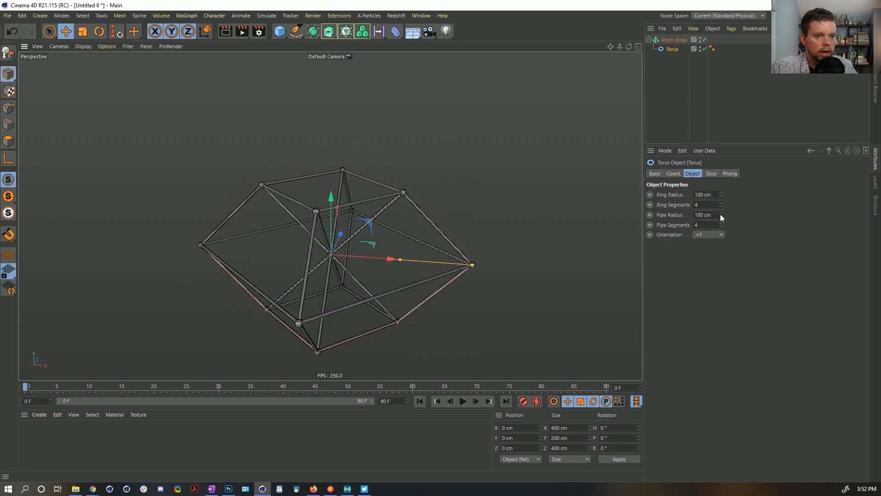
pyautogui.moveTo(720, 214); pyautogui.dragTo(720, 236)
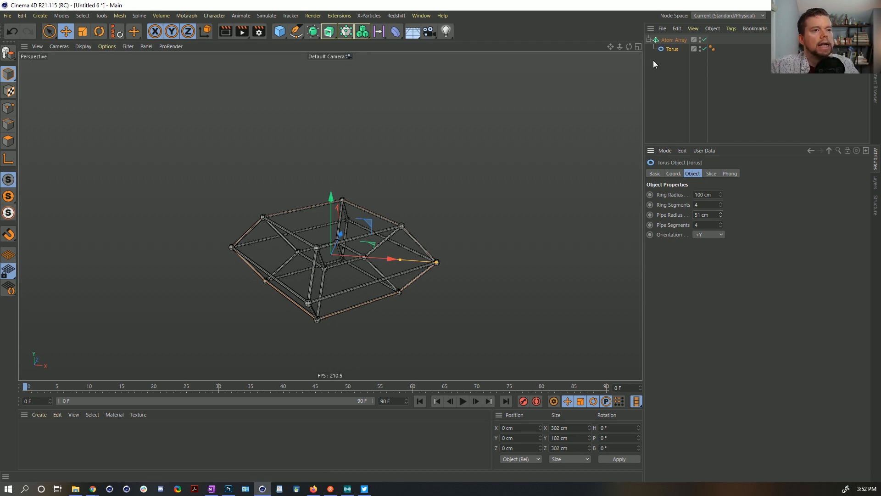
# - Add an n-Side spline and set its Sides to 4
pyautogui.click(313, 31)
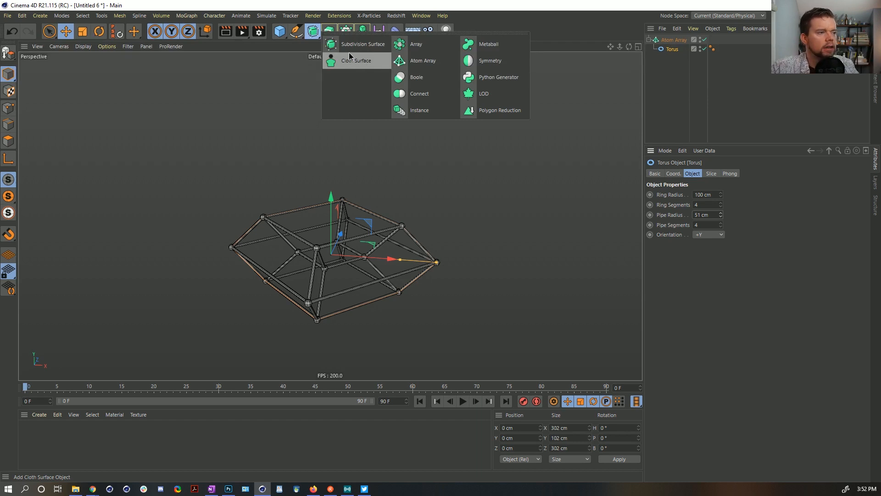
pyautogui.click(292, 35)
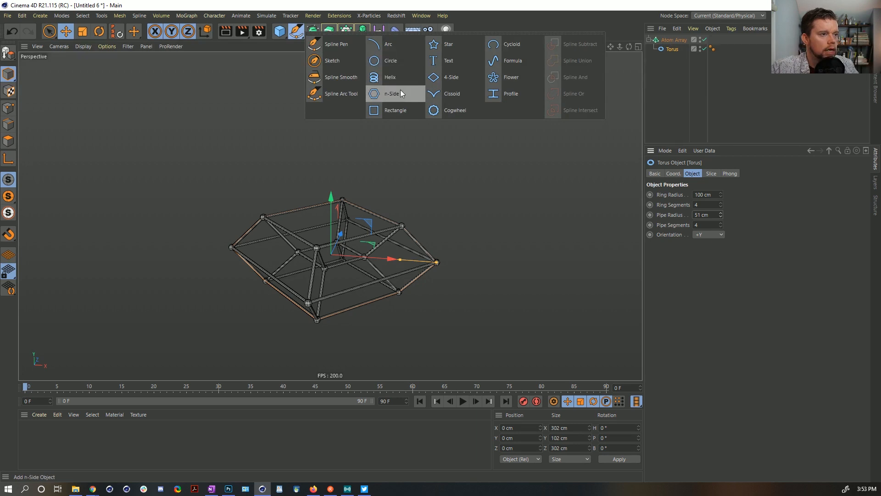
pyautogui.click(392, 93)
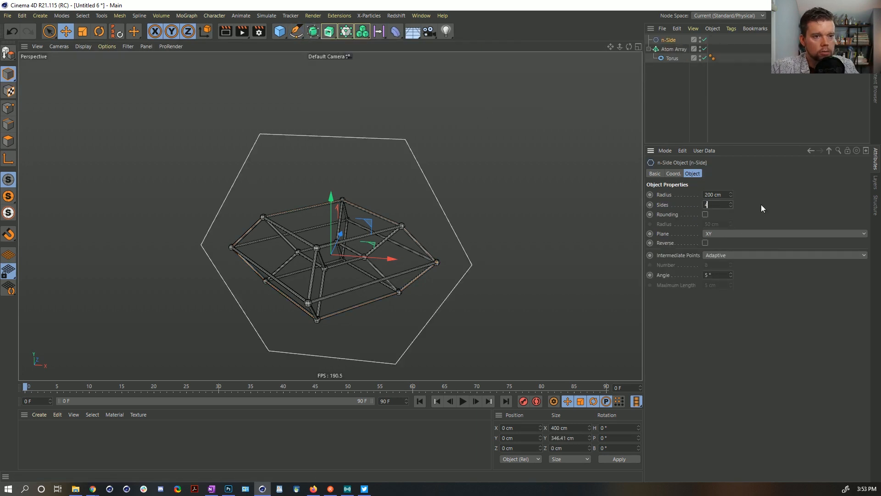
pyautogui.write('4')
pyautogui.press('Return')
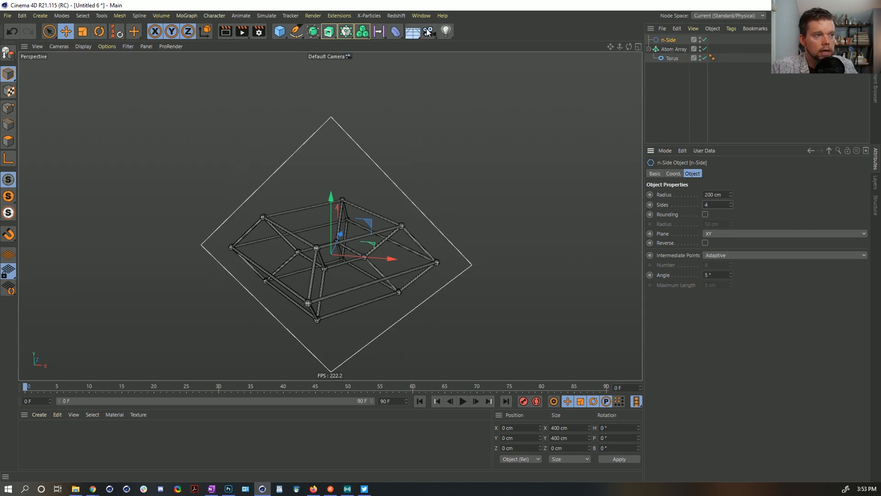
# - Add a Sweep generator and place the four-sided n-Side and a duplicate of it inside
pyautogui.moveTo(313, 31); pyautogui.dragTo(362, 76)
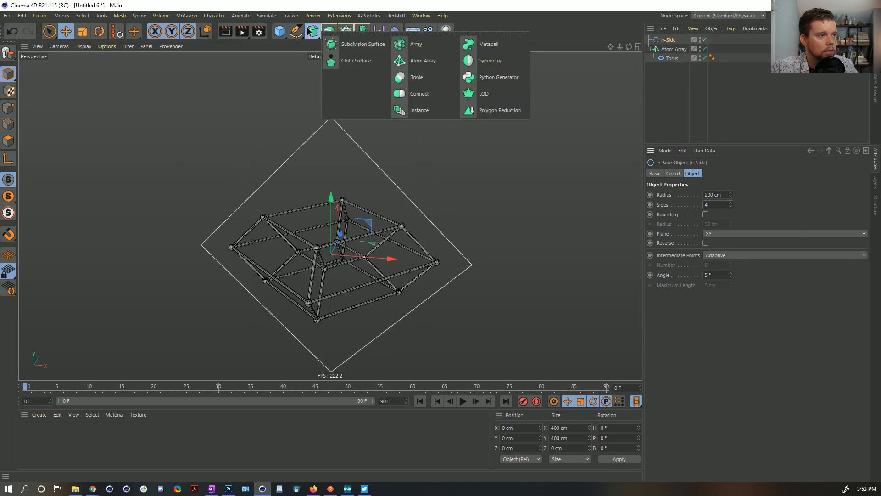
pyautogui.moveTo(313, 31); pyautogui.dragTo(370, 94)
pyautogui.moveTo(671, 41); pyautogui.dragTo(674, 44)
pyautogui.click(673, 49)
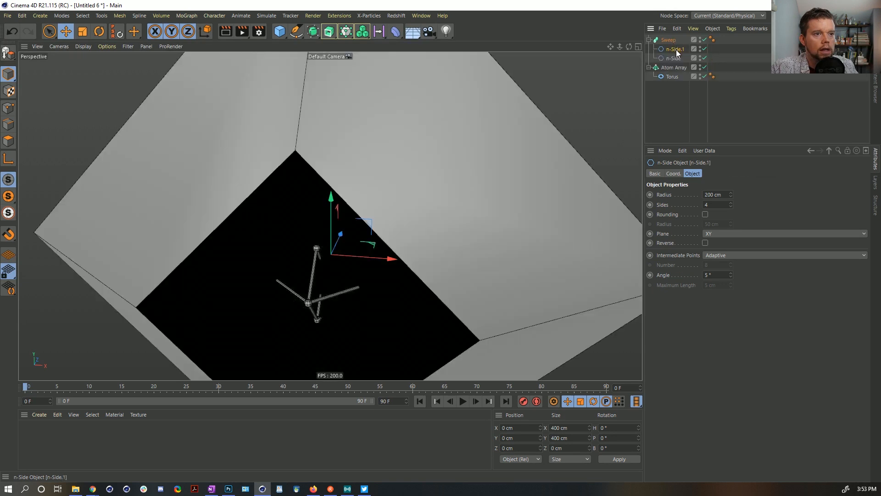
# - Make the Sweep a child of the Atom Array and delete the Torus
pyautogui.keyDown('alt'); pyautogui.moveTo(474, 192); pyautogui.dragTo(444, 185); pyautogui.keyUp('alt')
pyautogui.moveTo(662, 39); pyautogui.dragTo(677, 68)
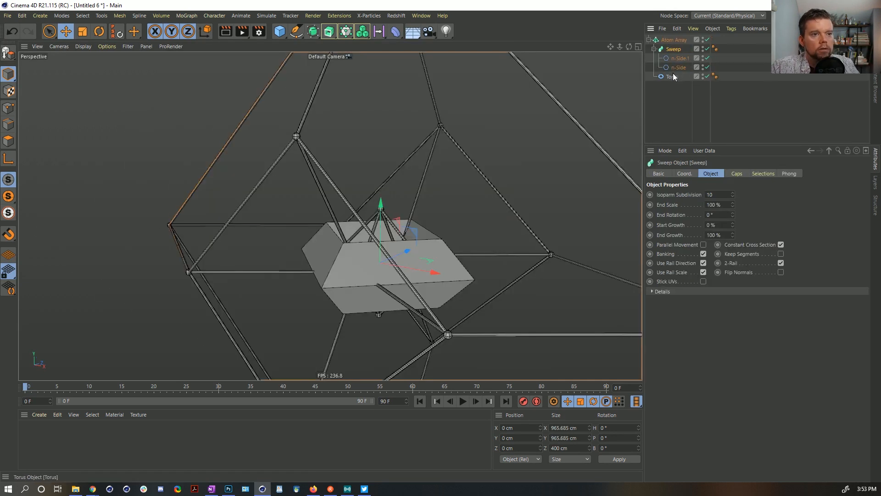
pyautogui.click(673, 74)
pyautogui.press('Delete')
# - Wrap the original n-Side spline in a Connect object inside the Sweep
pyautogui.click(677, 66)
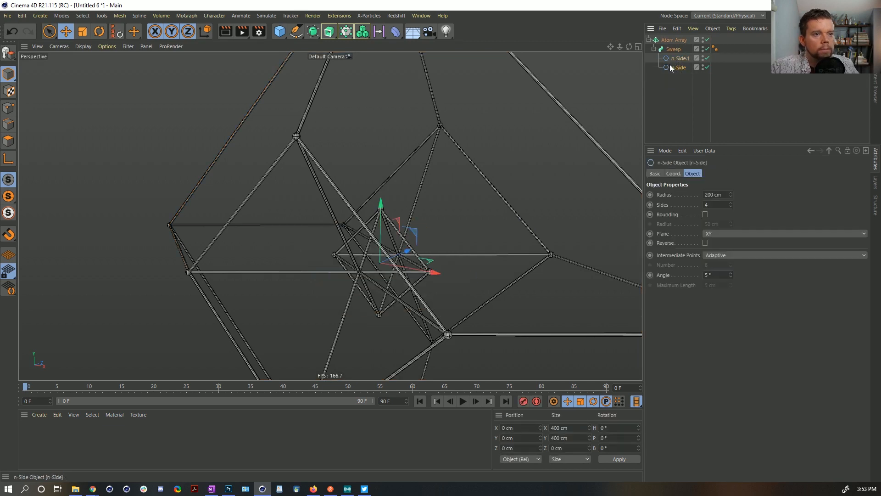
pyautogui.click(313, 36)
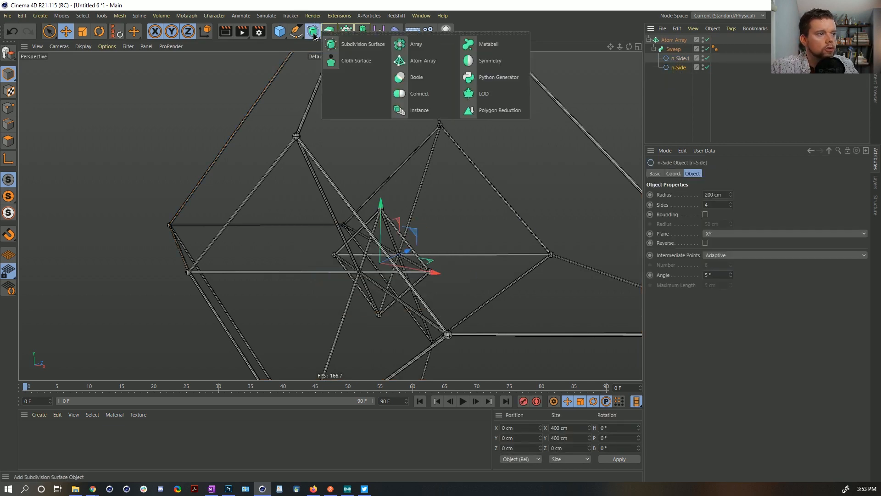
pyautogui.keyDown('alt'); pyautogui.click(423, 92); pyautogui.keyUp('alt')
# - Try to rotate the n-Side spline inside the Connect, and undo the rotation
pyautogui.press('r')
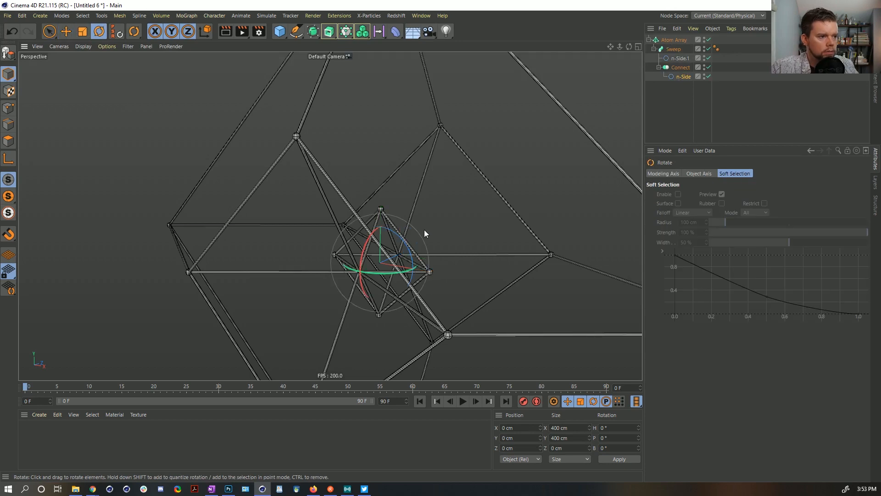
pyautogui.moveTo(403, 238); pyautogui.dragTo(365, 229)
pyautogui.hotkey('ctrl', 'z')
pyautogui.hotkey('ctrl', 'z')
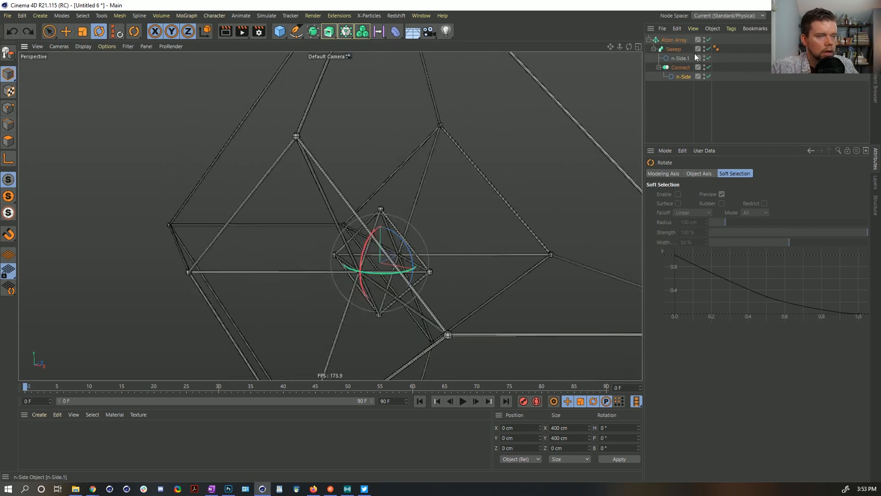
# - Move the Connect above the duplicate n-Side in the Sweep and set the duplicate's Plane to XZ
pyautogui.click(679, 77)
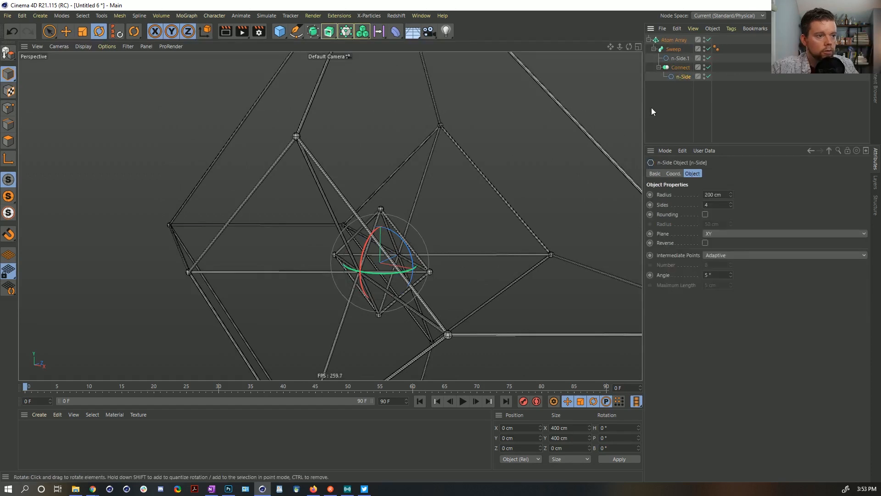
pyautogui.moveTo(680, 68)
pyautogui.mouseDown()
pyautogui.moveTo(680, 56)
pyautogui.moveTo(679, 66)
pyautogui.mouseUp()
pyautogui.click(680, 77)
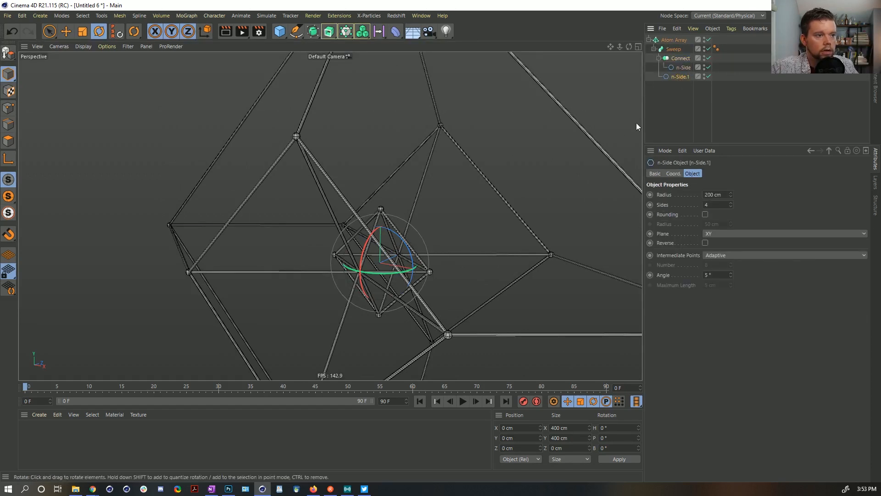
pyautogui.click(721, 233)
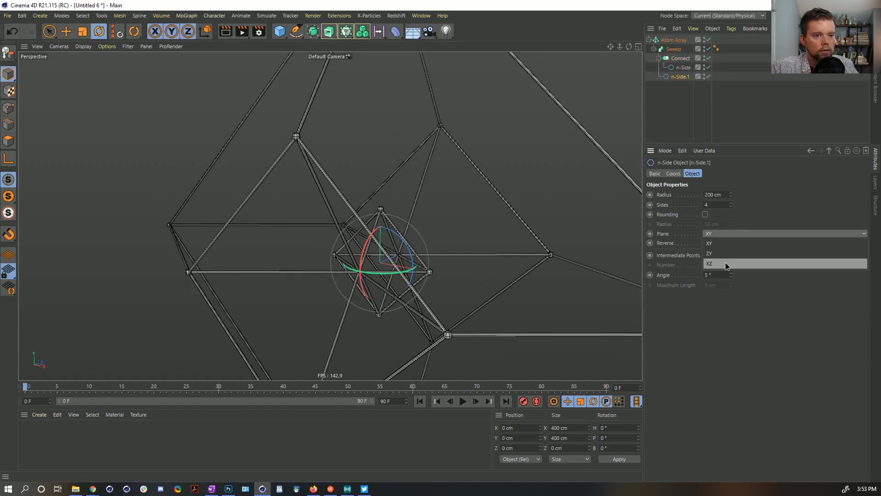
pyautogui.click(725, 262)
pyautogui.keyDown('alt'); pyautogui.moveTo(447, 245); pyautogui.dragTo(412, 232); pyautogui.keyUp('alt')
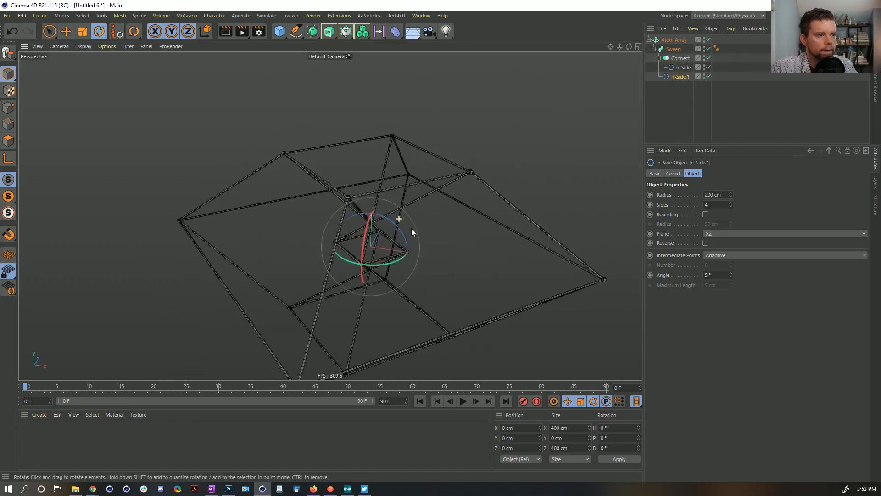
# - Scale the n-Side inside the Connect down to a radius of 86 cm
pyautogui.click(684, 68)
pyautogui.press('t')
pyautogui.moveTo(587, 92); pyautogui.dragTo(402, 202)
pyautogui.click(680, 76)
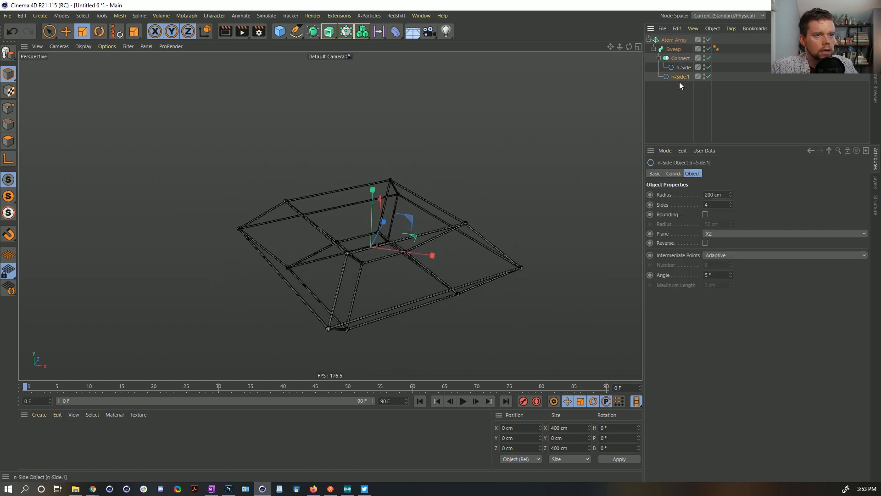
# - Rotate the n-Side inside the Connect to a bank angle of 45°
pyautogui.click(682, 68)
pyautogui.press('r')
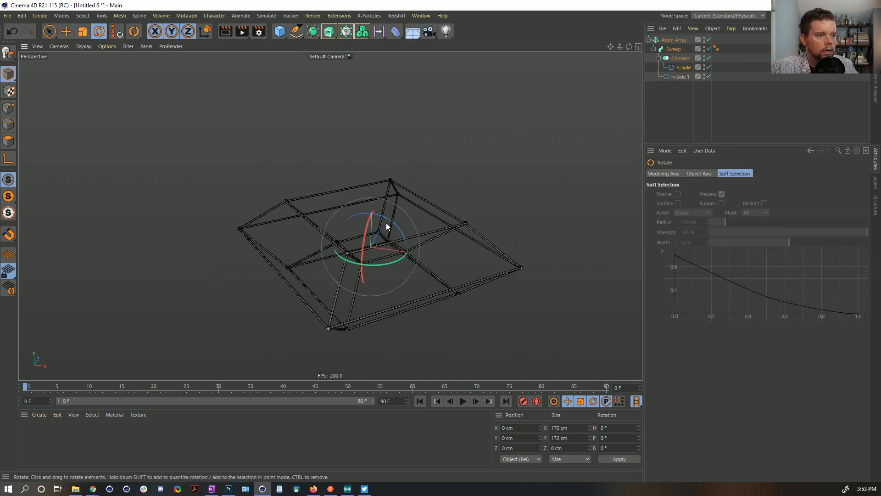
pyautogui.moveTo(387, 226); pyautogui.dragTo(407, 238)
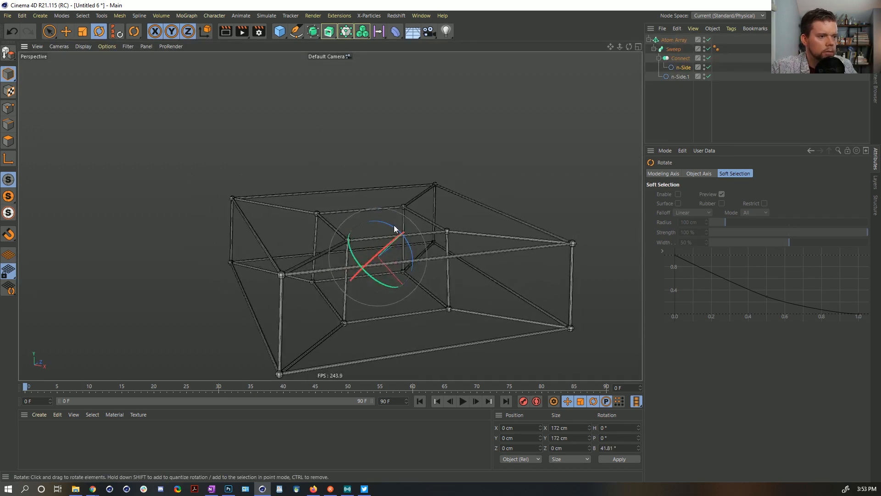
pyautogui.doubleClick(622, 447)
pyautogui.write('45')
pyautogui.click(629, 458)
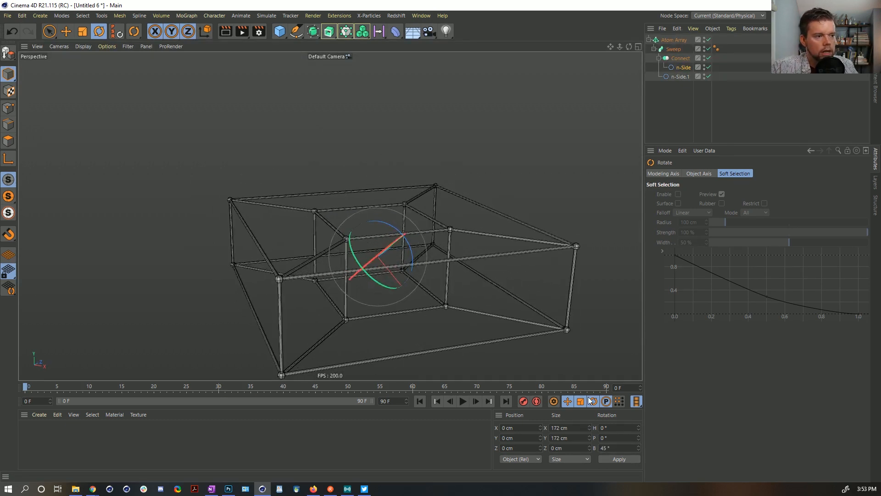
pyautogui.keyDown('alt'); pyautogui.moveTo(367, 195); pyautogui.dragTo(385, 324); pyautogui.keyUp('alt')
pyautogui.hotkey('ctrl', 'z')
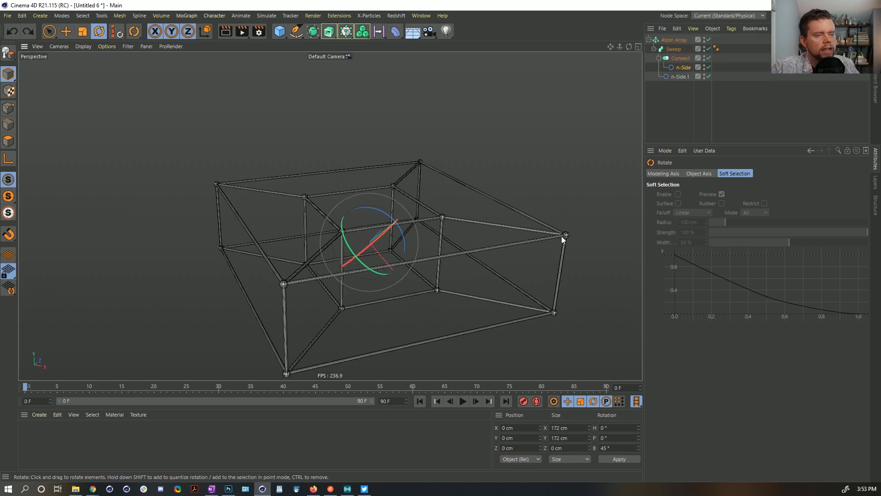
# - Examine the swept frame from several angles and switch off the Atom Array to see the solid Sweep
pyautogui.keyDown('alt'); pyautogui.moveTo(380, 226); pyautogui.dragTo(325, 211, button='right'); pyautogui.keyUp('alt')
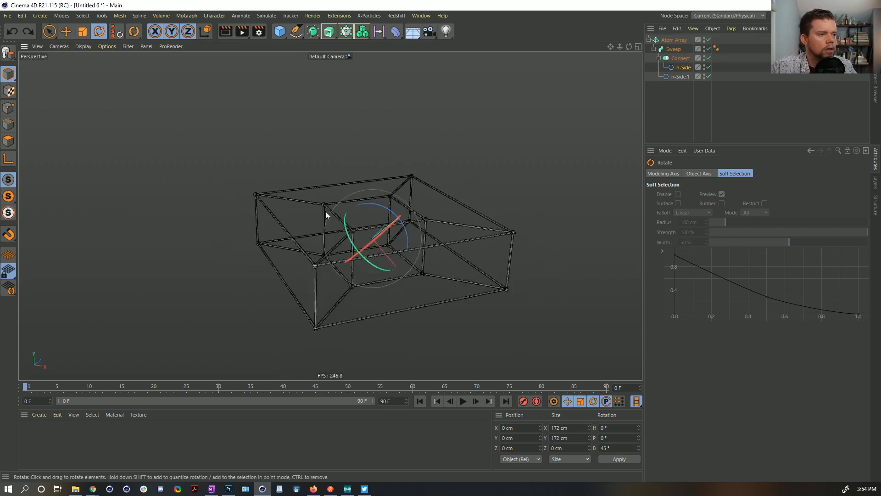
pyautogui.moveTo(416, 221)
pyautogui.keyDown('alt'); pyautogui.mouseDown()
pyautogui.moveTo(401, 196)
pyautogui.moveTo(385, 196)
pyautogui.moveTo(492, 201)
pyautogui.moveTo(423, 225)
pyautogui.moveTo(431, 220)
pyautogui.mouseUp(); pyautogui.keyUp('alt')
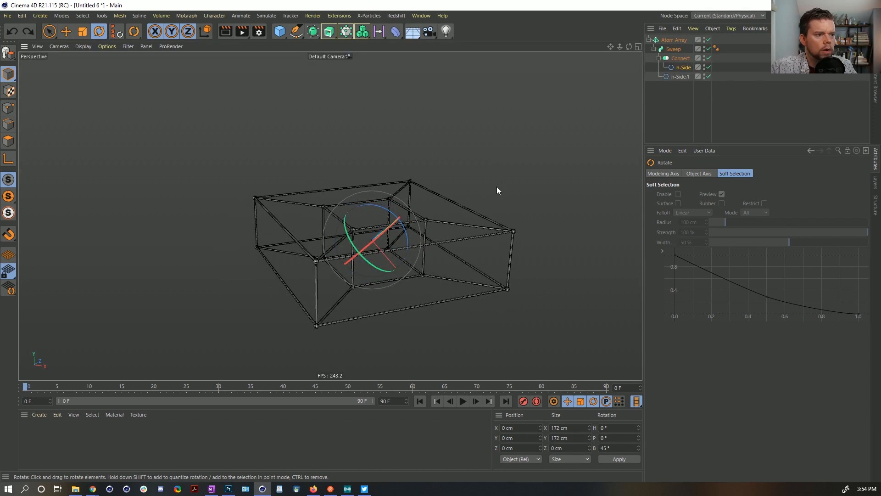
pyautogui.click(684, 64)
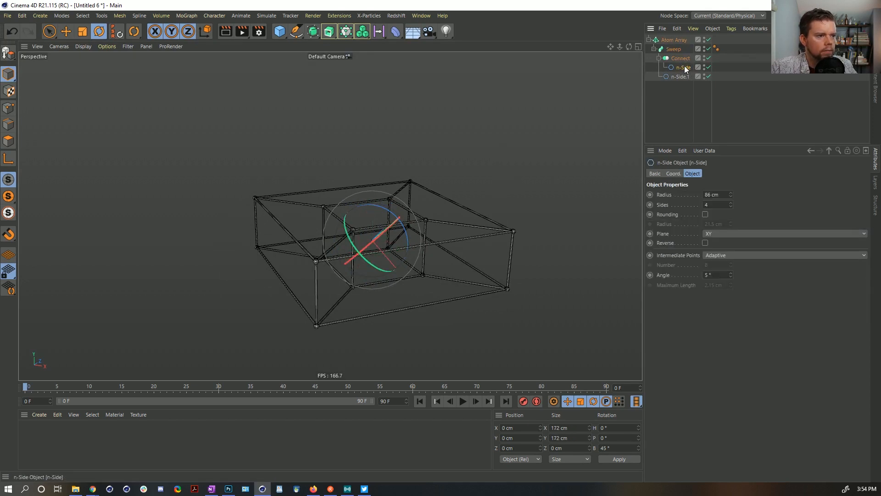
pyautogui.click(709, 40)
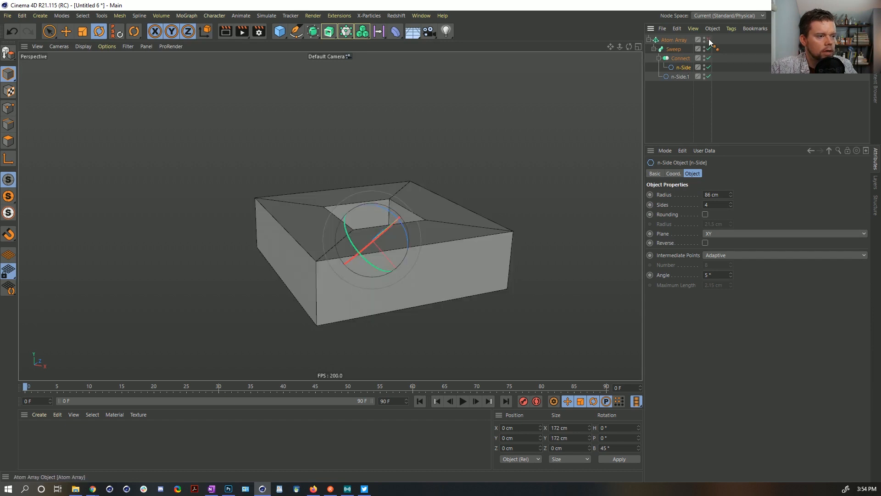
pyautogui.click(709, 40)
pyautogui.click(709, 40)
pyautogui.moveTo(374, 205); pyautogui.dragTo(450, 197)
pyautogui.hotkey('ctrl', 'z')
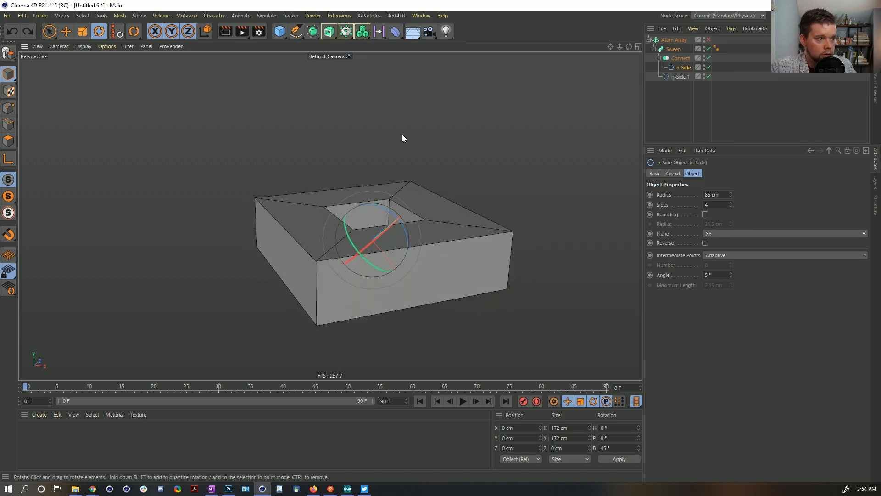
# - Scale the Sweep's path n-Side down to 340.4 cm in X and Z and check the solid shape
pyautogui.keyDown('alt'); pyautogui.moveTo(387, 219); pyautogui.dragTo(400, 271); pyautogui.keyUp('alt')
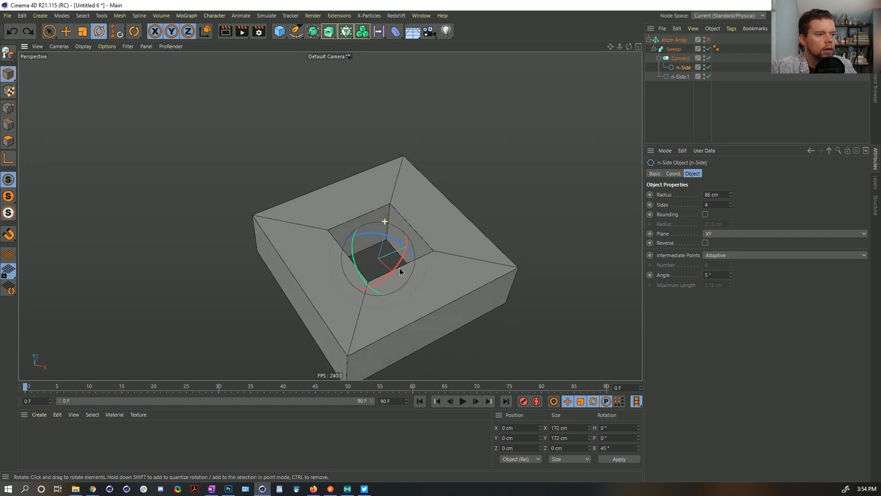
pyautogui.click(680, 76)
pyautogui.press('t')
pyautogui.moveTo(570, 125); pyautogui.dragTo(533, 153)
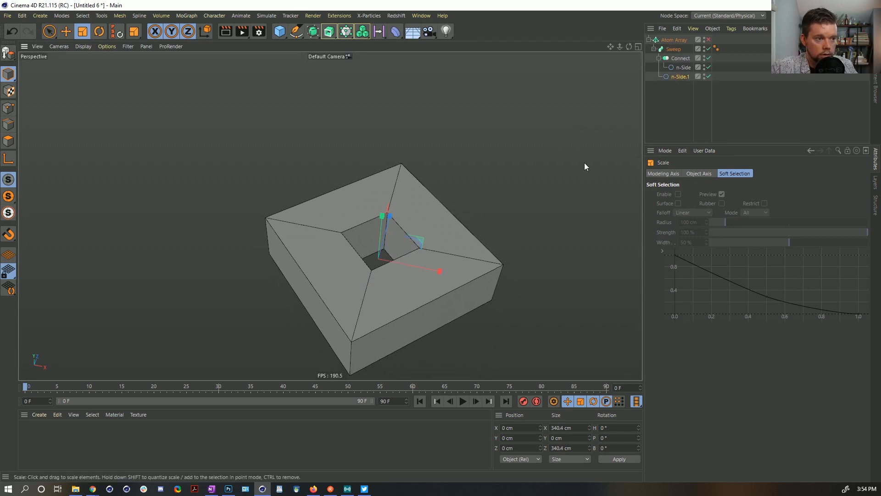
pyautogui.keyDown('alt'); pyautogui.moveTo(472, 224); pyautogui.dragTo(476, 182); pyautogui.keyUp('alt')
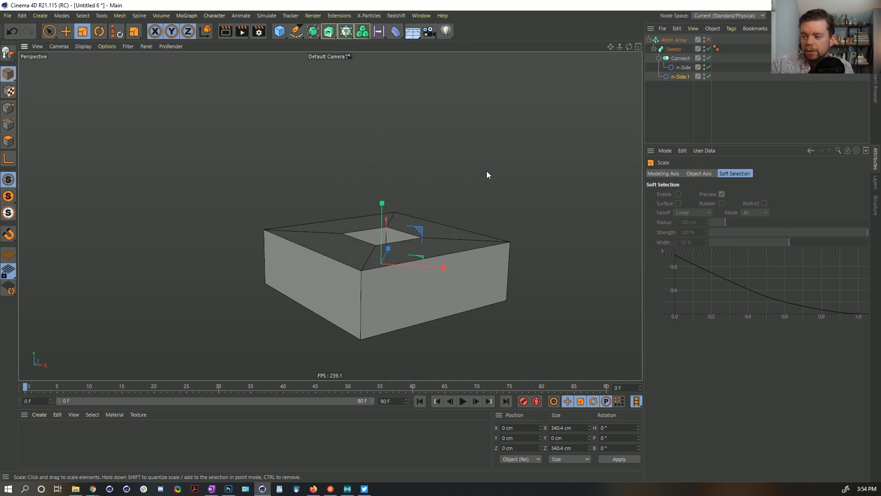
pyautogui.keyDown('alt'); pyautogui.moveTo(451, 163); pyautogui.dragTo(451, 219); pyautogui.keyUp('alt')
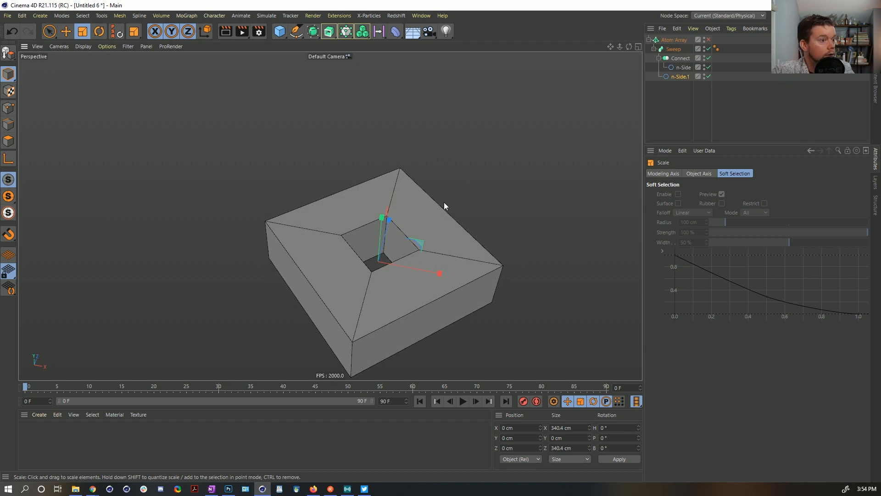
pyautogui.keyDown('alt'); pyautogui.moveTo(404, 238); pyautogui.dragTo(403, 229); pyautogui.keyUp('alt')
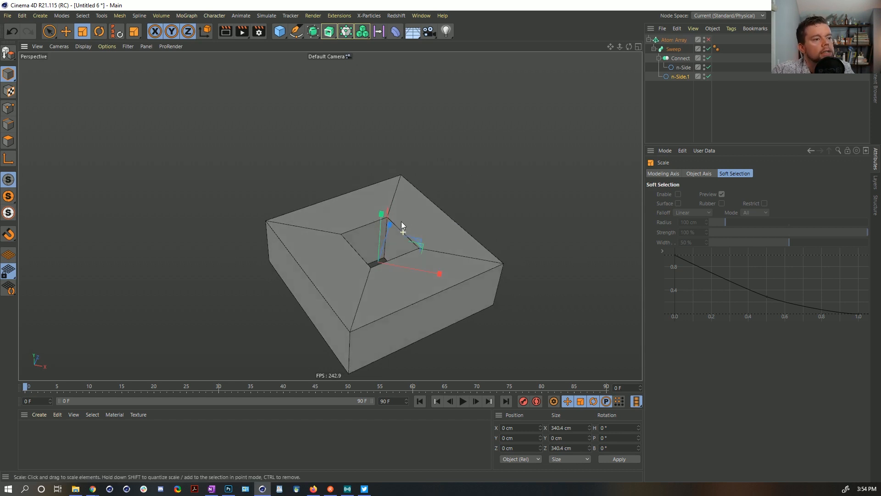
# - Re-enable the Atom Array and select the n-Side profile inside the Connect
pyautogui.click(708, 40)
pyautogui.keyDown('alt'); pyautogui.moveTo(432, 276); pyautogui.dragTo(394, 219); pyautogui.keyUp('alt')
pyautogui.click(683, 67)
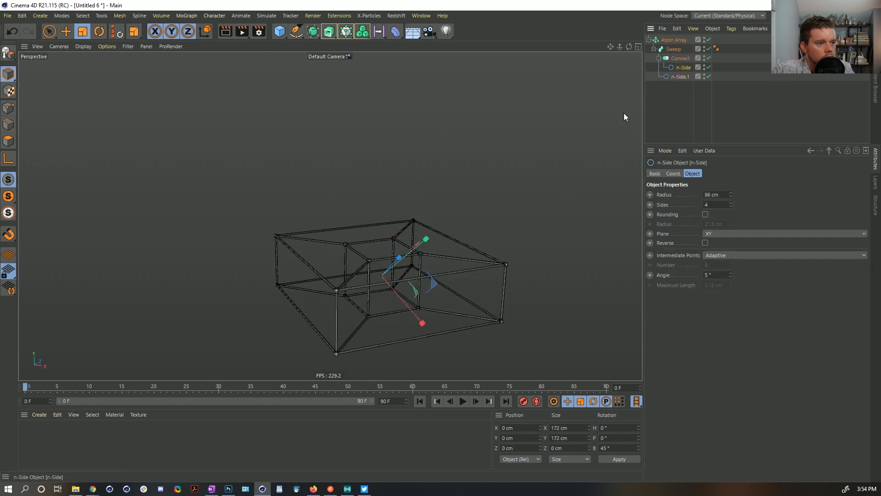
# - Try rotating the n-Side profile inside the Connect around its bank axis to preview the morph
pyautogui.press('r')
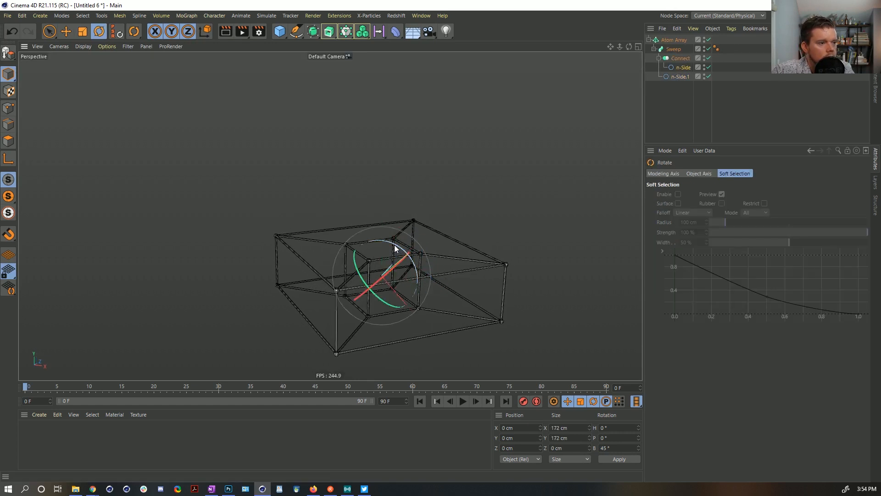
pyautogui.moveTo(396, 249); pyautogui.dragTo(459, 312)
pyautogui.hotkey('ctrl', 'z')
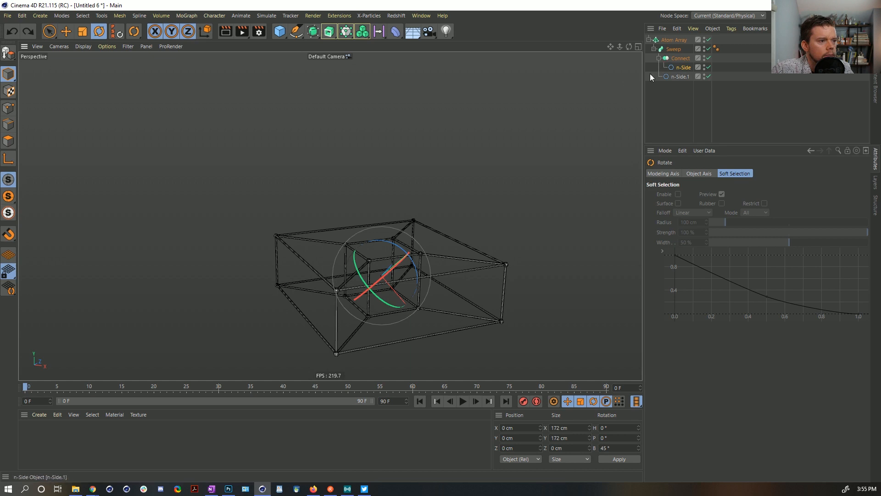
# - Wrap the Sweep in a linear Cloner inside the Atom Array and set its count to 1
pyautogui.click(675, 48)
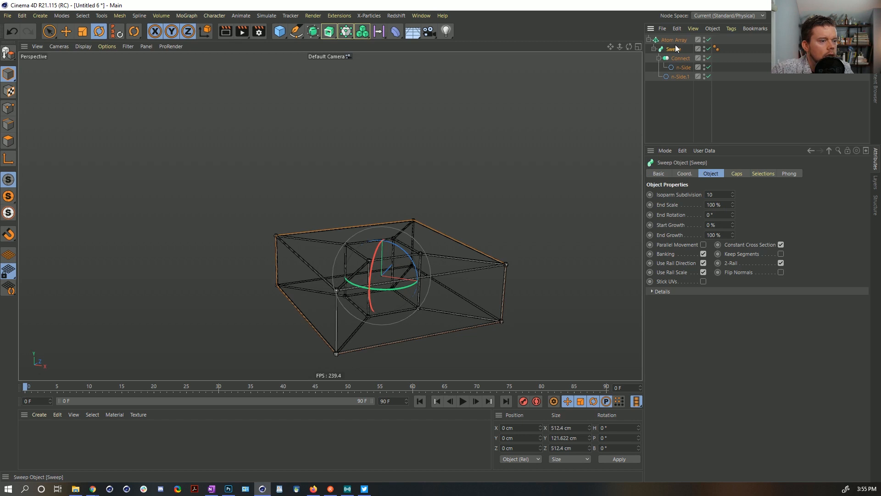
pyautogui.keyDown('alt'); pyautogui.click(345, 31); pyautogui.keyUp('alt')
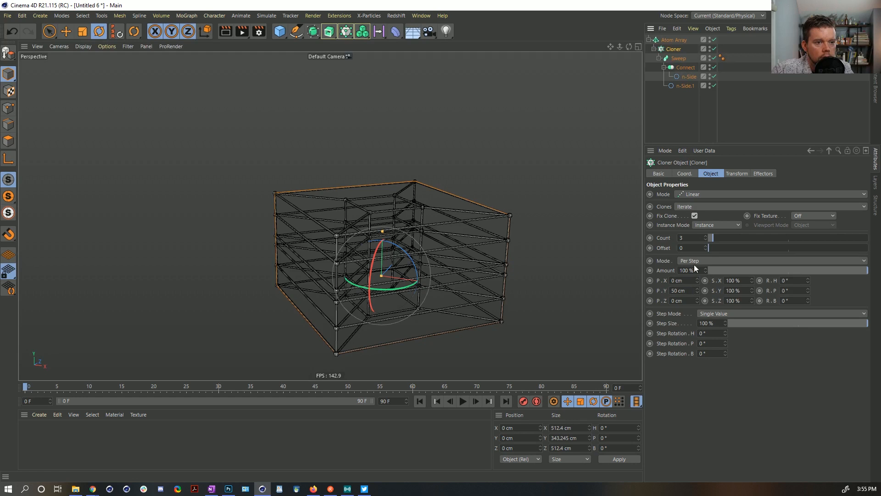
pyautogui.write('1')
pyautogui.press('Return')
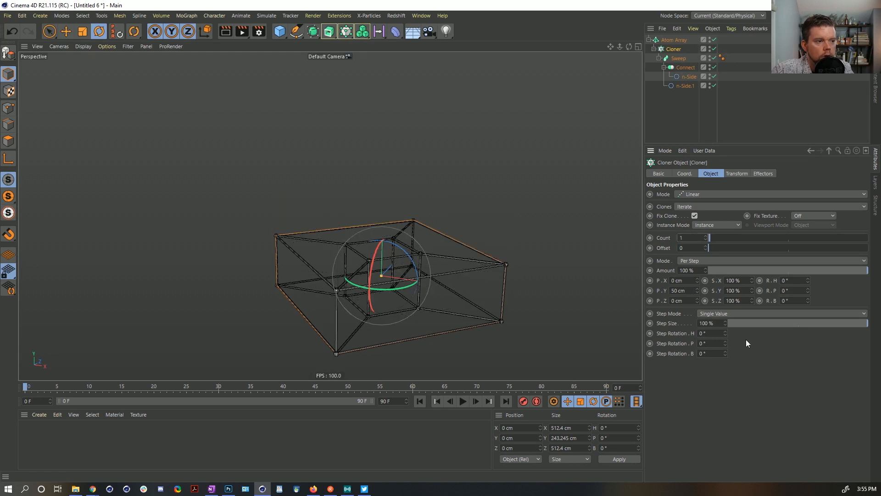
# - Stretch the cloned Sweep vertically by setting the Cloner's transform Y scale to 2.85
pyautogui.click(737, 174)
pyautogui.moveTo(752, 217); pyautogui.dragTo(752, 168)
pyautogui.keyDown('alt'); pyautogui.moveTo(483, 232); pyautogui.dragTo(460, 250, button='right'); pyautogui.keyUp('alt')
pyautogui.keyDown('alt'); pyautogui.moveTo(450, 242); pyautogui.dragTo(416, 211, button='middle'); pyautogui.keyUp('alt')
pyautogui.keyDown('alt'); pyautogui.moveTo(380, 229); pyautogui.dragTo(424, 211, button='right'); pyautogui.keyUp('alt')
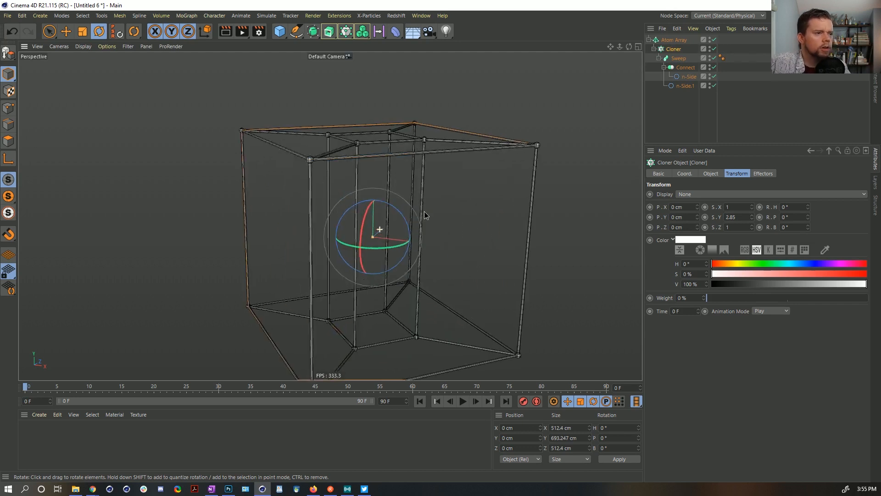
pyautogui.keyDown('alt'); pyautogui.moveTo(424, 214); pyautogui.dragTo(389, 233); pyautogui.keyUp('alt')
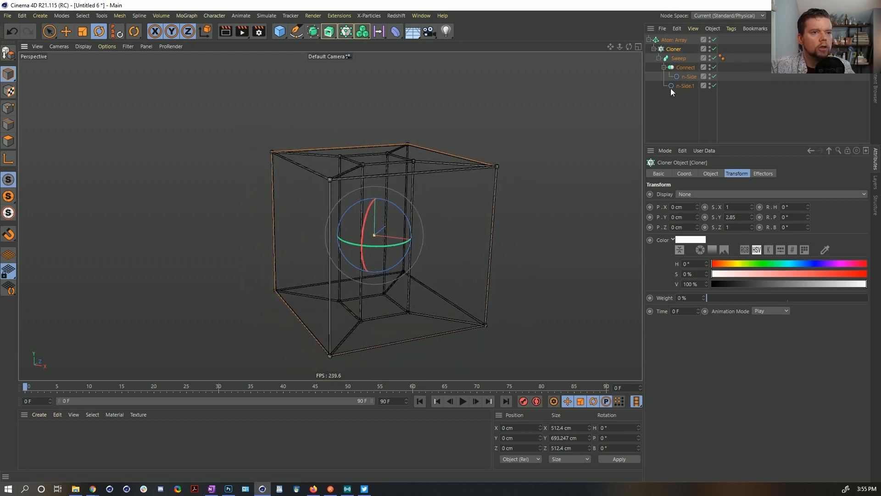
# - Test the morph on the taller frame by rotating the Connect's n-Side around its bank axis
pyautogui.click(686, 77)
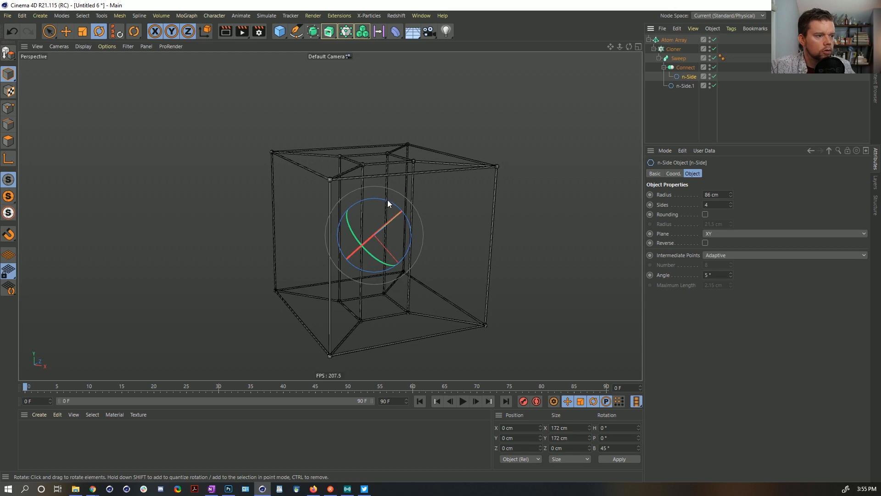
pyautogui.moveTo(390, 203); pyautogui.dragTo(367, 203)
pyautogui.hotkey('ctrl', 'z')
pyautogui.hotkey('ctrl', 'z')
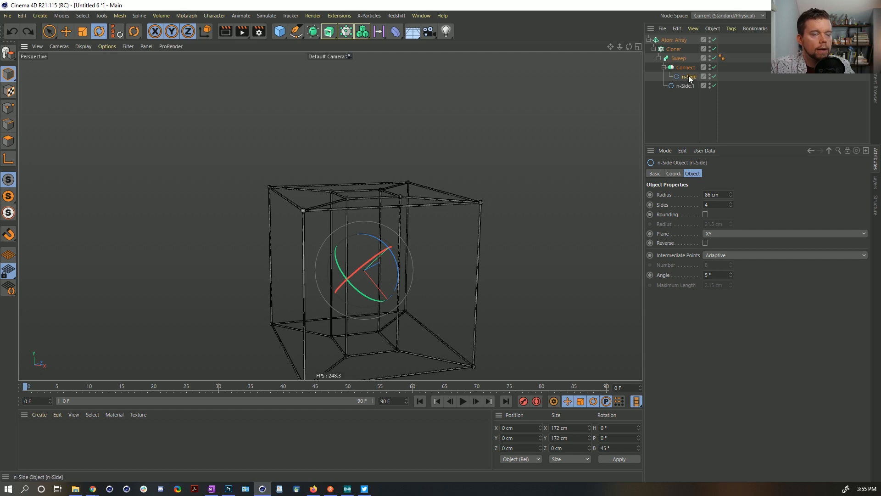
# - Add a Signal tag to the n-Side inside the Connect and link the spline's bank rotation to it
pyautogui.keyDown('alt'); pyautogui.moveTo(395, 239); pyautogui.dragTo(395, 250); pyautogui.keyUp('alt')
pyautogui.rightClick(720, 79)
pyautogui.moveTo(716, 130)
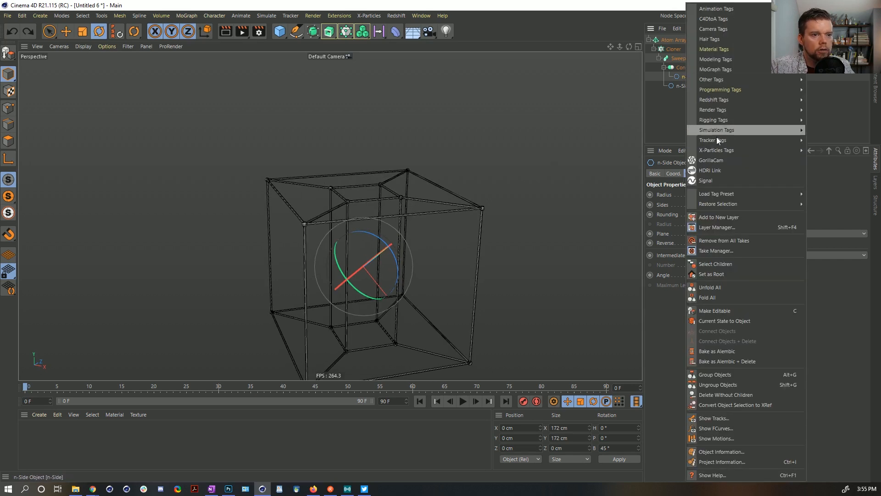
pyautogui.click(712, 180)
pyautogui.click(684, 79)
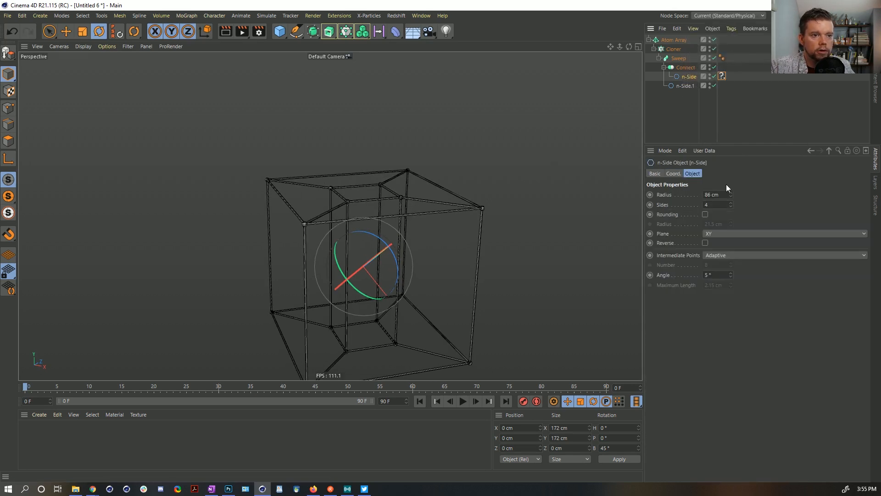
pyautogui.click(665, 172)
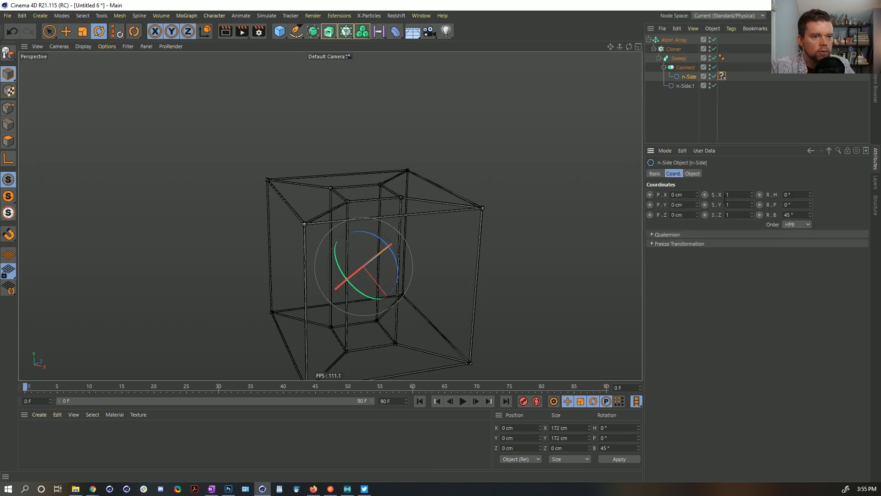
pyautogui.moveTo(778, 215); pyautogui.dragTo(753, 101)
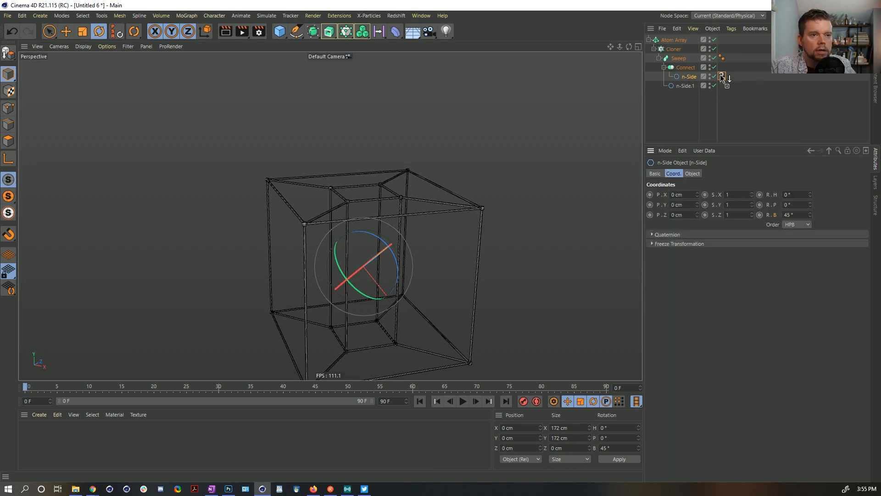
pyautogui.moveTo(722, 77); pyautogui.dragTo(720, 74)
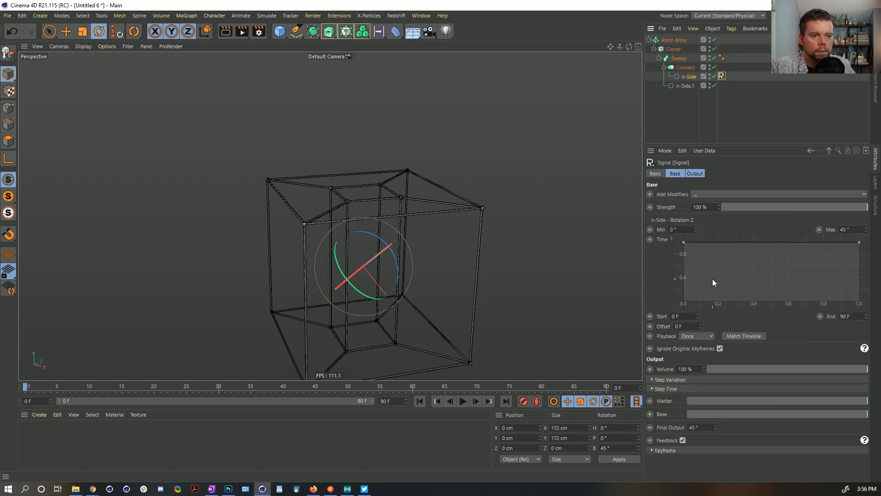
# - Give the Signal a linear rising time curve from 45° minimum to 135° maximum, ending at frame 91
pyautogui.rightClick(713, 282)
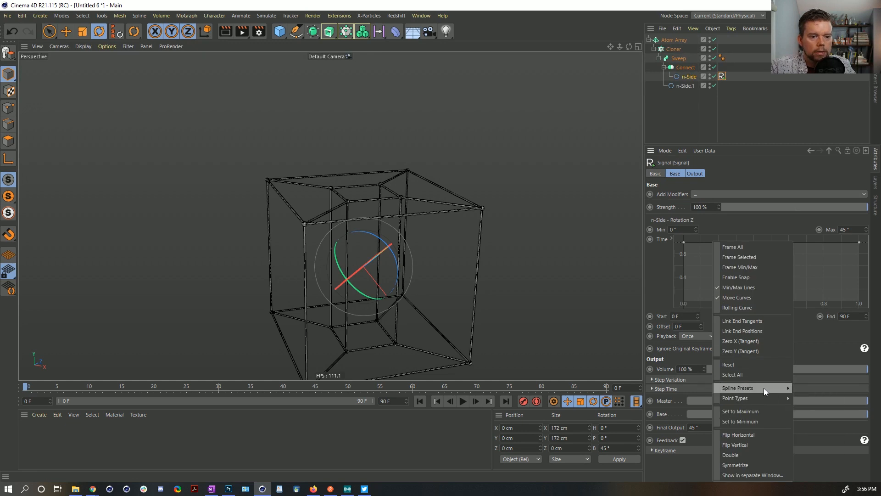
pyautogui.moveTo(763, 388)
pyautogui.click(805, 386)
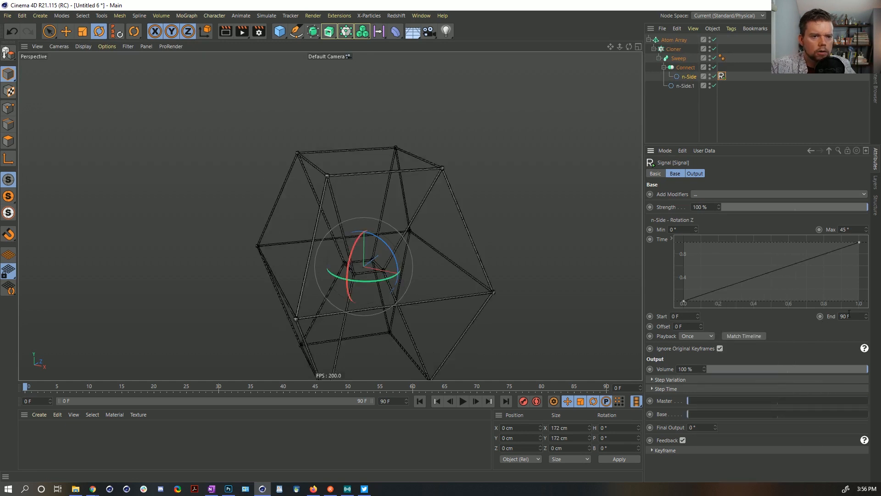
pyautogui.click(858, 228)
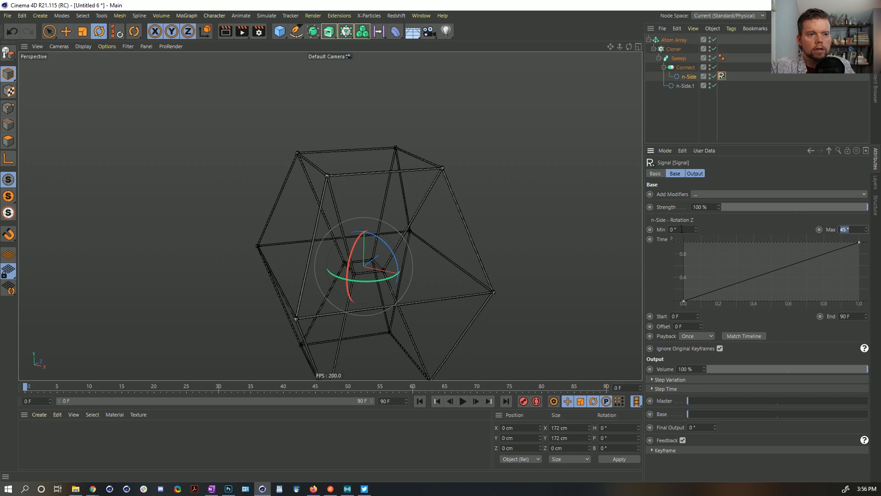
pyautogui.write('45')
pyautogui.press('Return')
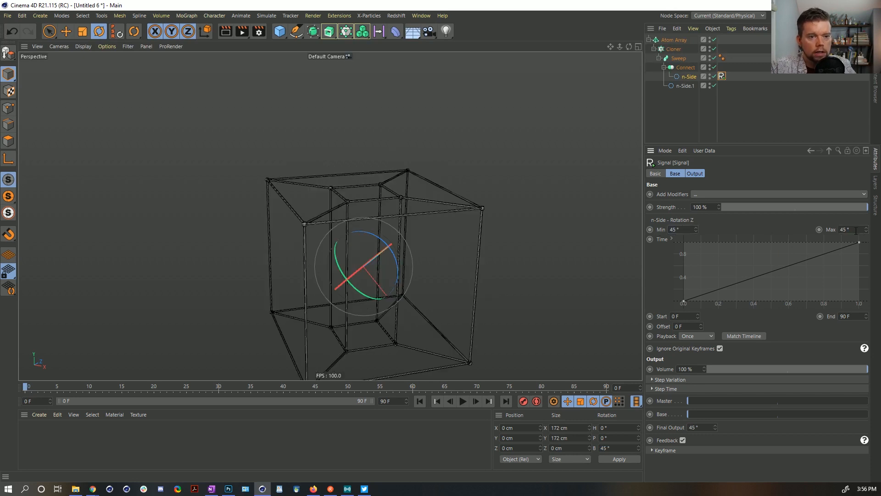
pyautogui.write('+90')
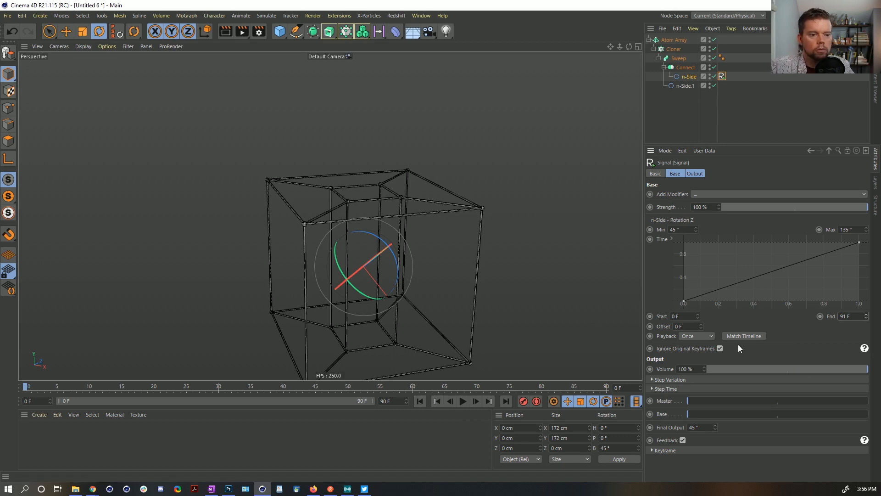
# - Play the morphing rotation animation, stop it and return to the first frame
pyautogui.click(462, 401)
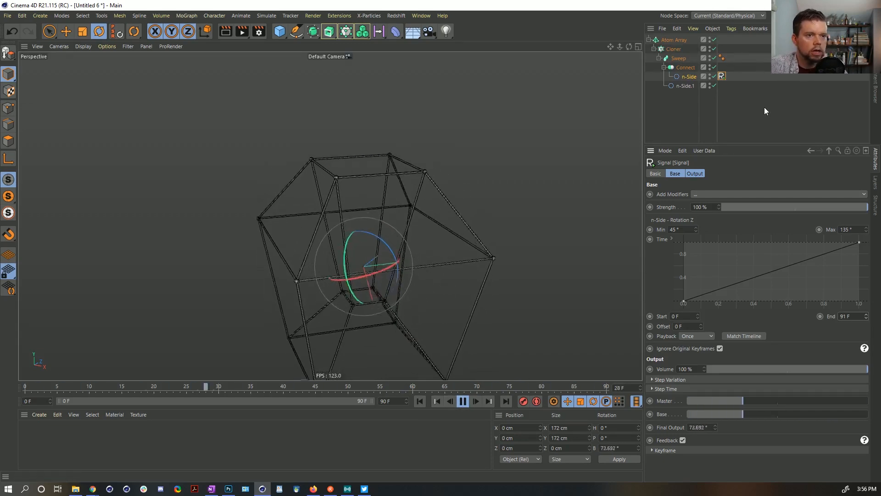
pyautogui.click(812, 110)
pyautogui.click(462, 401)
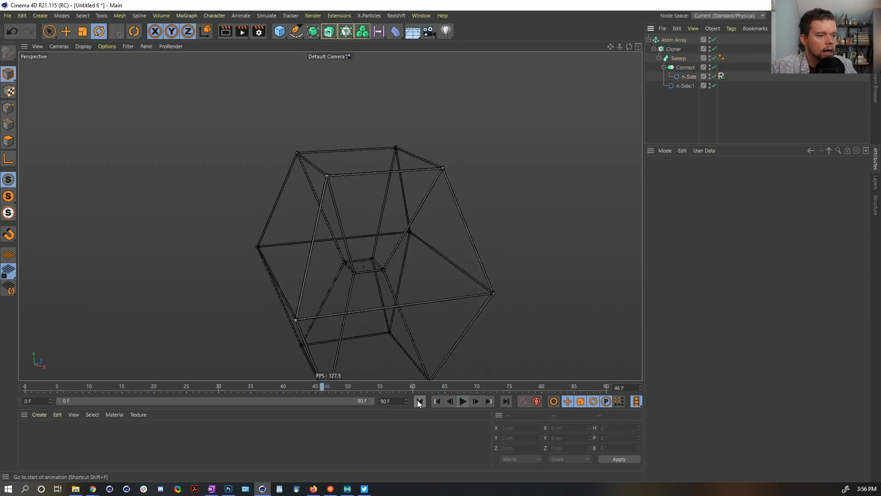
pyautogui.click(420, 401)
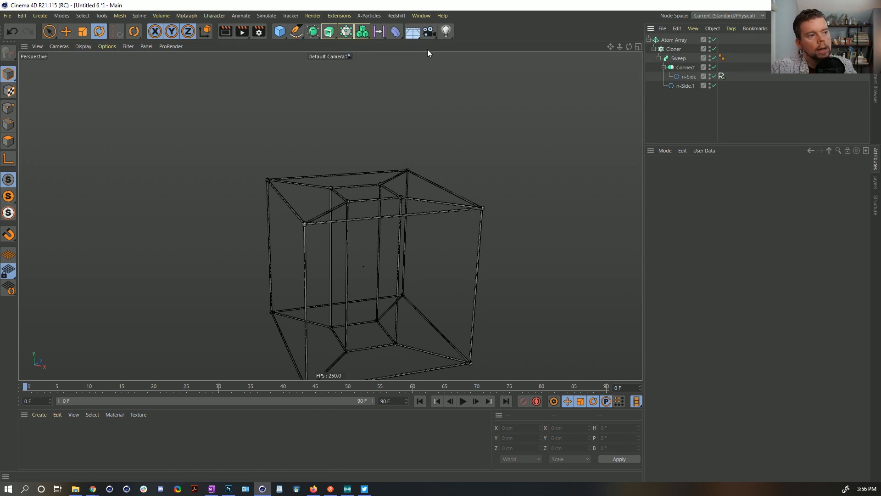
# - Add an FFD deformer to the scene and show its object properties
pyautogui.click(384, 35)
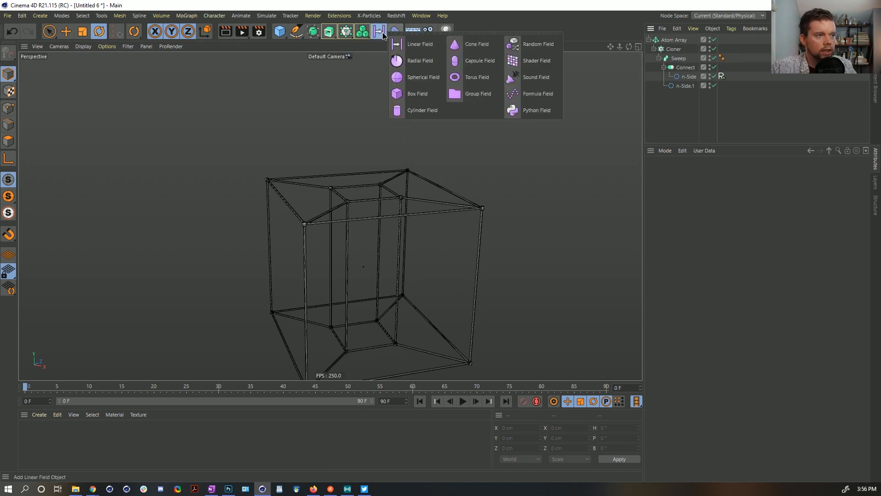
pyautogui.click(392, 30)
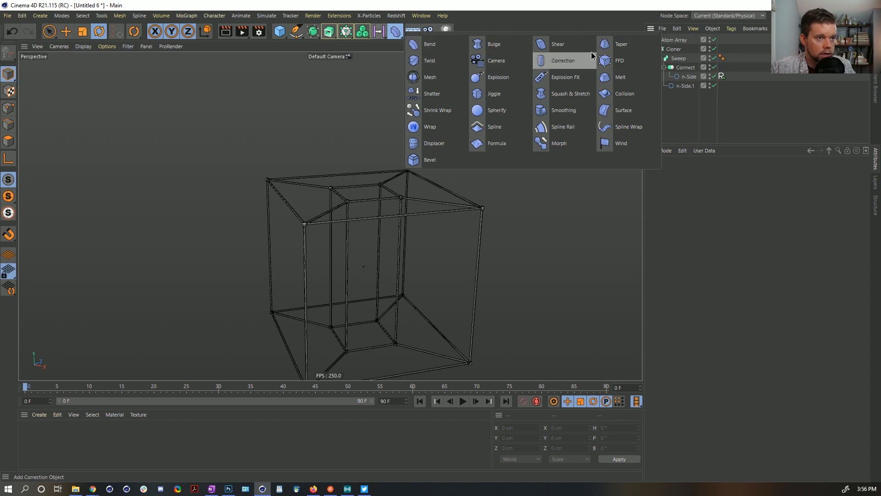
pyautogui.click(607, 59)
pyautogui.click(693, 173)
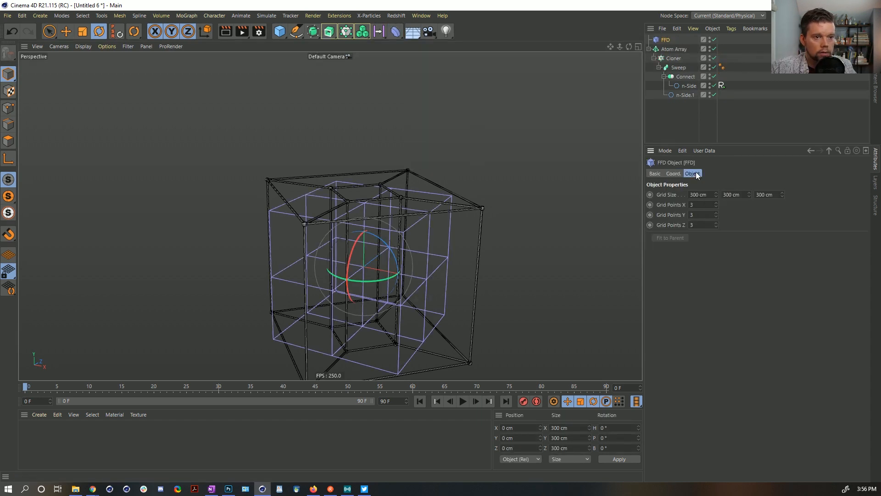
# - Rotate the Sweep's path spline n-Side.1 to a heading of 45°
pyautogui.click(684, 95)
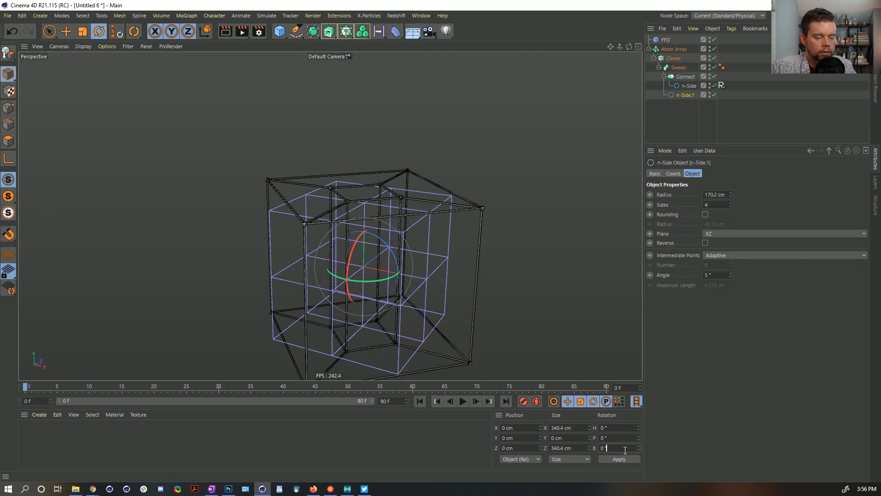
pyautogui.moveTo(614, 429); pyautogui.dragTo(596, 429)
pyautogui.write('45')
pyautogui.click(609, 455)
pyautogui.keyDown('alt'); pyautogui.moveTo(415, 220); pyautogui.dragTo(361, 239); pyautogui.keyUp('alt')
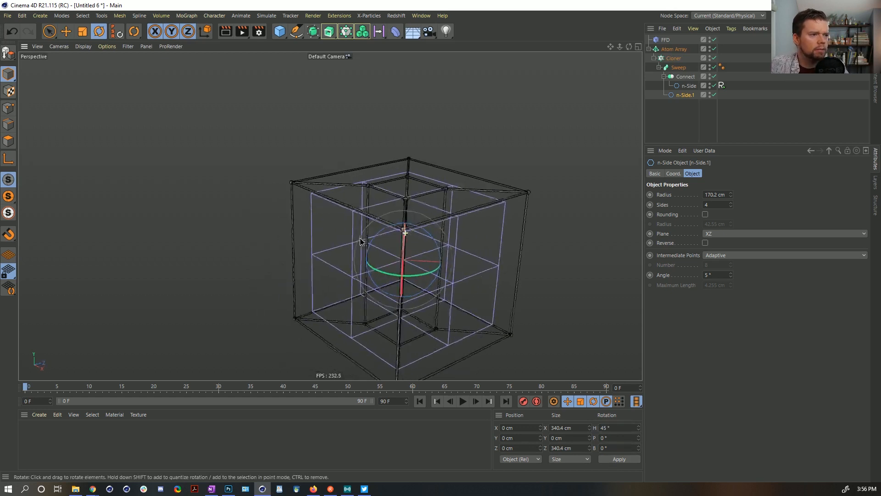
pyautogui.keyDown('alt'); pyautogui.moveTo(362, 238); pyautogui.dragTo(305, 229, button='middle'); pyautogui.keyUp('alt')
pyautogui.keyDown('alt'); pyautogui.moveTo(305, 230); pyautogui.dragTo(271, 225); pyautogui.keyUp('alt')
# - Reduce the FFD deformer's grid points to 2 in X, Y and Z
pyautogui.click(665, 40)
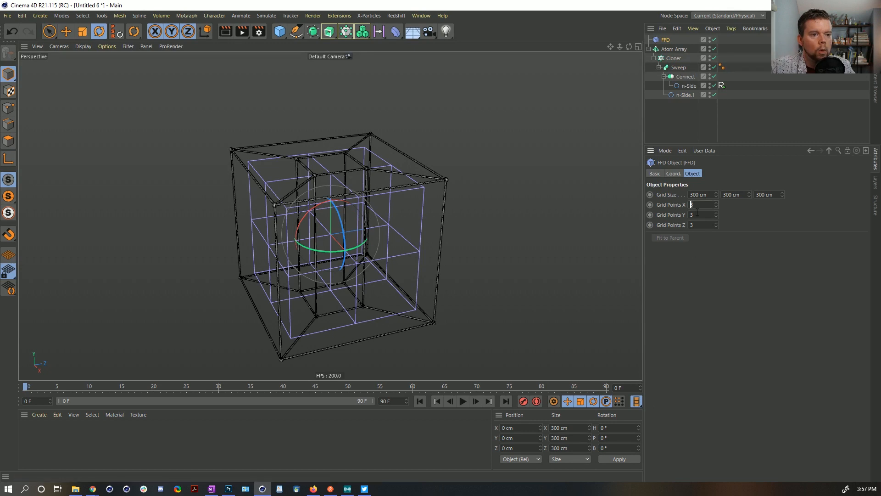
pyautogui.write('2')
pyautogui.press('Tab')
pyautogui.write('2')
pyautogui.press('Tab')
pyautogui.write('2')
pyautogui.press('Return')
pyautogui.keyDown('alt'); pyautogui.moveTo(398, 248); pyautogui.dragTo(381, 237); pyautogui.keyUp('alt')
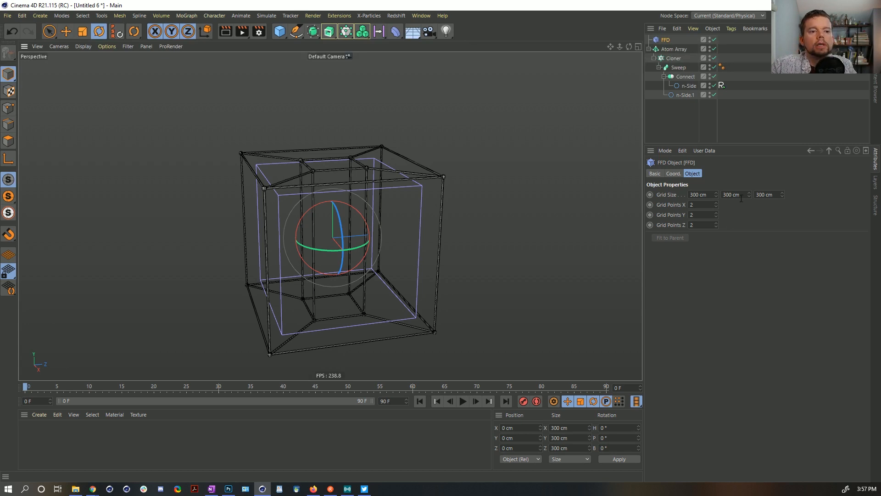
# - Try enlarging the FFD's grid size in Y to 500 cm
pyautogui.moveTo(751, 194); pyautogui.dragTo(750, 131)
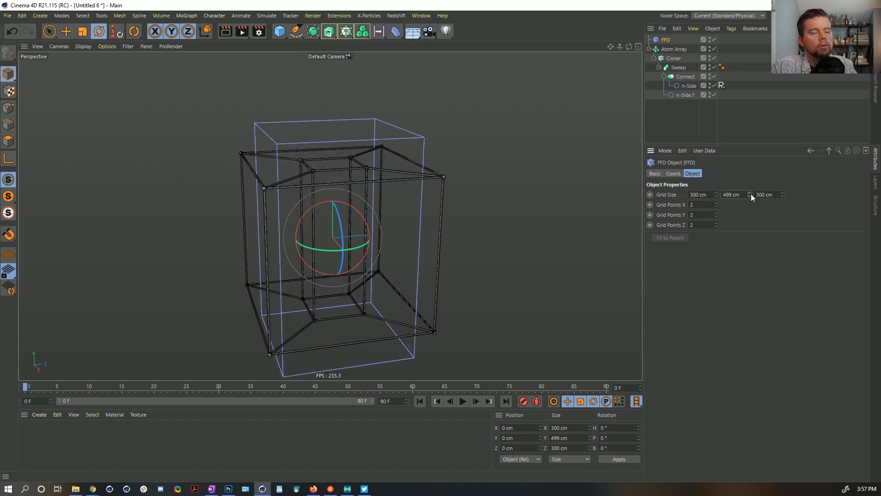
pyautogui.click(749, 193)
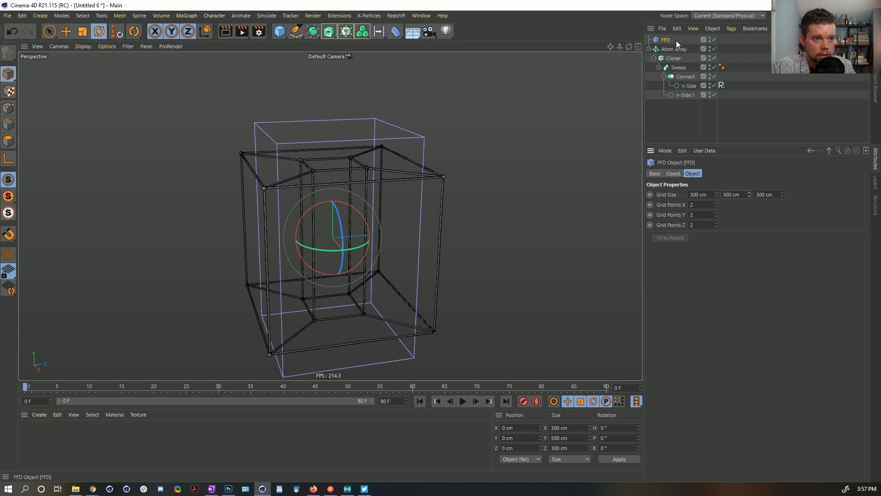
pyautogui.hotkey('ctrl', 'z')
# - Keep a disabled copy of the FFD and nest the original with the Cloner in a null under the Atom Array
pyautogui.keyDown('ctrl'); pyautogui.moveTo(663, 39); pyautogui.dragTo(660, 45); pyautogui.keyUp('ctrl')
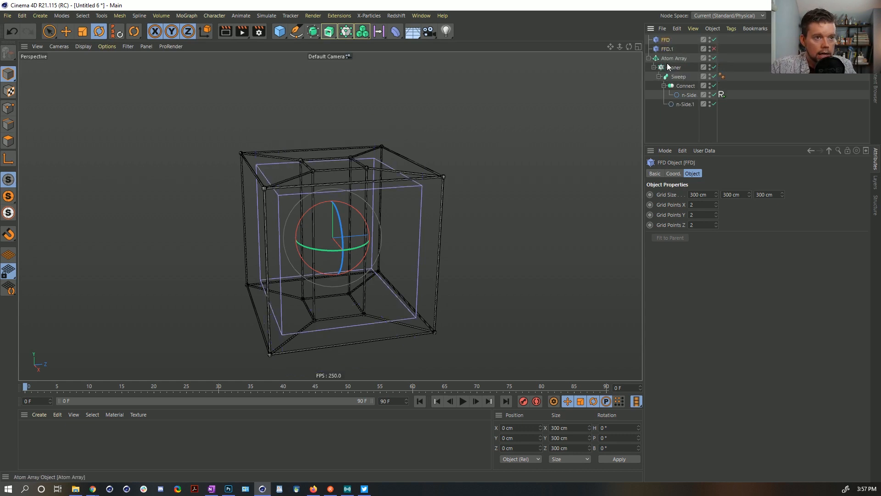
pyautogui.click(671, 68)
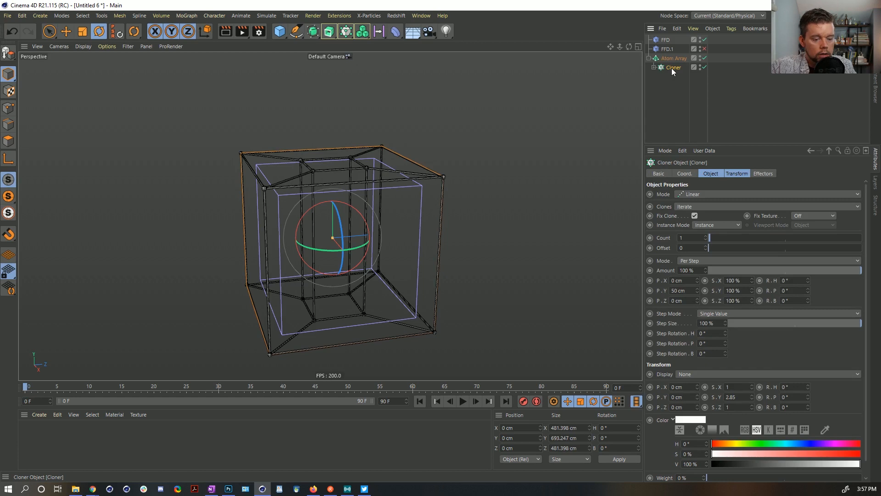
pyautogui.hotkey('alt', 'g')
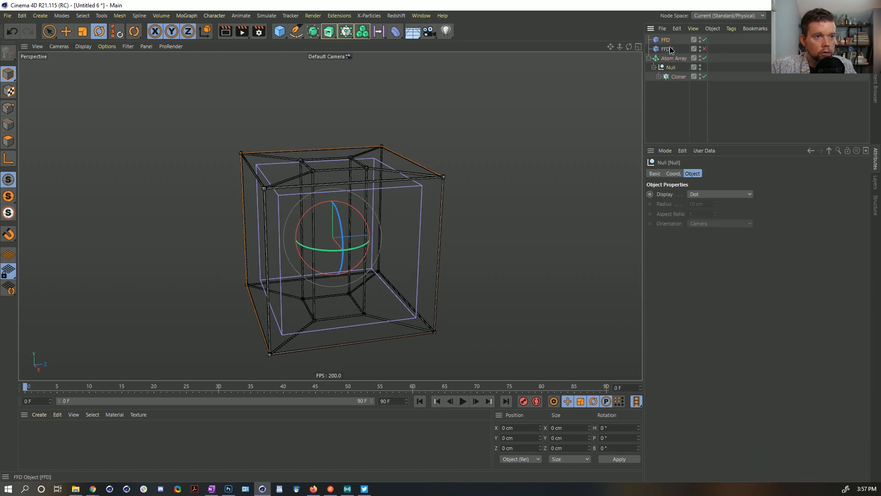
pyautogui.moveTo(678, 80); pyautogui.dragTo(673, 74)
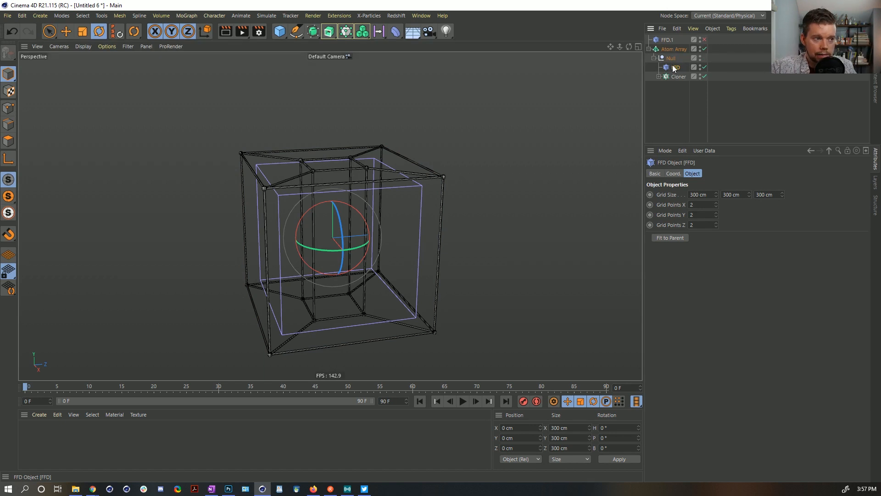
# - Try enlarging the FFD's Y grid size to 391 cm and flattening all its points vertically to about 125 cm
pyautogui.moveTo(750, 194); pyautogui.dragTo(751, 181)
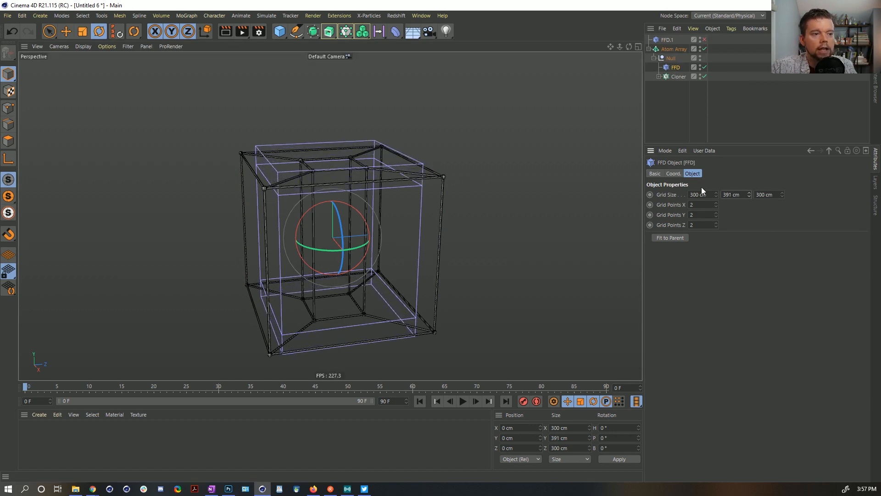
pyautogui.click(8, 108)
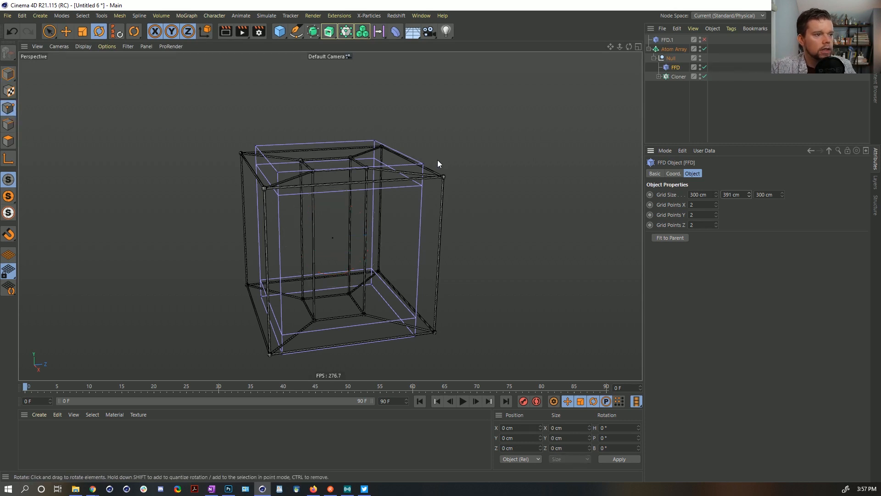
pyautogui.hotkey('ctrl', 'a')
pyautogui.press('t')
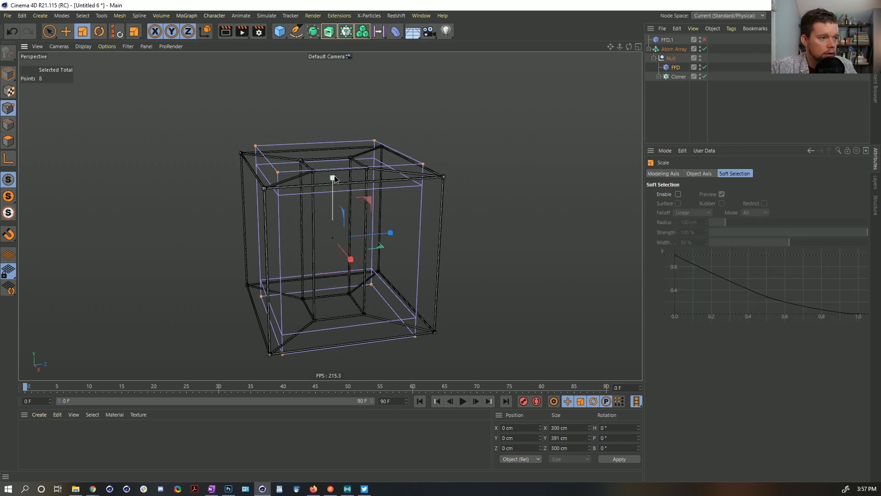
pyautogui.moveTo(335, 180); pyautogui.dragTo(325, 219)
pyautogui.click(684, 90)
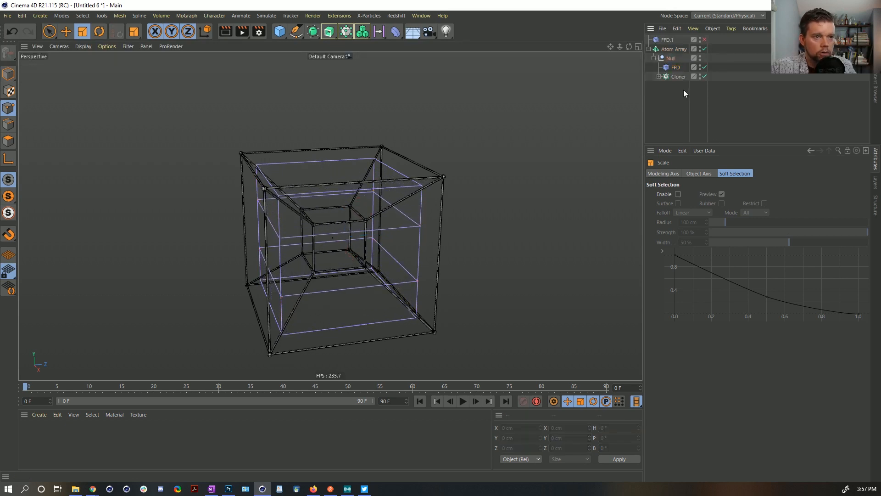
# - Hide both FFD deformers in the viewport, play the animation and return to the first frame
pyautogui.click(702, 67)
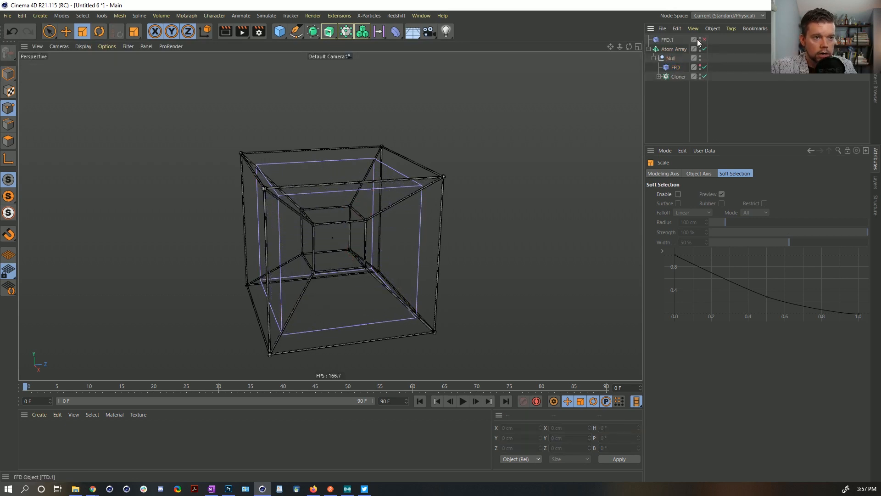
pyautogui.click(699, 39)
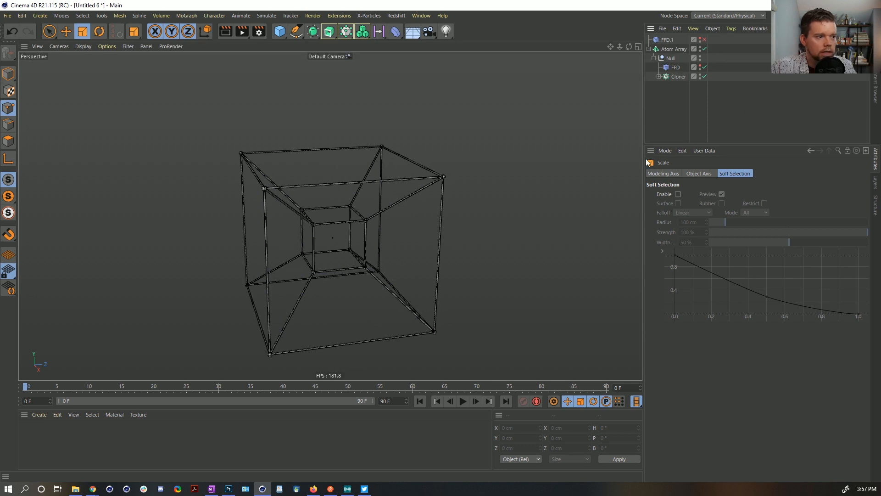
pyautogui.click(464, 400)
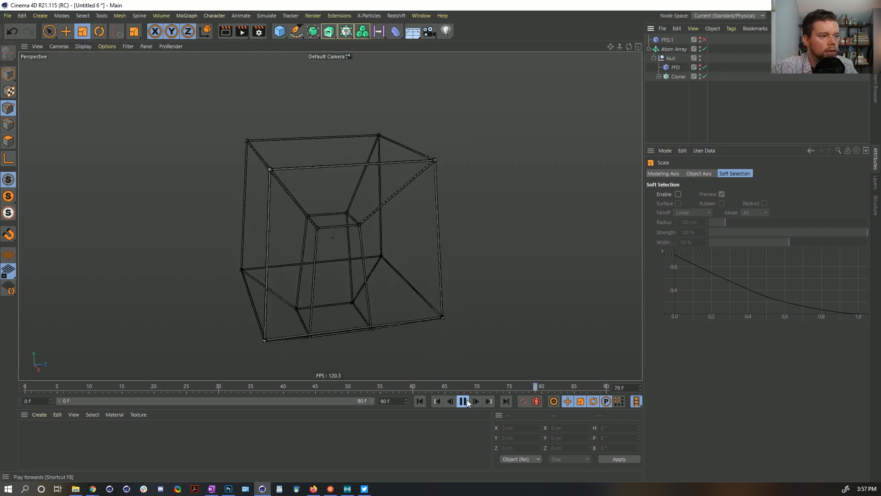
pyautogui.click(464, 402)
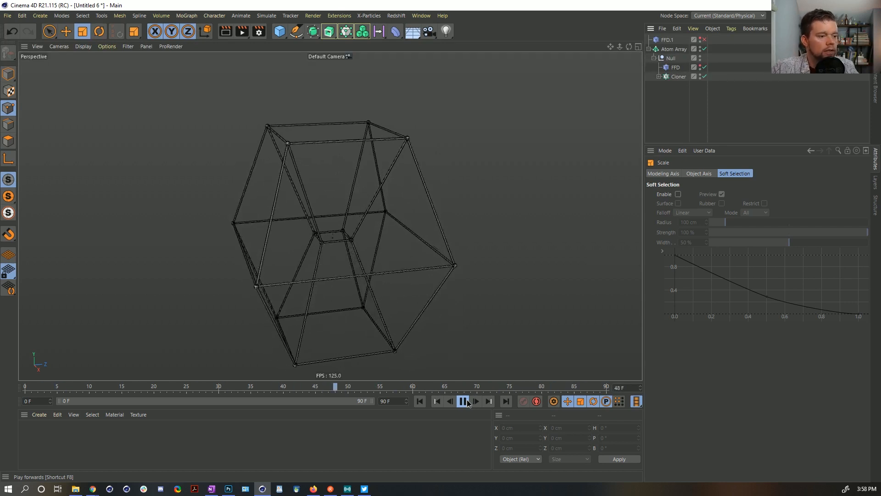
pyautogui.click(419, 402)
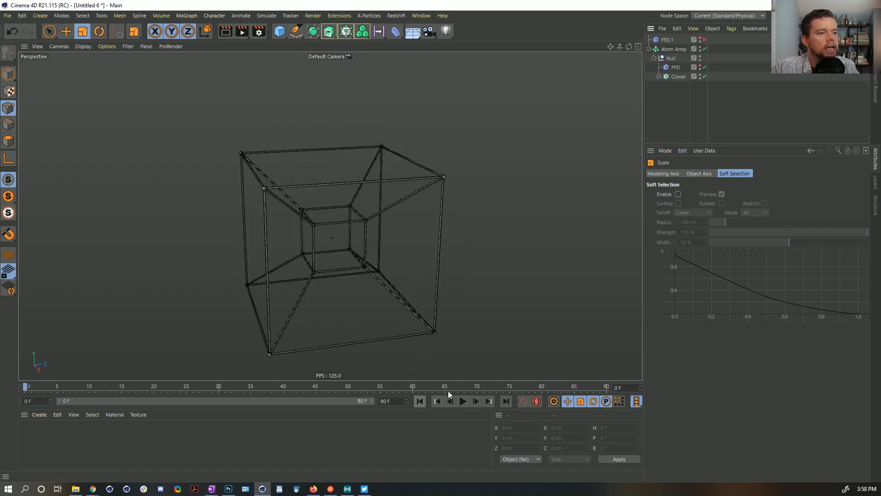
# - Replace the FFD inside the null with a visible, enabled copy of the backup FFD.1
pyautogui.click(675, 67)
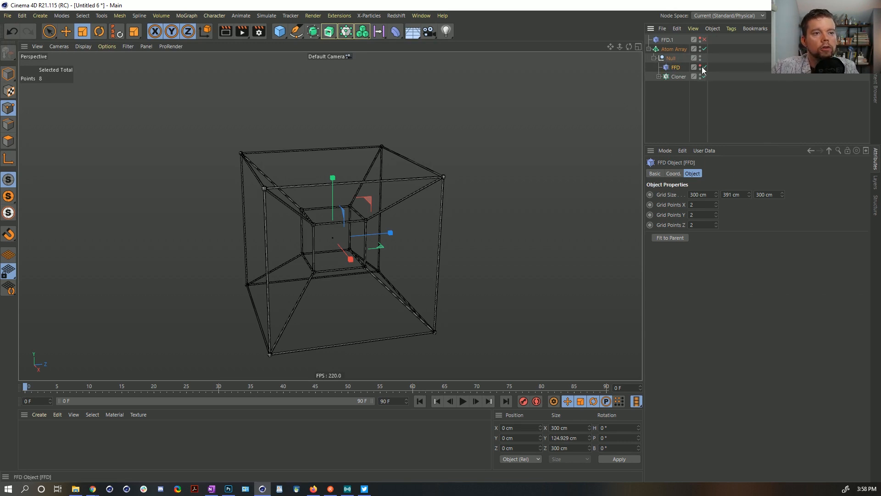
pyautogui.press('Delete')
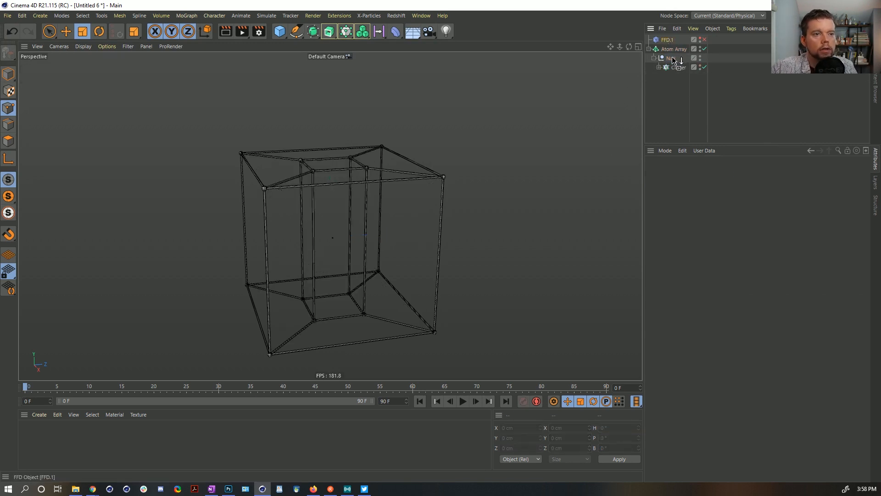
pyautogui.keyDown('ctrl'); pyautogui.moveTo(672, 59); pyautogui.dragTo(672, 62); pyautogui.keyUp('ctrl')
pyautogui.click(701, 67)
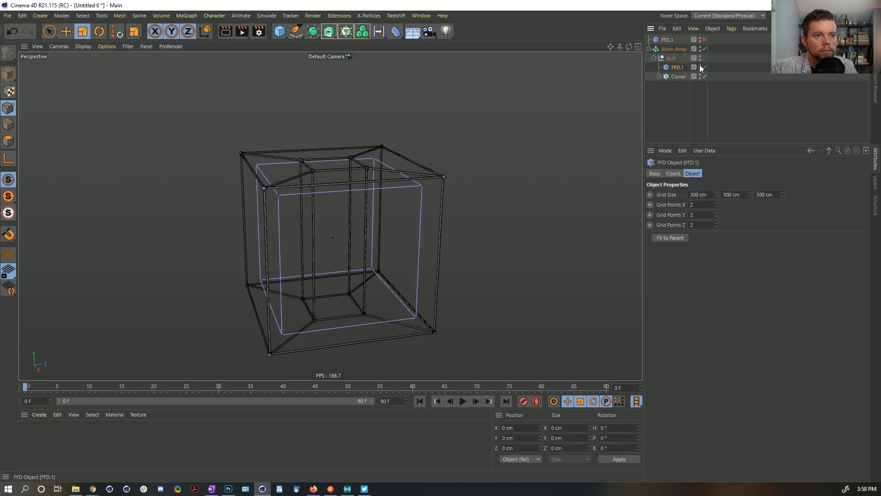
# - Increase the nested FFD.1's grid points to 4 in X, Y and Z
pyautogui.click(716, 202)
pyautogui.click(715, 212)
pyautogui.click(716, 223)
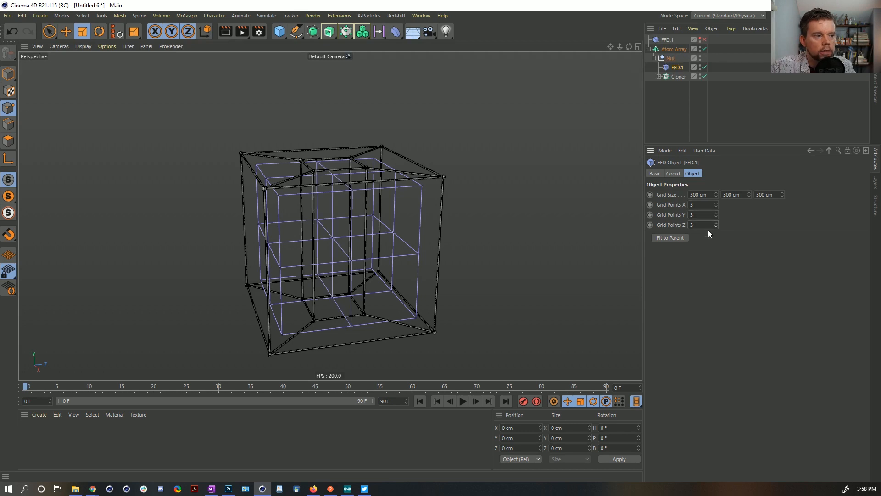
pyautogui.click(716, 223)
pyautogui.click(716, 213)
pyautogui.click(716, 202)
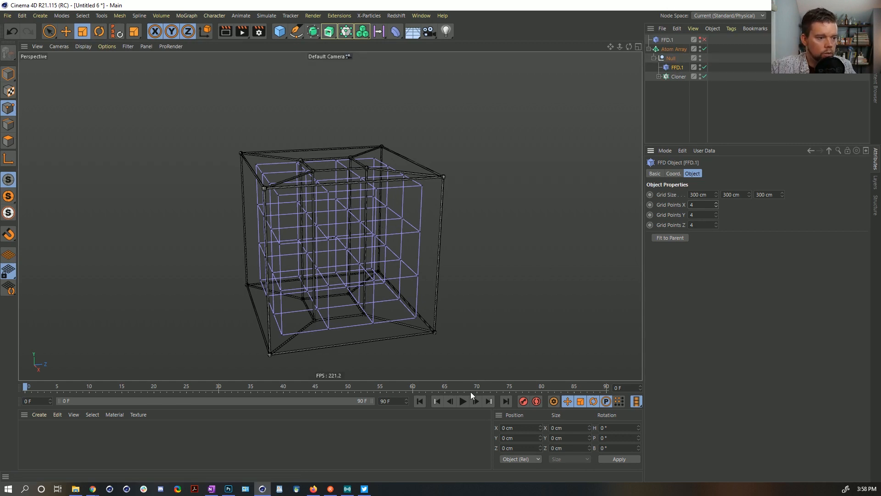
# - Play the animation to frame 43 and examine how the frame moves relative to the FFD lattice
pyautogui.click(462, 401)
pyautogui.click(463, 401)
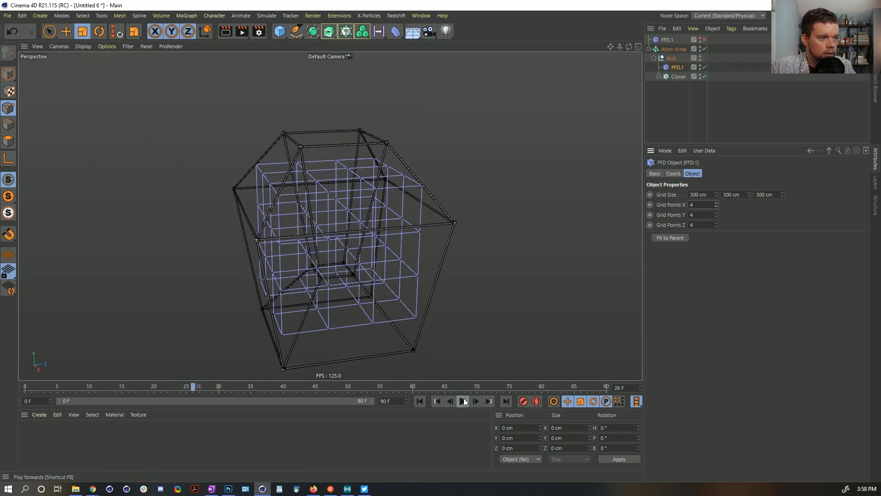
pyautogui.click(463, 401)
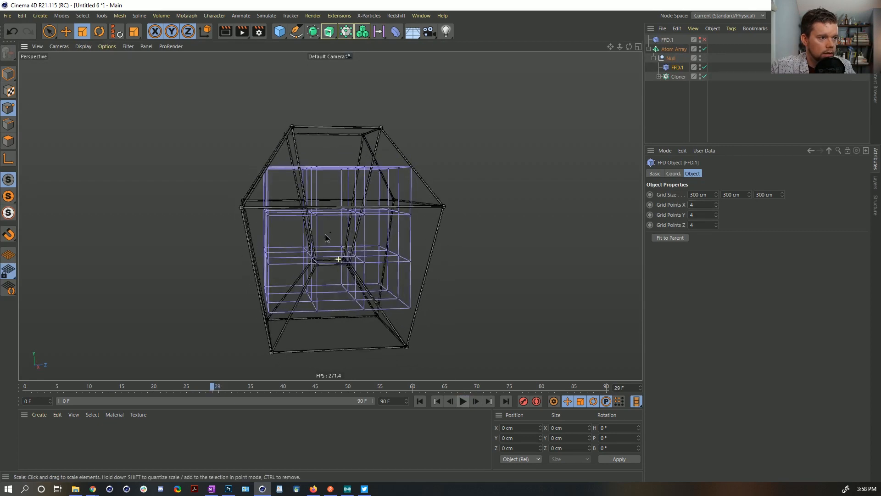
pyautogui.click(464, 400)
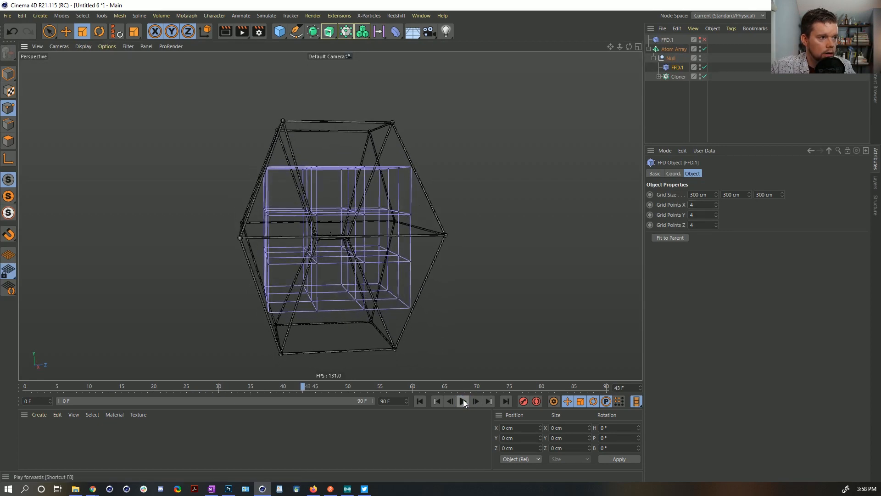
pyautogui.keyDown('alt'); pyautogui.moveTo(373, 248); pyautogui.dragTo(437, 248); pyautogui.keyUp('alt')
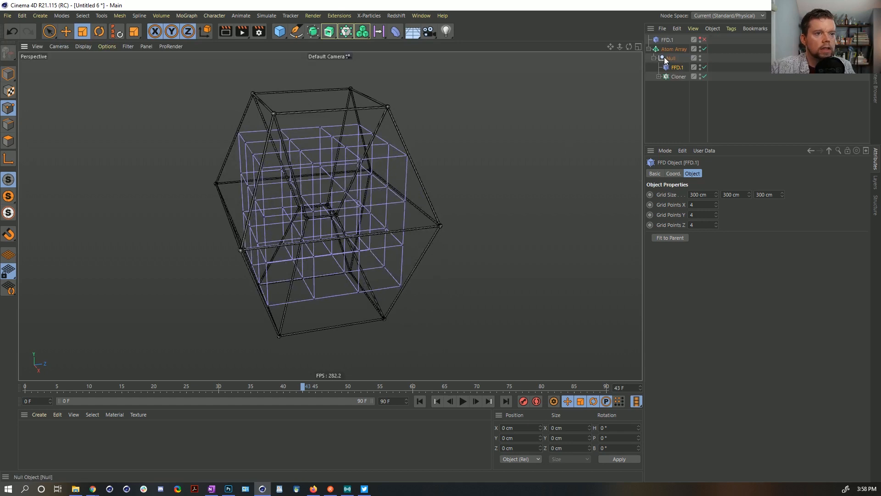
# - Scale the nested FFD.1 uniformly to about 539 cm so it encloses the whole morphing frame
pyautogui.click(8, 74)
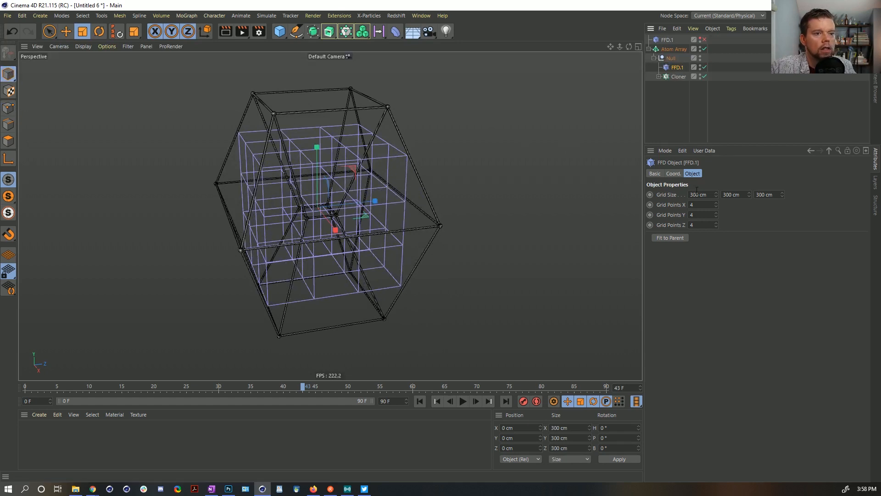
pyautogui.moveTo(455, 250); pyautogui.dragTo(509, 244)
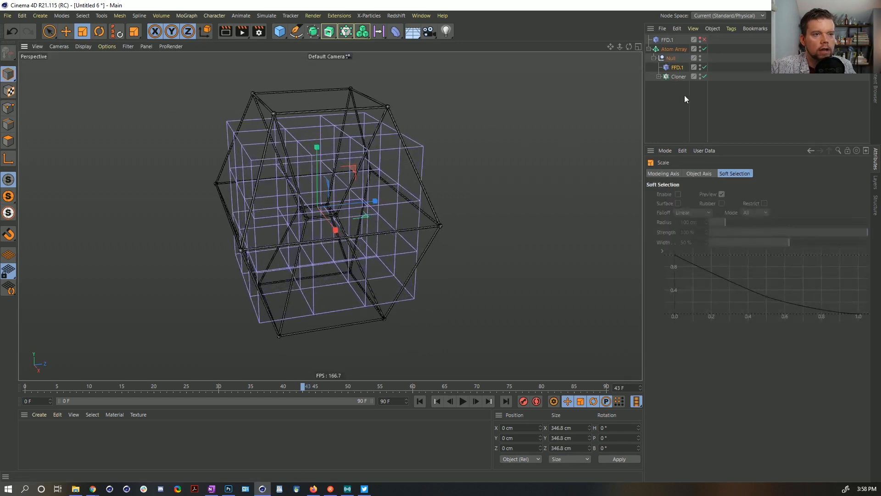
pyautogui.click(677, 68)
pyautogui.moveTo(508, 204); pyautogui.dragTo(694, 177)
pyautogui.moveTo(429, 209)
pyautogui.keyDown('alt'); pyautogui.mouseDown()
pyautogui.moveTo(398, 190)
pyautogui.moveTo(426, 203)
pyautogui.mouseUp(); pyautogui.keyUp('alt')
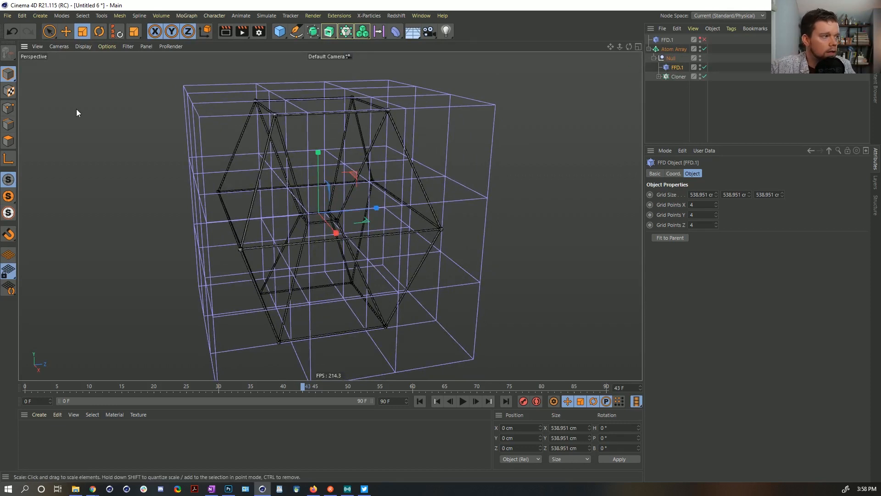
# - Select the eight inner lattice points of the nested FFD.1 with Live Selection
pyautogui.click(8, 108)
pyautogui.hotkey('ctrl', 'a')
pyautogui.press('u')
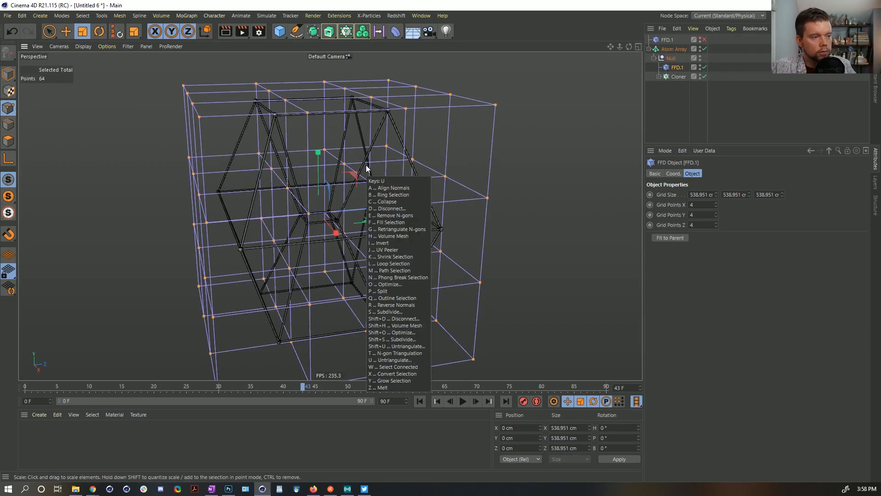
pyautogui.press('Escape')
pyautogui.press('space')
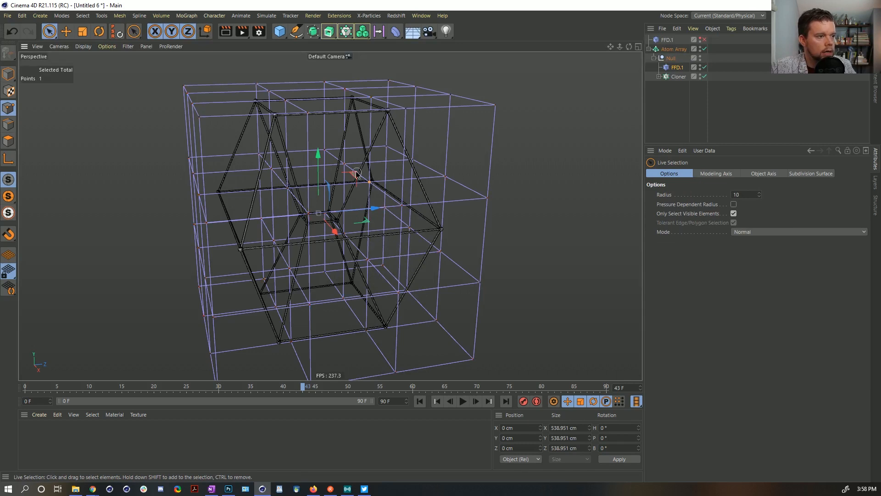
pyautogui.keyDown('shift'); pyautogui.click(343, 164); pyautogui.keyUp('shift')
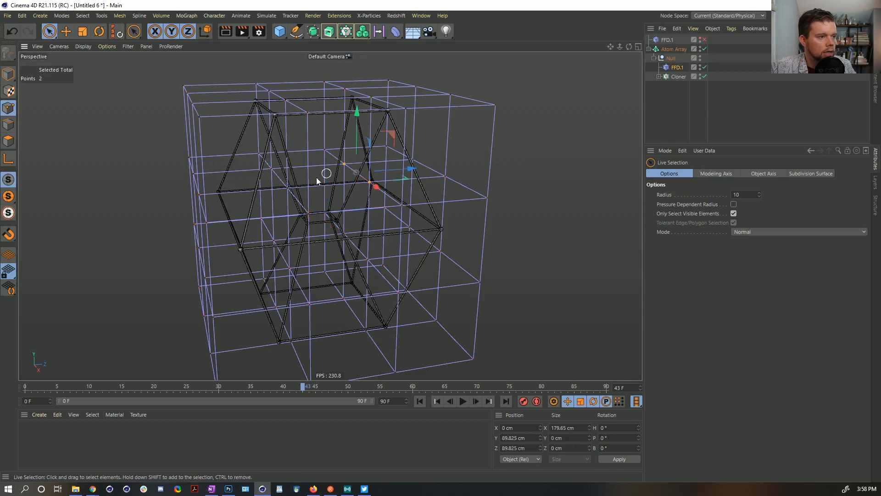
pyautogui.keyDown('shift'); pyautogui.click(288, 188); pyautogui.keyUp('shift')
pyautogui.keyDown('shift'); pyautogui.click(274, 241); pyautogui.keyUp('shift')
pyautogui.keyDown('shift'); pyautogui.click(289, 268); pyautogui.keyUp('shift')
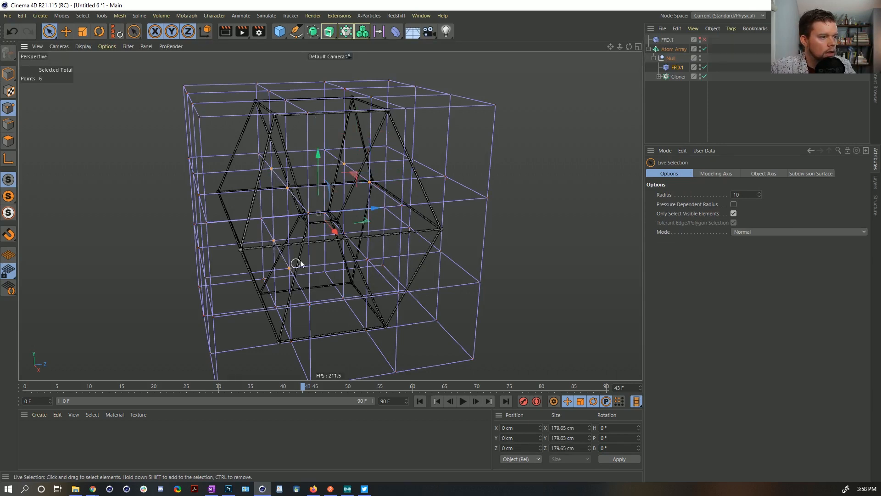
pyautogui.keyDown('shift'); pyautogui.click(368, 260); pyautogui.keyUp('shift')
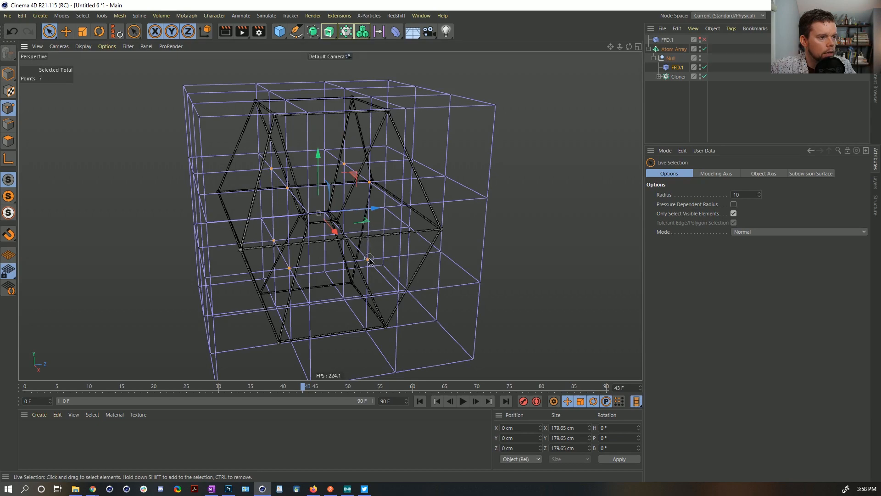
pyautogui.keyDown('shift'); pyautogui.click(344, 233); pyautogui.keyUp('shift')
pyautogui.keyDown('alt'); pyautogui.moveTo(345, 232); pyautogui.dragTo(355, 234); pyautogui.keyUp('alt')
pyautogui.keyDown('alt'); pyautogui.moveTo(317, 233); pyautogui.dragTo(382, 219); pyautogui.keyUp('alt')
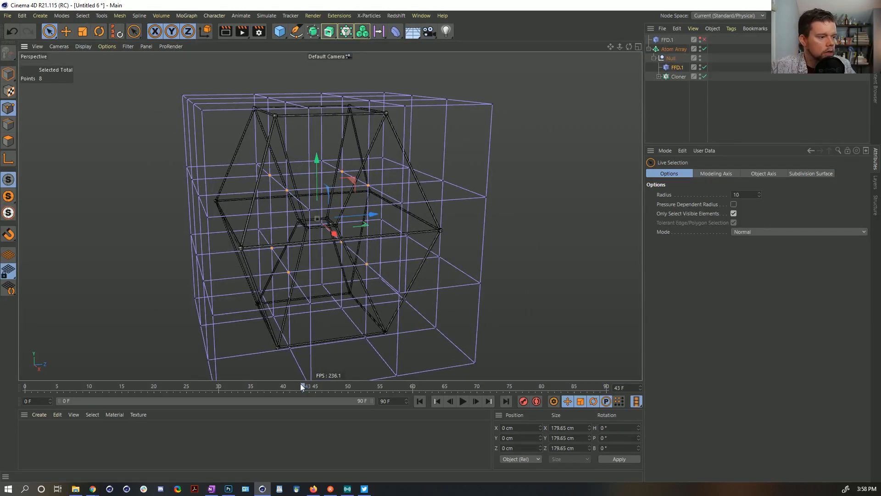
# - Try stretching the eight inner lattice points vertically to about 1393 cm at frame 0
pyautogui.moveTo(303, 386); pyautogui.dragTo(0, 391)
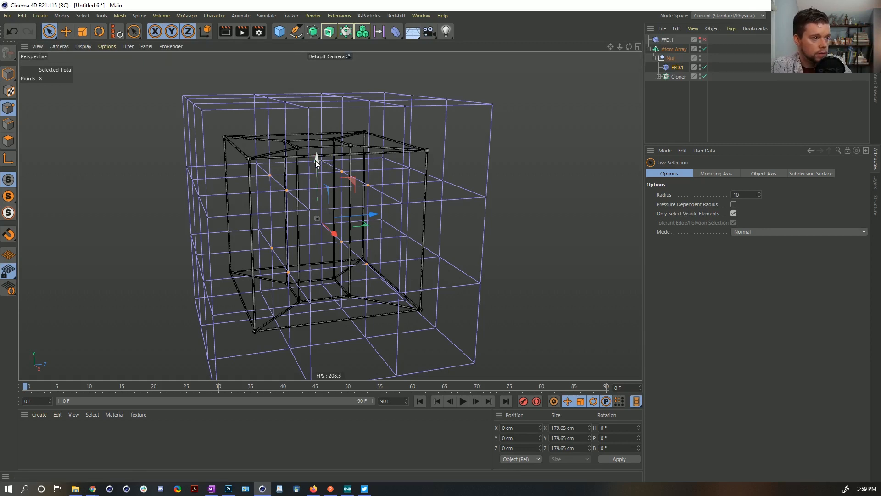
pyautogui.moveTo(316, 161); pyautogui.dragTo(317, 379)
pyautogui.hotkey('ctrl', 'z')
pyautogui.press('t')
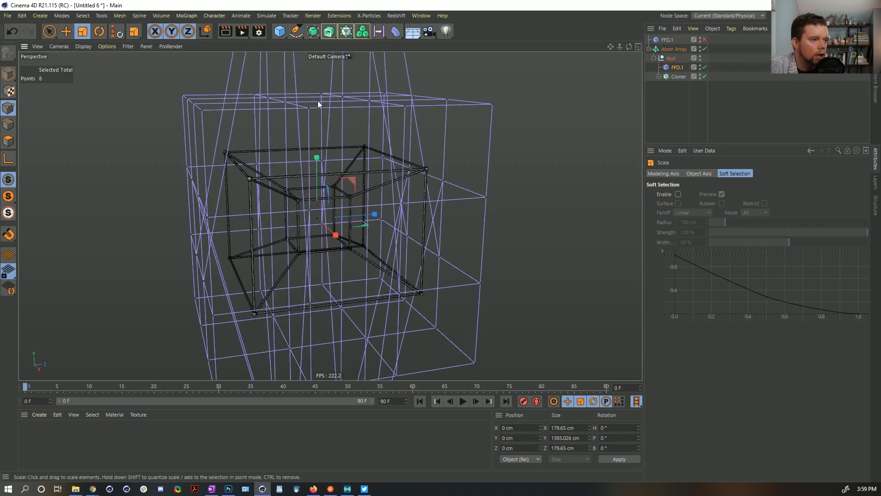
pyautogui.keyDown('alt'); pyautogui.moveTo(343, 87); pyautogui.dragTo(371, 142); pyautogui.keyUp('alt')
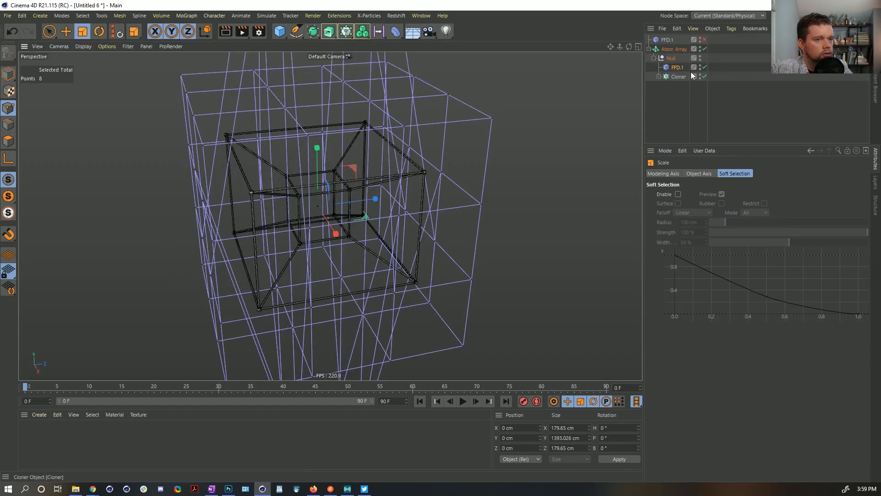
# - Play the animation, return to the first frame and undo the vertical stretch of the inner lattice points
pyautogui.click(681, 108)
pyautogui.click(466, 401)
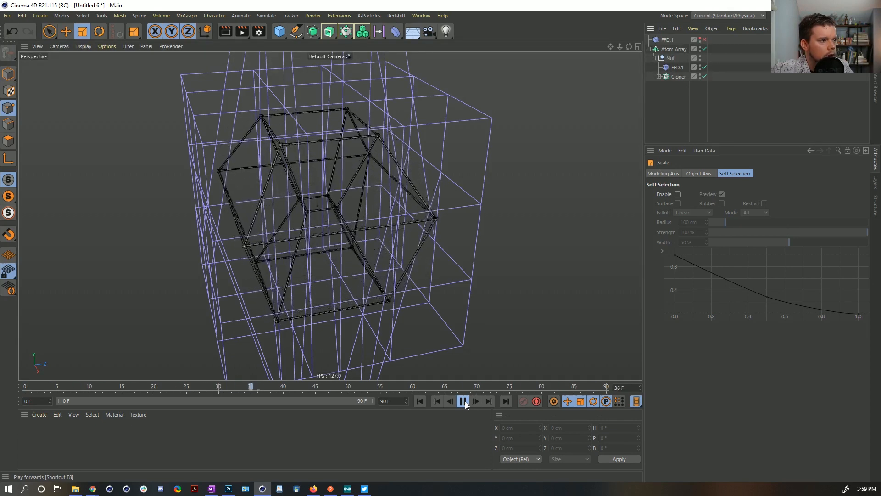
pyautogui.click(464, 401)
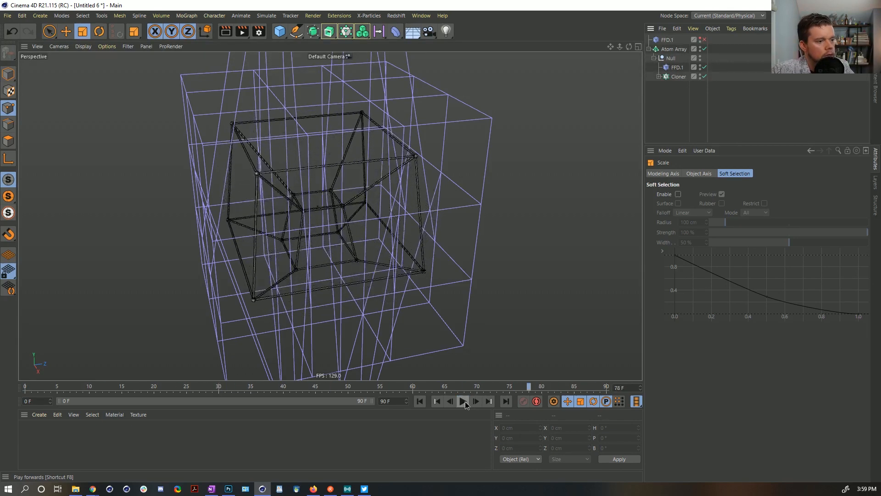
pyautogui.click(420, 401)
pyautogui.keyDown('alt'); pyautogui.moveTo(338, 229); pyautogui.dragTo(361, 215); pyautogui.keyUp('alt')
pyautogui.hotkey('ctrl', 'z')
pyautogui.hotkey('ctrl', 'z')
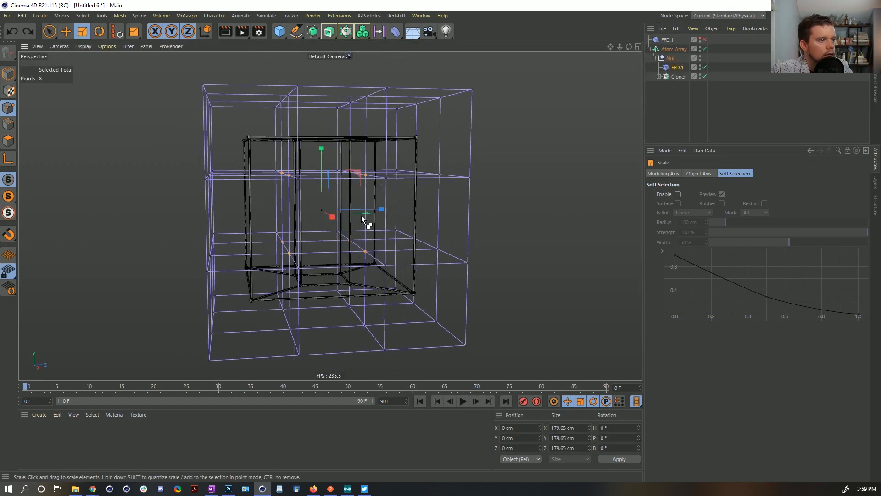
# - Scale the eight inner lattice points vertically to about 1385 cm and switch the selection to the 56 outer points
pyautogui.moveTo(322, 148); pyautogui.dragTo(322, 379)
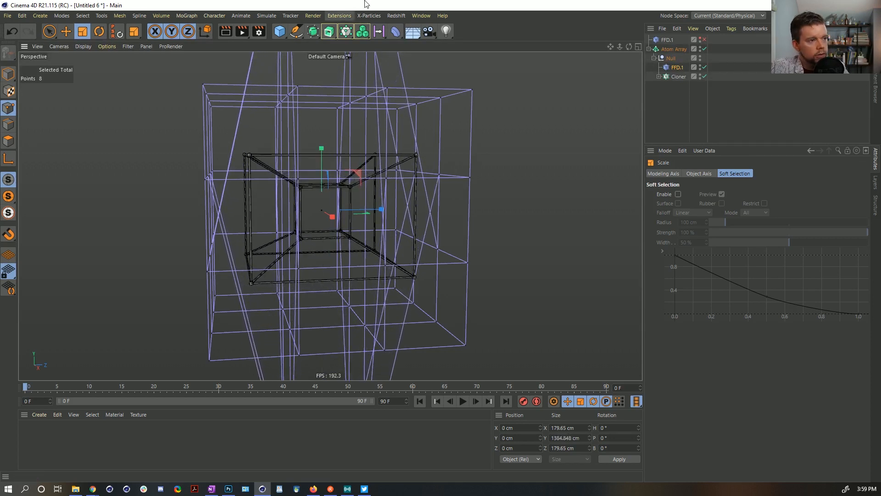
pyautogui.hotkey('ctrl', 'a')
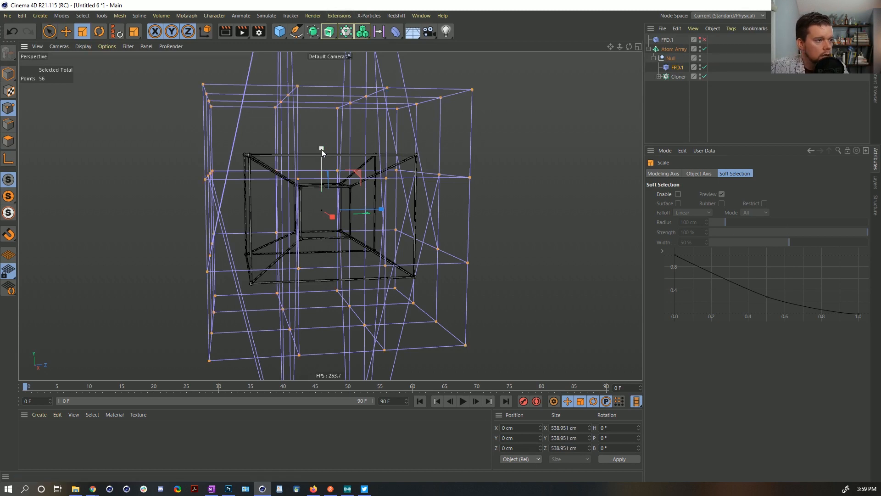
# - Scale the nested FFD.1's inner and outer lattice points vertically, ending with the 56 outer points at about 835 cm high, and clear the selection
pyautogui.moveTo(321, 150); pyautogui.dragTo(326, 94)
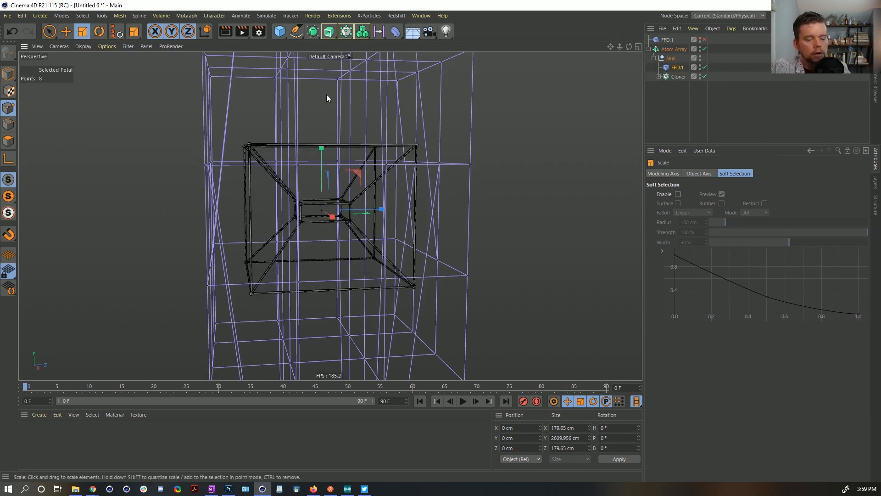
pyautogui.hotkey('ctrl', 'a')
pyautogui.moveTo(321, 147); pyautogui.dragTo(321, 148)
pyautogui.click(320, 148)
pyautogui.hotkey('ctrl', 'a')
pyautogui.click(785, 79)
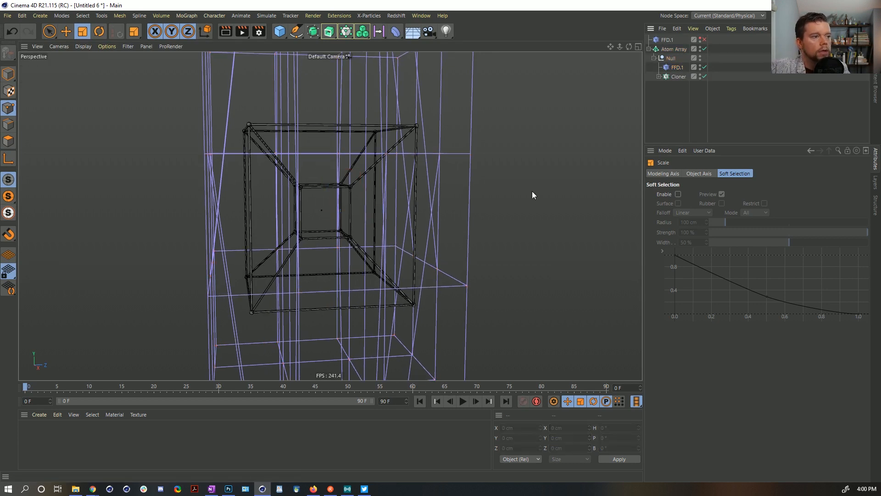
# - Play the reshaped frame animation, expand the Cloner hierarchy to select its n-Side spline, and stop playback
pyautogui.keyDown('alt'); pyautogui.moveTo(406, 198); pyautogui.dragTo(416, 253); pyautogui.keyUp('alt')
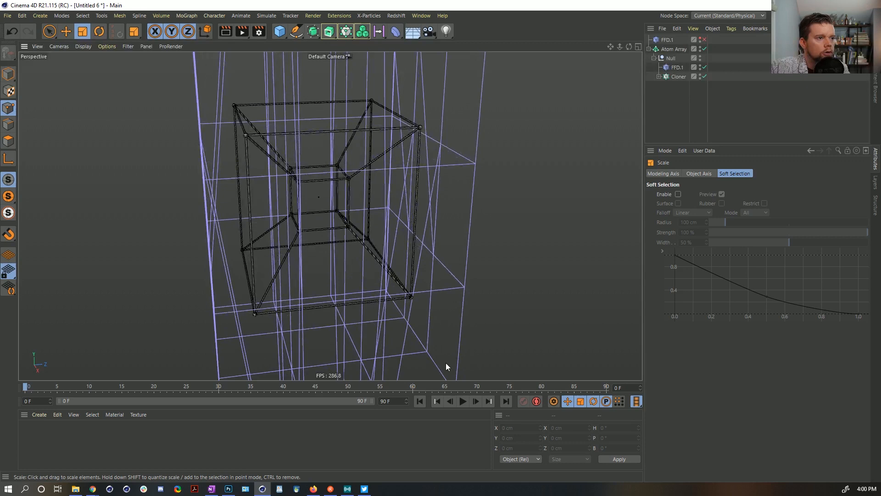
pyautogui.click(463, 401)
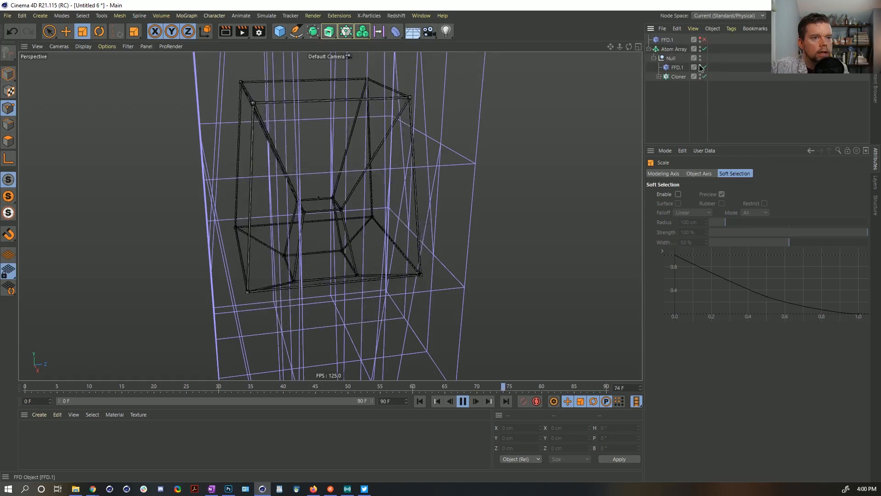
pyautogui.click(693, 121)
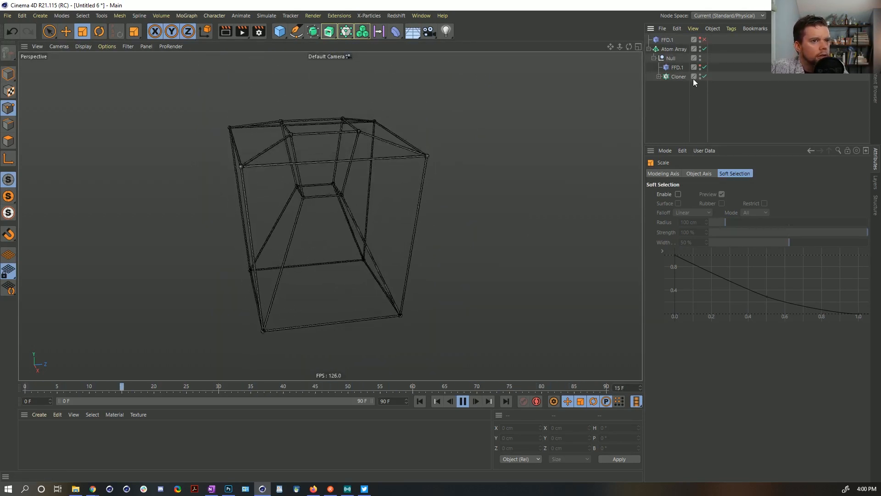
pyautogui.click(659, 77)
pyautogui.click(693, 104)
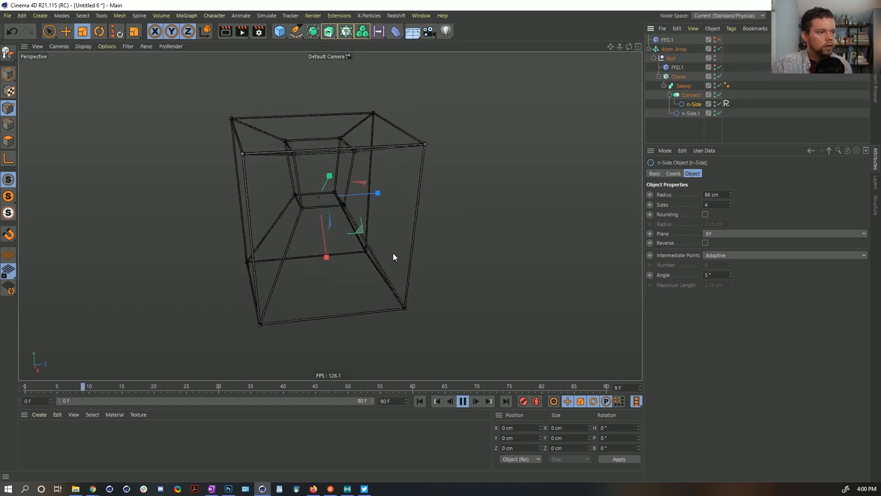
pyautogui.click(464, 400)
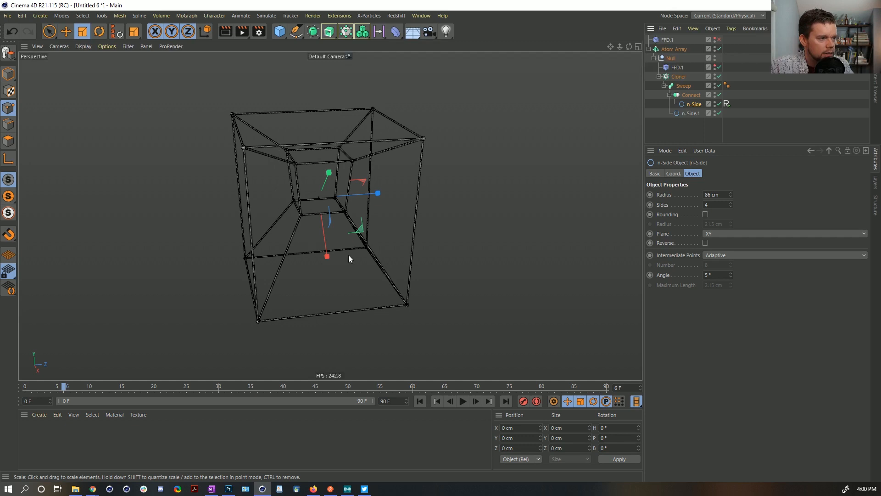
# - Temporarily disable the Atom Array to inspect the solid surfaces during playback, return to the first frame and enable it again
pyautogui.click(719, 48)
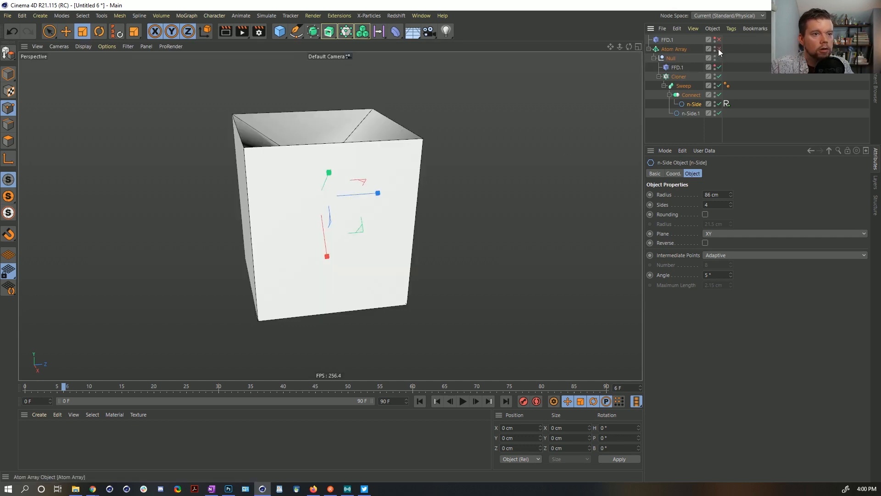
pyautogui.keyDown('alt'); pyautogui.moveTo(345, 190); pyautogui.dragTo(362, 236); pyautogui.keyUp('alt')
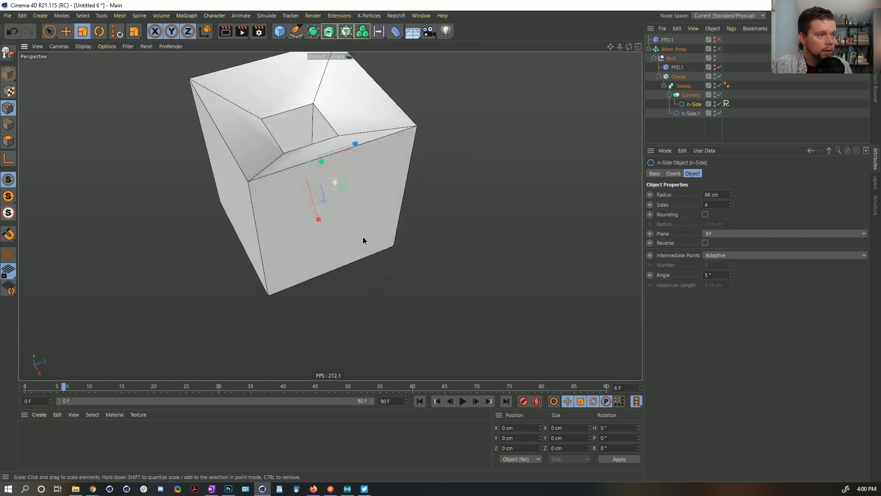
pyautogui.click(463, 401)
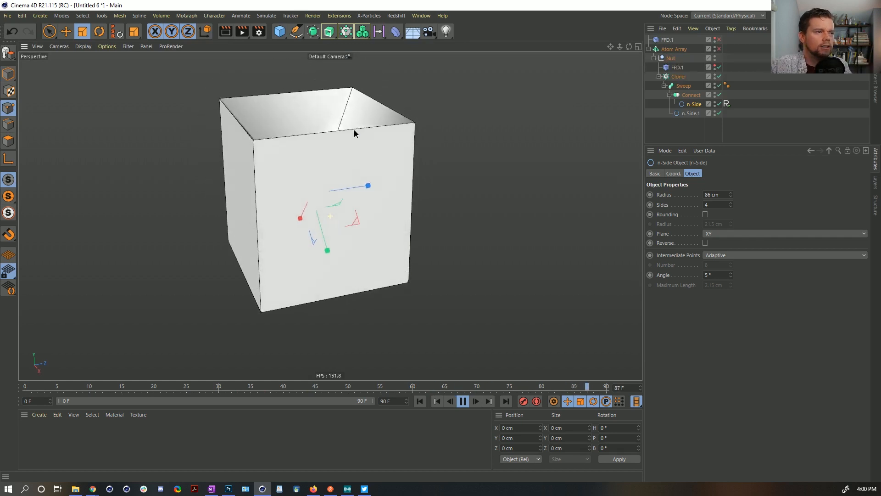
pyautogui.click(463, 401)
pyautogui.click(419, 401)
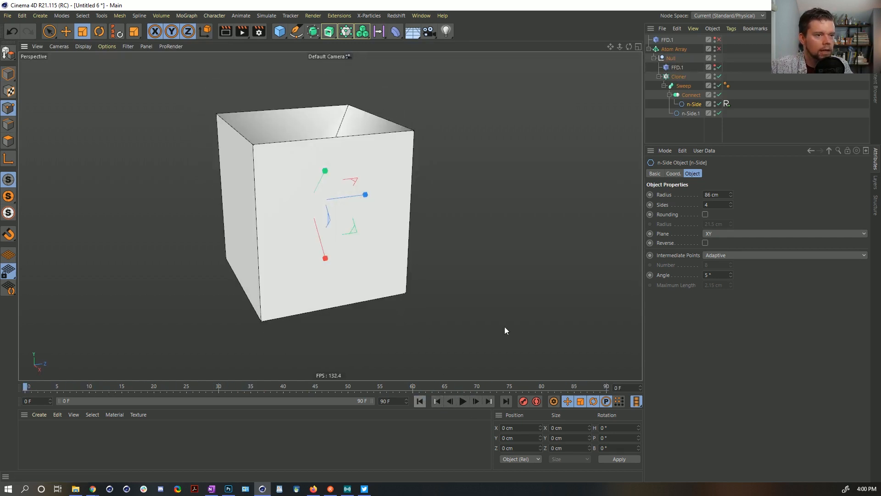
pyautogui.click(719, 49)
# - Set the Atom Array's sphere radius to about 22.16 cm, subdivisions to 10 and cylinder radius to about 12.81 cm
pyautogui.click(671, 49)
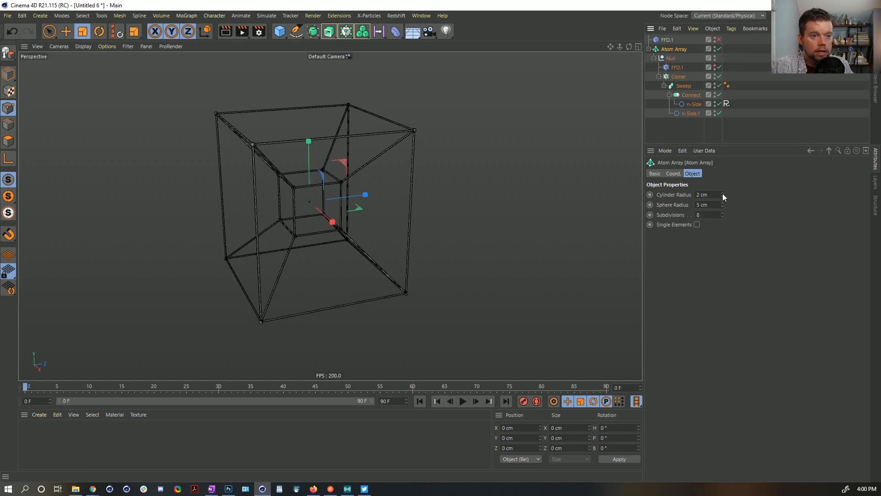
pyautogui.moveTo(721, 205); pyautogui.dragTo(722, 195)
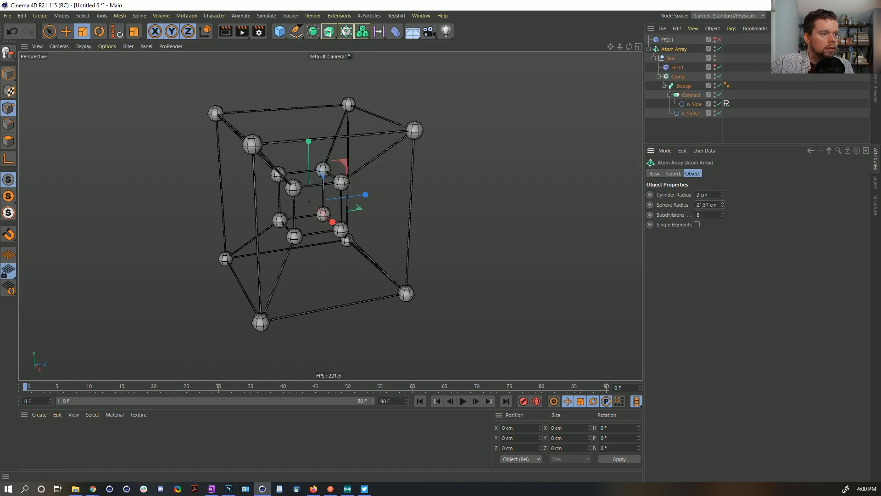
pyautogui.click(721, 213)
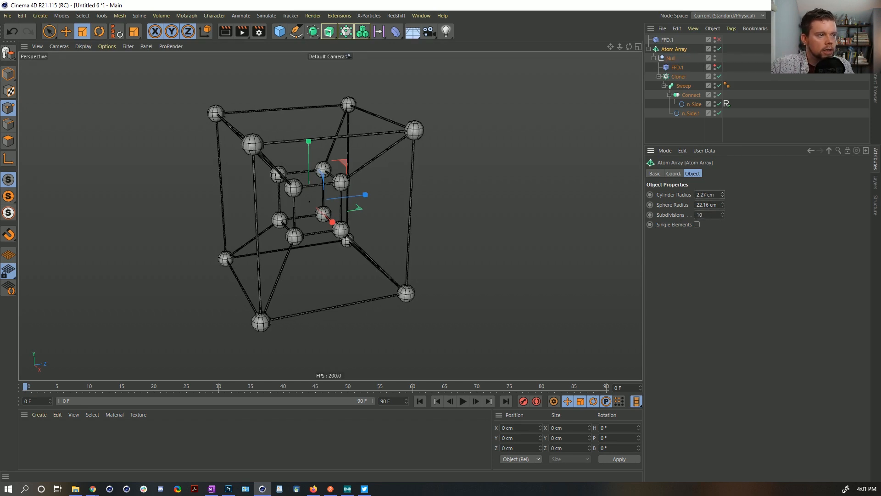
pyautogui.moveTo(722, 195); pyautogui.dragTo(721, 187)
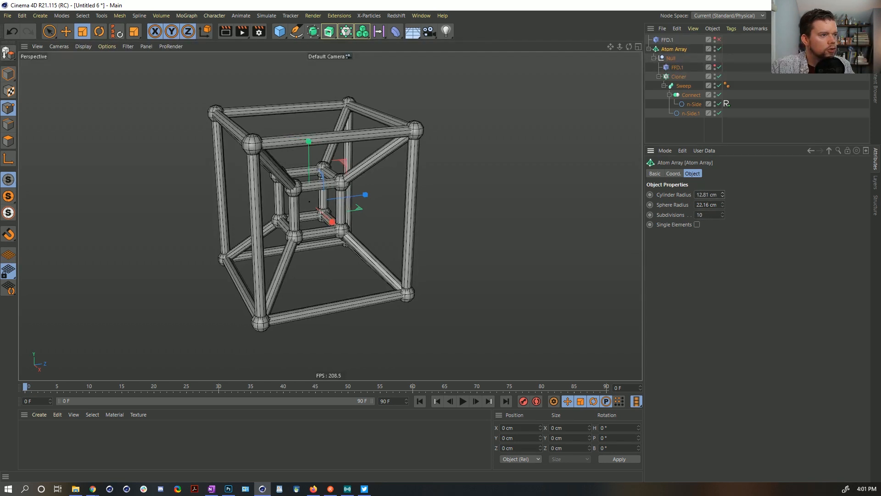
pyautogui.click(742, 123)
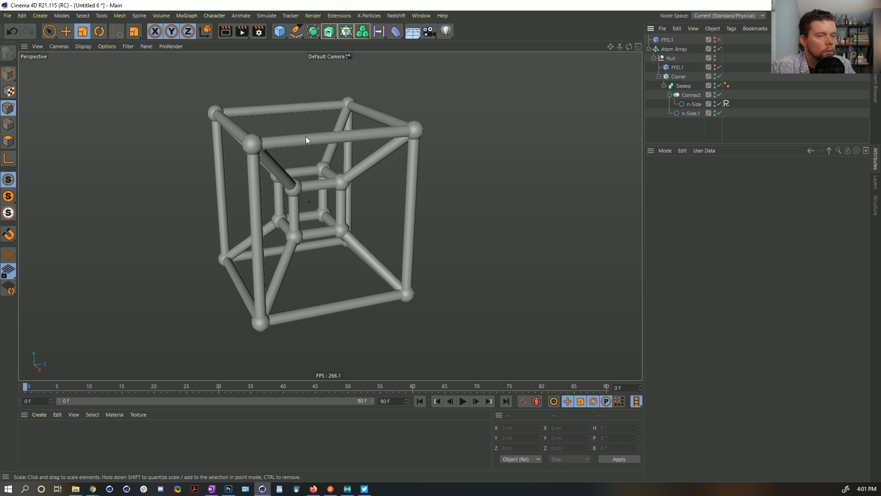
# - Take the Null out of the Atom Array, disable the Atom Array, and put the Null inside a new Connect object
pyautogui.click(676, 68)
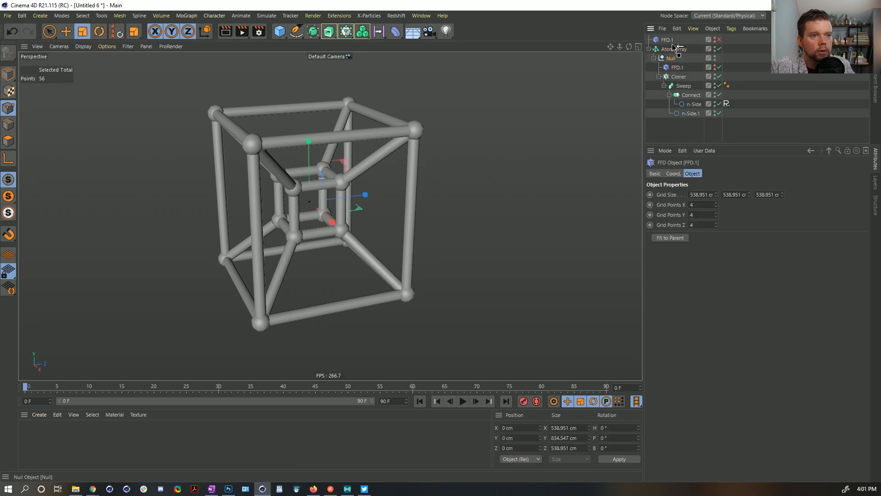
pyautogui.moveTo(673, 48); pyautogui.dragTo(673, 47)
pyautogui.click(714, 113)
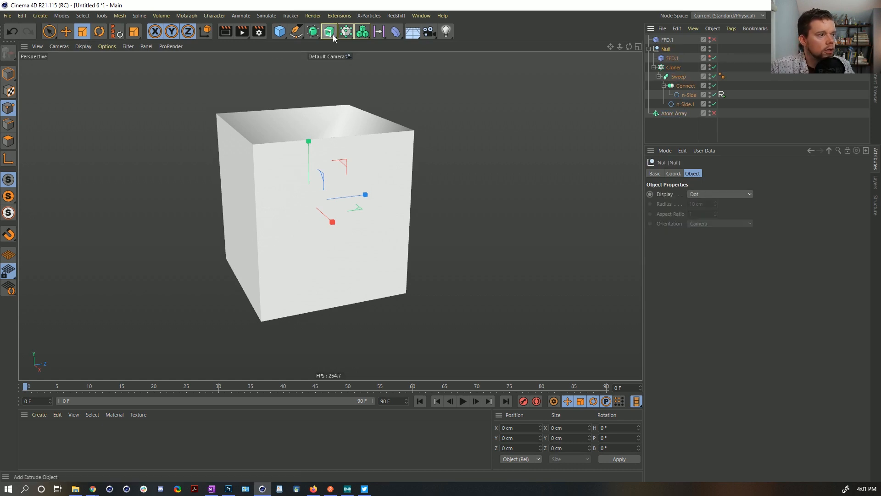
pyautogui.moveTo(328, 37); pyautogui.dragTo(404, 94)
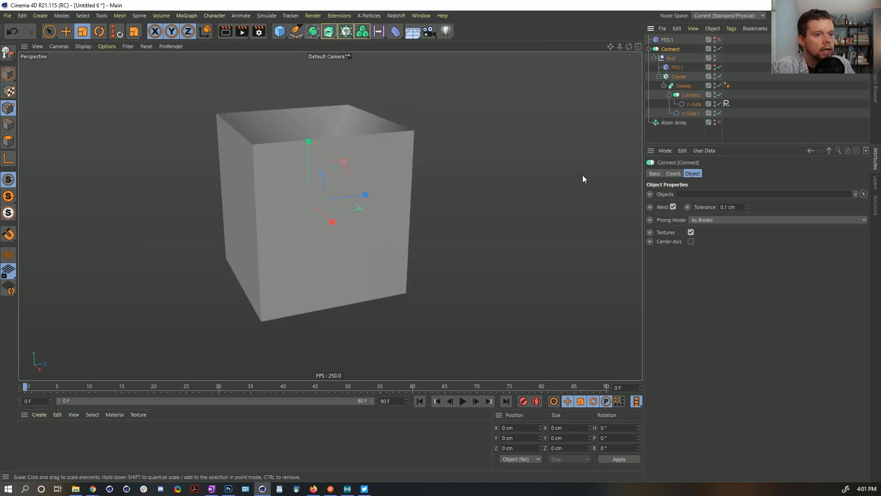
pyautogui.click(649, 50)
# - Create a new Cloner and a Cube, and make the Cube a child of the Cloner
pyautogui.click(350, 35)
pyautogui.moveTo(280, 31); pyautogui.dragTo(376, 52)
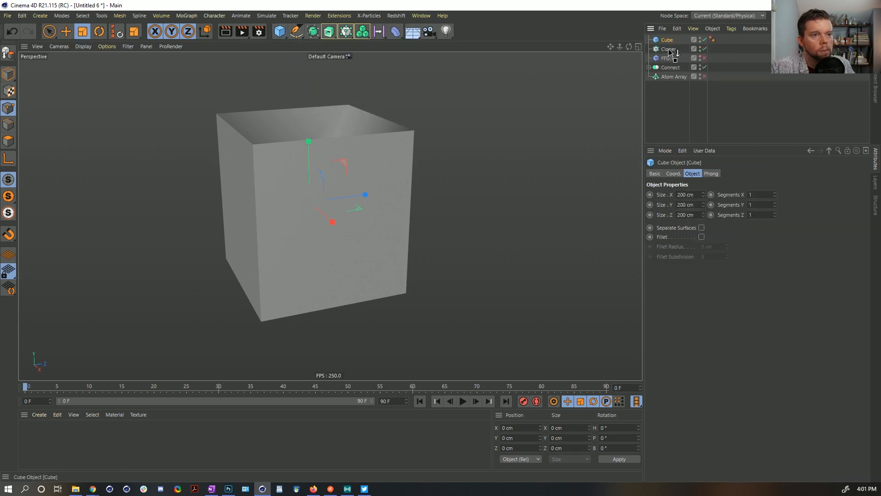
pyautogui.moveTo(671, 52); pyautogui.dragTo(671, 43)
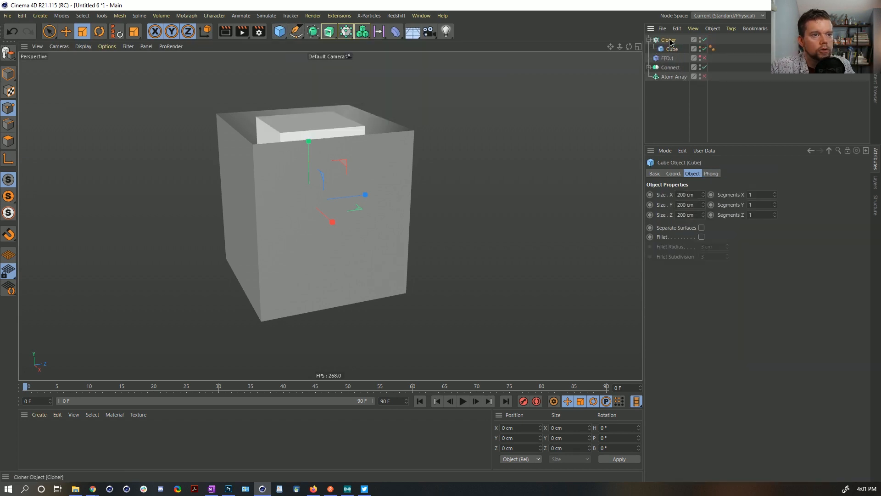
# - Set the new Cloner to Object mode, assign the outer Connect as its object, and distribute the clones by Vertex
pyautogui.click(669, 41)
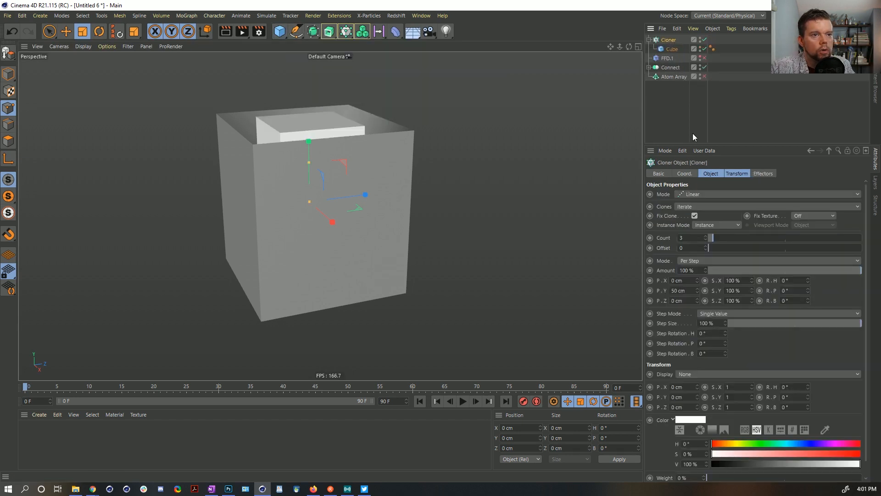
pyautogui.click(699, 194)
pyautogui.click(684, 205)
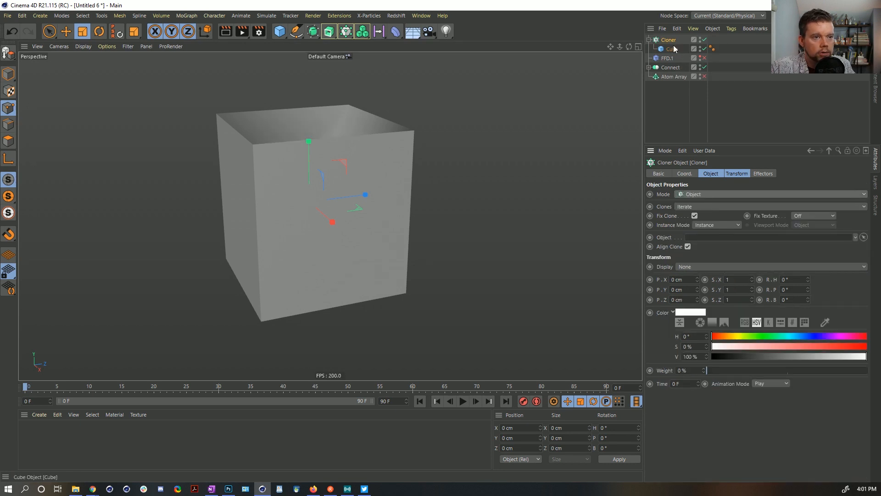
pyautogui.moveTo(671, 69); pyautogui.dragTo(689, 187)
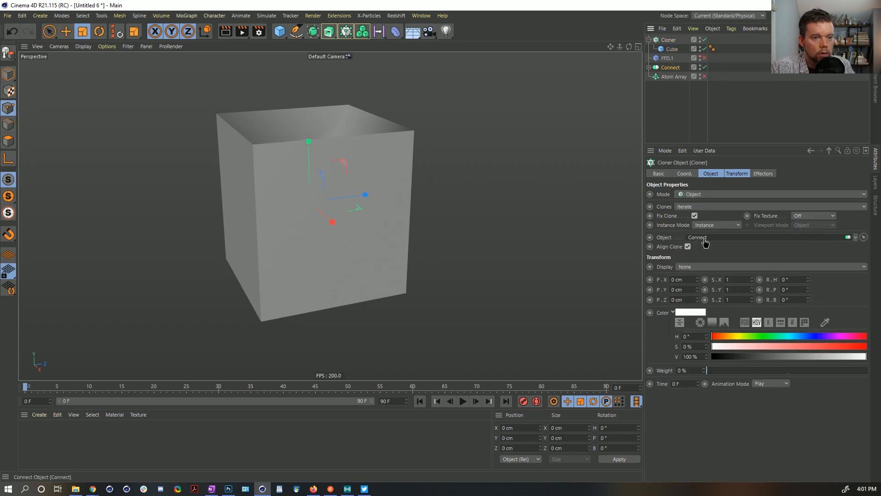
pyautogui.moveTo(705, 242); pyautogui.dragTo(705, 241)
pyautogui.click(719, 268)
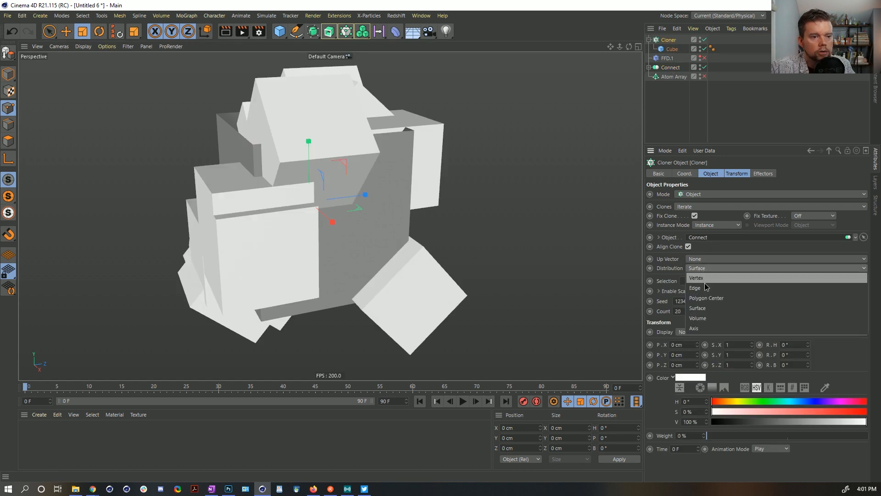
pyautogui.click(706, 276)
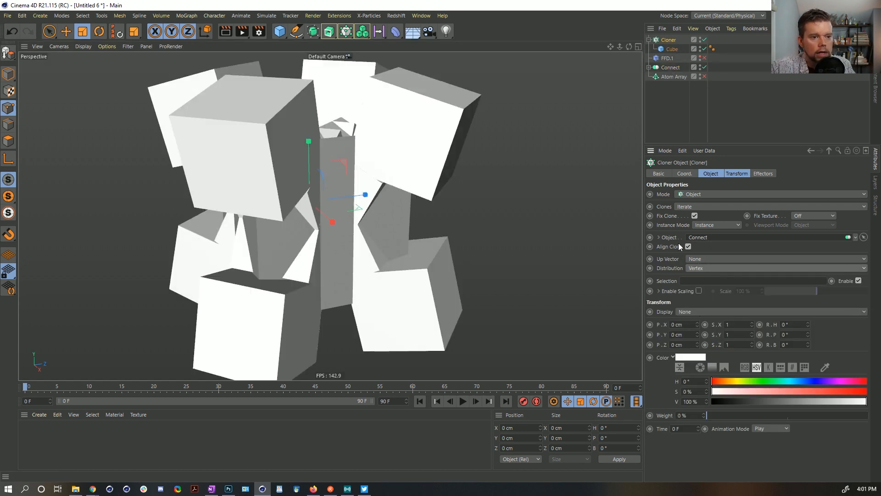
# - Disable Align Clone on the Cloner and scale its Cube down to small corner blocks
pyautogui.click(688, 247)
pyautogui.click(671, 49)
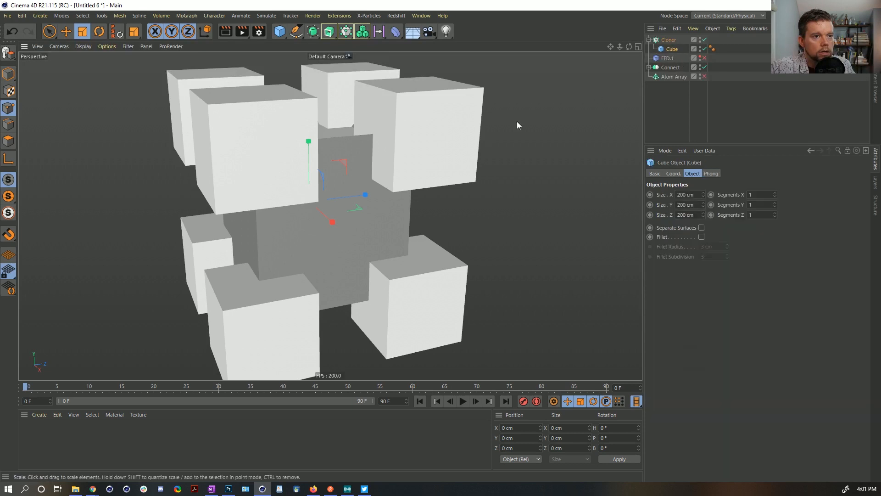
pyautogui.moveTo(514, 127); pyautogui.dragTo(372, 275)
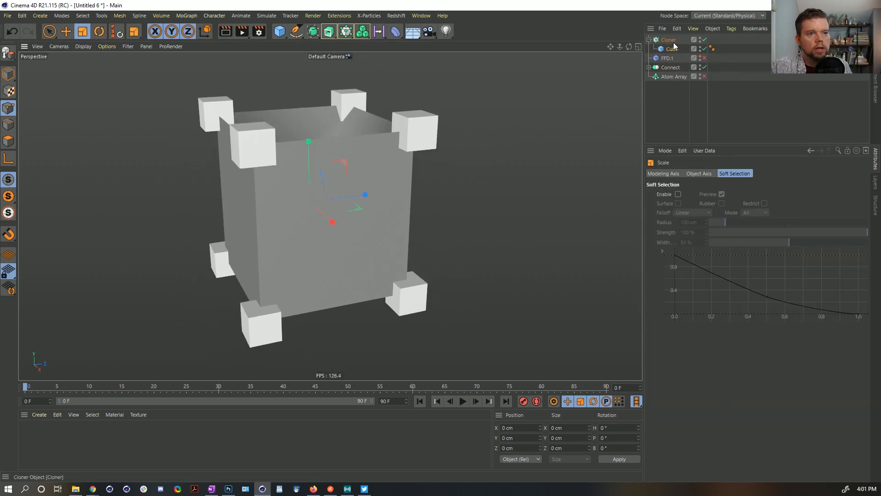
# - Duplicate the vertex Cloner with its Cube and set the copy's distribution to Edge
pyautogui.keyDown('ctrl'); pyautogui.moveTo(673, 41); pyautogui.dragTo(670, 40); pyautogui.keyUp('ctrl')
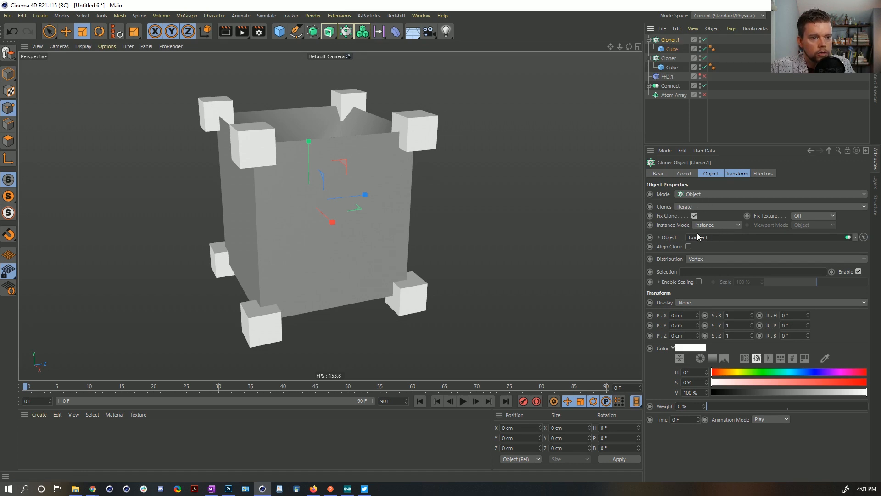
pyautogui.click(695, 260)
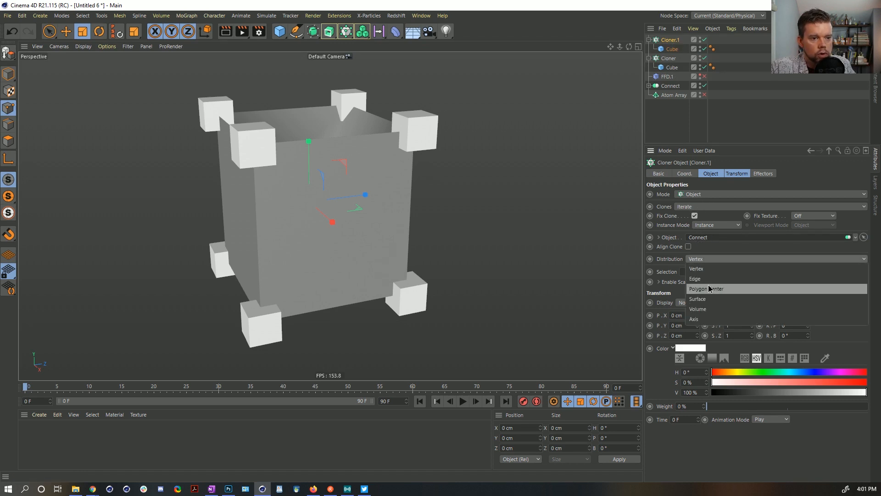
pyautogui.click(709, 280)
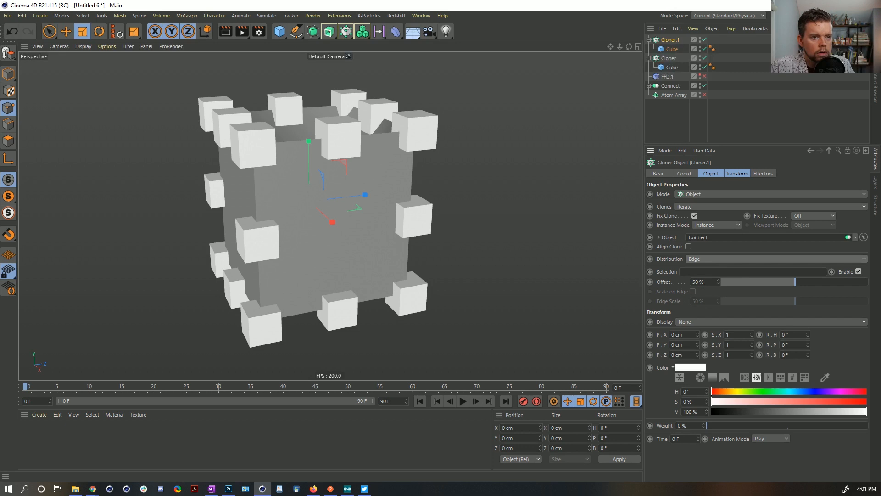
# - Try adjusting the edge Offset of Cloner.1 and undo the change
pyautogui.click(709, 174)
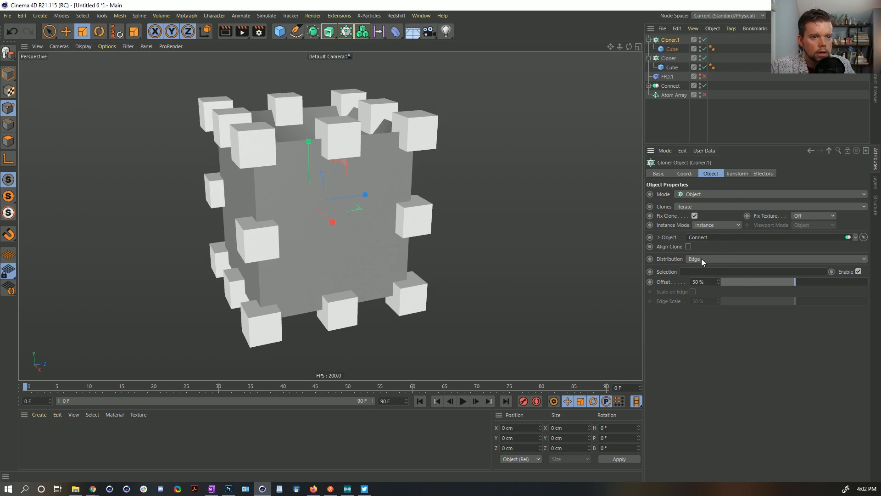
pyautogui.moveTo(784, 282); pyautogui.dragTo(784, 283)
pyautogui.hotkey('ctrl', 'z')
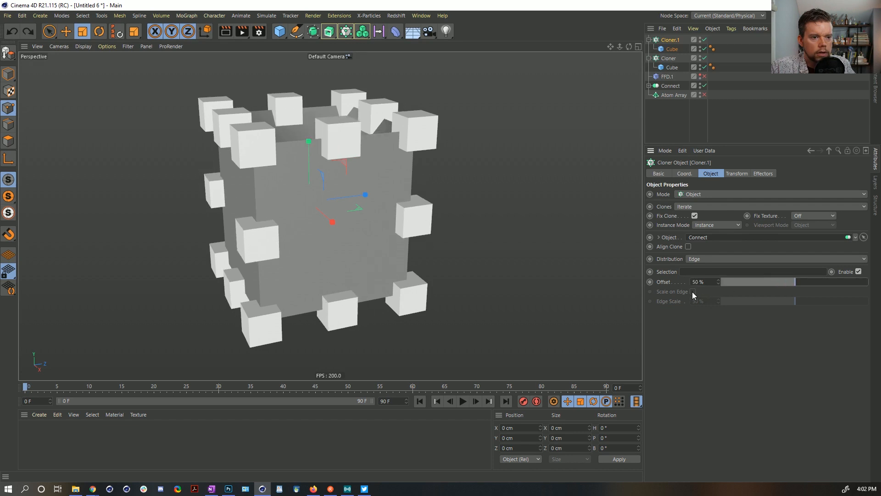
# - Enable Align Clone and Scale on Edge for Cloner.1
pyautogui.click(668, 57)
pyautogui.click(668, 40)
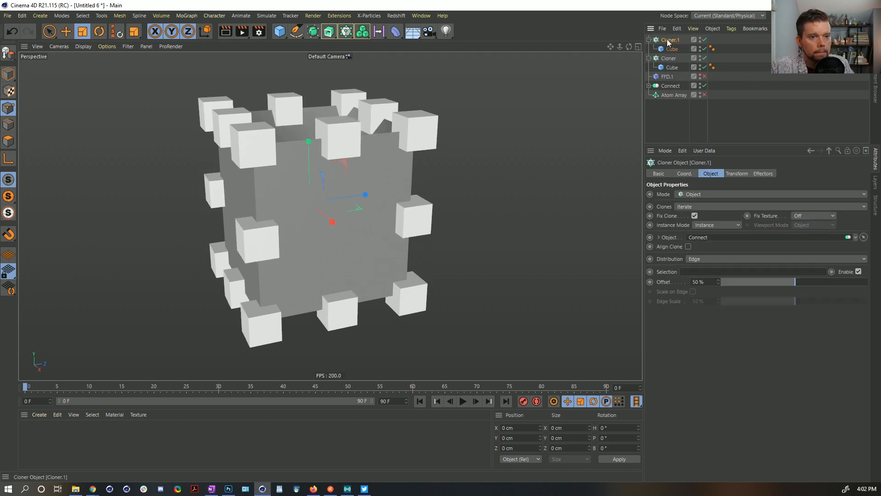
pyautogui.click(687, 247)
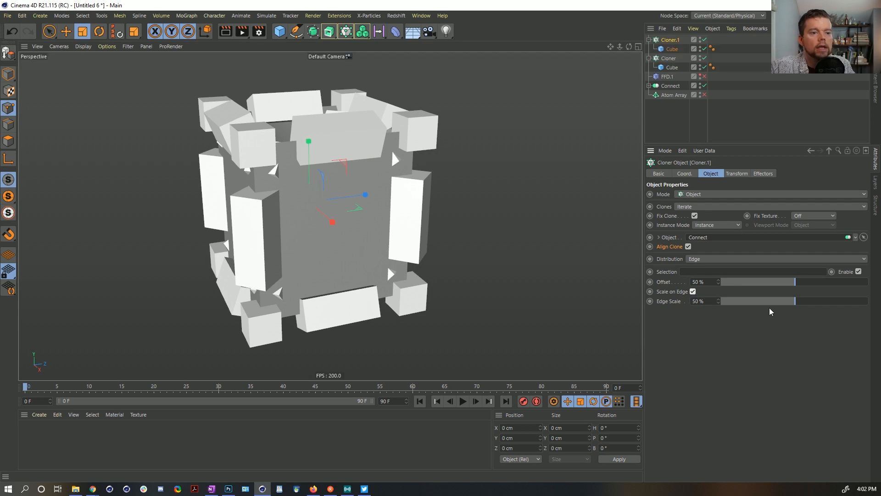
# - Set Cloner.1's Edge Scale to 100% and scale its Cube down so the struts fit between the corner blocks
pyautogui.moveTo(783, 301); pyautogui.dragTo(866, 301)
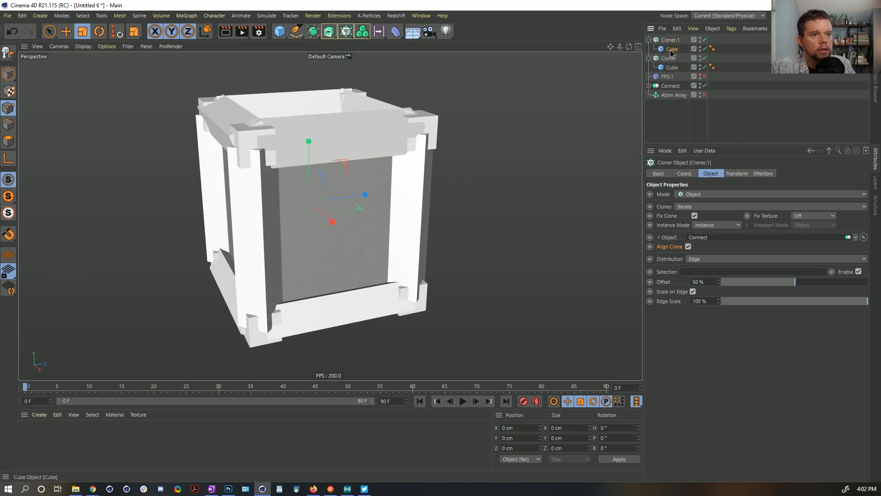
pyautogui.press('t')
pyautogui.moveTo(499, 114)
pyautogui.mouseDown()
pyautogui.moveTo(448, 187)
pyautogui.moveTo(390, 244)
pyautogui.mouseUp()
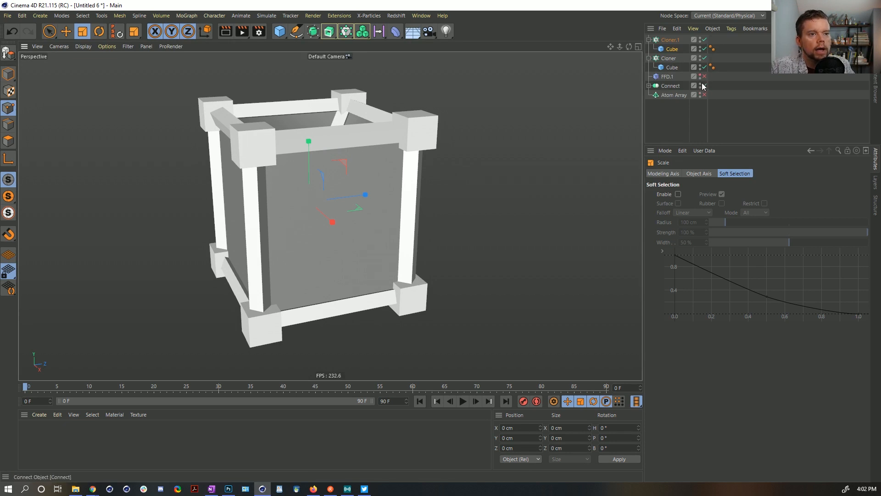
# - Hide the Connect mesh in the viewport and delete the Atom Array
pyautogui.click(649, 86)
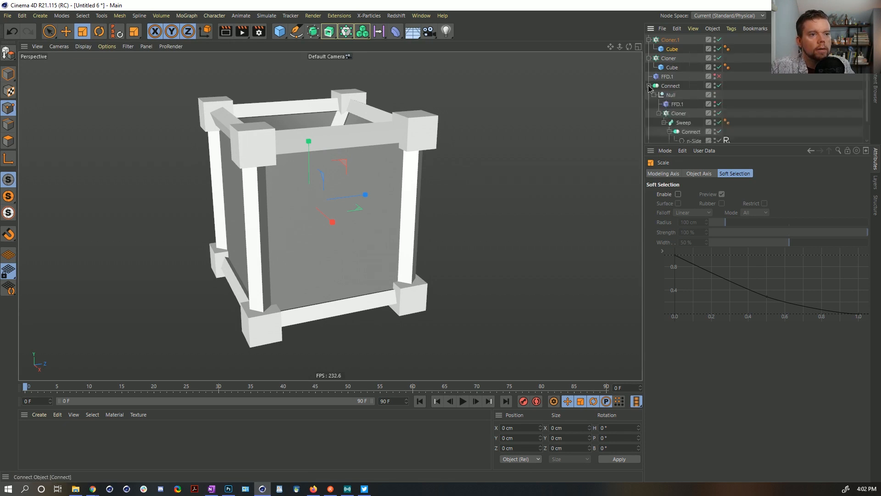
pyautogui.click(717, 86)
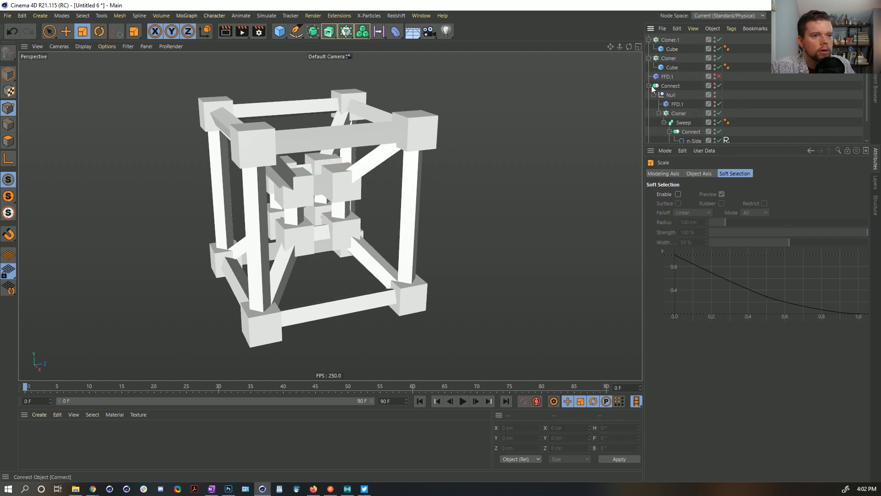
pyautogui.click(649, 85)
pyautogui.click(667, 95)
pyautogui.press('Delete')
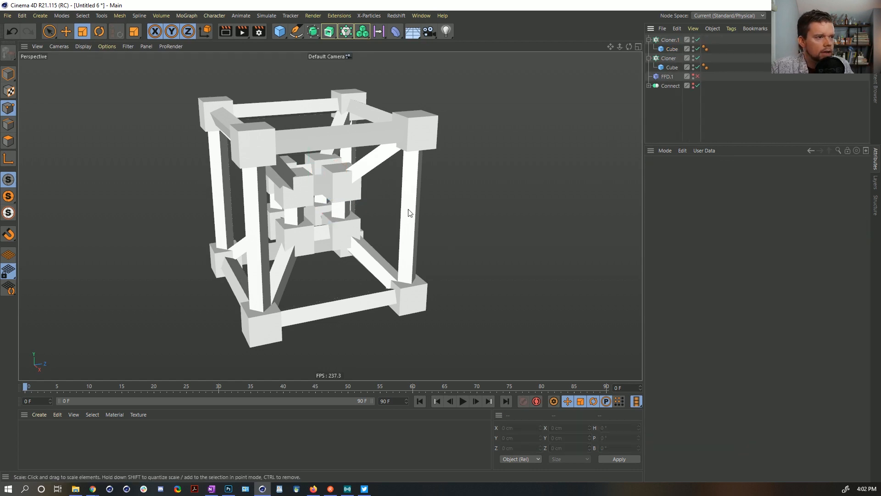
# - With the animation playing, scale down the Cubes of both Cloners to get thinner struts and smaller joints
pyautogui.click(463, 401)
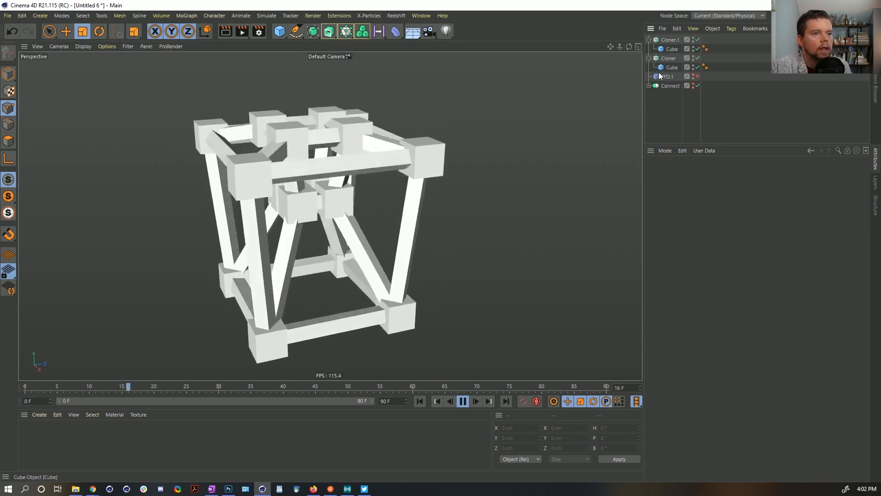
pyautogui.click(669, 49)
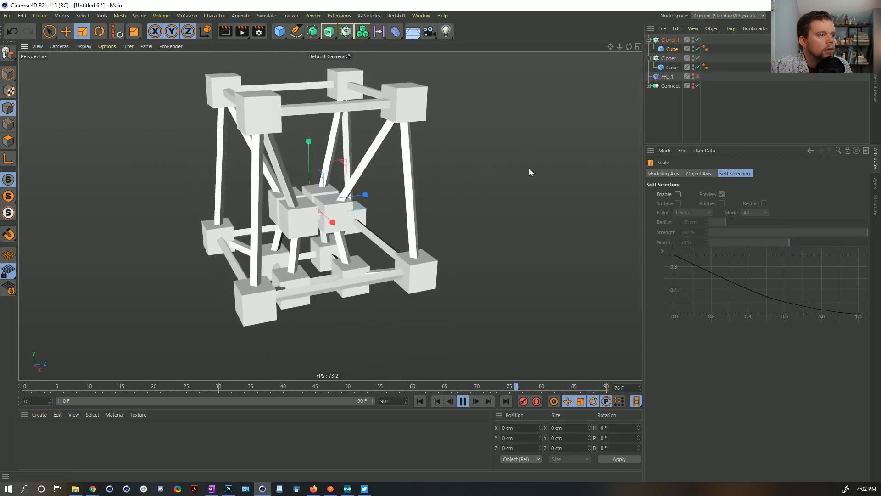
pyautogui.click(668, 59)
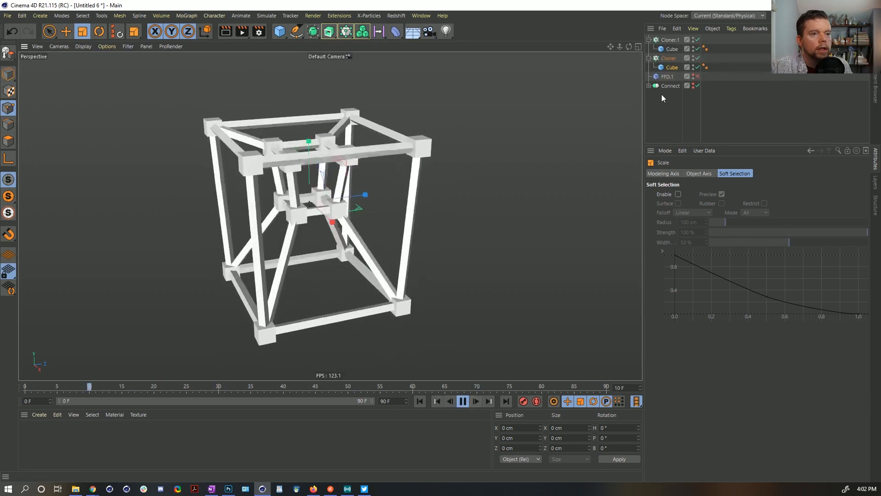
# - Open the Signal tag of the n-Side inside Connect, and stop and rewind the animation
pyautogui.click(649, 85)
pyautogui.click(726, 138)
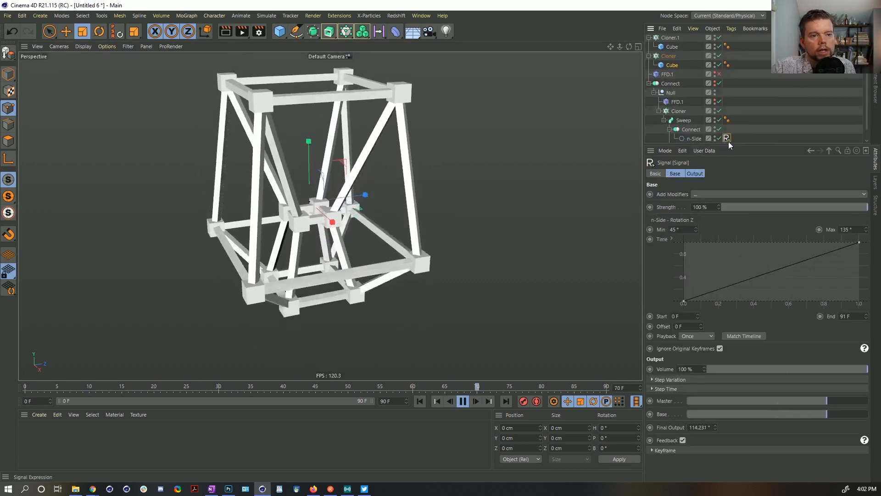
pyautogui.moveTo(727, 144); pyautogui.dragTo(727, 207)
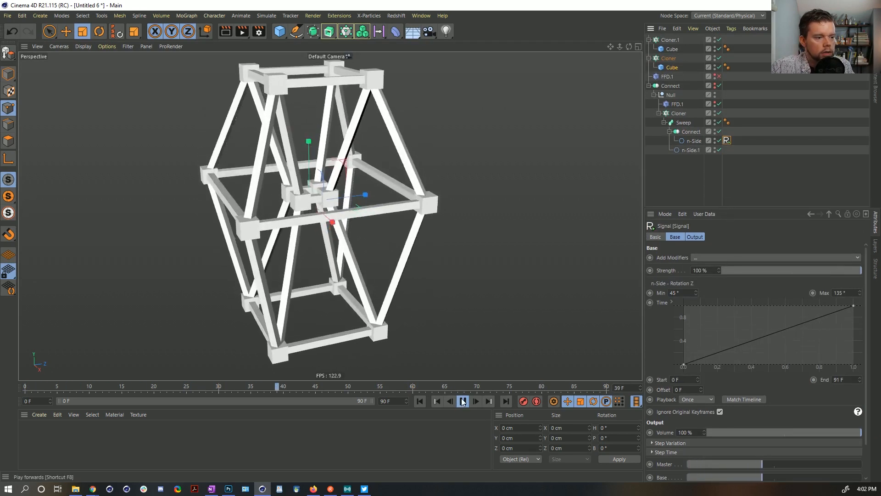
pyautogui.click(462, 401)
pyautogui.click(416, 400)
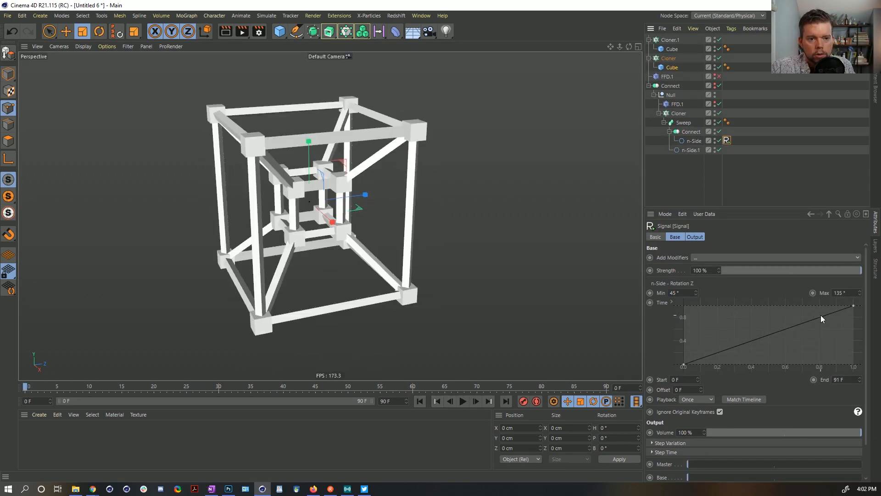
# - Add a maximum-value point at about 0.8 on the Signal's Time curve and smooth its points with horizontal tangents during playback
pyautogui.moveTo(819, 316); pyautogui.dragTo(821, 305)
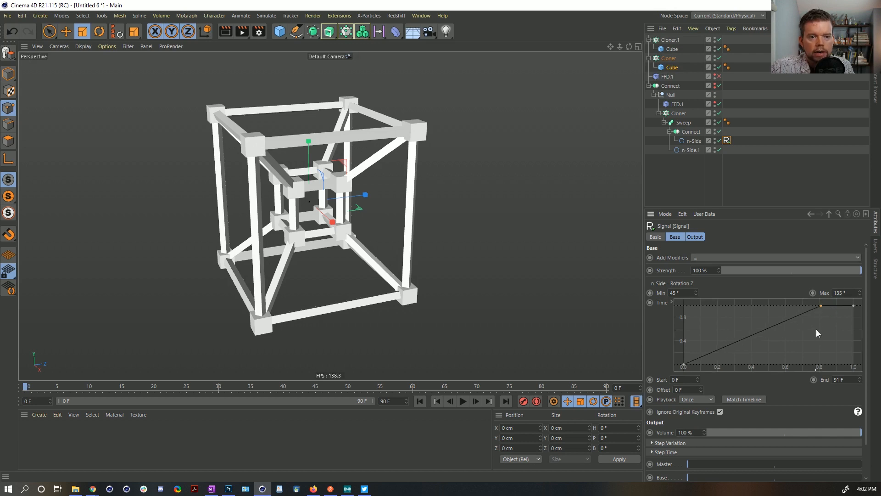
pyautogui.click(464, 402)
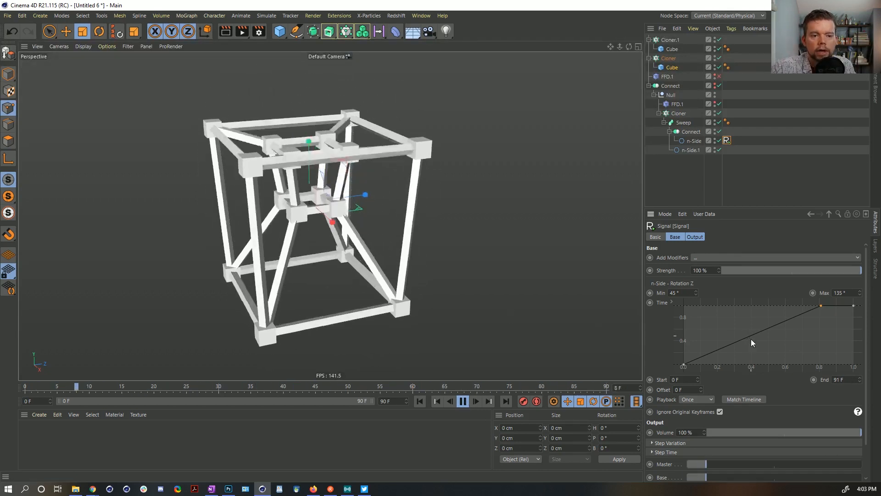
pyautogui.rightClick(802, 337)
pyautogui.moveTo(765, 399)
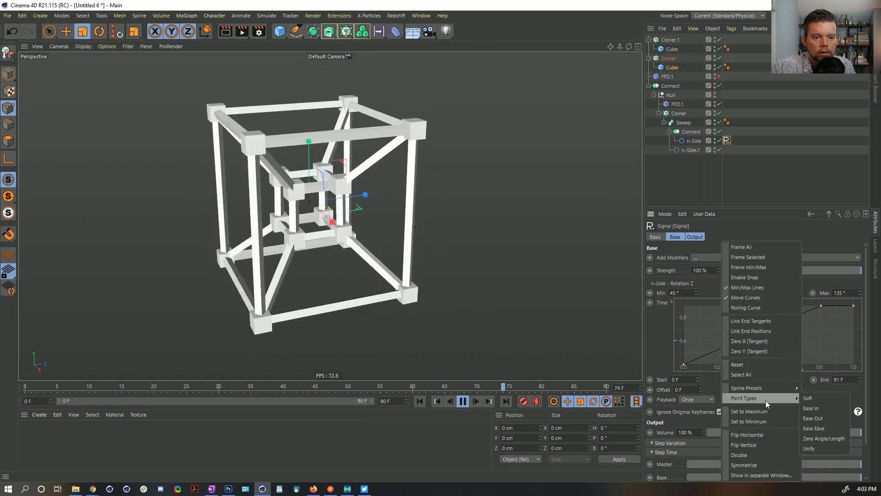
pyautogui.click(811, 406)
pyautogui.moveTo(717, 350); pyautogui.dragTo(715, 366)
pyautogui.click(821, 305)
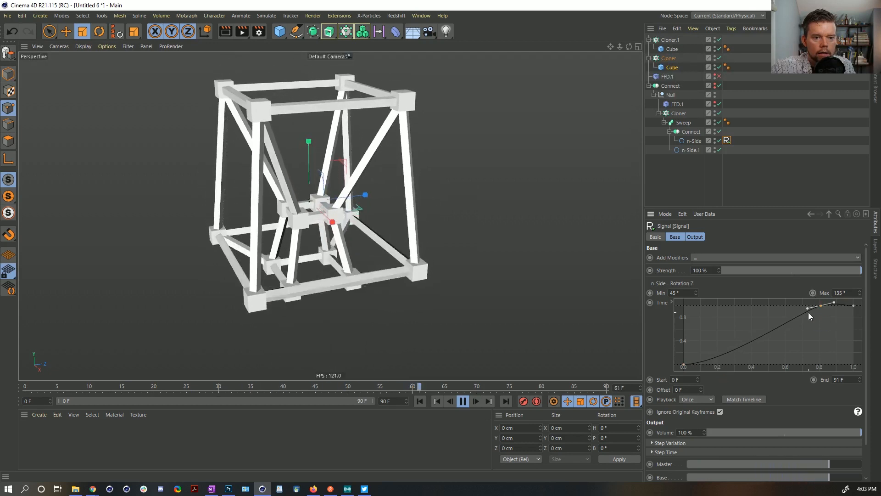
pyautogui.moveTo(806, 308); pyautogui.dragTo(803, 306)
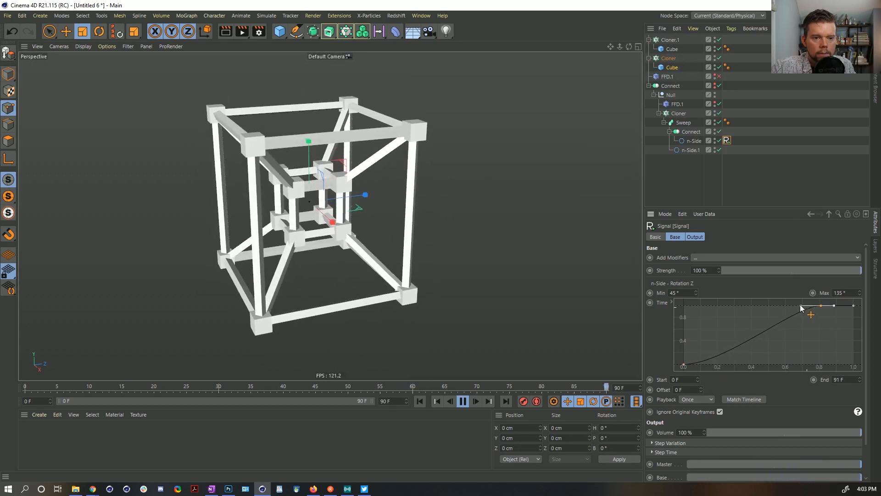
# - Remove the added hold point from the Signal's Time curve and ease the curve's end into its final value
pyautogui.click(789, 170)
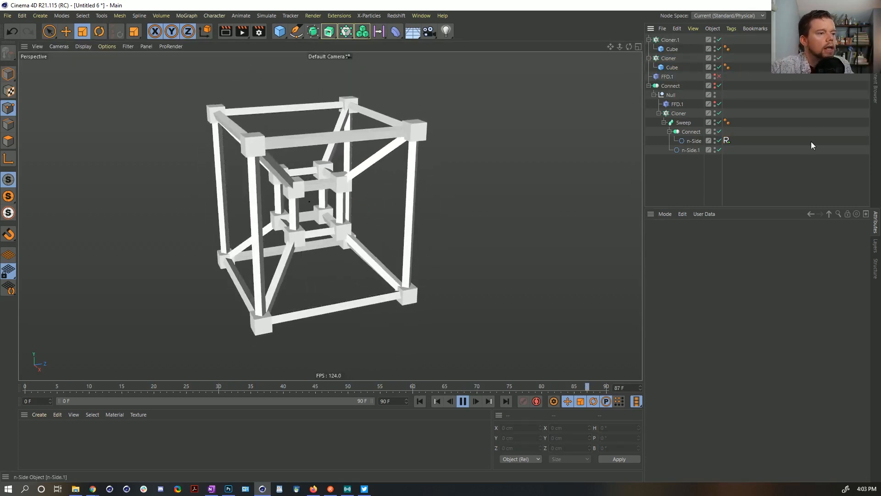
pyautogui.click(727, 141)
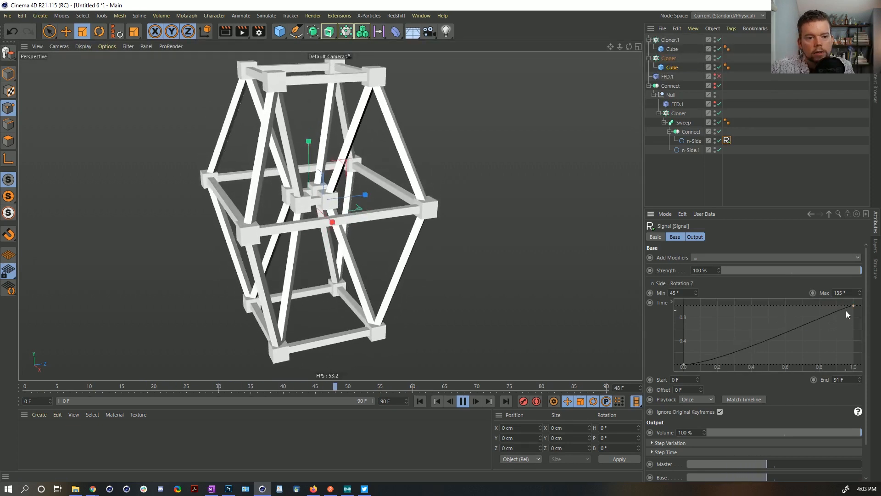
pyautogui.moveTo(838, 319); pyautogui.dragTo(820, 307)
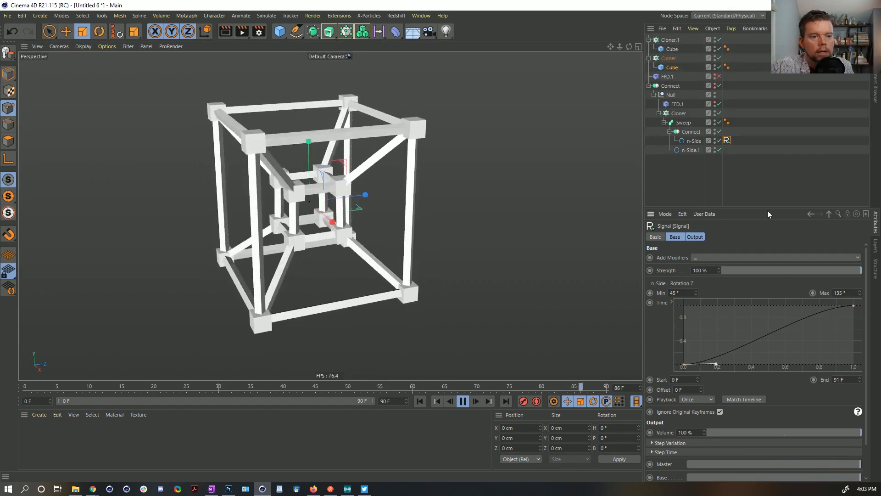
pyautogui.click(777, 161)
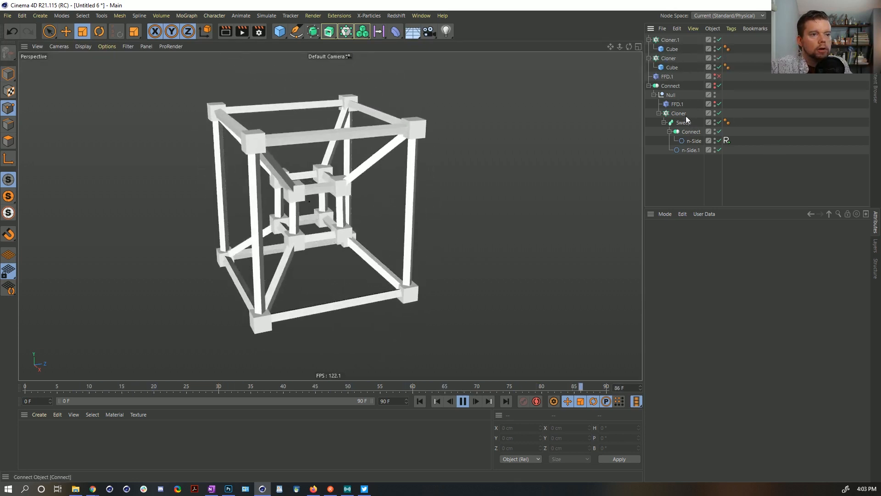
# - Give the joint Cube under Cloner a fillet with a 3.59 cm radius and subdivision 1, and delete its Phong tag
pyautogui.click(693, 141)
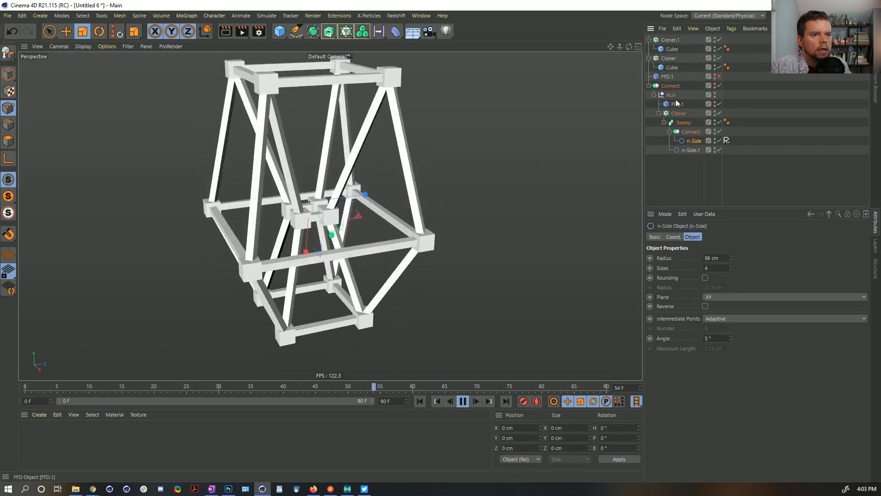
pyautogui.click(670, 67)
pyautogui.click(702, 300)
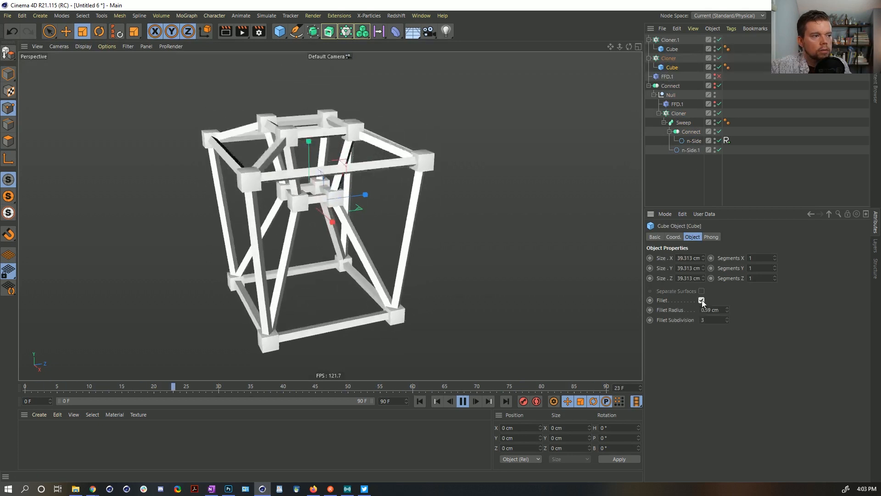
pyautogui.click(726, 307)
pyautogui.click(727, 307)
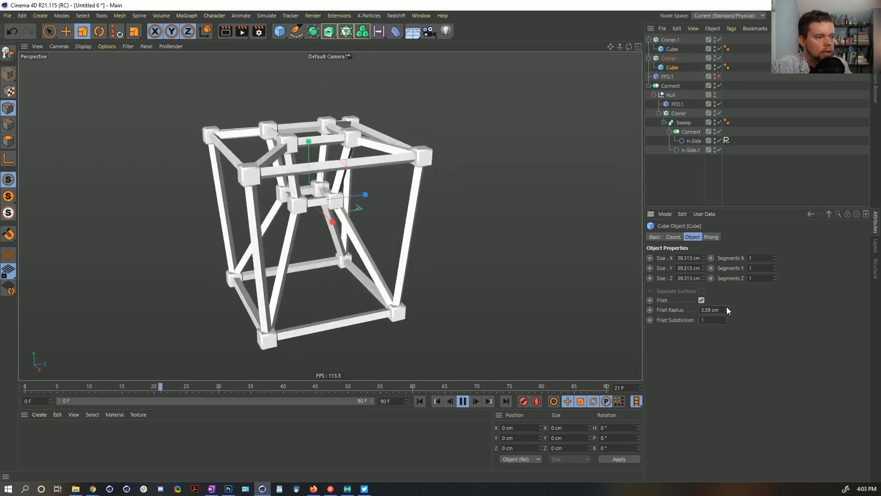
pyautogui.press('Delete')
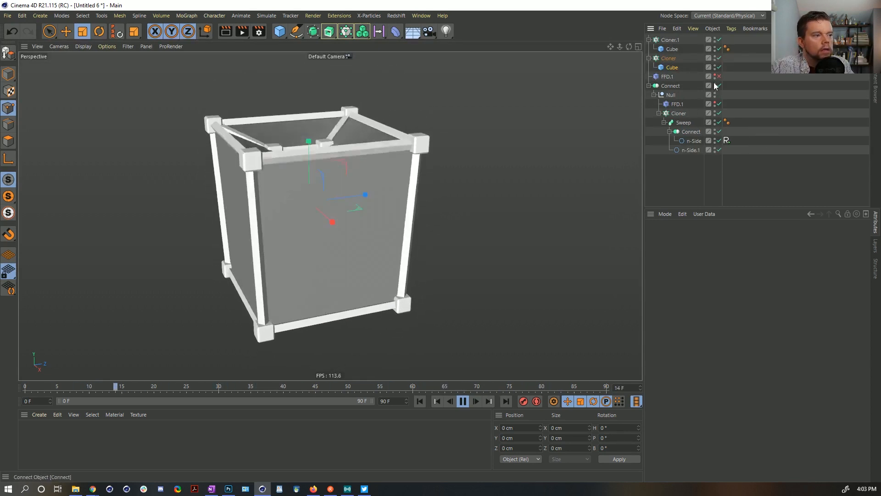
# - Show the Connect mesh again and apply a new material with Transparency enabled to it
pyautogui.doubleClick(34, 436)
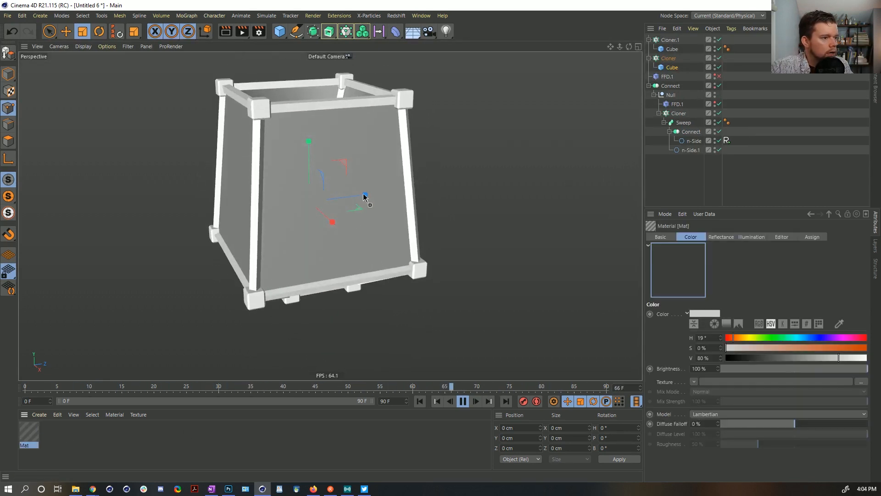
pyautogui.moveTo(364, 197); pyautogui.dragTo(362, 202)
pyautogui.click(32, 427)
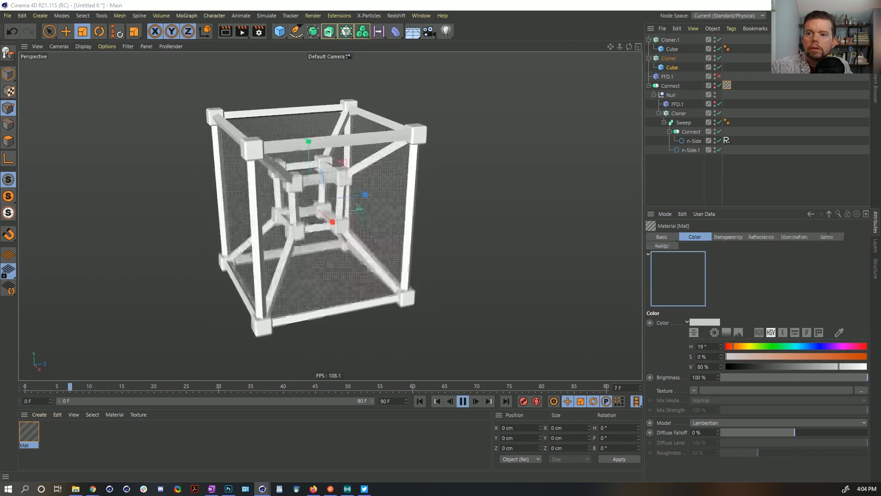
pyautogui.moveTo(880, 110); pyautogui.dragTo(506, 112)
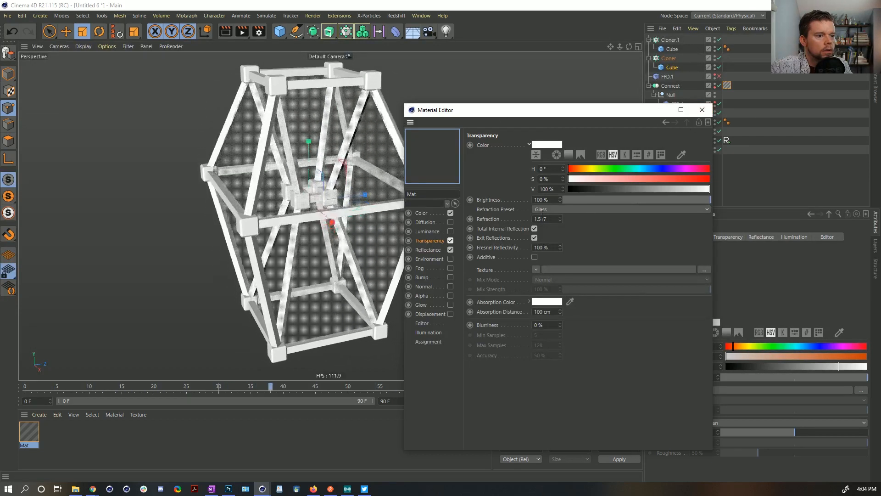
# - Try a Gradient texture in the material's Transparency channel
pyautogui.click(539, 271)
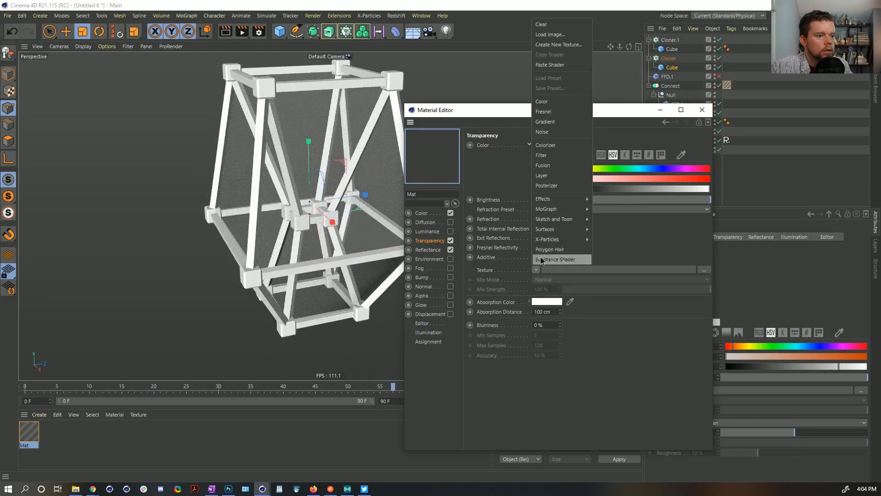
pyautogui.click(557, 121)
pyautogui.click(538, 293)
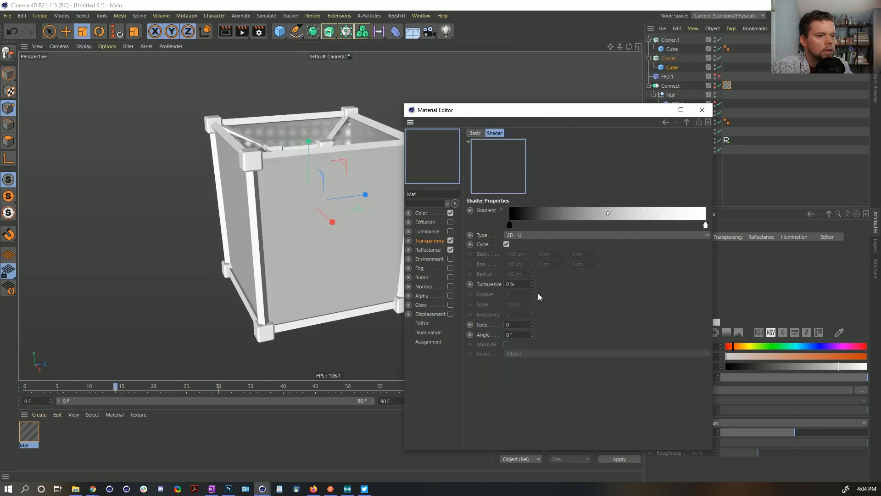
pyautogui.click(534, 236)
pyautogui.click(534, 253)
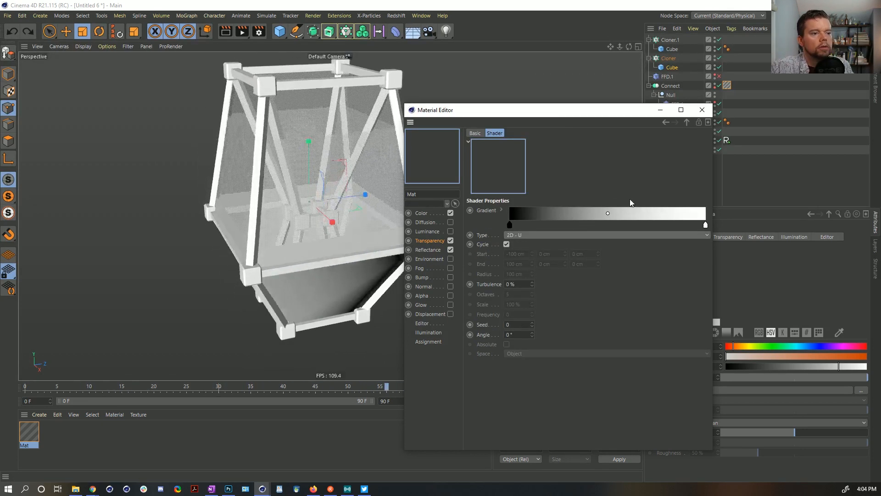
pyautogui.click(686, 122)
pyautogui.click(702, 110)
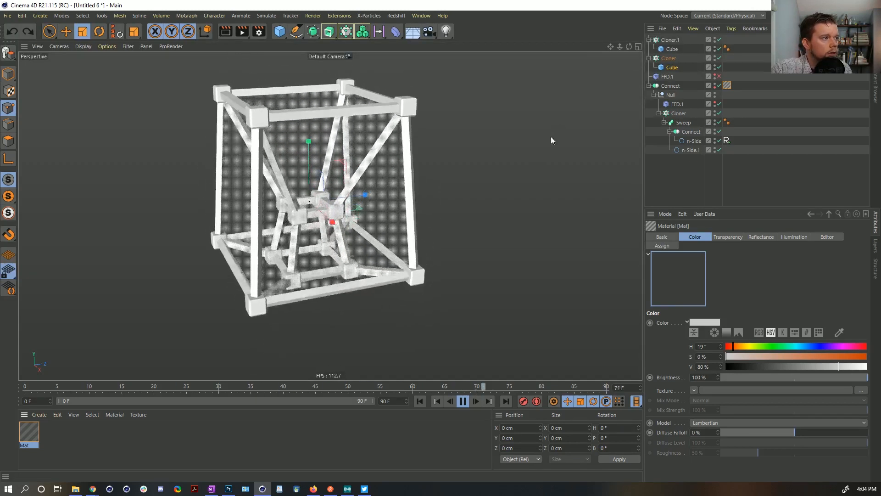
# - Stop playback at the first frame and save the scene as [4a]tesseract.c4d in the SceneFiles folder
pyautogui.click(463, 400)
pyautogui.click(420, 400)
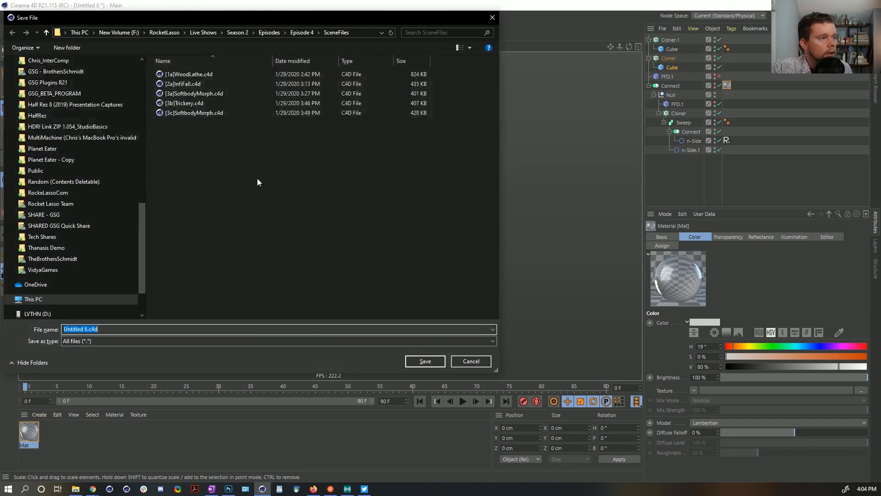
pyautogui.click(190, 113)
pyautogui.click(92, 329)
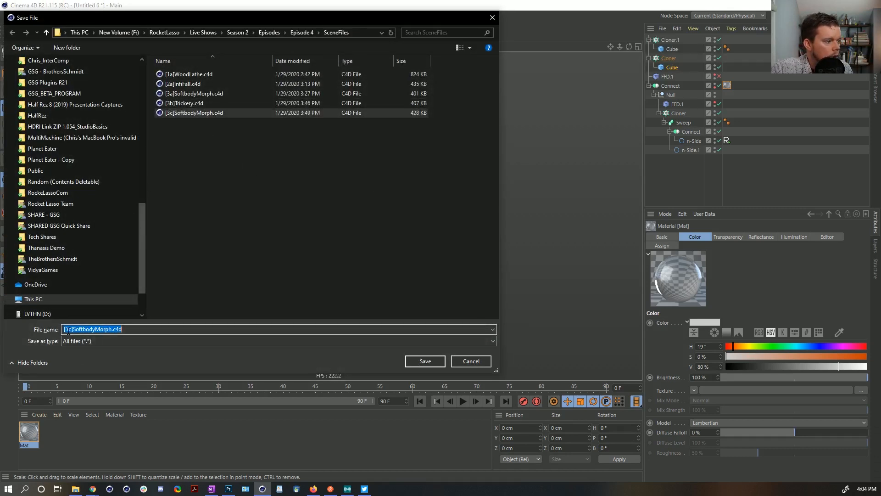
pyautogui.click(93, 329)
pyautogui.press('BackSpace')
pyautogui.press('BackSpace')
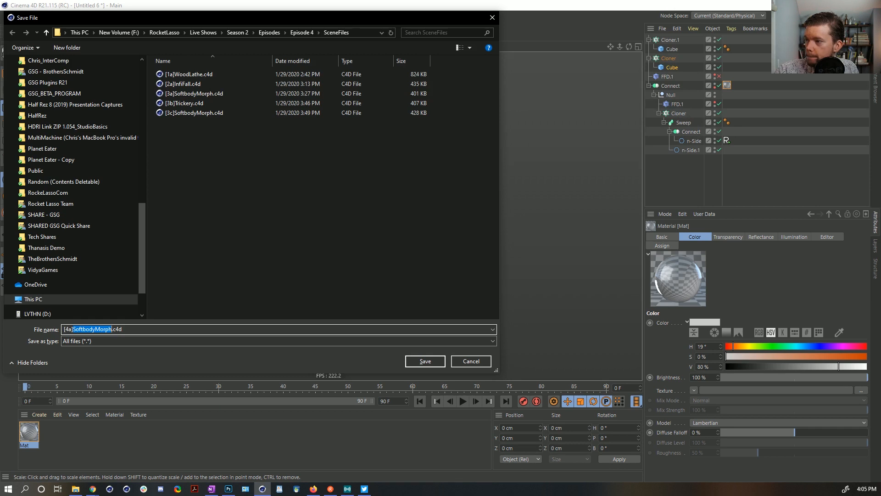
pyautogui.click(93, 329)
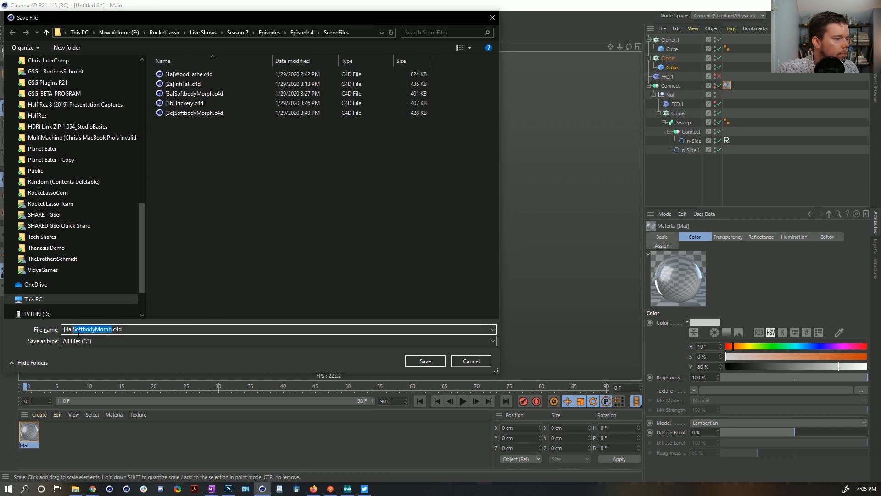
pyautogui.click(435, 361)
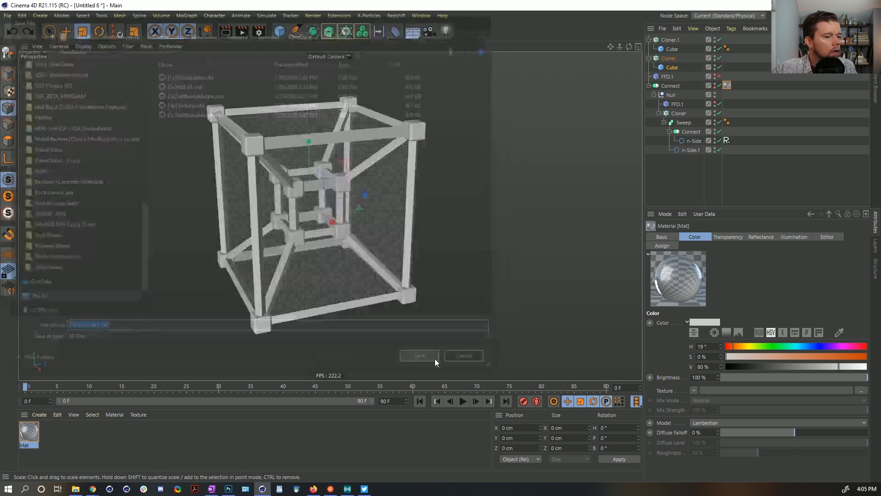
# - Try five to seven sides on the n-Side.1 spline under the Sweep, and set it back to 4 sides
pyautogui.keyDown('ctrl'); pyautogui.click(691, 150); pyautogui.keyUp('ctrl')
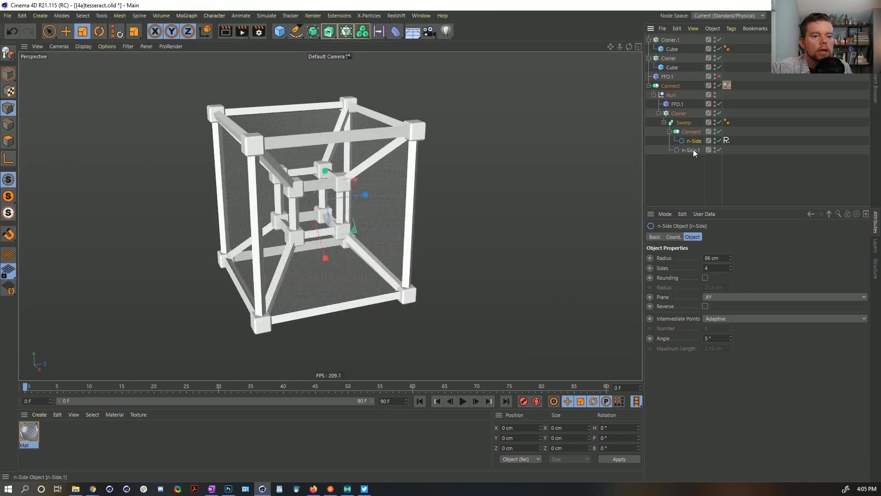
pyautogui.click(693, 150)
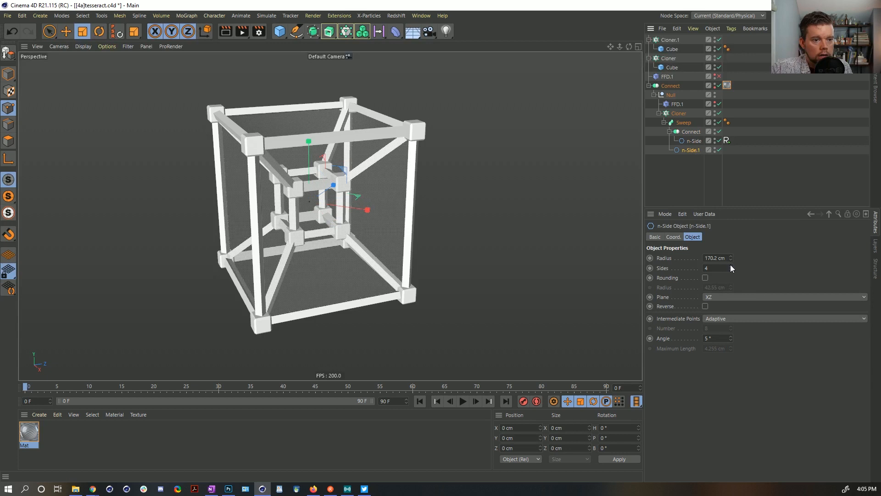
pyautogui.click(731, 266)
pyautogui.click(730, 266)
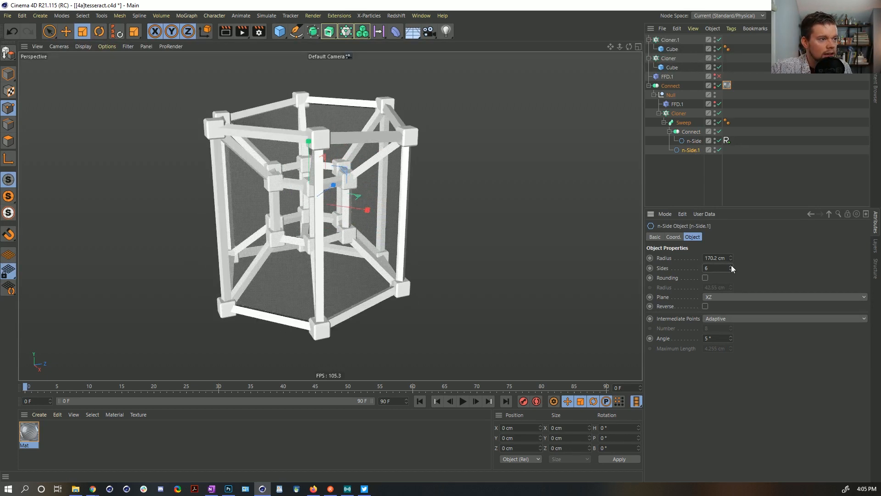
pyautogui.click(731, 266)
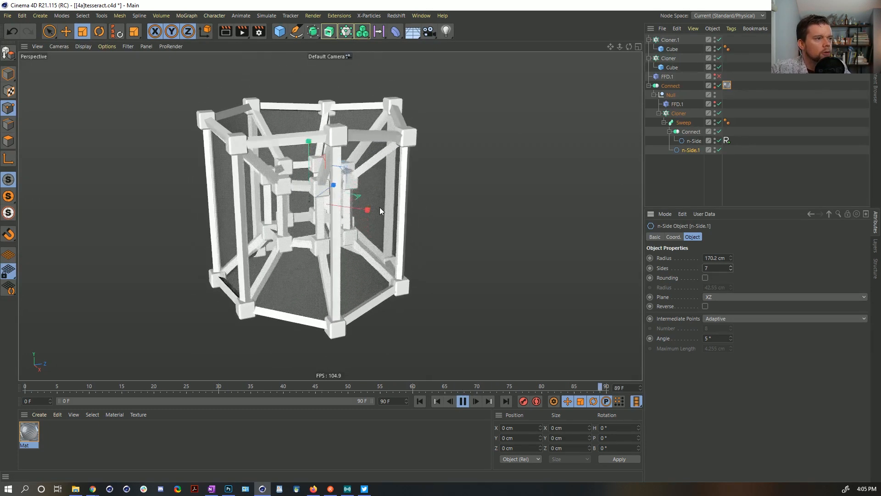
pyautogui.click(731, 270)
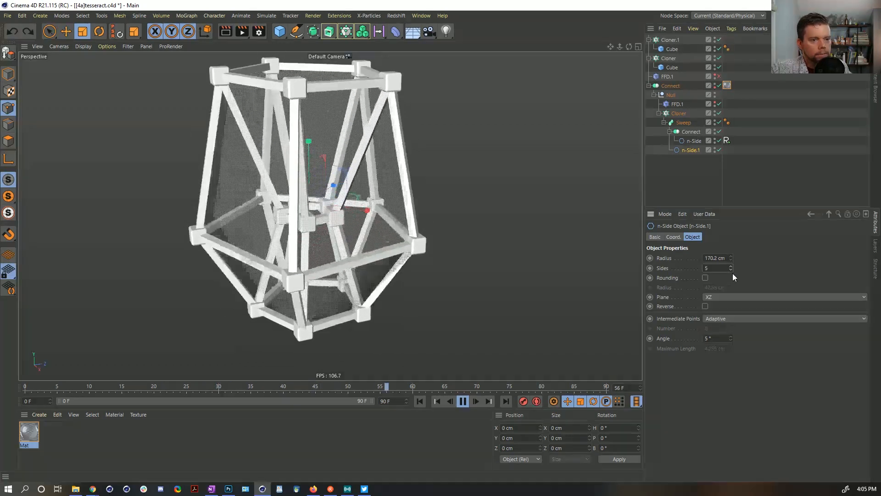
pyautogui.click(732, 270)
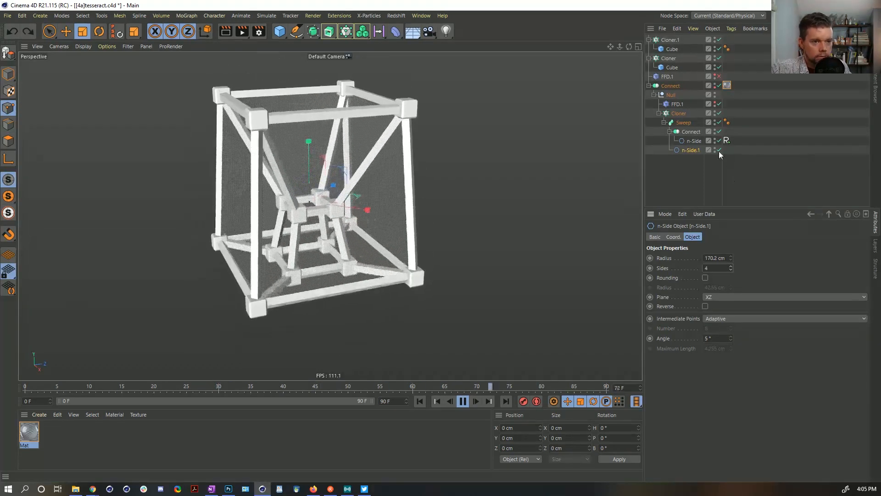
# - Try up to 10 sides on the n-Side spline inside the inner Connect, and undo the changes back to 4 sides
pyautogui.click(731, 267)
pyautogui.click(730, 267)
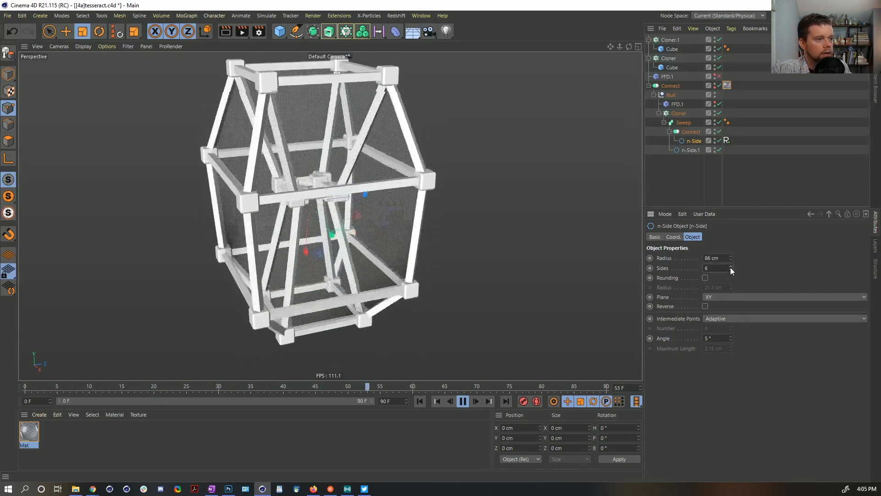
pyautogui.click(731, 267)
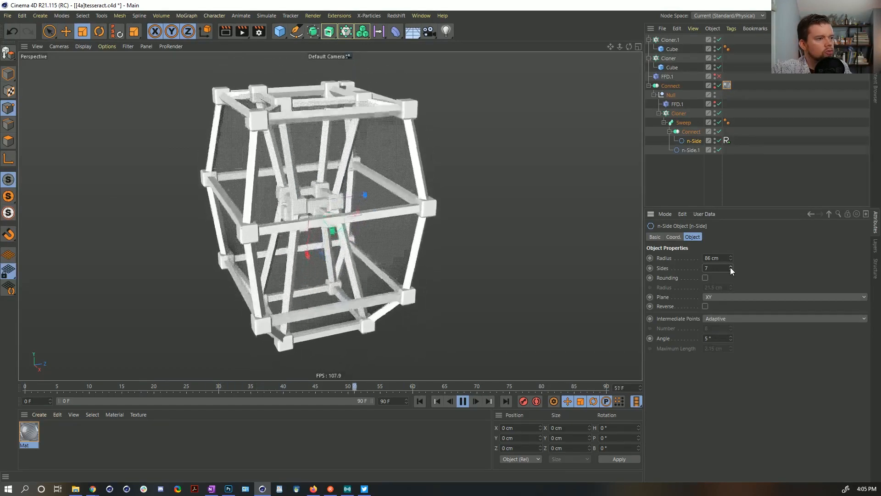
pyautogui.click(730, 266)
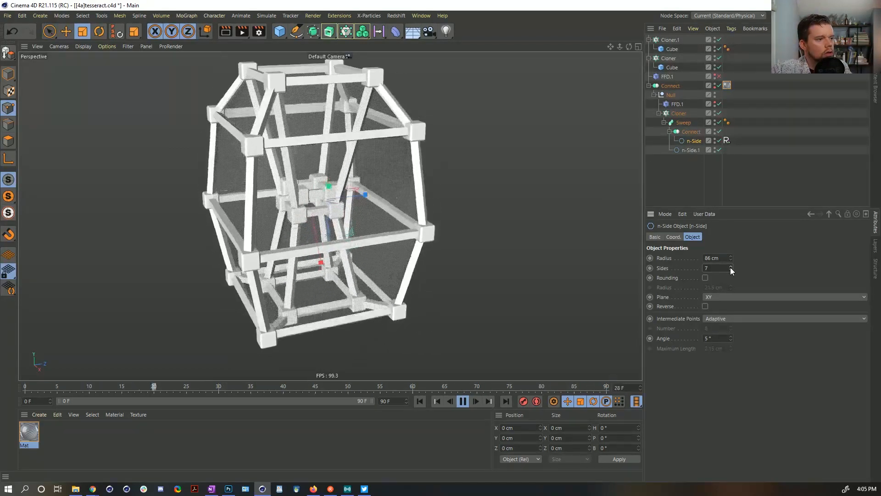
pyautogui.click(731, 267)
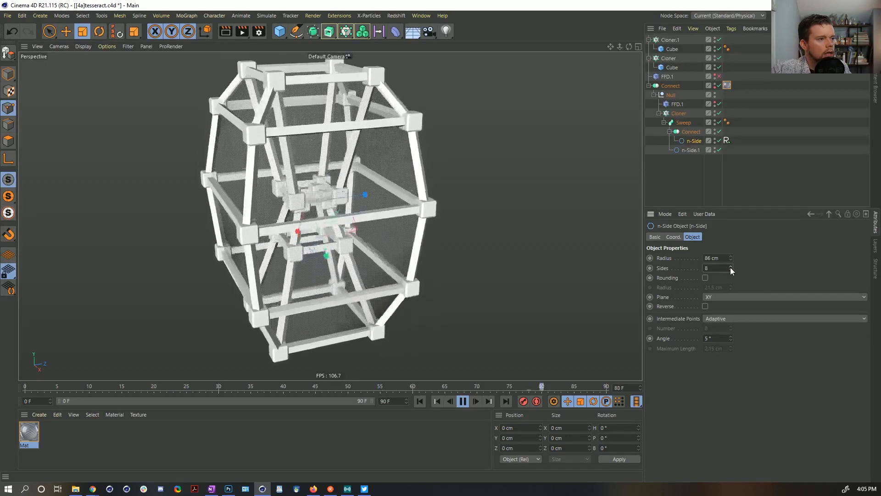
pyautogui.click(730, 267)
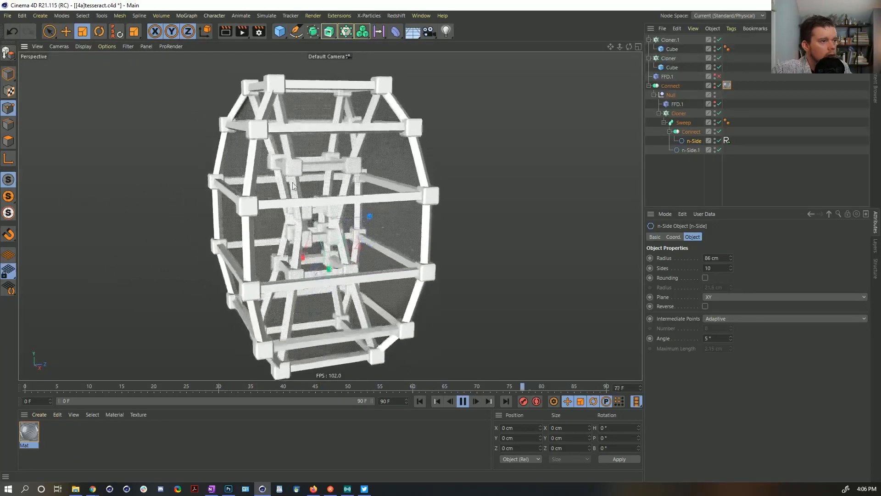
pyautogui.hotkey('ctrl', 'z')
pyautogui.hotkey('ctrl', 'z')
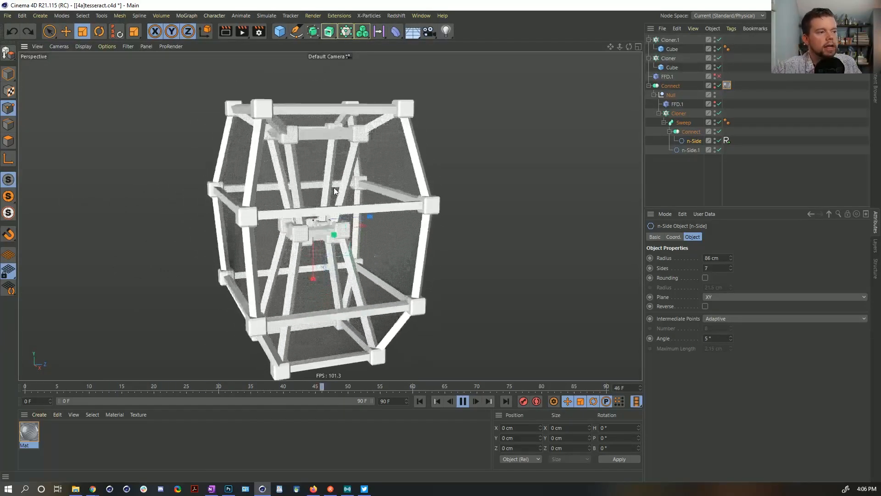
pyautogui.hotkey('ctrl', 'z')
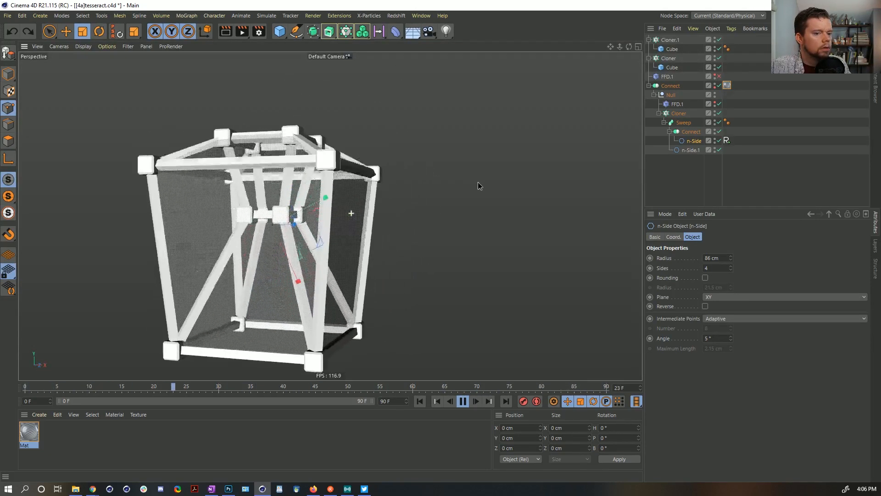
# - Return the animation to its first frame and play it back to review the morphing frame
pyautogui.click(441, 402)
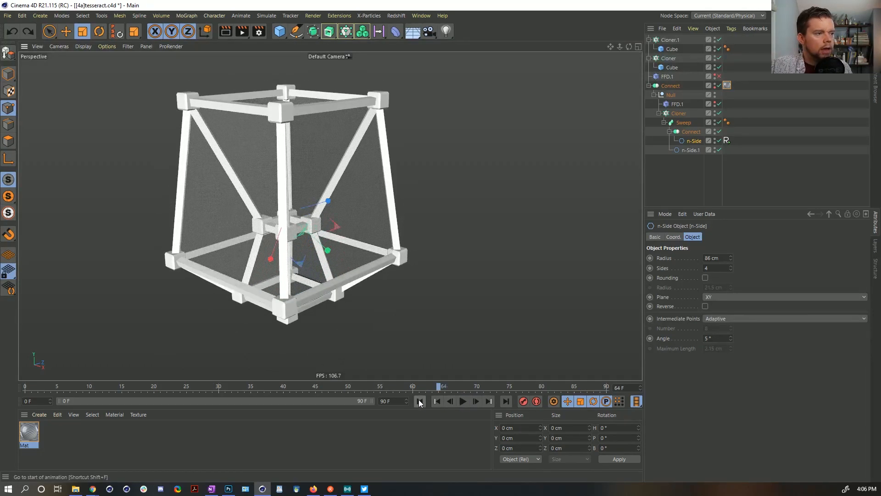
pyautogui.click(419, 402)
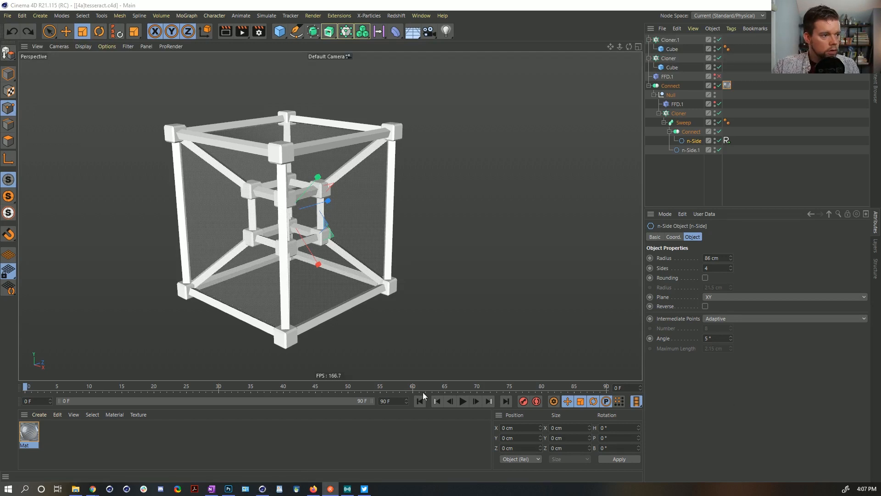
pyautogui.click(462, 400)
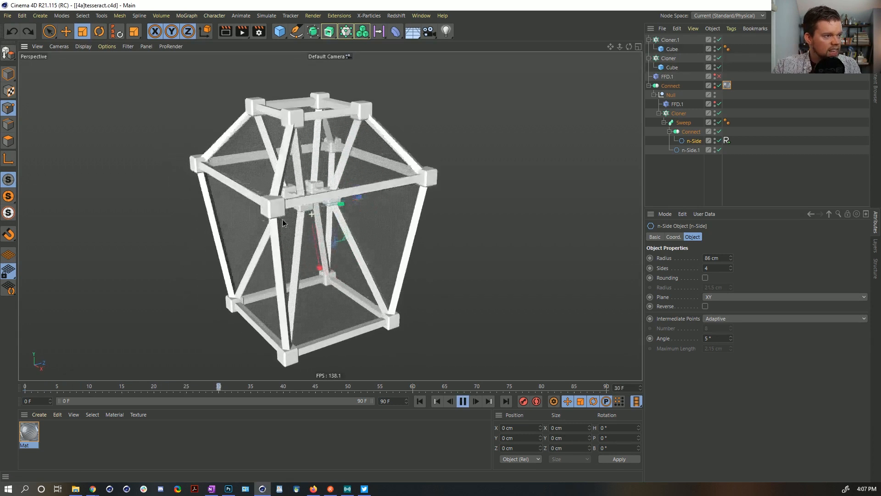